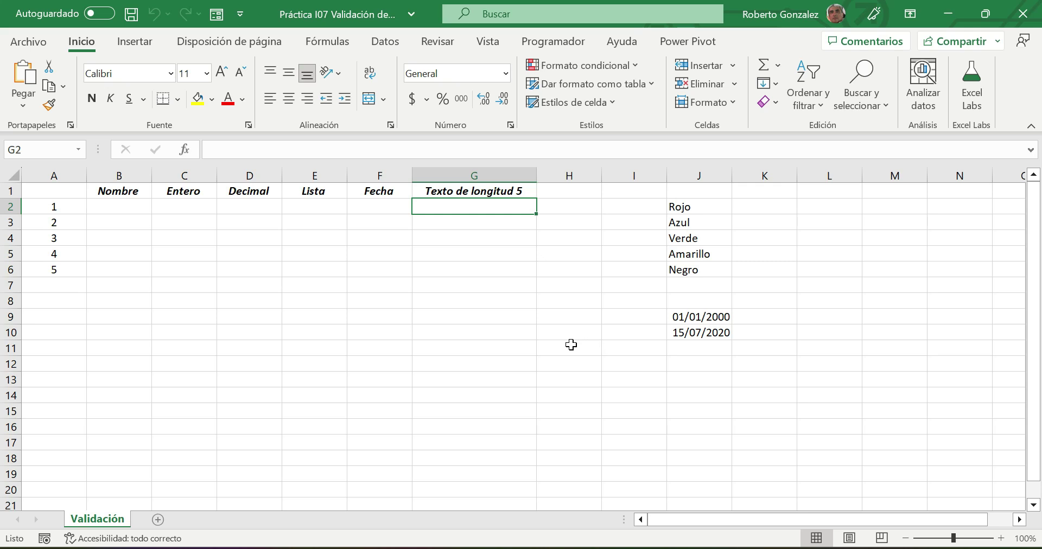
- Zoom the Validación sheet from 100% to 120% with the status-bar zoom control
{"action": "left_click", "coordinate": [1002, 538]}
{"action": "left_click", "coordinate": [1002, 539]}
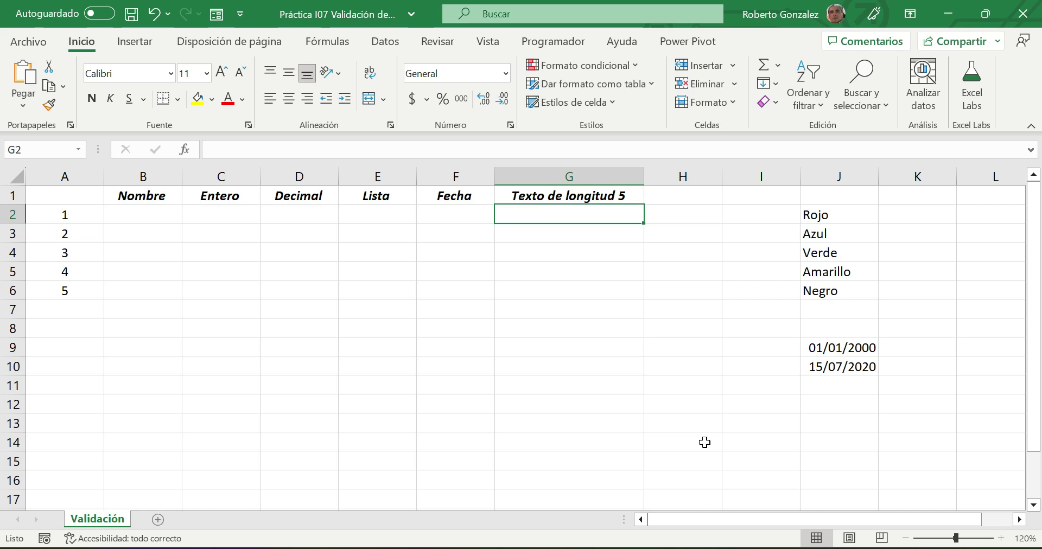
- Enter 'Miguel' in B2 and 'miguelito' in B3 under Nombre
{"action": "left_click", "coordinate": [140, 222]}
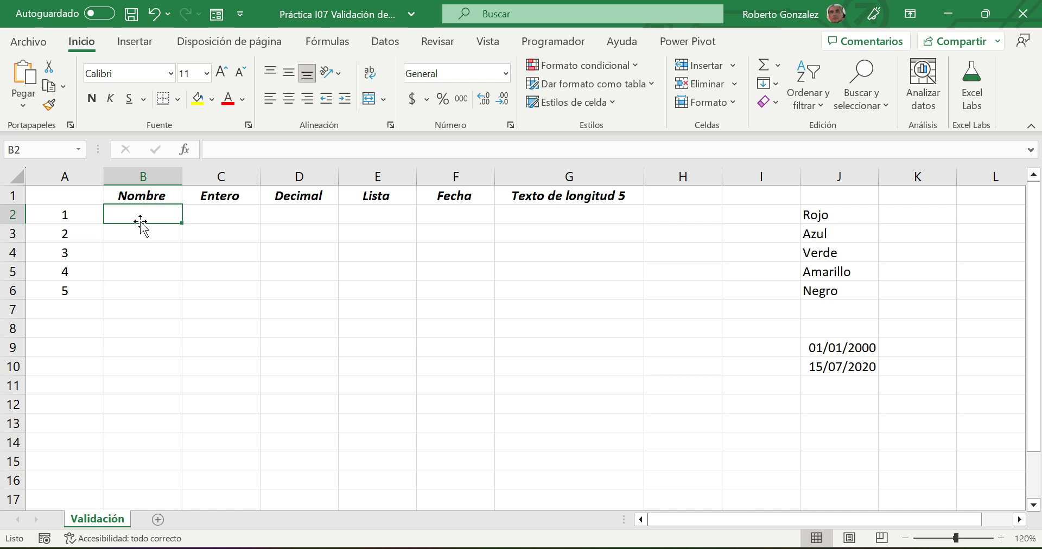
{"action": "type", "text": "Mi"}
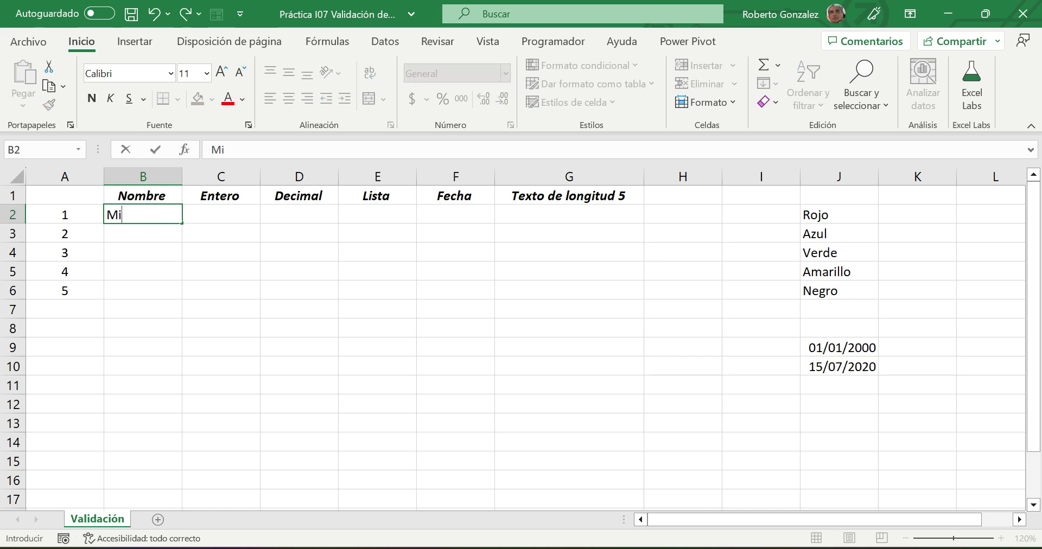
{"action": "type", "text": "guel"}
{"action": "key", "text": "Return"}
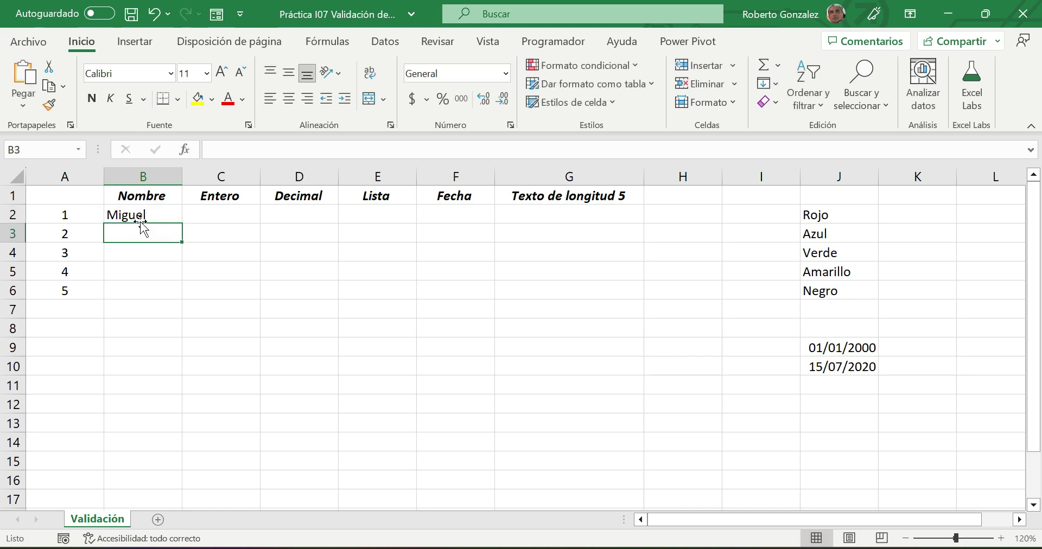
{"action": "type", "text": "M"}
{"action": "key", "text": "BackSpace"}
{"action": "key", "text": "BackSpace"}
{"action": "type", "text": "miguel"}
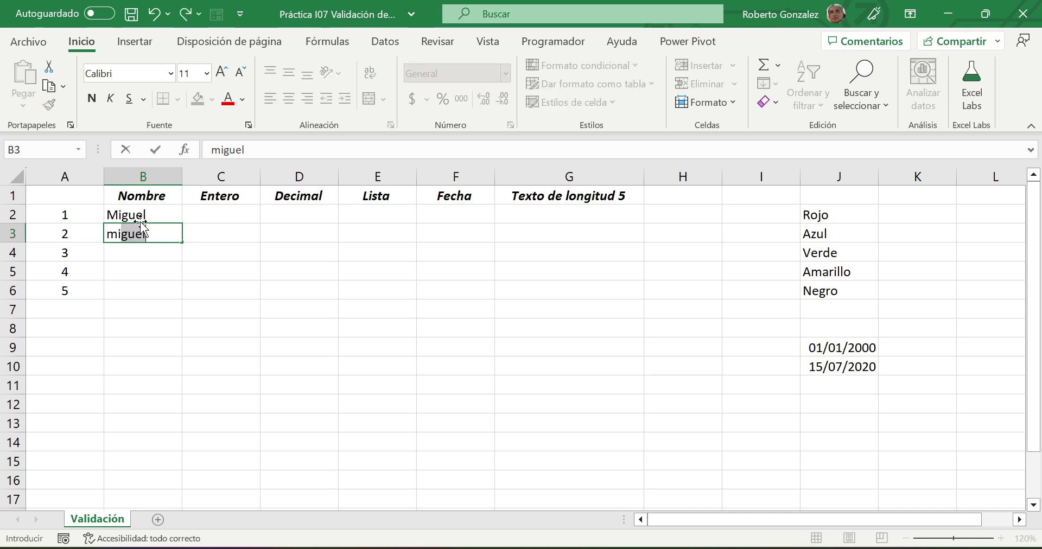
{"action": "key", "text": "Return"}
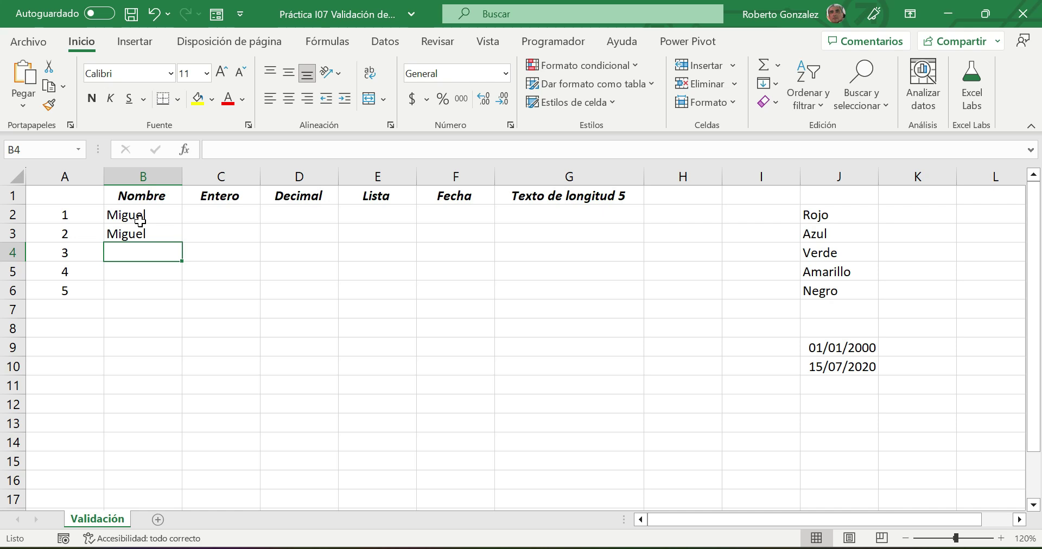
{"action": "key", "text": "Up"}
{"action": "type", "text": "m"}
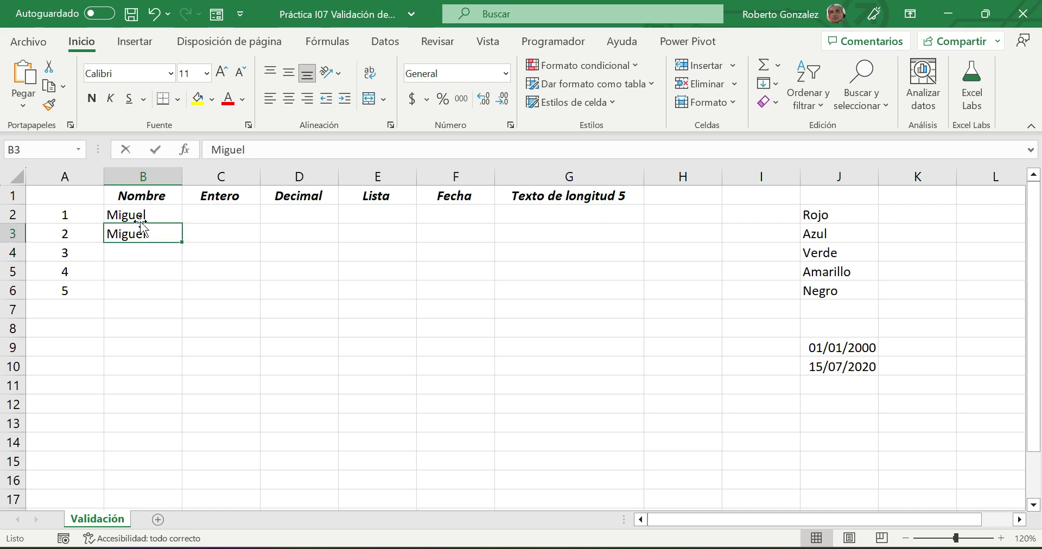
{"action": "type", "text": "iguelit"}
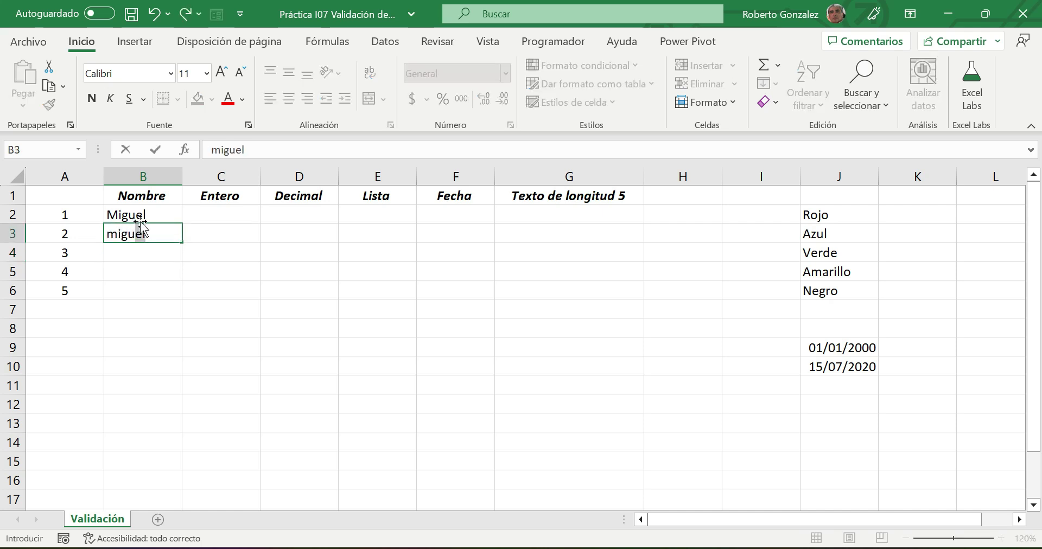
{"action": "type", "text": "o"}
{"action": "key", "text": "Return"}
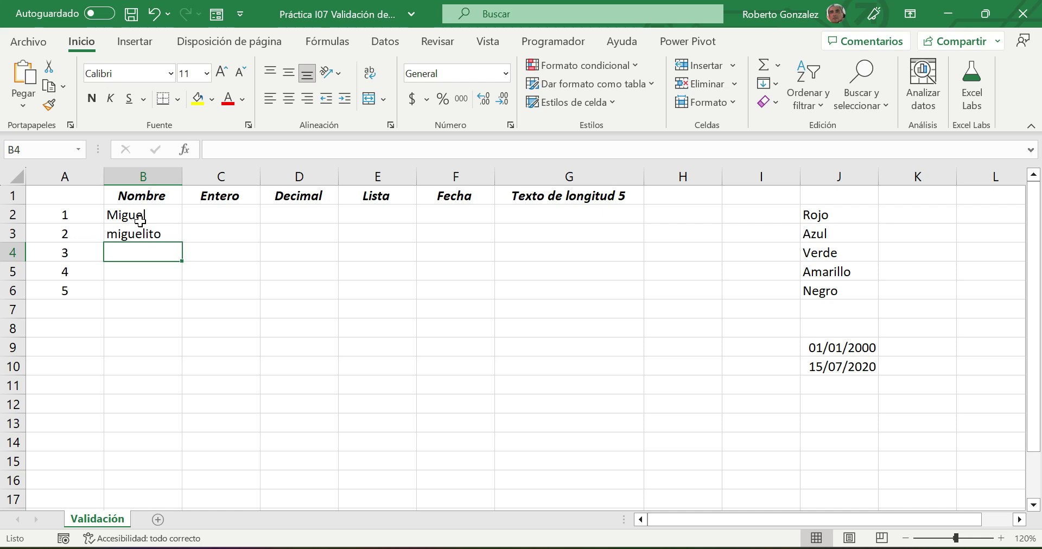
- Enter '5miguel' in B4 and 57 in B5, then select C2:C6 under Entero
{"action": "type", "text": "5m"}
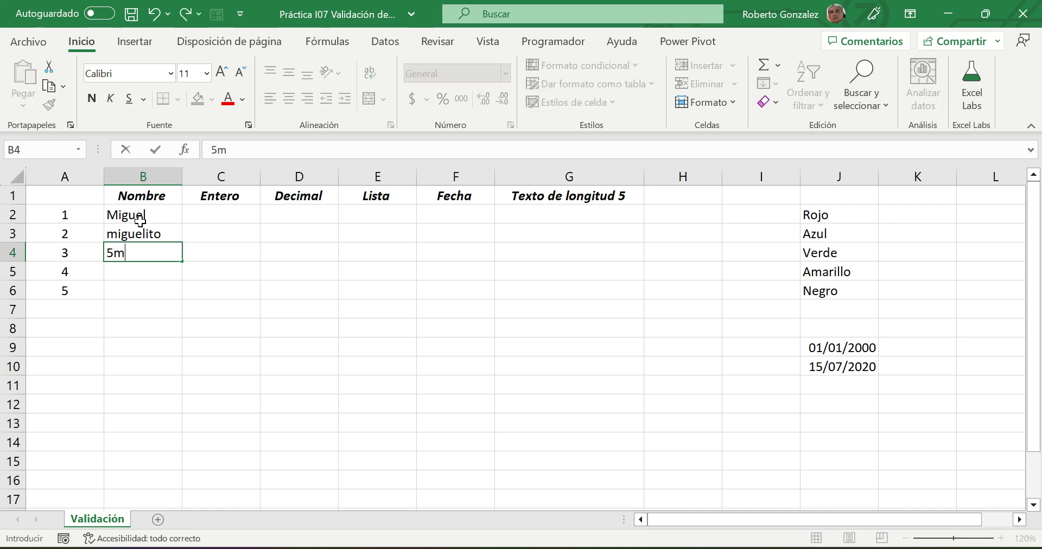
{"action": "type", "text": "iguel"}
{"action": "key", "text": "Return"}
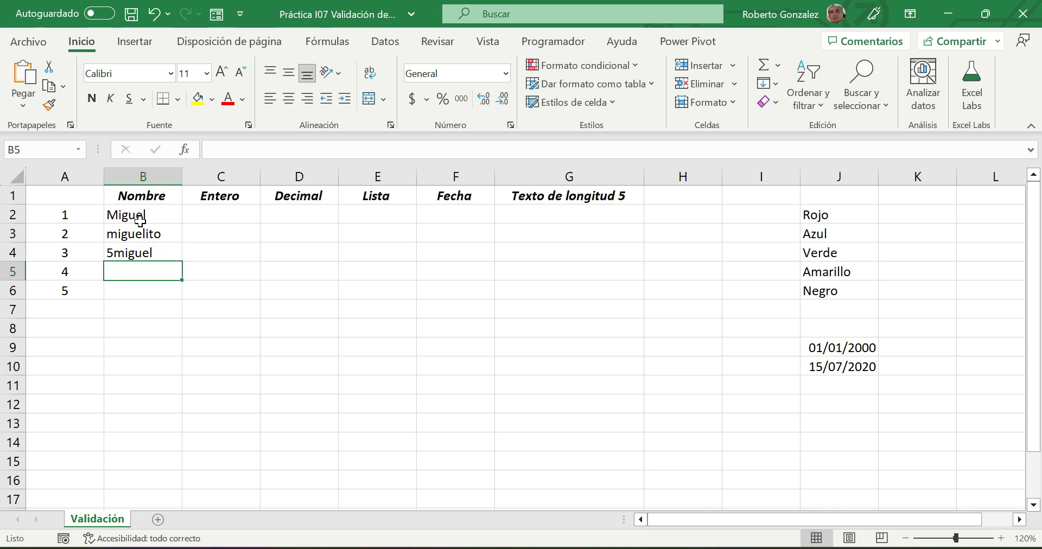
{"action": "type", "text": "57"}
{"action": "key", "text": "Return"}
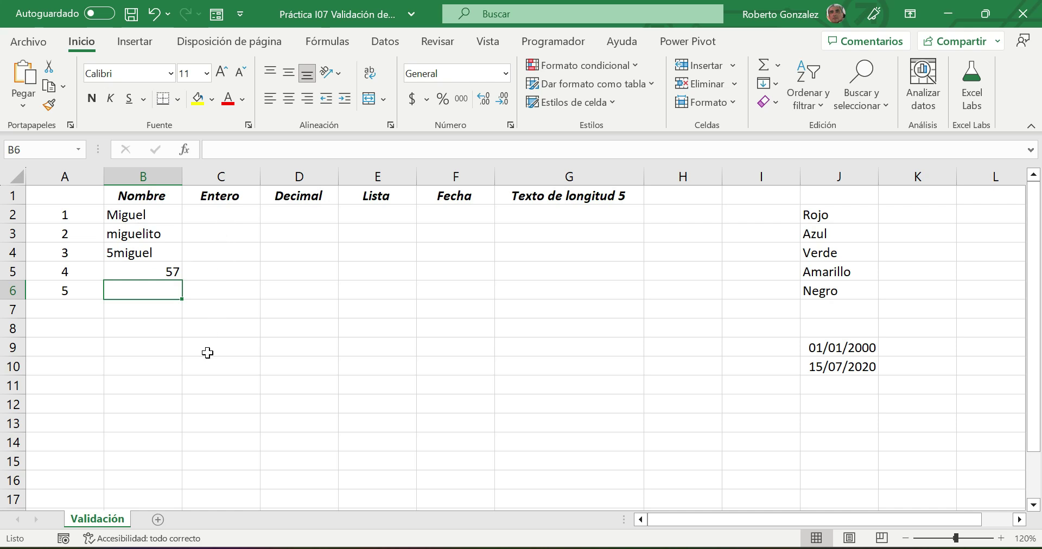
{"action": "left_click_drag", "start_coordinate": [217, 215], "coordinate": [216, 285]}
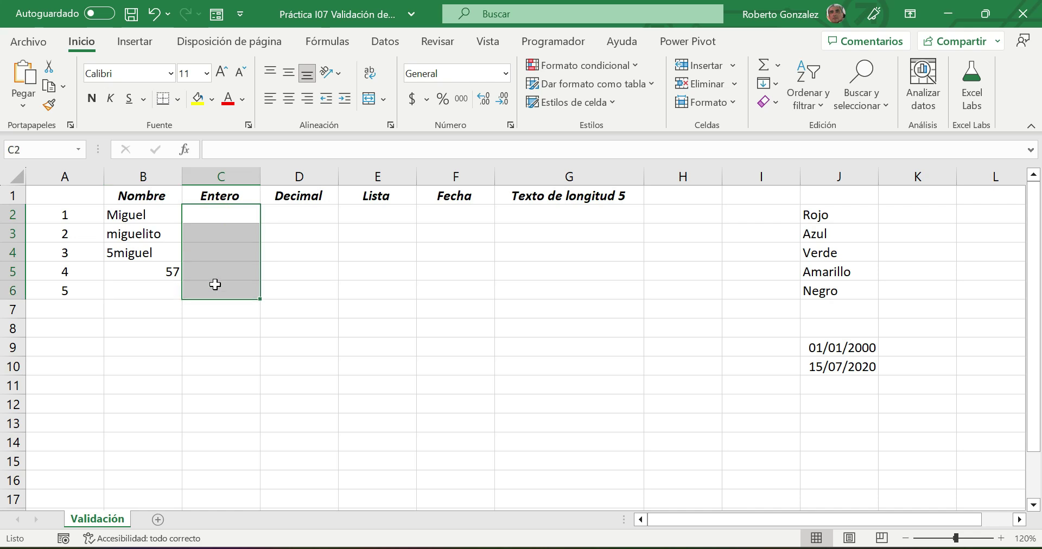
- Give C2:C6 a light orange fill and a thick outside border
{"action": "left_click", "coordinate": [211, 100]}
{"action": "left_click", "coordinate": [269, 161]}
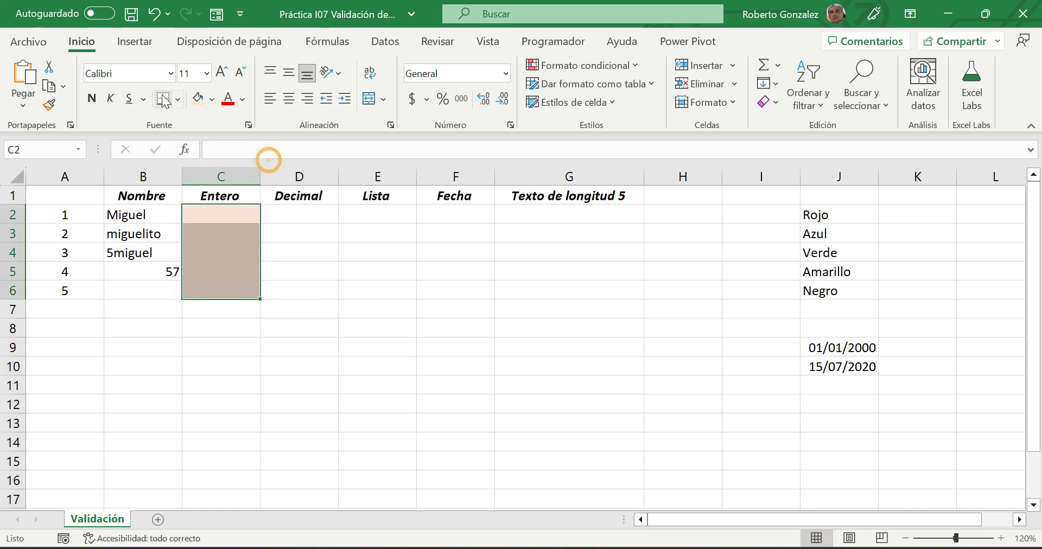
{"action": "left_click", "coordinate": [181, 101]}
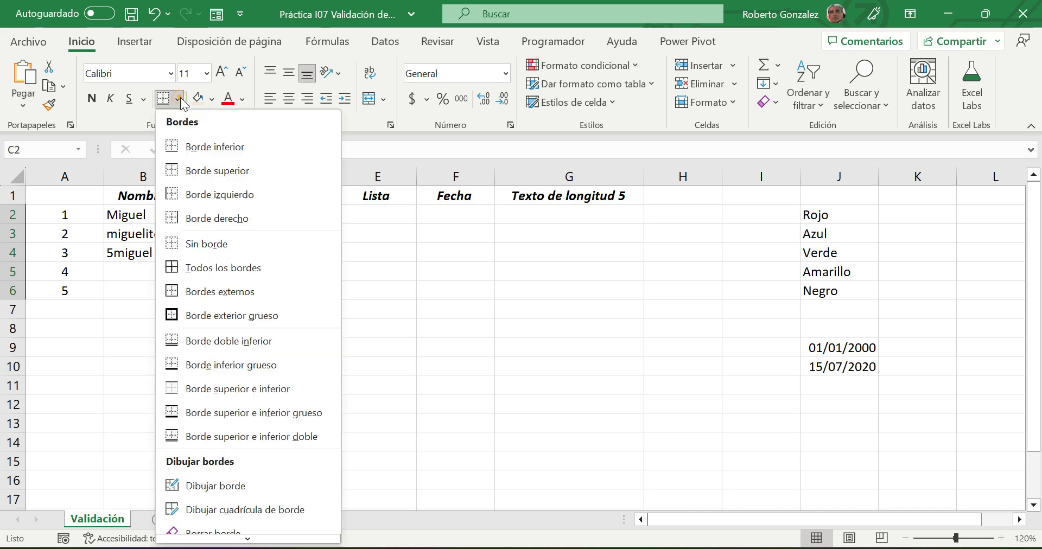
{"action": "left_click", "coordinate": [228, 315]}
{"action": "left_click", "coordinate": [297, 324]}
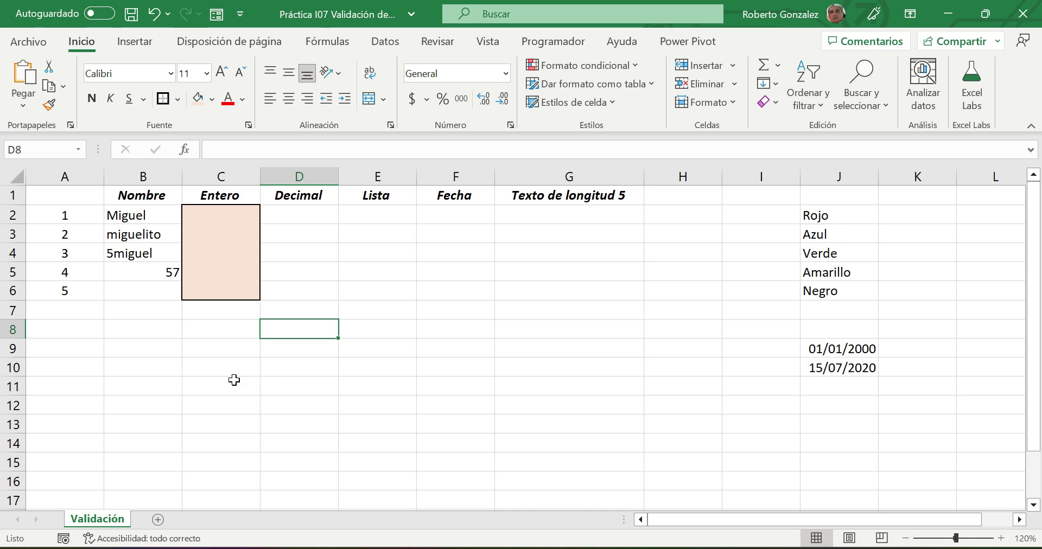
- Label C9 'Números enteros' with wrapped text
{"action": "left_click", "coordinate": [197, 350]}
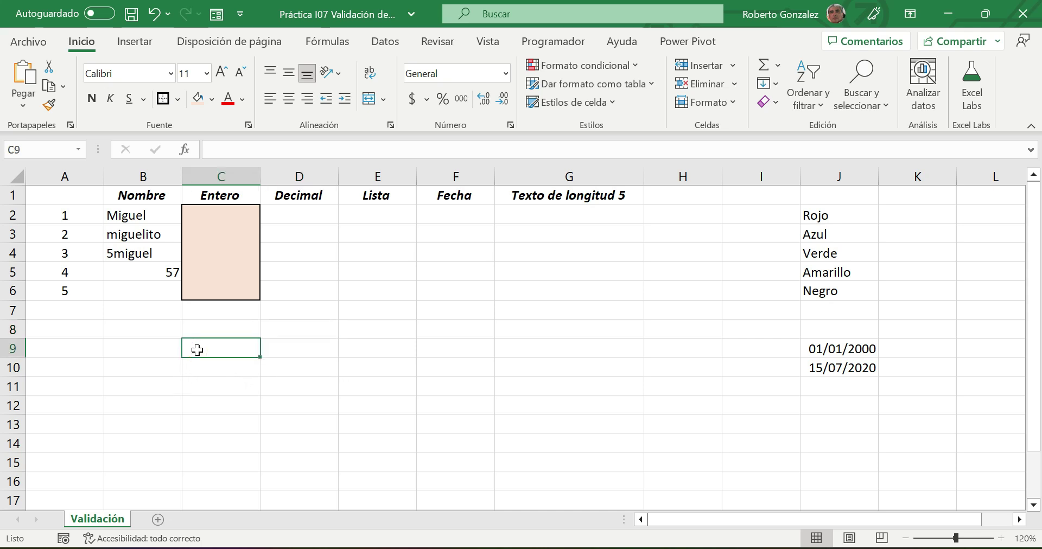
{"action": "type", "text": "Números enteros"}
{"action": "key", "text": "Return"}
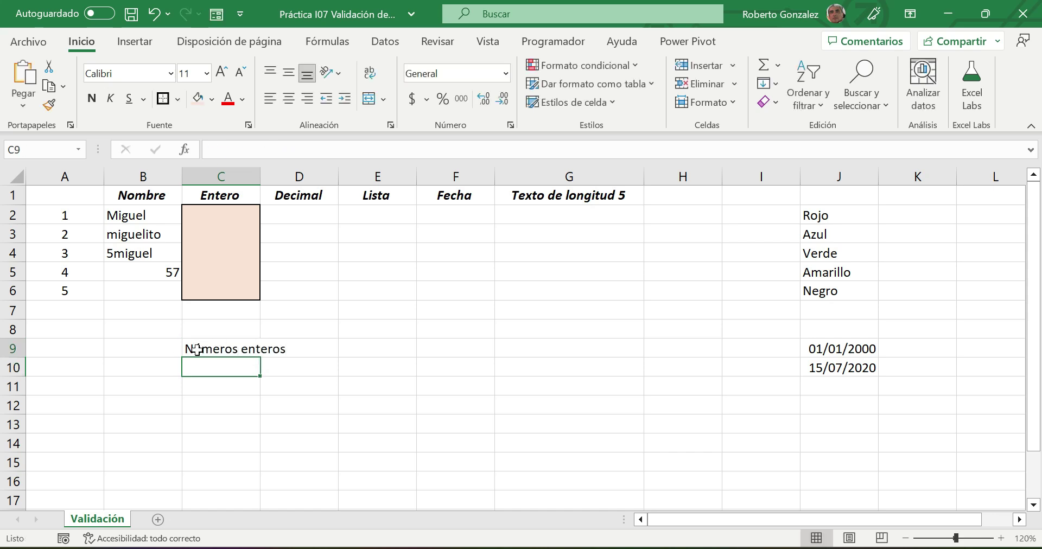
{"action": "left_click", "coordinate": [196, 349]}
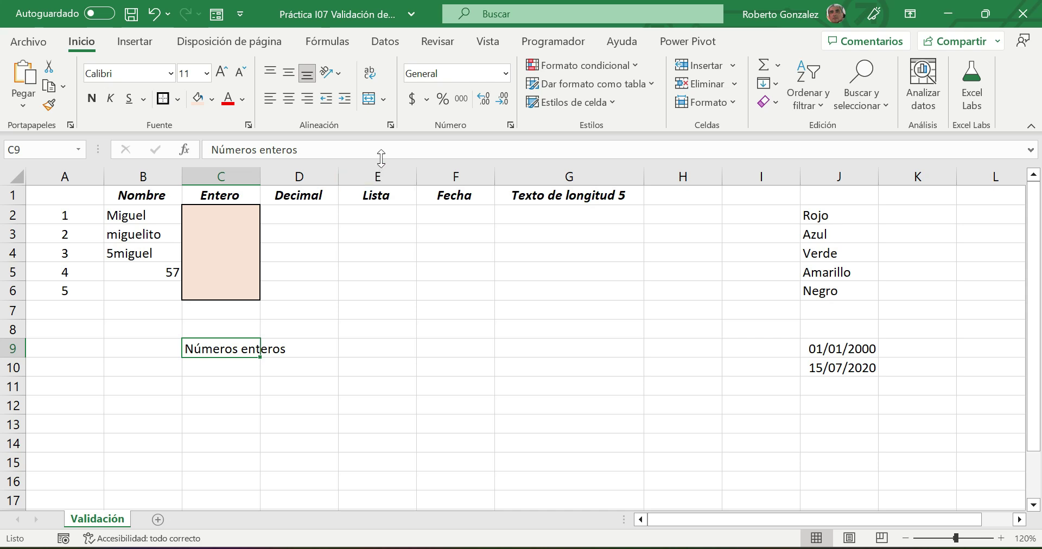
{"action": "left_click", "coordinate": [369, 73]}
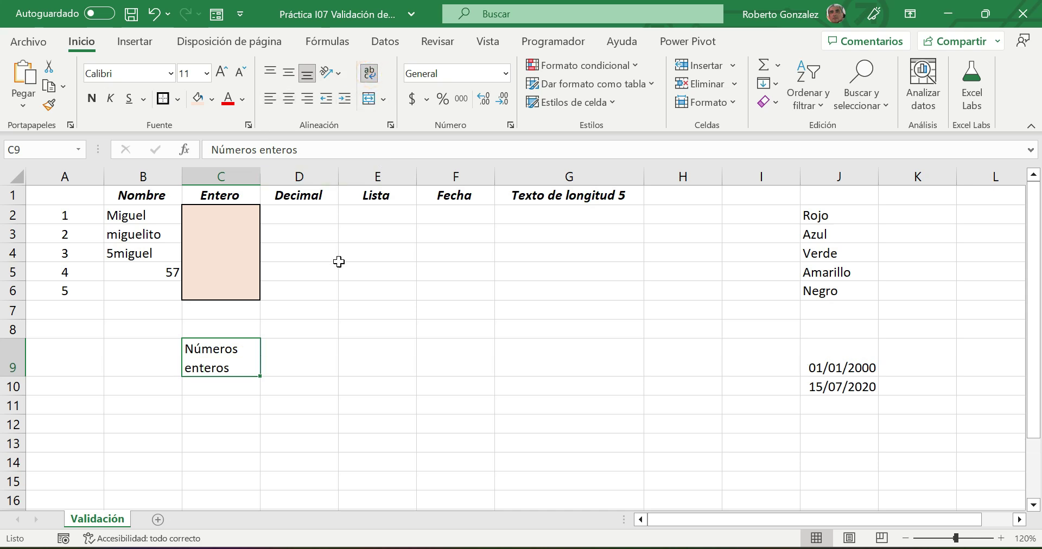
{"action": "left_click", "coordinate": [377, 329]}
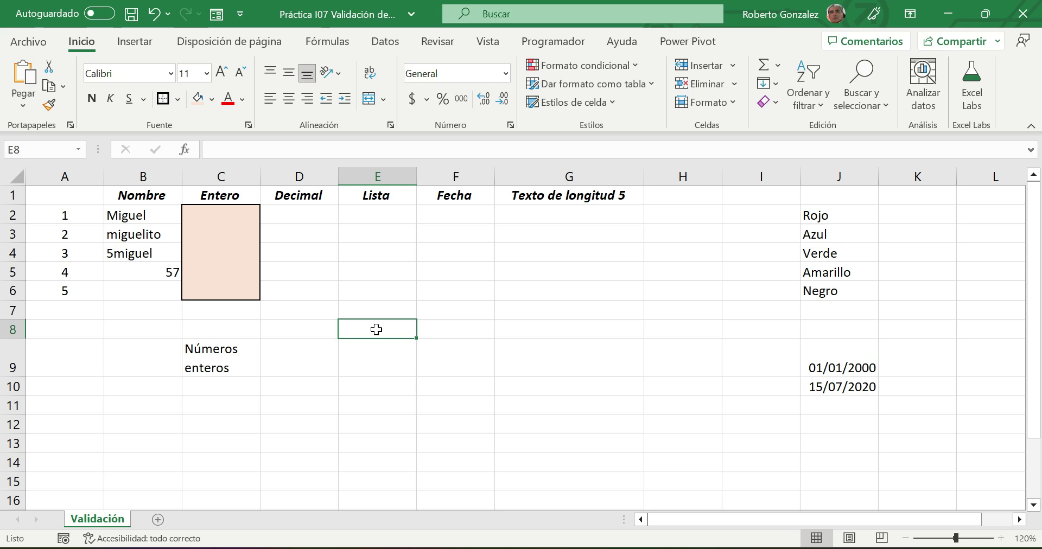
{"action": "left_click", "coordinate": [205, 410]}
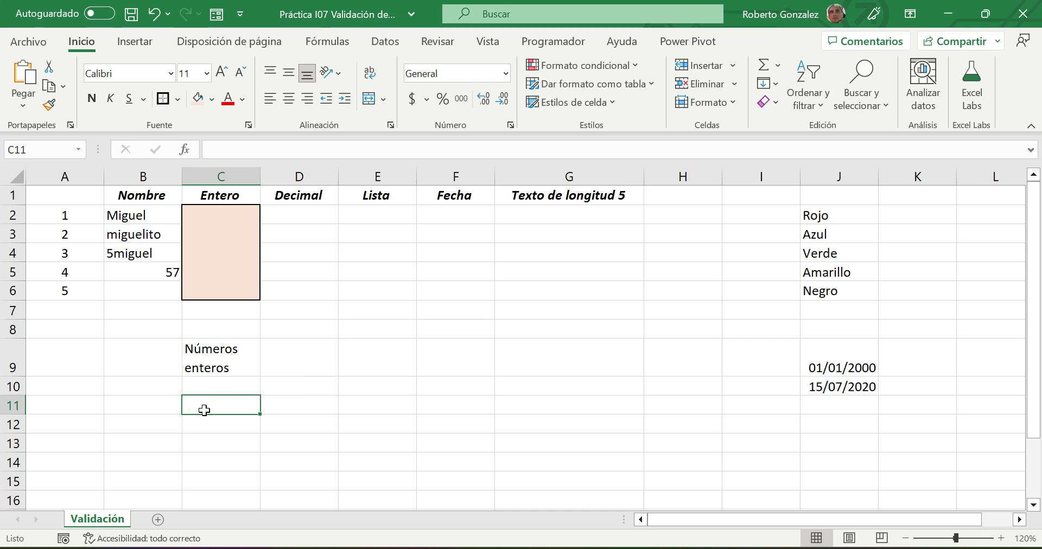
- Type the note 'Entre 0 y 5' in C11, then reselect C2
{"action": "type", "text": "Entre"}
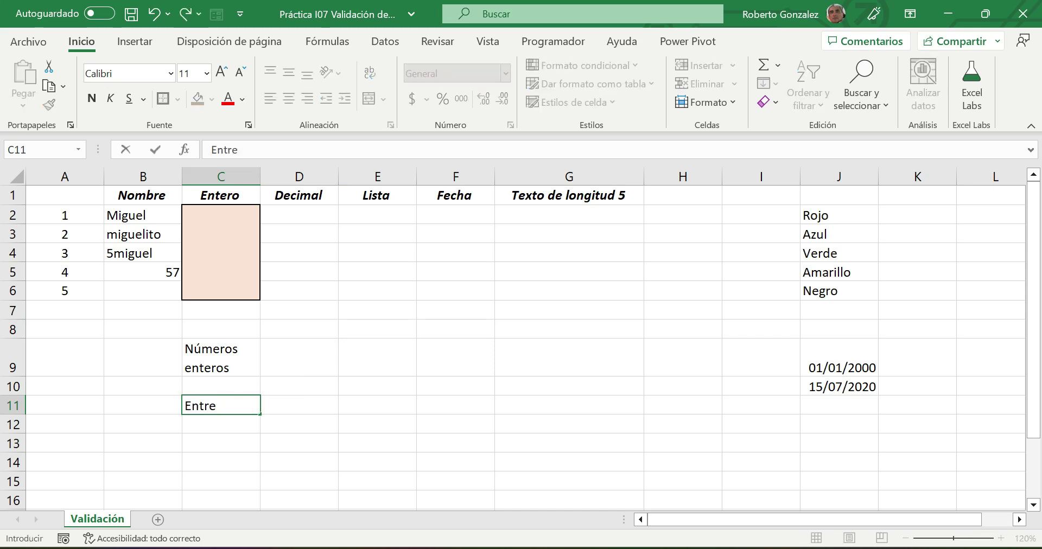
{"action": "type", "text": " o"}
{"action": "key", "text": "BackSpace"}
{"action": "type", "text": "0 y 5"}
{"action": "key", "text": "Return"}
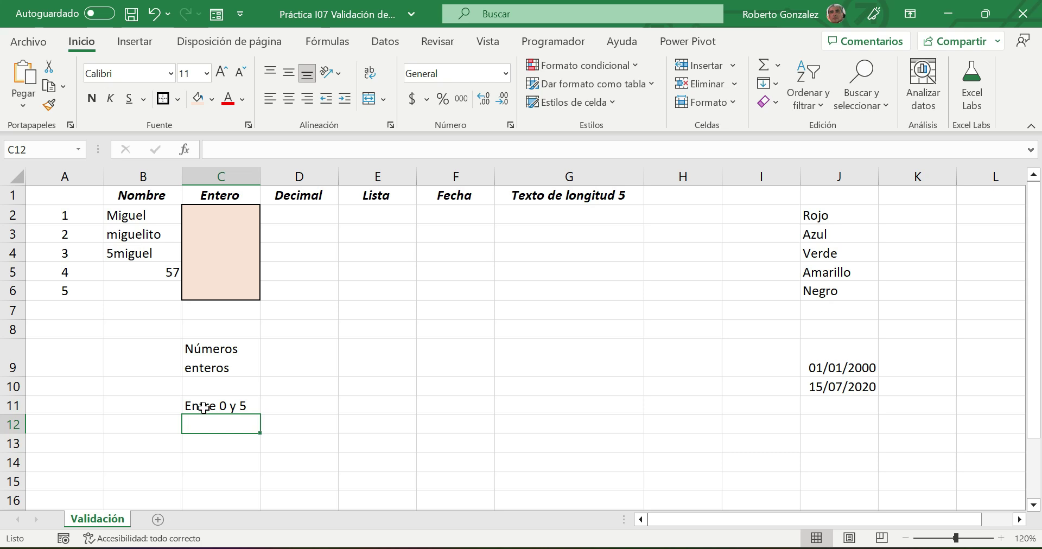
{"action": "left_click", "coordinate": [222, 216]}
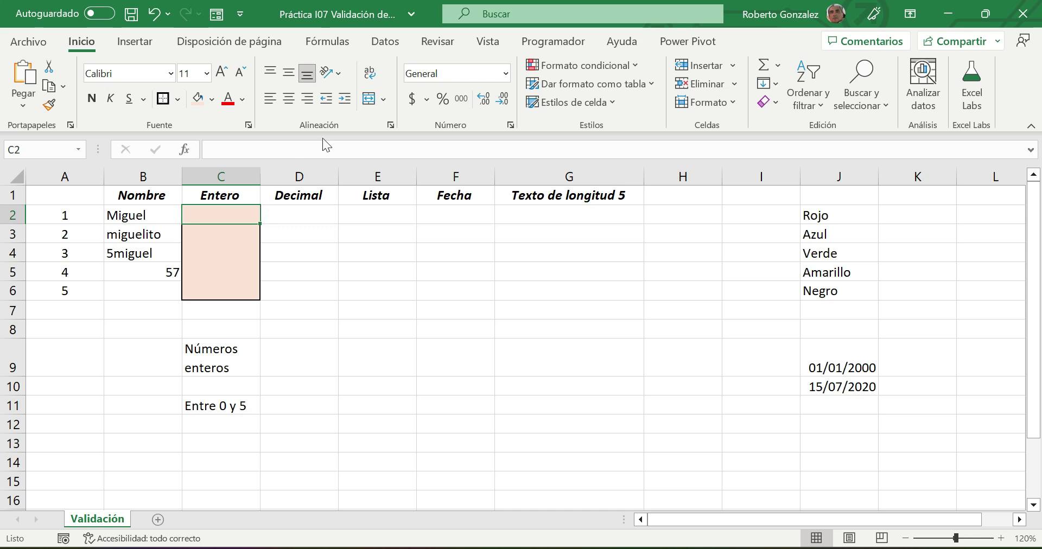
{"action": "left_click", "coordinate": [391, 44]}
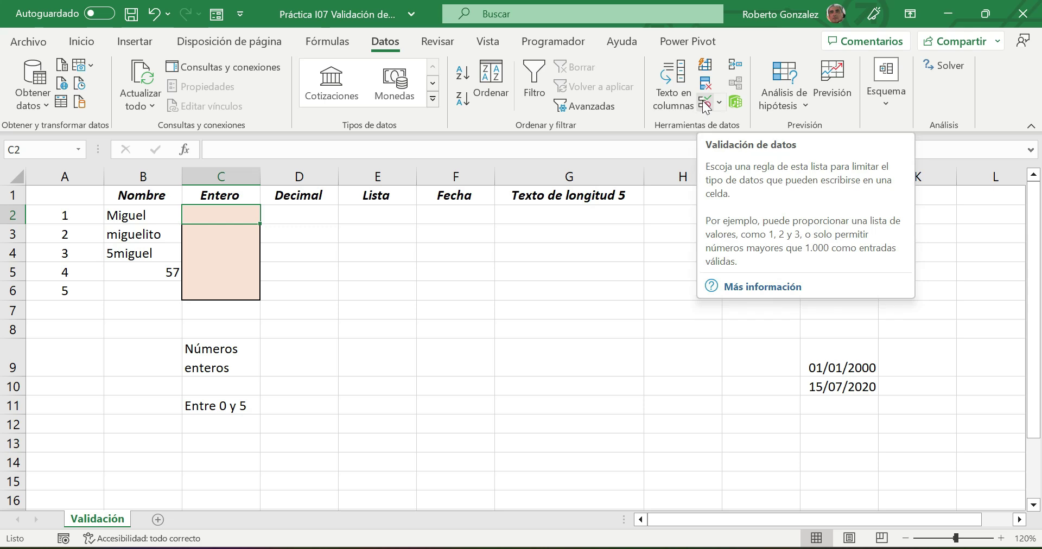
- Open Validación de datos from Herramientas de datos for cell C2
{"action": "left_click", "coordinate": [706, 103]}
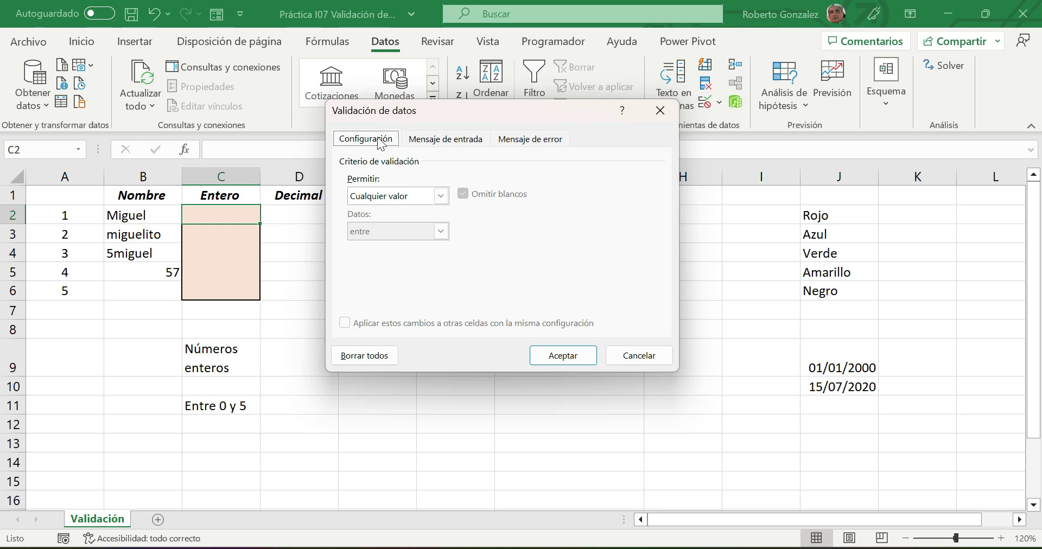
- Review the input message and error alert tabs, then return to the criteria settings
{"action": "left_click", "coordinate": [453, 139]}
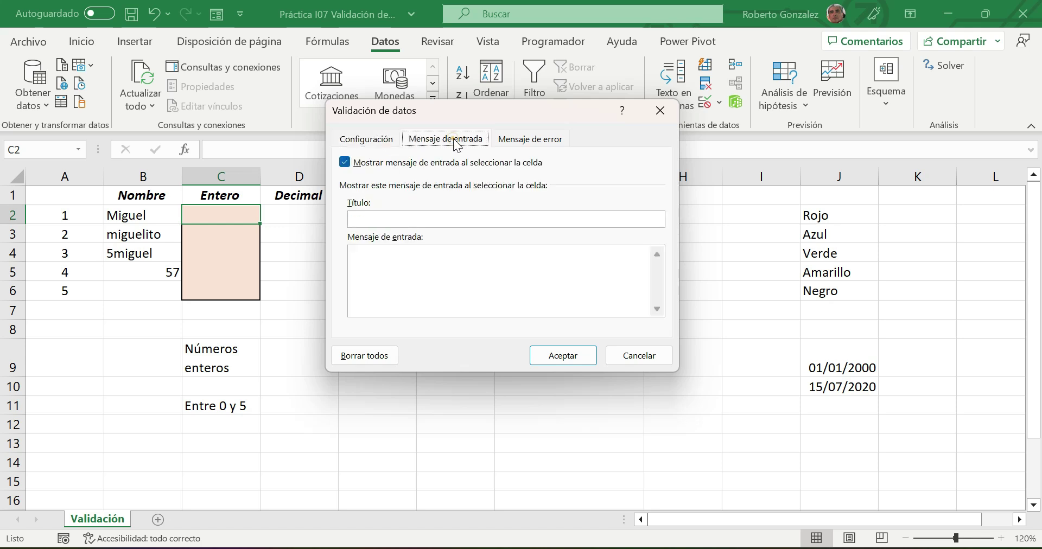
{"action": "left_click", "coordinate": [531, 142]}
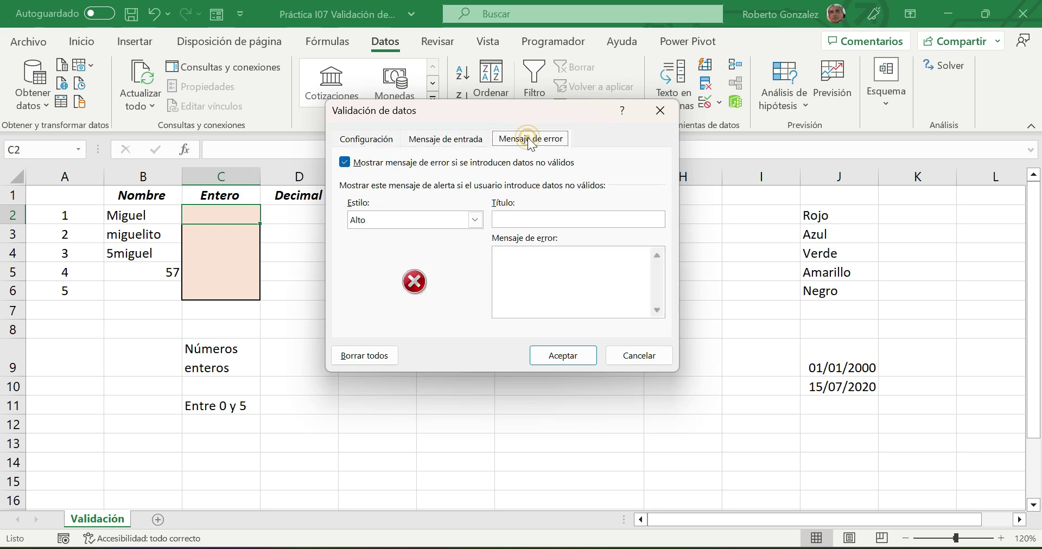
{"action": "left_click", "coordinate": [379, 143]}
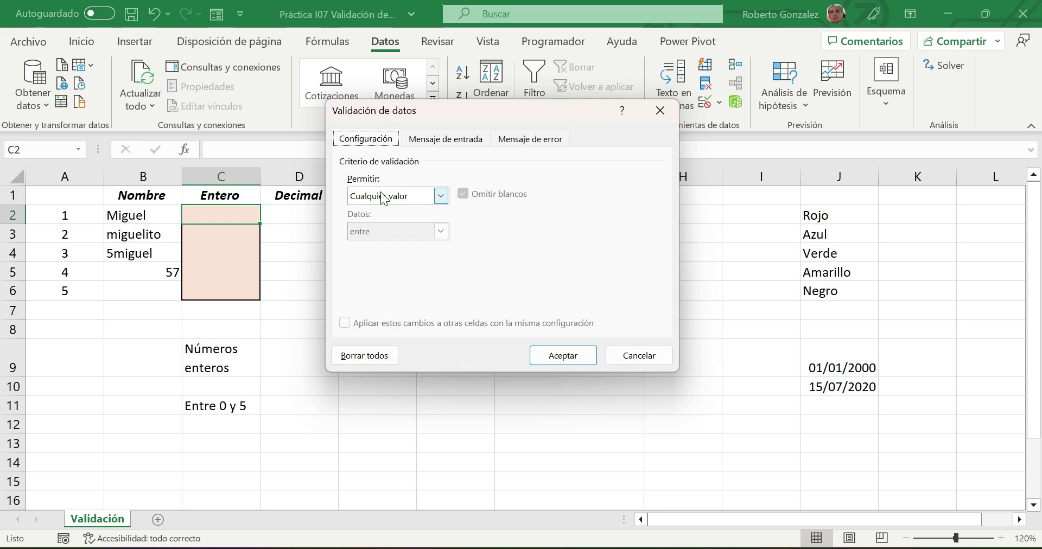
- Allow Número entero entre Mínimo 0 and Máximo 5, and confirm the rule
{"action": "left_click", "coordinate": [442, 197]}
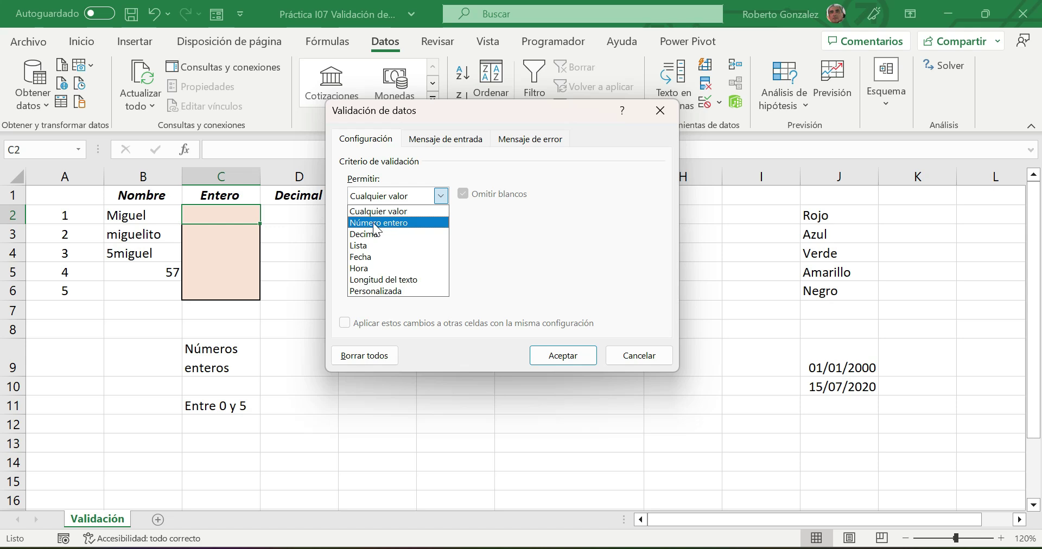
{"action": "left_click", "coordinate": [374, 224]}
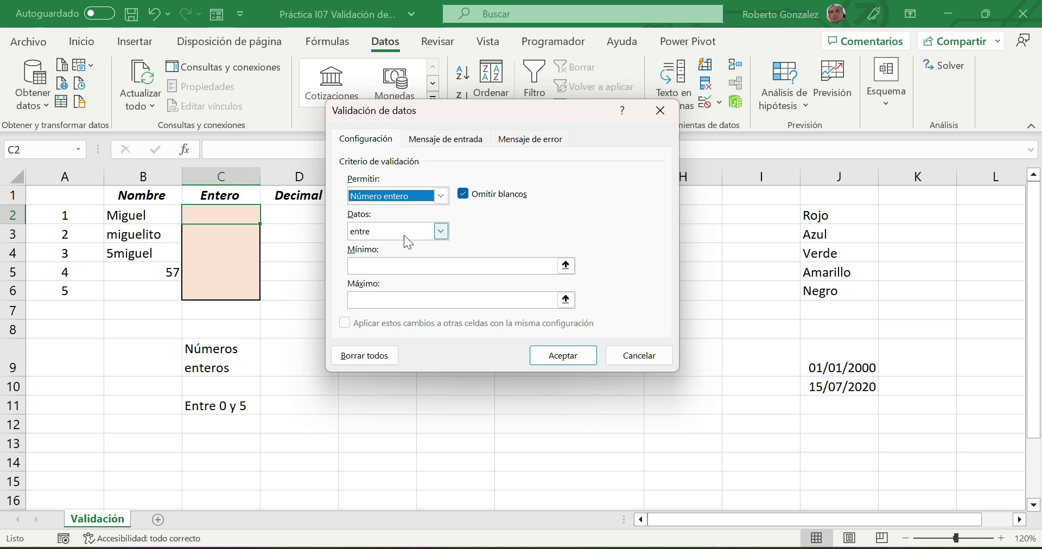
{"action": "left_click", "coordinate": [441, 236]}
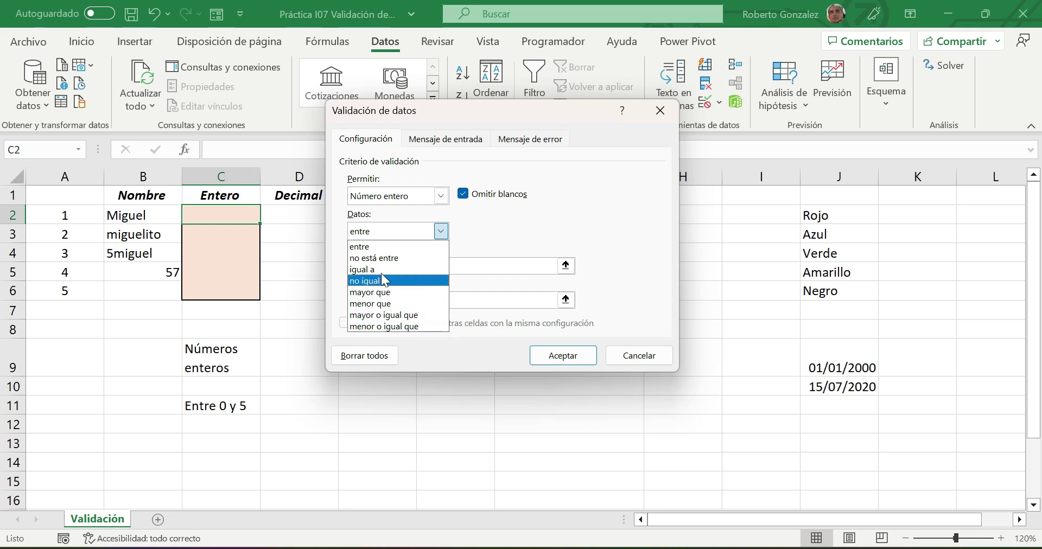
{"action": "left_click", "coordinate": [360, 246]}
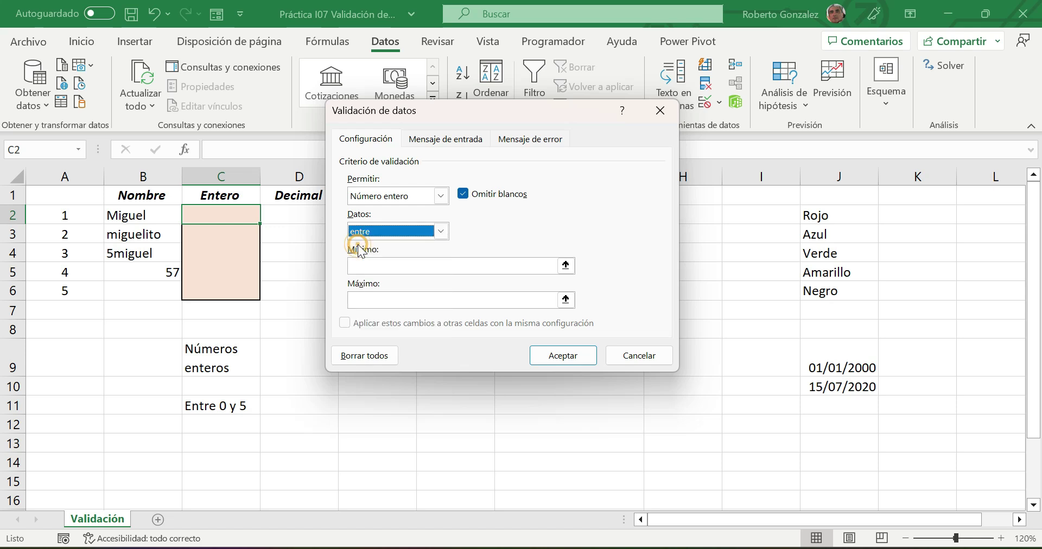
{"action": "left_click", "coordinate": [375, 265]}
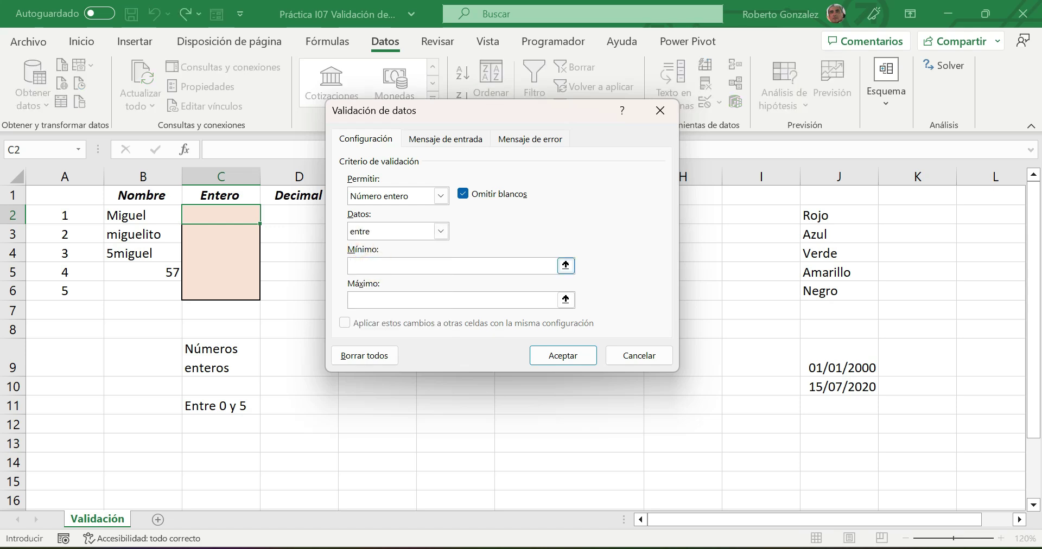
{"action": "type", "text": "0"}
{"action": "left_click", "coordinate": [378, 299]}
{"action": "type", "text": "5"}
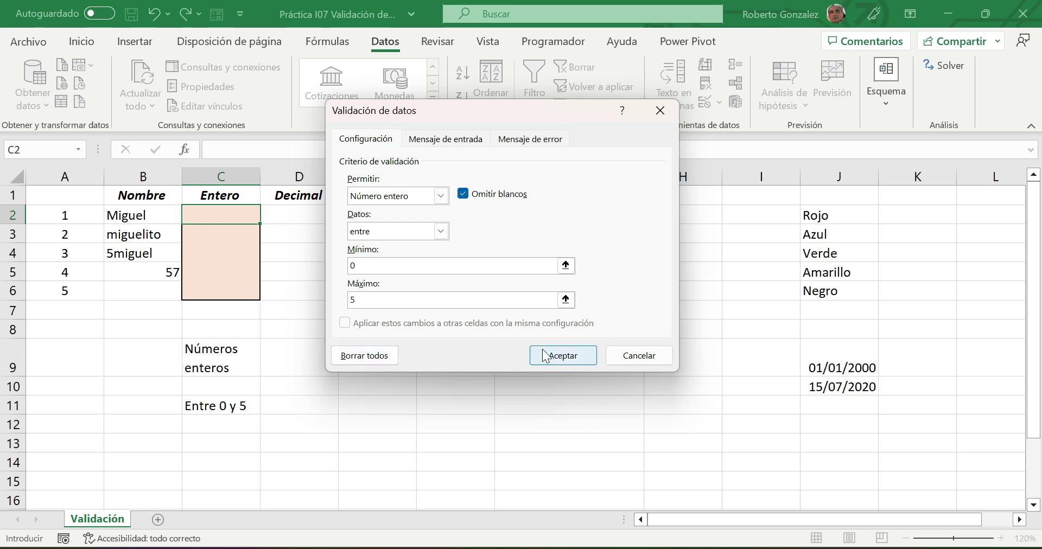
{"action": "left_click", "coordinate": [565, 352]}
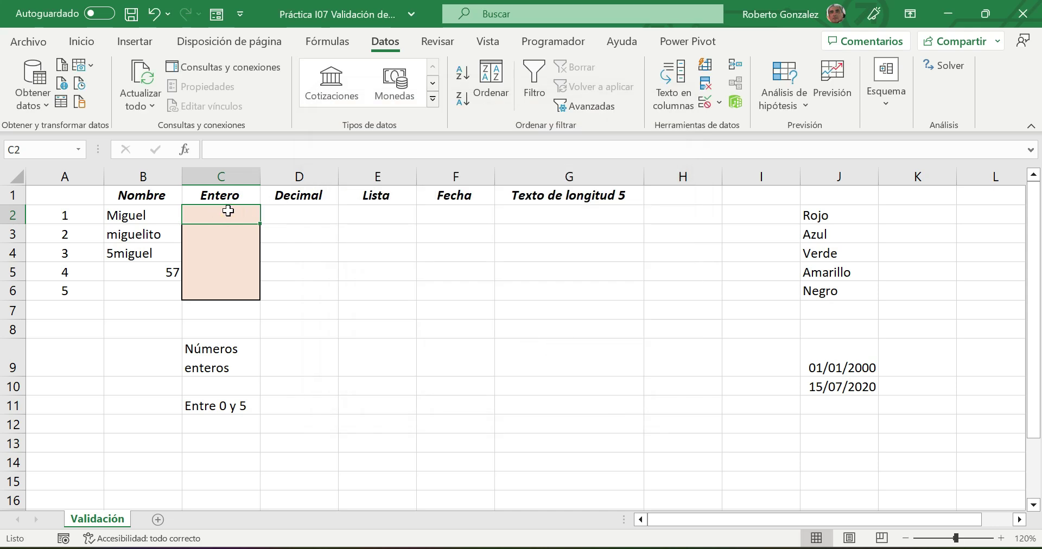
- Check C2 rejects 10 and accepts 4, then open validation for C3:C6
{"action": "type", "text": "10"}
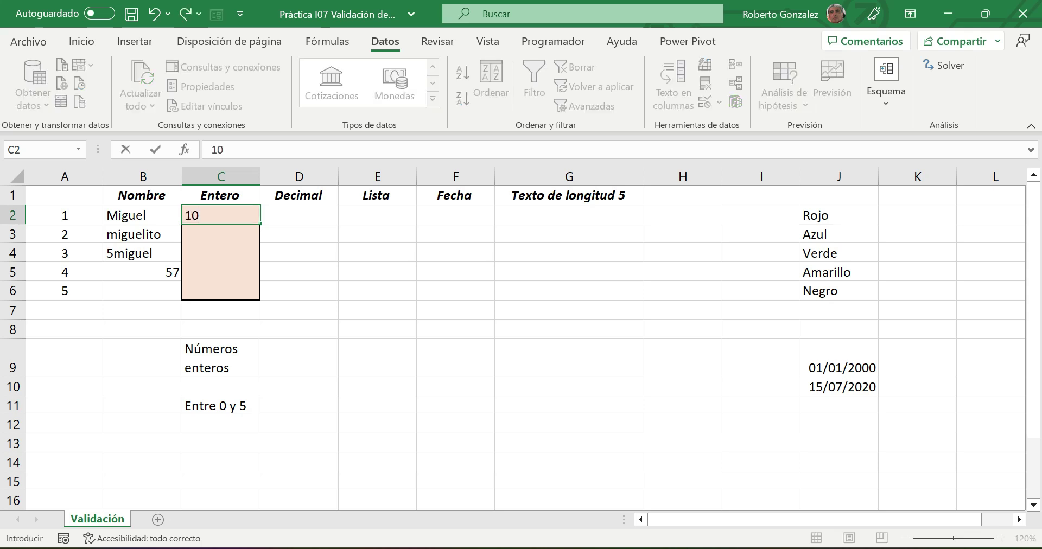
{"action": "key", "text": "Return"}
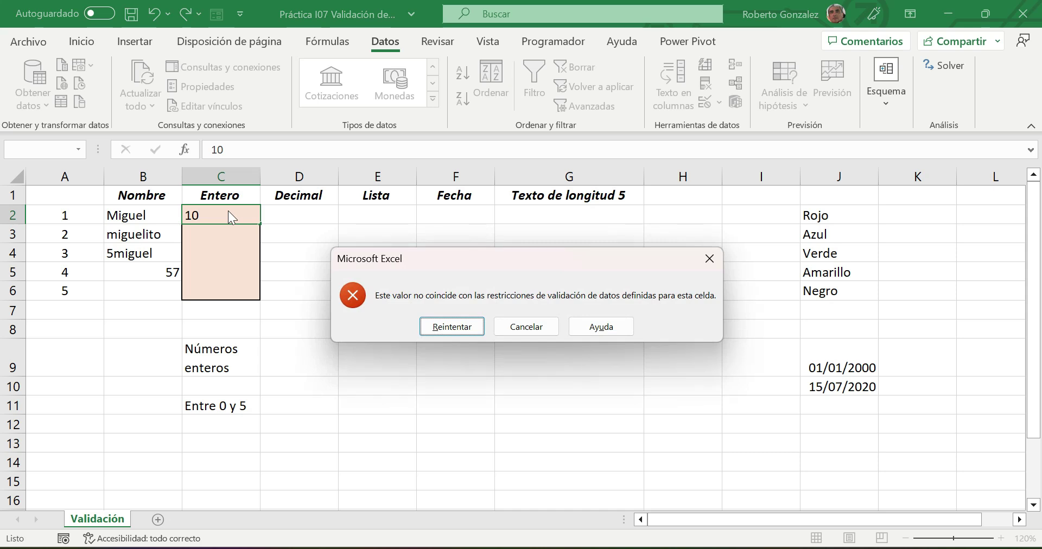
{"action": "left_click", "coordinate": [460, 328]}
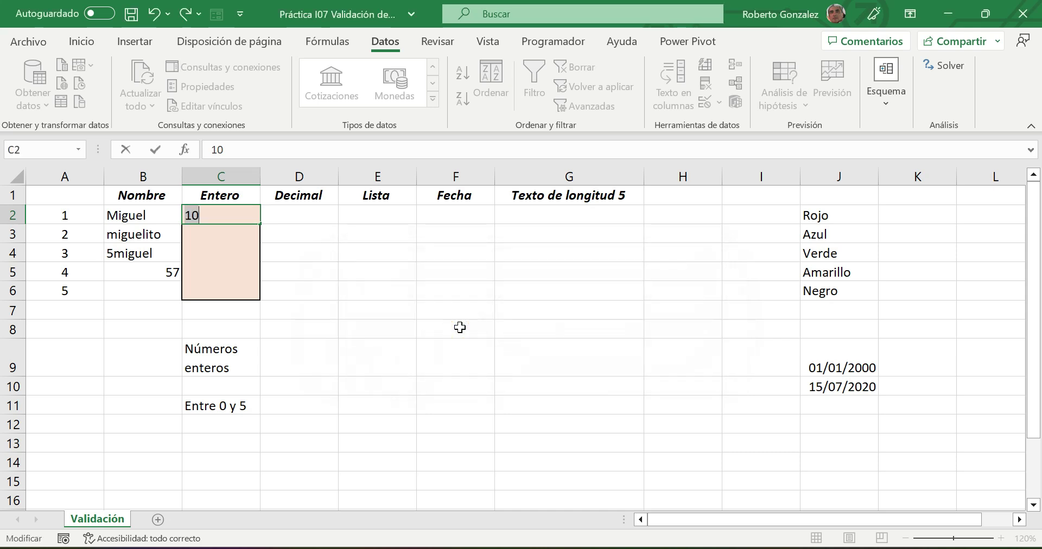
{"action": "type", "text": "4"}
{"action": "key", "text": "Return"}
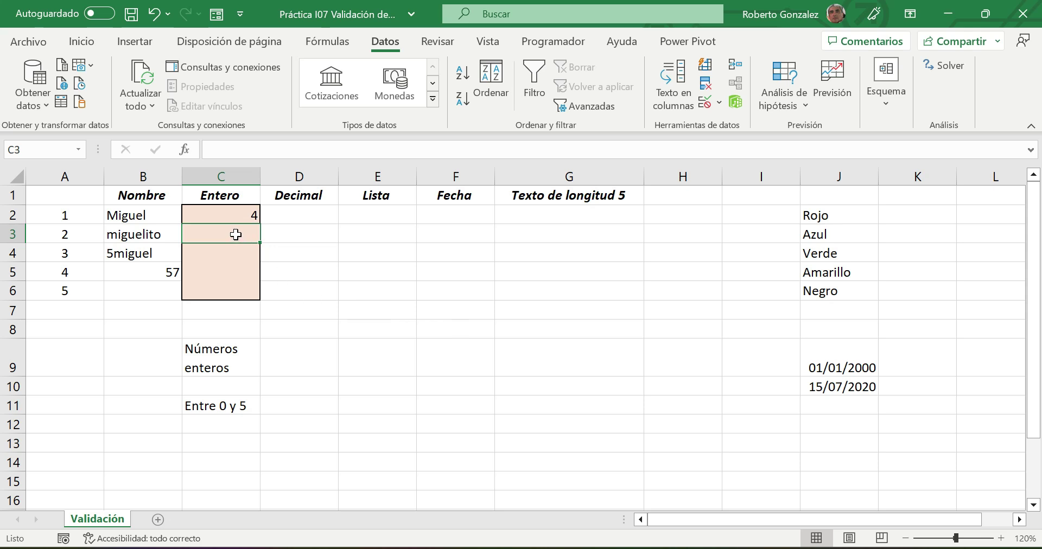
{"action": "left_click_drag", "start_coordinate": [214, 234], "coordinate": [214, 292]}
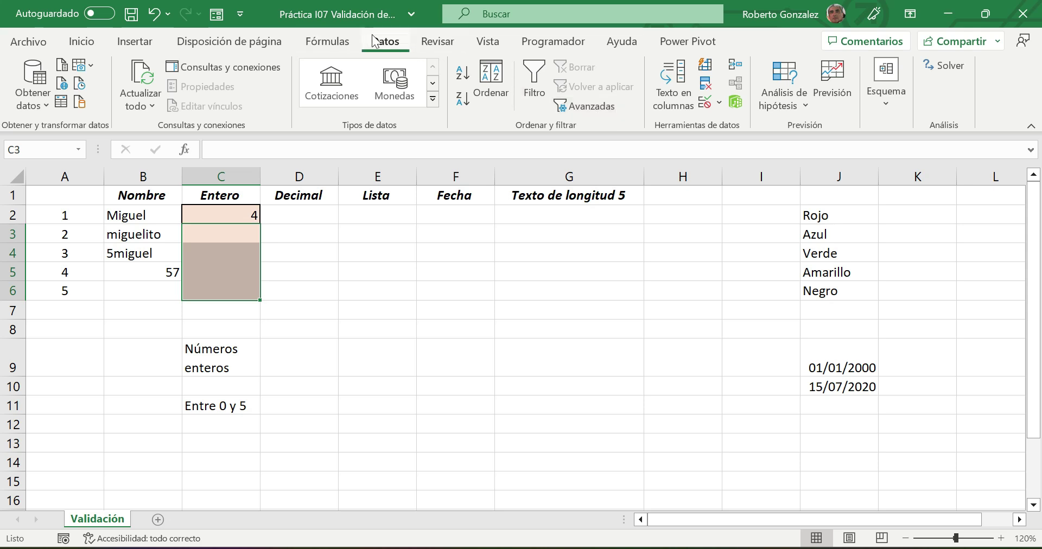
{"action": "left_click", "coordinate": [706, 103]}
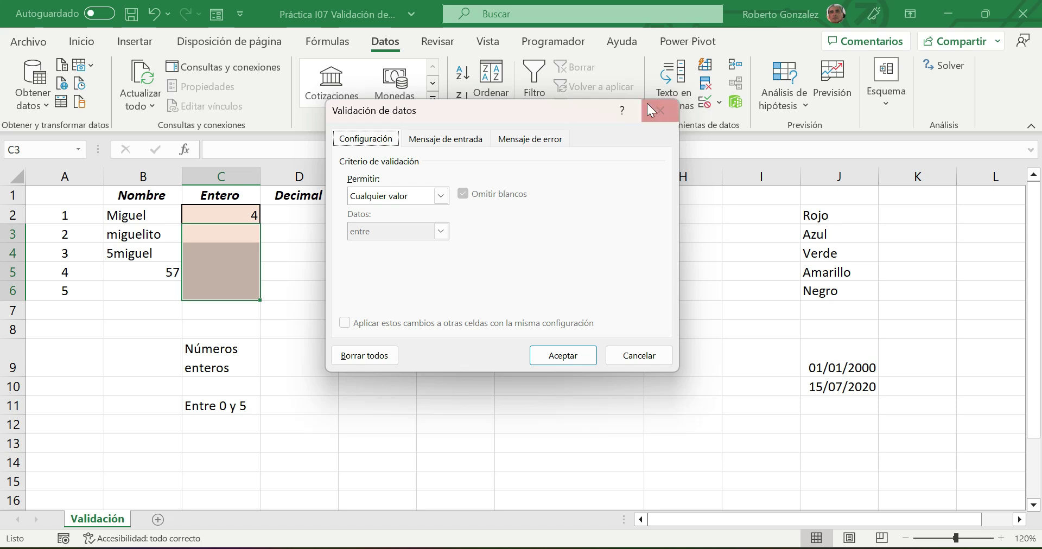
- Apply the Número entero rule, Mínimo 0 and Máximo 5, to C3:C6 and select C4
{"action": "left_click", "coordinate": [441, 196]}
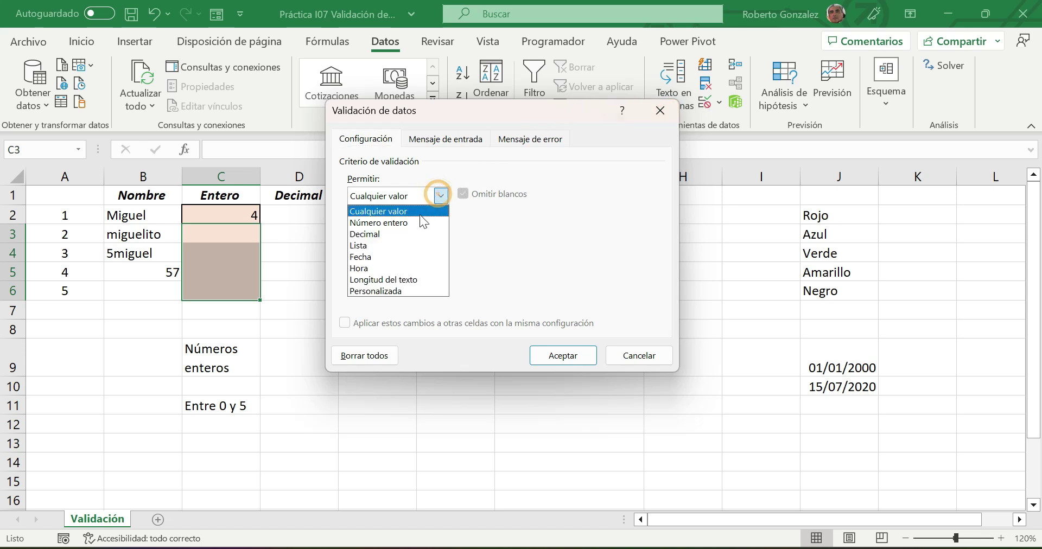
{"action": "left_click", "coordinate": [410, 223]}
{"action": "left_click", "coordinate": [376, 266]}
{"action": "type", "text": "0"}
{"action": "left_click", "coordinate": [375, 299]}
{"action": "type", "text": "5"}
{"action": "left_click", "coordinate": [567, 360]}
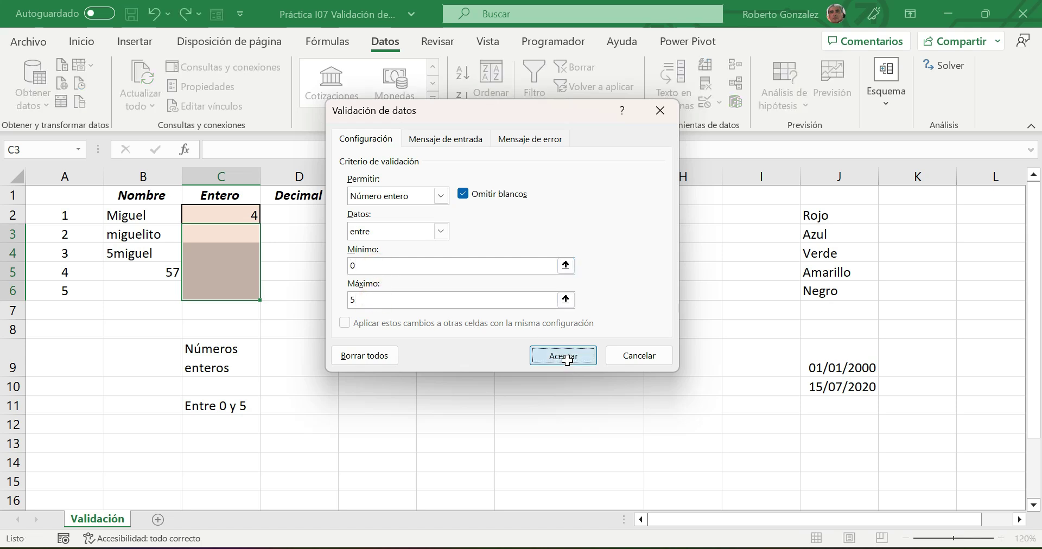
{"action": "left_click", "coordinate": [220, 248]}
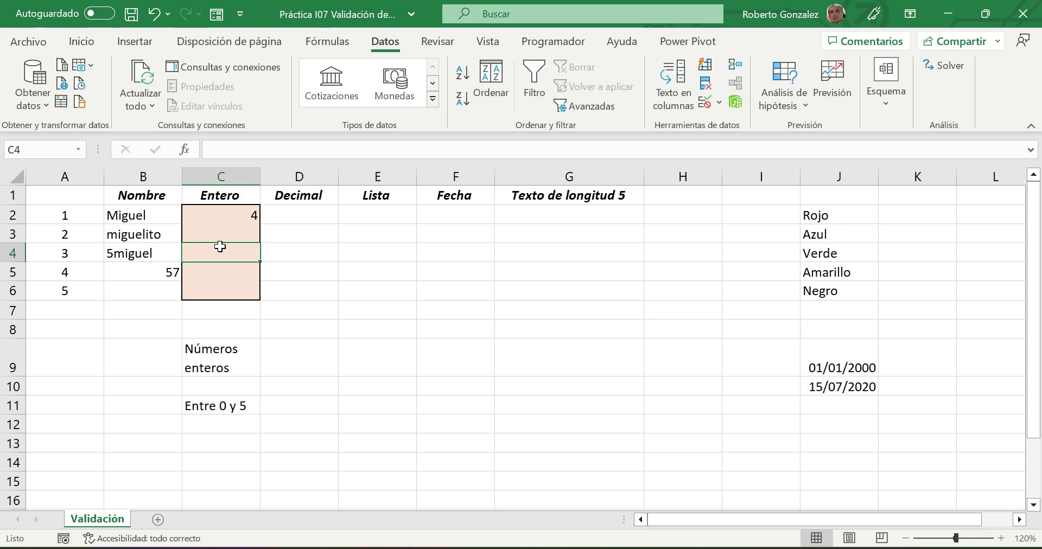
- Try 4.5 in C4, retry with 3 after the rejection, then select D2:D6
{"action": "type", "text": "4.5"}
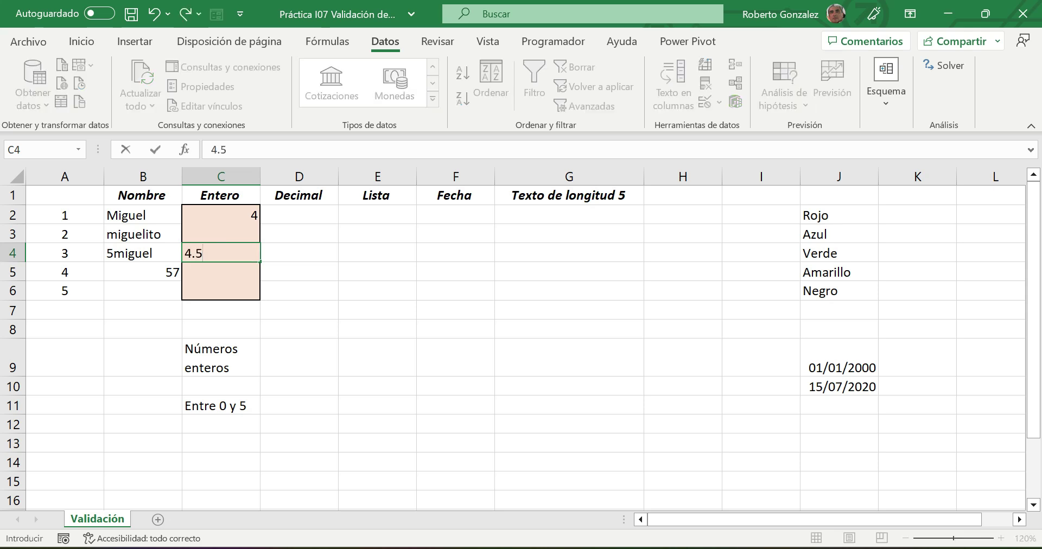
{"action": "key", "text": "Return"}
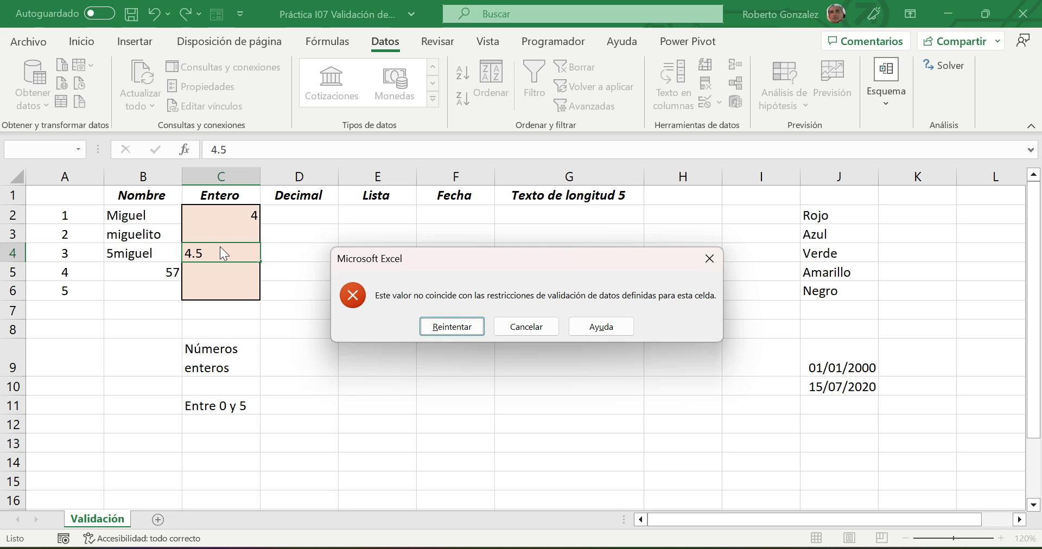
{"action": "left_click", "coordinate": [451, 326]}
{"action": "type", "text": "3"}
{"action": "key", "text": "Return"}
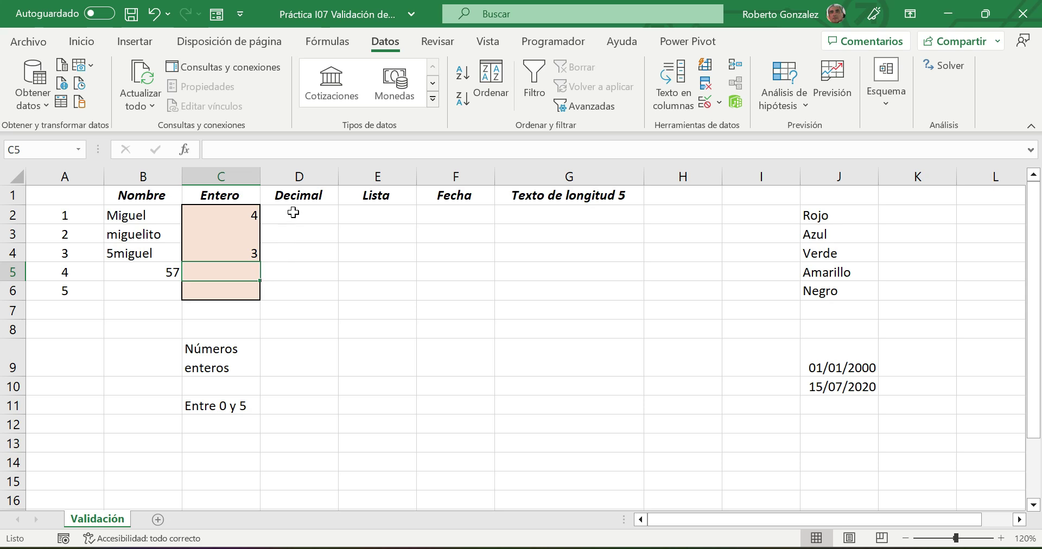
{"action": "left_click_drag", "start_coordinate": [294, 212], "coordinate": [293, 285]}
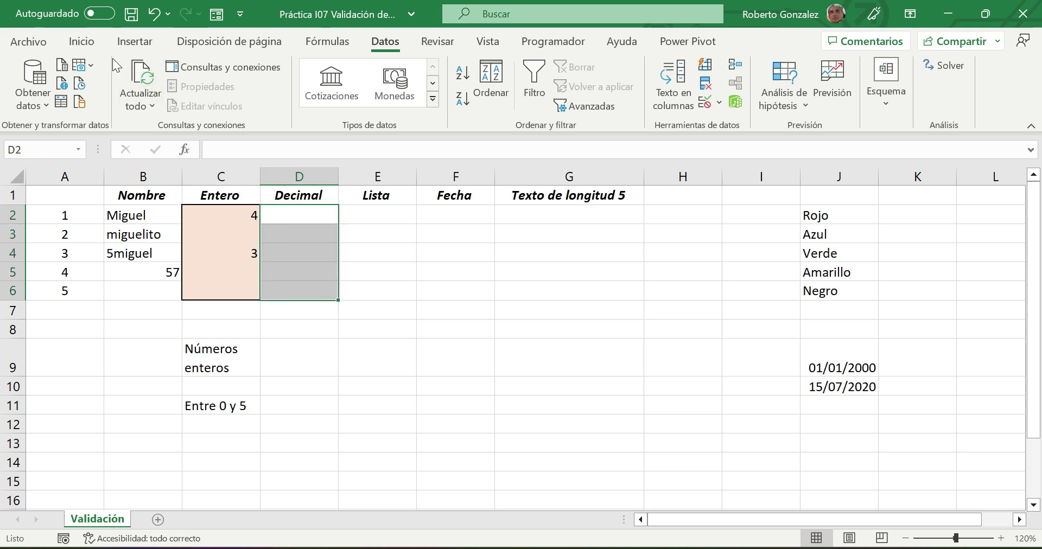
- Fill D2:D6 peach and label D9 'Números decimales' and D11 'Mayores que 5'
{"action": "left_click", "coordinate": [82, 42]}
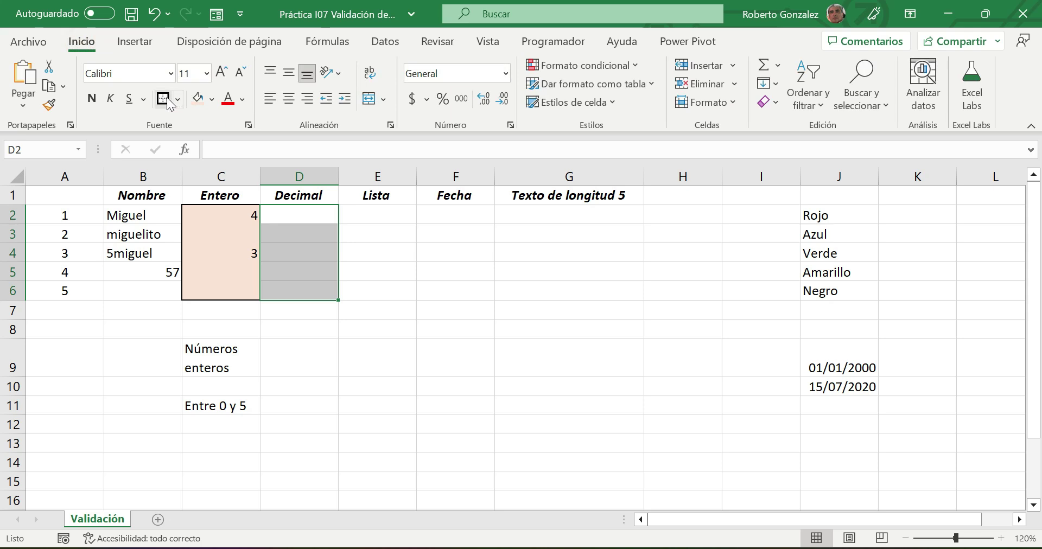
{"action": "left_click", "coordinate": [196, 98]}
{"action": "left_click", "coordinate": [302, 358]}
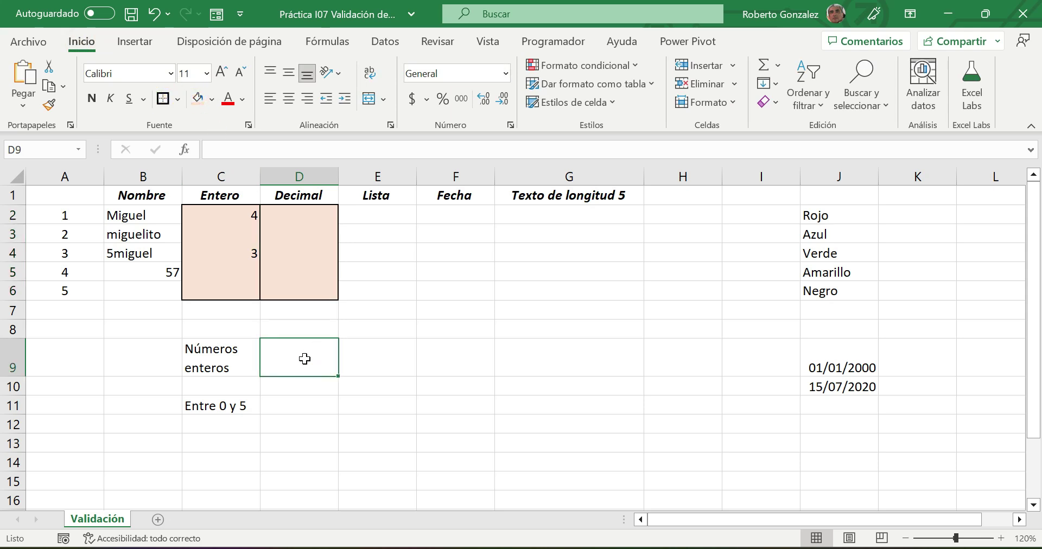
{"action": "type", "text": "Números"}
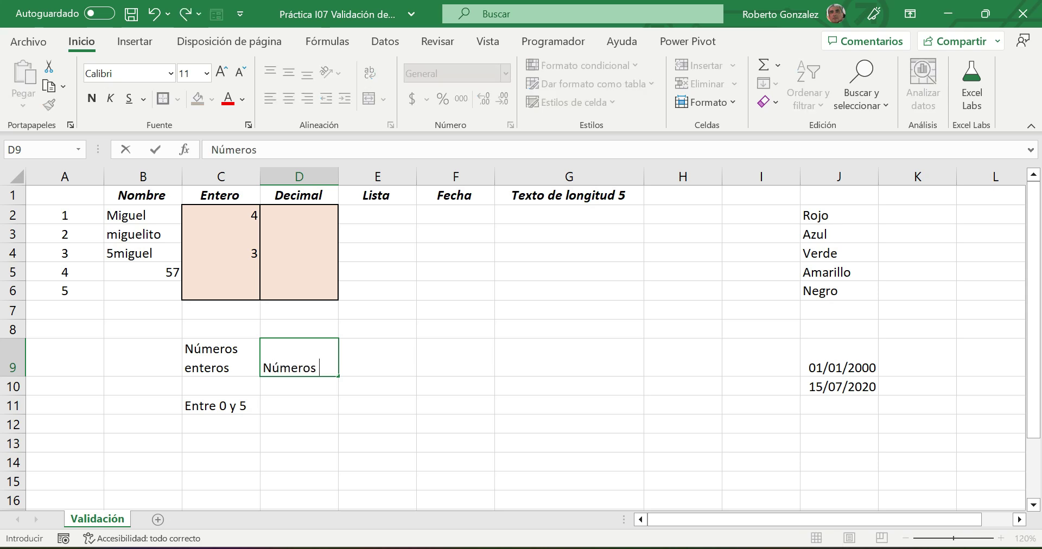
{"action": "type", "text": " decimales"}
{"action": "key", "text": "Return"}
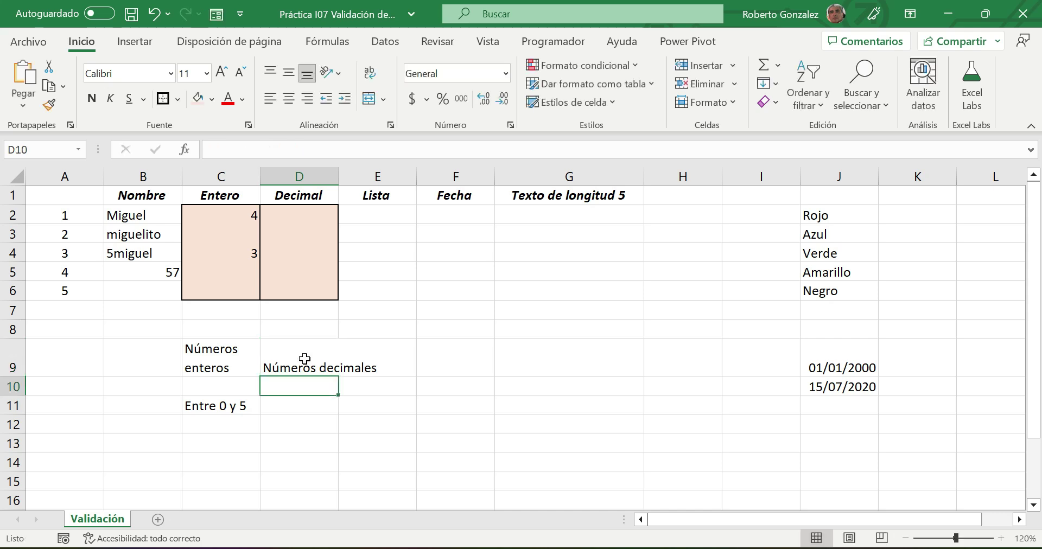
{"action": "key", "text": "Down"}
{"action": "type", "text": "Mayores que 5"}
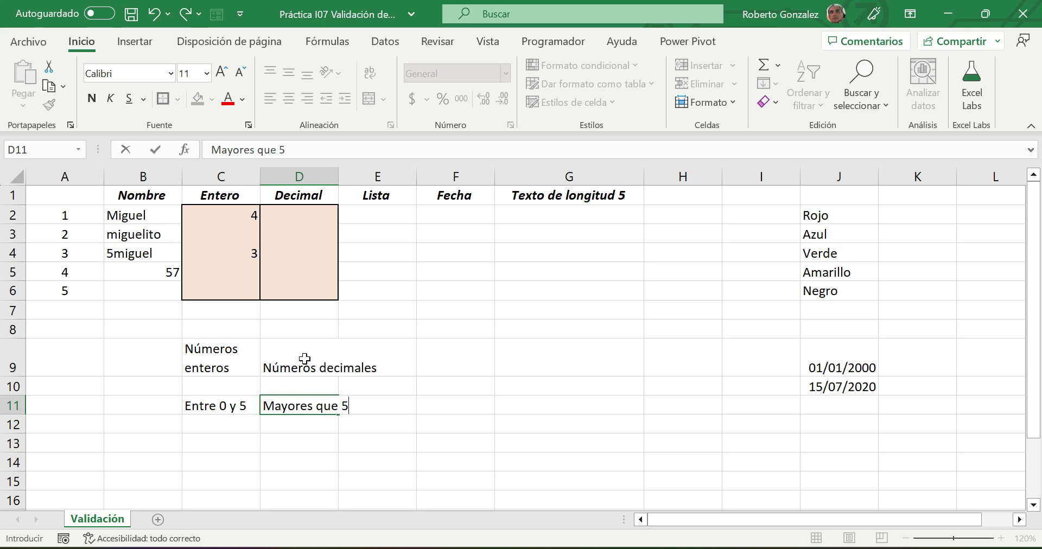
{"action": "key", "text": "Return"}
- Wrap the D9 label onto two lines, widen column D, and reselect D2
{"action": "left_click", "coordinate": [304, 359]}
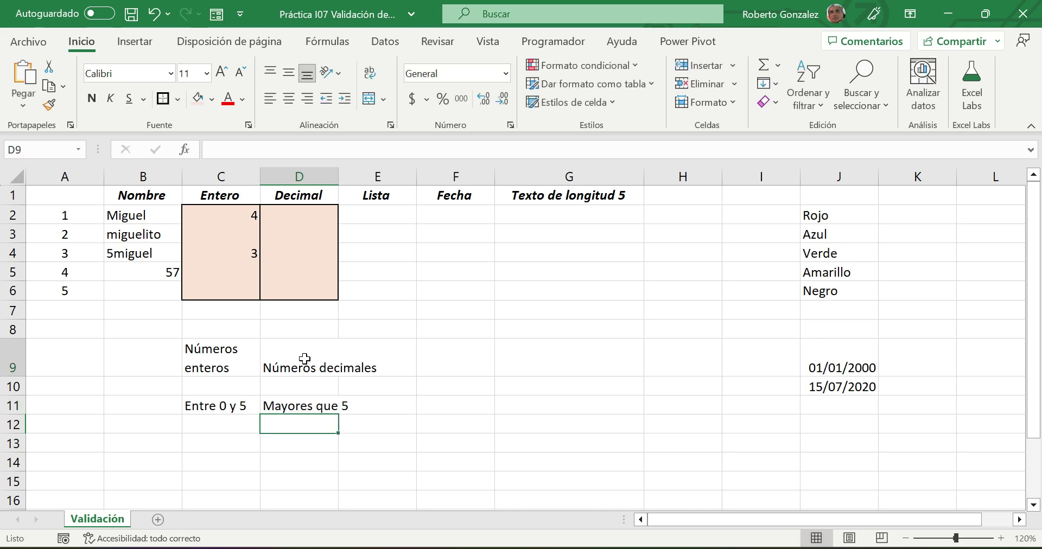
{"action": "left_click", "coordinate": [369, 72]}
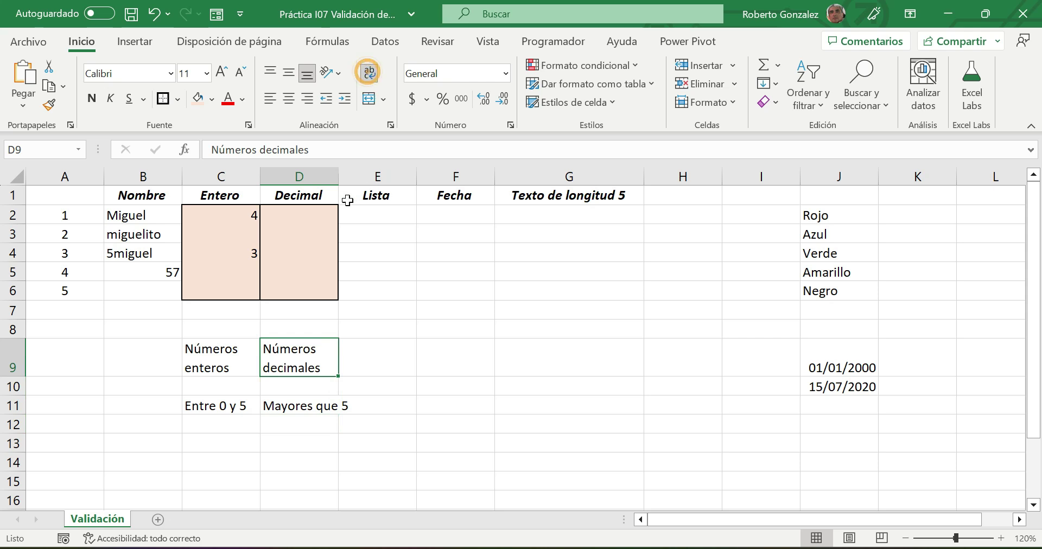
{"action": "left_click_drag", "start_coordinate": [338, 177], "coordinate": [358, 176]}
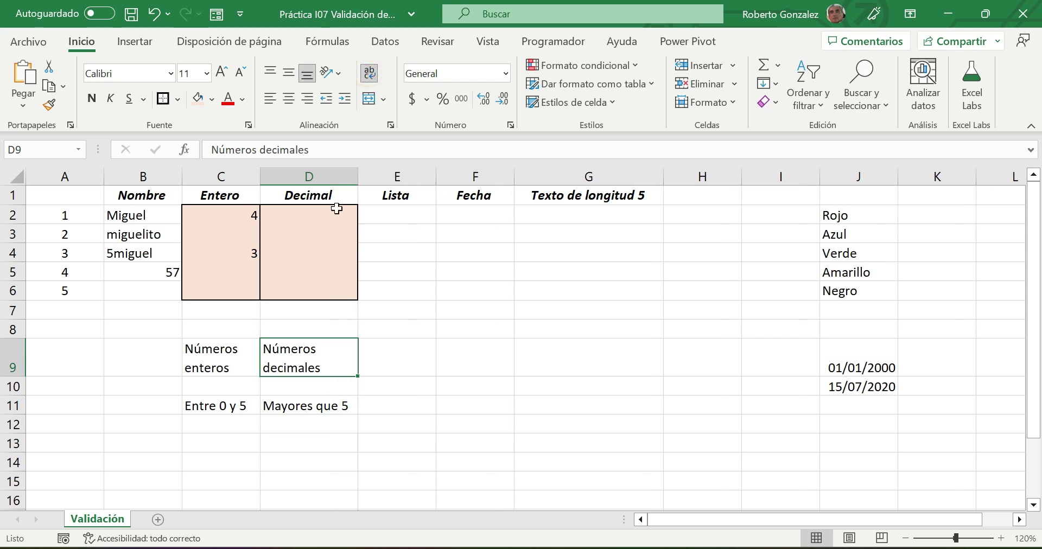
{"action": "left_click", "coordinate": [326, 218]}
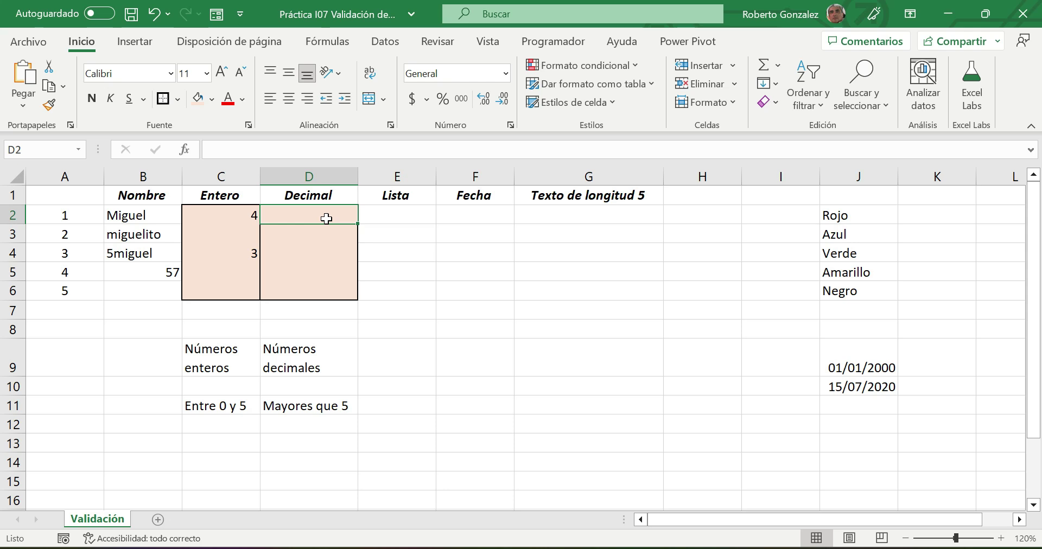
{"action": "left_click", "coordinate": [383, 42]}
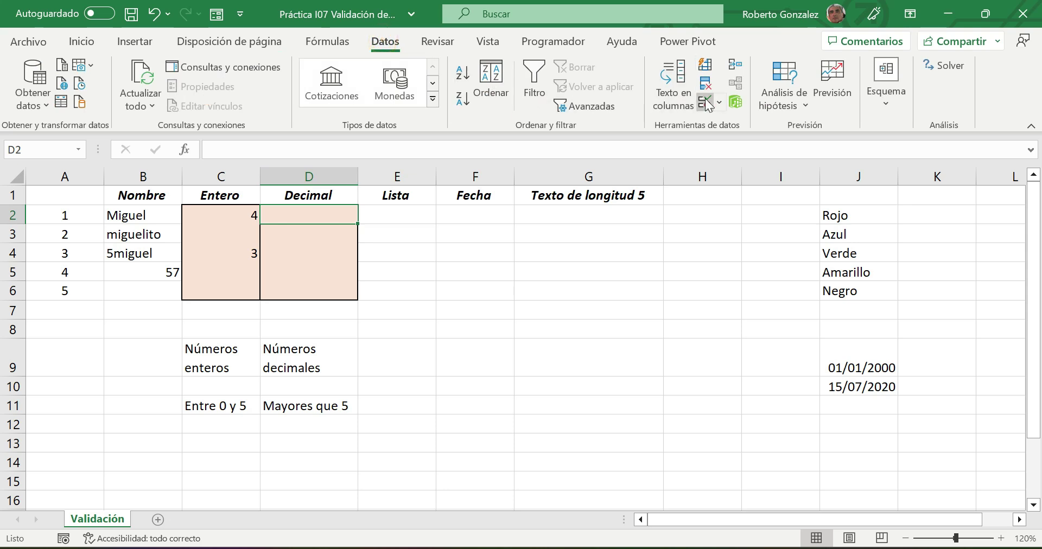
- Set D2's data validation to allow Decimal values greater than a minimum of 5
{"action": "left_click", "coordinate": [706, 102]}
{"action": "left_click_drag", "start_coordinate": [500, 123], "coordinate": [615, 107]}
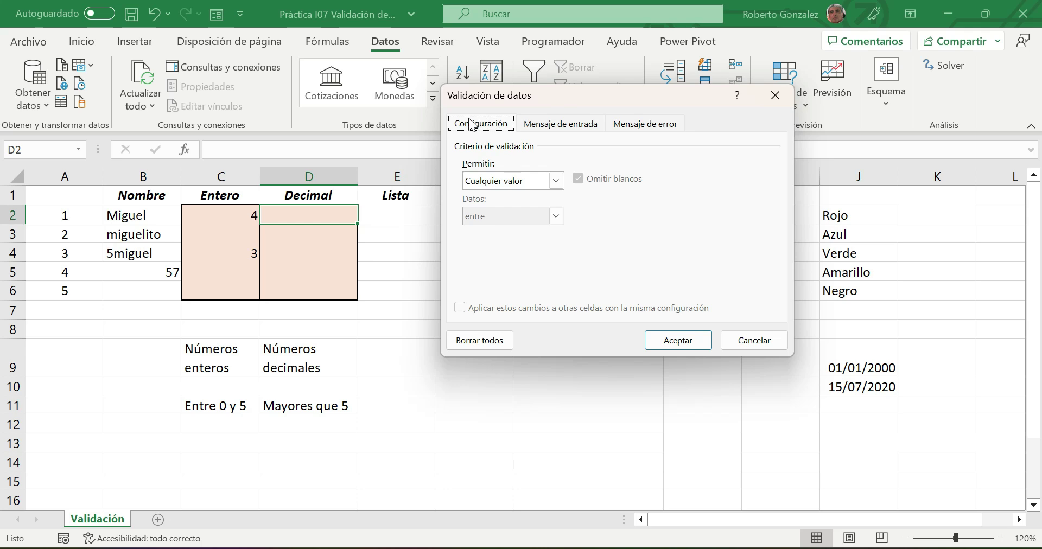
{"action": "left_click", "coordinate": [555, 181]}
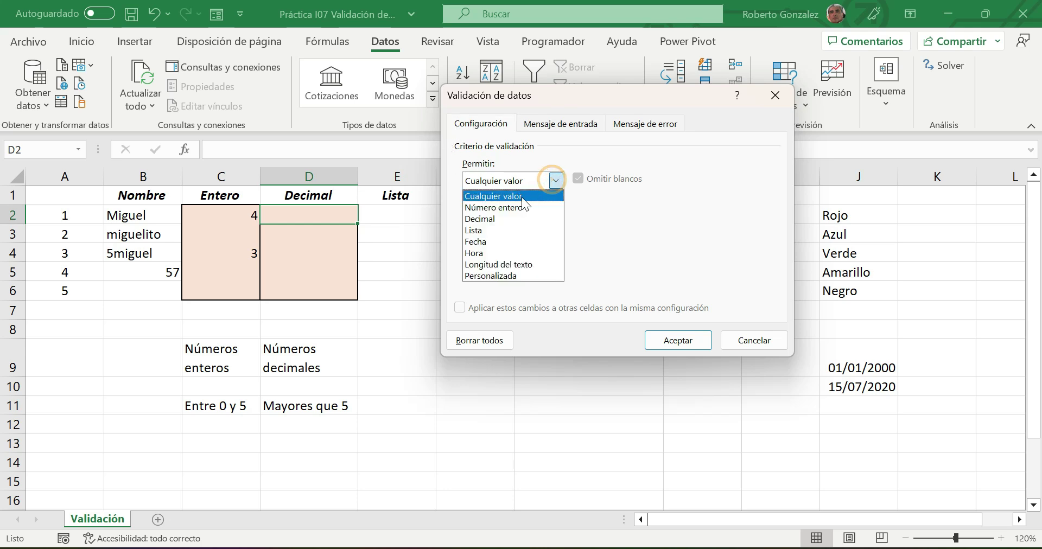
{"action": "left_click", "coordinate": [489, 218]}
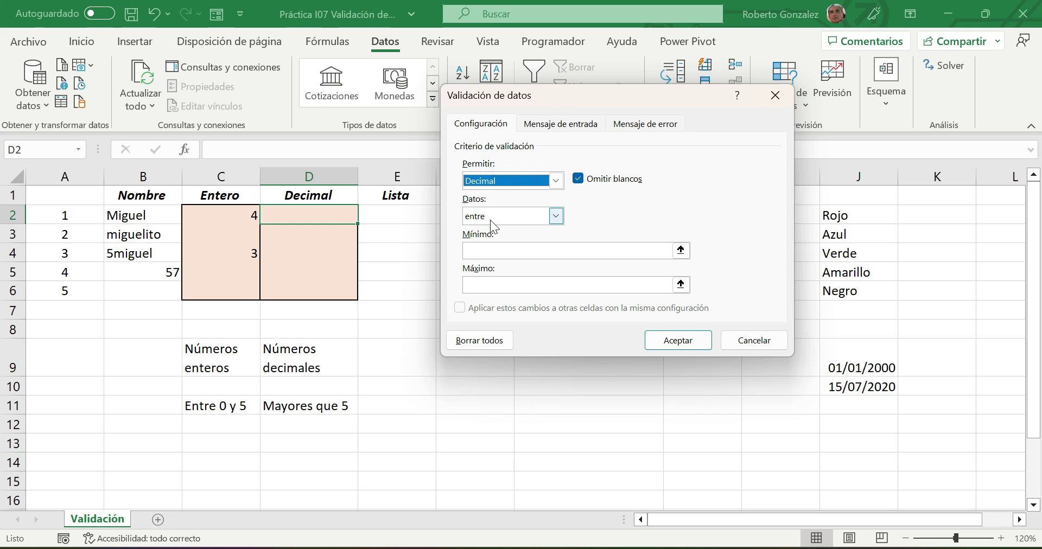
{"action": "left_click", "coordinate": [556, 215]}
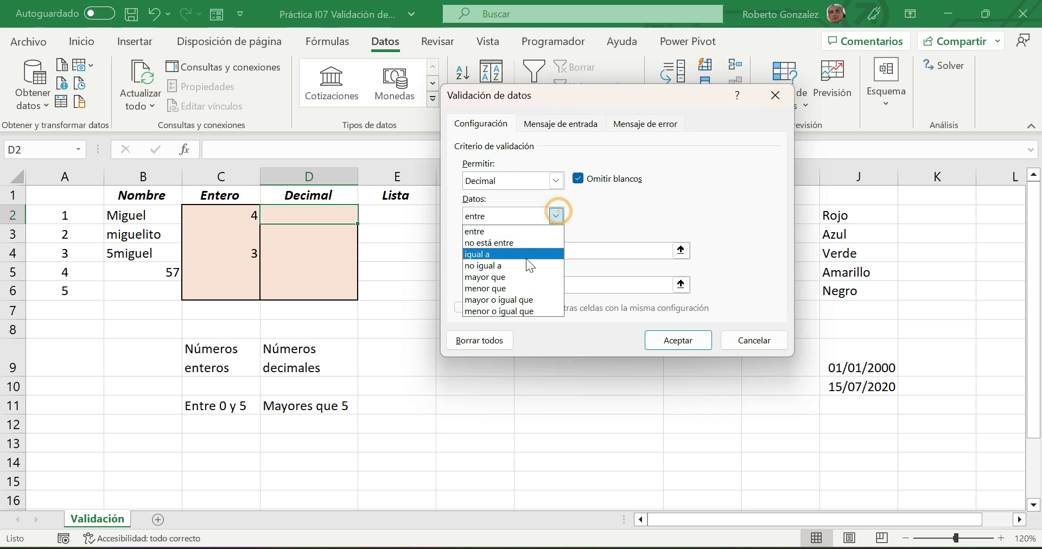
{"action": "key", "text": "Escape"}
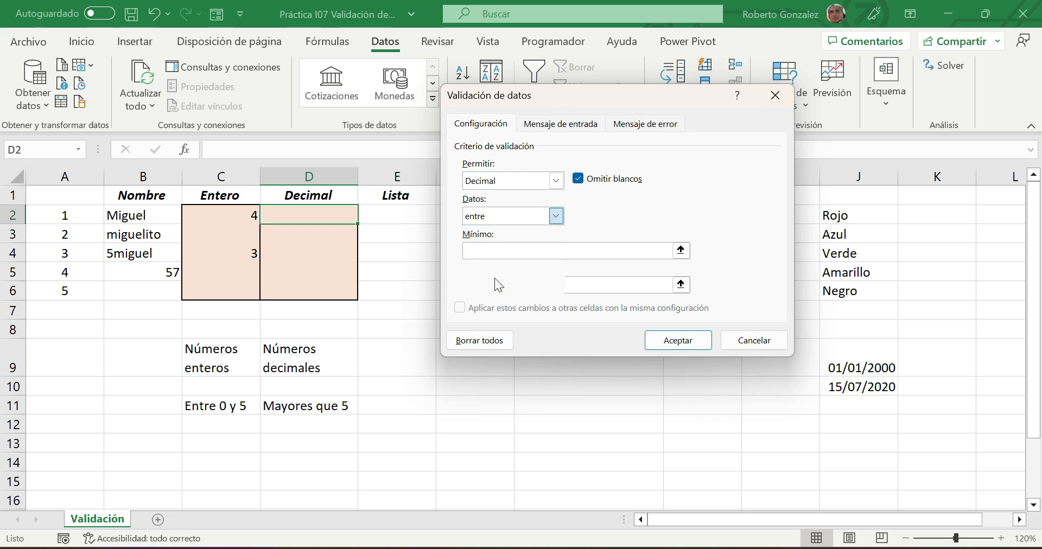
{"action": "key", "text": "Down"}
{"action": "key", "text": "Down"}
{"action": "key", "text": "Down"}
{"action": "key", "text": "Down"}
{"action": "left_click", "coordinate": [488, 251]}
{"action": "type", "text": "5"}
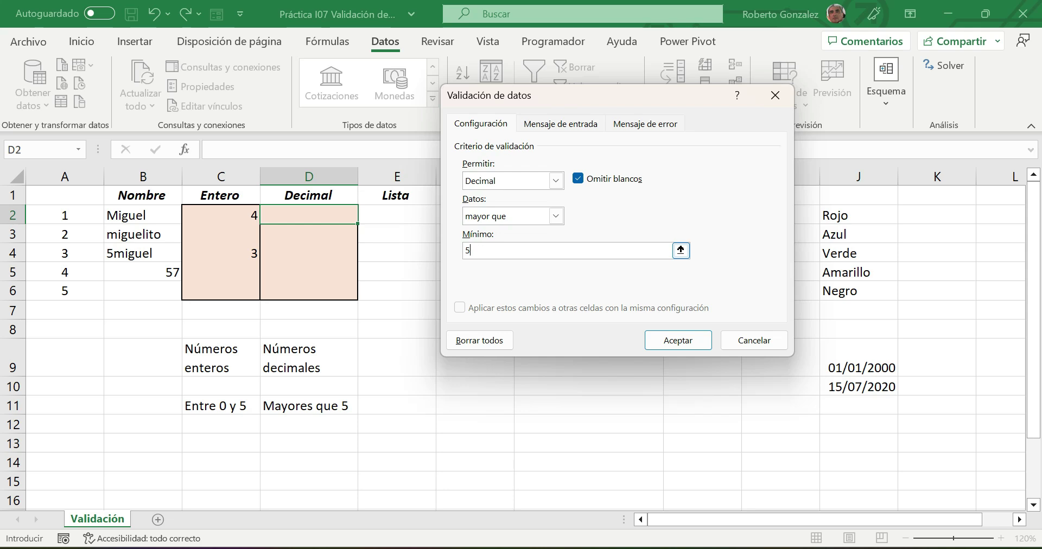
{"action": "left_click", "coordinate": [557, 130]}
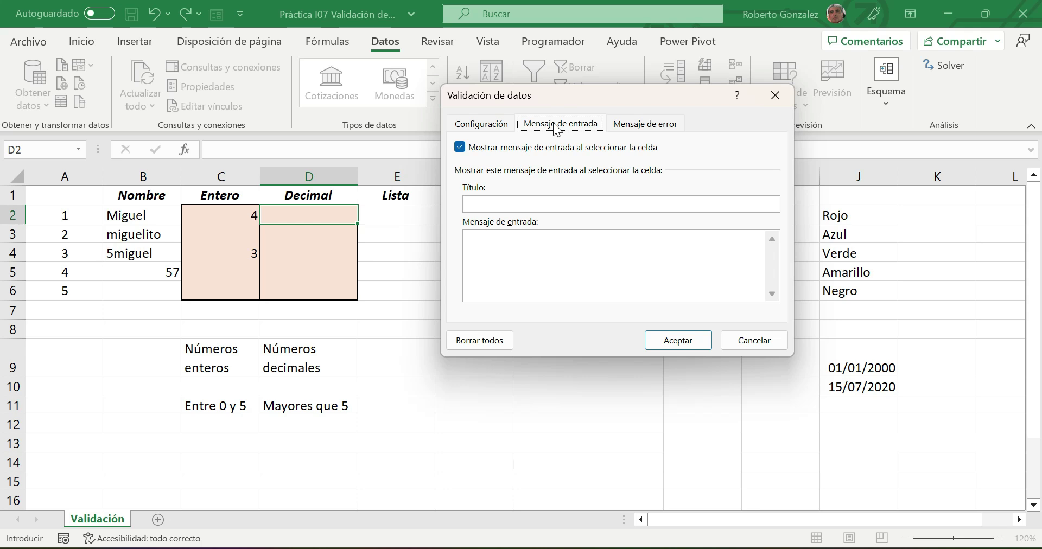
- Enter the input message title 'Datos decimales' and text 'Captura un número mayor a 5'
{"action": "left_click", "coordinate": [517, 203]}
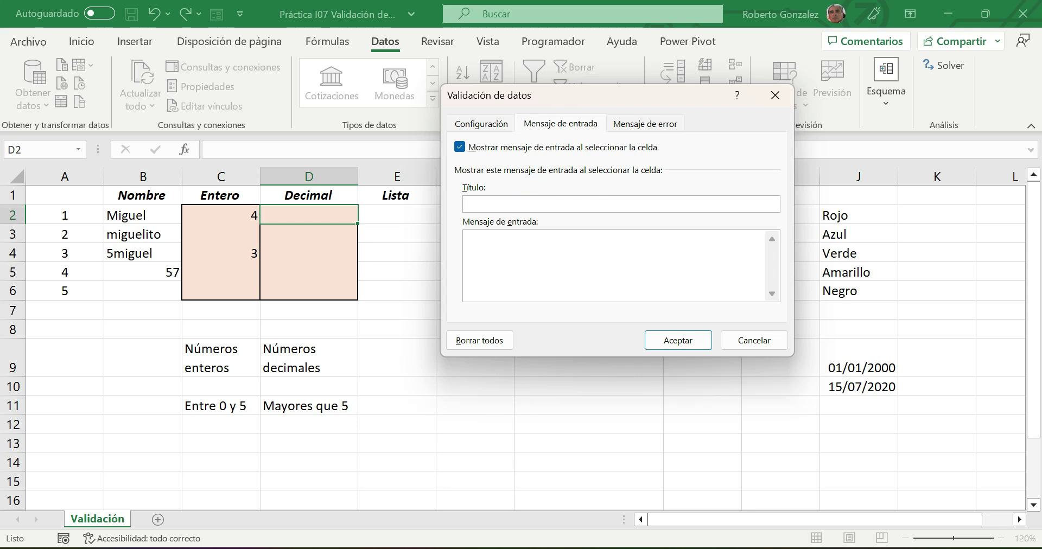
{"action": "type", "text": "Datos decimales"}
{"action": "left_click", "coordinate": [522, 256]}
{"action": "type", "text": "Captura un"}
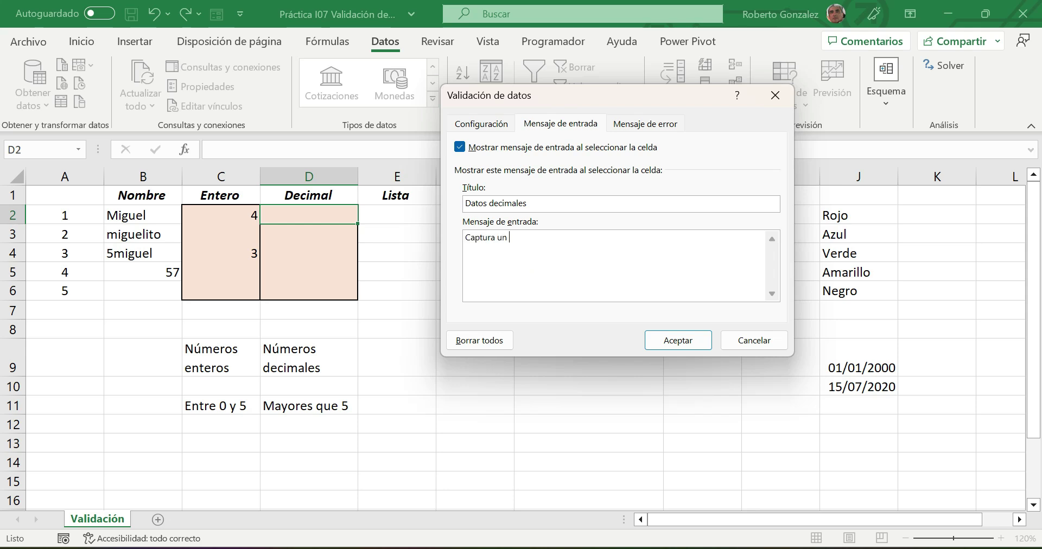
{"action": "type", "text": " número mayor a 5"}
- Apply the validation rule and reselect D2 to display its input message
{"action": "left_click", "coordinate": [671, 338]}
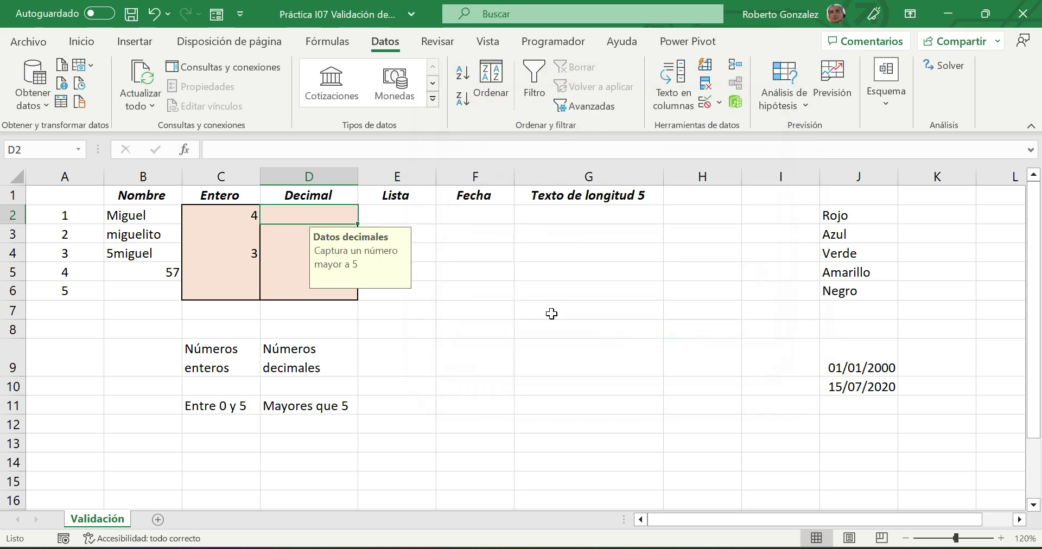
{"action": "left_click", "coordinate": [551, 314]}
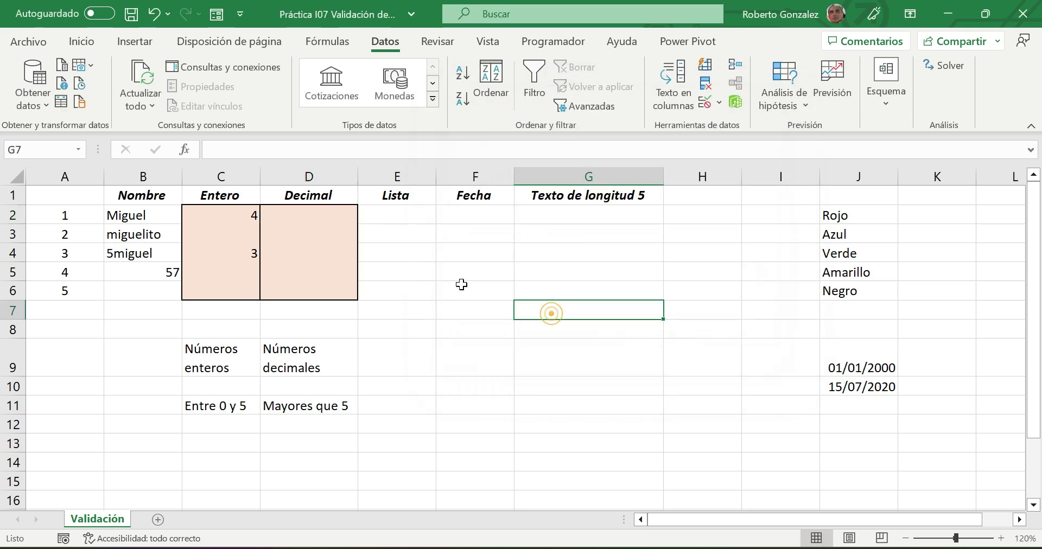
{"action": "left_click", "coordinate": [330, 219]}
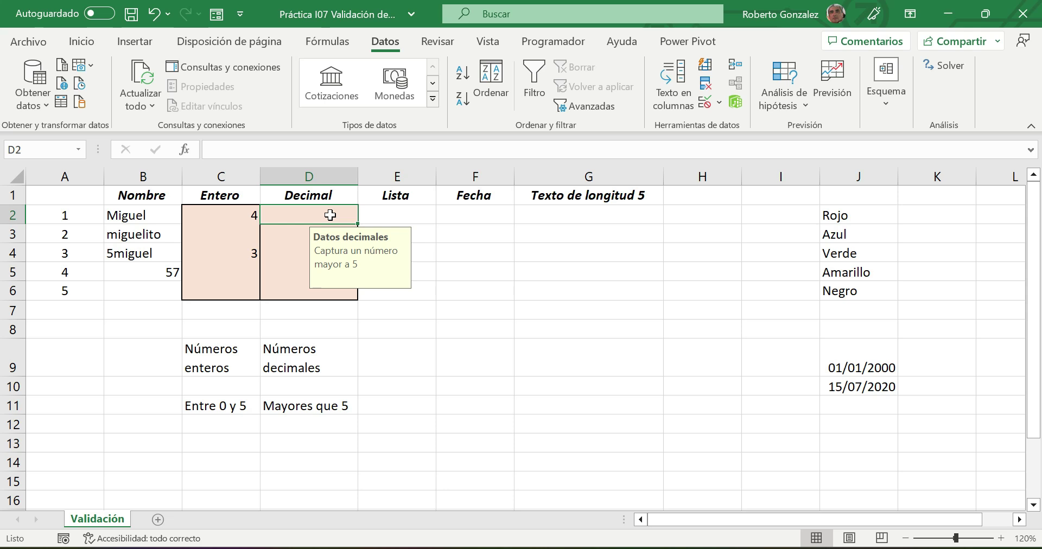
- Test D2: 4 and 5 are rejected, then 5.1 is accepted
{"action": "type", "text": "4"}
{"action": "key", "text": "Return"}
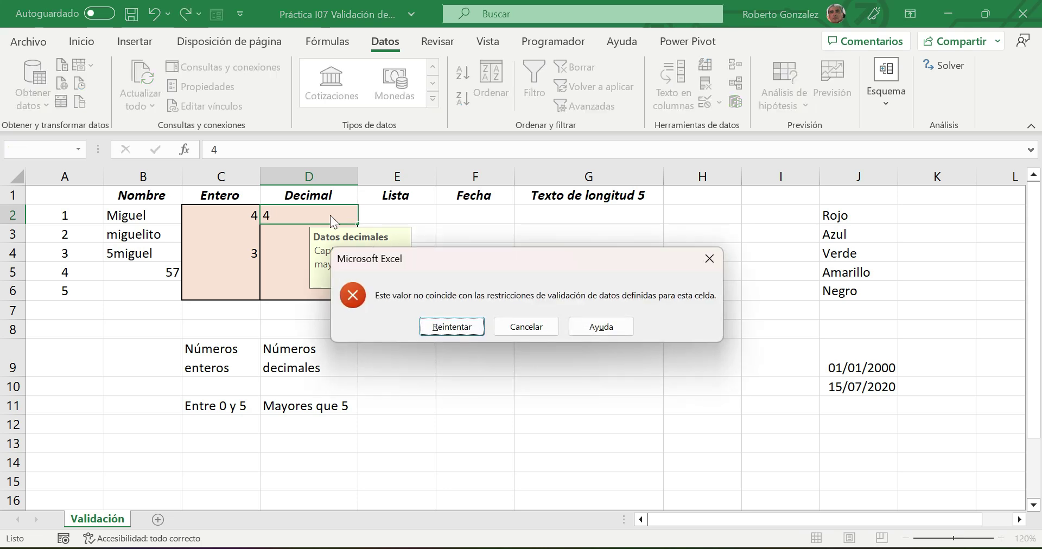
{"action": "left_click", "coordinate": [453, 327]}
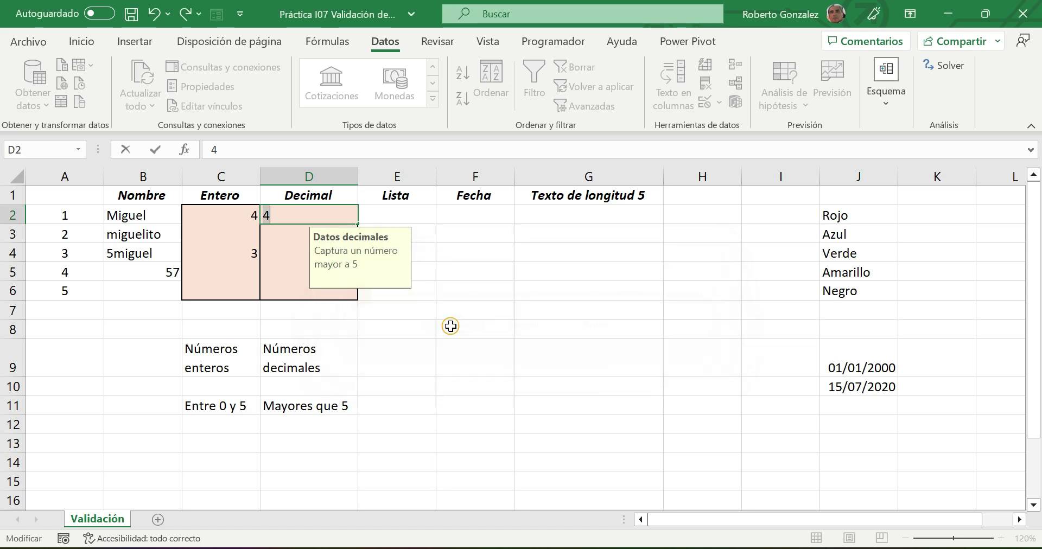
{"action": "type", "text": "5"}
{"action": "key", "text": "Return"}
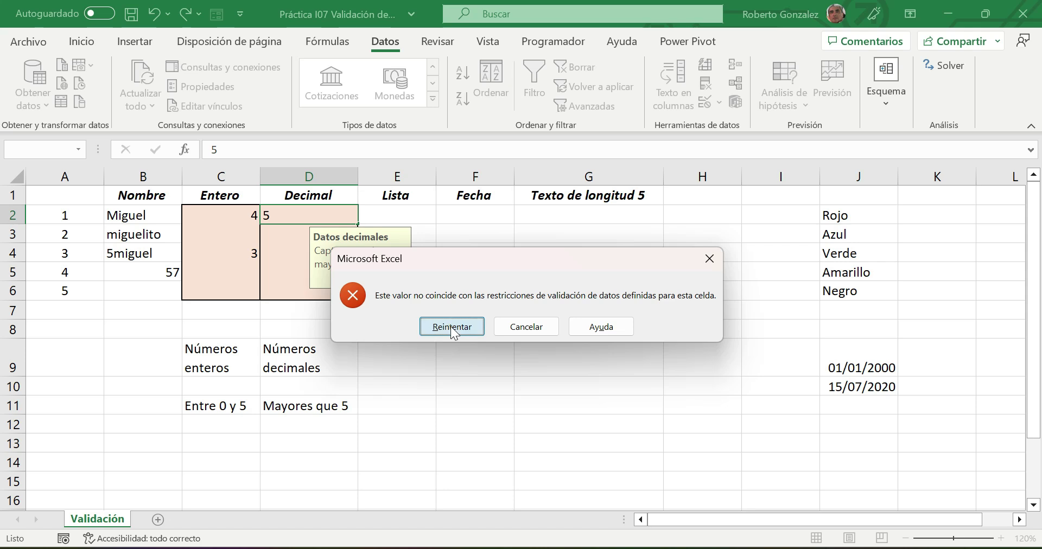
{"action": "left_click", "coordinate": [450, 327]}
{"action": "key", "text": "End"}
{"action": "type", "text": ".1"}
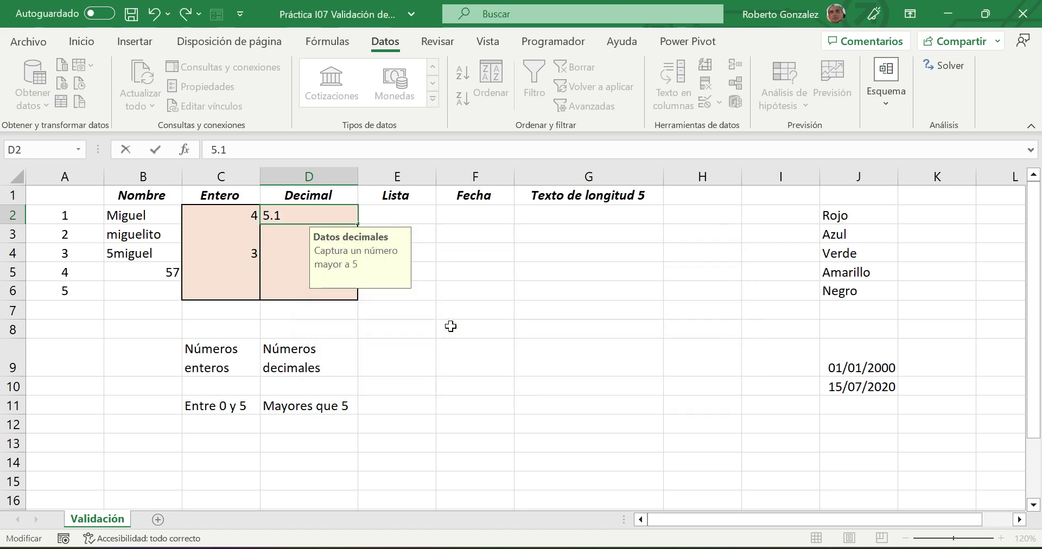
{"action": "key", "text": "Return"}
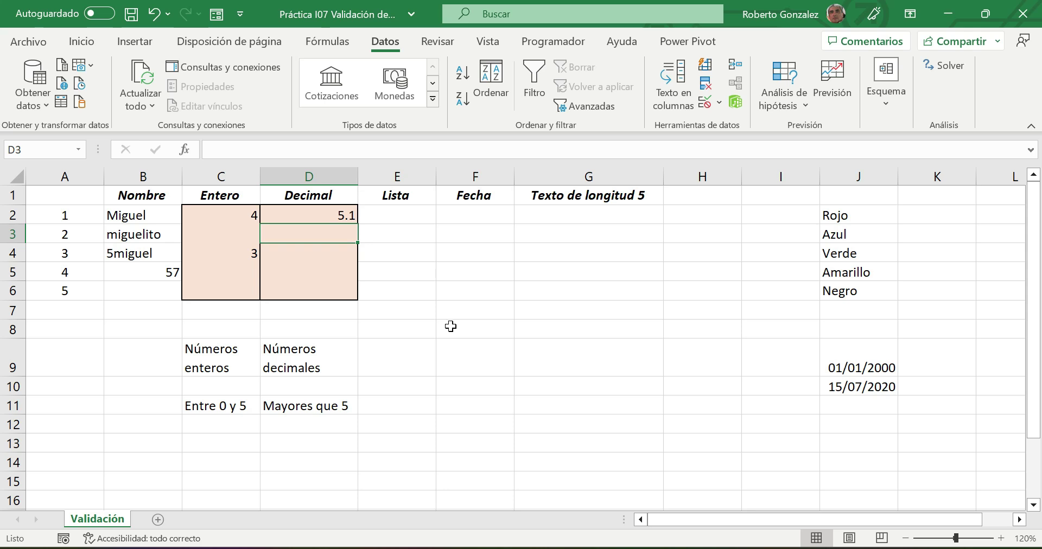
- Review D2's message, then select D3:D6 and bring up Data Validation for them
{"action": "left_click", "coordinate": [329, 213]}
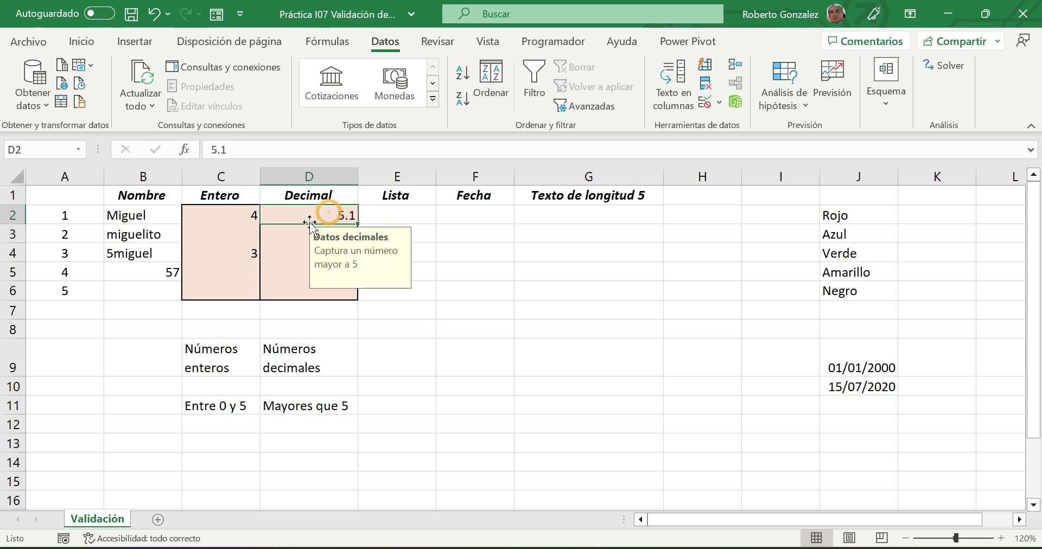
{"action": "left_click_drag", "start_coordinate": [284, 228], "coordinate": [290, 295]}
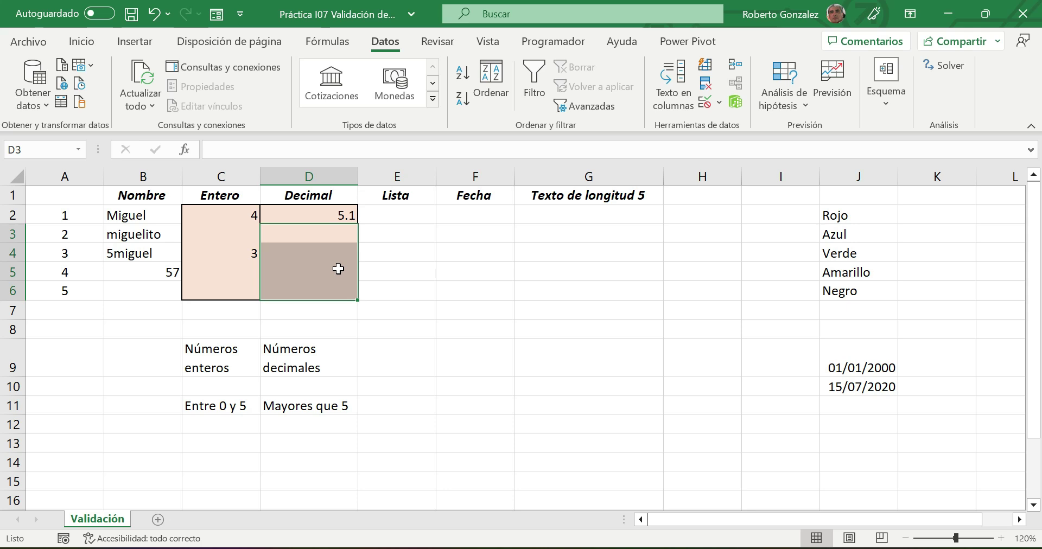
{"action": "left_click", "coordinate": [337, 214]}
{"action": "left_click", "coordinate": [288, 238]}
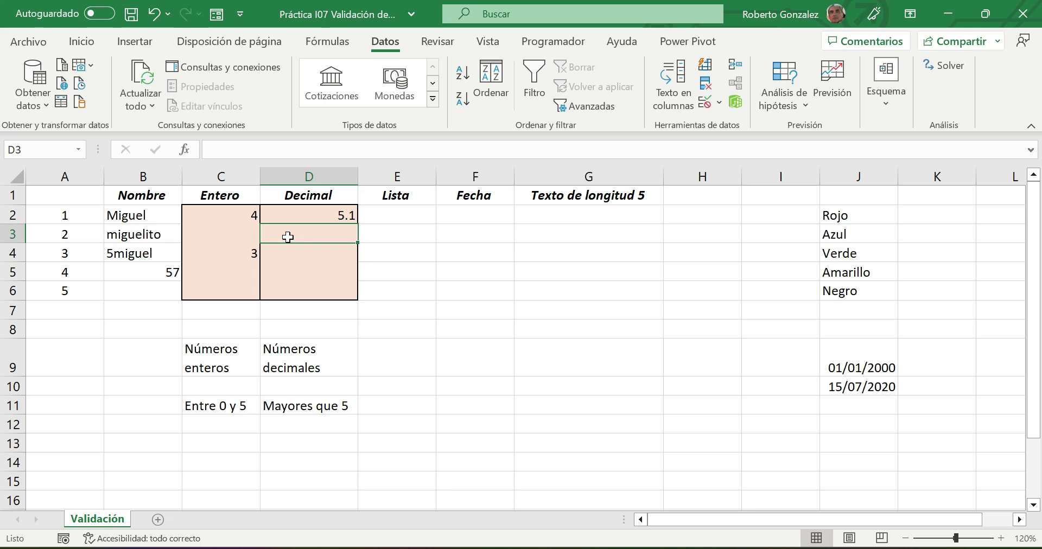
{"action": "left_click_drag", "start_coordinate": [288, 237], "coordinate": [290, 290]}
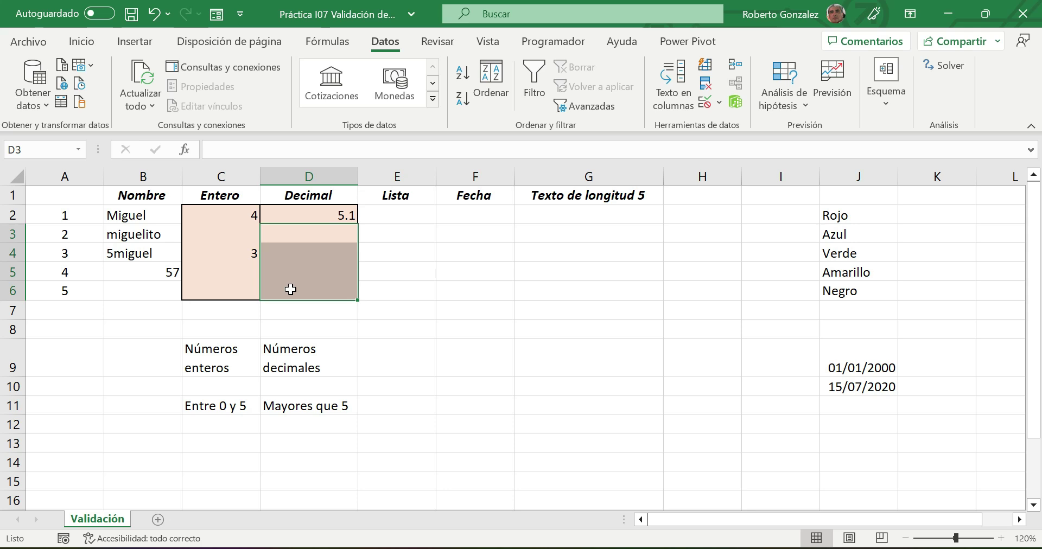
{"action": "left_click", "coordinate": [619, 328]}
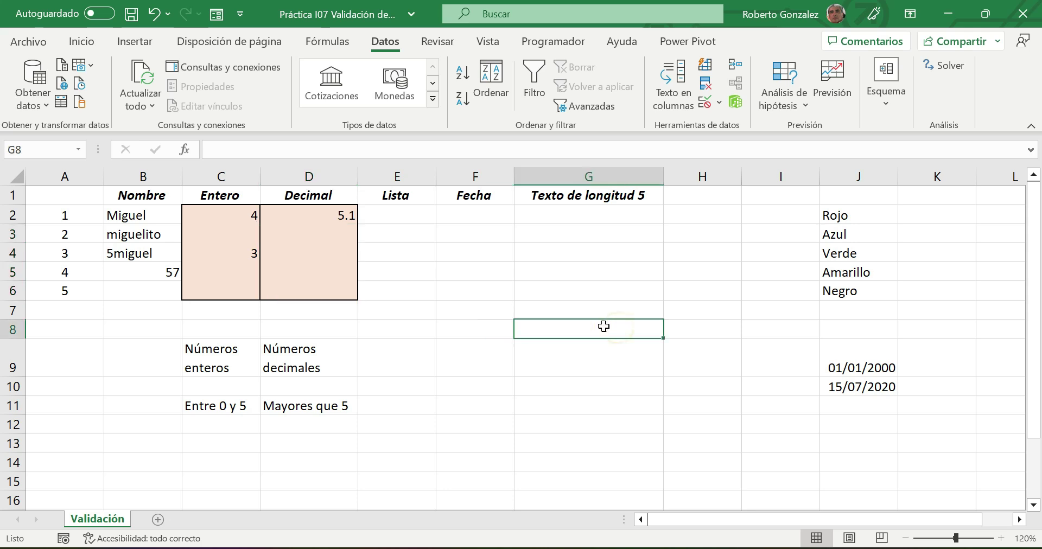
{"action": "left_click_drag", "start_coordinate": [306, 239], "coordinate": [304, 283]}
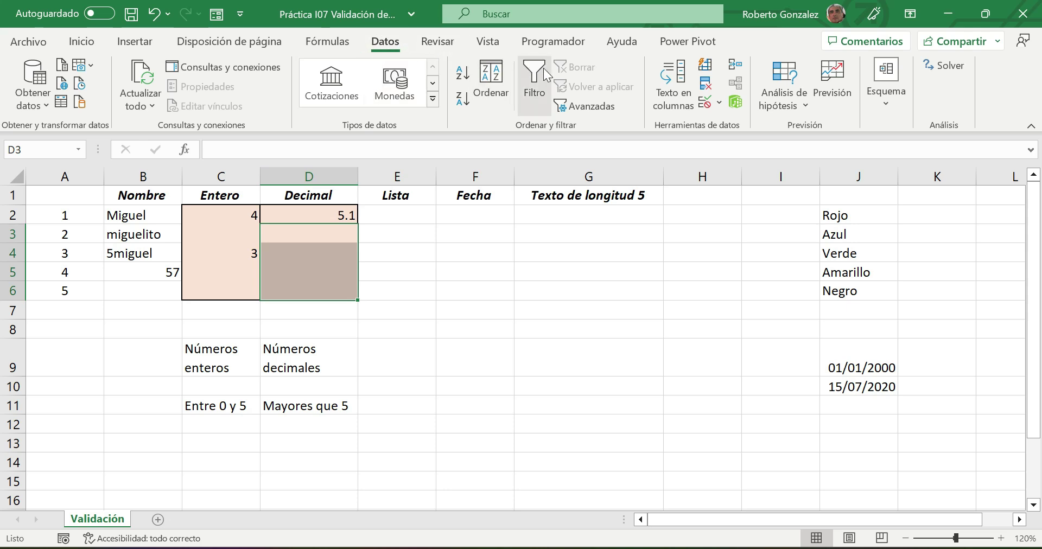
{"action": "left_click", "coordinate": [706, 102]}
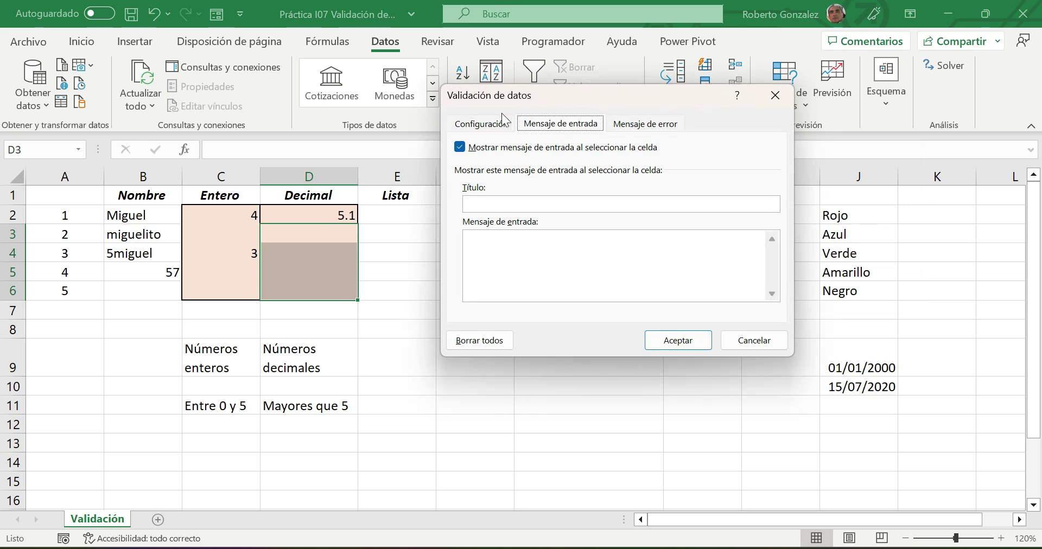
- Set D3:D6 validation to allow Decimal values greater than 5
{"action": "left_click", "coordinate": [503, 119]}
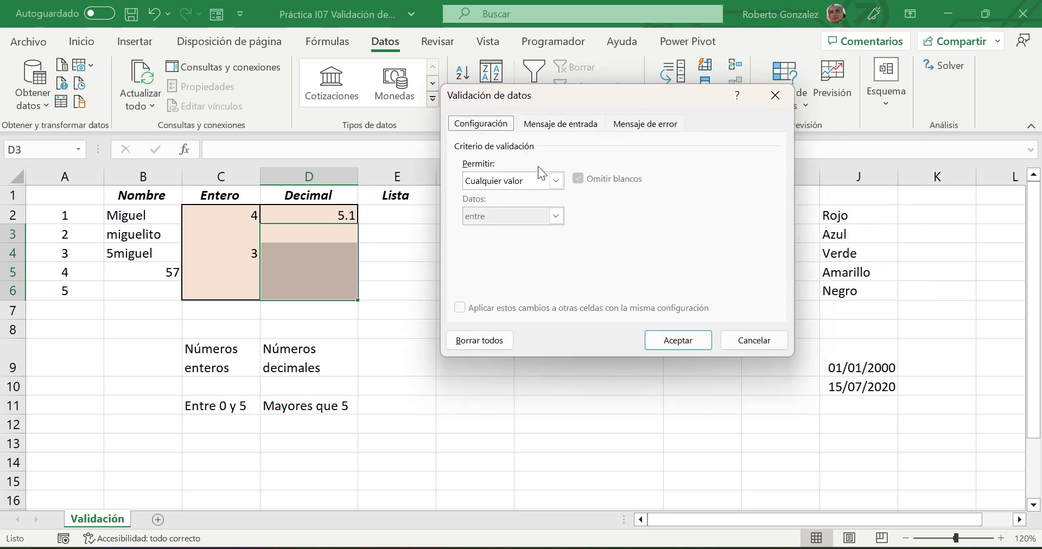
{"action": "left_click", "coordinate": [556, 181]}
{"action": "left_click", "coordinate": [489, 216]}
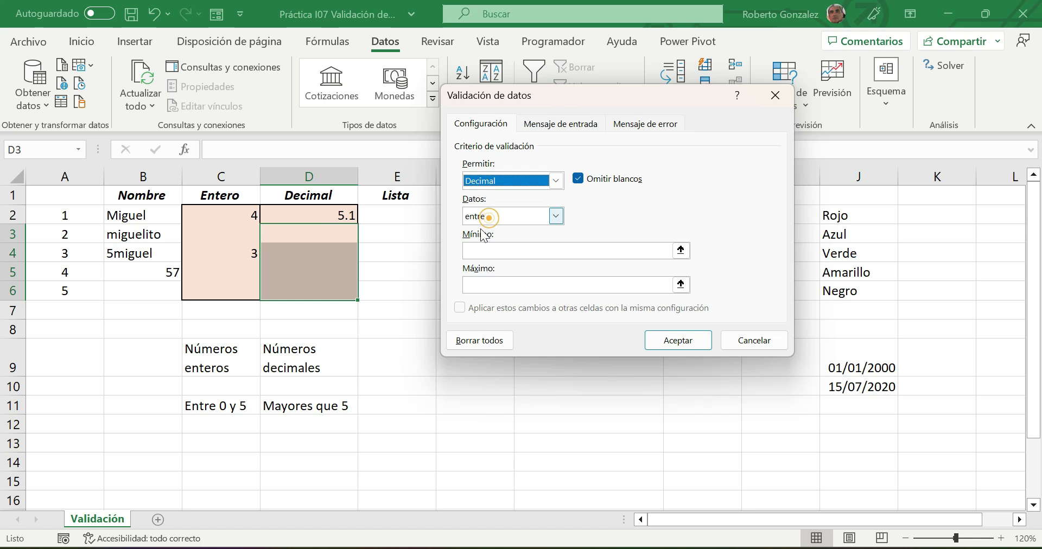
{"action": "left_click", "coordinate": [500, 216]}
{"action": "left_click", "coordinate": [497, 275]}
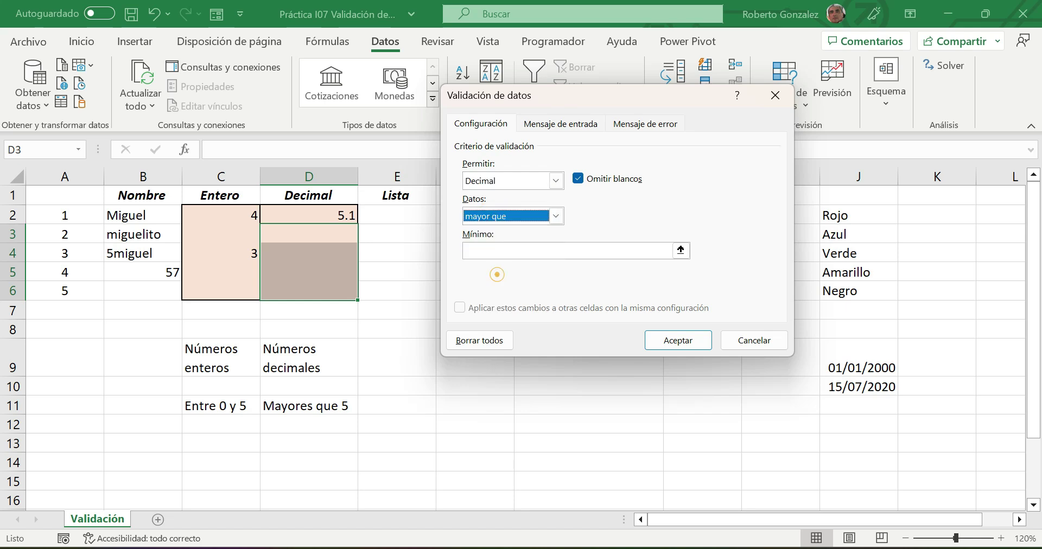
{"action": "left_click", "coordinate": [479, 248]}
{"action": "type", "text": "5"}
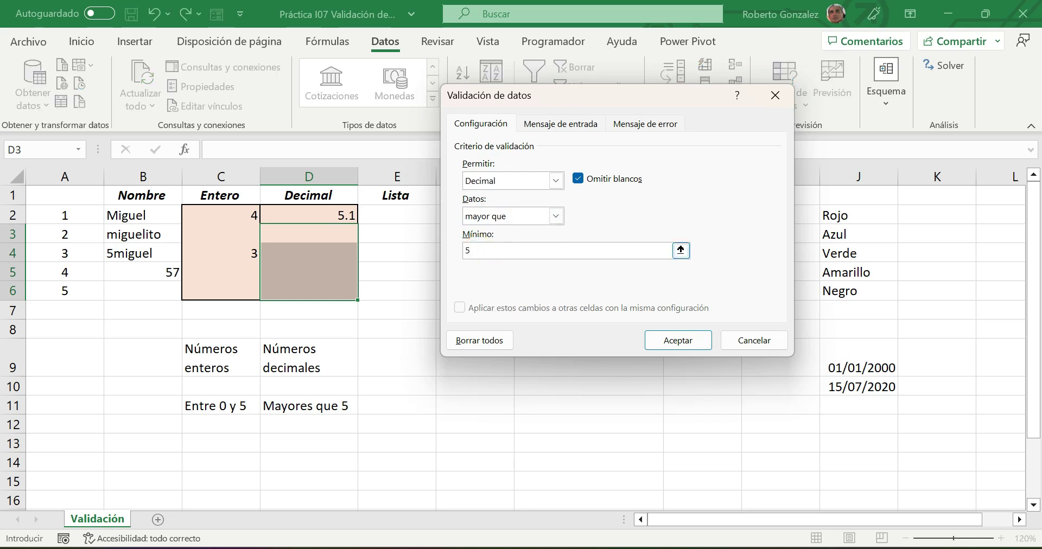
- Add the input message 'Datos decimales' / 'Captura un número mayor que 5' and apply it
{"action": "left_click", "coordinate": [565, 122]}
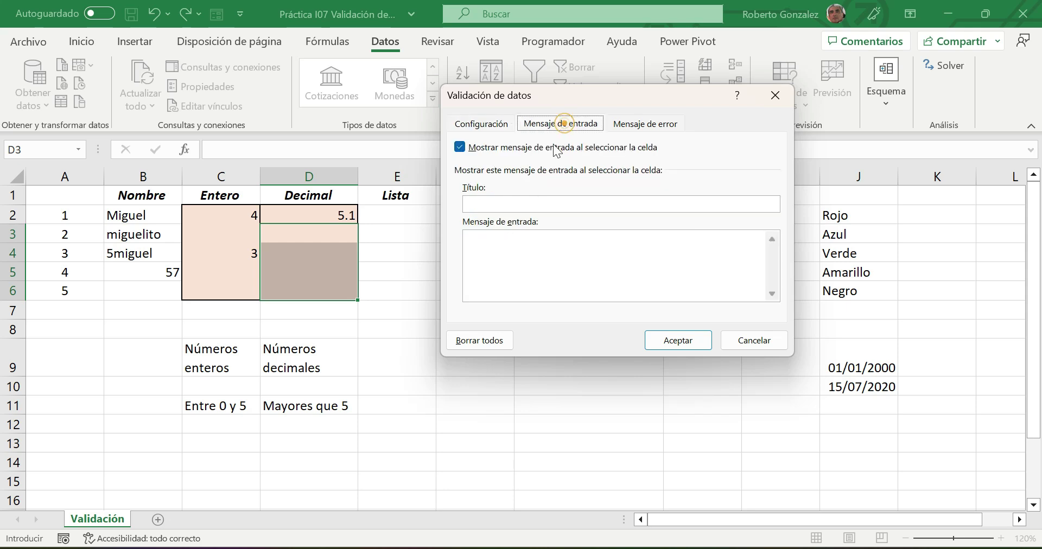
{"action": "left_click", "coordinate": [508, 202]}
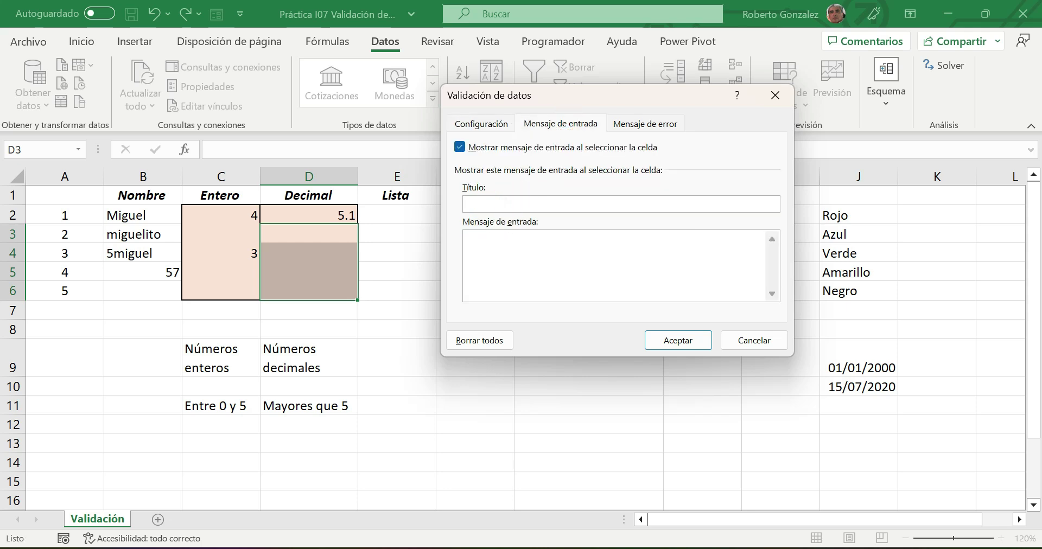
{"action": "type", "text": "Datos decimales"}
{"action": "left_click", "coordinate": [509, 250]}
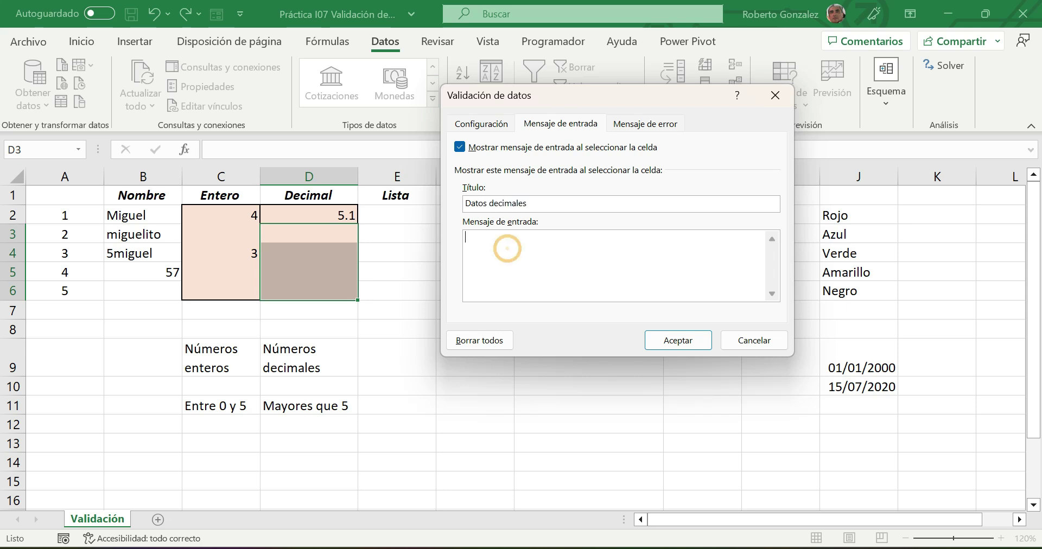
{"action": "type", "text": "Captur de"}
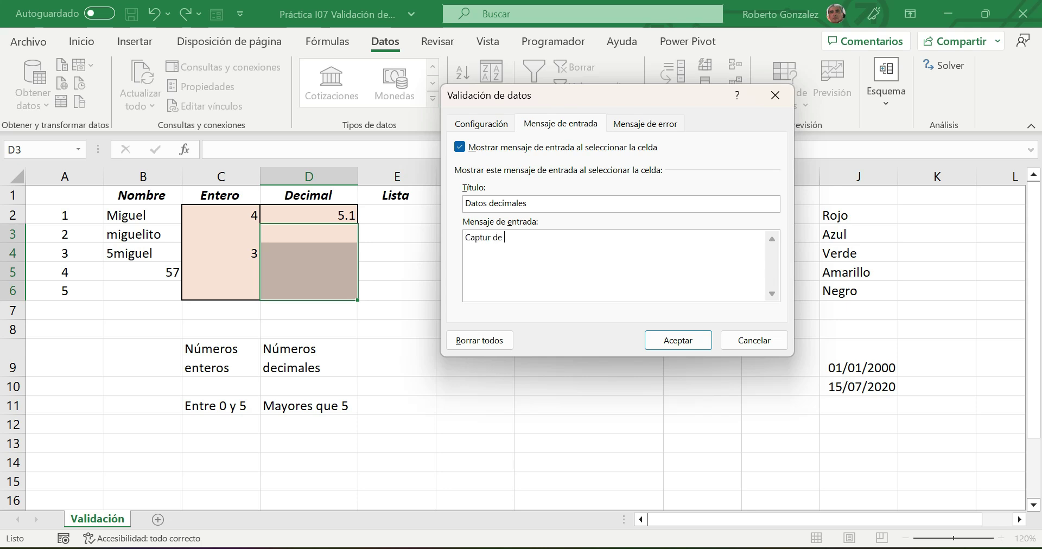
{"action": "key", "text": "BackSpace"}
{"action": "key", "text": "BackSpace"}
{"action": "key", "text": "BackSpace"}
{"action": "type", "text": "a un número mayor que 5"}
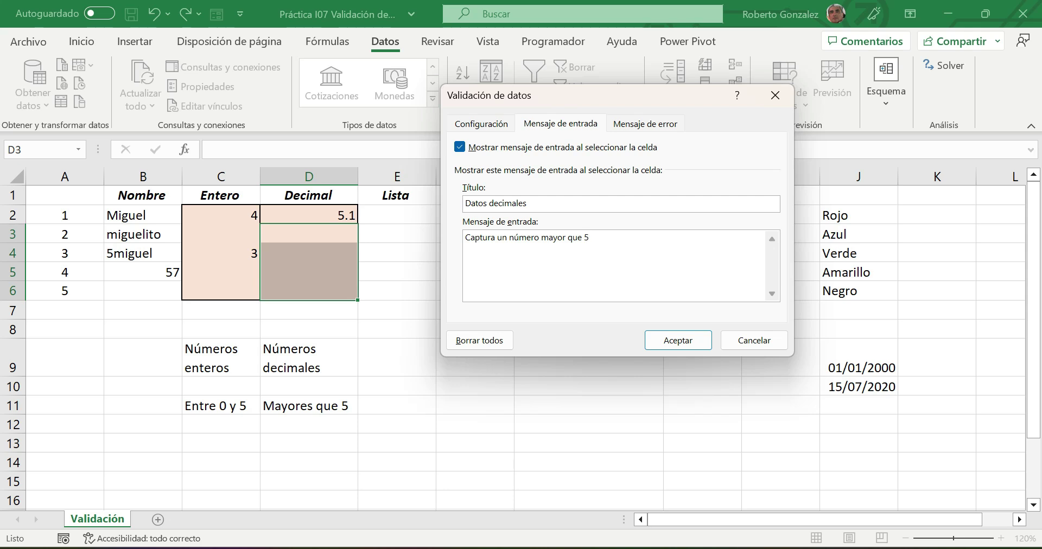
{"action": "left_click", "coordinate": [678, 340]}
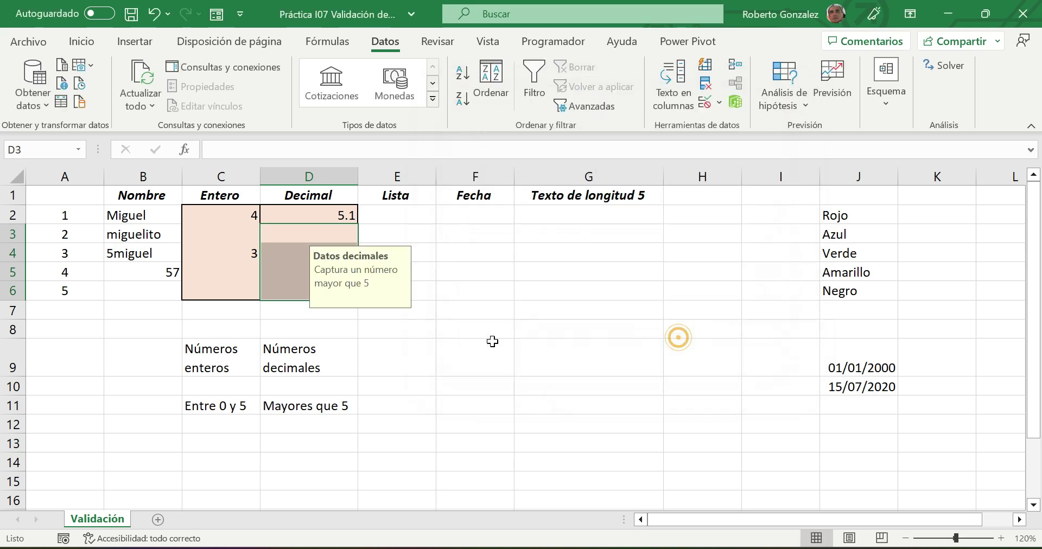
- Preview the message on D3:D6, then test D6: 3 is rejected and 6 accepted
{"action": "left_click", "coordinate": [392, 337]}
{"action": "left_click_drag", "start_coordinate": [303, 228], "coordinate": [300, 295]}
{"action": "left_click", "coordinate": [435, 362]}
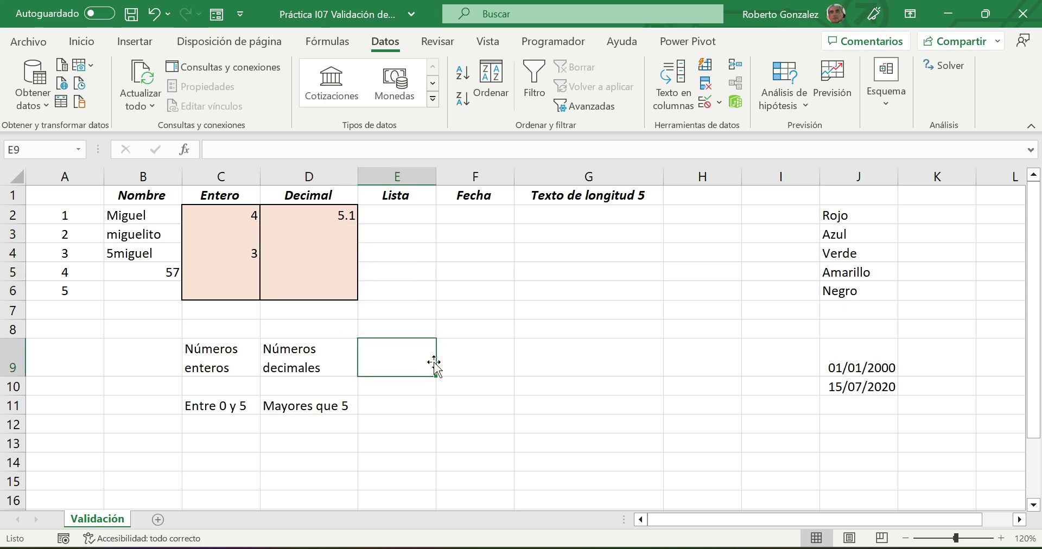
{"action": "left_click", "coordinate": [298, 292]}
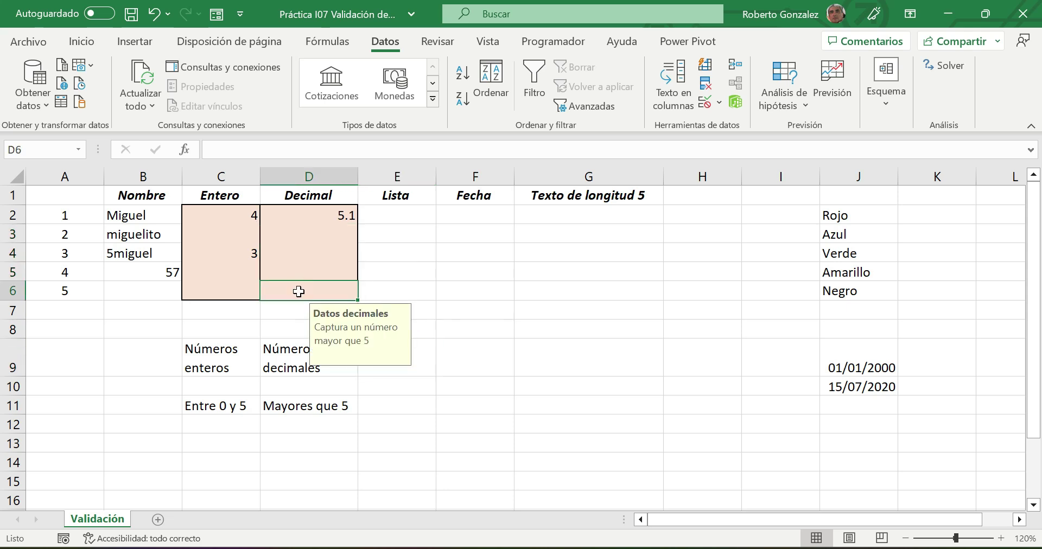
{"action": "type", "text": "3"}
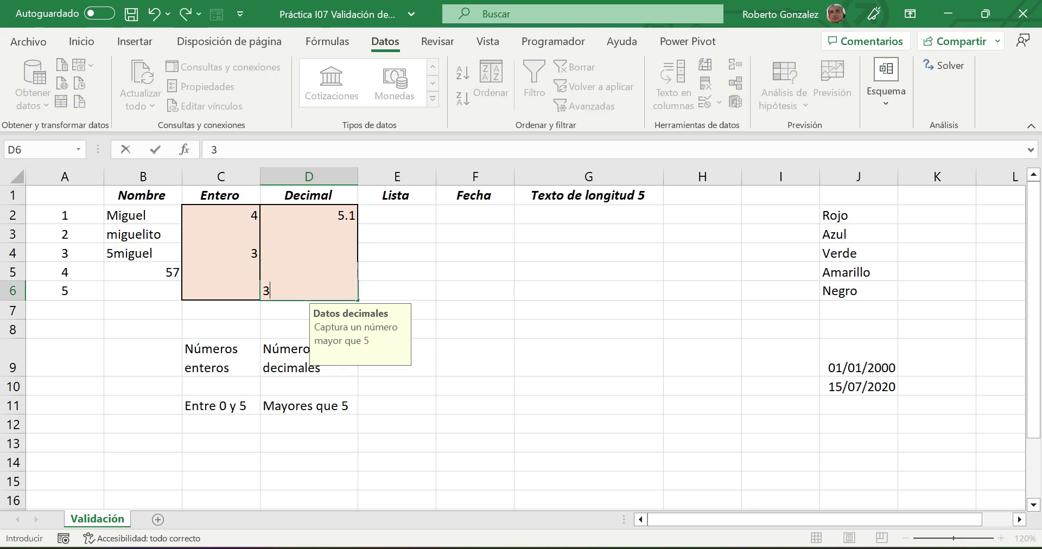
{"action": "key", "text": "Return"}
{"action": "key", "text": "Return"}
{"action": "type", "text": "6"}
{"action": "key", "text": "Return"}
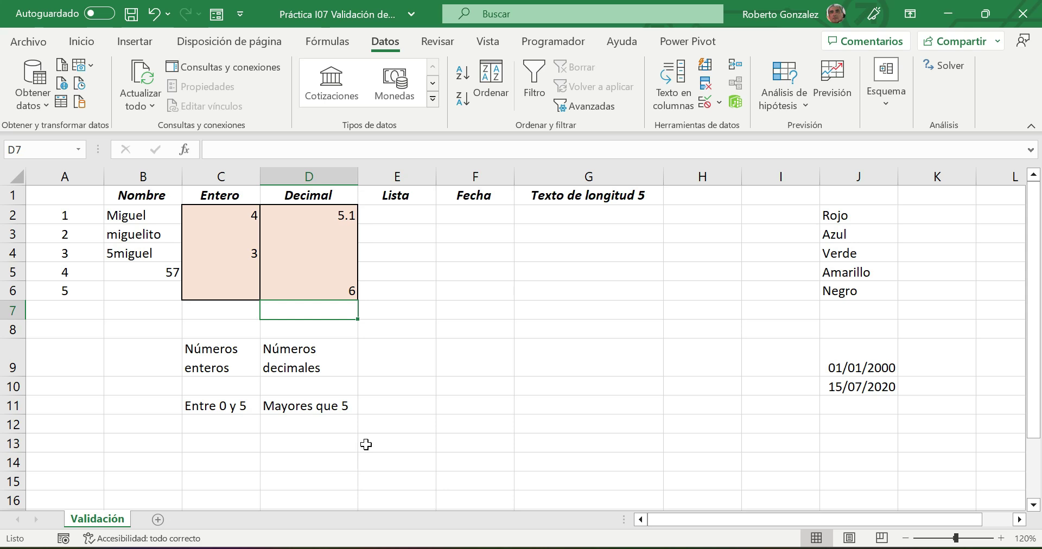
{"action": "left_click", "coordinate": [387, 178]}
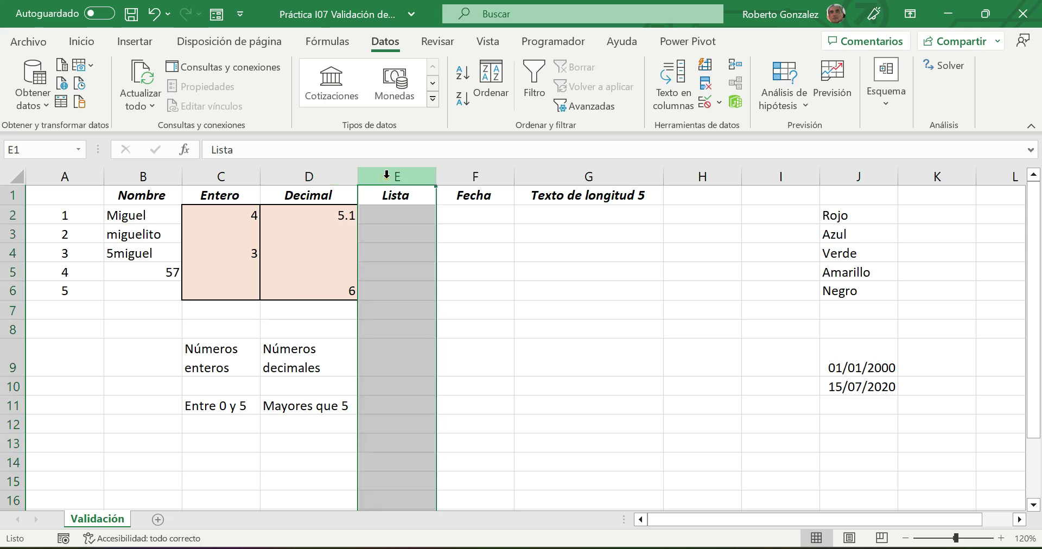
- Insert a new column E before Lista and check it inherits the input message
{"action": "right_click", "coordinate": [387, 177]}
{"action": "left_click", "coordinate": [445, 352]}
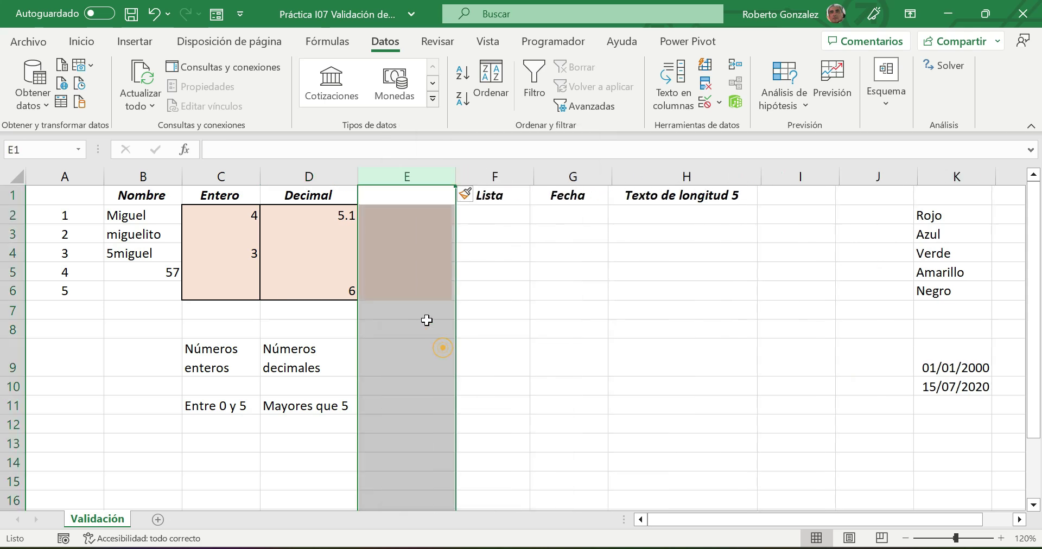
{"action": "left_click", "coordinate": [412, 284]}
- Head column E 'Decimal' and give E2:E6 a thick box border
{"action": "left_click", "coordinate": [400, 193]}
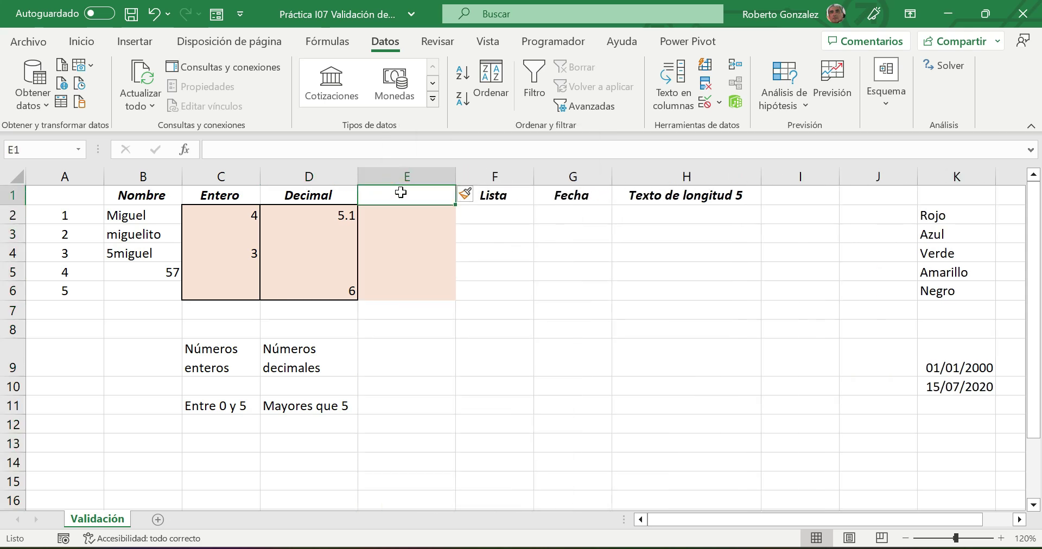
{"action": "type", "text": "Deci"}
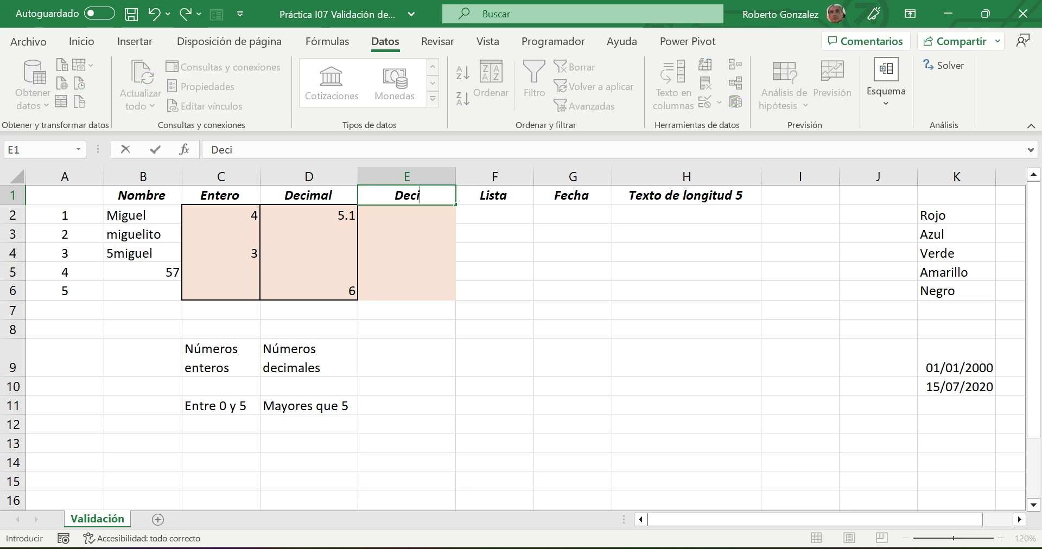
{"action": "type", "text": "mal"}
{"action": "key", "text": "Return"}
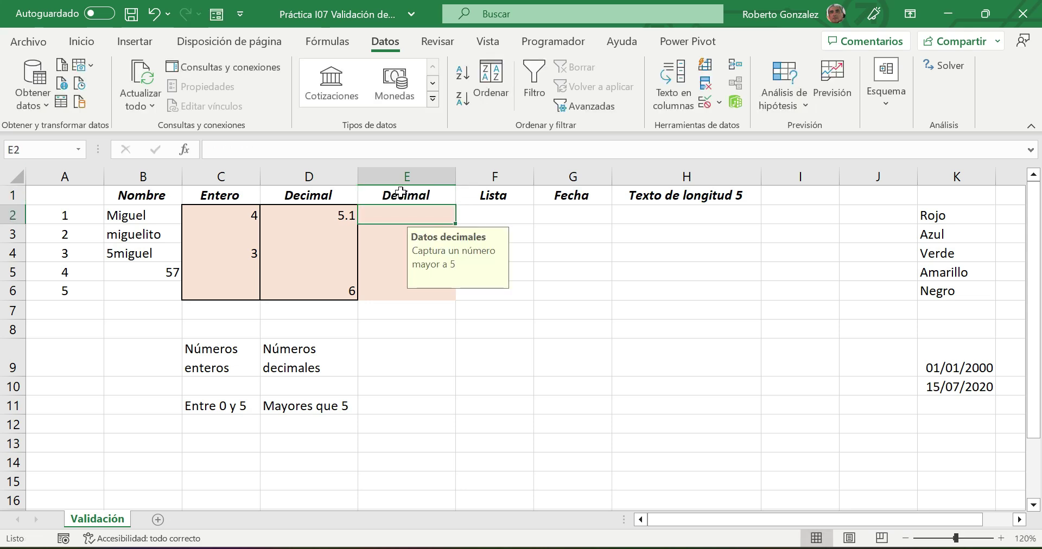
{"action": "left_click_drag", "start_coordinate": [383, 212], "coordinate": [385, 286]}
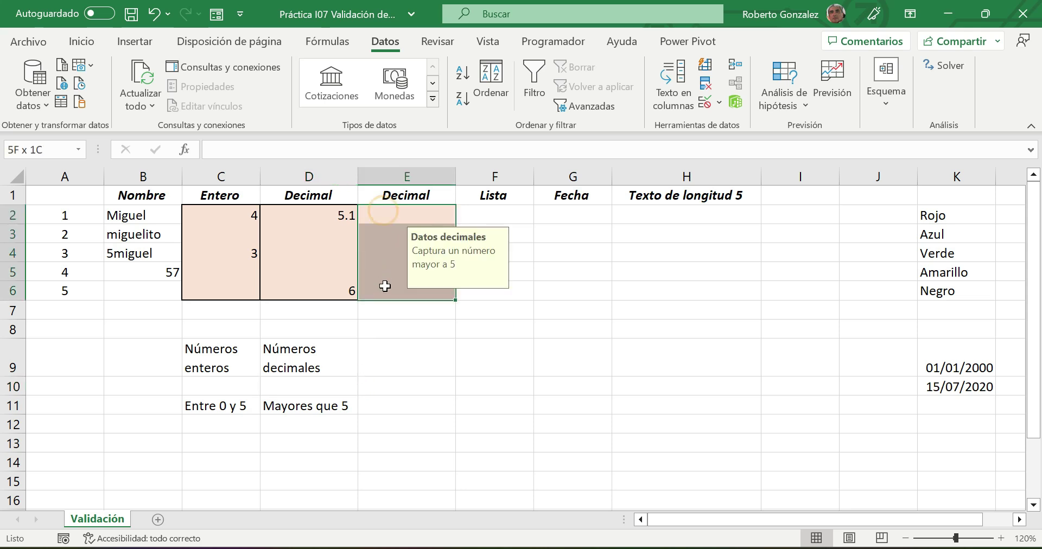
{"action": "left_click", "coordinate": [82, 46]}
{"action": "left_click", "coordinate": [163, 98]}
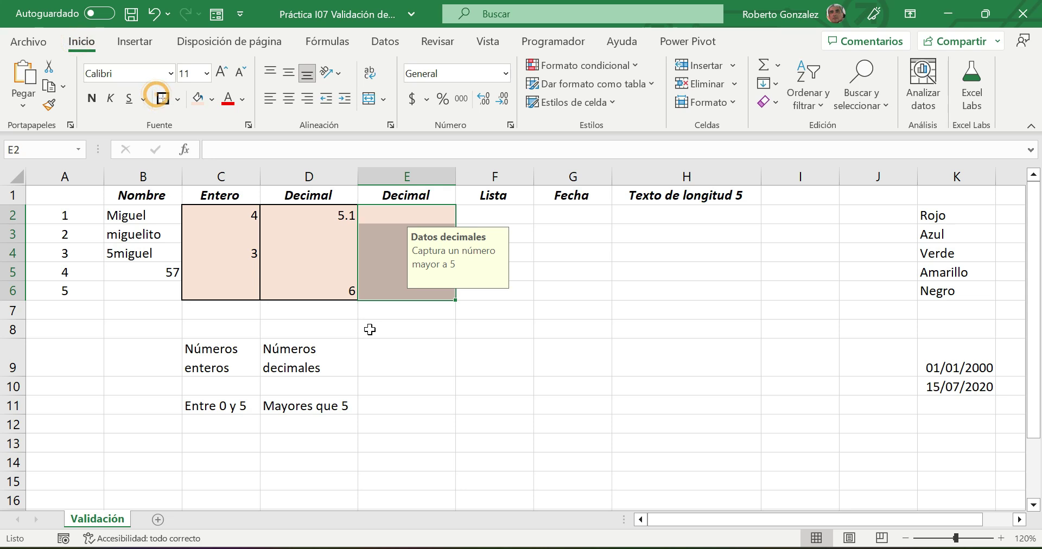
- Type labels 'Números con decimal' in E9, 'De una lista' in E11, 'Lim. Inferior' in E12
{"action": "left_click", "coordinate": [386, 347]}
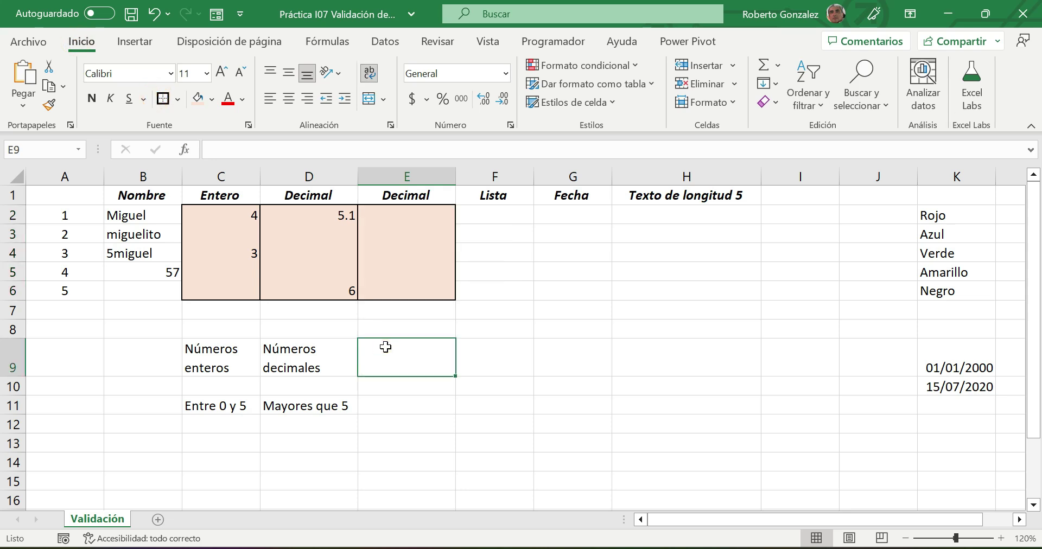
{"action": "type", "text": "Números con decimal"}
{"action": "key", "text": "Return"}
{"action": "key", "text": "Return"}
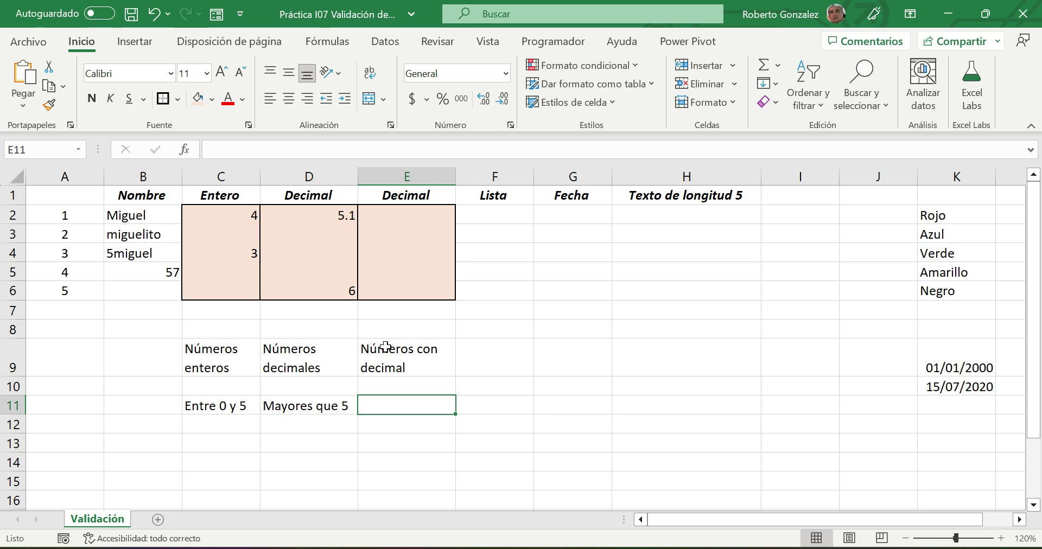
{"action": "type", "text": "De una"}
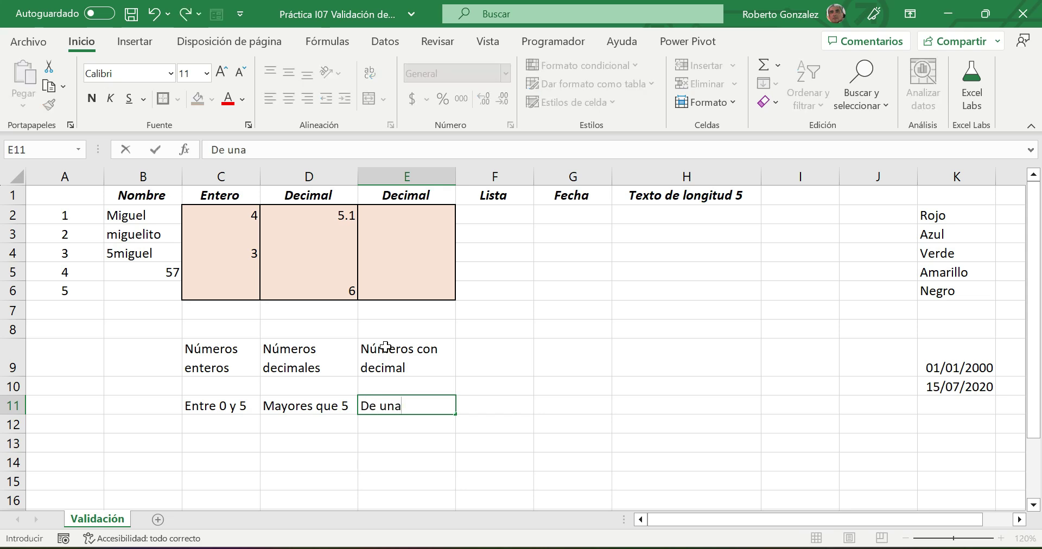
{"action": "type", "text": " lista"}
{"action": "key", "text": "Return"}
{"action": "type", "text": "Lim."}
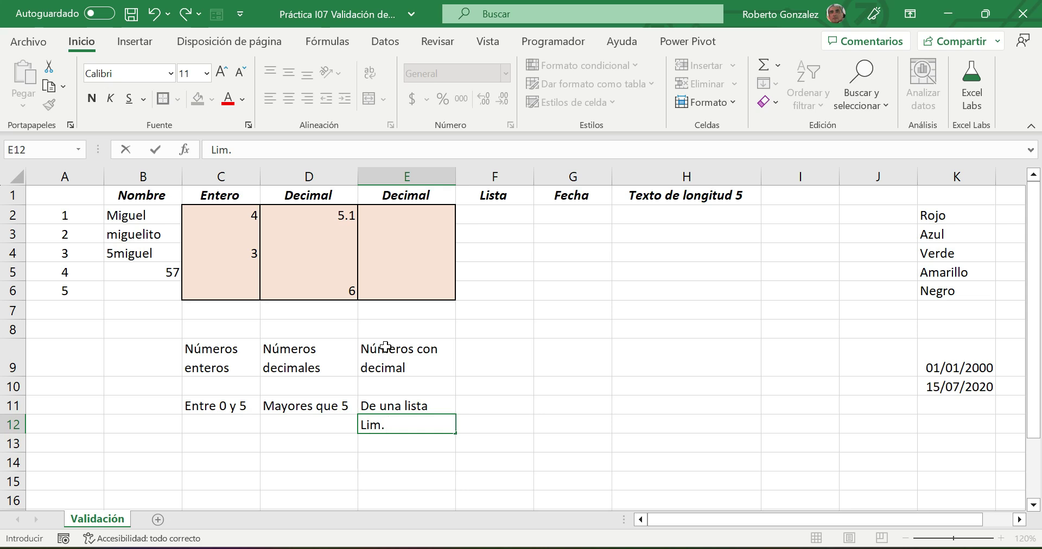
{"action": "type", "text": " INferior"}
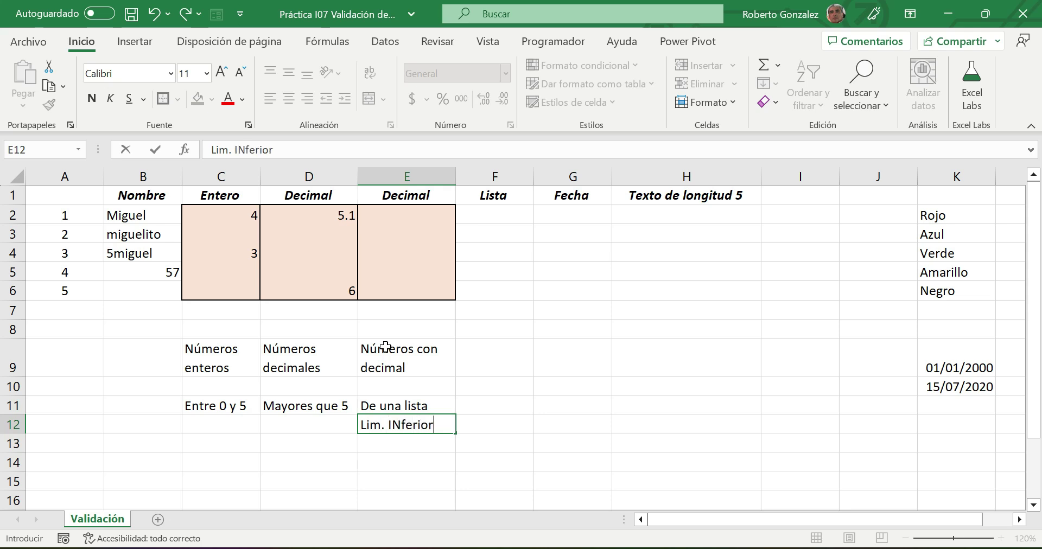
{"action": "key", "text": "Return"}
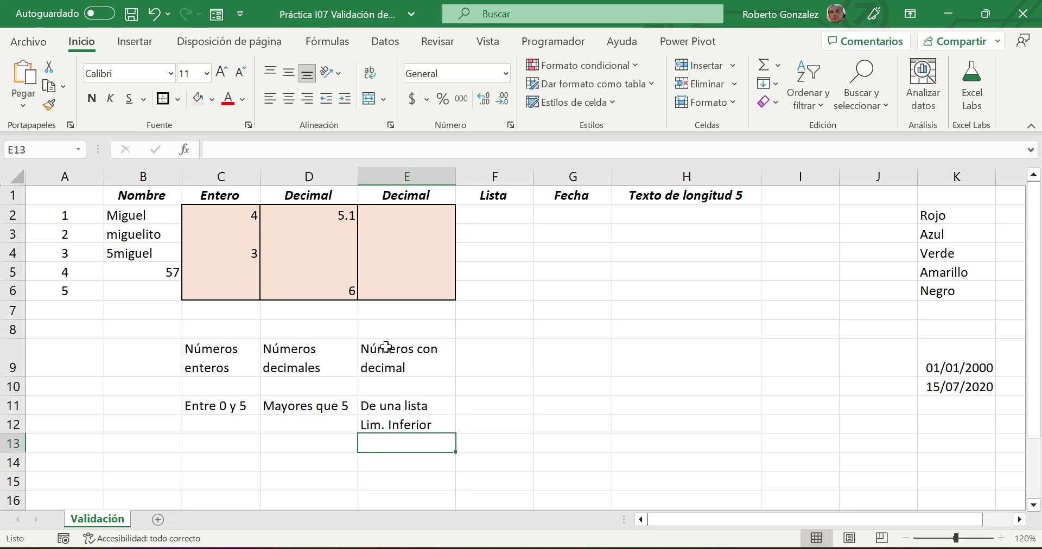
{"action": "left_click", "coordinate": [574, 103]}
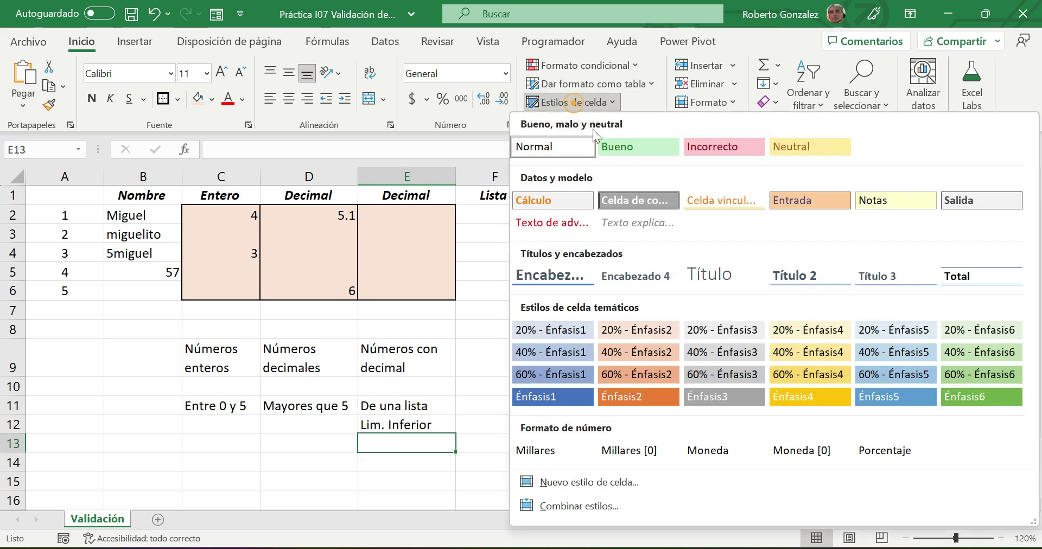
- Apply the Entrada cell style to E13 and E15, with 'Lim. Superior' typed in E14
{"action": "left_click", "coordinate": [818, 198]}
{"action": "left_click", "coordinate": [385, 463]}
{"action": "type", "text": "Lim. superior"}
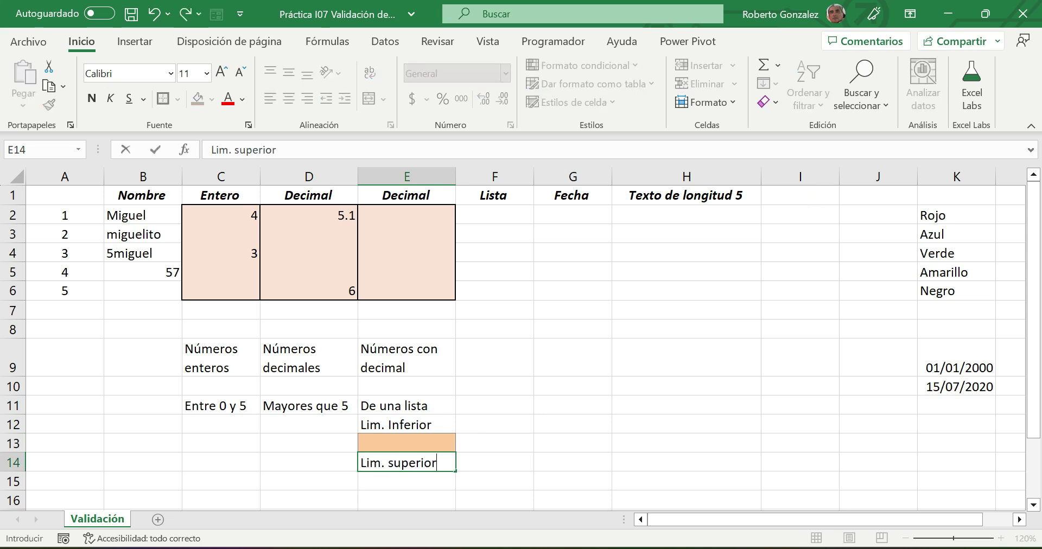
{"action": "key", "text": "ctrl+Return"}
{"action": "key", "text": "Return"}
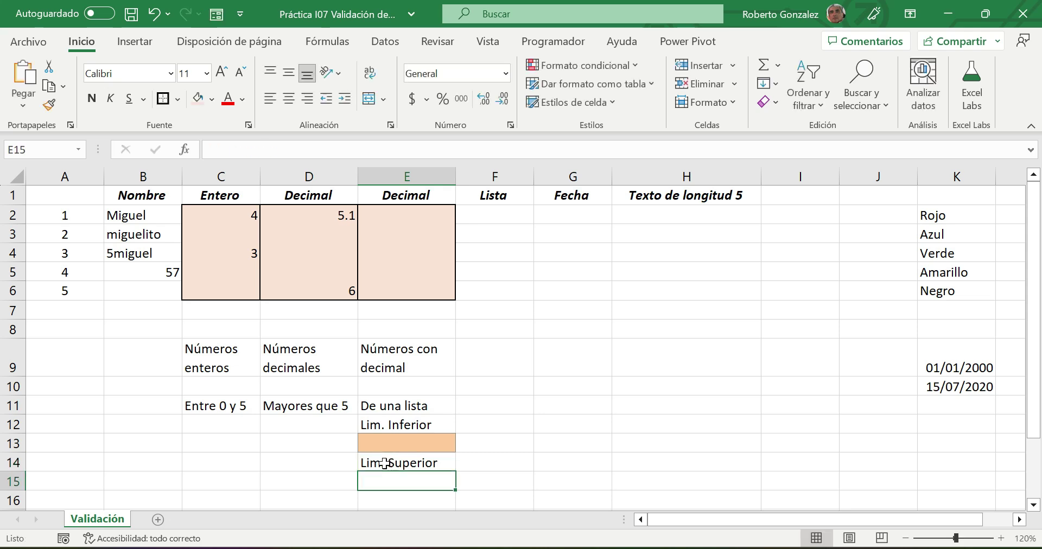
{"action": "left_click", "coordinate": [590, 101]}
{"action": "left_click", "coordinate": [784, 204]}
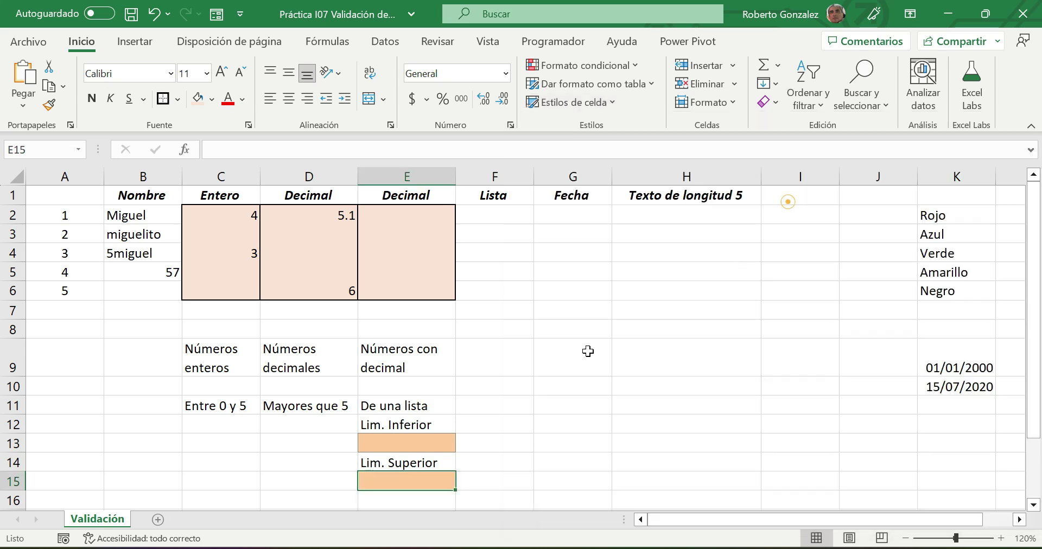
{"action": "left_click", "coordinate": [512, 408]}
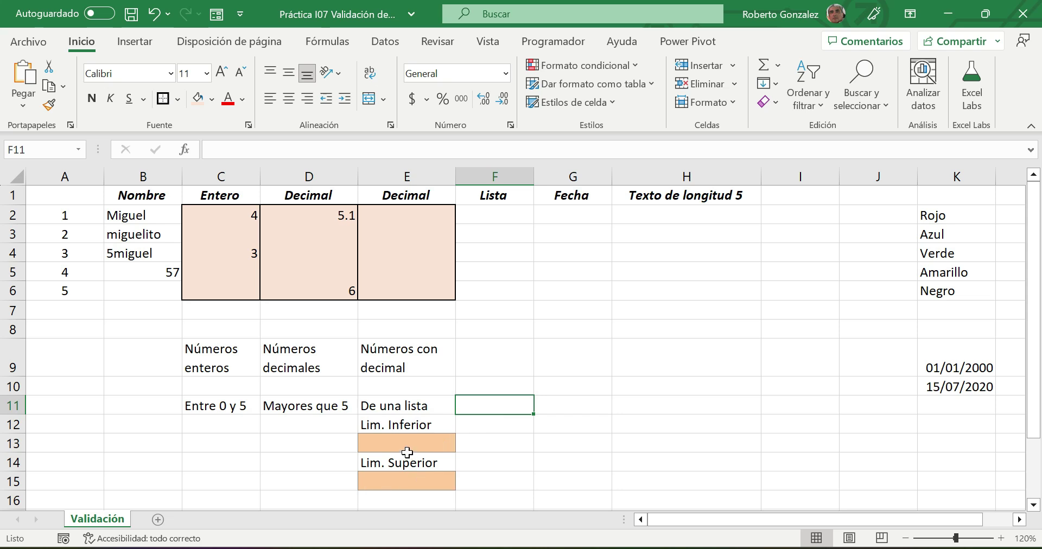
- Clear all mixed data validation from E2:E6 with Borrar todos and confirm
{"action": "left_click", "coordinate": [386, 217]}
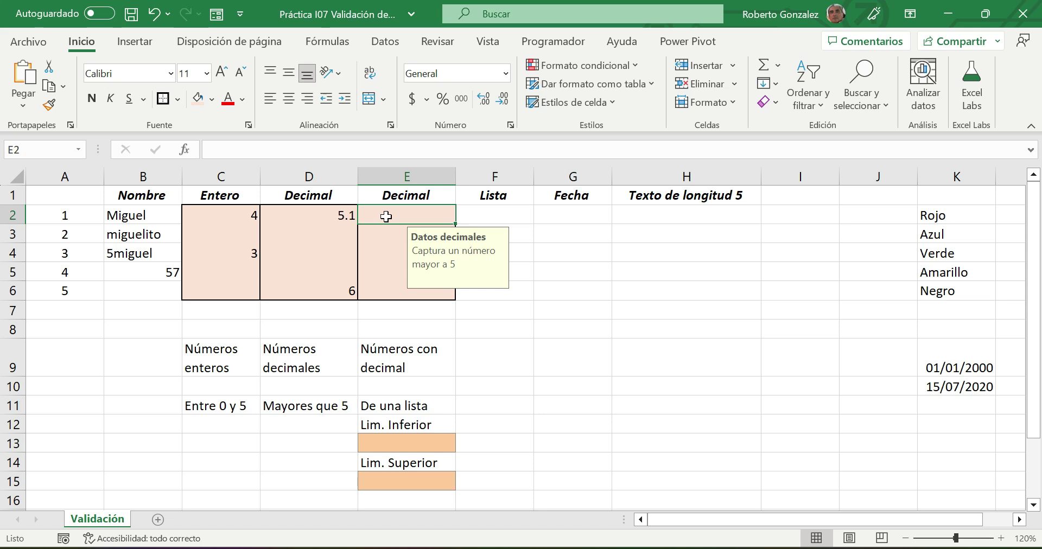
{"action": "left_click_drag", "start_coordinate": [402, 216], "coordinate": [396, 291]}
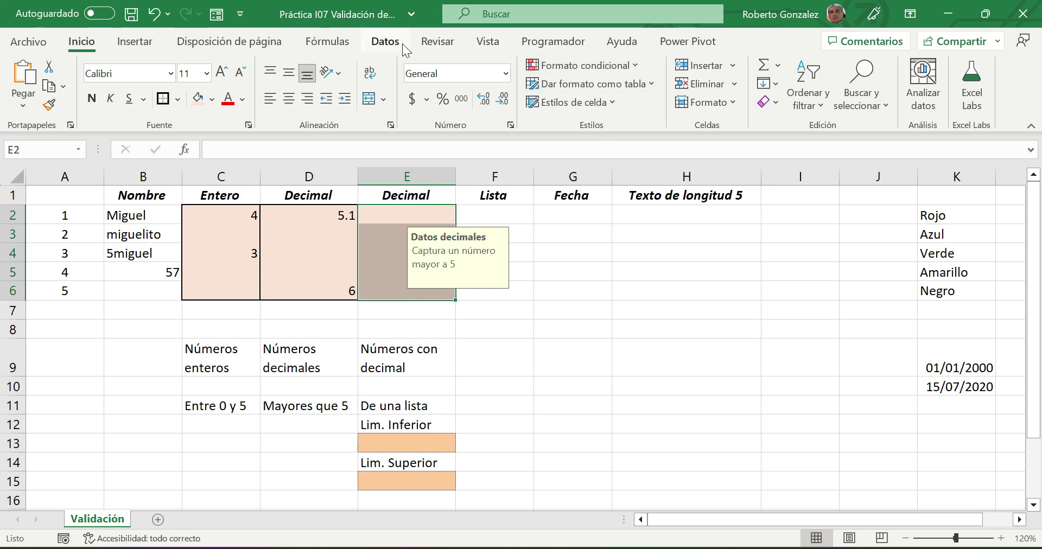
{"action": "left_click", "coordinate": [387, 42]}
{"action": "left_click", "coordinate": [704, 101]}
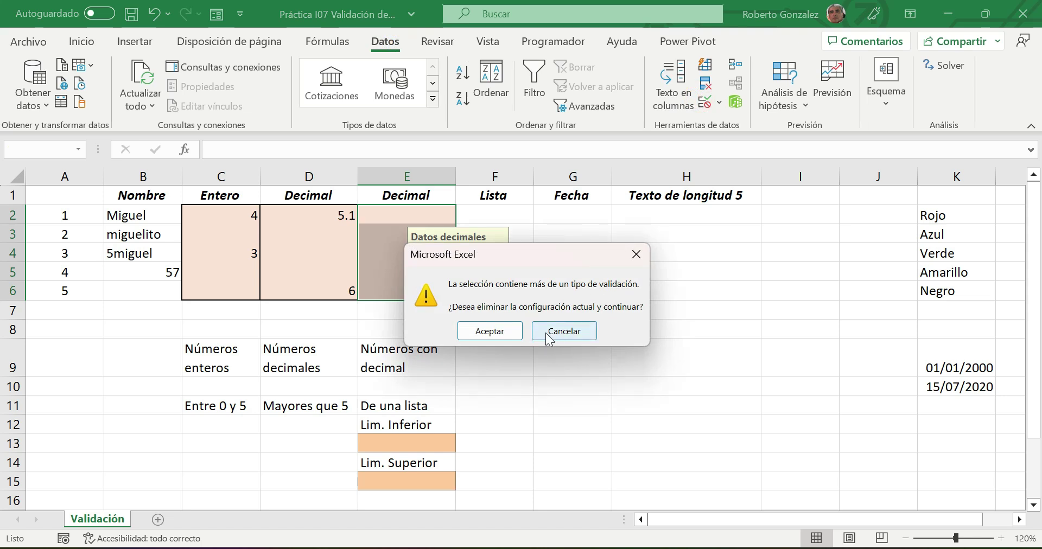
{"action": "left_click", "coordinate": [487, 332]}
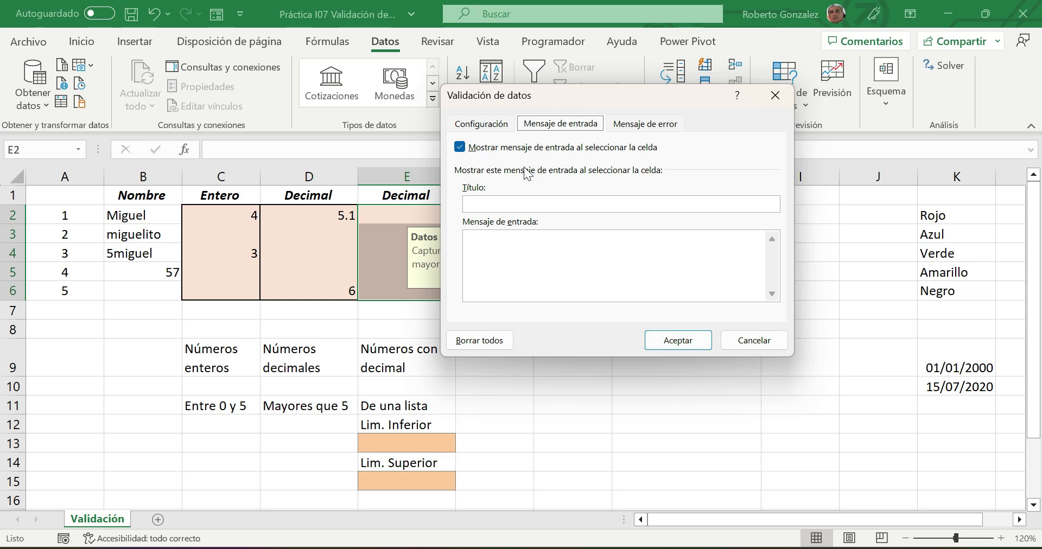
{"action": "left_click", "coordinate": [477, 341]}
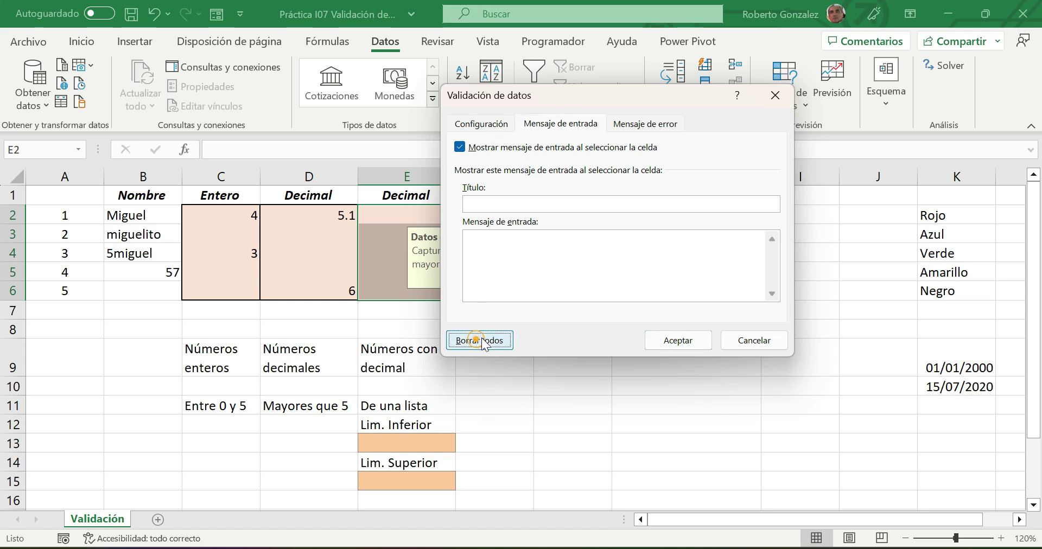
{"action": "left_click", "coordinate": [680, 340]}
{"action": "left_click", "coordinate": [407, 253]}
- Reselect E2:E6, clear its validation a second time, then reselect the range
{"action": "left_click", "coordinate": [409, 215]}
{"action": "left_click", "coordinate": [409, 286]}
{"action": "left_click_drag", "start_coordinate": [396, 216], "coordinate": [395, 293]}
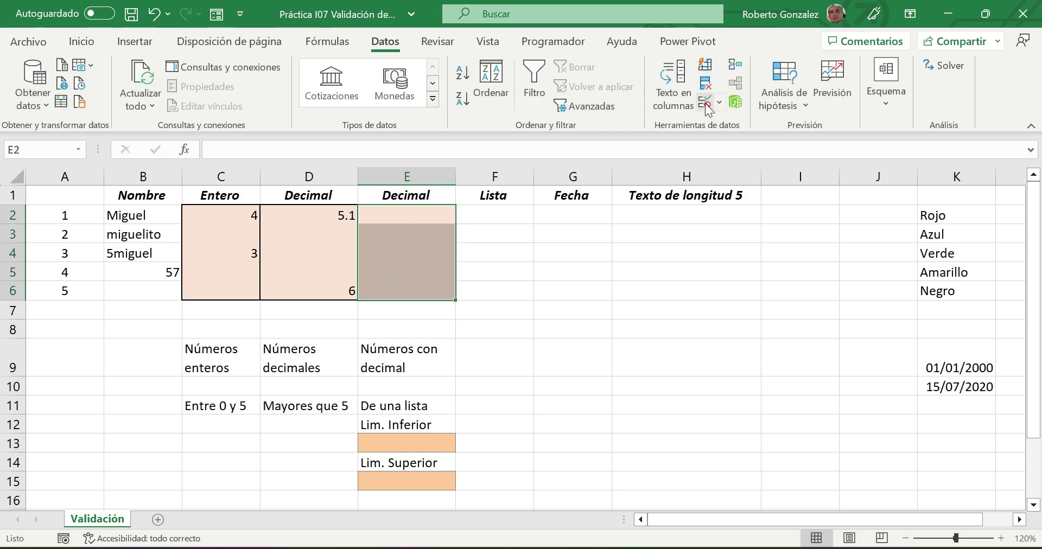
{"action": "left_click", "coordinate": [706, 103]}
{"action": "left_click", "coordinate": [478, 338]}
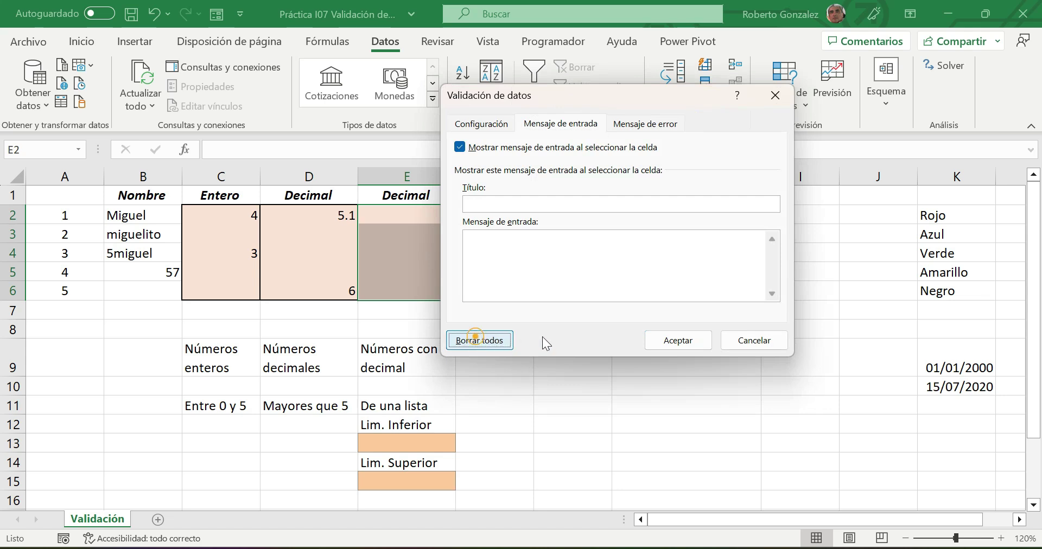
{"action": "left_click", "coordinate": [676, 338]}
{"action": "left_click", "coordinate": [671, 337]}
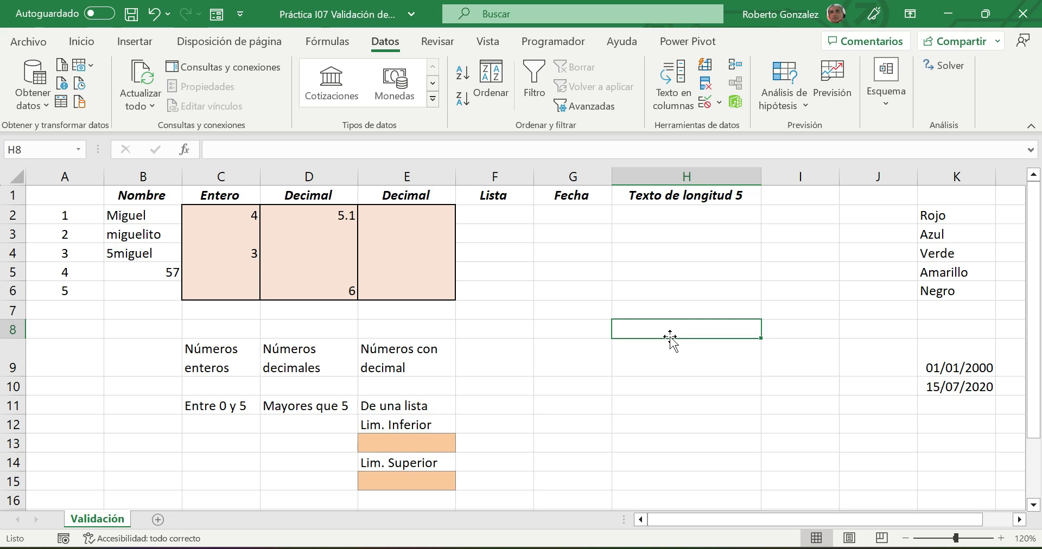
{"action": "left_click_drag", "start_coordinate": [403, 212], "coordinate": [400, 284]}
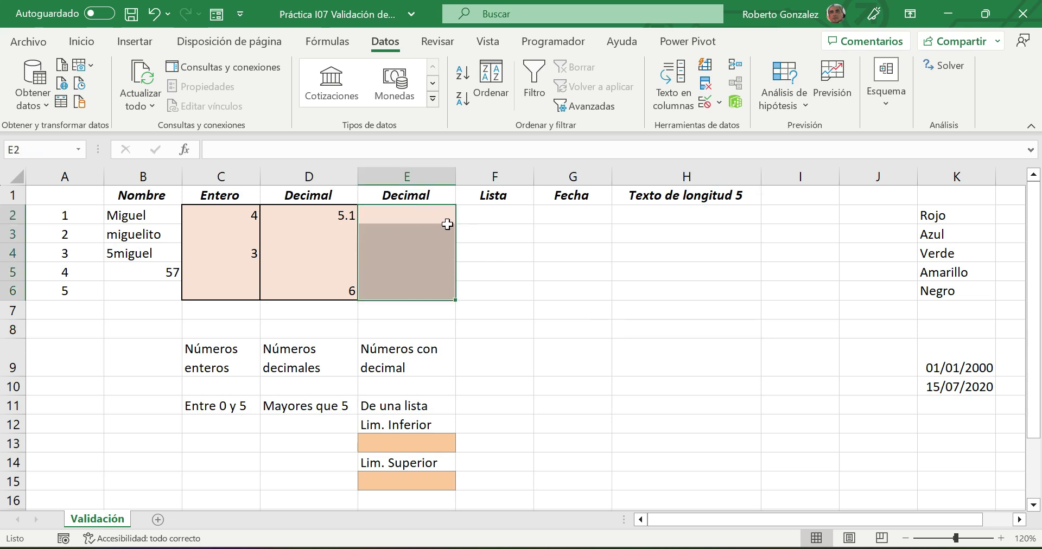
- Close the validation settings for E2:E6 again with no rule applied
{"action": "left_click", "coordinate": [703, 99]}
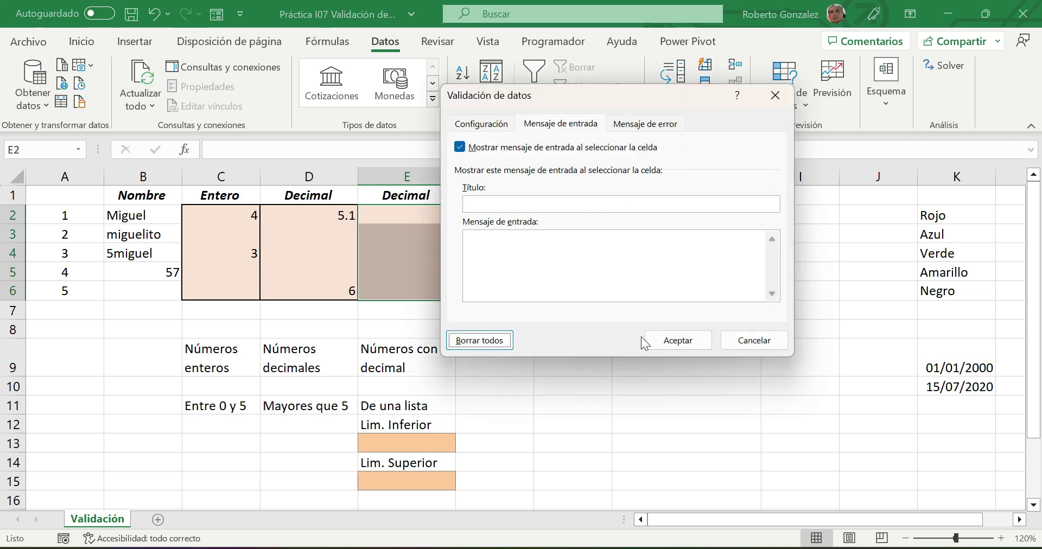
{"action": "left_click", "coordinate": [675, 341]}
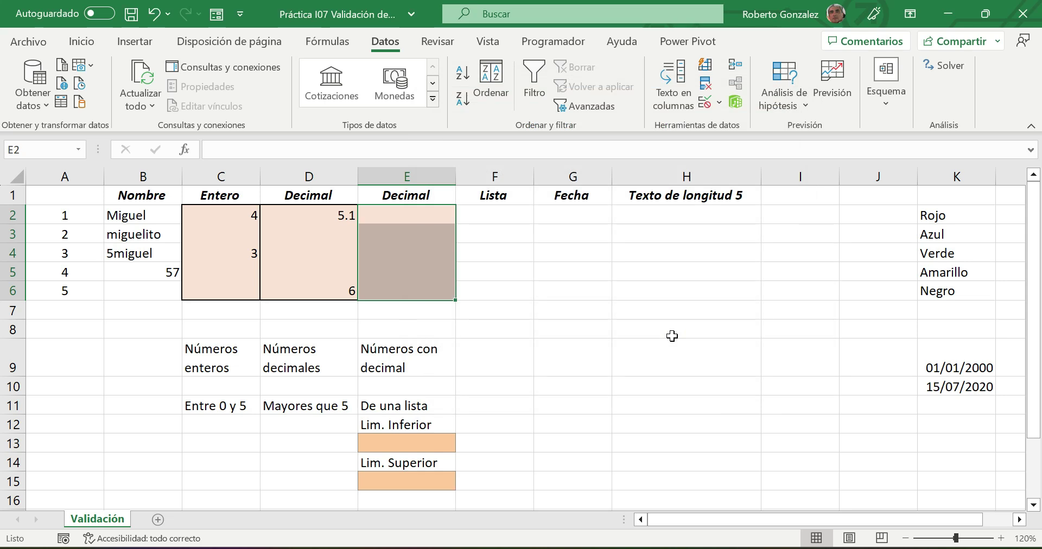
{"action": "left_click", "coordinate": [401, 217]}
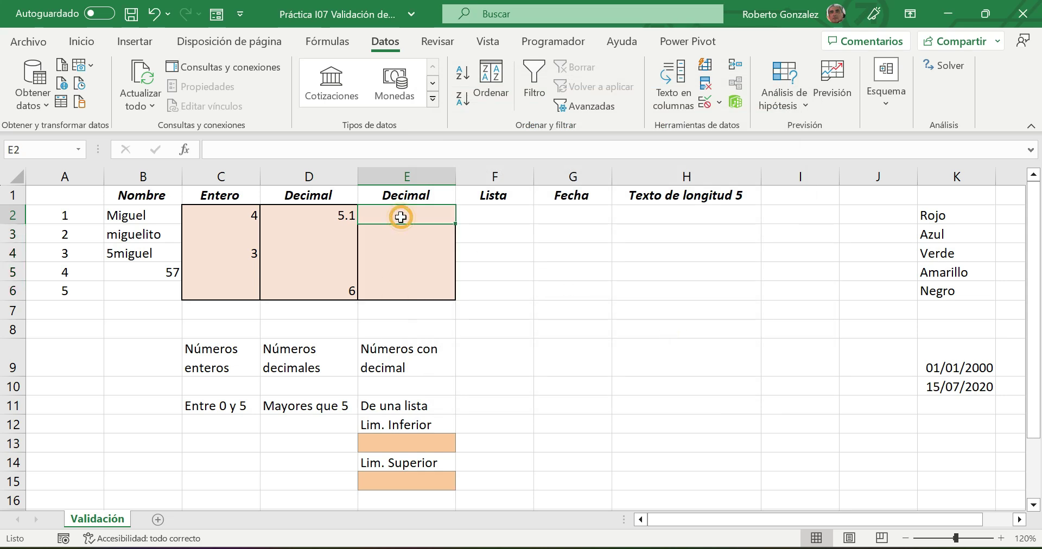
- Enter the lower limit 9 in E13 and the upper limit 12 in E15
{"action": "left_click", "coordinate": [423, 443]}
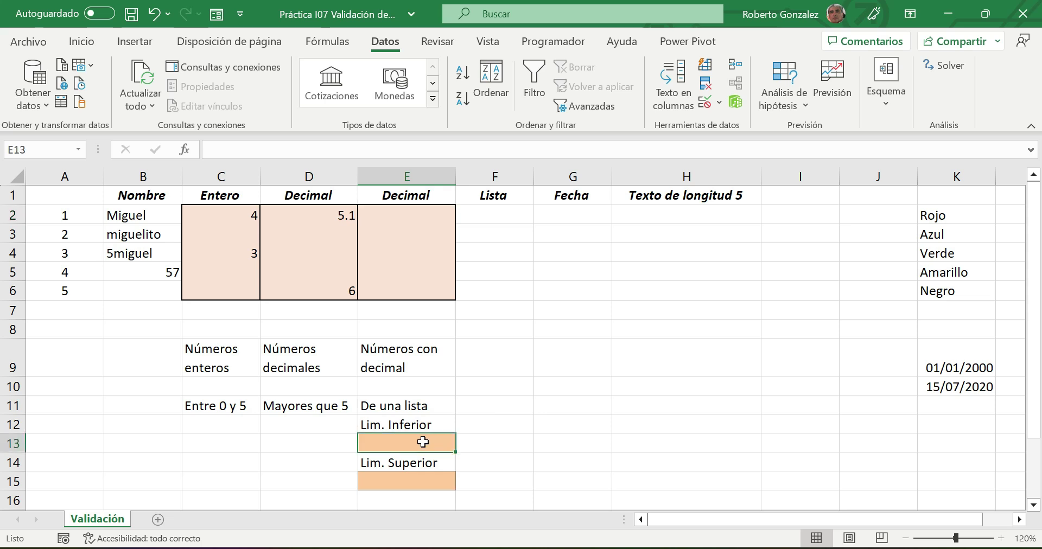
{"action": "type", "text": "9"}
{"action": "left_click", "coordinate": [419, 484]}
{"action": "type", "text": "12"}
{"action": "left_click", "coordinate": [530, 461]}
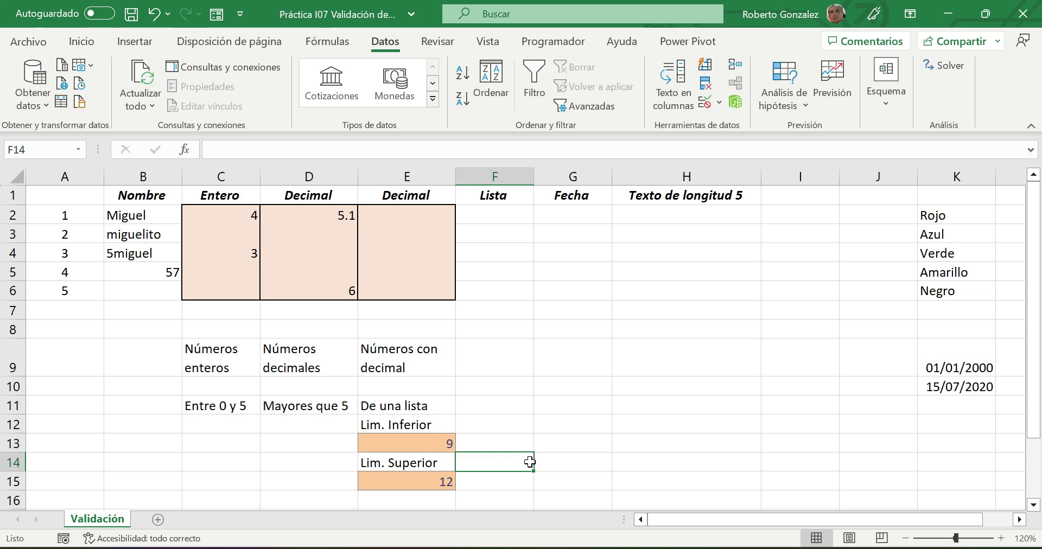
{"action": "left_click", "coordinate": [396, 216]}
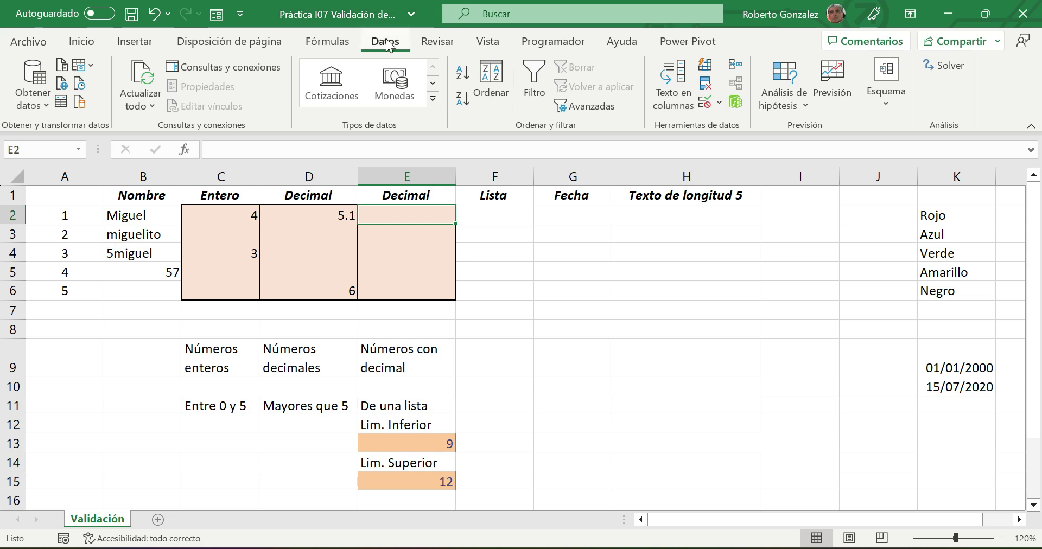
- Set E2's validation to allow Decimal between =E13 and =E15
{"action": "left_click", "coordinate": [705, 105]}
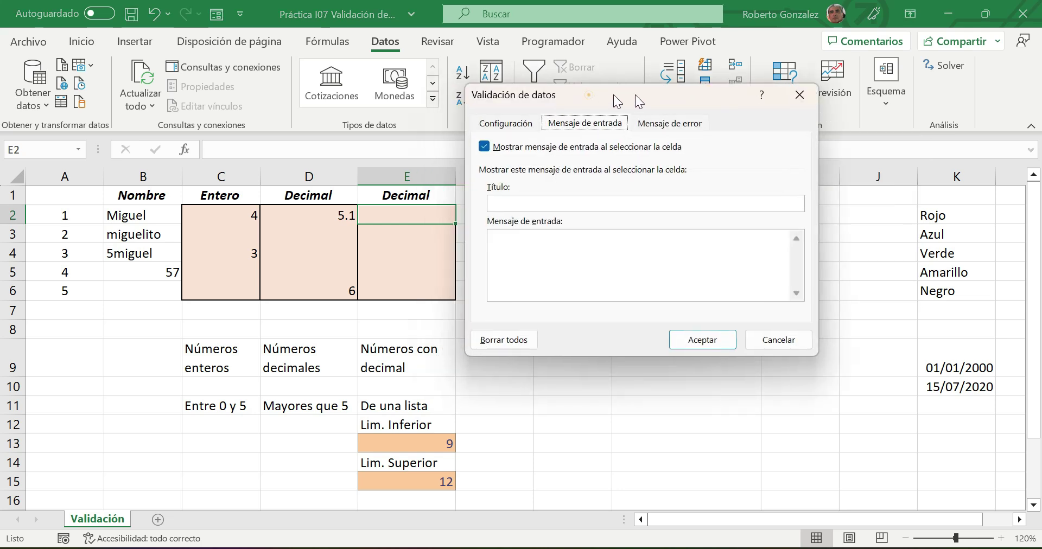
{"action": "left_click", "coordinate": [540, 125]}
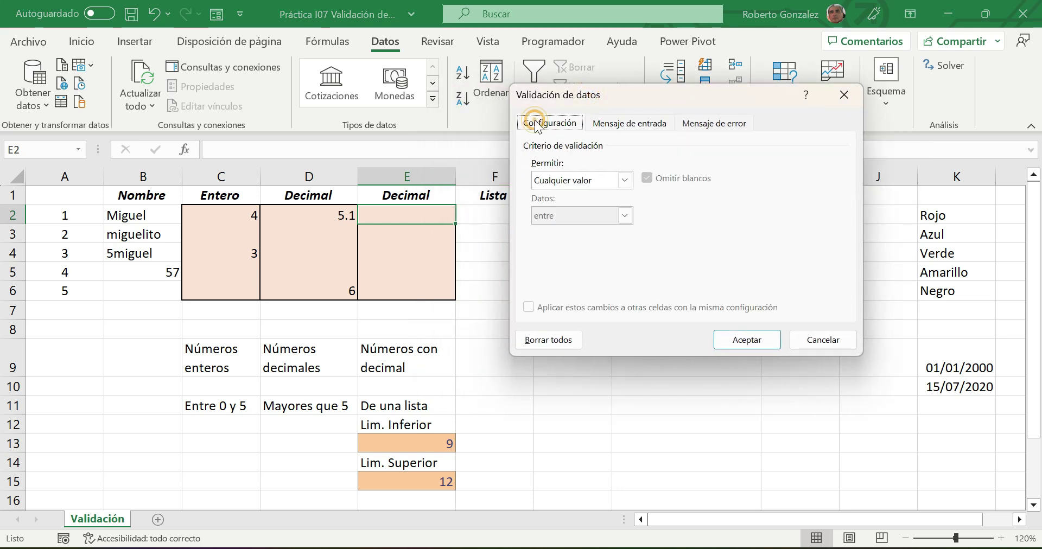
{"action": "left_click", "coordinate": [626, 180]}
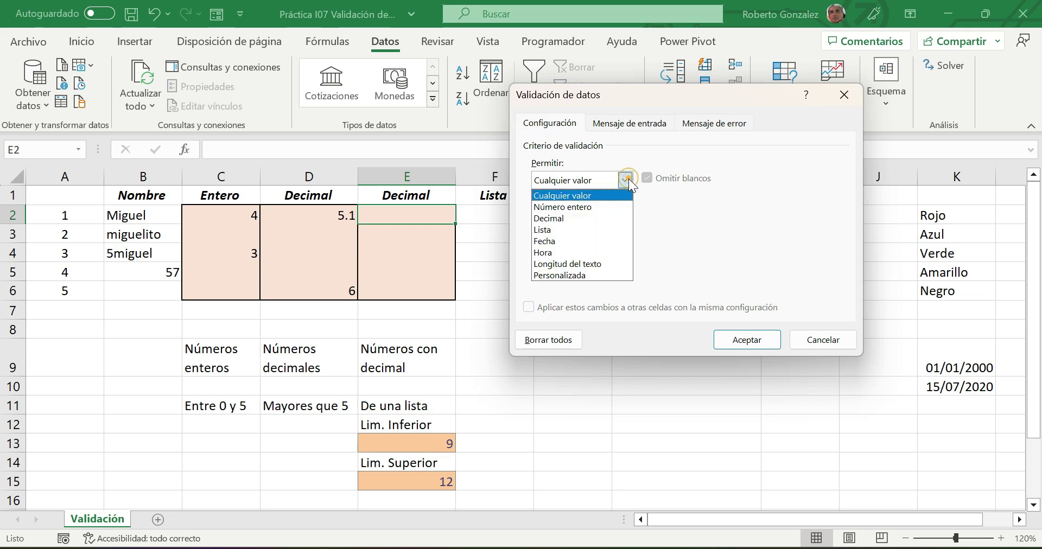
{"action": "left_click", "coordinate": [588, 216]}
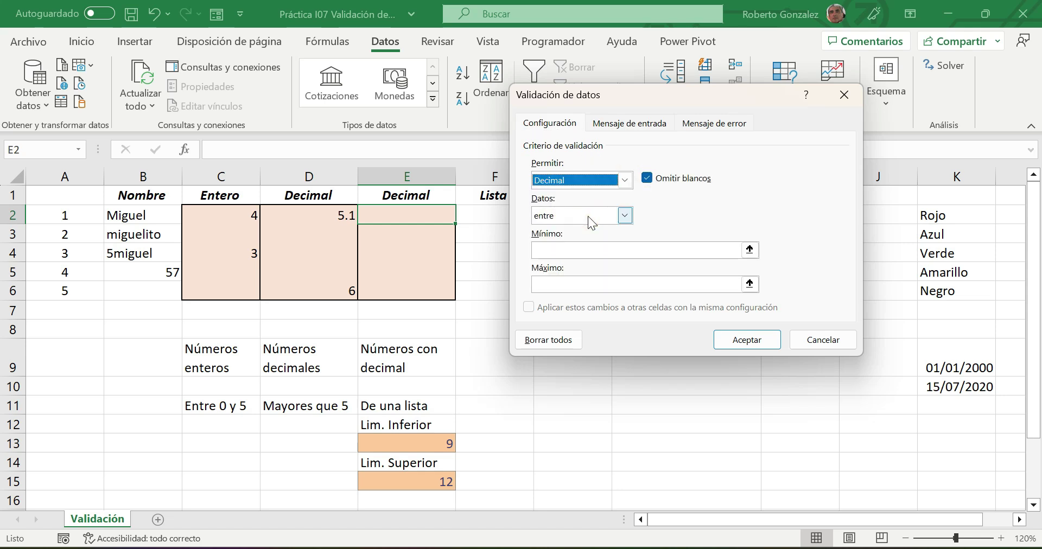
{"action": "left_click", "coordinate": [554, 249]}
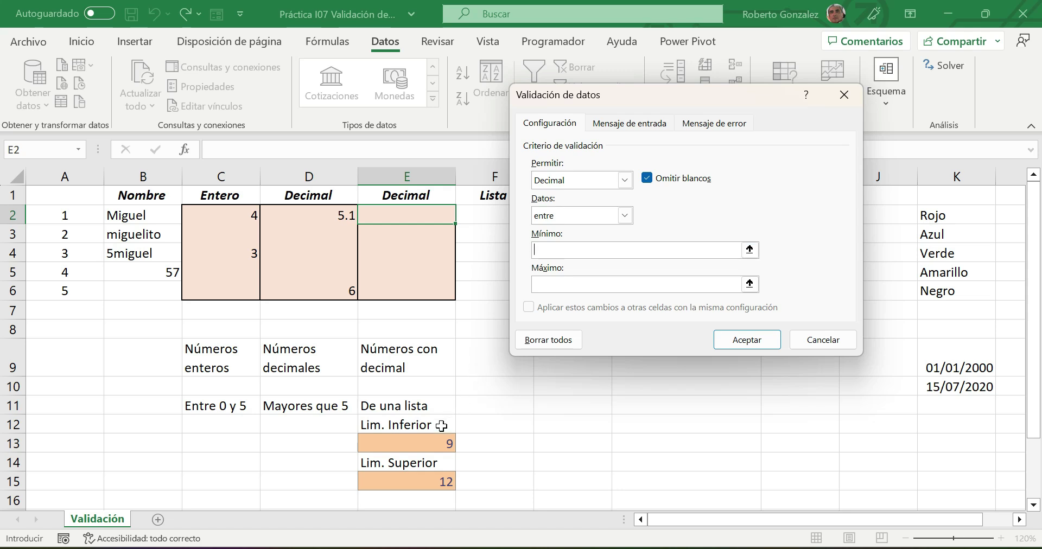
{"action": "left_click", "coordinate": [401, 443]}
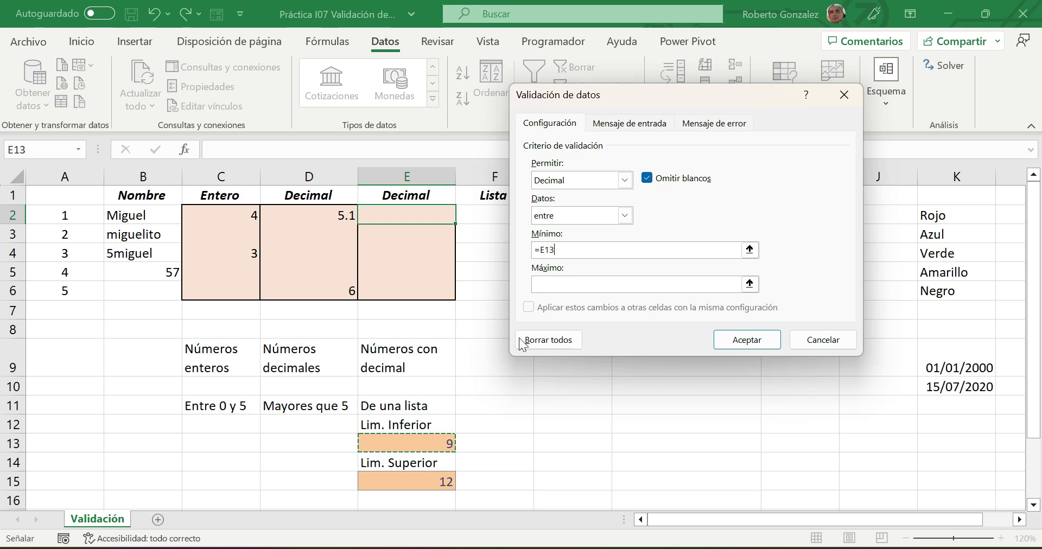
{"action": "left_click", "coordinate": [540, 285]}
{"action": "left_click", "coordinate": [408, 482]}
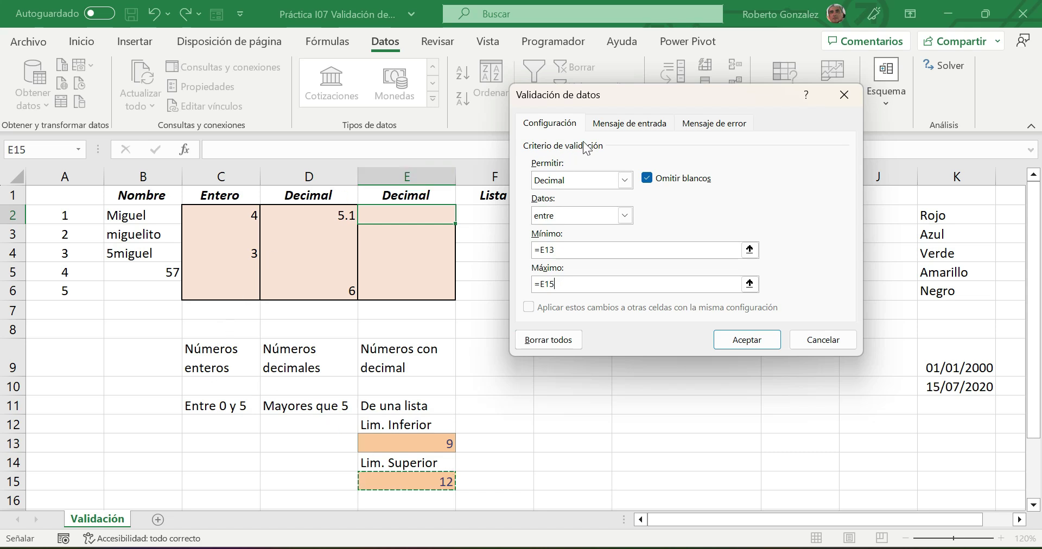
- Start the input message title on Mensaje de entrada, typing 'Valor de'
{"action": "left_click", "coordinate": [609, 124]}
{"action": "left_click", "coordinate": [585, 203]}
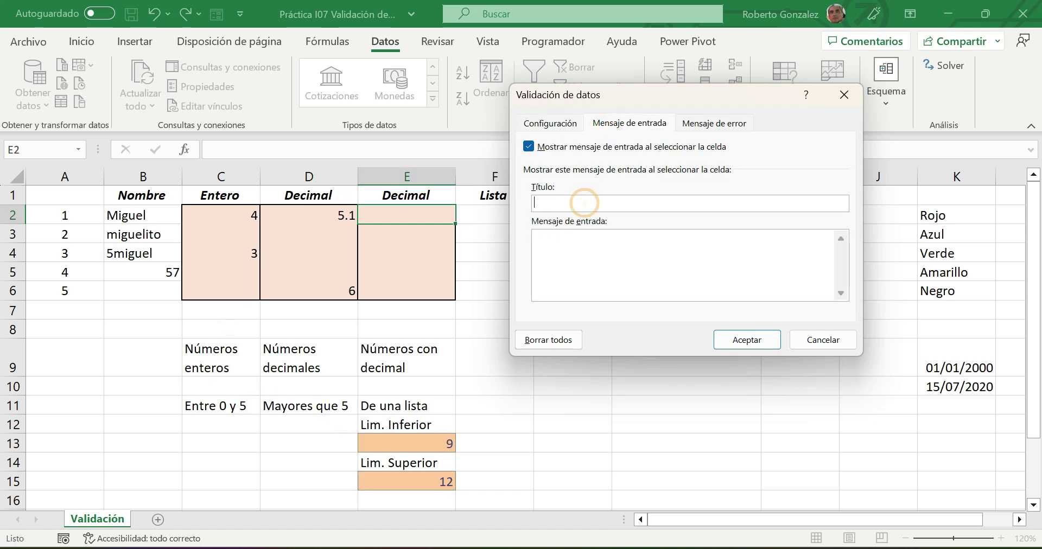
{"action": "type", "text": "Valor de"}
{"action": "key", "text": "BackSpace"}
- Finish the title 'Valor decimal' and enter the message 'Captura un número dentro del rango indicado'
{"action": "type", "text": "ccimal"}
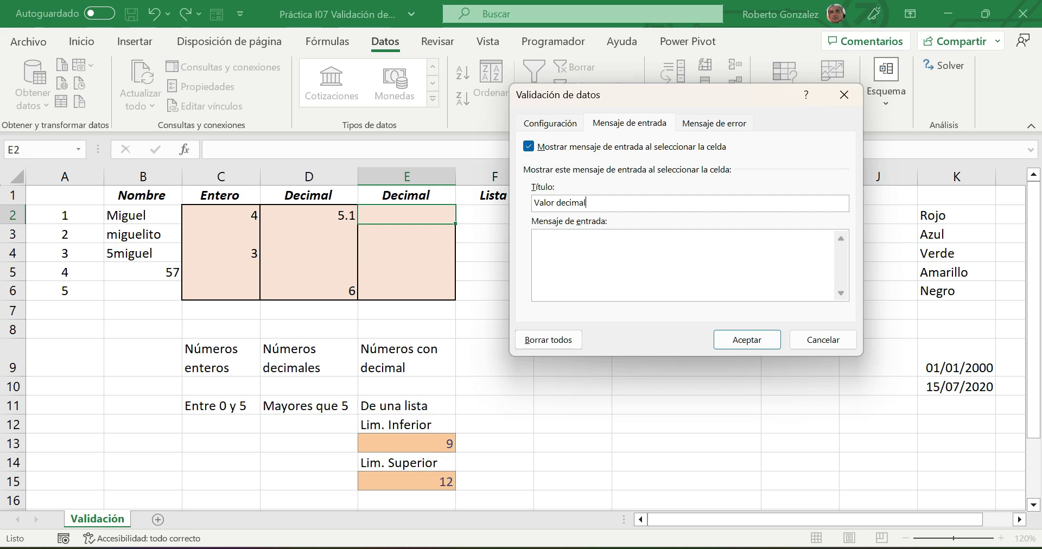
{"action": "left_click", "coordinate": [571, 259]}
{"action": "type", "text": "Captura un número dentro del rango ind"}
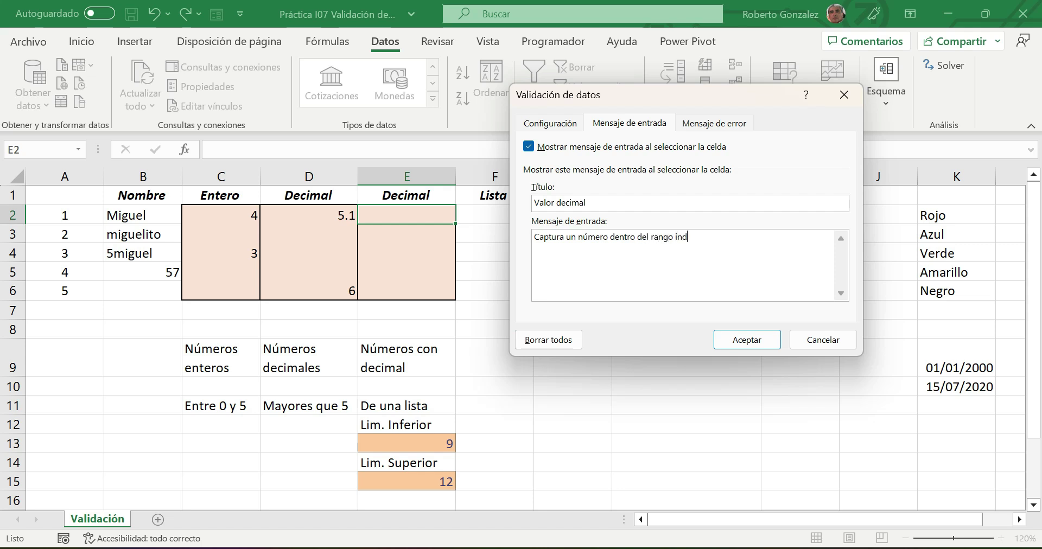
{"action": "type", "text": "icado"}
- Preview the Advertencia and Información error styles, then choose the Alto style
{"action": "left_click", "coordinate": [712, 126]}
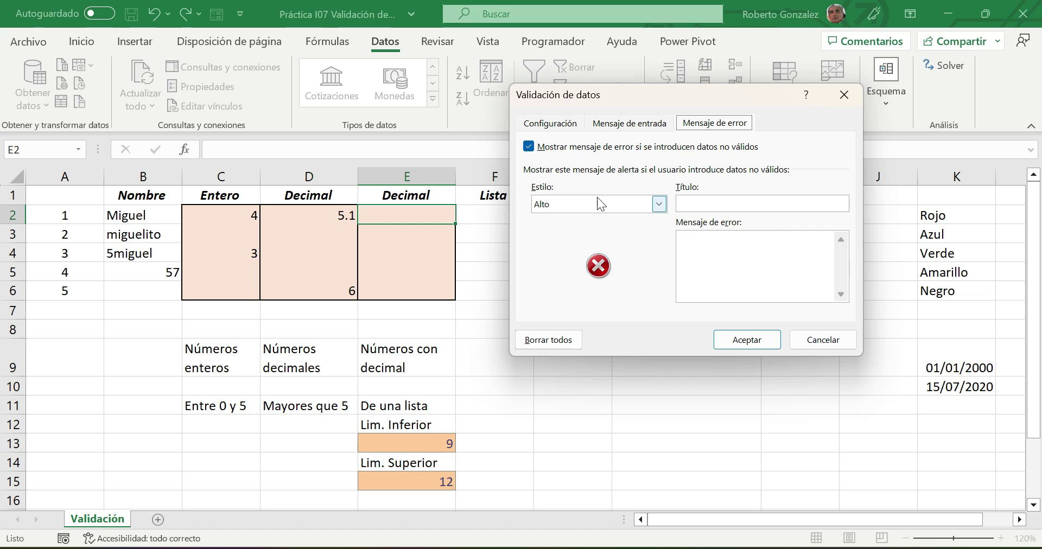
{"action": "left_click", "coordinate": [659, 203]}
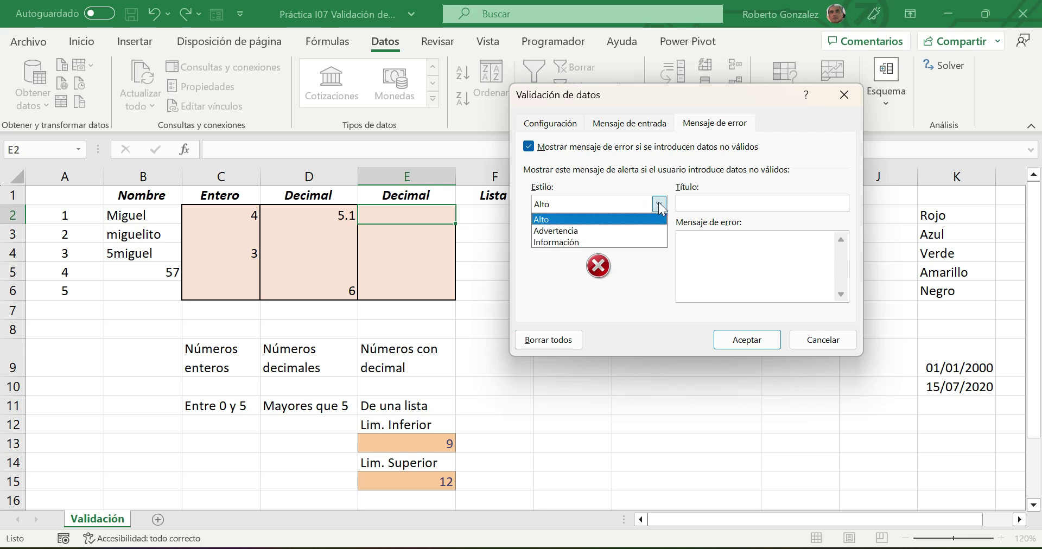
{"action": "left_click", "coordinate": [596, 230]}
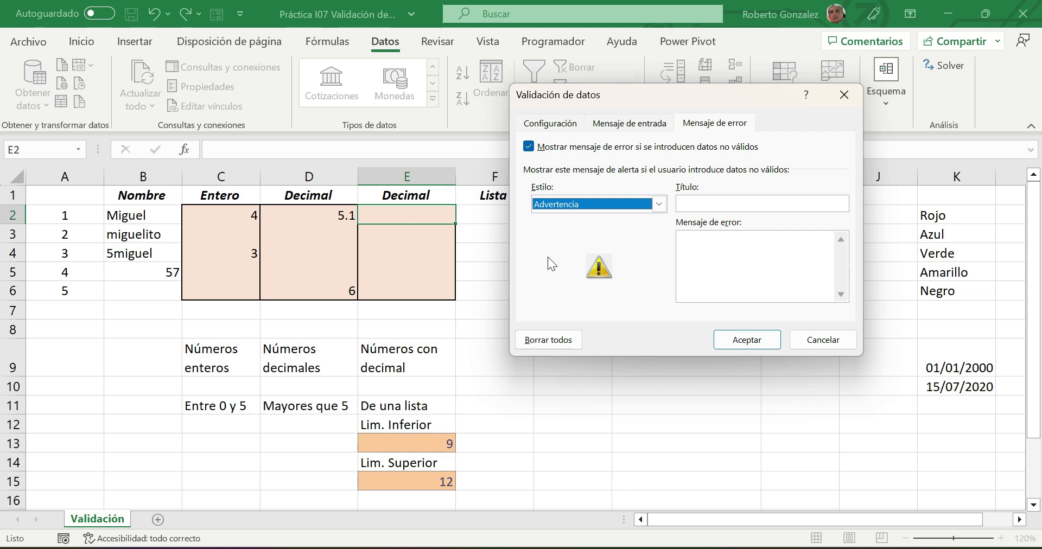
{"action": "left_click", "coordinate": [658, 204]}
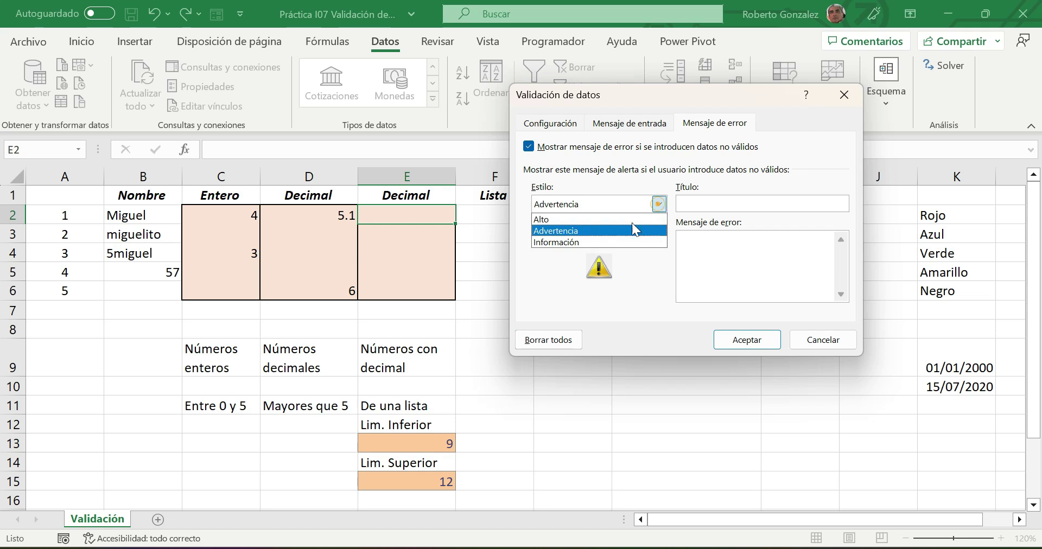
{"action": "left_click", "coordinate": [610, 241]}
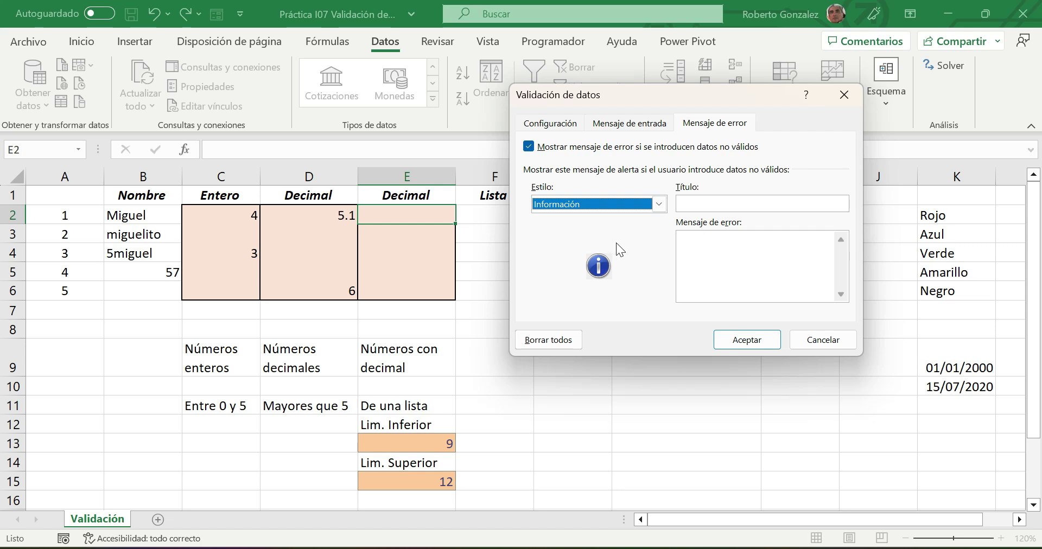
{"action": "left_click", "coordinate": [659, 204]}
{"action": "left_click", "coordinate": [560, 224]}
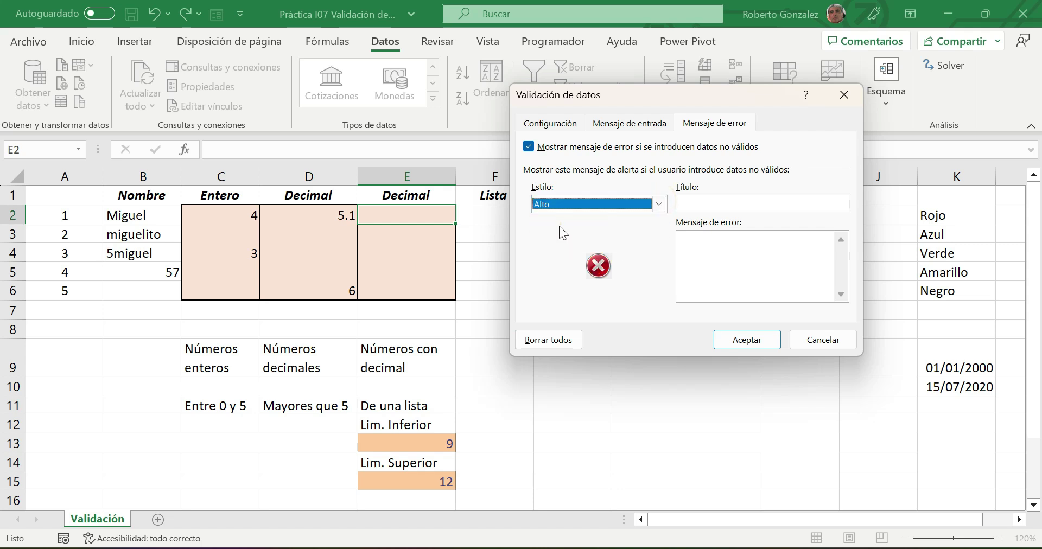
- Enter error title 'Error' and message 'Dato fuera de rango', and apply the rule
{"action": "left_click", "coordinate": [702, 204]}
{"action": "type", "text": "Error"}
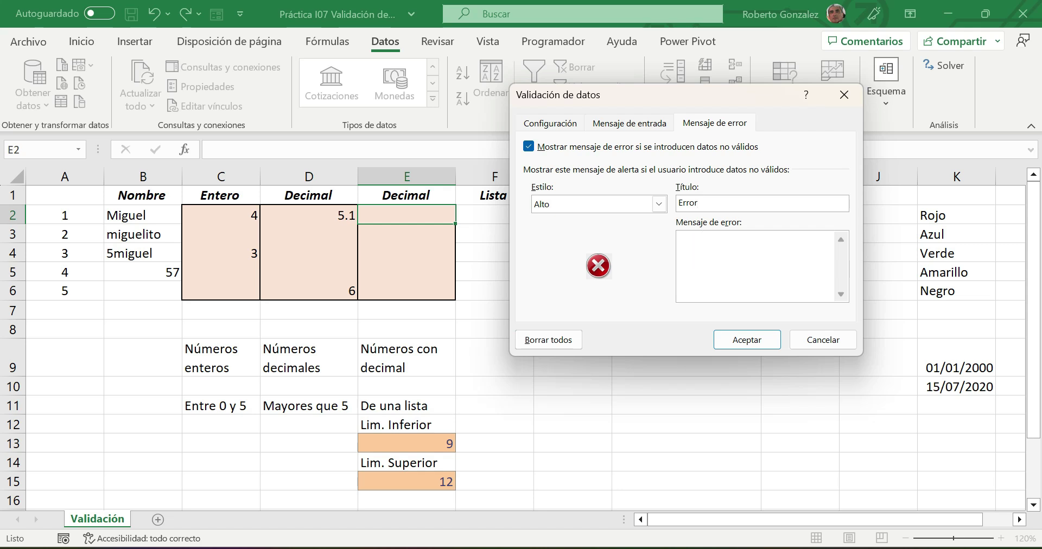
{"action": "type", "text": "Dato fuera de rango"}
{"action": "left_click", "coordinate": [748, 338]}
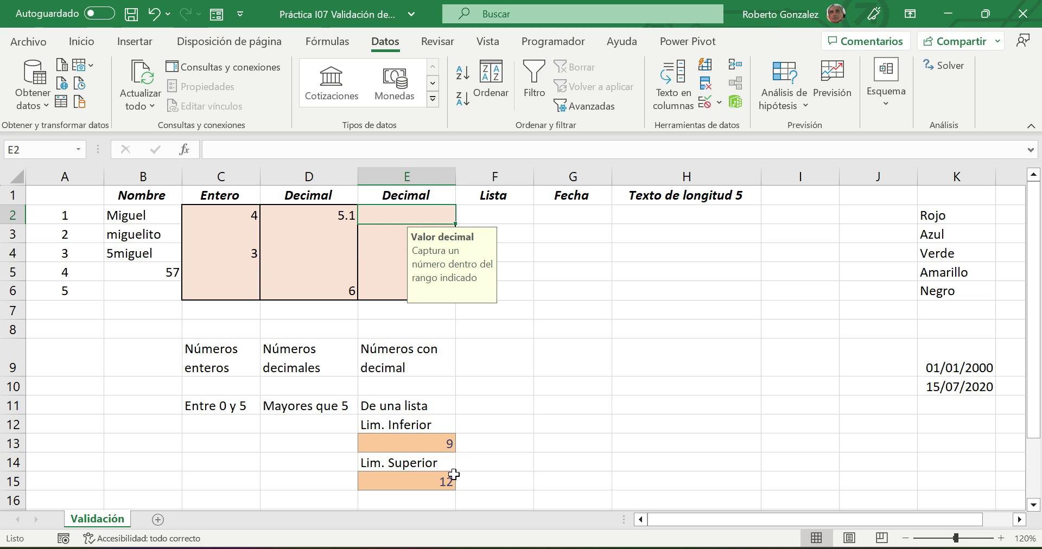
- Enter 8 and then 13 in E2, retrying after each out-of-range error
{"action": "type", "text": "8"}
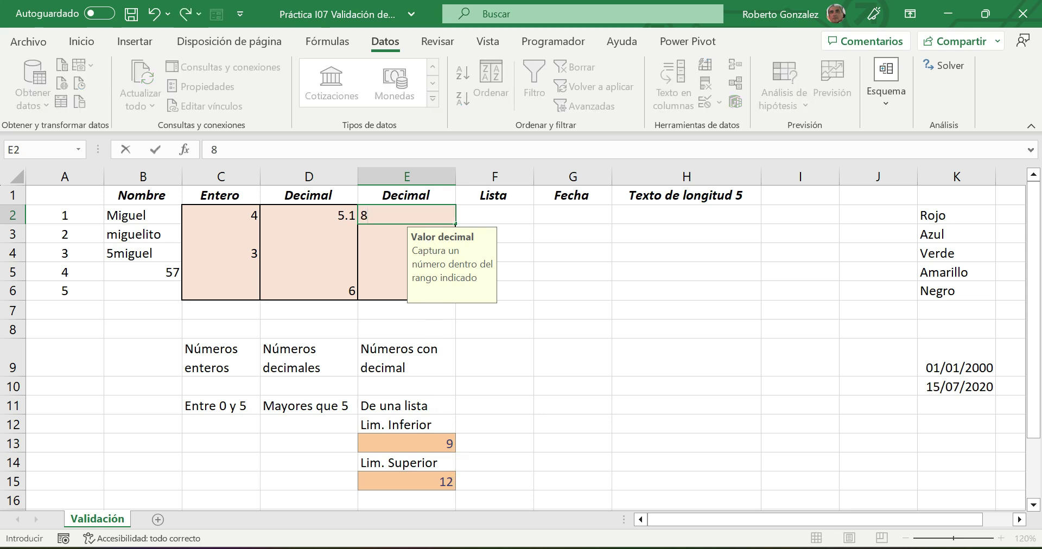
{"action": "key", "text": "Return"}
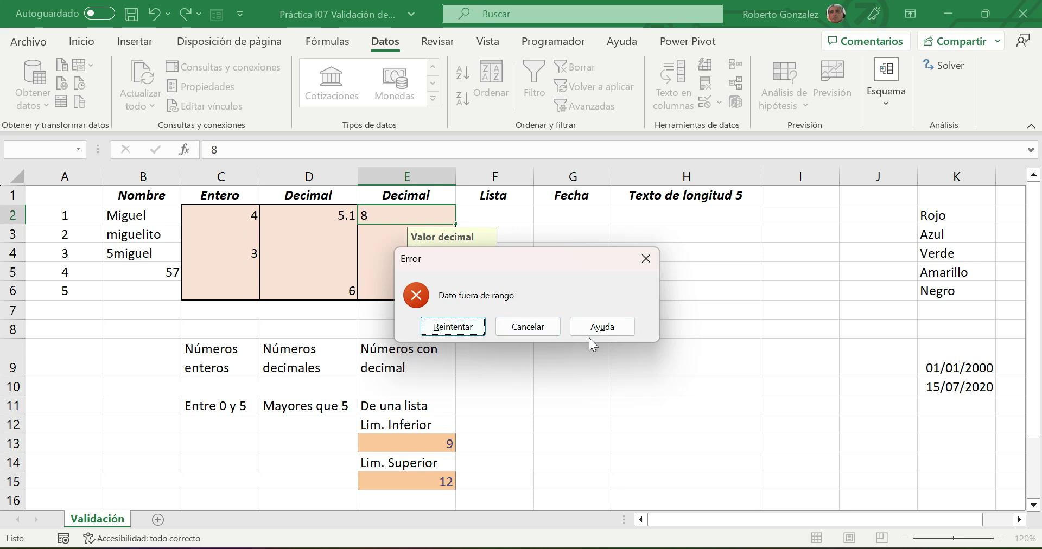
{"action": "left_click", "coordinate": [452, 326]}
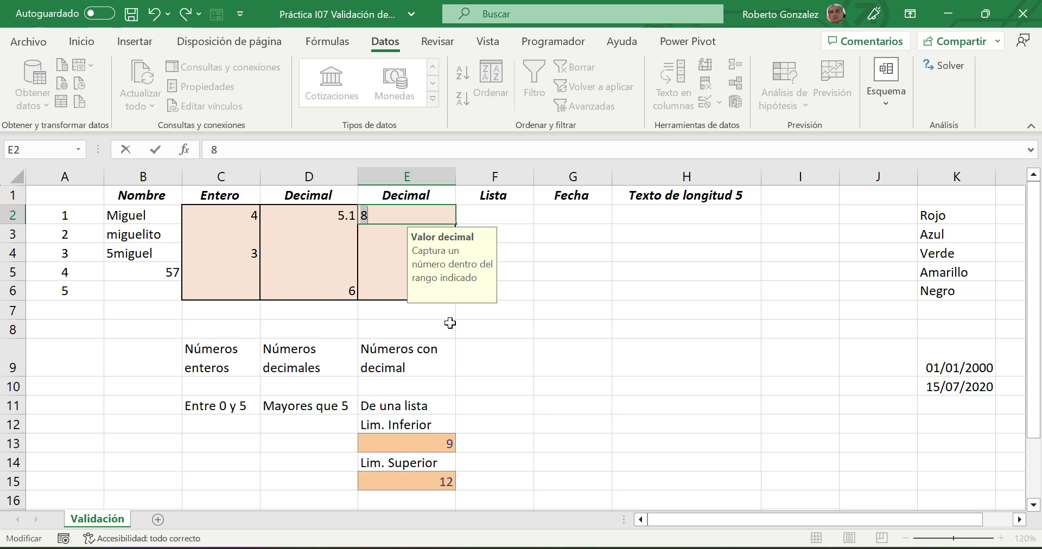
{"action": "type", "text": "13"}
{"action": "left_click", "coordinate": [450, 324]}
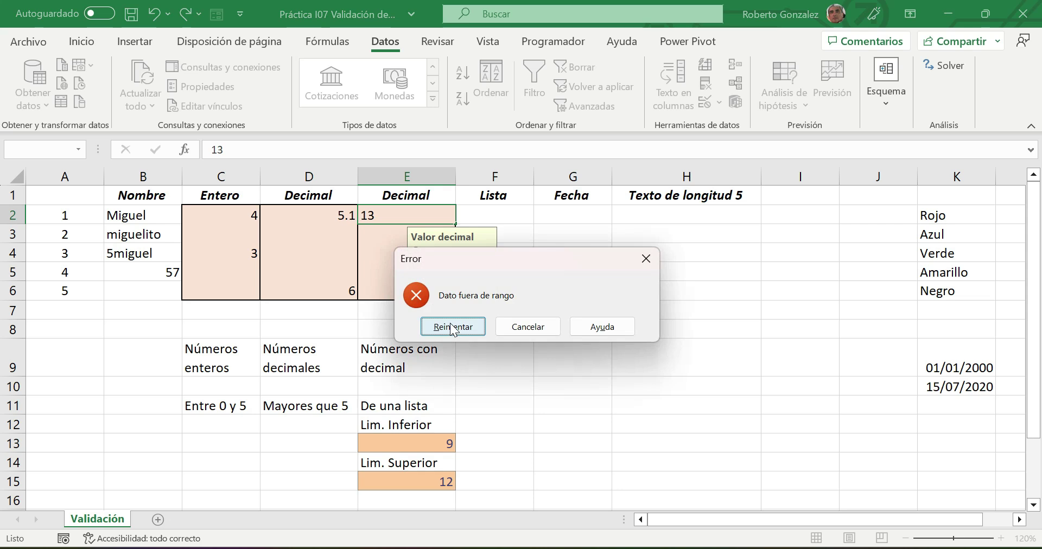
{"action": "left_click", "coordinate": [452, 328]}
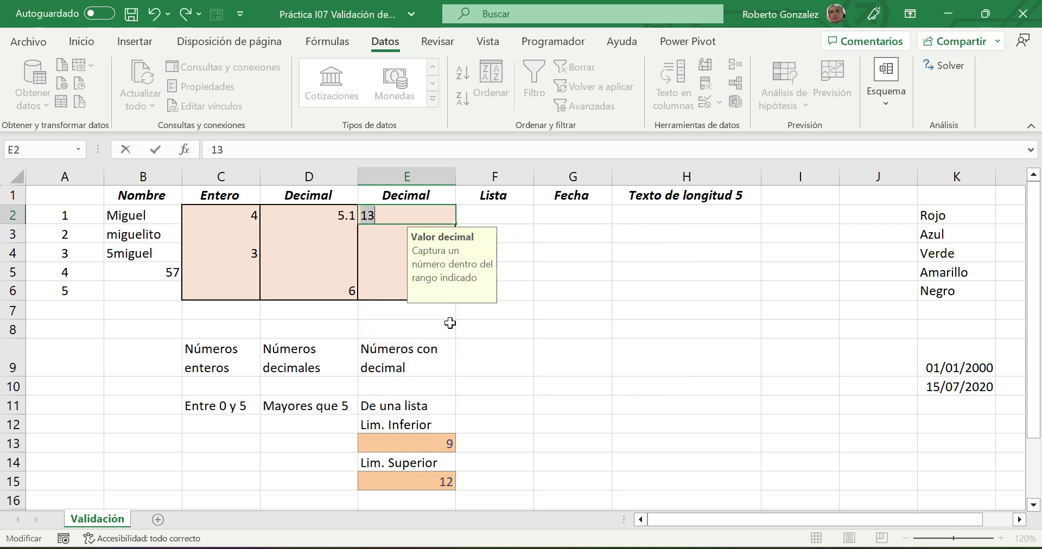
- Enter 10 in E2 so it is accepted, then reselect E2 to show its message
{"action": "type", "text": "10"}
{"action": "key", "text": "Return"}
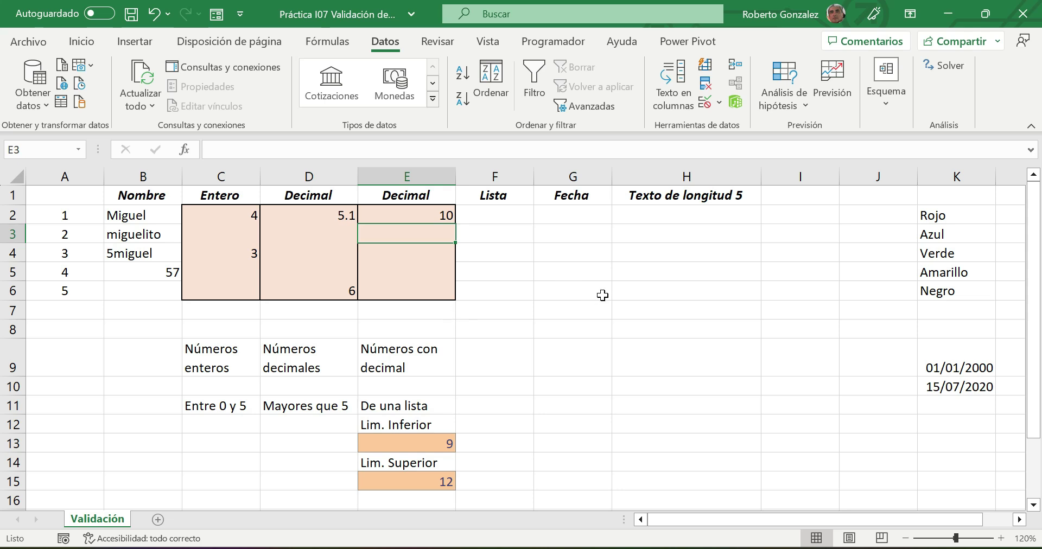
{"action": "left_click", "coordinate": [434, 217]}
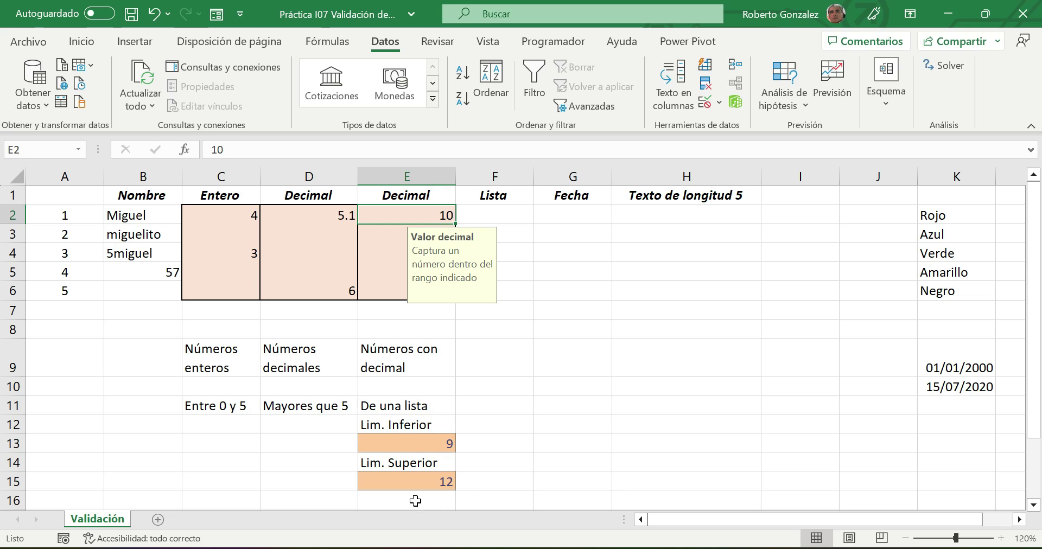
{"action": "mouse_move", "coordinate": [395, 225]}
{"action": "left_mouse_down"}
{"action": "mouse_move", "coordinate": [581, 263]}
{"action": "mouse_move", "coordinate": [410, 224]}
{"action": "mouse_move", "coordinate": [454, 247]}
{"action": "left_mouse_up"}
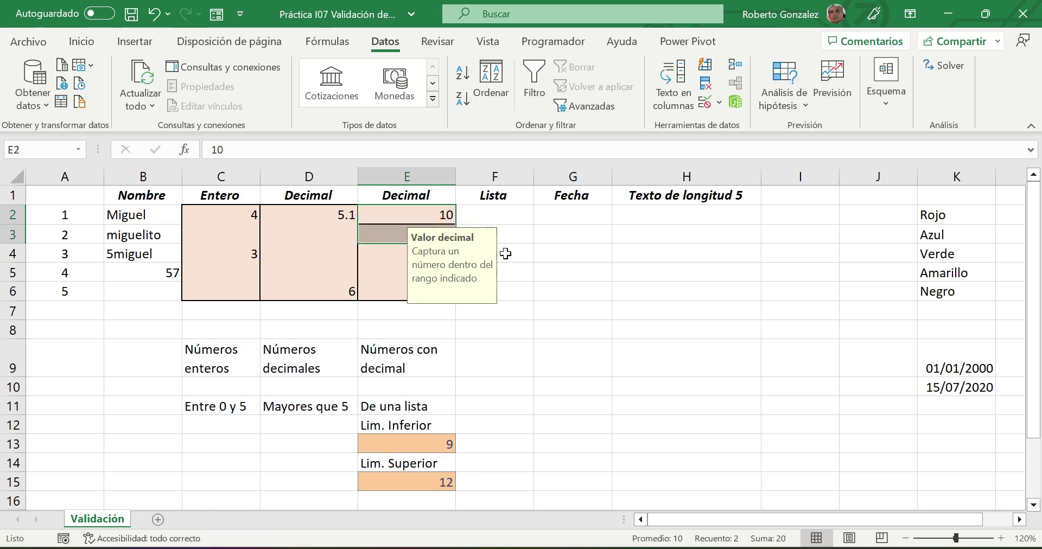
{"action": "left_click", "coordinate": [561, 258]}
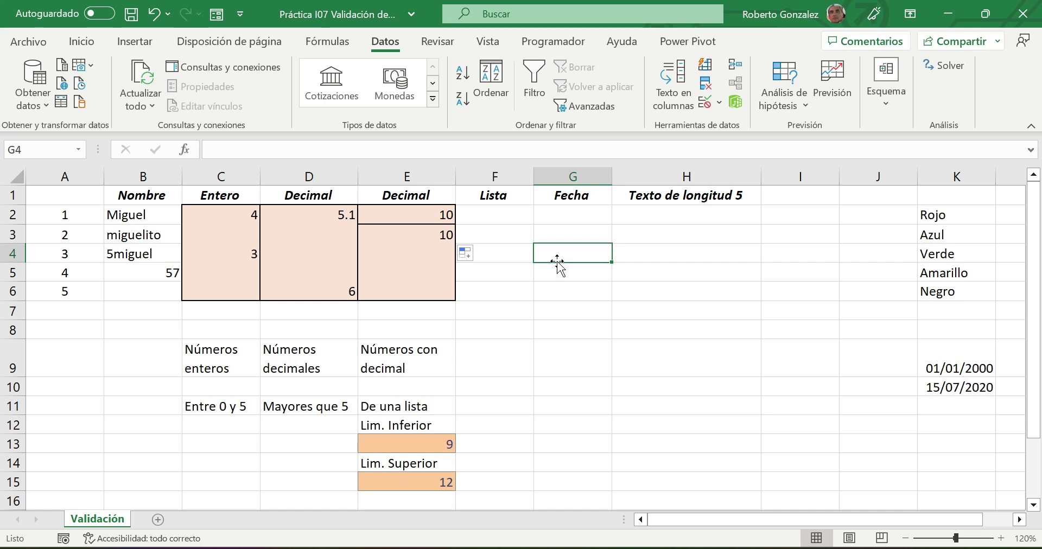
{"action": "left_click", "coordinate": [429, 233]}
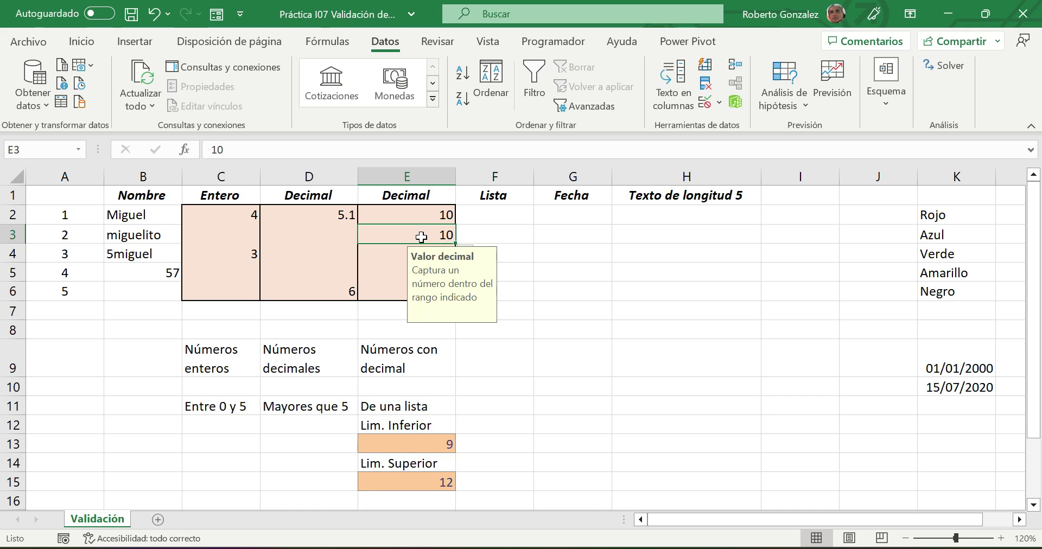
{"action": "left_click", "coordinate": [704, 101]}
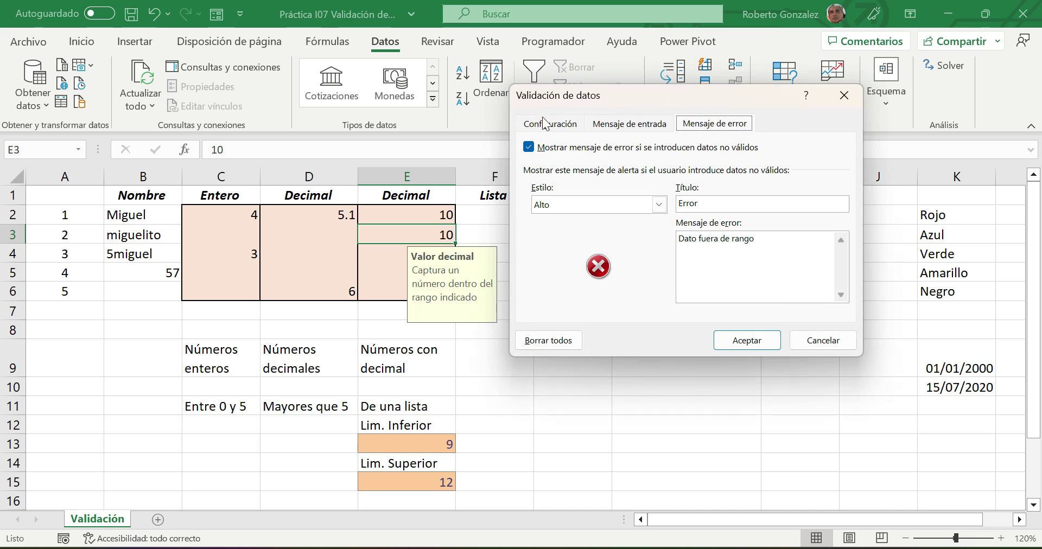
{"action": "left_click", "coordinate": [545, 124]}
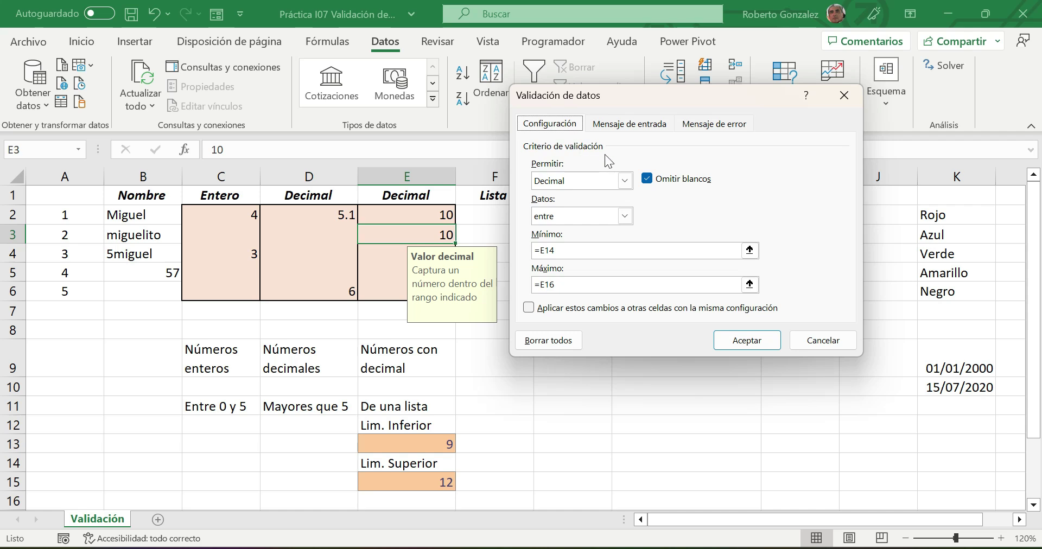
{"action": "left_click", "coordinate": [816, 341]}
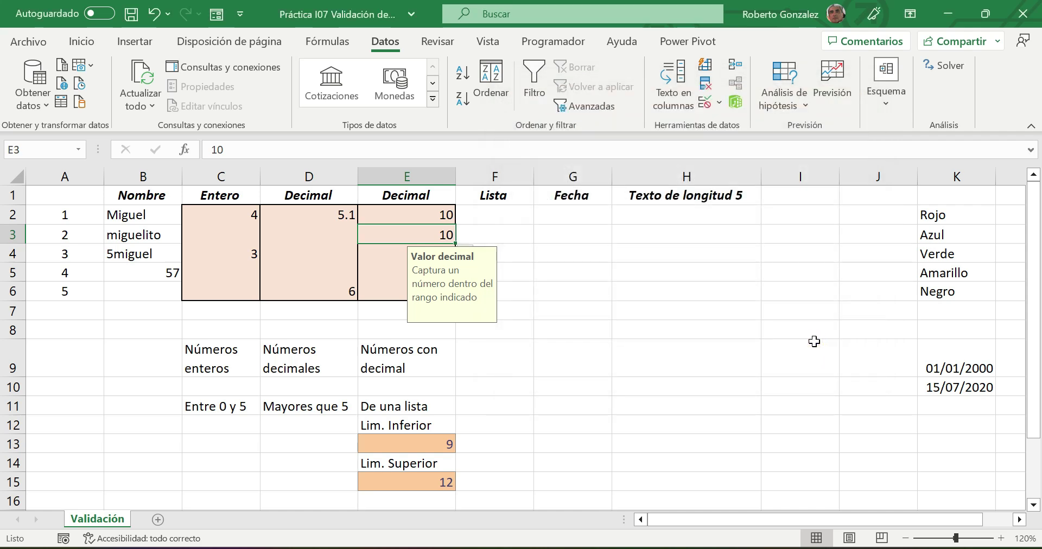
{"action": "key", "text": "ctrl+z"}
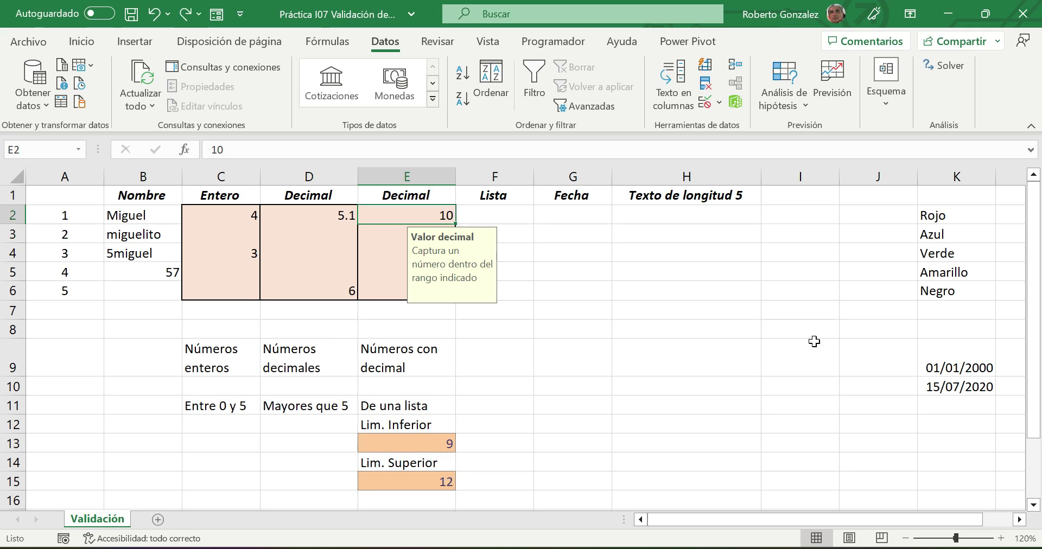
{"action": "left_click", "coordinate": [644, 285]}
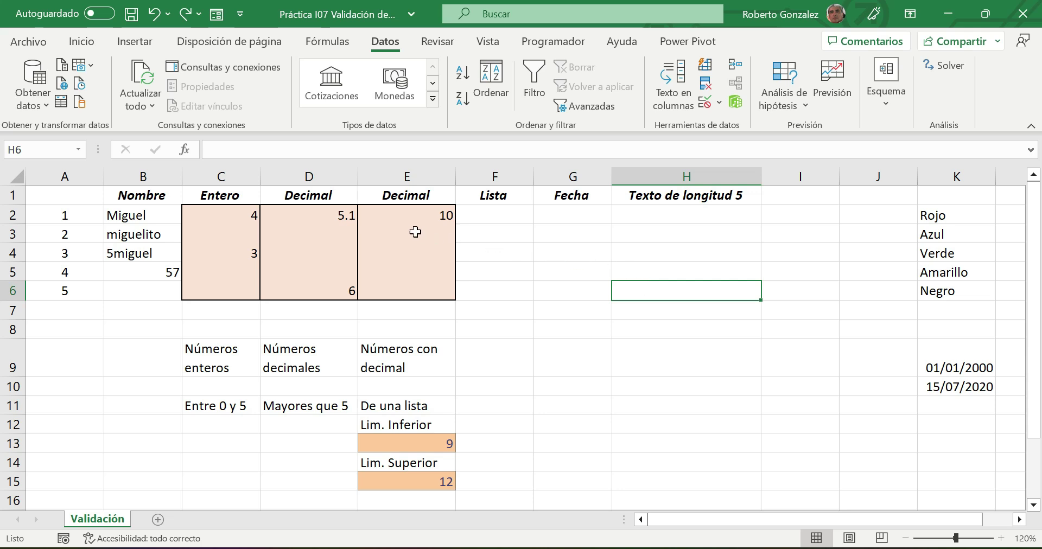
- Open Data Validation for the empty cells E3:E6 and expand the allowed types
{"action": "left_click_drag", "start_coordinate": [407, 235], "coordinate": [406, 286]}
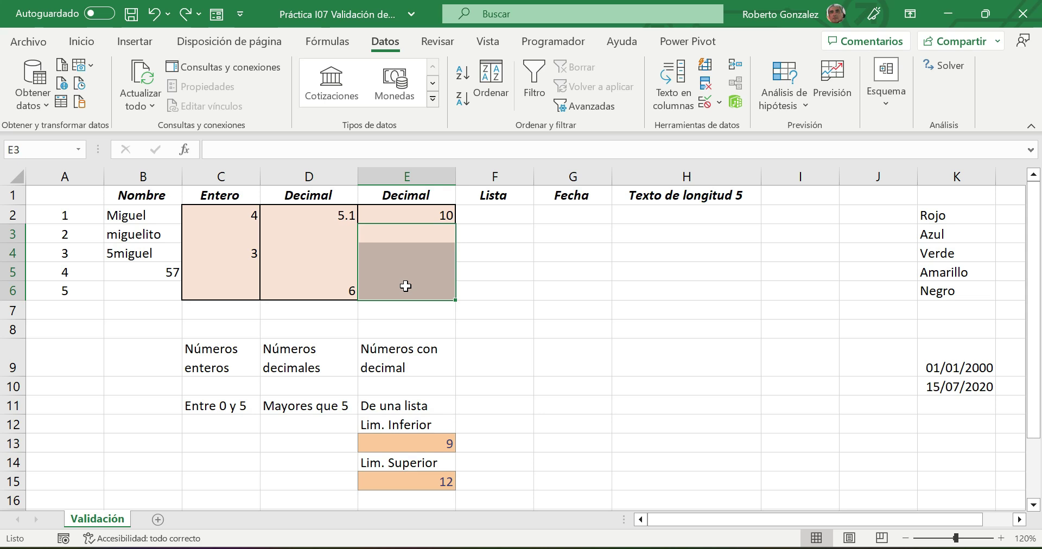
{"action": "left_click", "coordinate": [706, 105]}
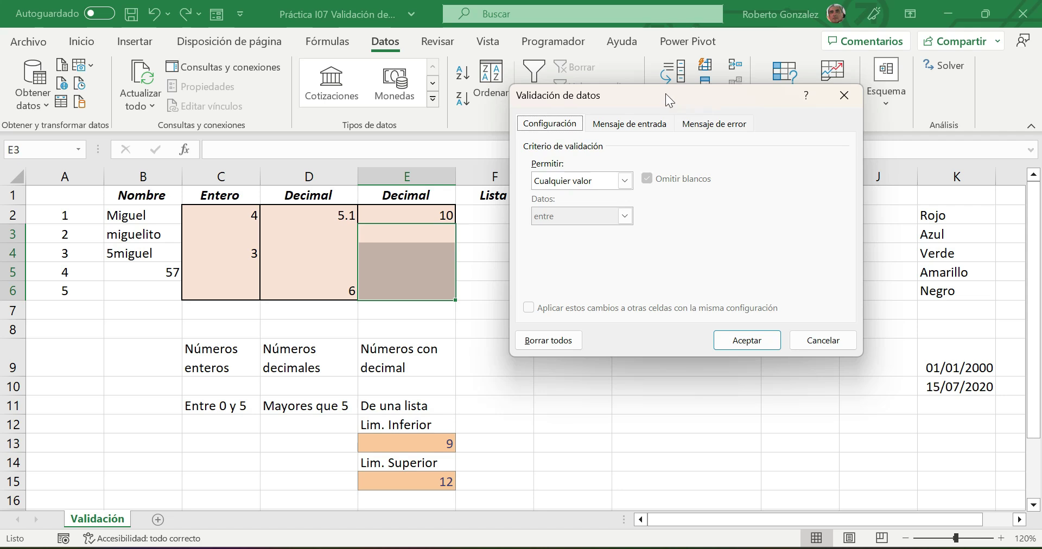
{"action": "left_click", "coordinate": [624, 180]}
- Allow Decimal with the minimum set to the absolute reference =$E$13
{"action": "left_click", "coordinate": [577, 219]}
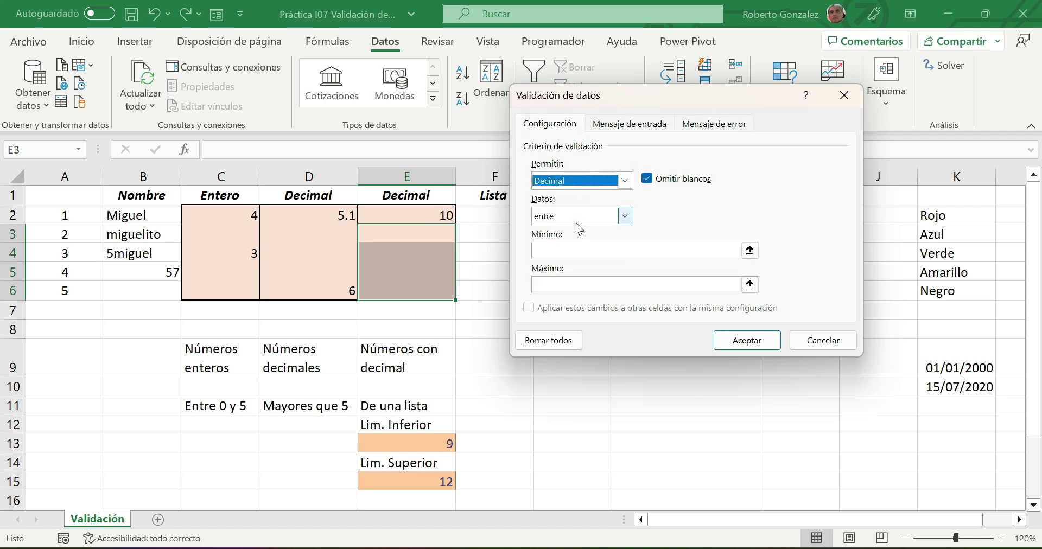
{"action": "left_click", "coordinate": [554, 252]}
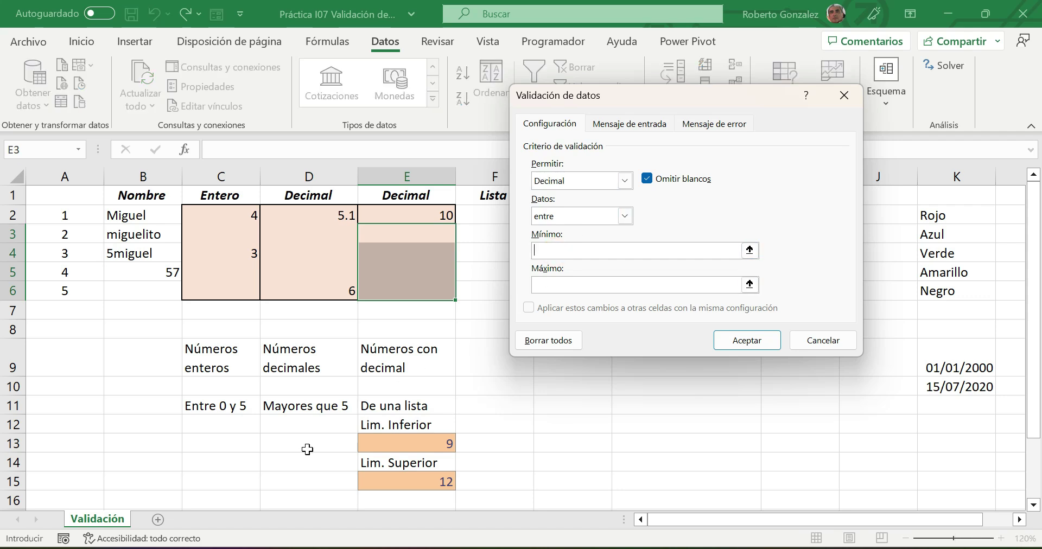
{"action": "left_click", "coordinate": [376, 444]}
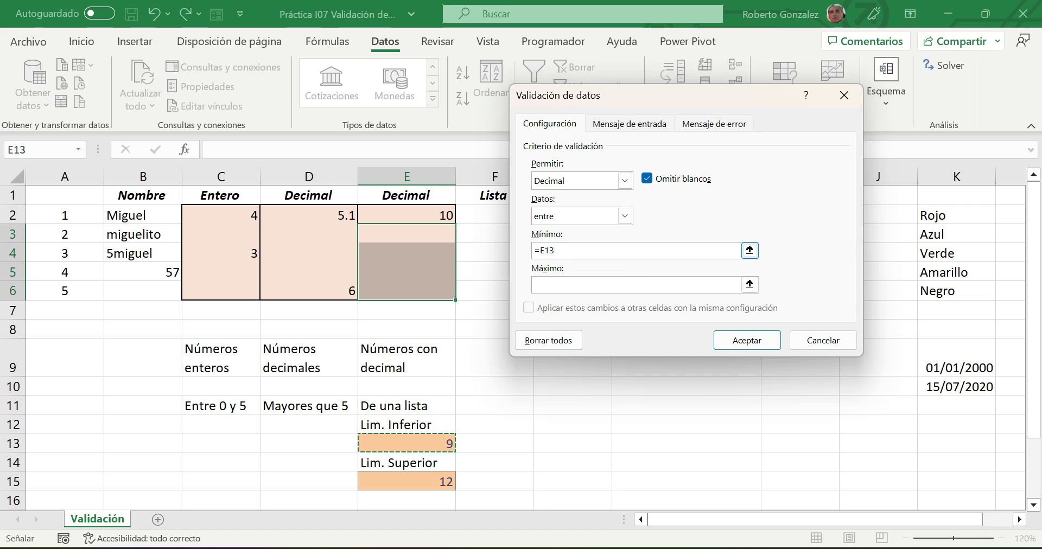
{"action": "left_click", "coordinate": [540, 250]}
{"action": "double_click", "coordinate": [544, 250]}
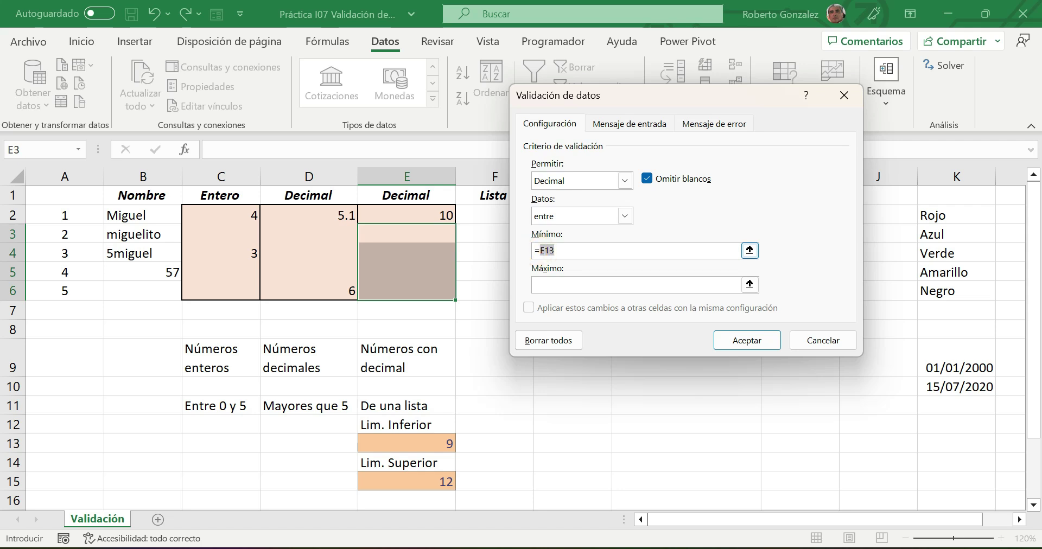
{"action": "key", "text": "F4"}
- Set the maximum to the absolute reference =$E$15
{"action": "left_click", "coordinate": [571, 285]}
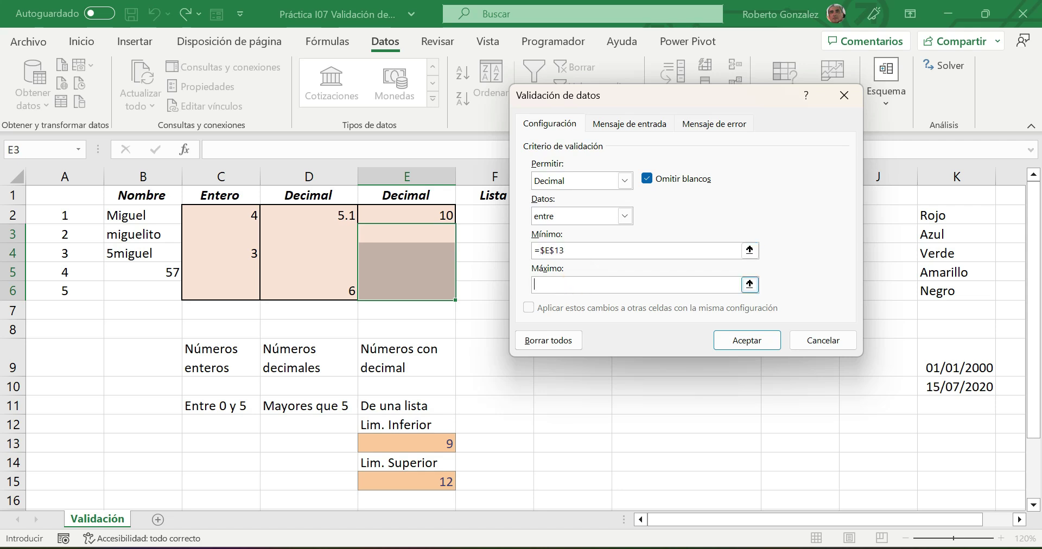
{"action": "type", "text": "="}
{"action": "left_click", "coordinate": [419, 478]}
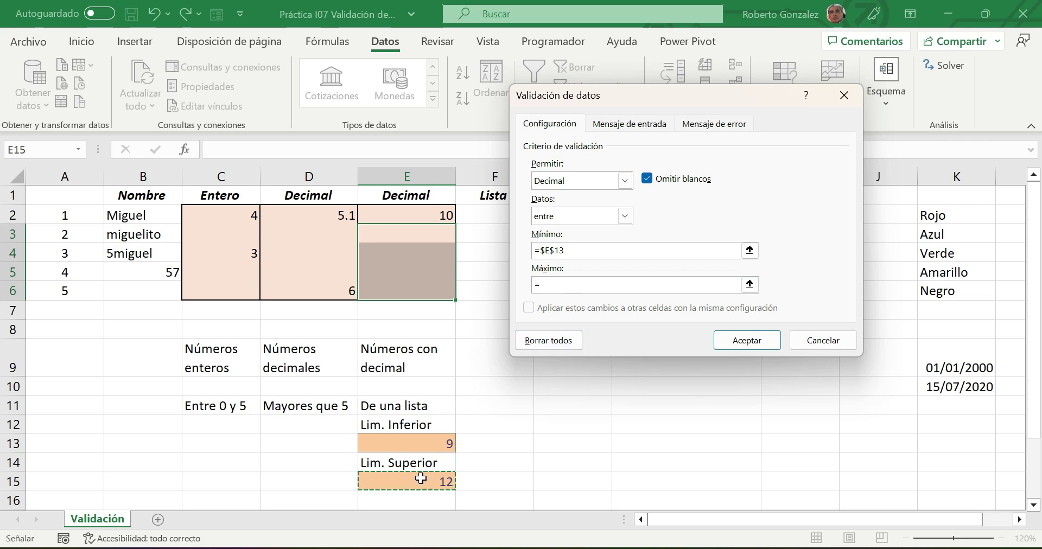
{"action": "double_click", "coordinate": [542, 283]}
{"action": "key", "text": "F4"}
{"action": "left_click", "coordinate": [585, 285]}
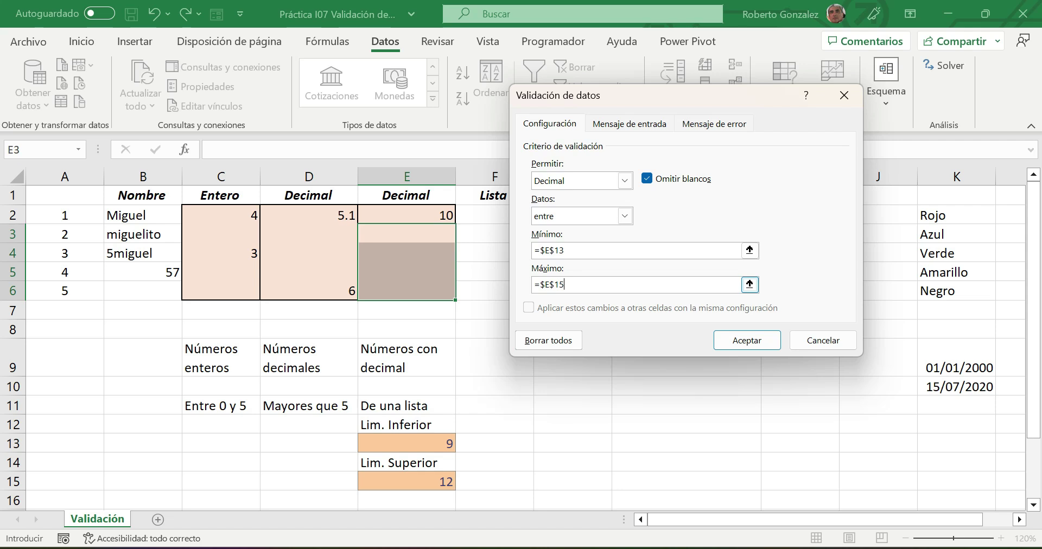
- Give the Decimal validation input title 'Valor decimal' and message 'Captura un número dentro del rango indicado'
{"action": "left_click", "coordinate": [630, 124]}
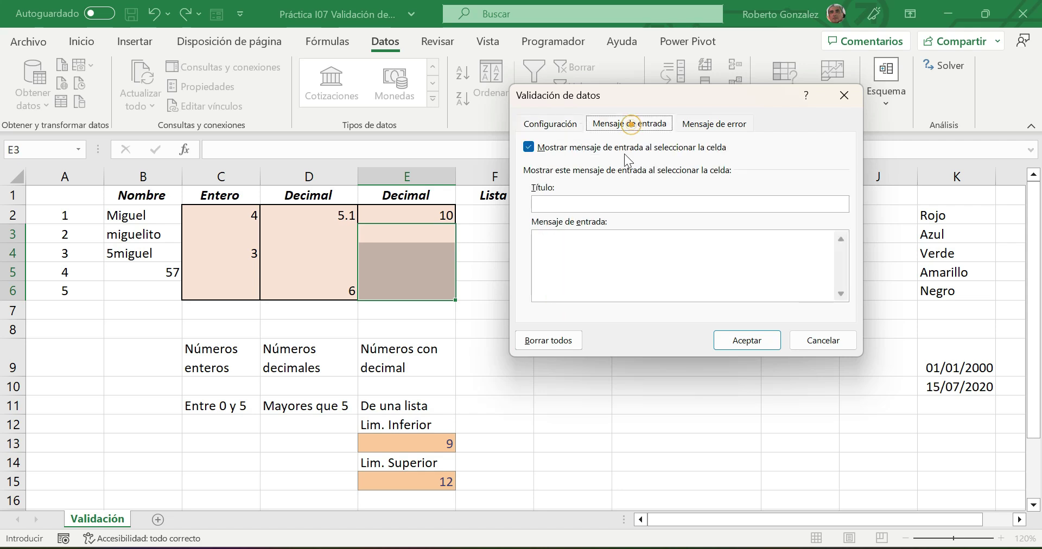
{"action": "left_click", "coordinate": [609, 205]}
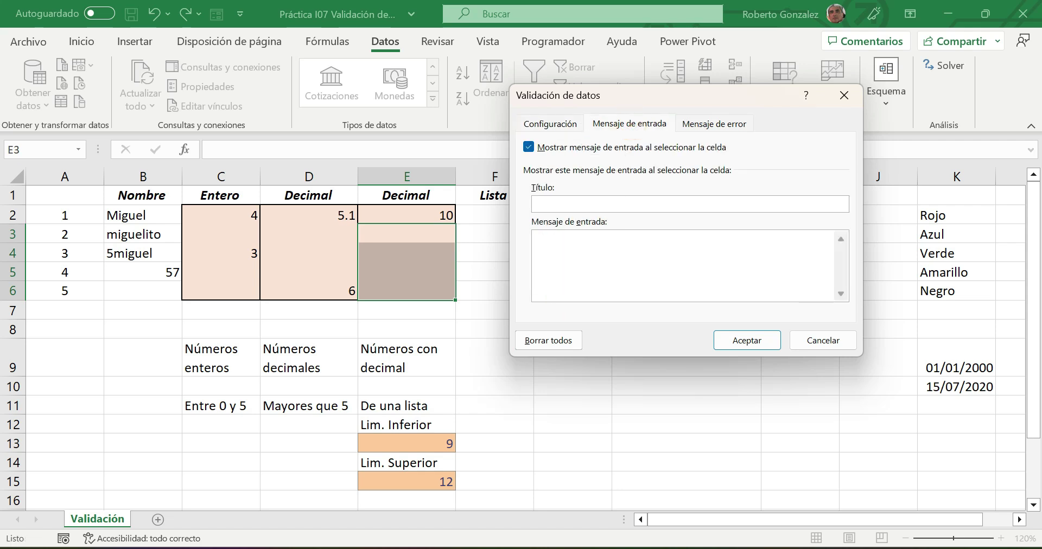
{"action": "type", "text": "Valor decimal"}
{"action": "left_click", "coordinate": [594, 247]}
{"action": "type", "text": "Captura un"}
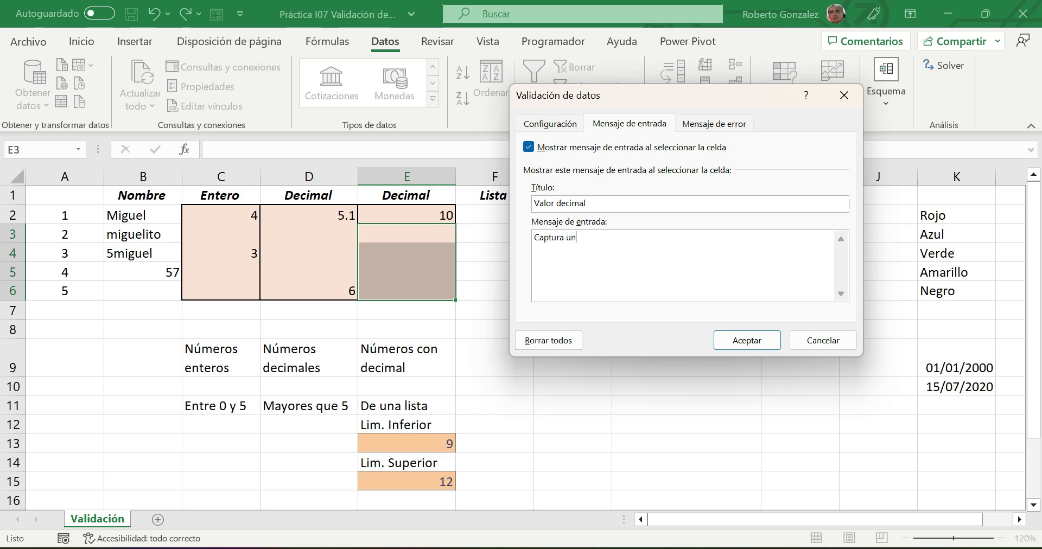
{"action": "type", "text": " número dentro del rango indicado"}
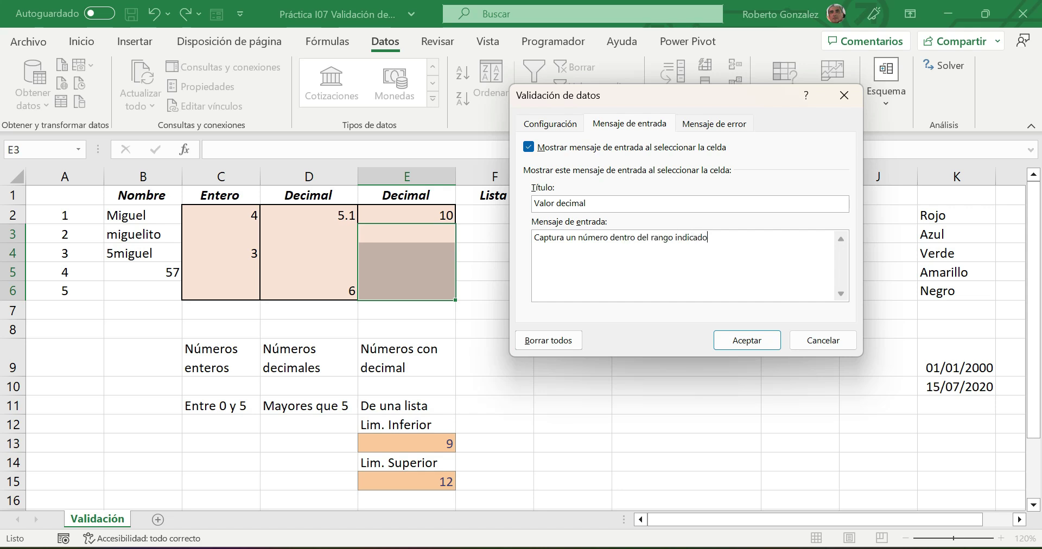
{"action": "left_click", "coordinate": [709, 126]}
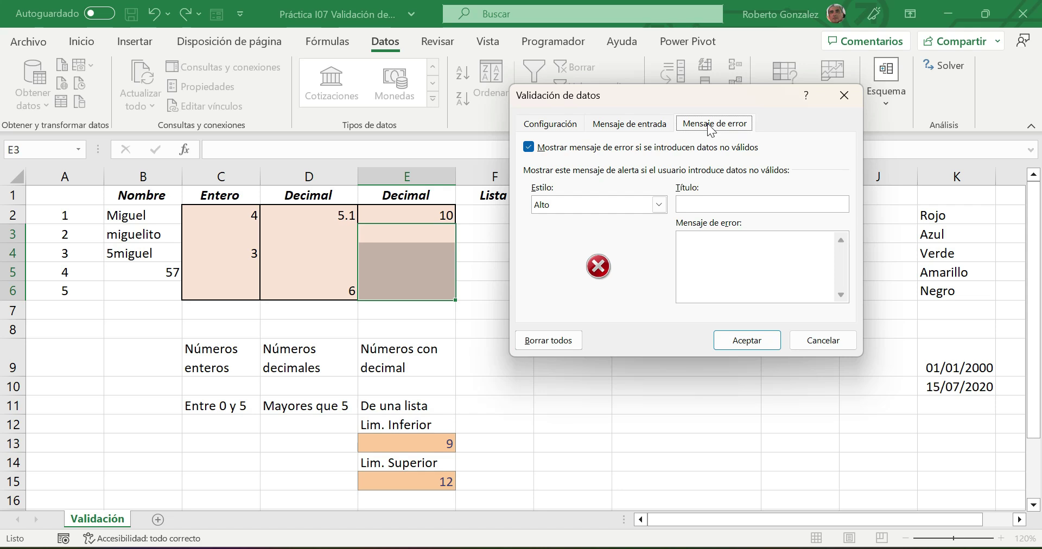
- Set an Advertencia error alert titled 'Aviso' saying 'Número esta fuera del rango' and apply the validation
{"action": "left_click", "coordinate": [659, 204]}
{"action": "left_click", "coordinate": [595, 232]}
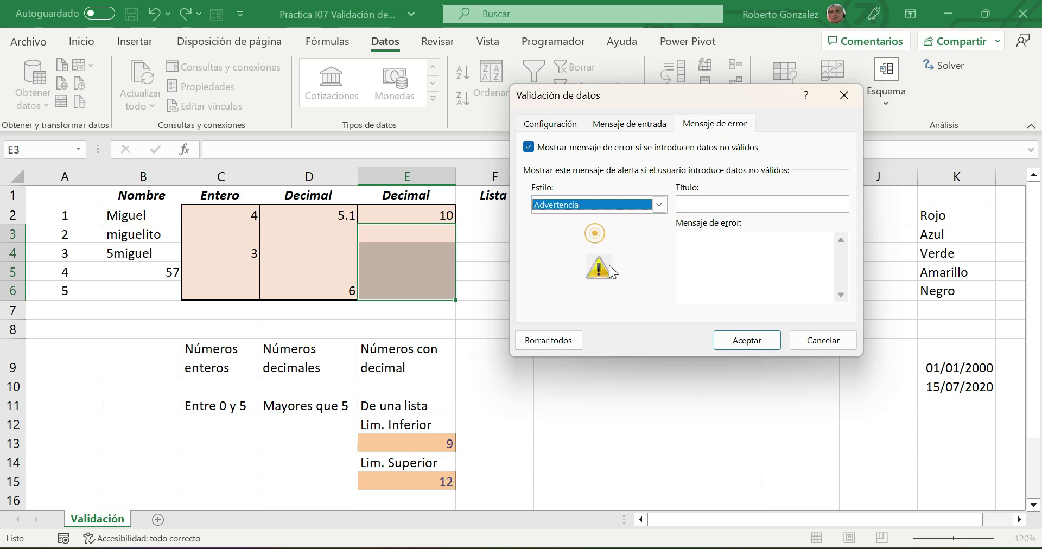
{"action": "left_click", "coordinate": [705, 204]}
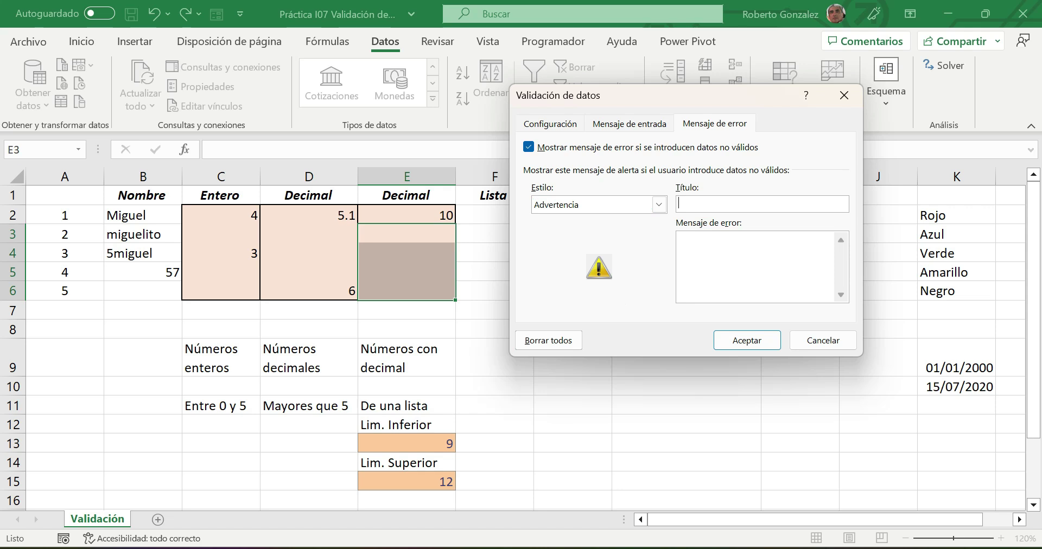
{"action": "type", "text": "Aviso"}
{"action": "left_click", "coordinate": [713, 259]}
{"action": "type", "text": "Número esta fuera del re"}
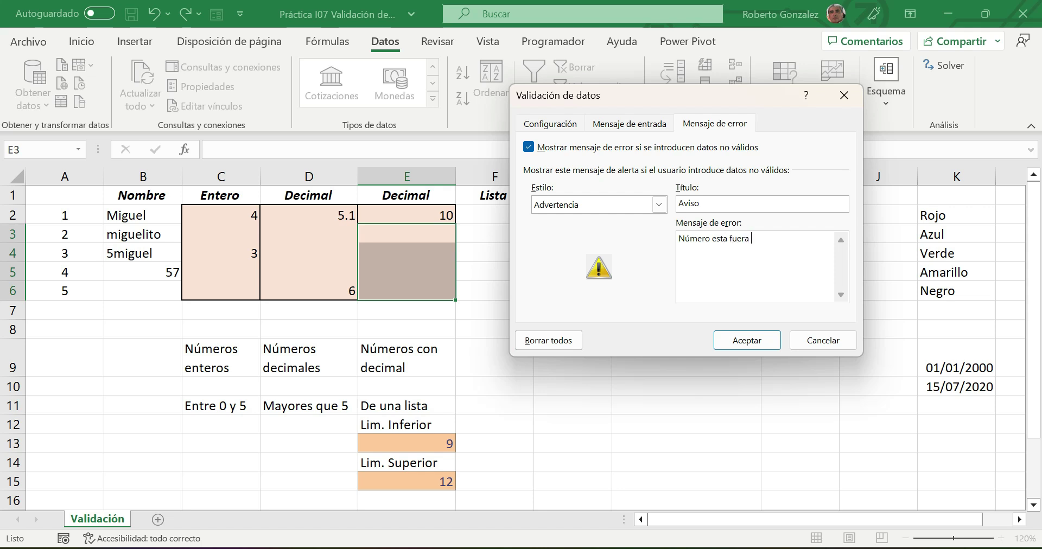
{"action": "key", "text": "BackSpace"}
{"action": "type", "text": "ango"}
{"action": "left_click", "coordinate": [747, 341]}
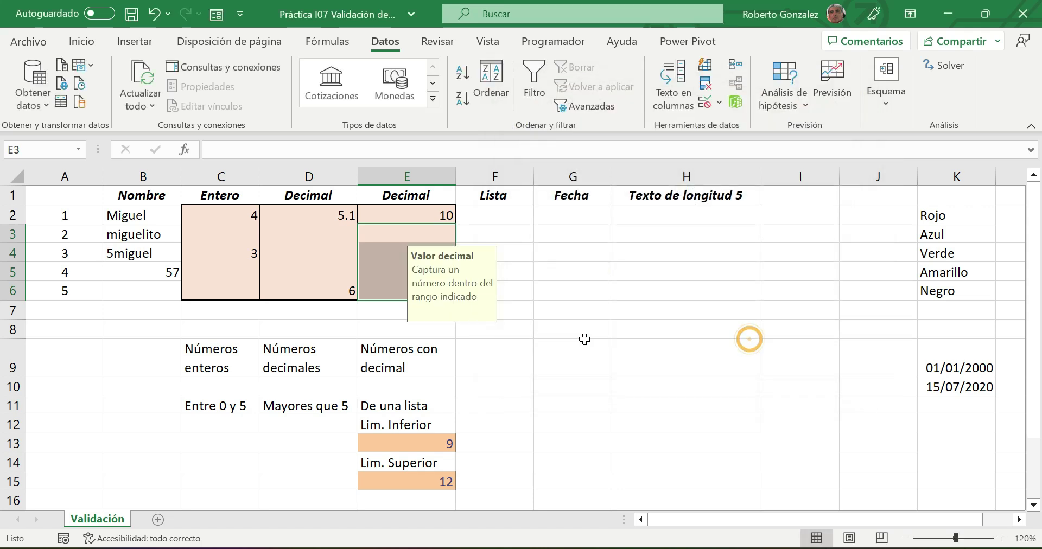
- Enter 9 in E4 and 8 in E5, keeping 8 after the out-of-range warning
{"action": "left_click", "coordinate": [583, 340]}
{"action": "left_click", "coordinate": [432, 255]}
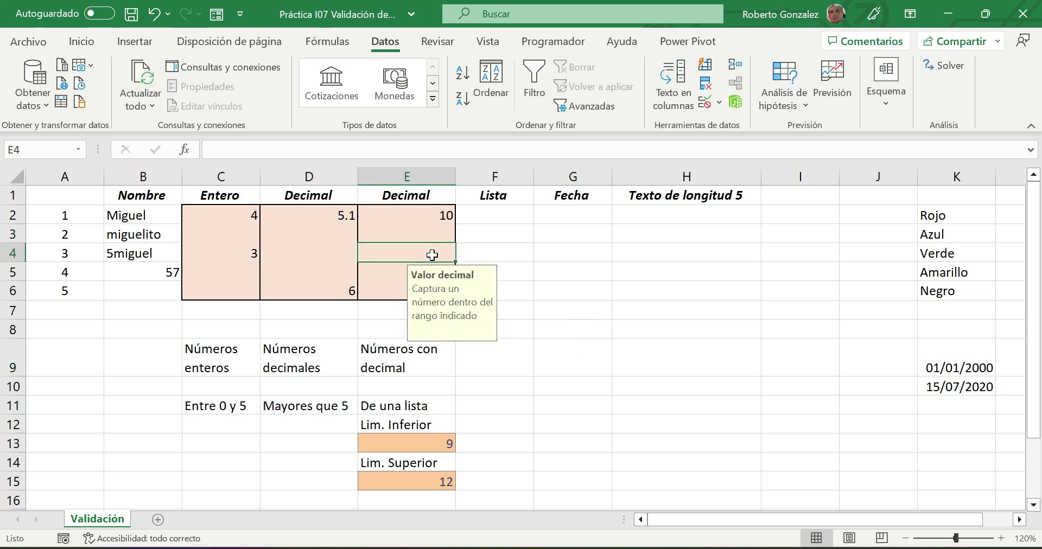
{"action": "type", "text": "9"}
{"action": "key", "text": "Return"}
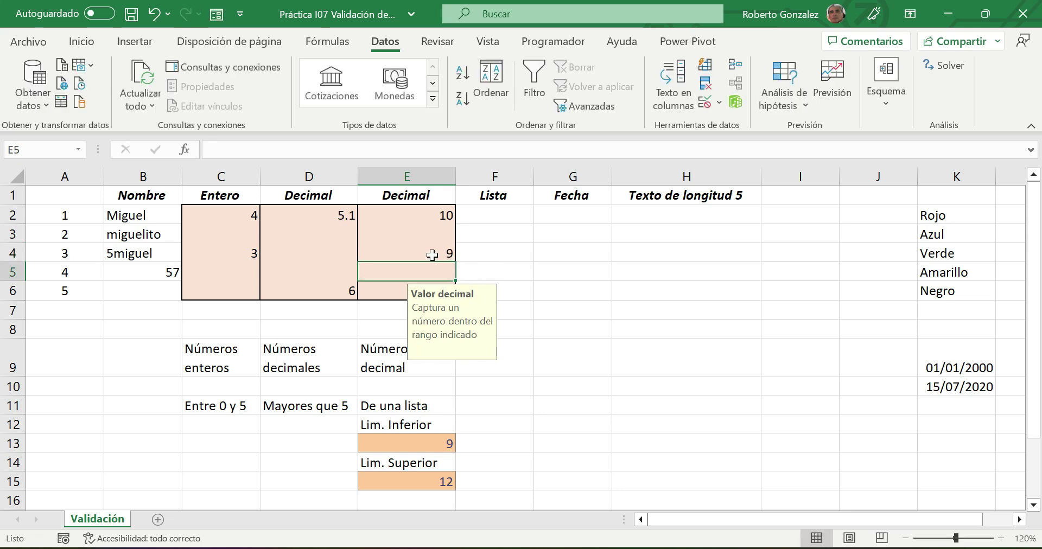
{"action": "type", "text": "8"}
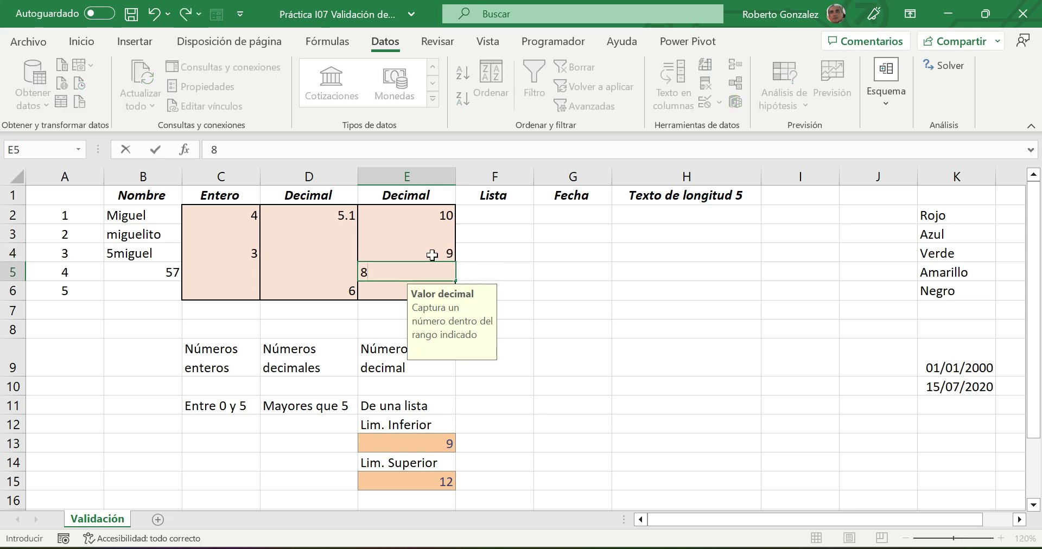
{"action": "key", "text": "Return"}
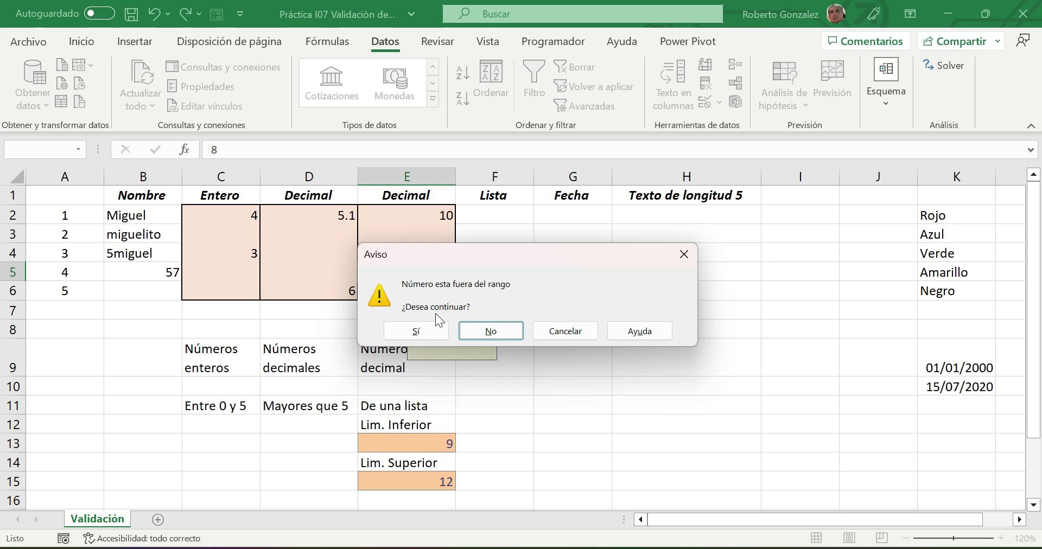
{"action": "left_click", "coordinate": [419, 330]}
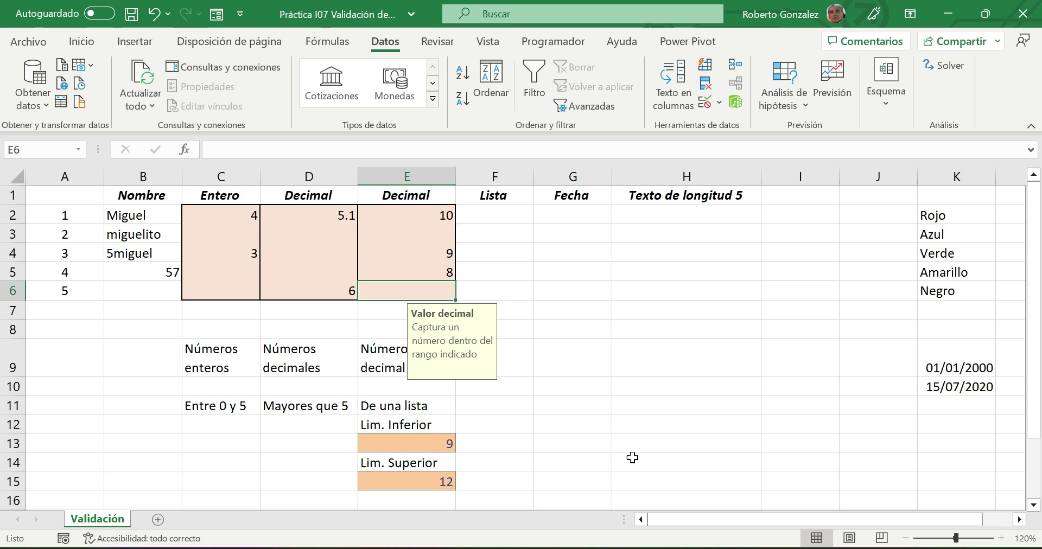
{"action": "left_click", "coordinate": [438, 481]}
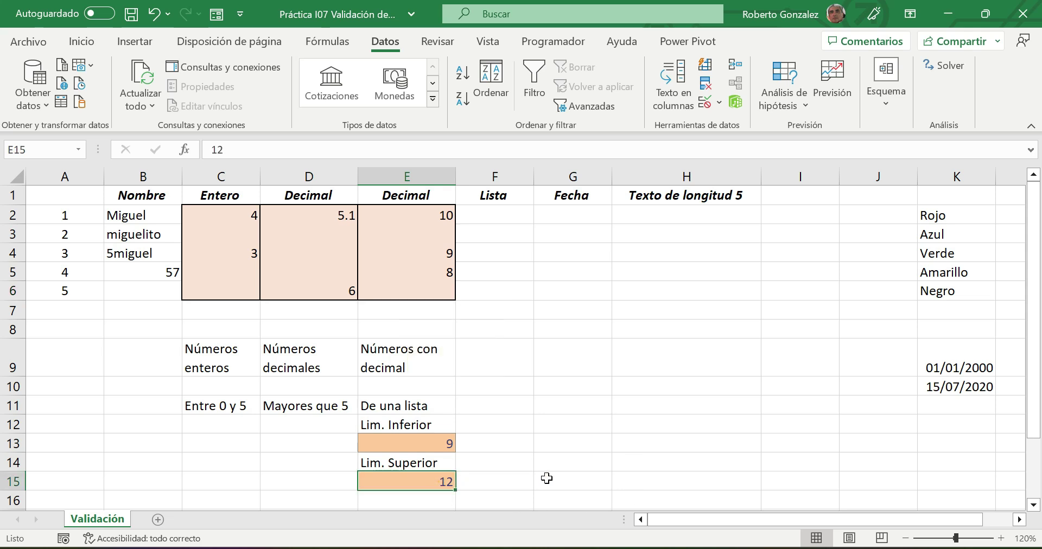
- Change the upper limit in E15 to 15 and enter 14 in E6
{"action": "type", "text": "15"}
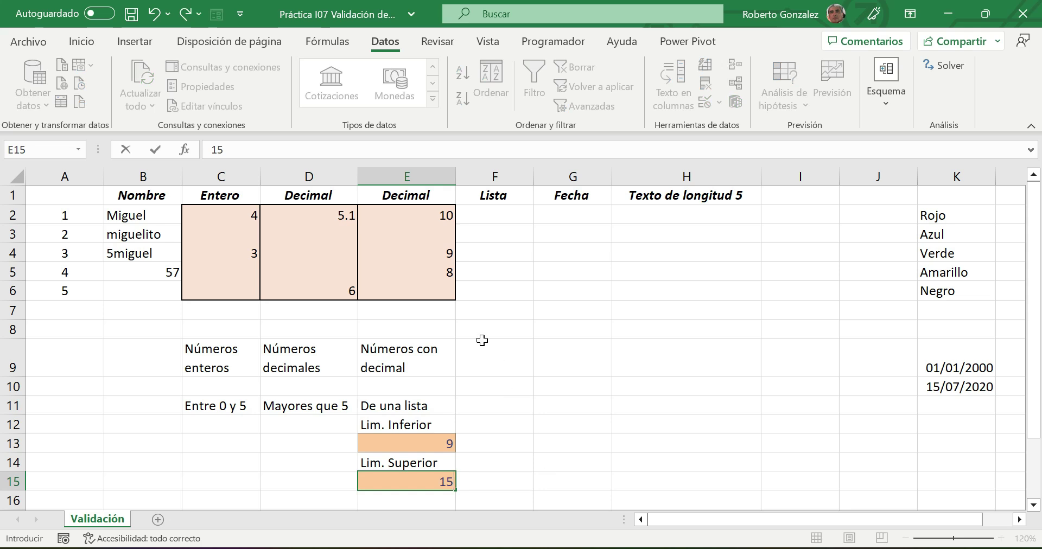
{"action": "left_click", "coordinate": [437, 290]}
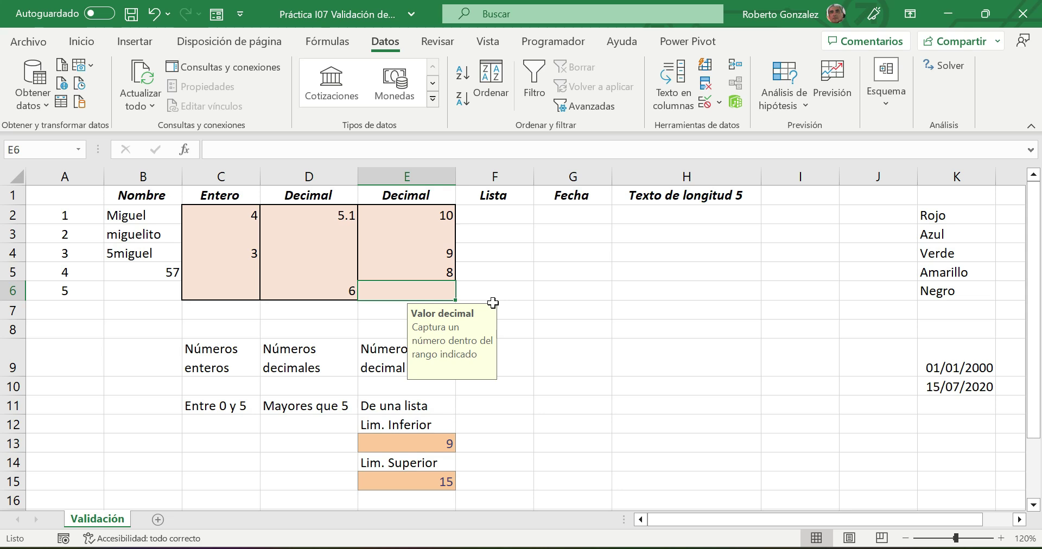
{"action": "type", "text": "14"}
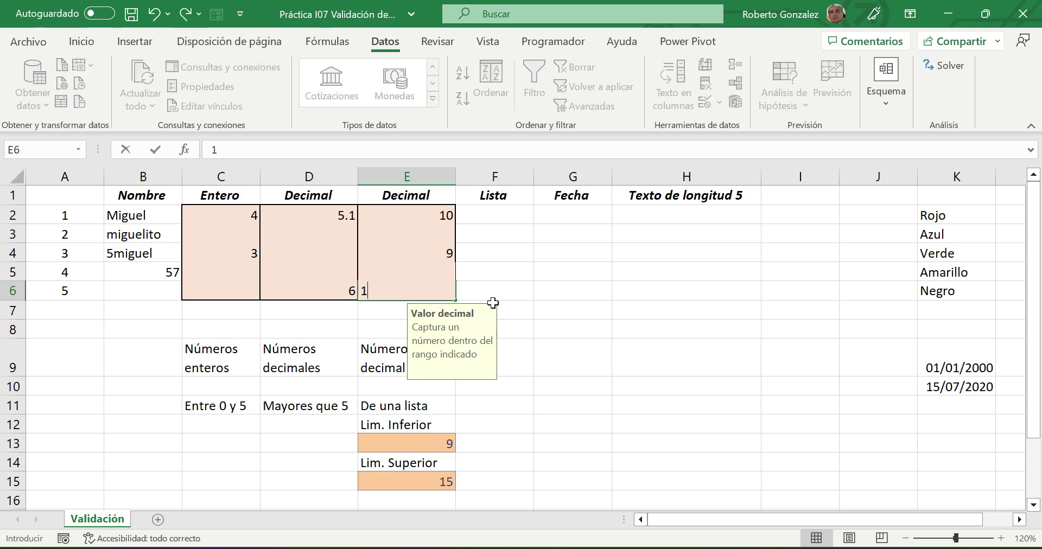
{"action": "key", "text": "Return"}
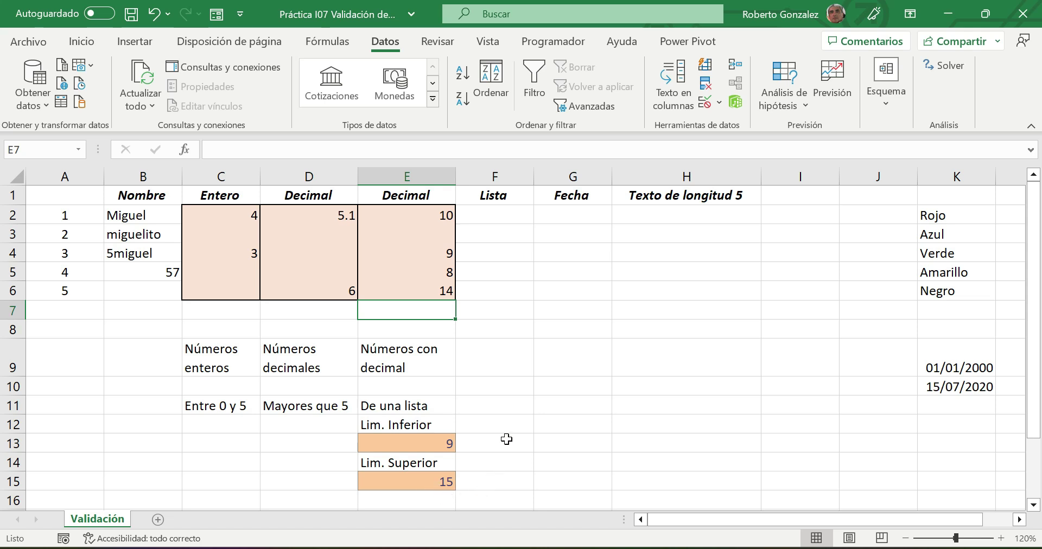
{"action": "left_click", "coordinate": [513, 405]}
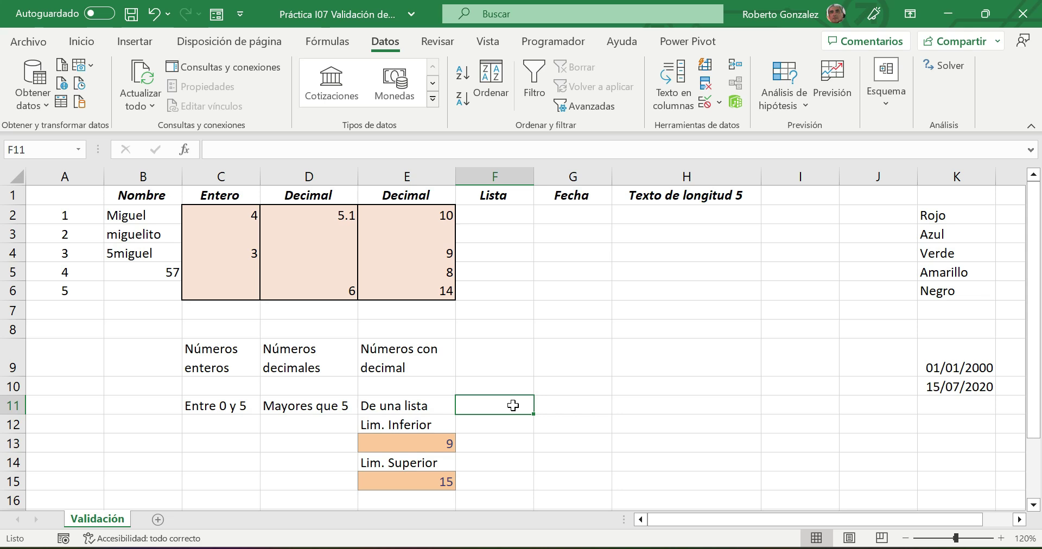
- Fill the Lista cells F2:F6 with the same pink as the table
{"action": "left_click", "coordinate": [489, 215]}
{"action": "left_click_drag", "start_coordinate": [489, 215], "coordinate": [496, 291]}
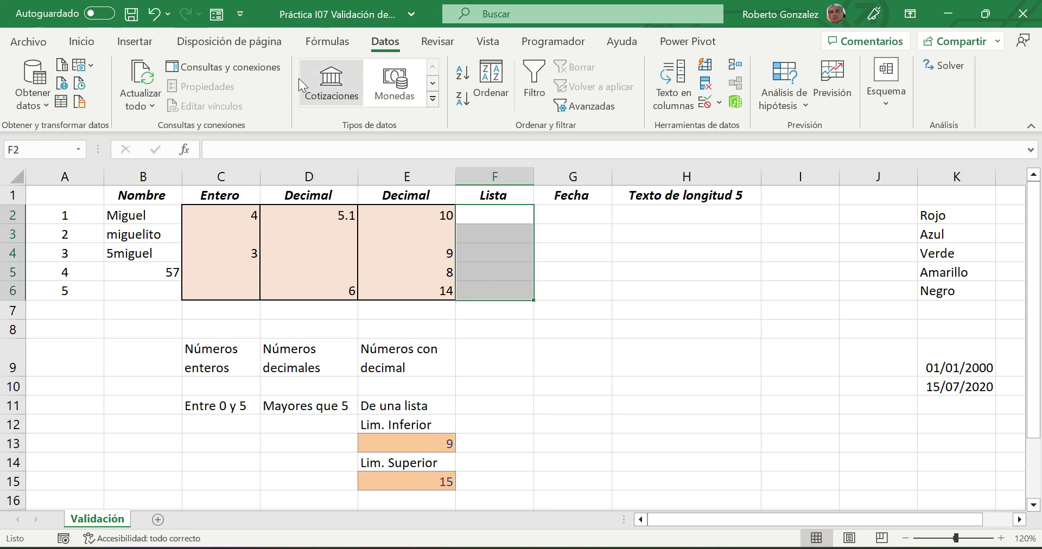
{"action": "left_click", "coordinate": [81, 41]}
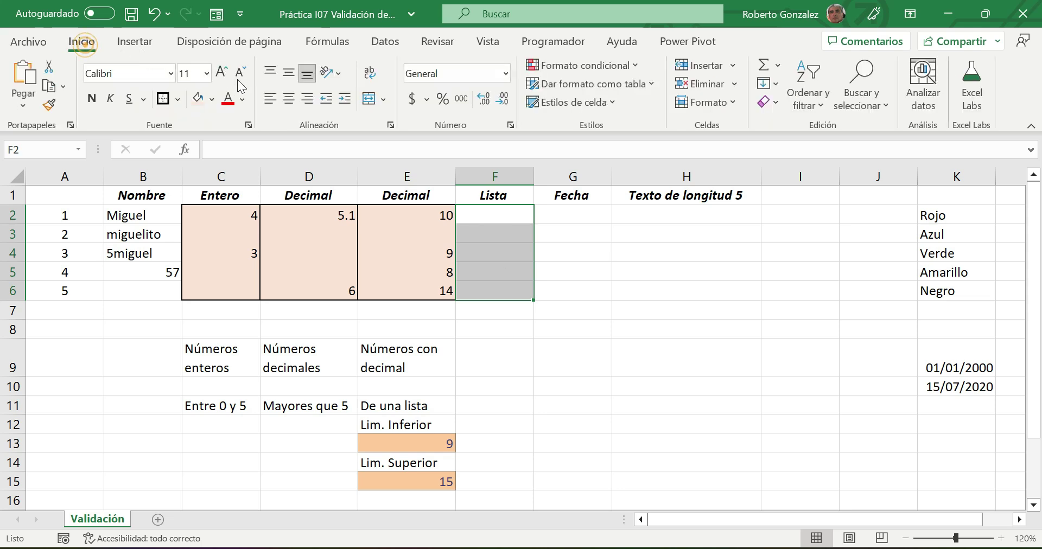
{"action": "left_click", "coordinate": [198, 99]}
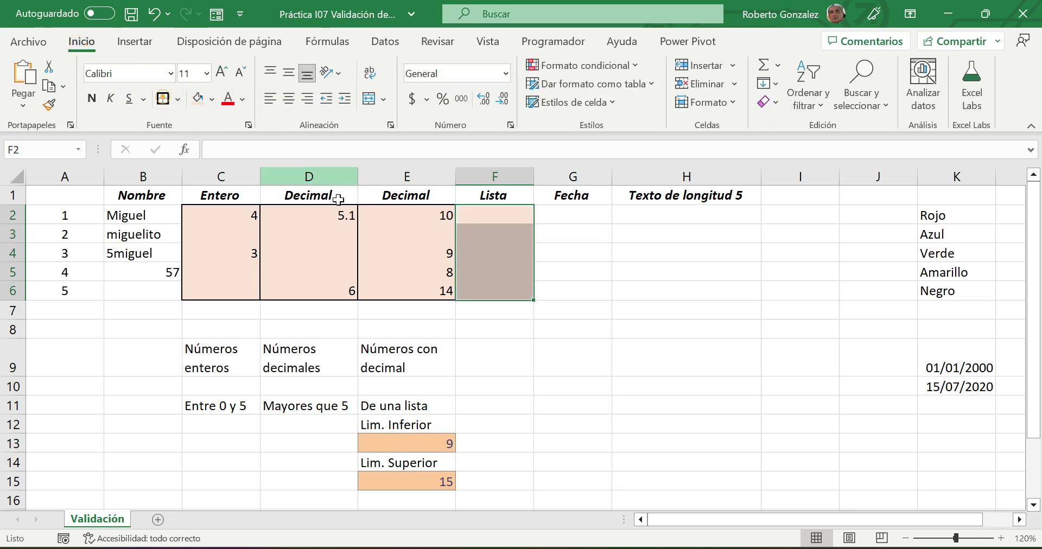
{"action": "left_click", "coordinate": [490, 213]}
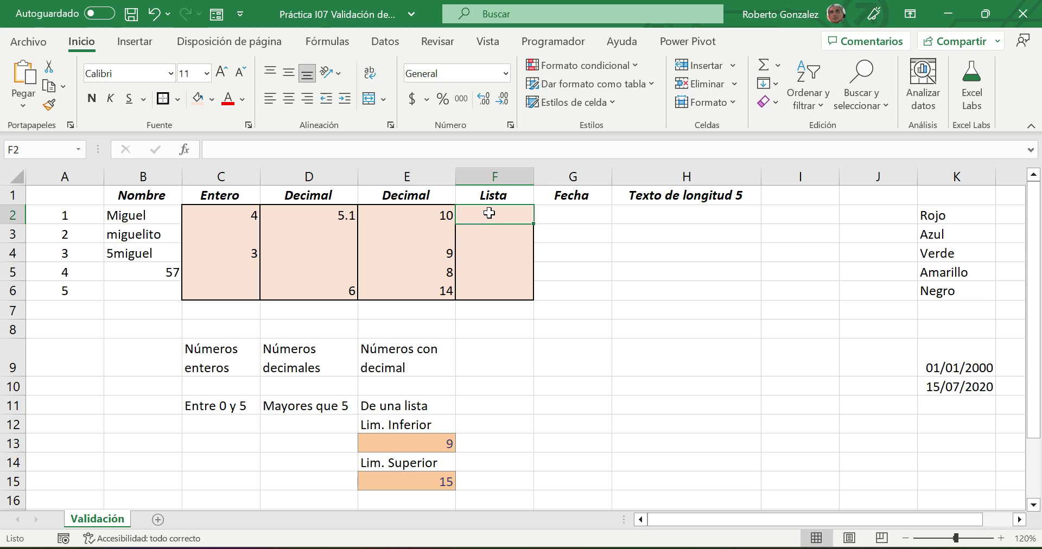
- Check the colour list K2:K6 and the Decimal test values, then view E3's input message
{"action": "left_click_drag", "start_coordinate": [935, 215], "coordinate": [949, 292]}
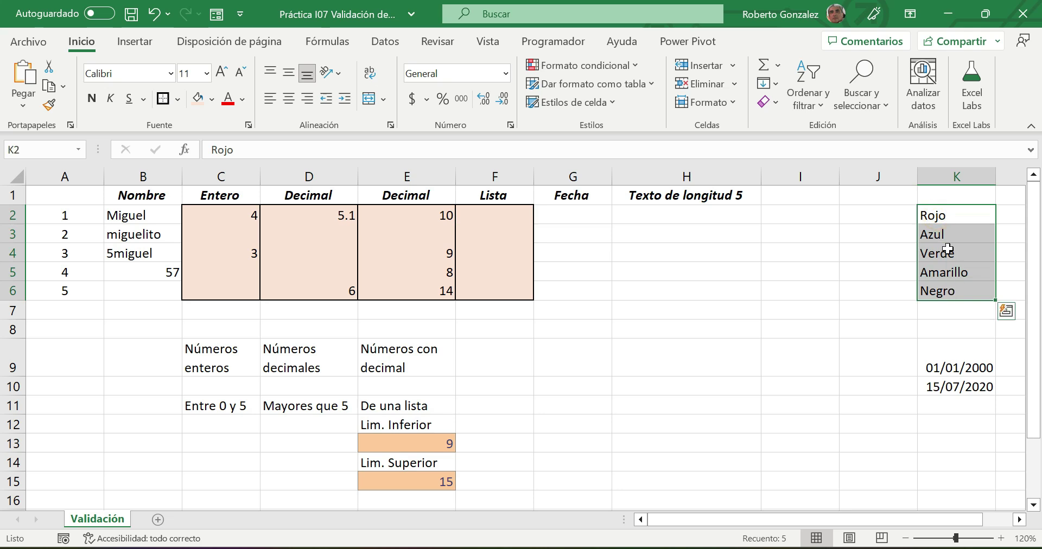
{"action": "left_click", "coordinate": [473, 213]}
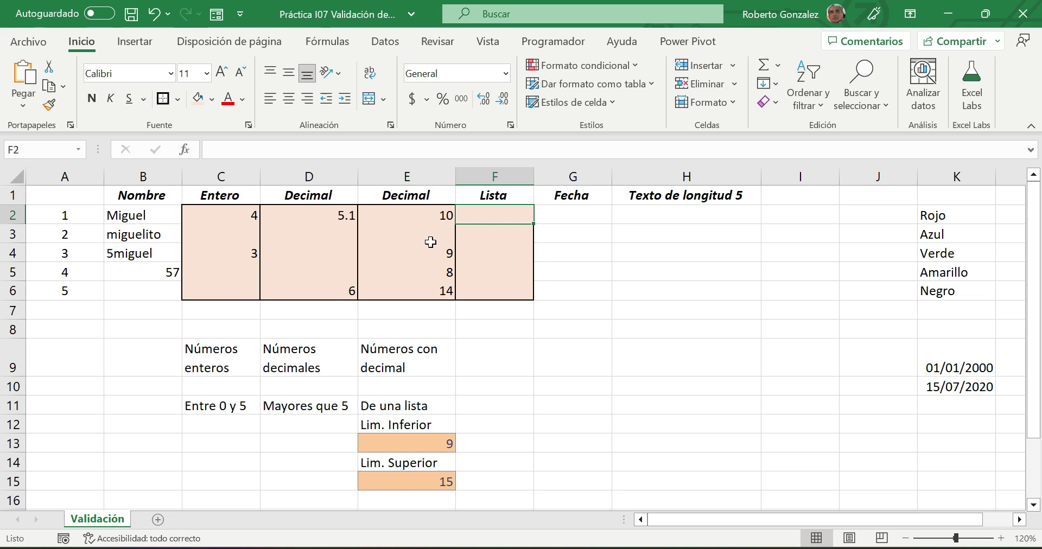
{"action": "left_click", "coordinate": [434, 283]}
{"action": "left_click_drag", "start_coordinate": [435, 282], "coordinate": [426, 253]}
{"action": "key", "text": "Delete"}
{"action": "left_click", "coordinate": [420, 234]}
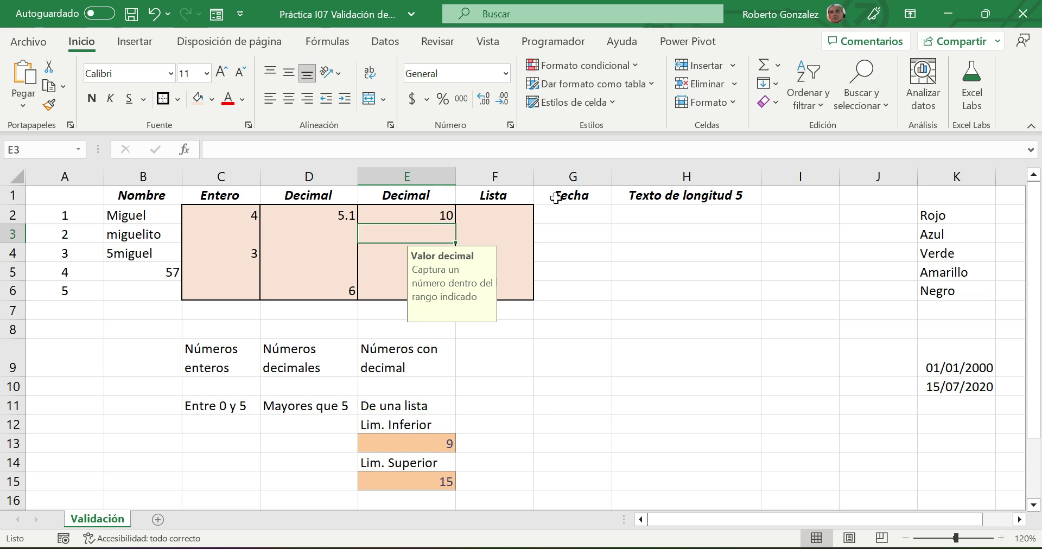
{"action": "left_click", "coordinate": [493, 219]}
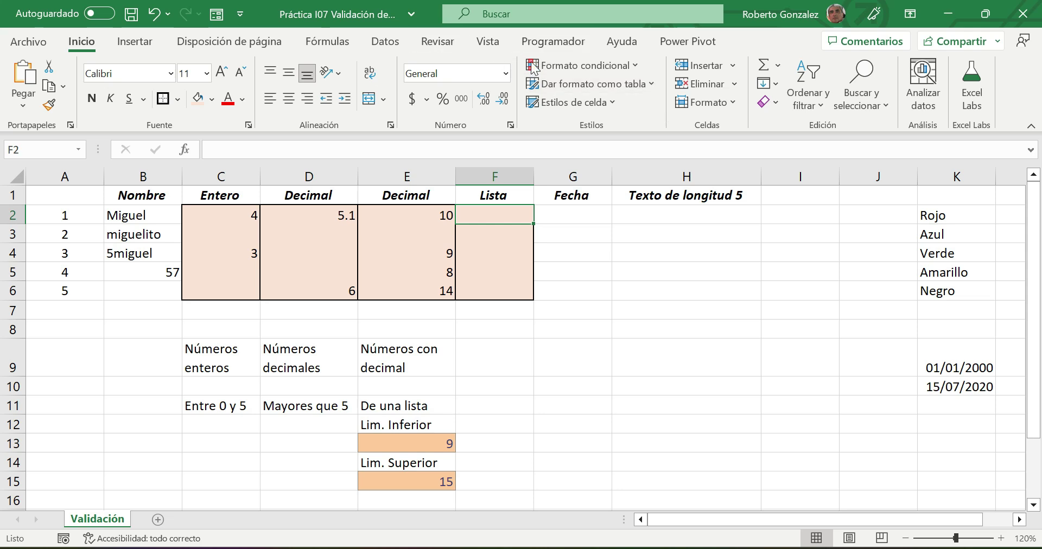
{"action": "left_click", "coordinate": [385, 42]}
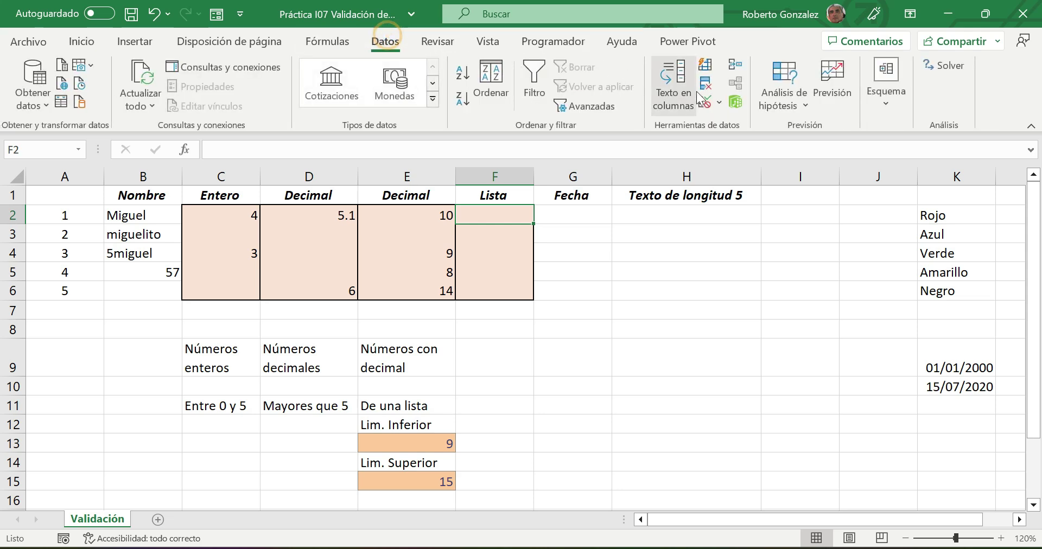
- Set the Lista cells' validation to allow a List with source =$K$2:$K$6
{"action": "left_click", "coordinate": [705, 102]}
{"action": "left_click", "coordinate": [556, 124]}
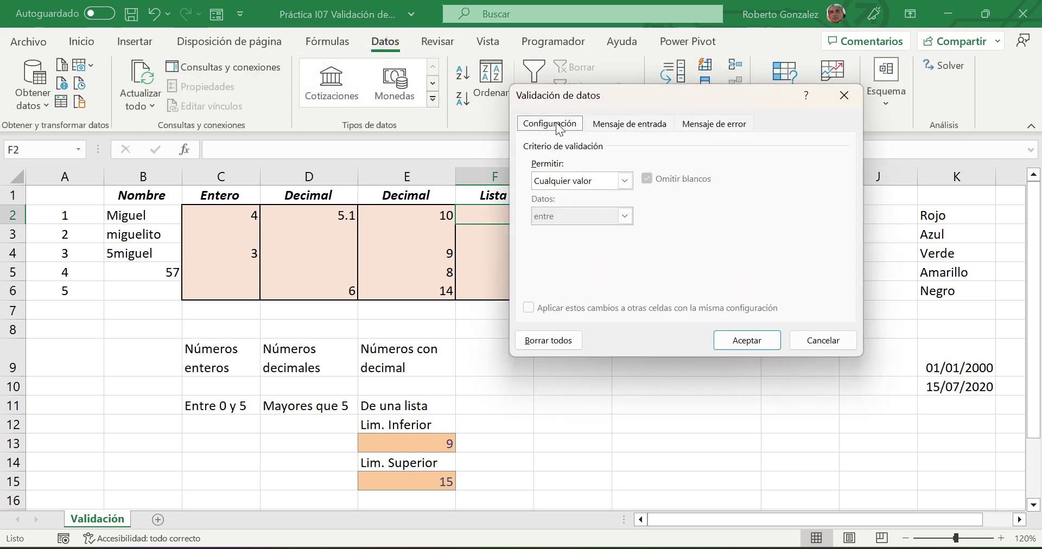
{"action": "left_click", "coordinate": [625, 180]}
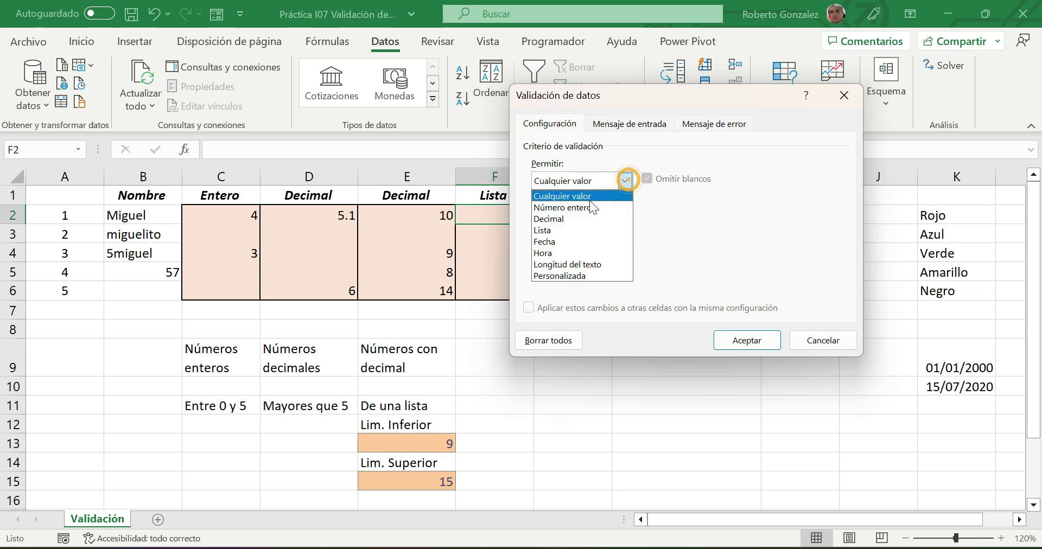
{"action": "left_click", "coordinate": [555, 231]}
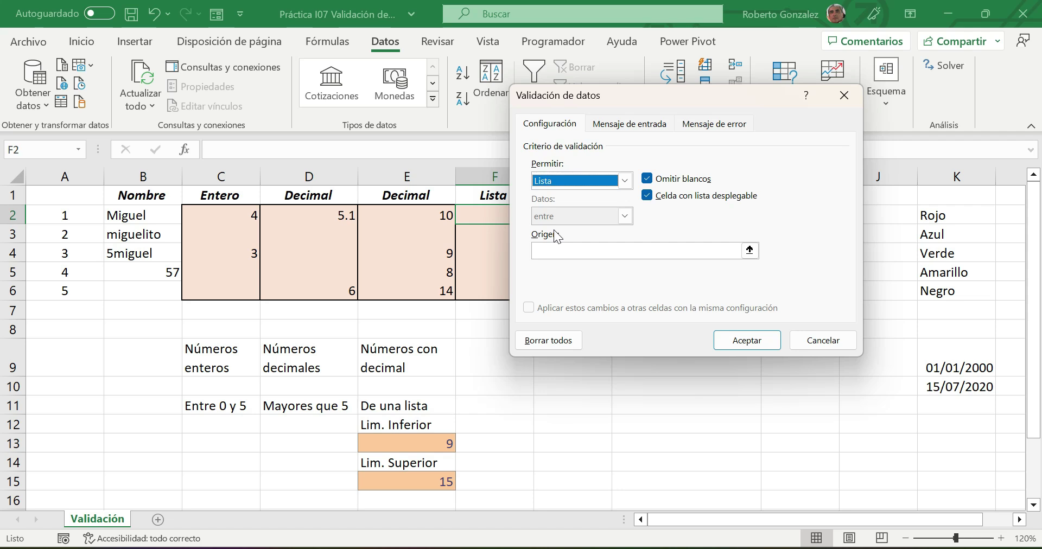
{"action": "left_click", "coordinate": [624, 251]}
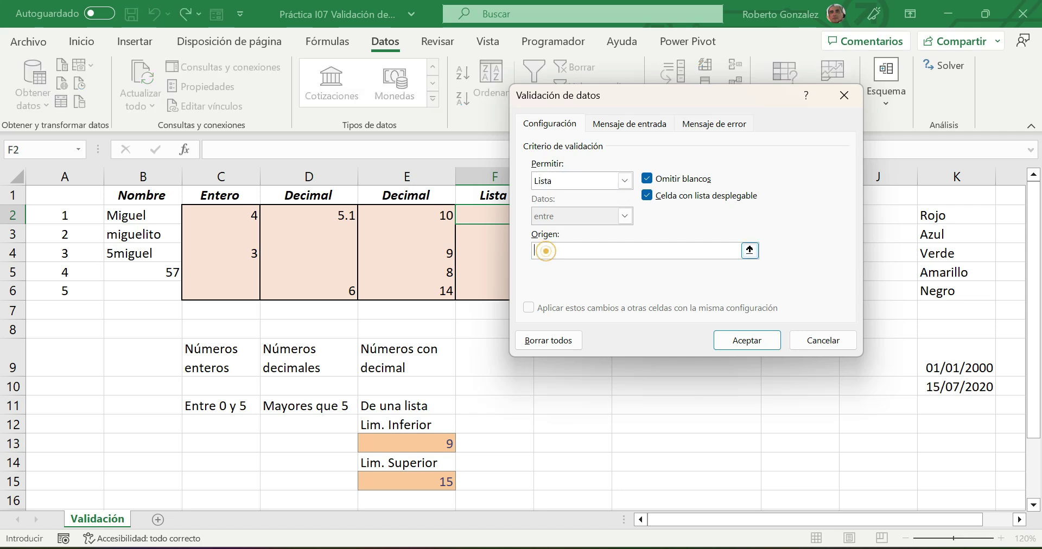
{"action": "left_click_drag", "start_coordinate": [675, 96], "coordinate": [312, 90]}
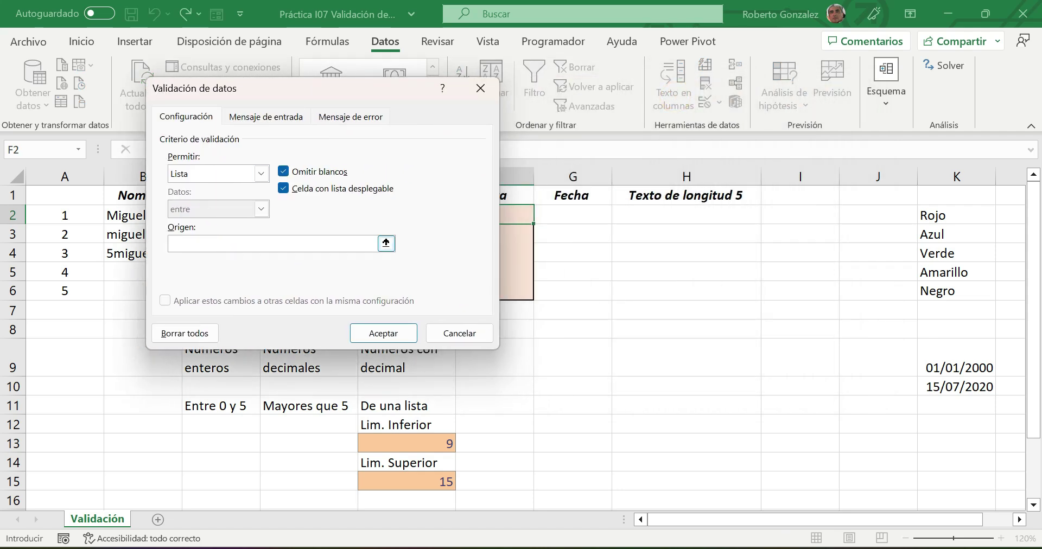
{"action": "left_click_drag", "start_coordinate": [933, 215], "coordinate": [946, 290]}
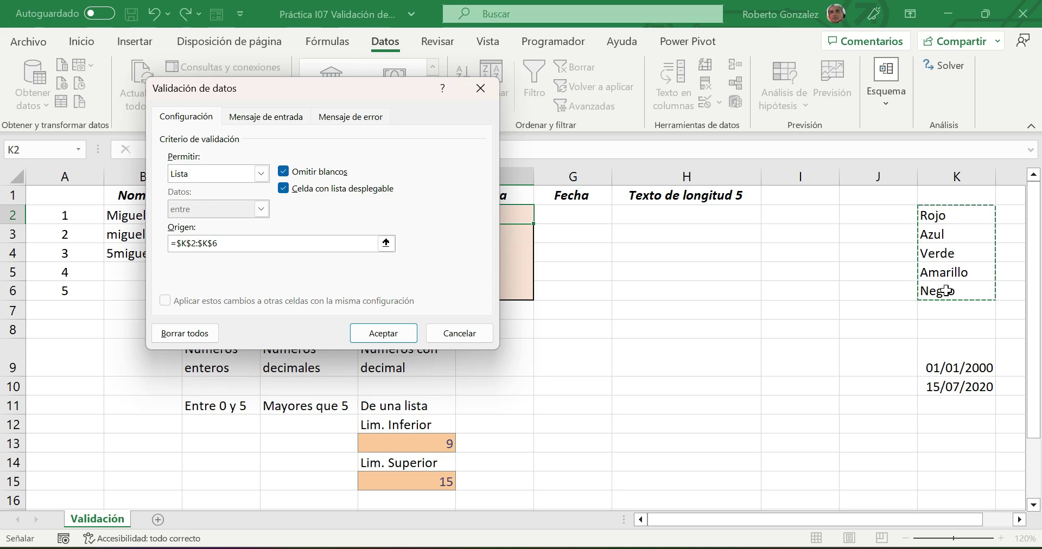
- Add an input message titled 'Color' asking which car colour the company will provide, and confirm
{"action": "left_click", "coordinate": [296, 118]}
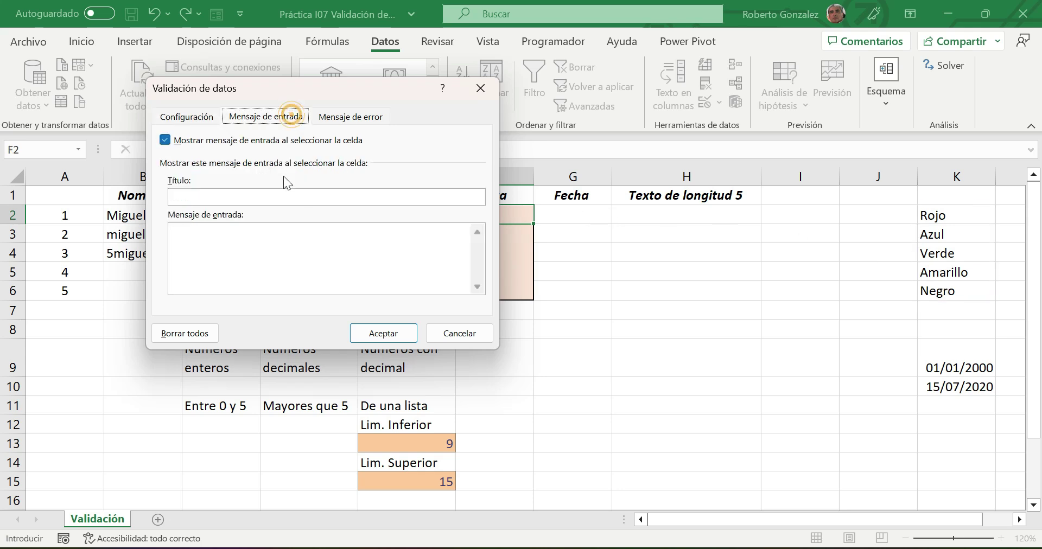
{"action": "left_click", "coordinate": [270, 199]}
{"action": "type", "text": "Co"}
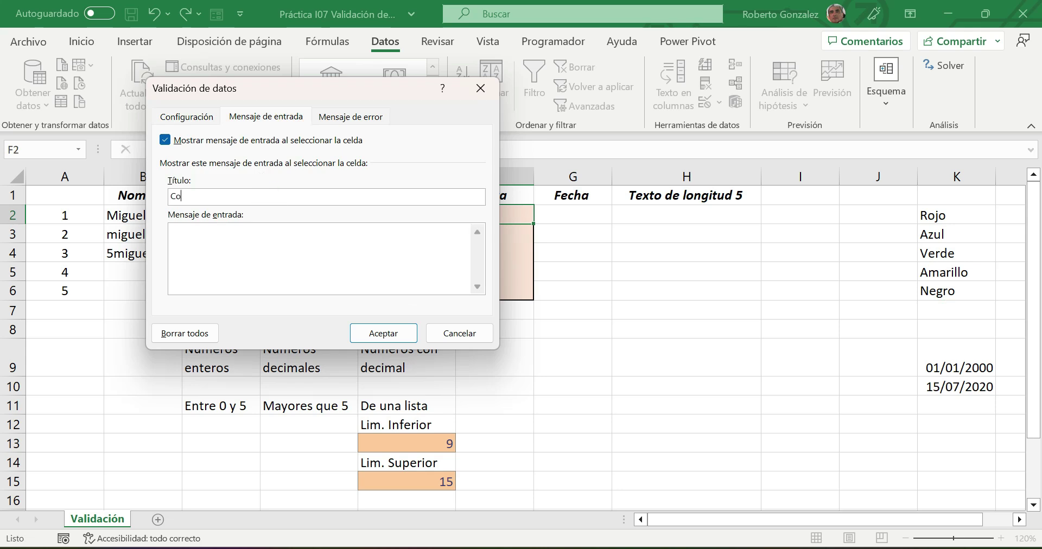
{"action": "type", "text": "lor"}
{"action": "left_click", "coordinate": [255, 234]}
{"action": "type", "text": "Selecciona el color que"}
{"action": "key", "text": "BackSpace"}
{"action": "key", "text": "BackSpace"}
{"action": "key", "text": "BackSpace"}
{"action": "key", "text": "BackSpace"}
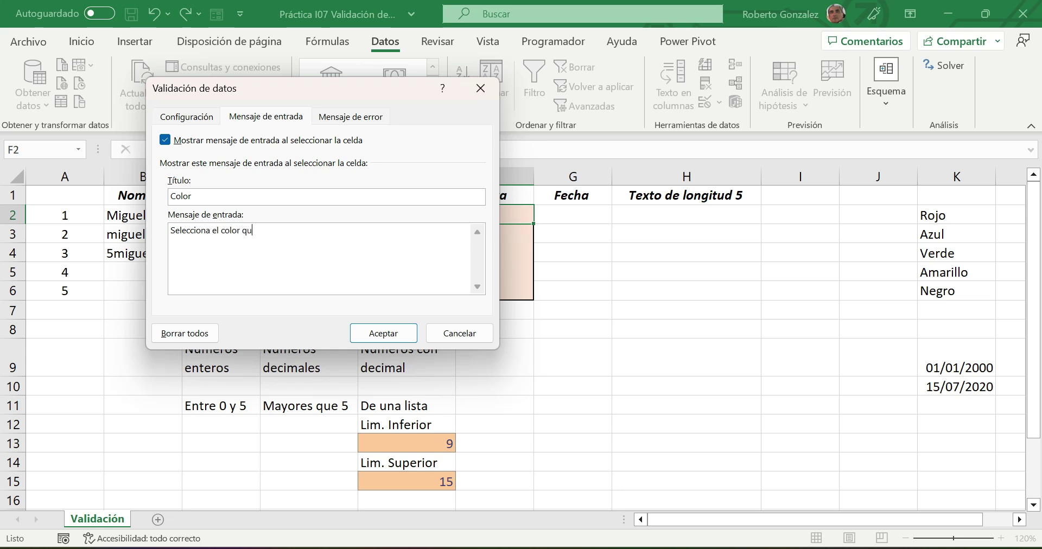
{"action": "type", "text": "del carro que la empresa te entregará"}
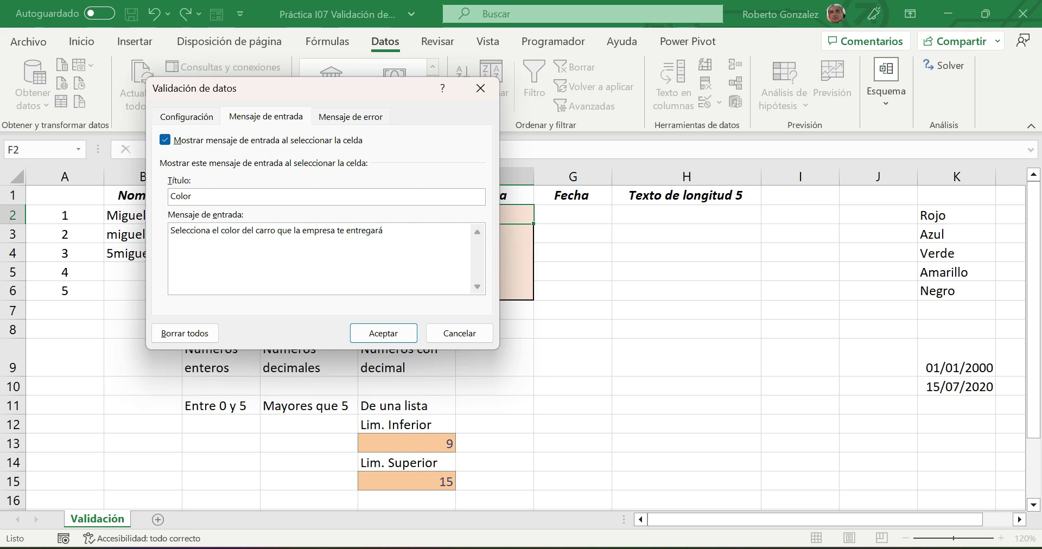
{"action": "left_click", "coordinate": [403, 334]}
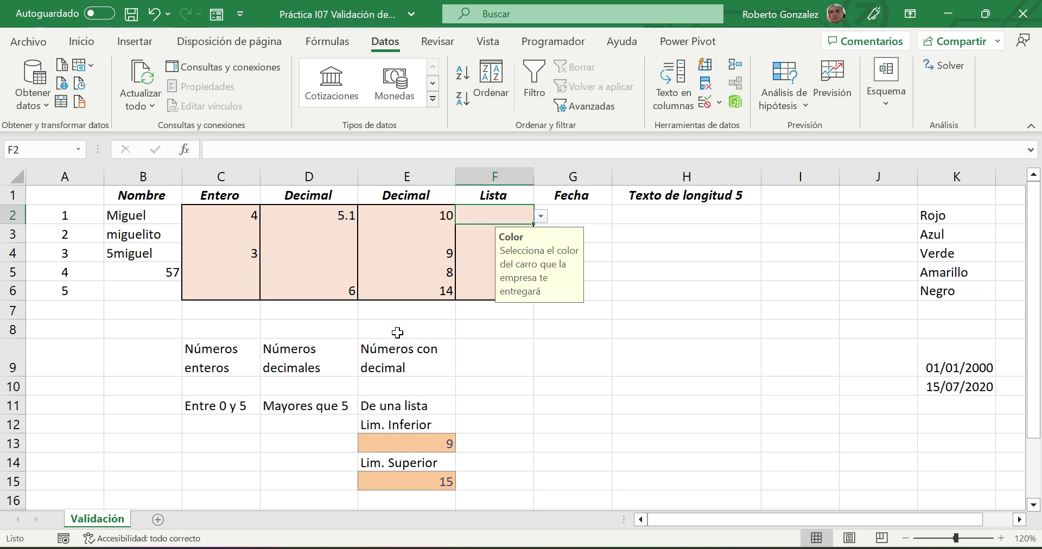
- Pick Rojo from the F2 colour dropdown
{"action": "left_click", "coordinate": [684, 324]}
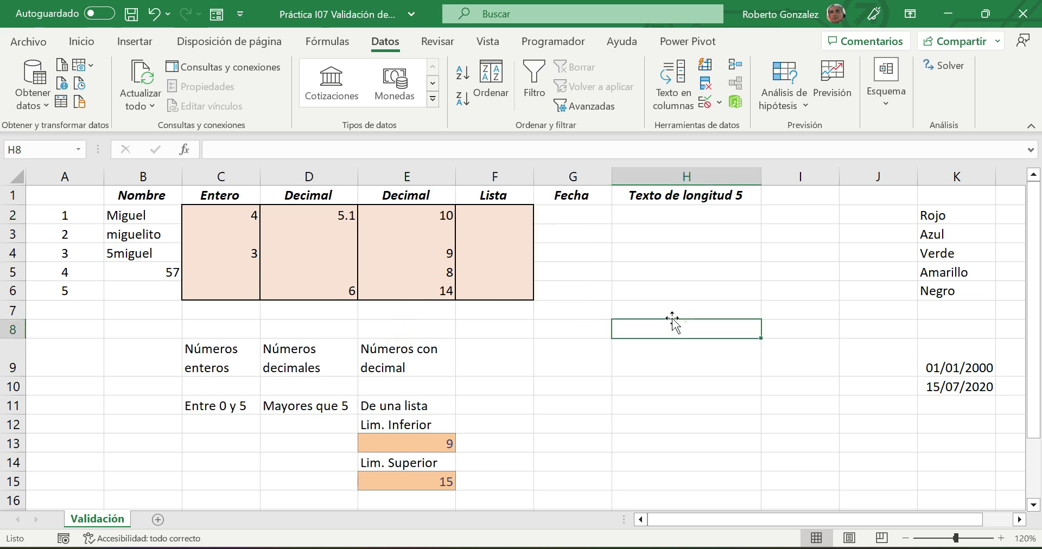
{"action": "left_click", "coordinate": [486, 217]}
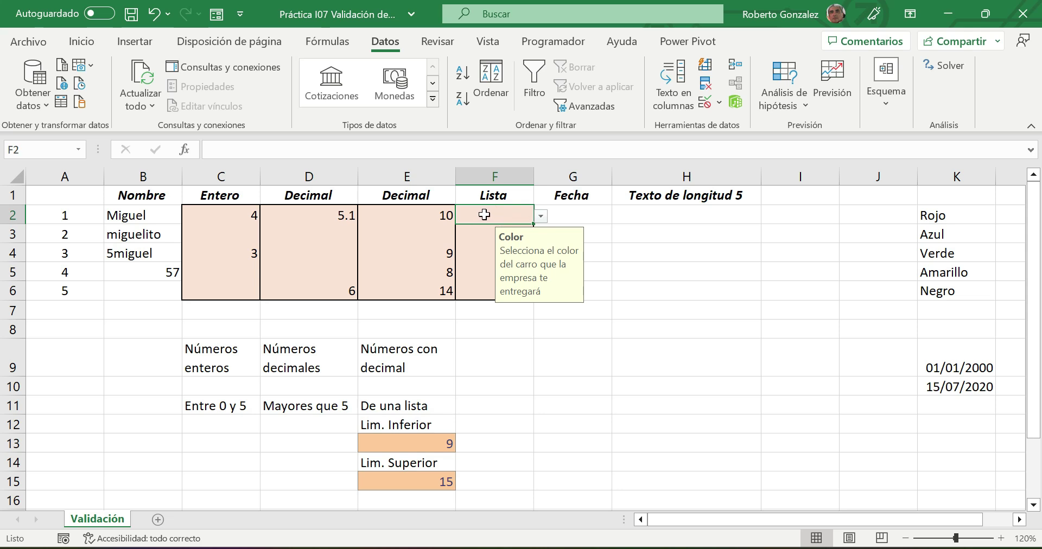
{"action": "left_click", "coordinate": [541, 216]}
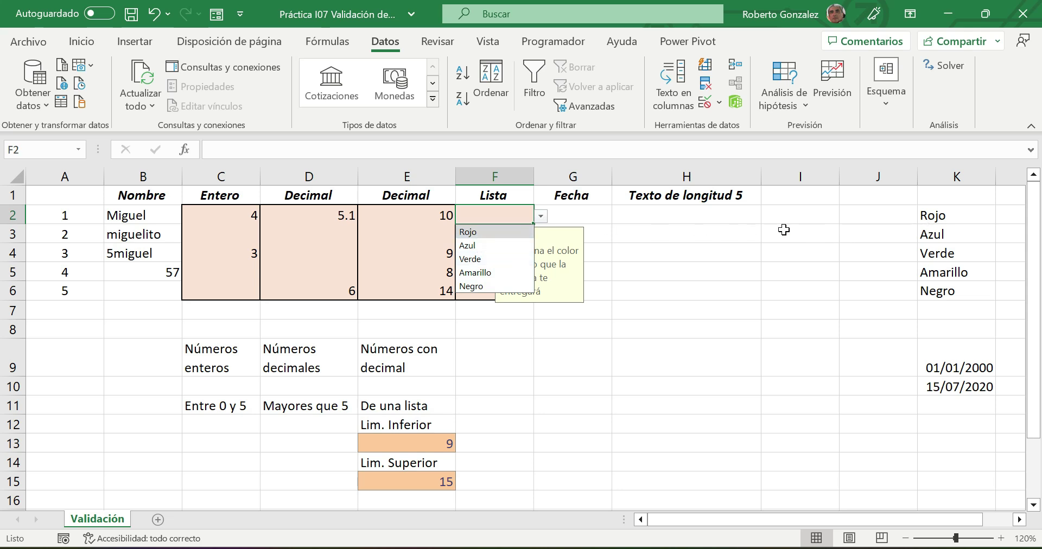
{"action": "left_click", "coordinate": [482, 237]}
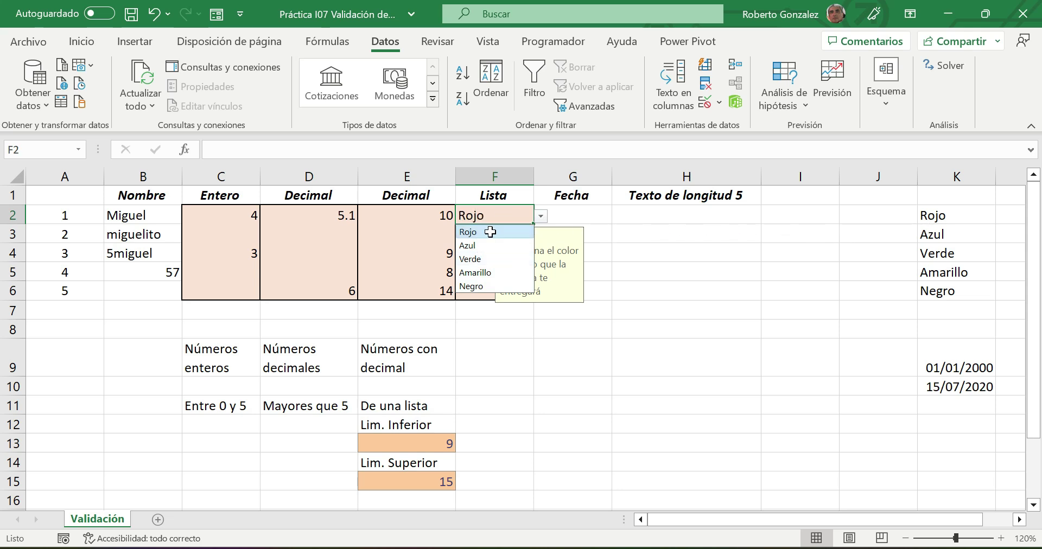
{"action": "left_click", "coordinate": [629, 248]}
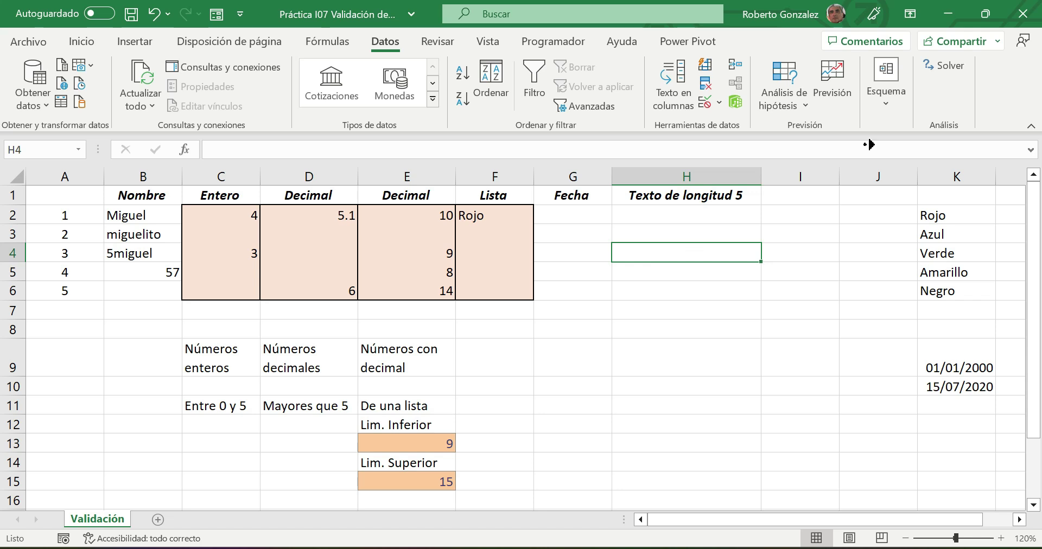
{"action": "scroll", "coordinate": [521, 340], "scroll_direction": "right", "scroll_amount": 4}
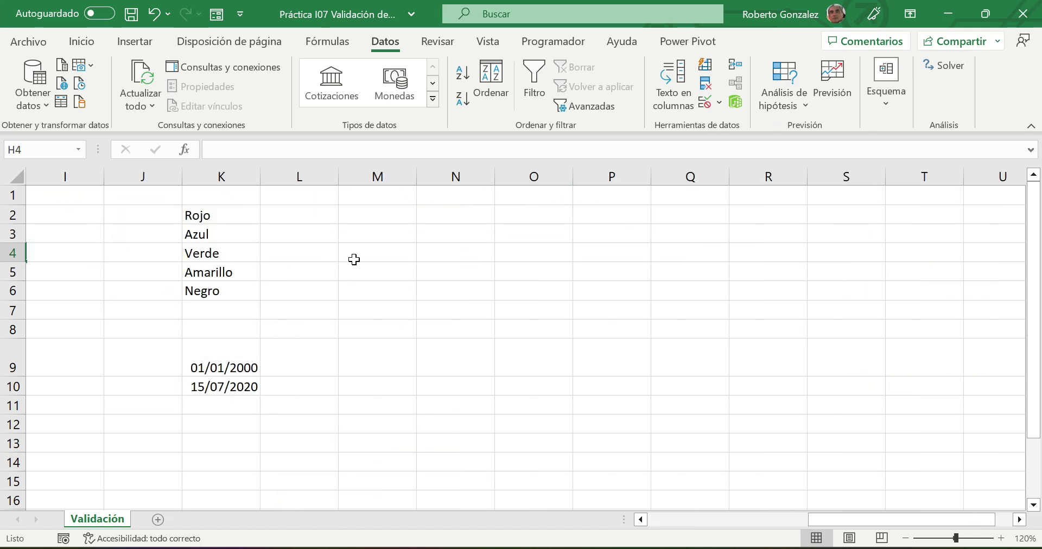
{"action": "scroll", "coordinate": [356, 256], "scroll_direction": "down", "scroll_amount": 10}
{"action": "scroll", "coordinate": [358, 256], "scroll_direction": "up", "scroll_amount": 7}
{"action": "scroll", "coordinate": [358, 256], "scroll_direction": "up", "scroll_amount": 3}
{"action": "left_click_drag", "start_coordinate": [849, 519], "coordinate": [673, 525]}
- Test typing Anaranjado in F2, which is rejected, then enter Negro instead
{"action": "left_click", "coordinate": [472, 216]}
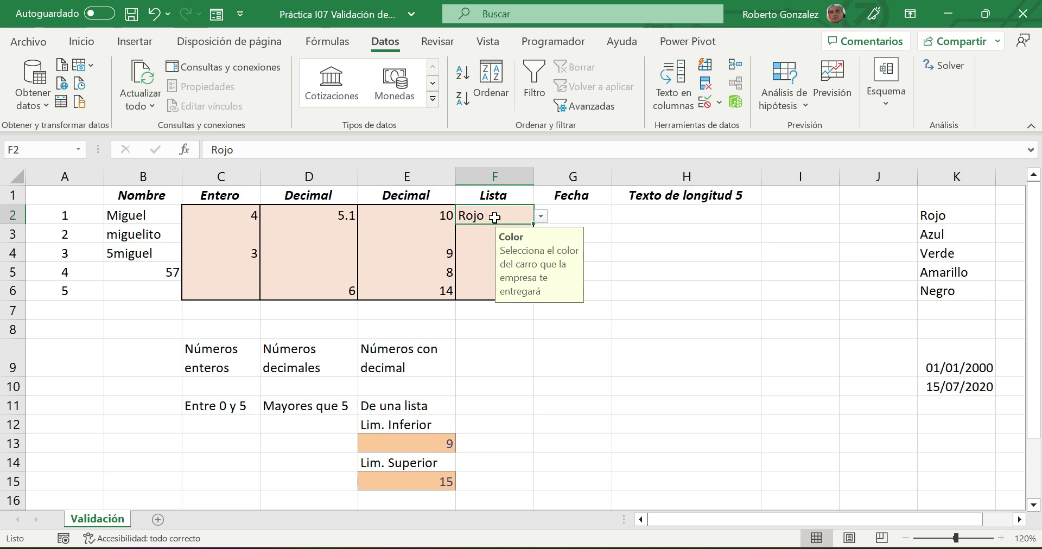
{"action": "type", "text": "Ana"}
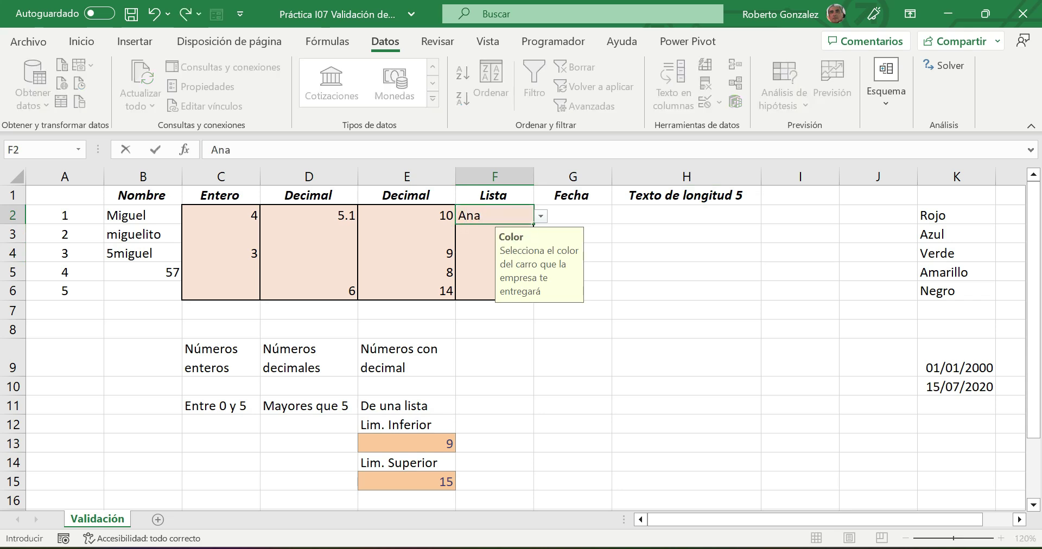
{"action": "type", "text": "ranjado"}
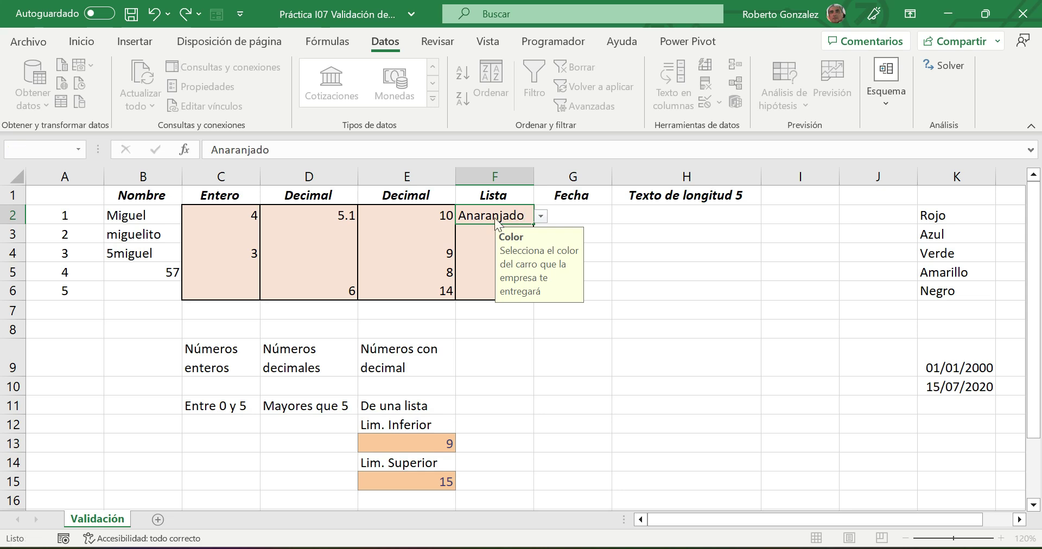
{"action": "key", "text": "Return"}
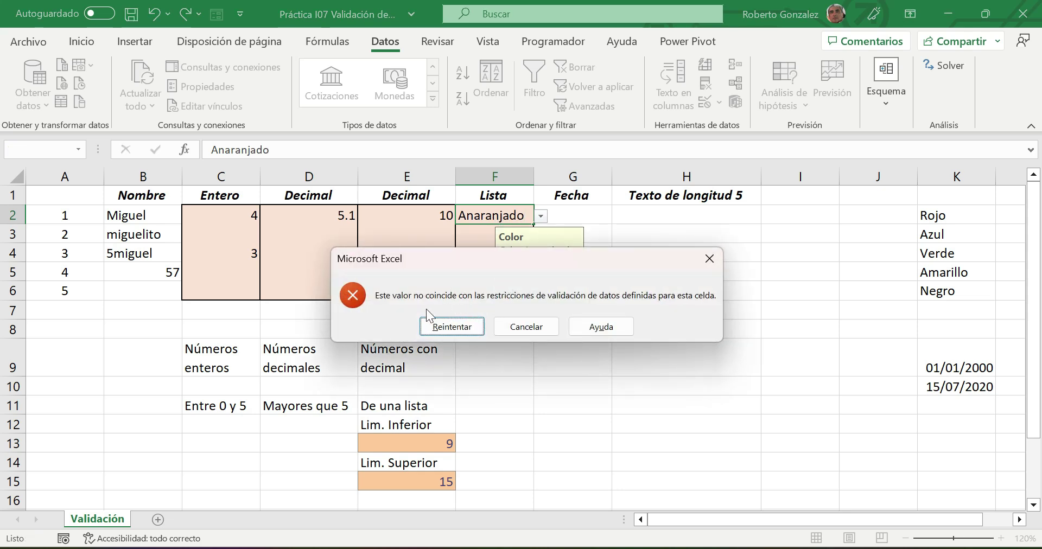
{"action": "left_click", "coordinate": [451, 326]}
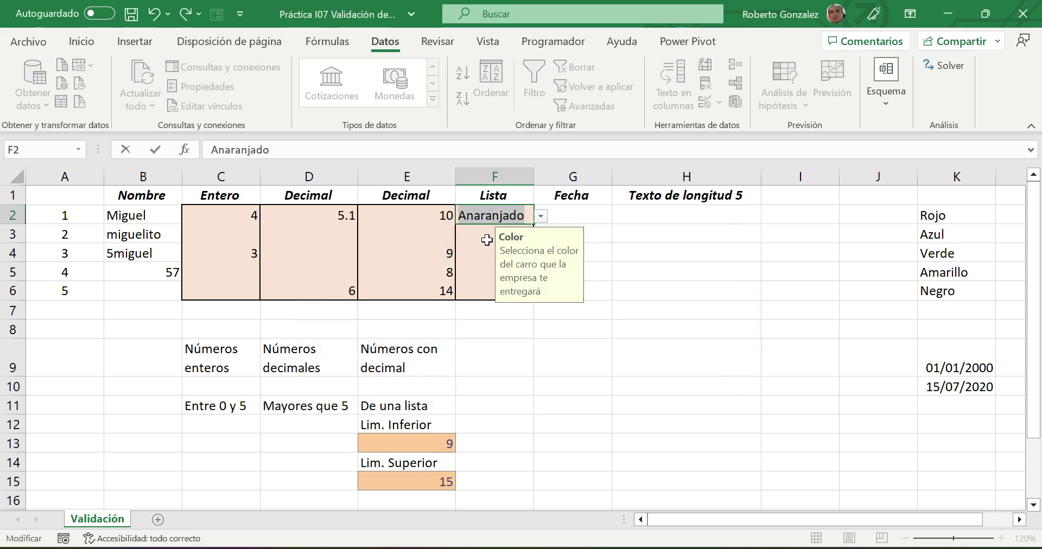
{"action": "type", "text": "Negro"}
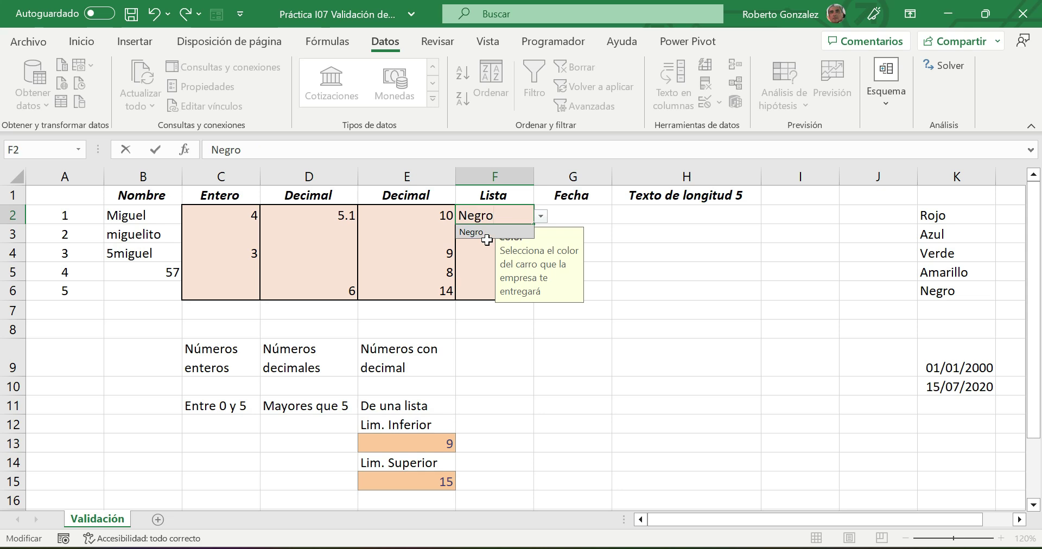
{"action": "key", "text": "Return"}
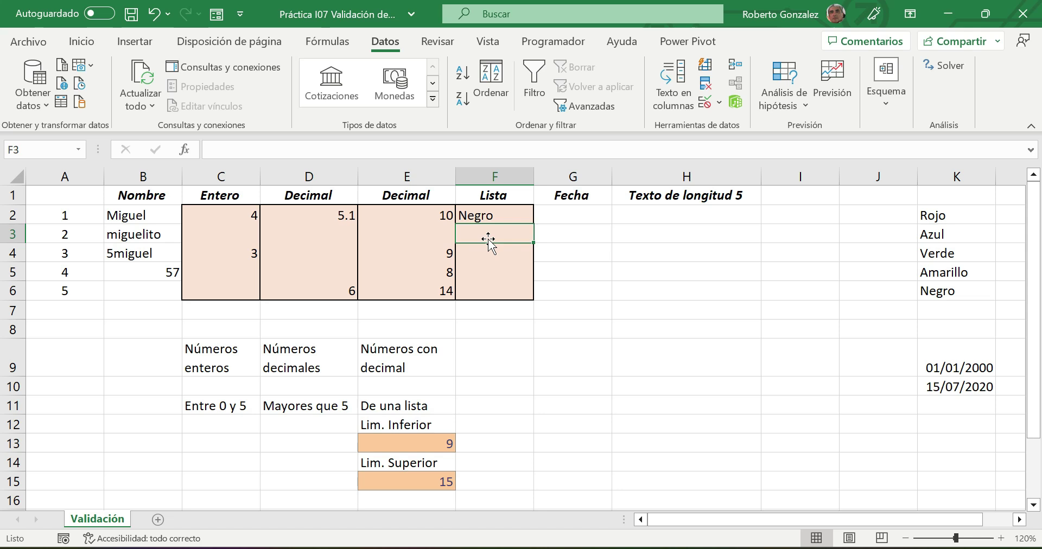
{"action": "left_click", "coordinate": [482, 357]}
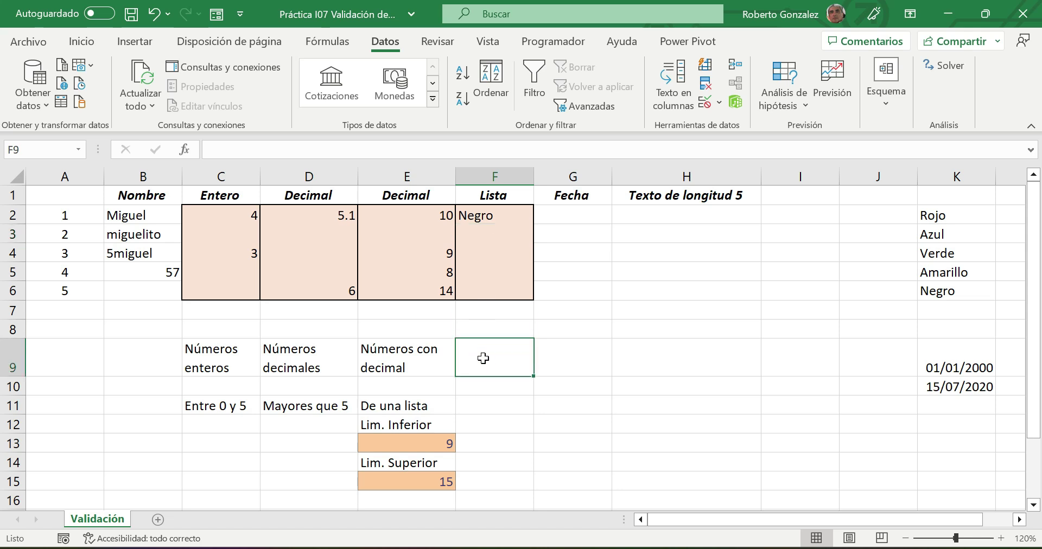
- Label F9 'Lista desplegable'
{"action": "type", "text": "Lista desplegable"}
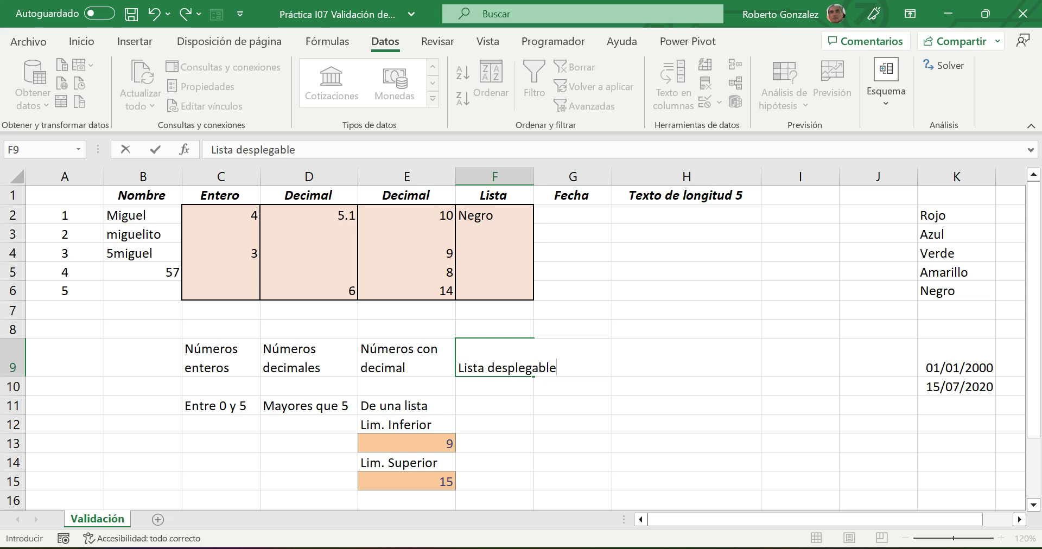
{"action": "key", "text": "Return"}
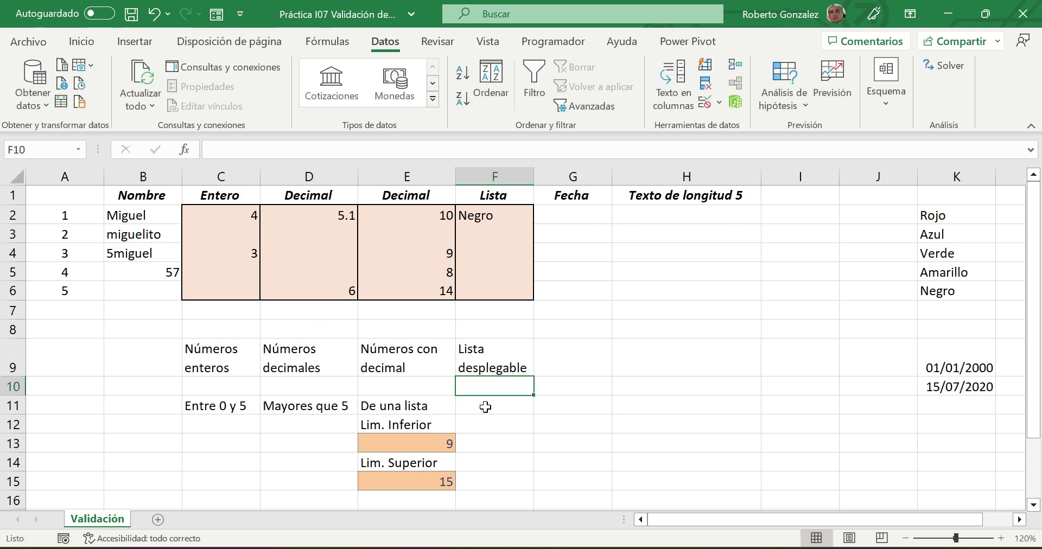
{"action": "left_click", "coordinate": [486, 407]}
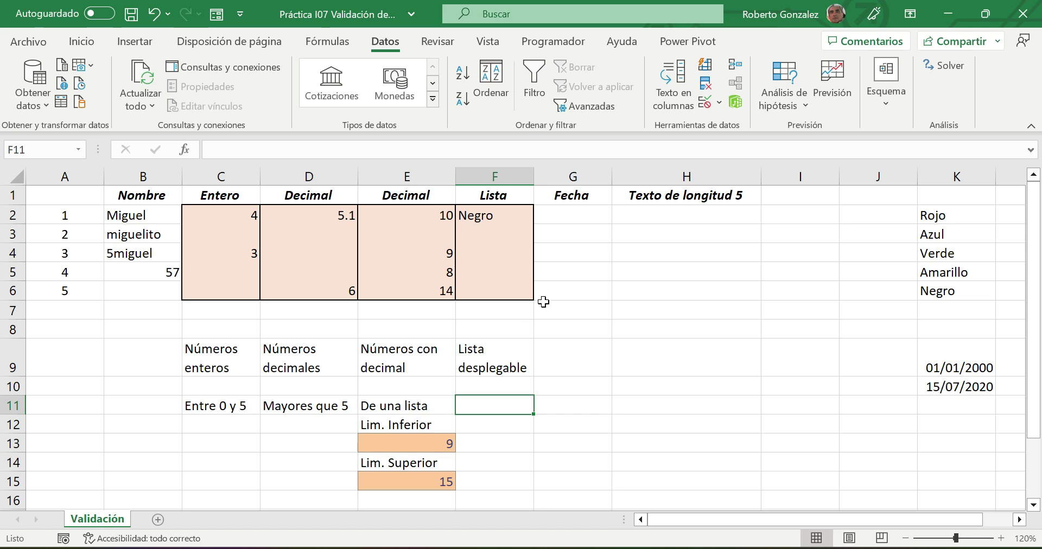
- Give the Fecha cells G2:G6 the pink fill and widen column G
{"action": "left_click_drag", "start_coordinate": [565, 209], "coordinate": [568, 289]}
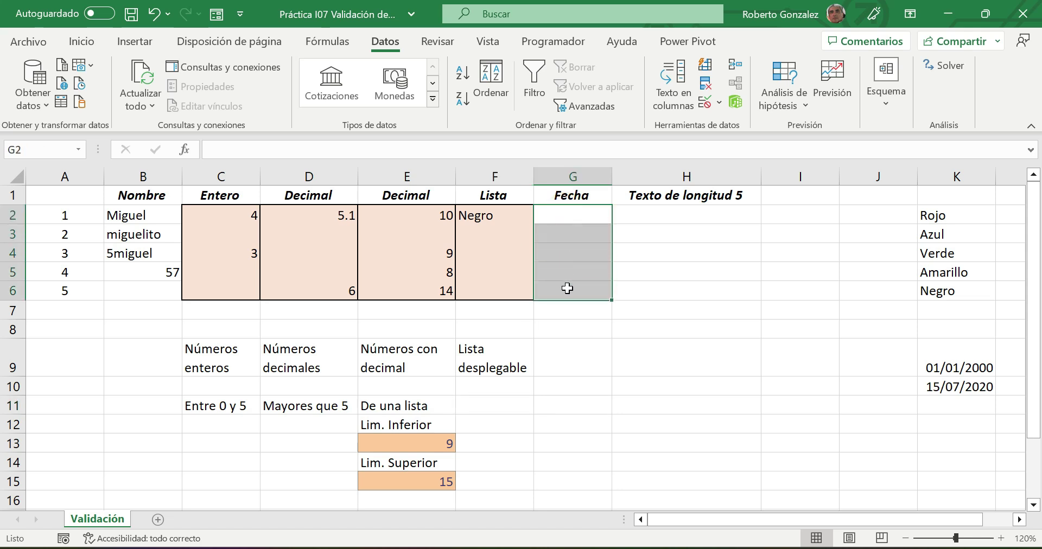
{"action": "left_click", "coordinate": [81, 42]}
{"action": "left_click", "coordinate": [194, 99]}
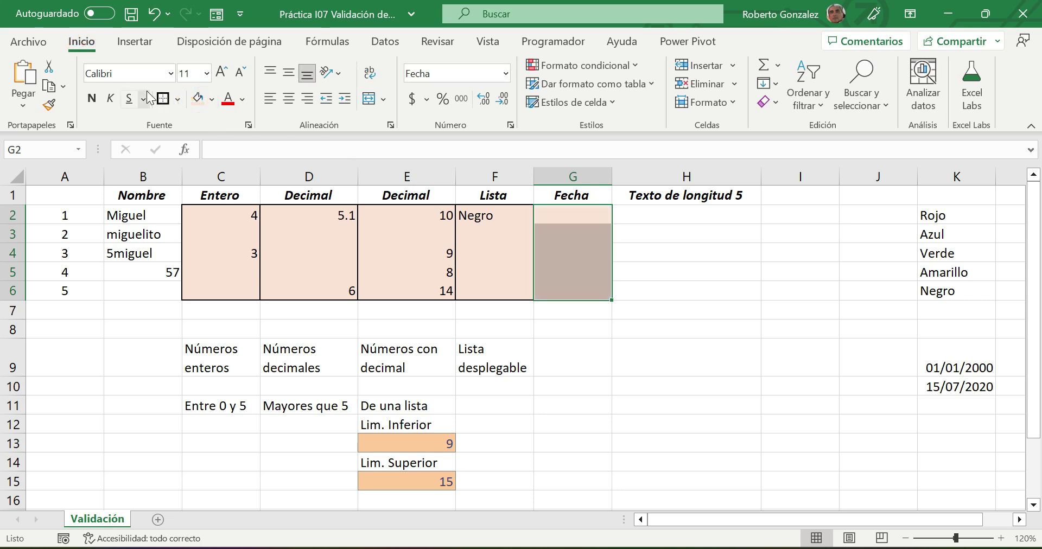
{"action": "left_click_drag", "start_coordinate": [617, 176], "coordinate": [624, 176]}
- Enter the label 'Fecha en un rango' in G9
{"action": "left_click", "coordinate": [587, 344]}
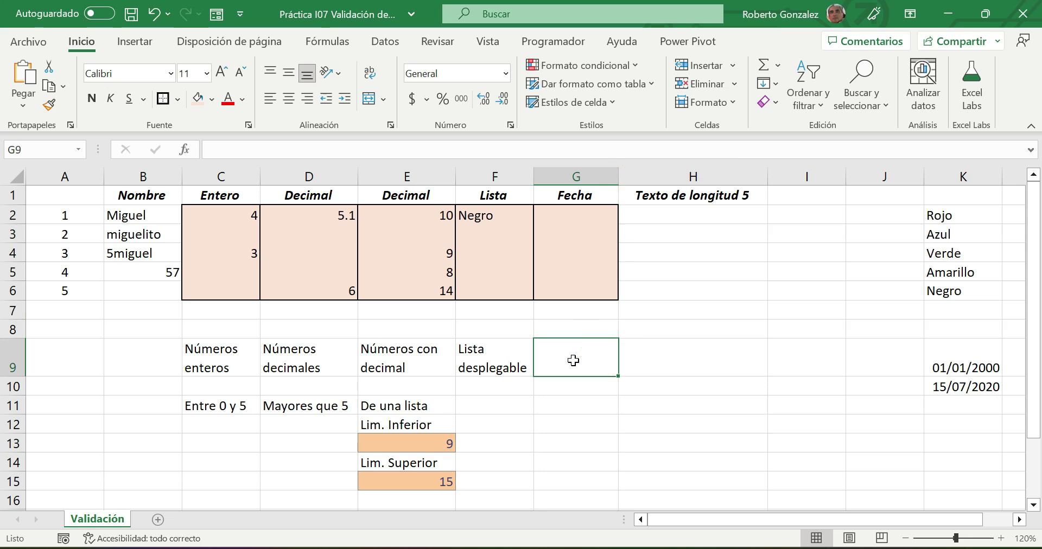
{"action": "type", "text": "Fecha en un rango"}
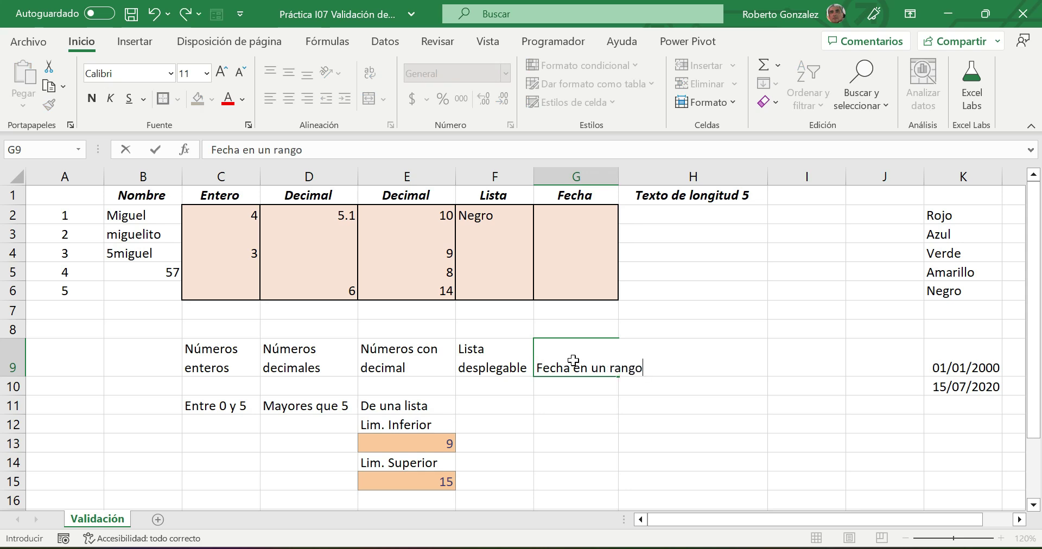
{"action": "key", "text": "Return"}
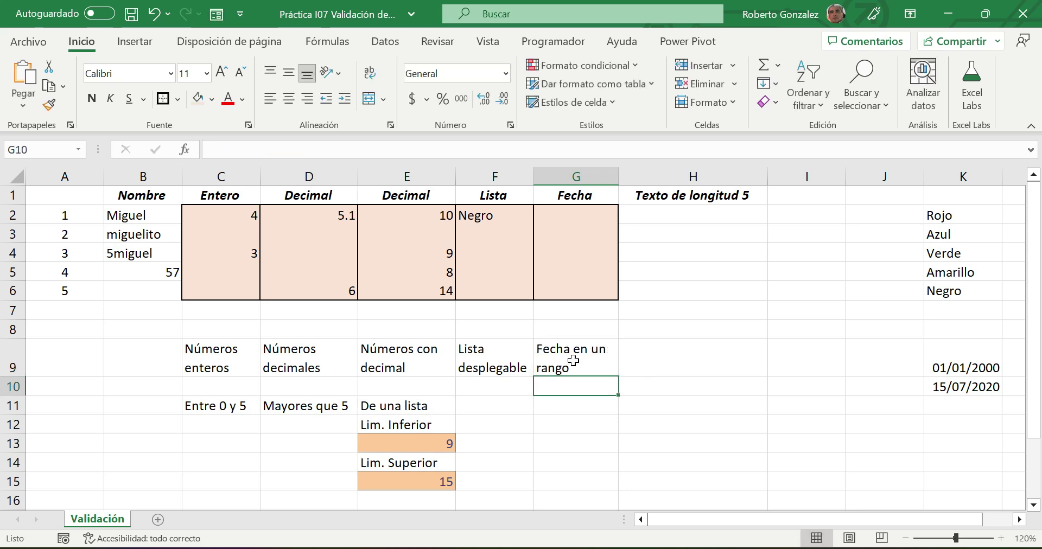
{"action": "left_click", "coordinate": [568, 407]}
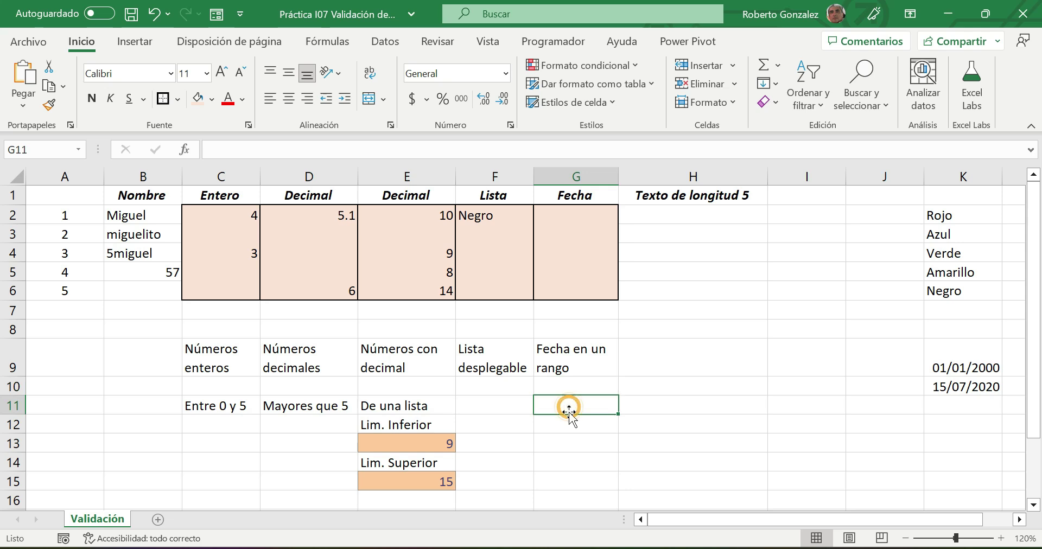
{"action": "left_click", "coordinate": [569, 425]}
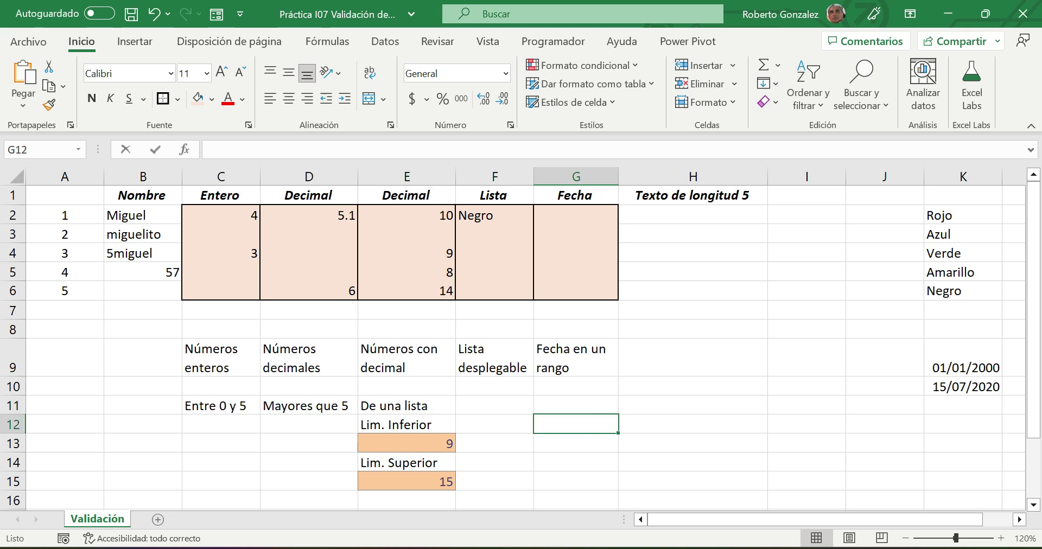
- Enter Inicio with 1/1/2000 and Final with an end date below it in column G
{"action": "type", "text": "INicio"}
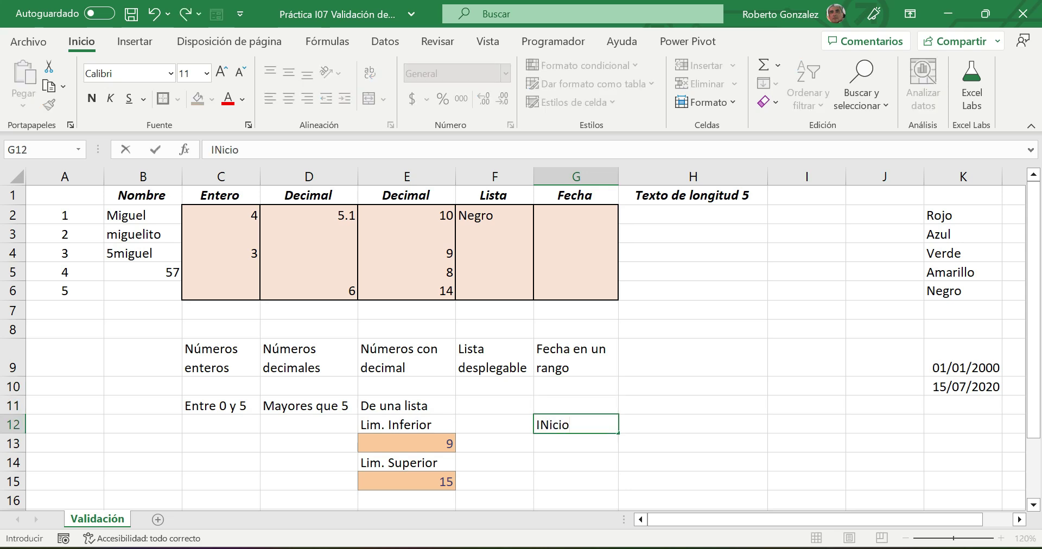
{"action": "key", "text": "Return"}
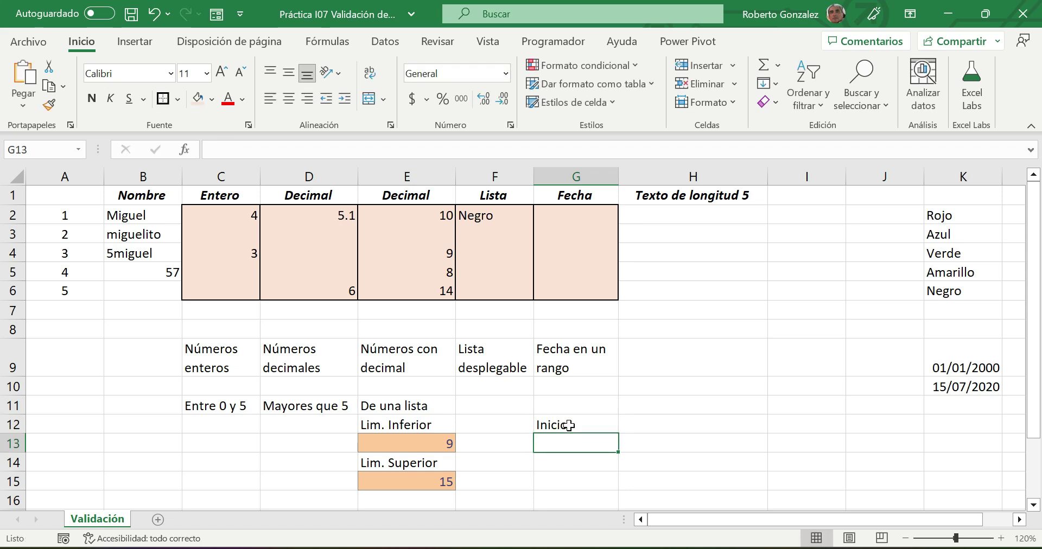
{"action": "type", "text": "1/1/20"}
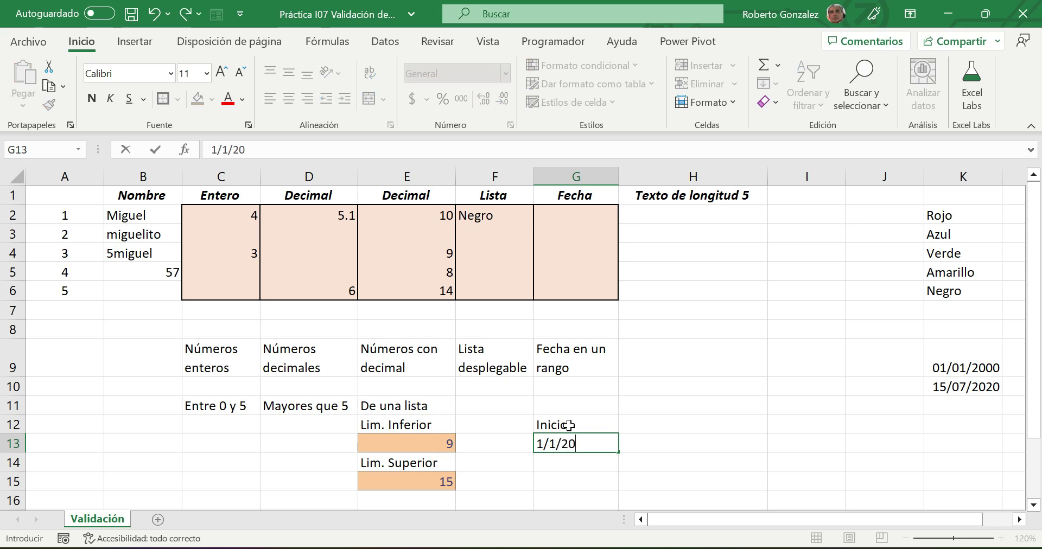
{"action": "type", "text": "2"}
{"action": "key", "text": "BackSpace"}
{"action": "type", "text": "00"}
{"action": "key", "text": "Return"}
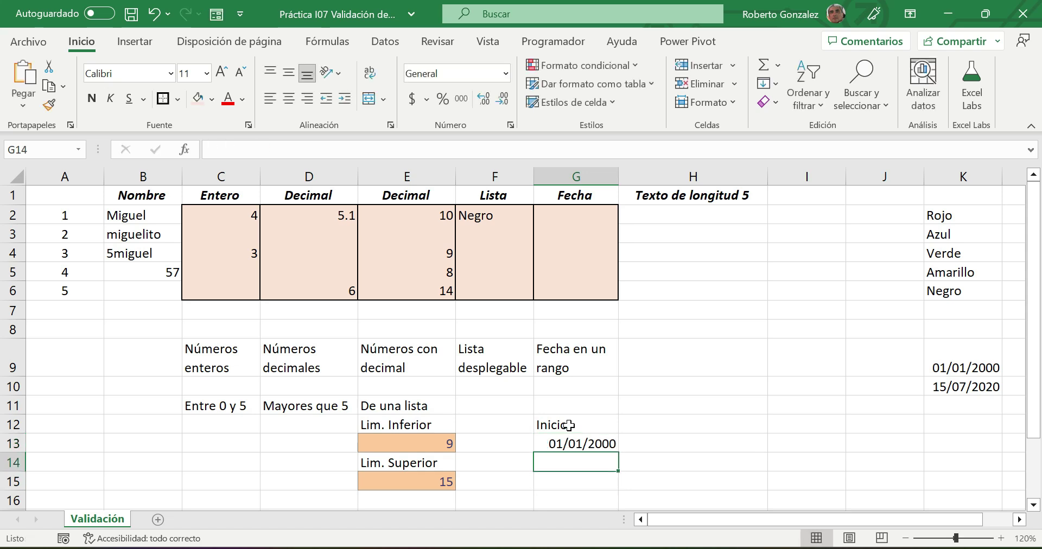
{"action": "type", "text": "Final"}
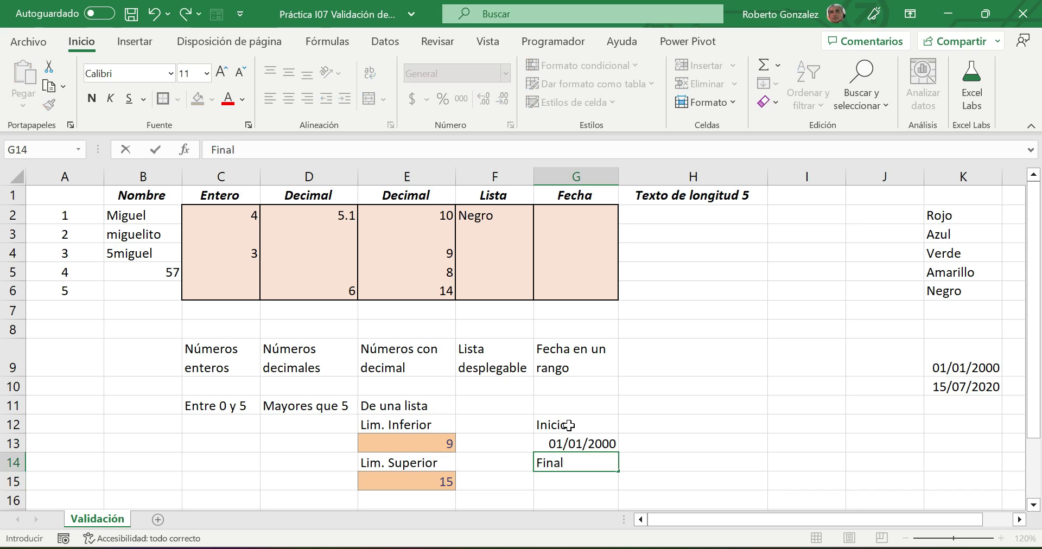
{"action": "key", "text": "Return"}
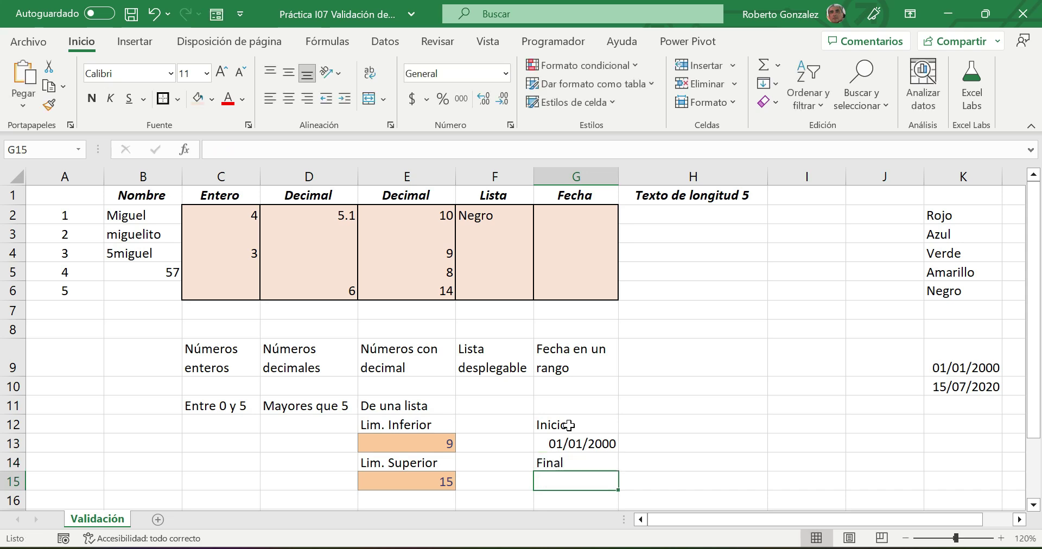
{"action": "type", "text": "="}
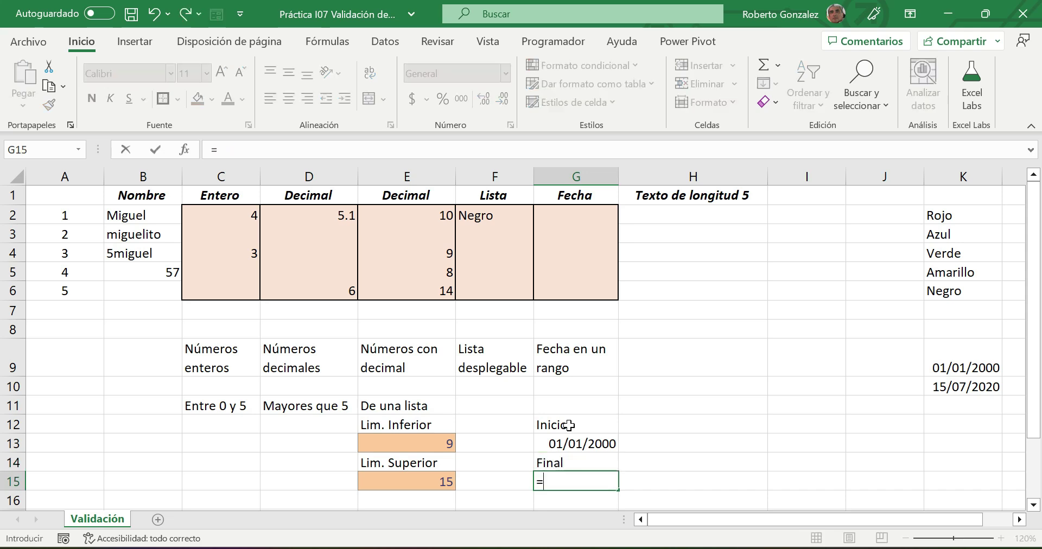
{"action": "type", "text": "15"}
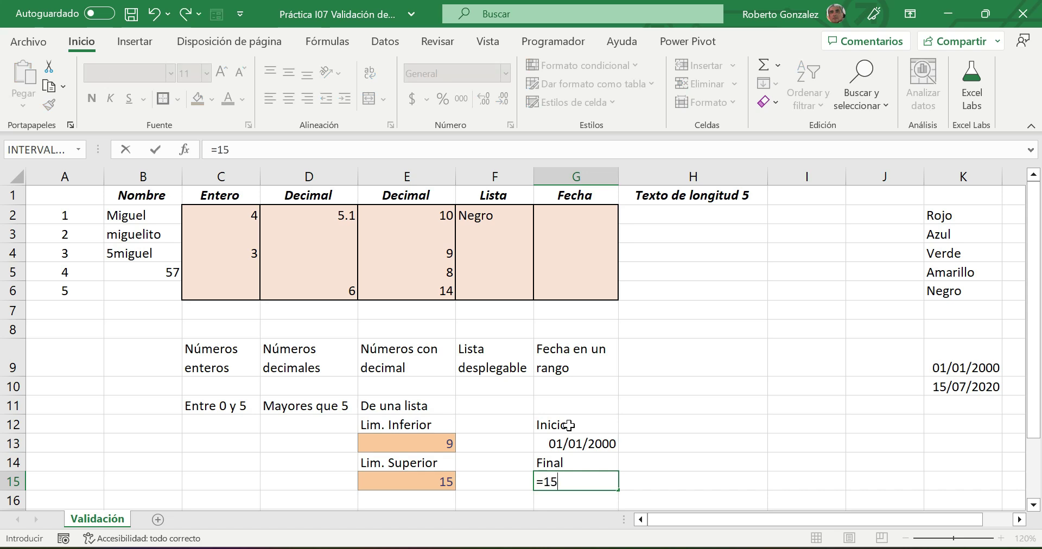
{"action": "type", "text": "/5/2023"}
{"action": "key", "text": "Return"}
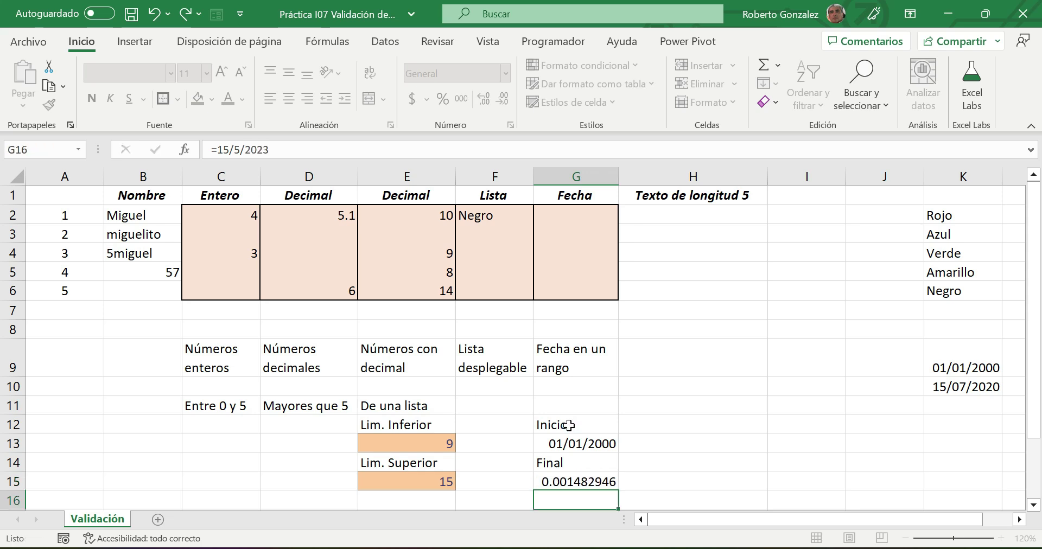
- Format G15 as Fecha corta and correct its value to 15/05/2023
{"action": "left_click", "coordinate": [585, 476]}
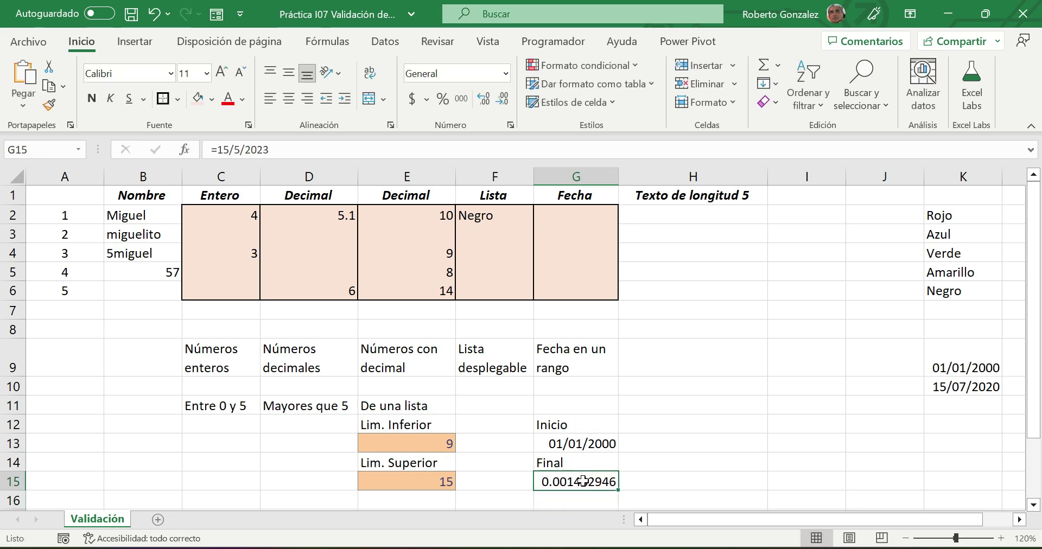
{"action": "left_click", "coordinate": [505, 77]}
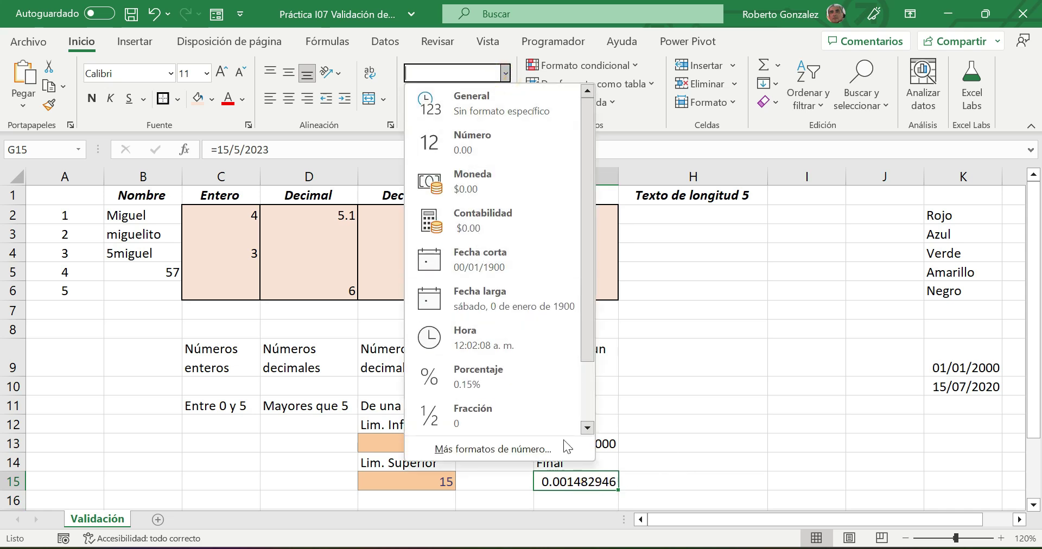
{"action": "left_click", "coordinate": [468, 251]}
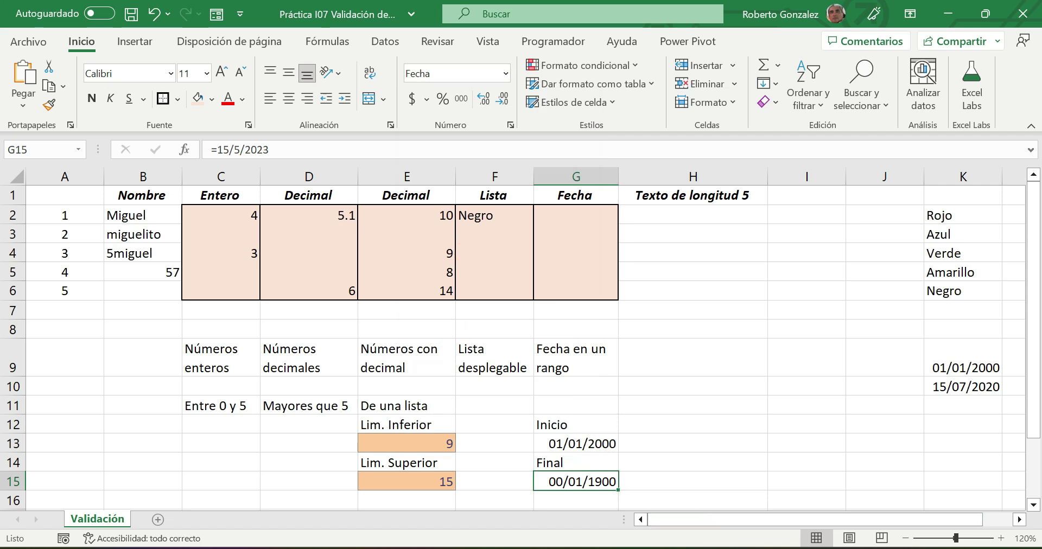
{"action": "type", "text": "15/"}
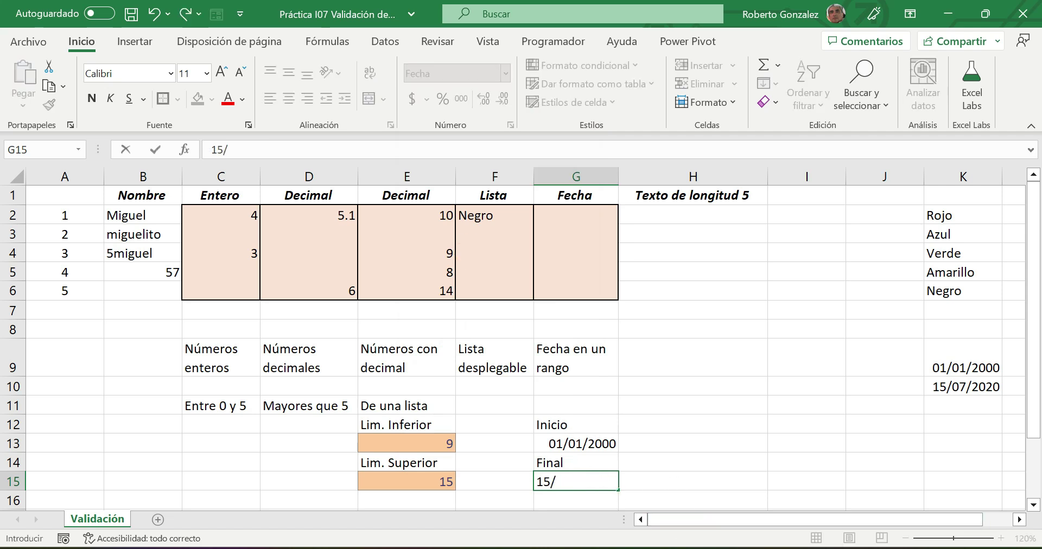
{"action": "type", "text": "05/2023"}
{"action": "left_click", "coordinate": [608, 495]}
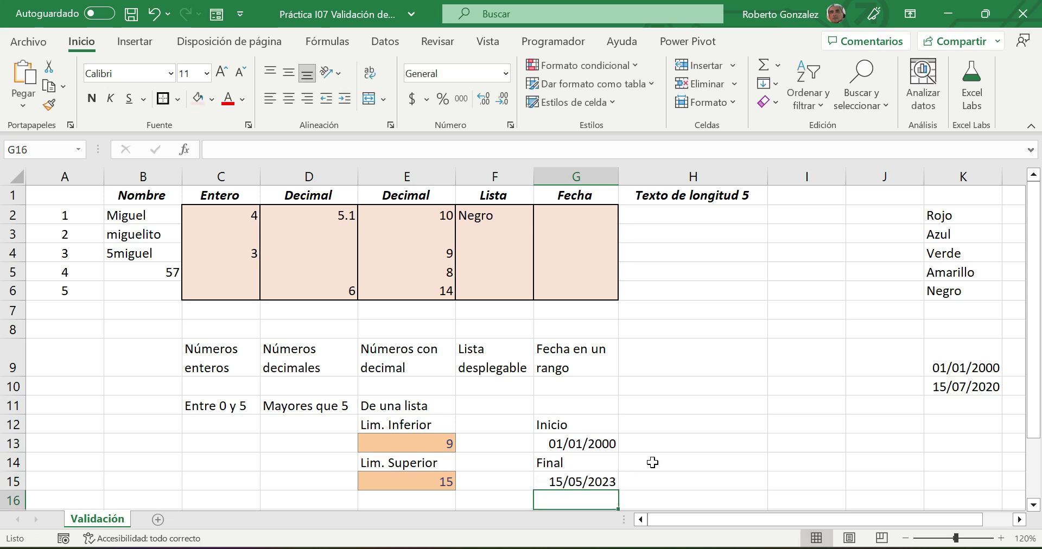
- Apply the orange Entrada cell style to the dates in G13 and G15
{"action": "left_click", "coordinate": [577, 444]}
{"action": "left_click", "coordinate": [615, 102]}
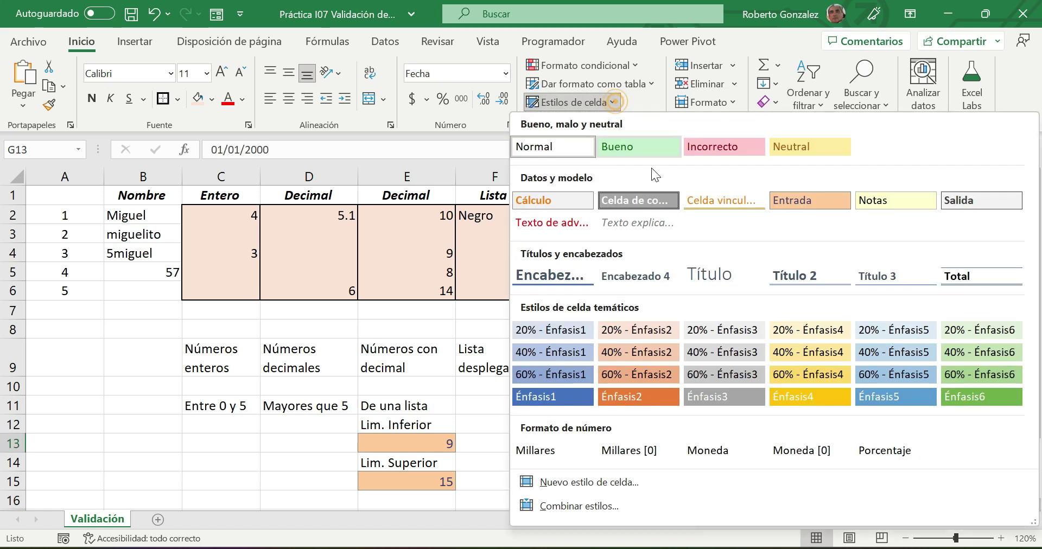
{"action": "left_click", "coordinate": [796, 201]}
{"action": "left_click", "coordinate": [583, 482]}
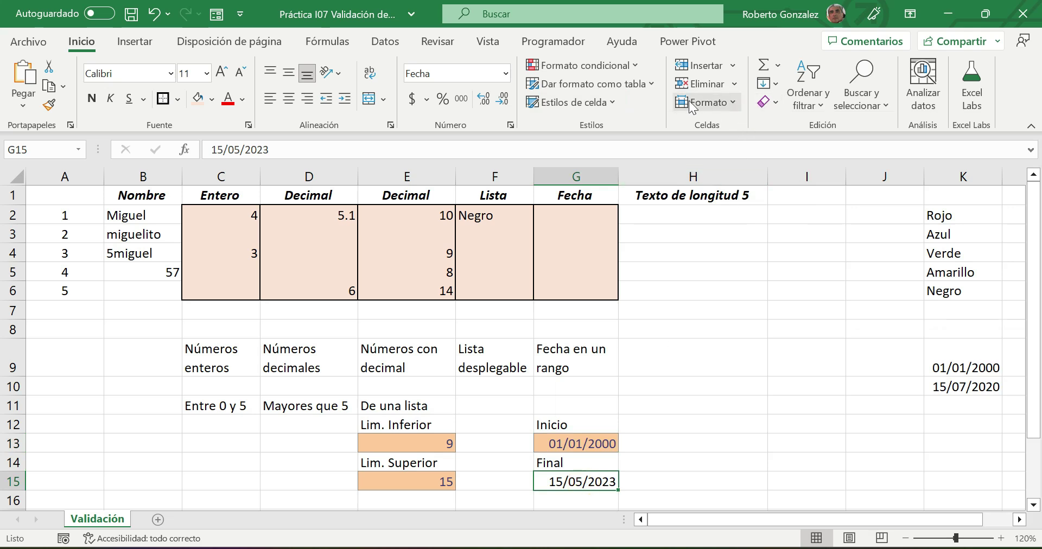
{"action": "left_click", "coordinate": [615, 102]}
{"action": "left_click", "coordinate": [797, 198]}
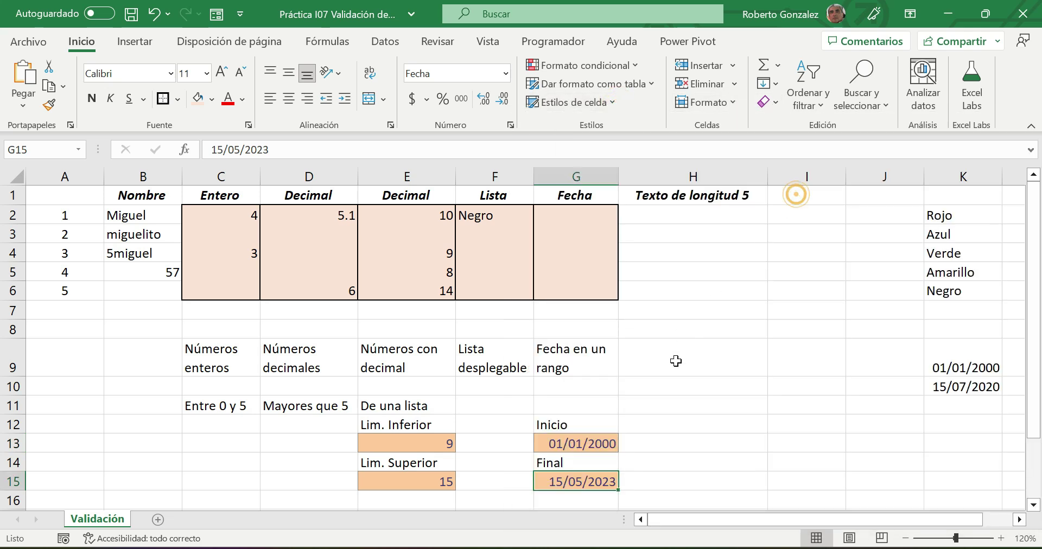
{"action": "left_click", "coordinate": [676, 364]}
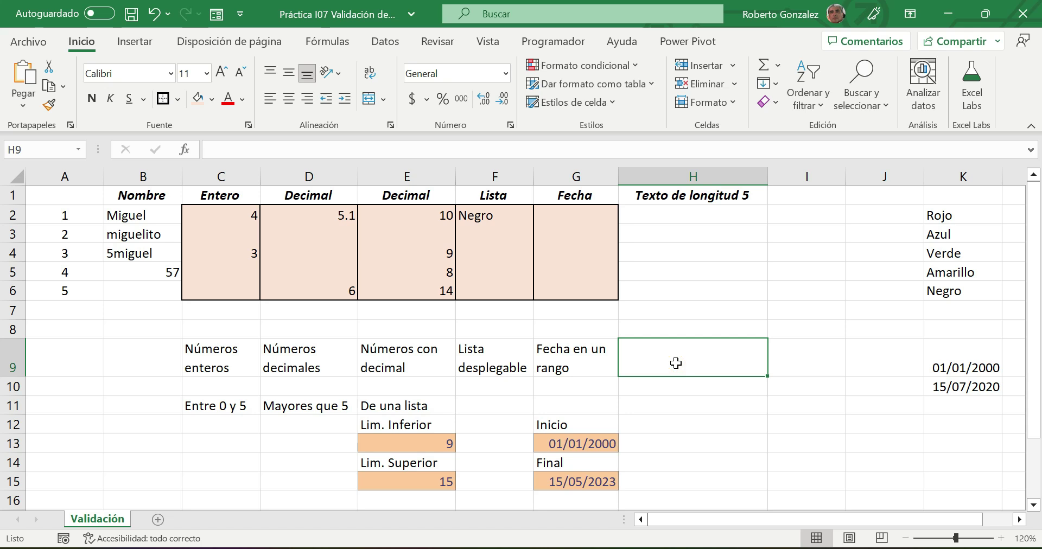
{"action": "left_click", "coordinate": [561, 216]}
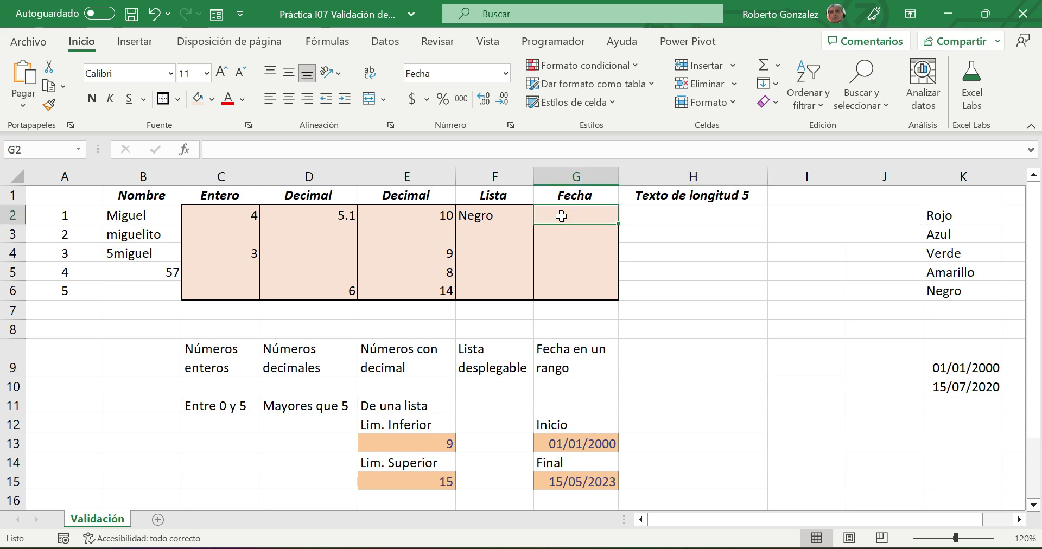
- Set G2's validation to Fecha between start date =G13 and end date =G15
{"action": "left_click", "coordinate": [396, 42]}
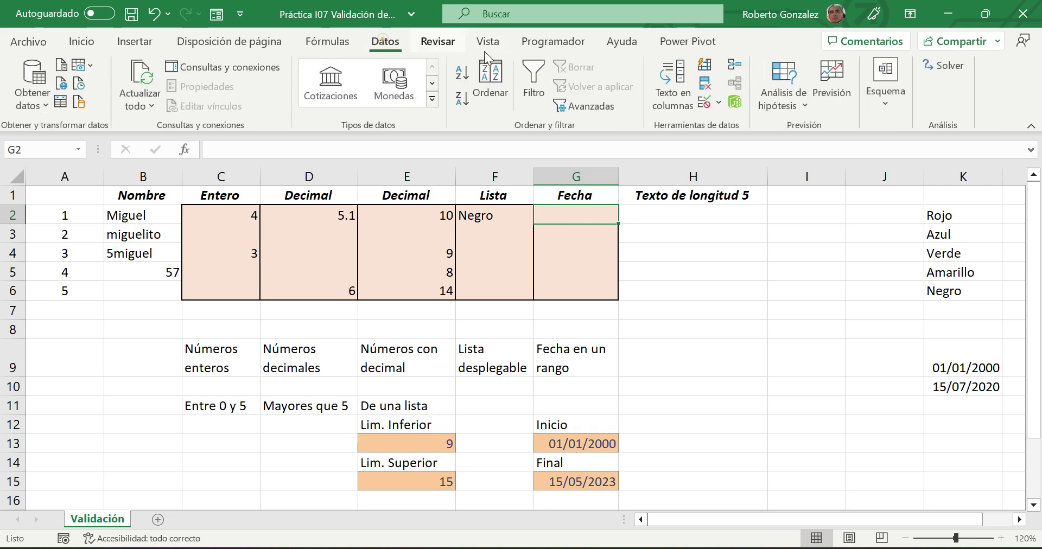
{"action": "left_click", "coordinate": [703, 102]}
{"action": "left_click", "coordinate": [291, 117]}
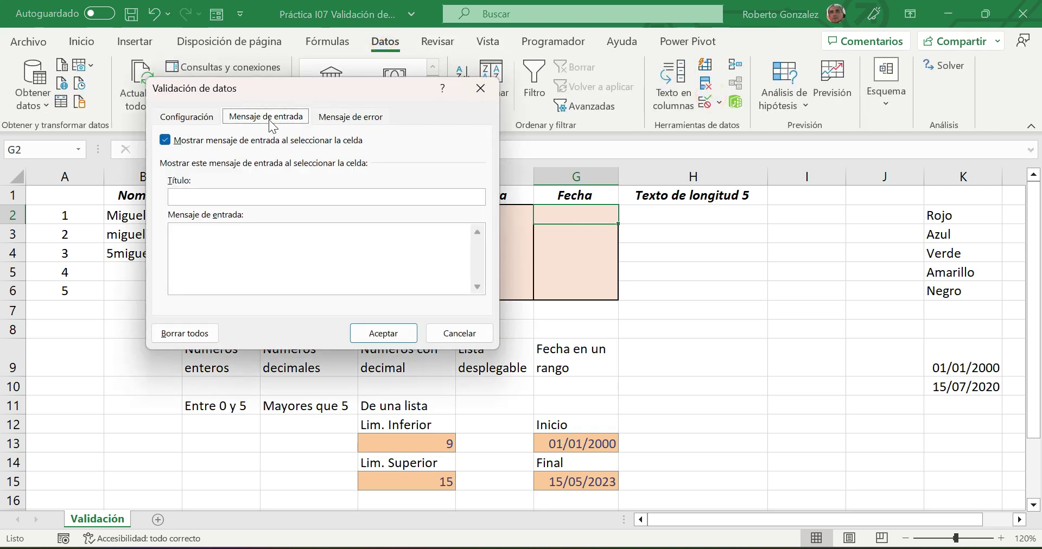
{"action": "left_click", "coordinate": [190, 118]}
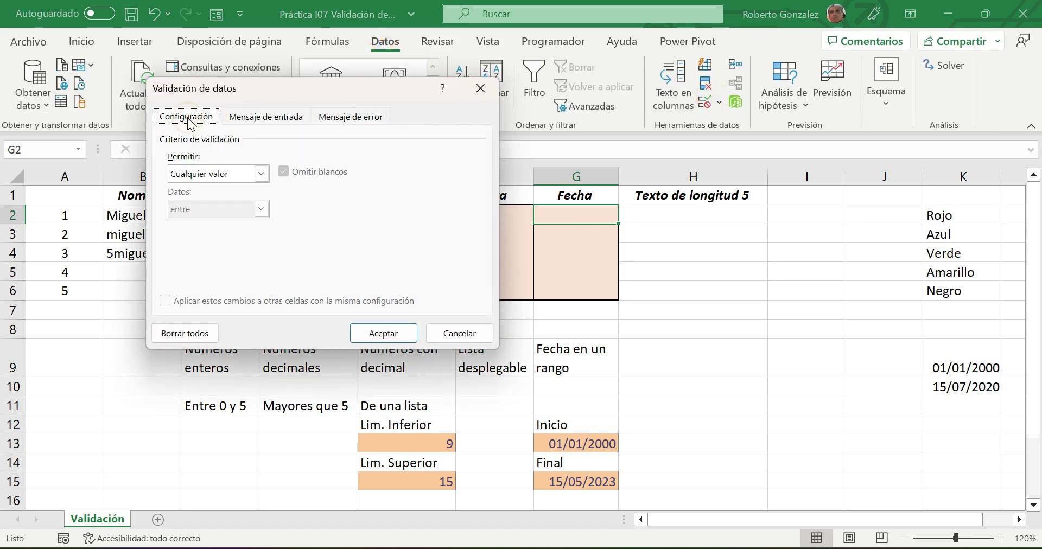
{"action": "left_click", "coordinate": [261, 173]}
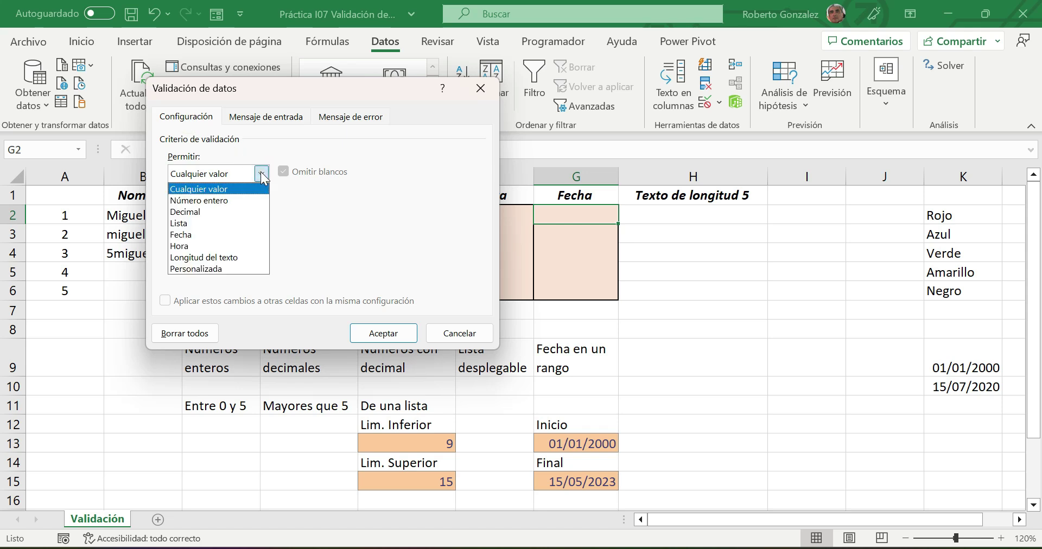
{"action": "left_click", "coordinate": [197, 235]}
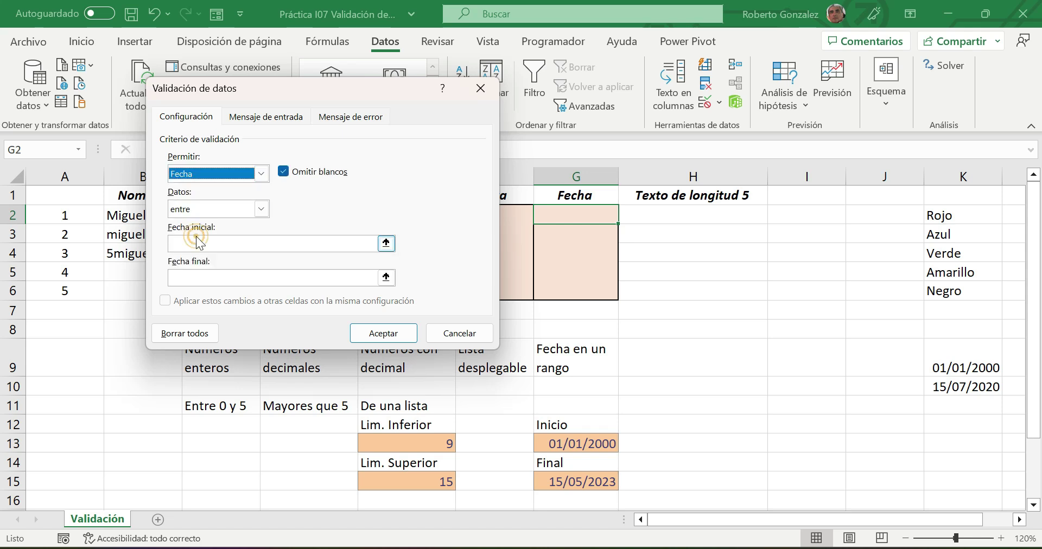
{"action": "left_click", "coordinate": [201, 242]}
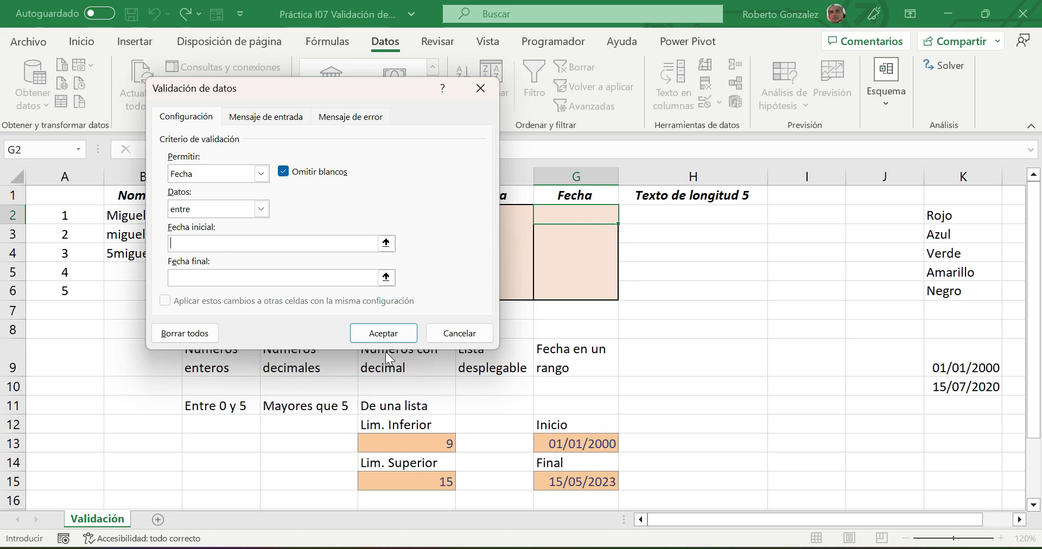
{"action": "left_click", "coordinate": [573, 443]}
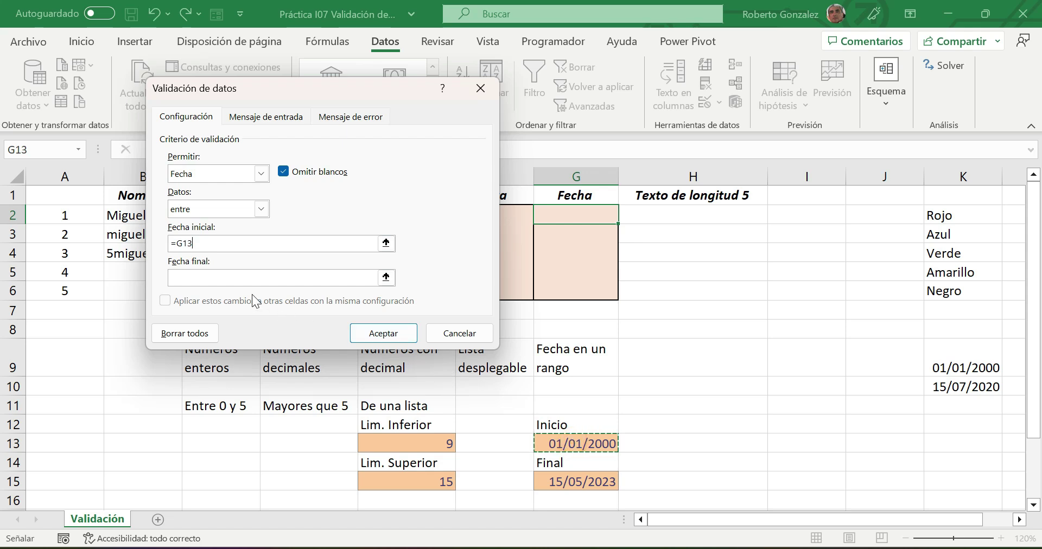
{"action": "left_click", "coordinate": [189, 278]}
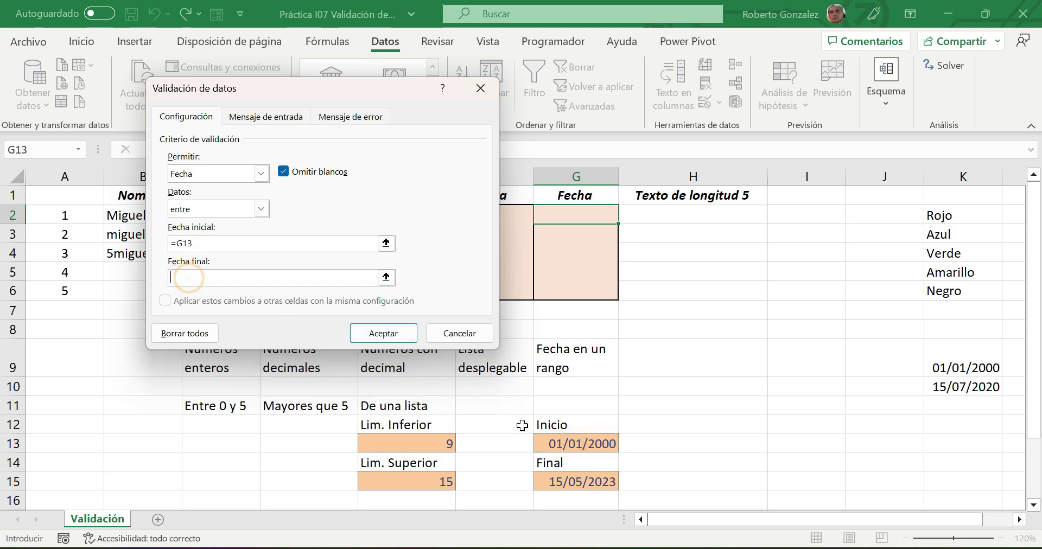
{"action": "left_click", "coordinate": [580, 482]}
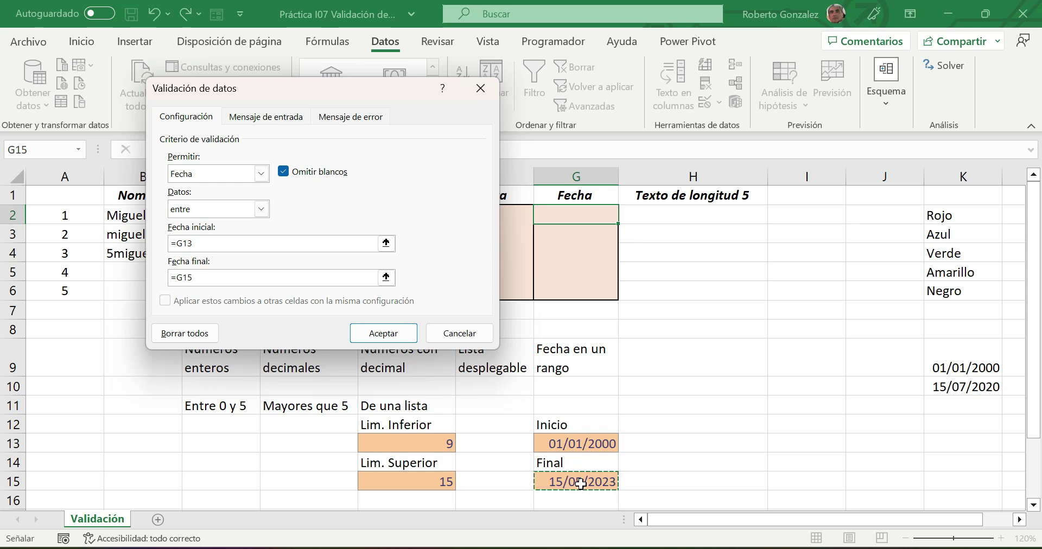
{"action": "left_click", "coordinate": [252, 115]}
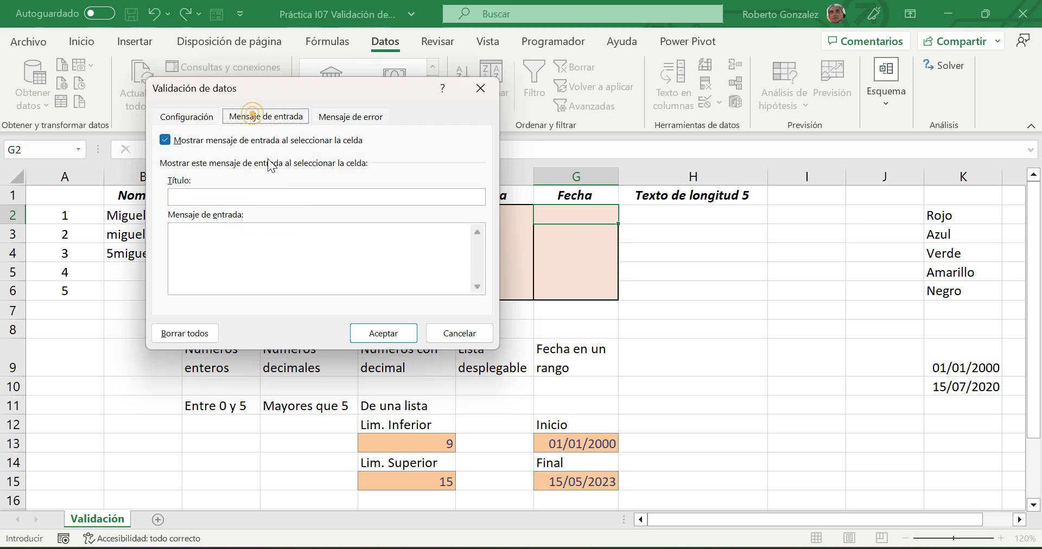
- Give the input message the title 'Selección de fecha' and the text 'Introduce una fecha en el rango'
{"action": "left_click", "coordinate": [261, 198]}
{"action": "type", "text": "Selección de fecha"}
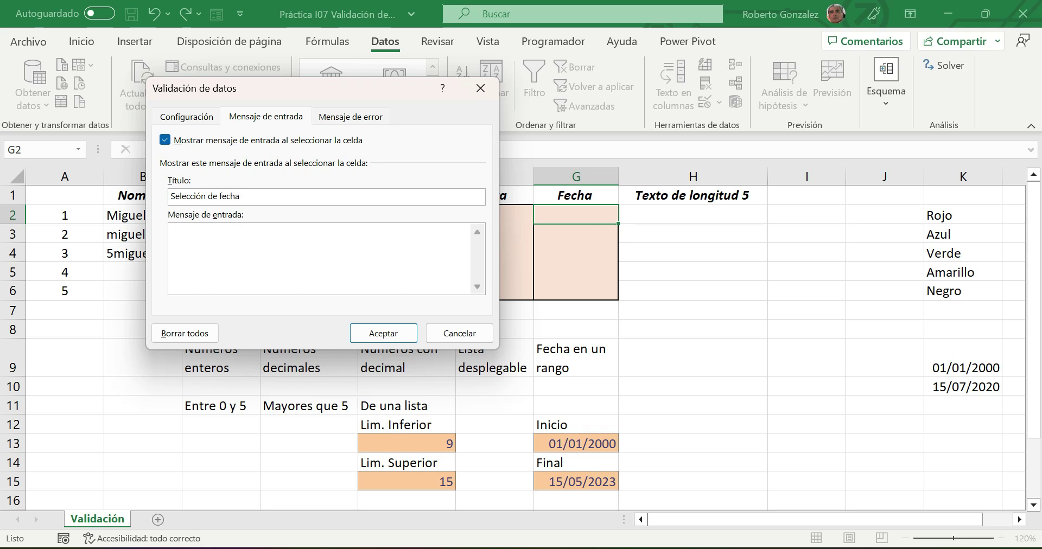
{"action": "left_click", "coordinate": [266, 254]}
{"action": "type", "text": "Introduce una fecha en el"}
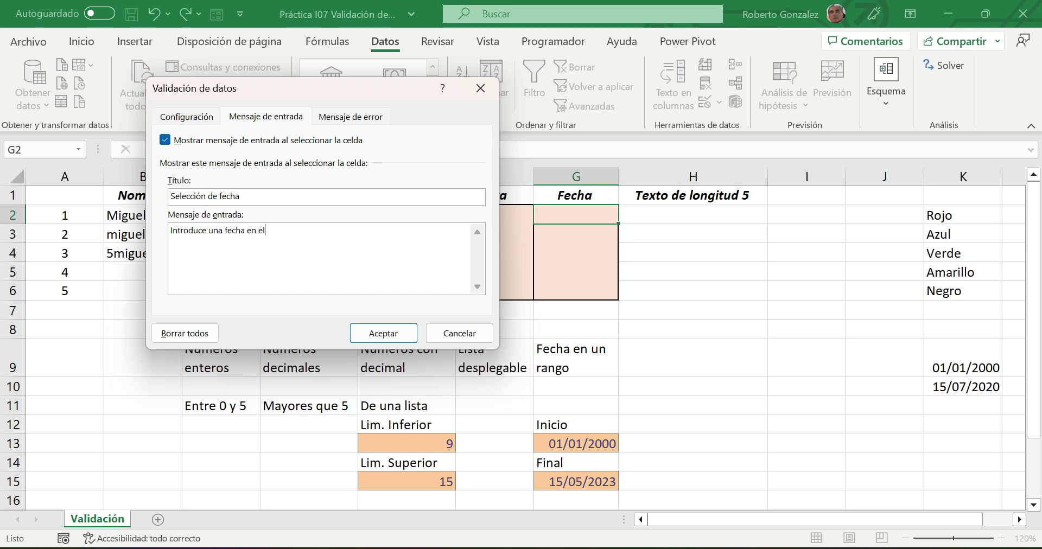
{"action": "type", "text": " rango selecciona"}
{"action": "key", "text": "BackSpace"}
{"action": "key", "text": "BackSpace"}
{"action": "key", "text": "BackSpace"}
{"action": "key", "text": "BackSpace"}
{"action": "key", "text": "BackSpace"}
{"action": "key", "text": "BackSpace"}
{"action": "key", "text": "BackSpace"}
{"action": "key", "text": "BackSpace"}
{"action": "key", "text": "BackSpace"}
{"action": "key", "text": "BackSpace"}
{"action": "key", "text": "BackSpace"}
{"action": "left_click", "coordinate": [341, 118]}
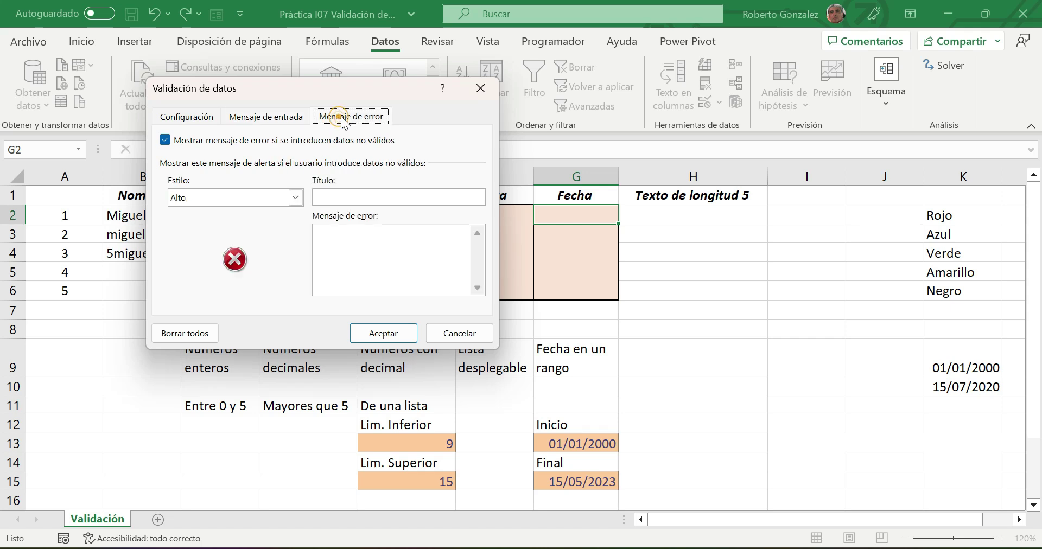
- Set an Información-style error alert titled 'Información' reading 'La fecha no esta en el rango propuesto', and confirm
{"action": "left_click", "coordinate": [294, 196]}
{"action": "left_click", "coordinate": [223, 235]}
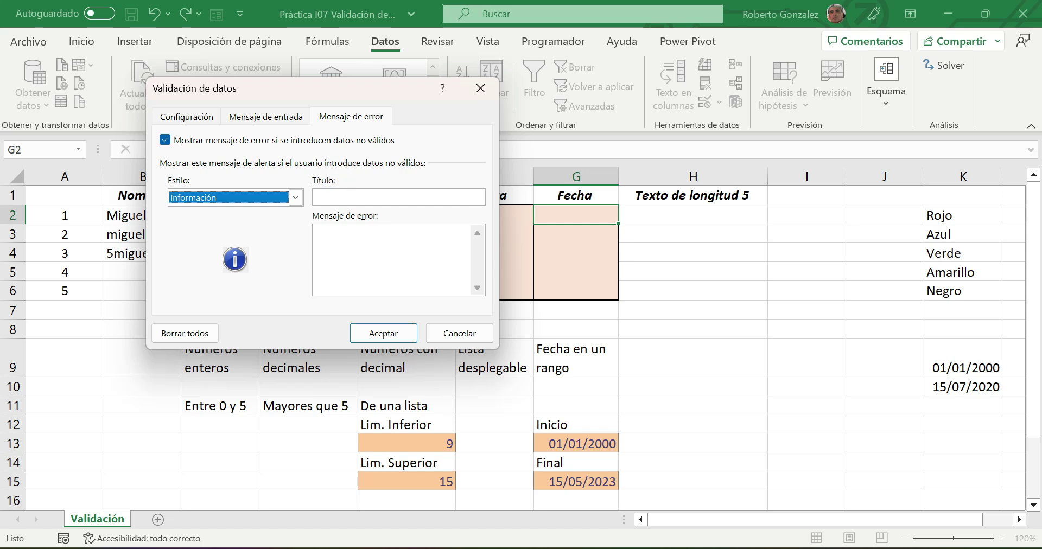
{"action": "left_click", "coordinate": [347, 199]}
{"action": "type", "text": "Inform"}
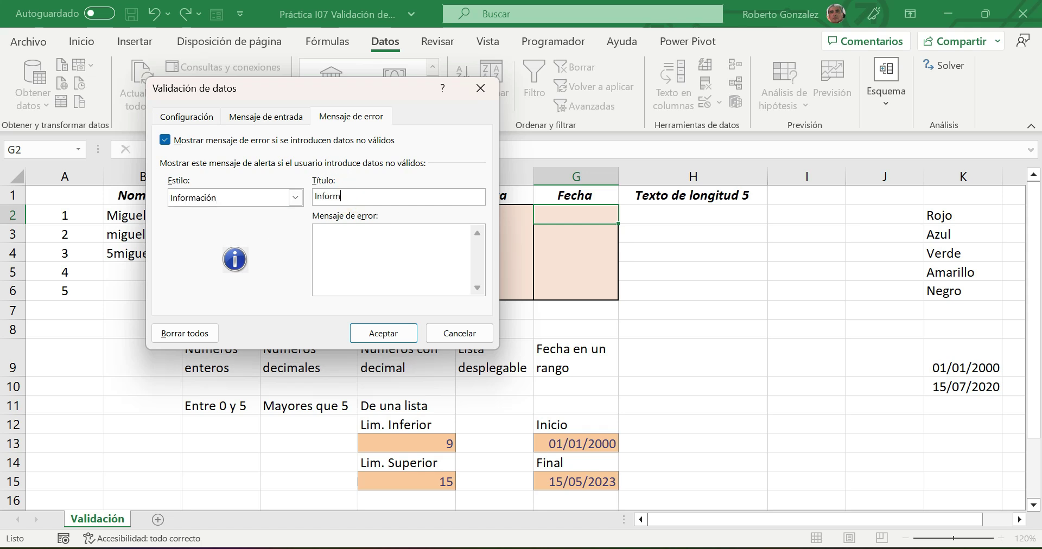
{"action": "type", "text": "ación"}
{"action": "left_click", "coordinate": [350, 253]}
{"action": "type", "text": "La fecha no esta en el ran"}
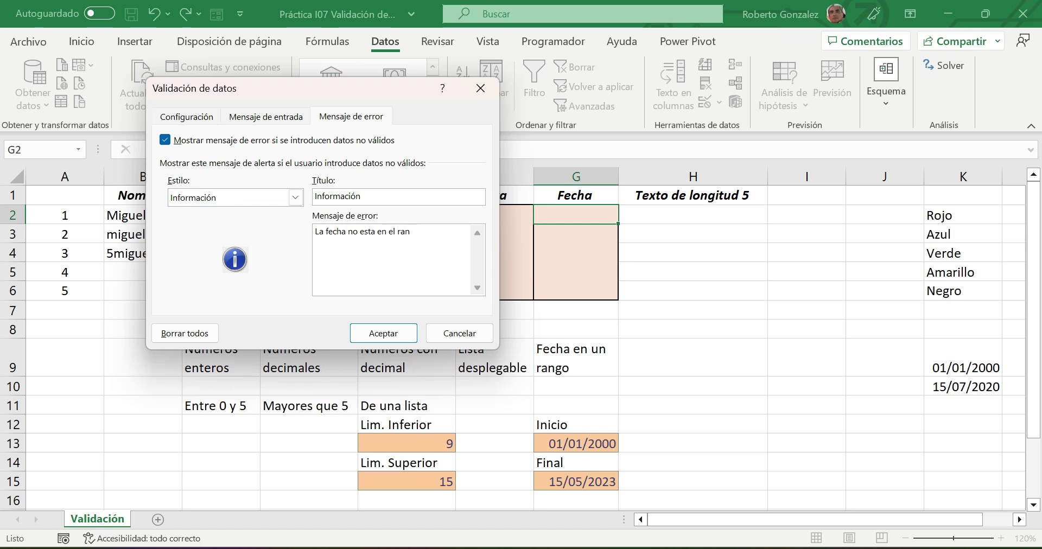
{"action": "type", "text": "go propuesto"}
{"action": "left_click", "coordinate": [384, 333]}
- Enter the test date 20/6/2023 in G2 and accept it past the out-of-range Información notice
{"action": "left_click", "coordinate": [654, 350]}
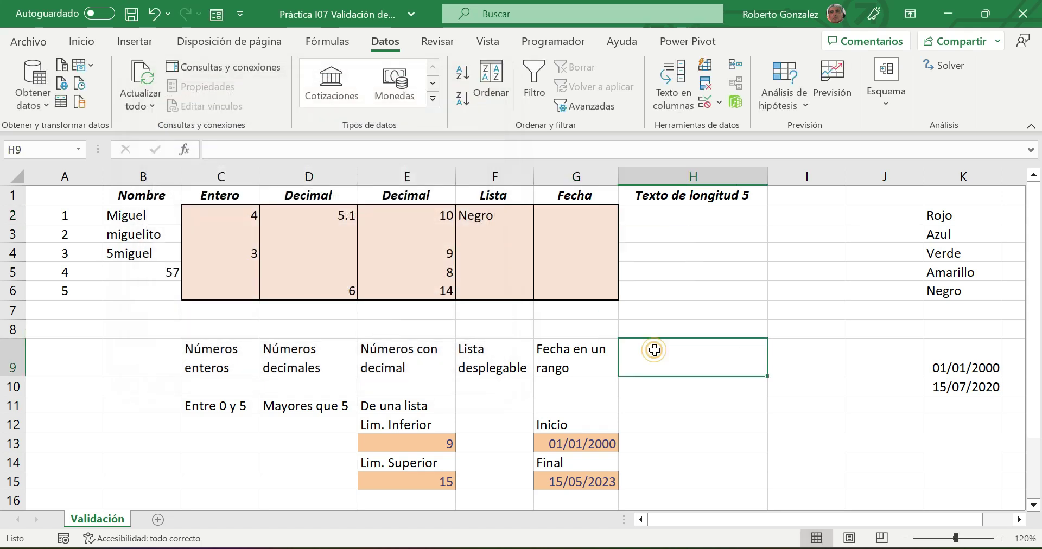
{"action": "left_click", "coordinate": [578, 219]}
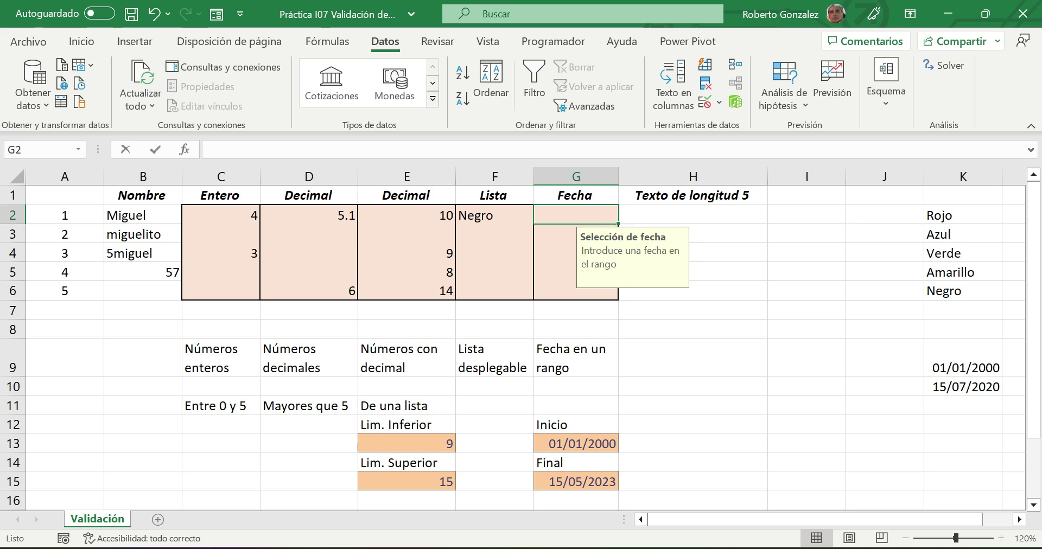
{"action": "type", "text": "20/6/"}
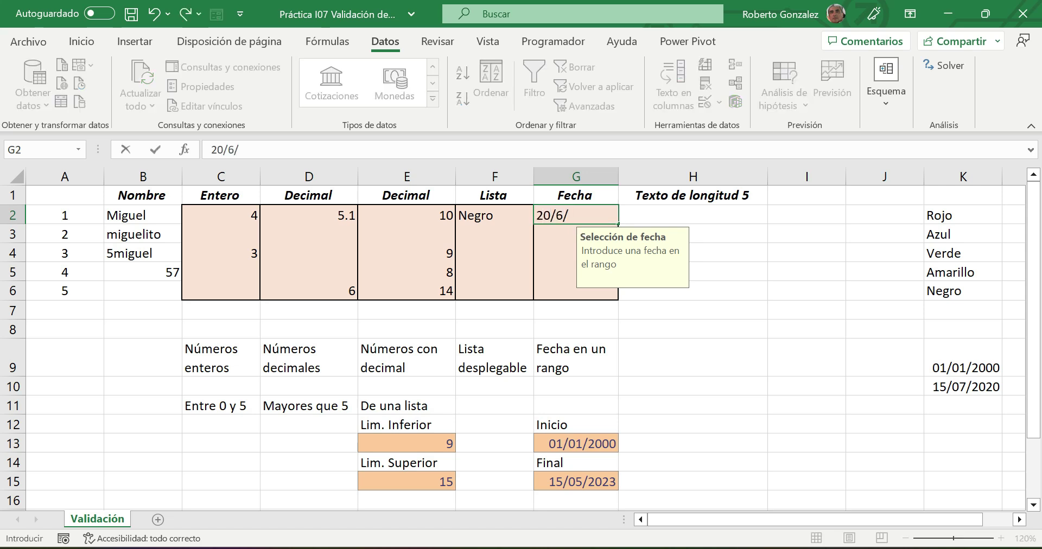
{"action": "type", "text": "2023"}
{"action": "key", "text": "Return"}
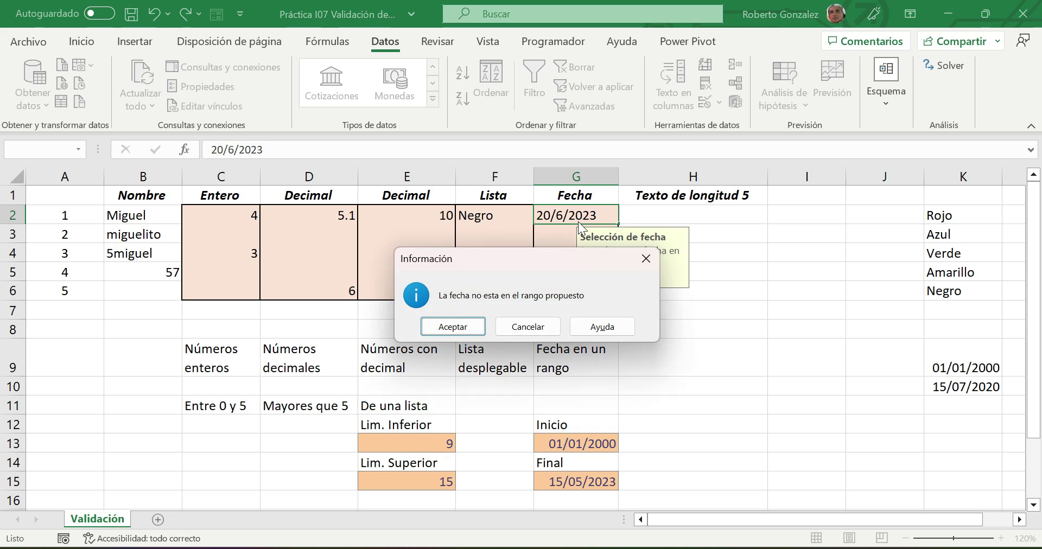
{"action": "left_click", "coordinate": [465, 320]}
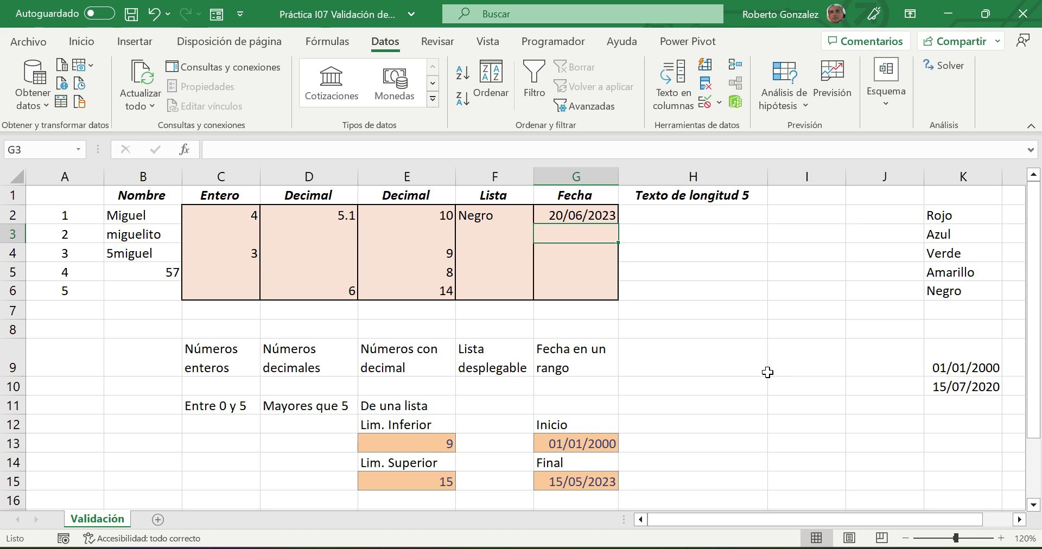
- Select G3:G6 and set their data validation to allow Fecha values
{"action": "left_click_drag", "start_coordinate": [547, 234], "coordinate": [556, 284]}
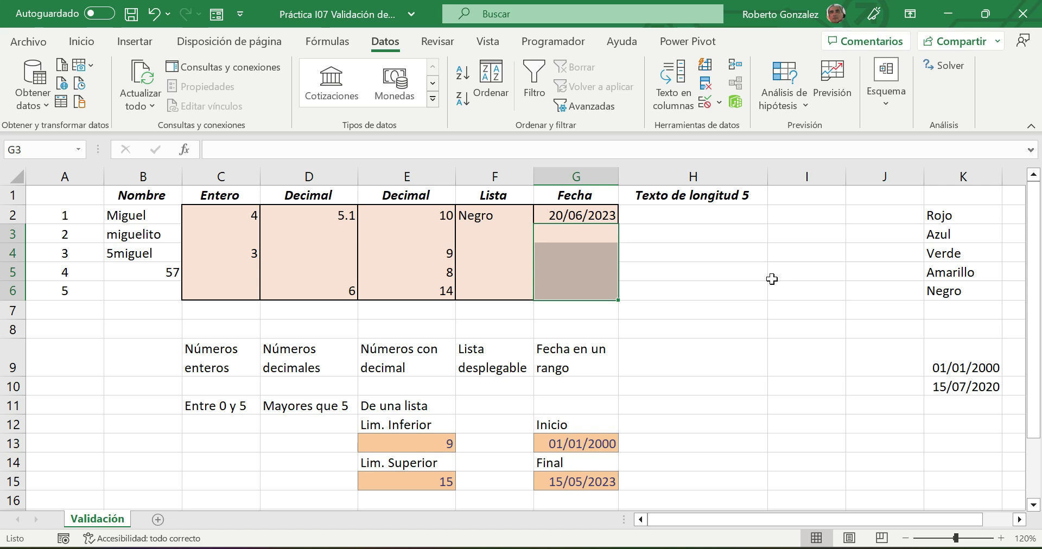
{"action": "left_click", "coordinate": [703, 103]}
{"action": "left_click", "coordinate": [186, 117]}
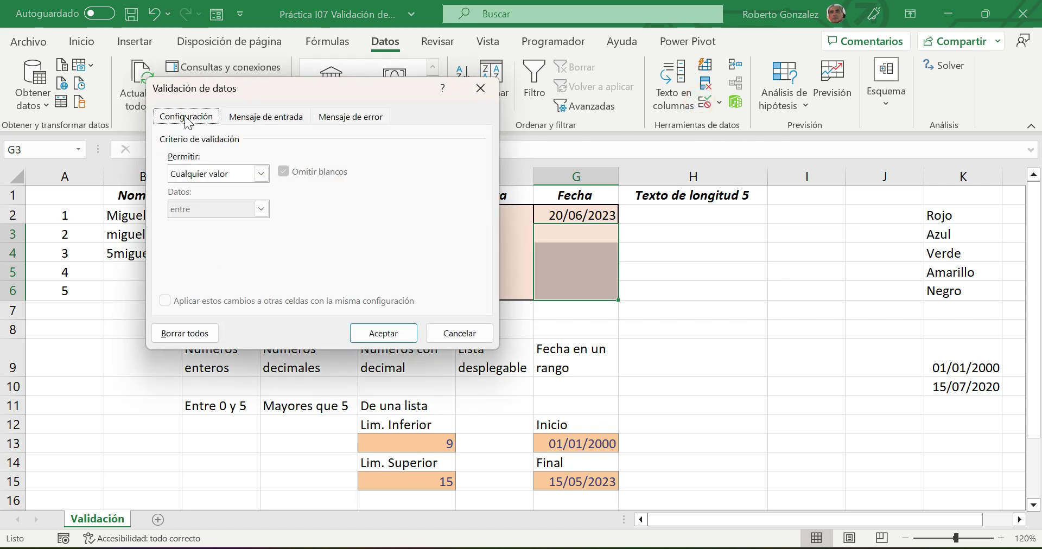
{"action": "left_click", "coordinate": [260, 173]}
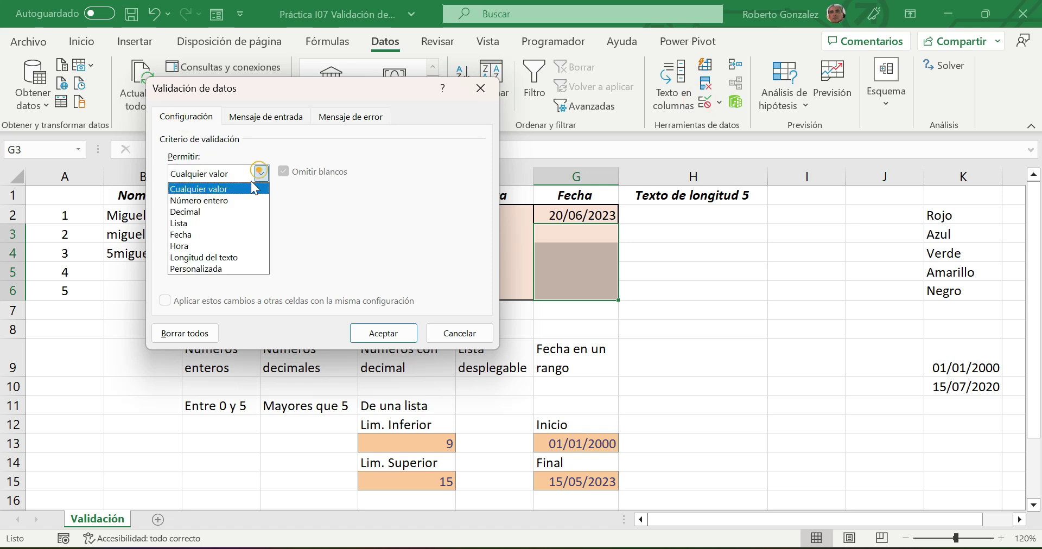
{"action": "left_click", "coordinate": [205, 234]}
- Set the start date to the absolute reference =$G$13
{"action": "left_click", "coordinate": [196, 244]}
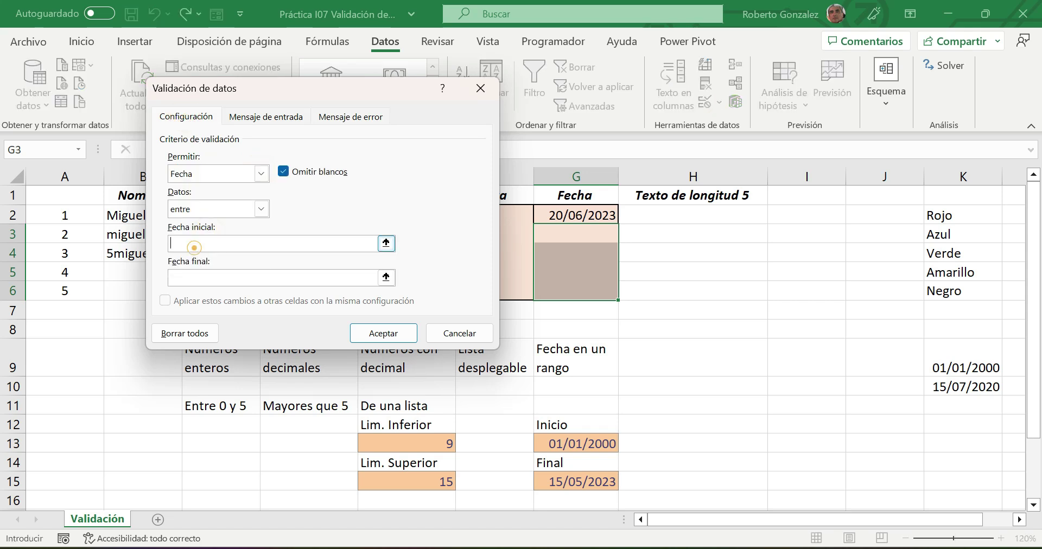
{"action": "left_click", "coordinate": [588, 445]}
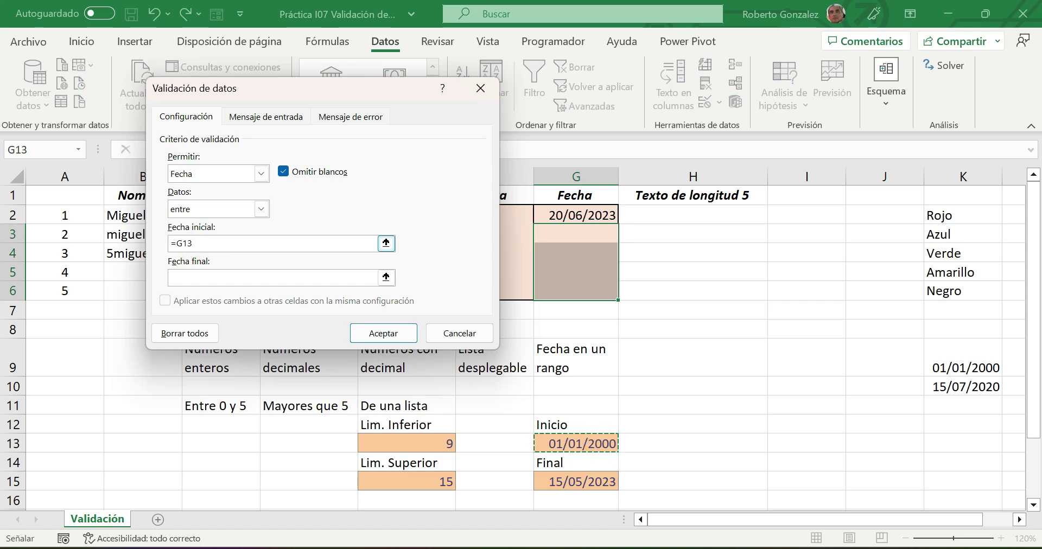
{"action": "double_click", "coordinate": [184, 243]}
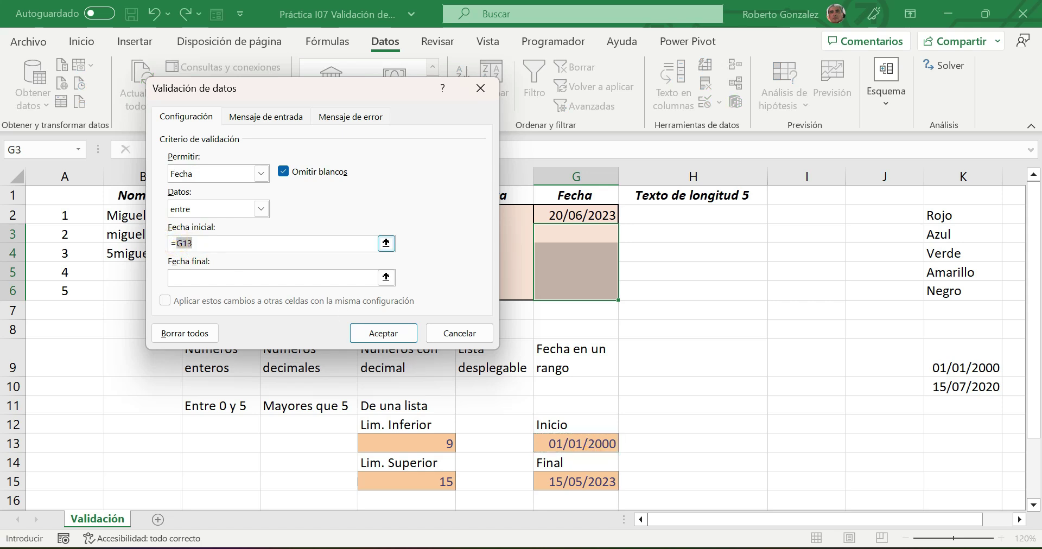
{"action": "type", "text": "4"}
{"action": "key", "text": "BackSpace"}
{"action": "left_click", "coordinate": [565, 446]}
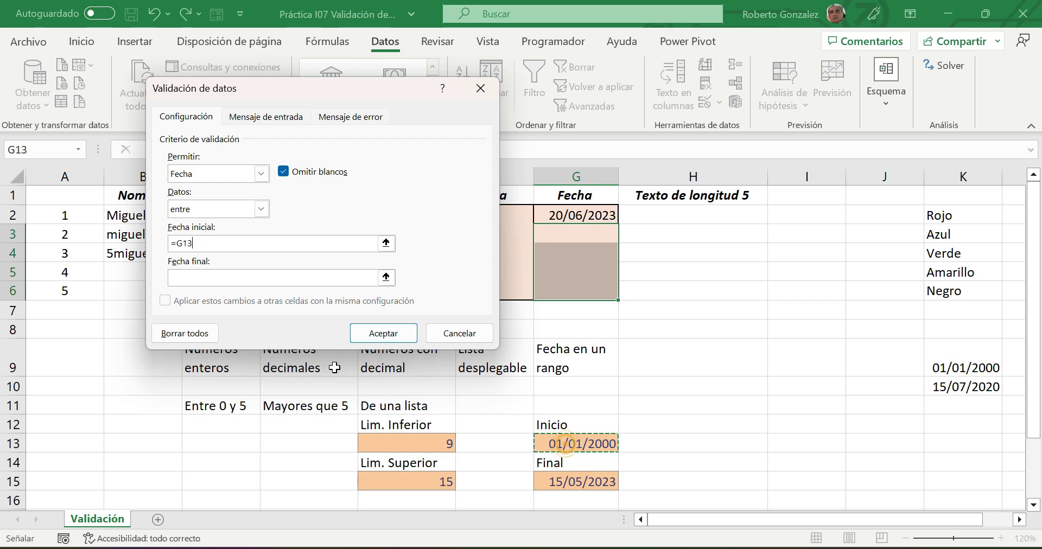
{"action": "double_click", "coordinate": [183, 243]}
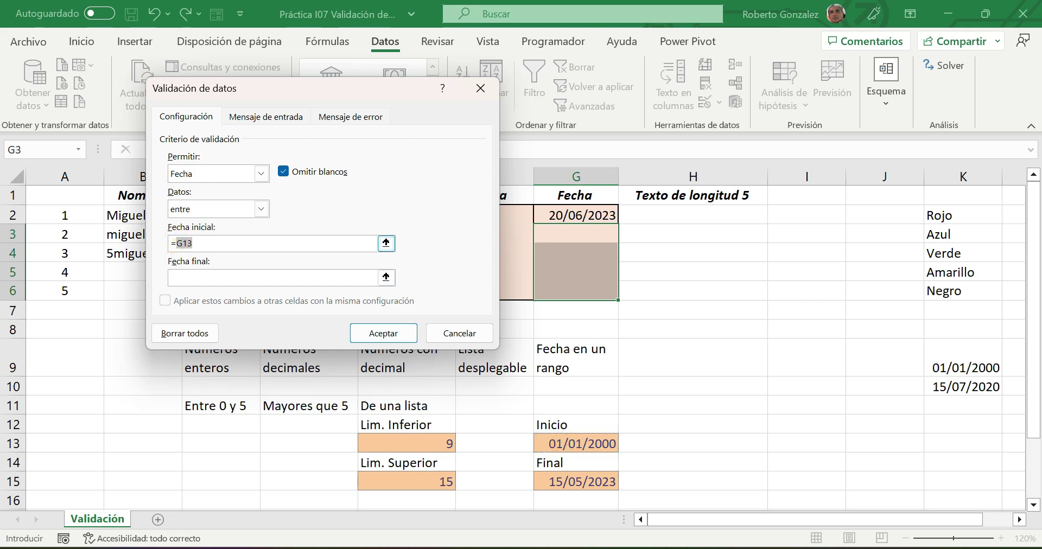
{"action": "key", "text": "F4"}
- Set the end date to the absolute reference =$G$15
{"action": "left_click", "coordinate": [181, 278]}
{"action": "left_click", "coordinate": [571, 481]}
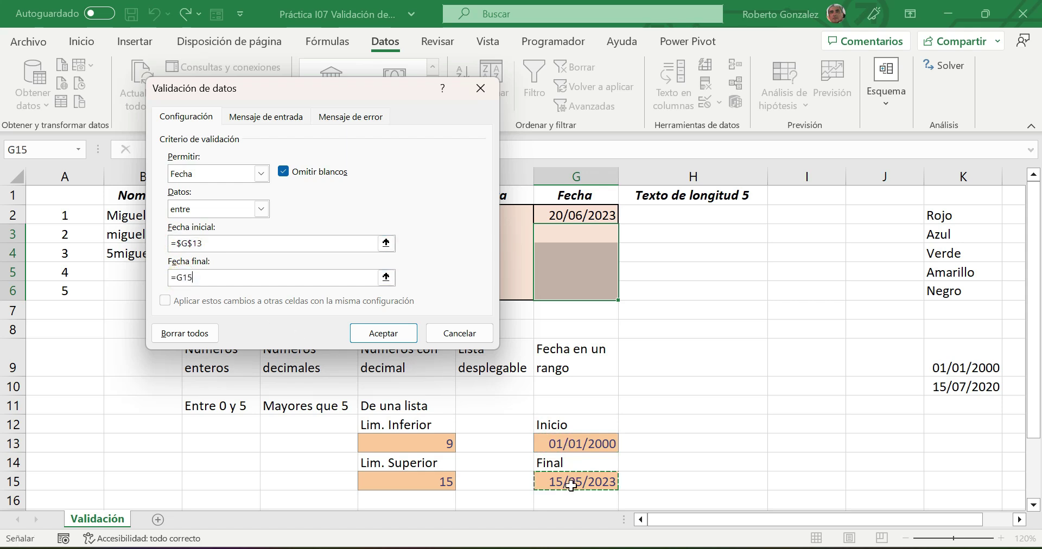
{"action": "double_click", "coordinate": [185, 277]}
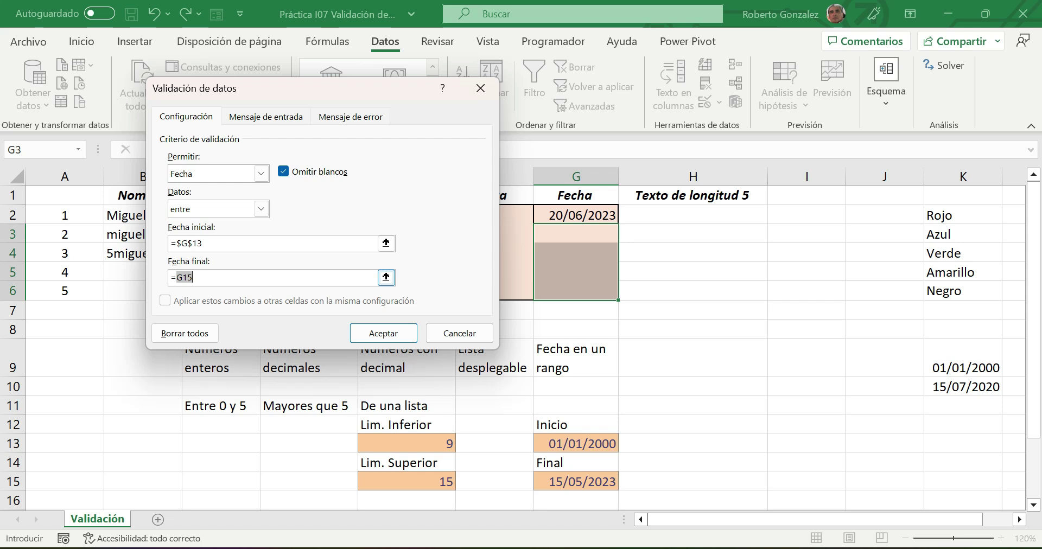
{"action": "key", "text": "F4"}
{"action": "left_click", "coordinate": [279, 118]}
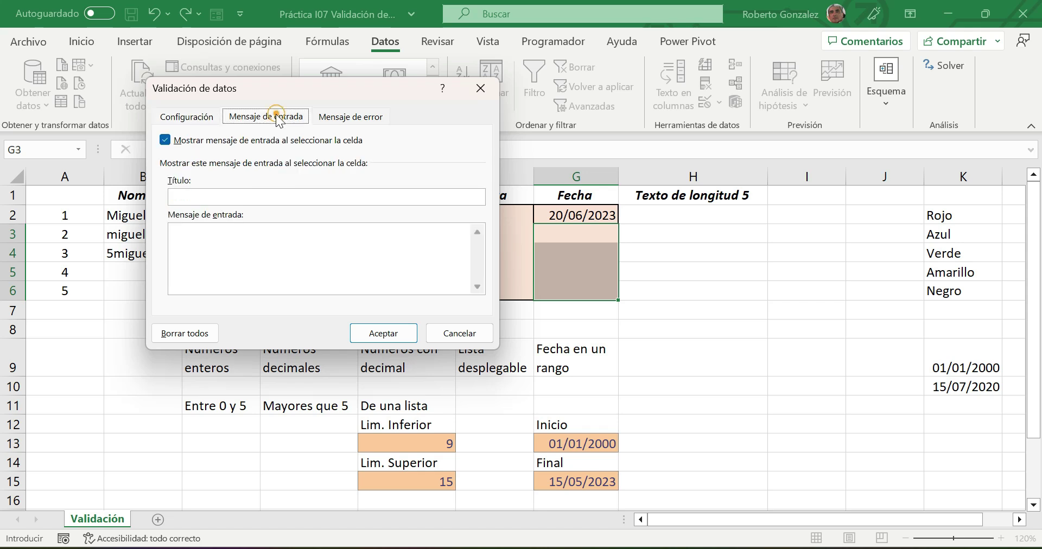
- Give the input message the title 'Fecha' and the text 'Captura la fecha'
{"action": "left_click", "coordinate": [214, 198]}
{"action": "type", "text": "Fecha"}
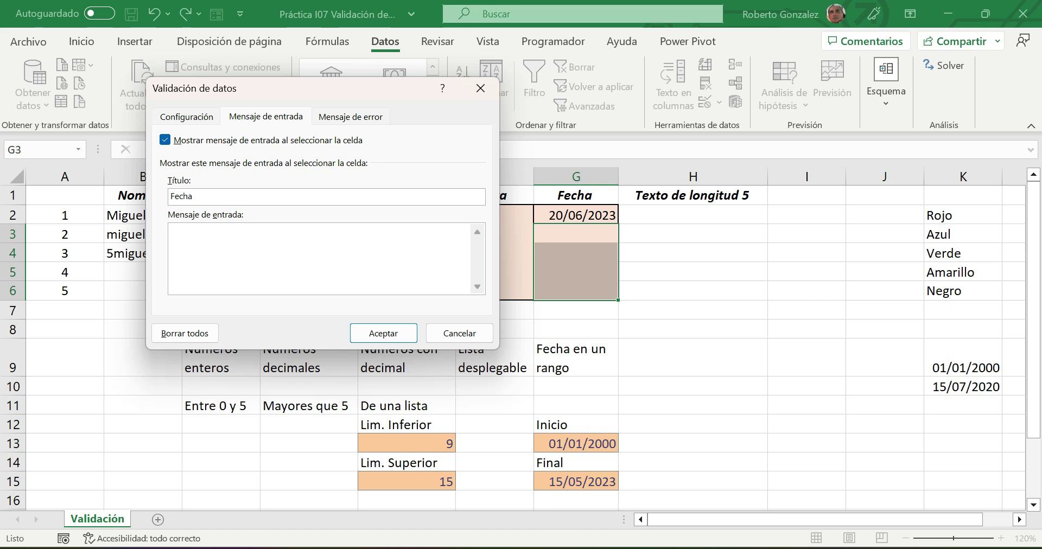
{"action": "left_click", "coordinate": [200, 233]}
{"action": "type", "text": "Catund"}
{"action": "key", "text": "BackSpace"}
{"action": "key", "text": "BackSpace"}
{"action": "key", "text": "BackSpace"}
{"action": "key", "text": "BackSpace"}
{"action": "type", "text": "ptura la fecha"}
- Add an Información-style error alert titled 'Aviso' reading 'Fecha de rango', and confirm
{"action": "left_click", "coordinate": [347, 116]}
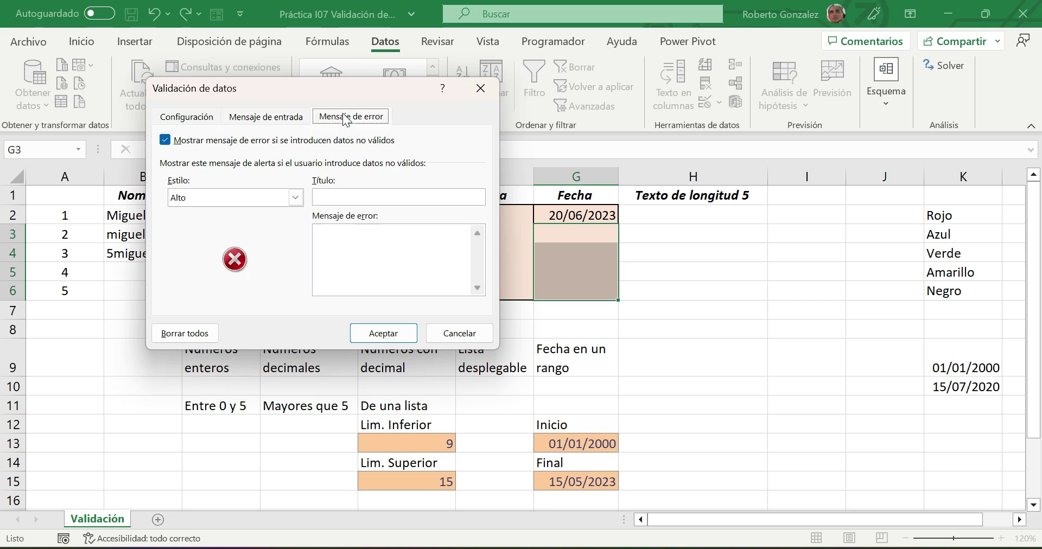
{"action": "left_click", "coordinate": [353, 202]}
{"action": "type", "text": "Aviso"}
{"action": "left_click", "coordinate": [352, 244]}
{"action": "type", "text": "Fecha de rango"}
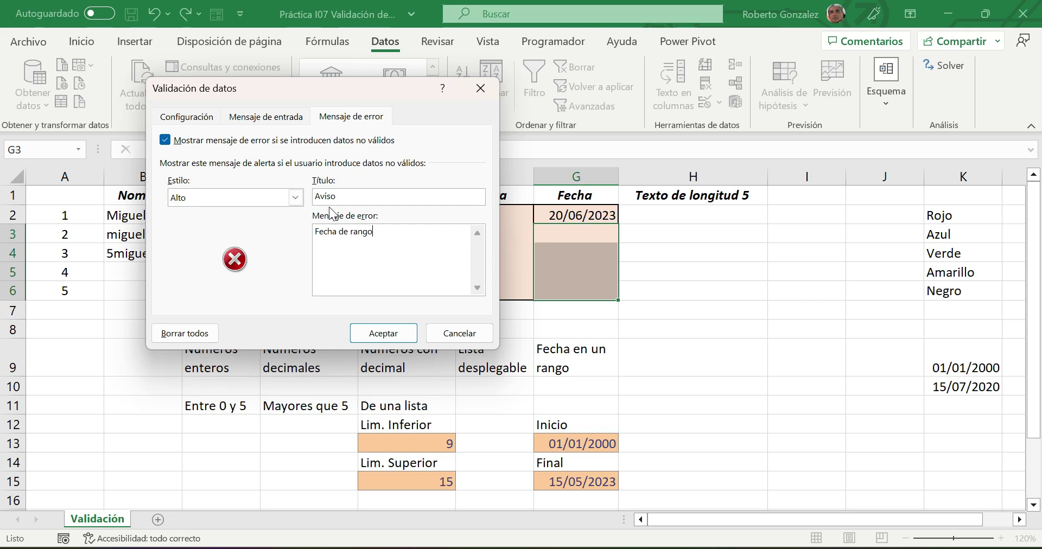
{"action": "left_click", "coordinate": [295, 198]}
{"action": "left_click", "coordinate": [237, 232]}
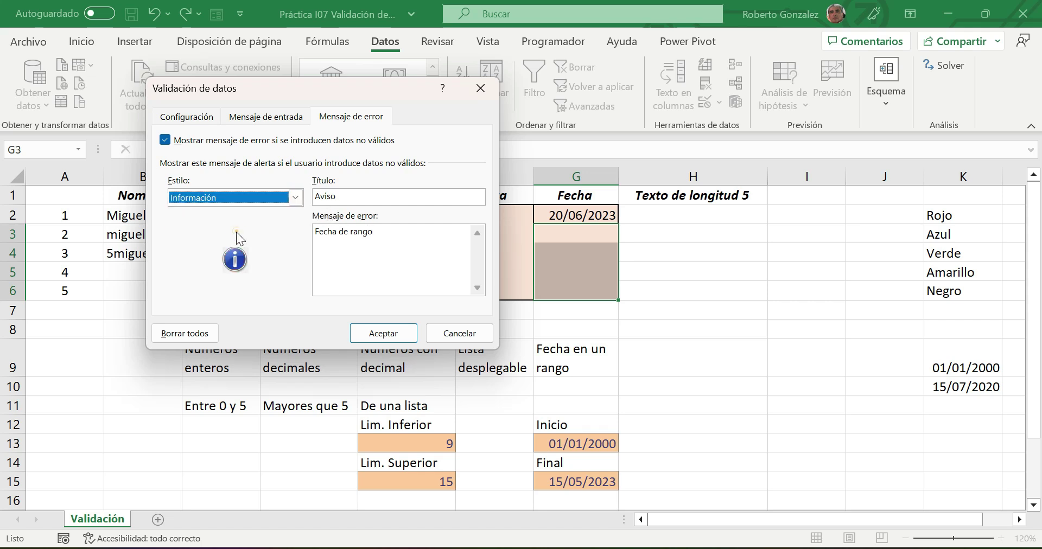
{"action": "left_click", "coordinate": [383, 333]}
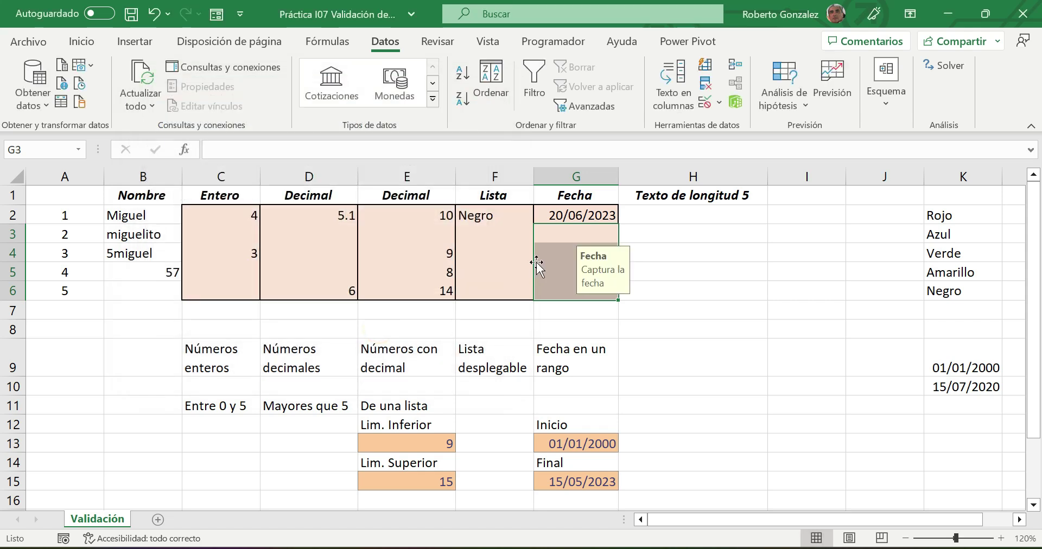
{"action": "left_click", "coordinate": [549, 253]}
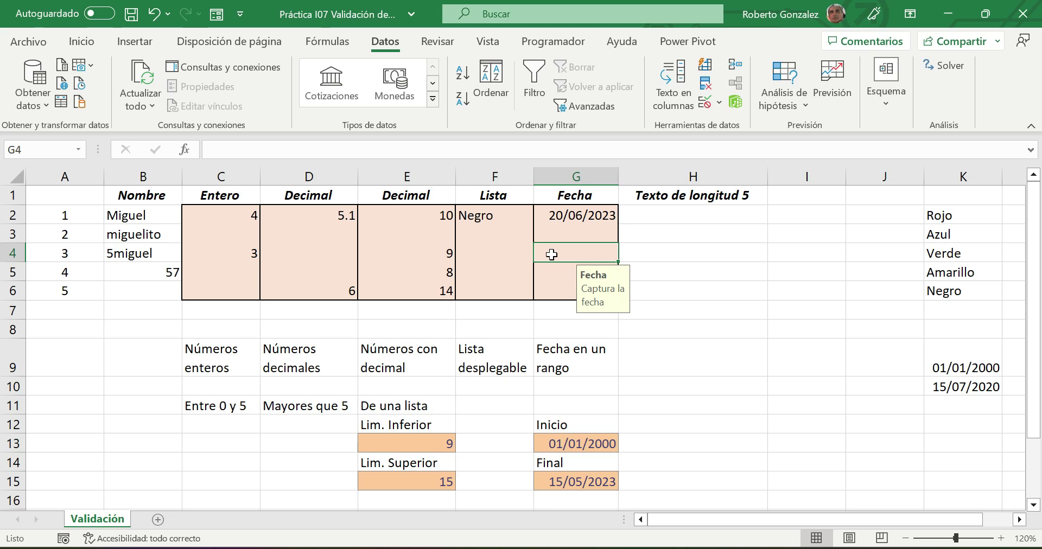
{"action": "left_click", "coordinate": [680, 214]}
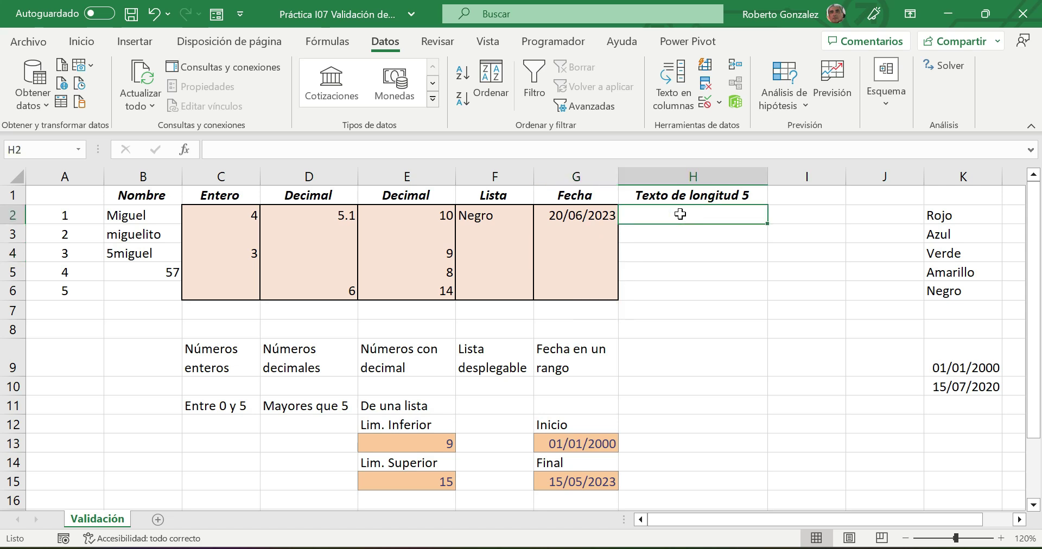
{"action": "left_click_drag", "start_coordinate": [679, 218], "coordinate": [689, 290]}
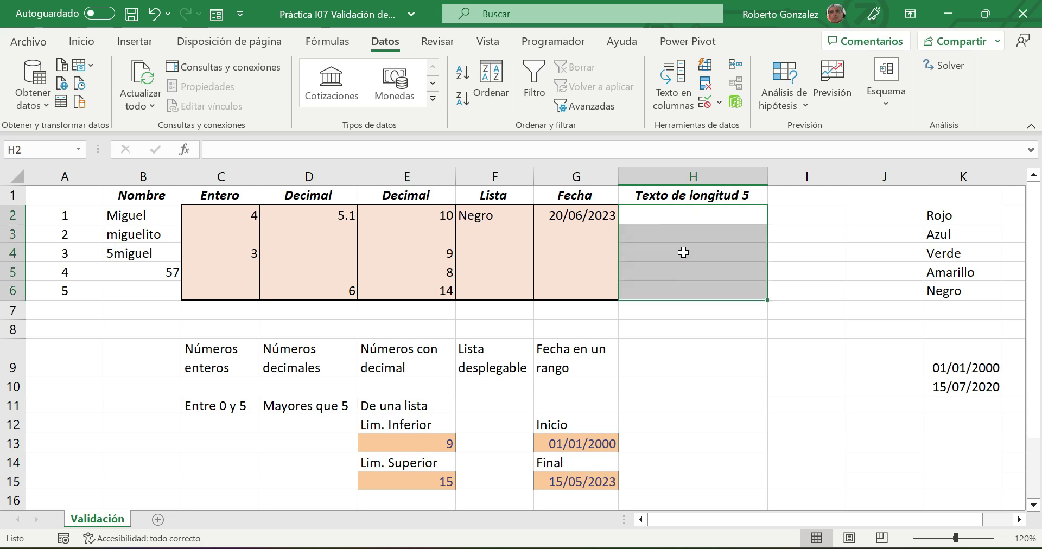
- Fill H2:H6 with the salmon colour, then select H2
{"action": "left_click", "coordinate": [82, 41]}
{"action": "left_click", "coordinate": [196, 98]}
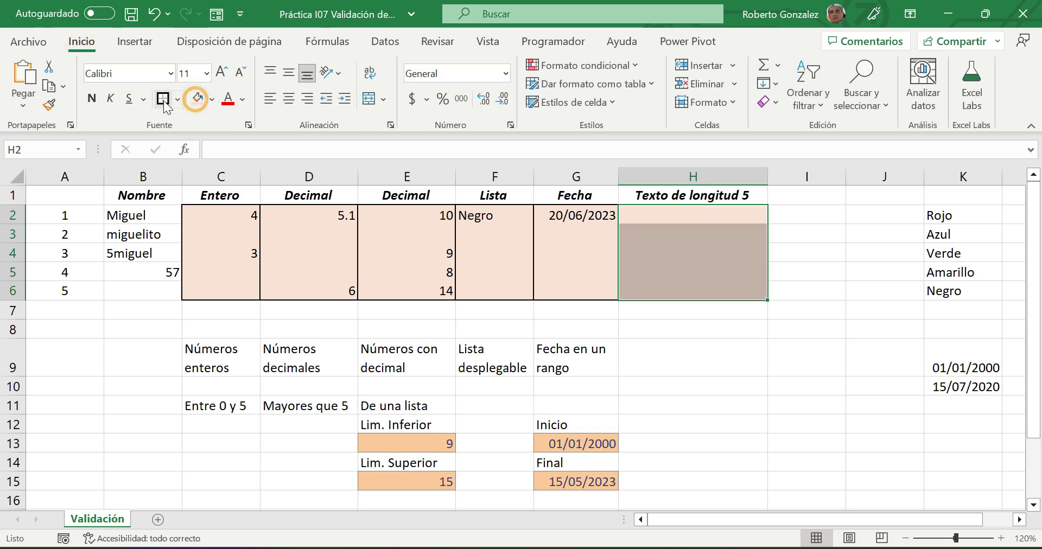
{"action": "left_click", "coordinate": [724, 386]}
{"action": "left_click", "coordinate": [670, 221]}
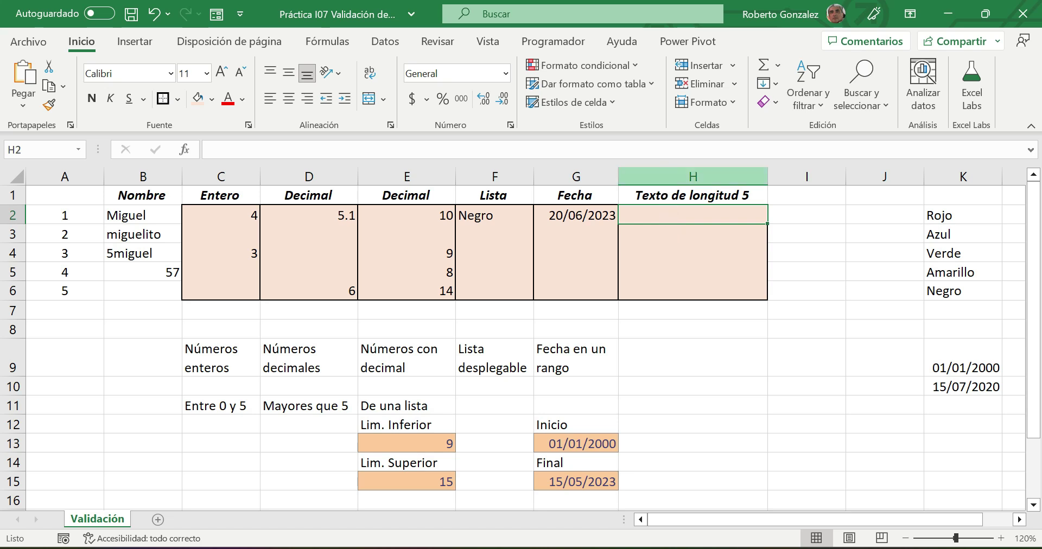
- Set H2's data validation to Text length, equal to, length 5
{"action": "left_click", "coordinate": [385, 42]}
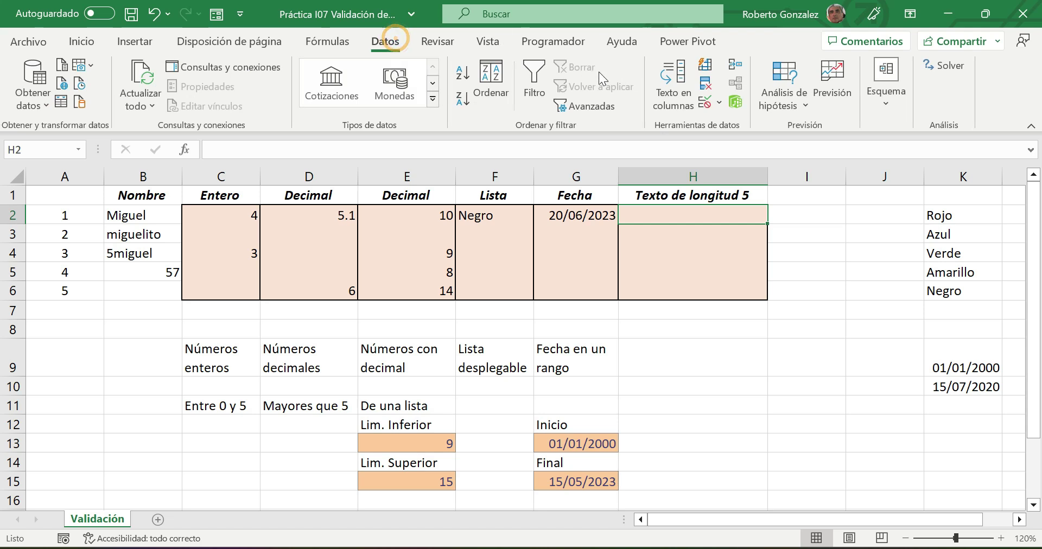
{"action": "left_click", "coordinate": [705, 102]}
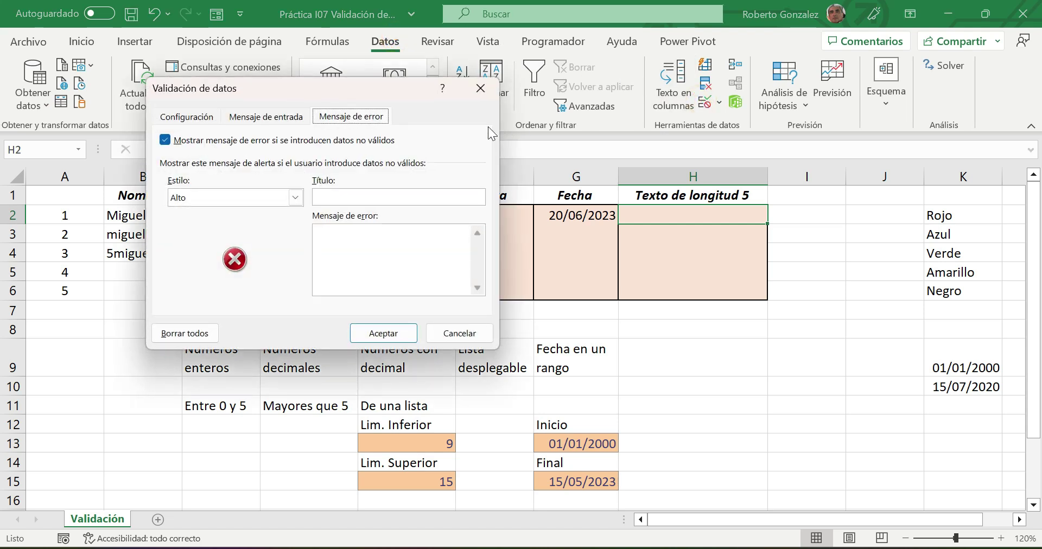
{"action": "left_click", "coordinate": [196, 120]}
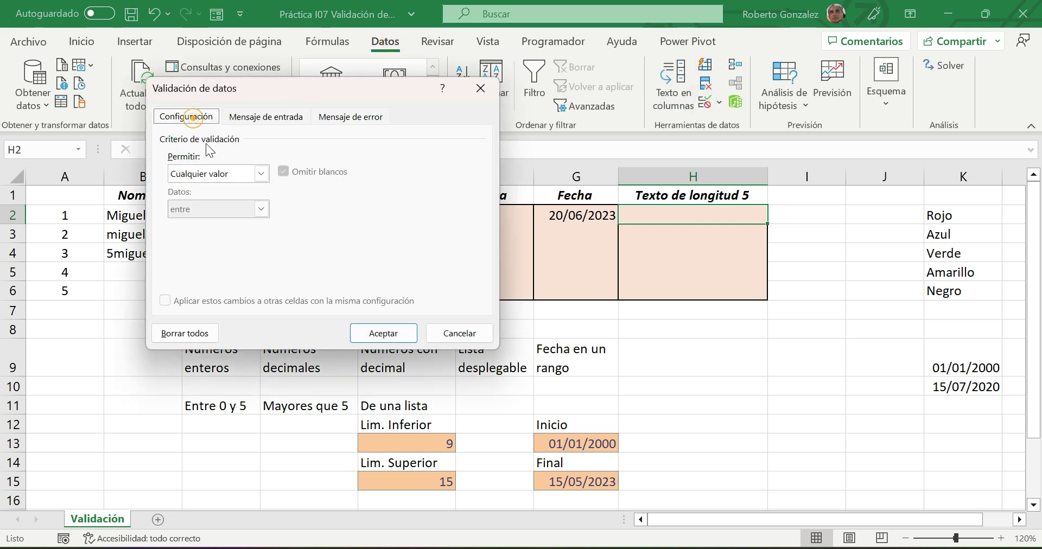
{"action": "left_click", "coordinate": [262, 172]}
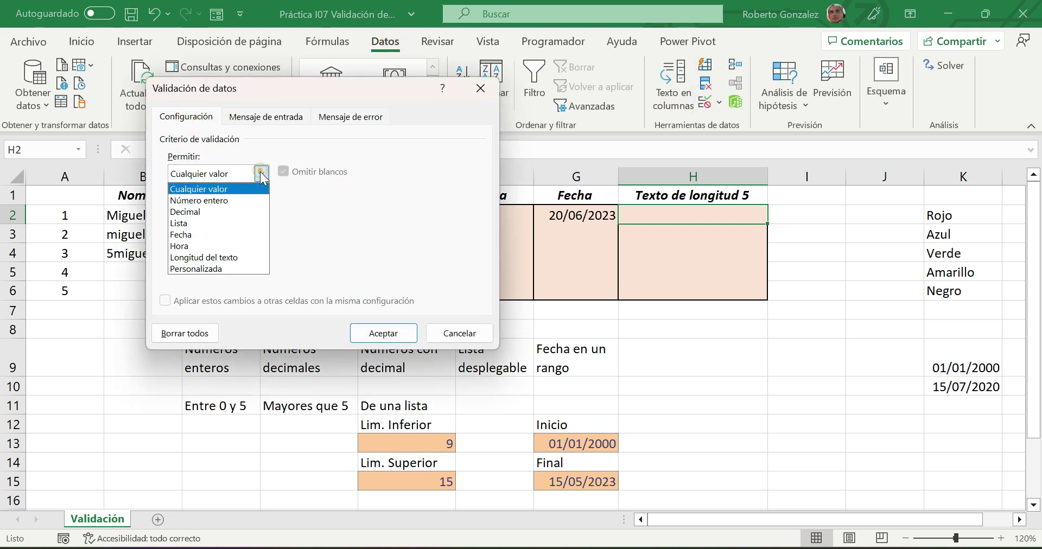
{"action": "left_click", "coordinate": [226, 257]}
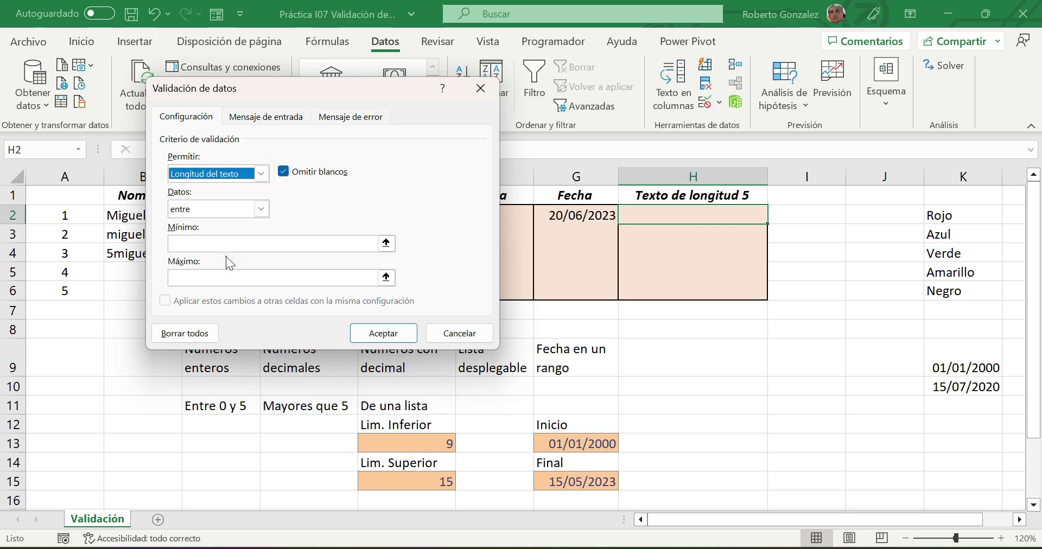
{"action": "left_click", "coordinate": [261, 209]}
{"action": "left_click", "coordinate": [195, 236]}
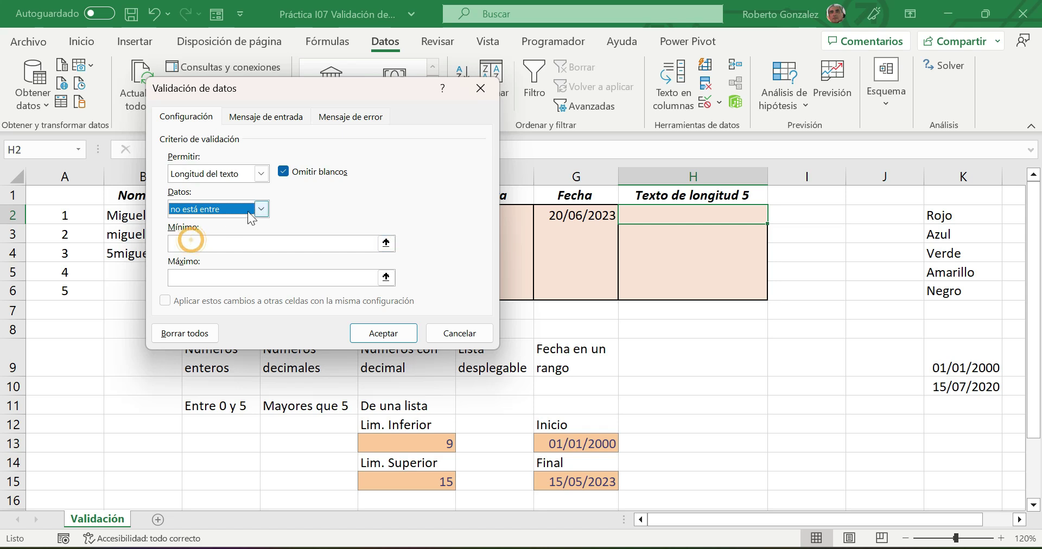
{"action": "left_click", "coordinate": [261, 209]}
{"action": "left_click", "coordinate": [186, 248]}
{"action": "left_click", "coordinate": [182, 244]}
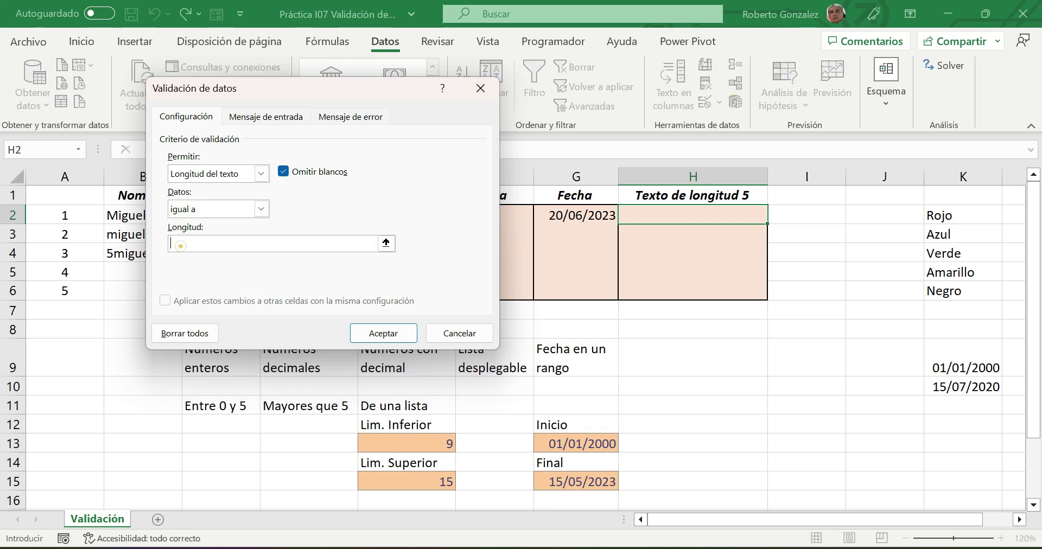
{"action": "type", "text": "5"}
{"action": "left_click", "coordinate": [283, 119]}
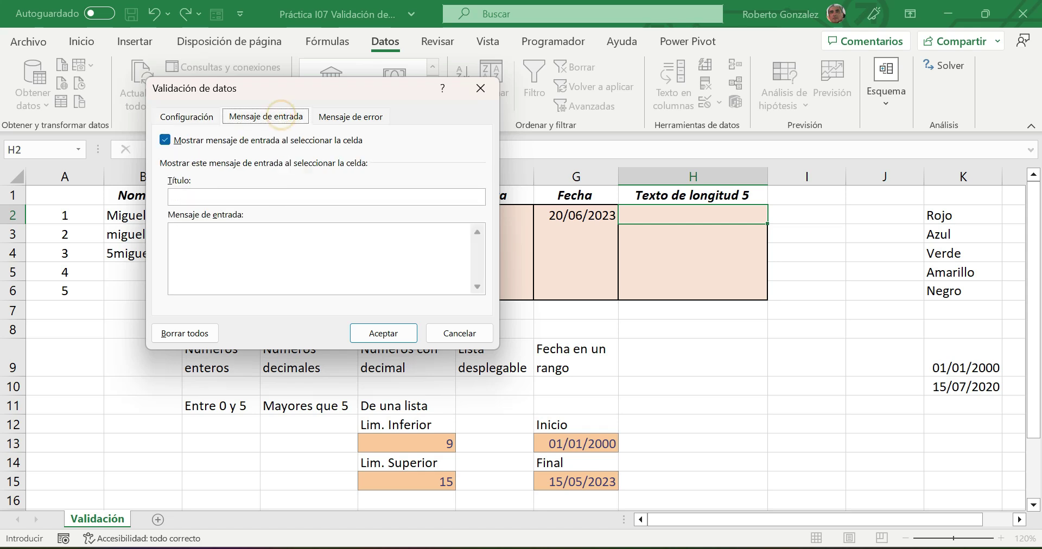
- Give the input message the title 'Código' and the text 'Captura el codigo del producto'
{"action": "left_click", "coordinate": [269, 200]}
{"action": "type", "text": "Ca"}
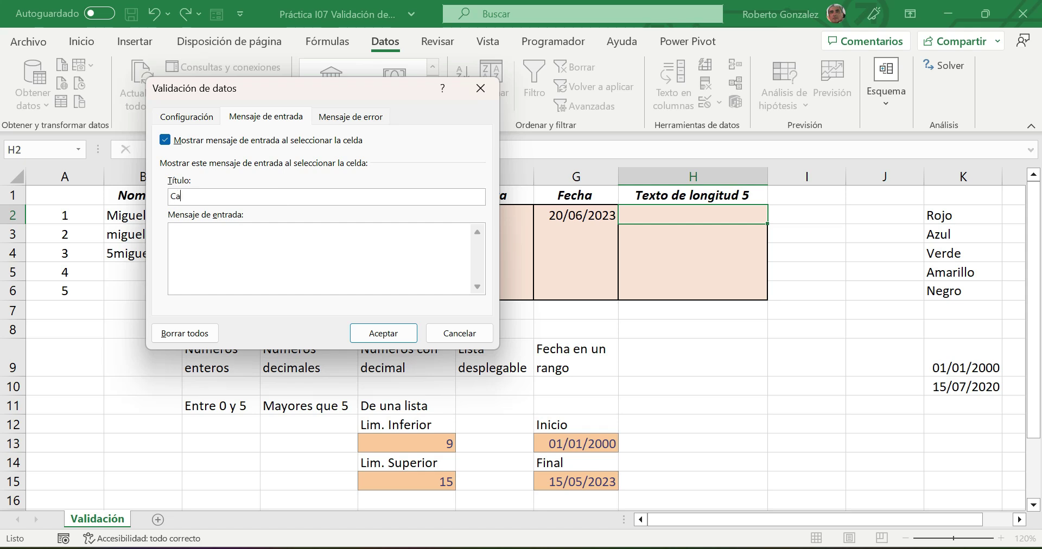
{"action": "key", "text": "BackSpace"}
{"action": "key", "text": "BackSpace"}
{"action": "type", "text": "Código"}
{"action": "left_click", "coordinate": [255, 249]}
{"action": "type", "text": "Captura el codigo del "}
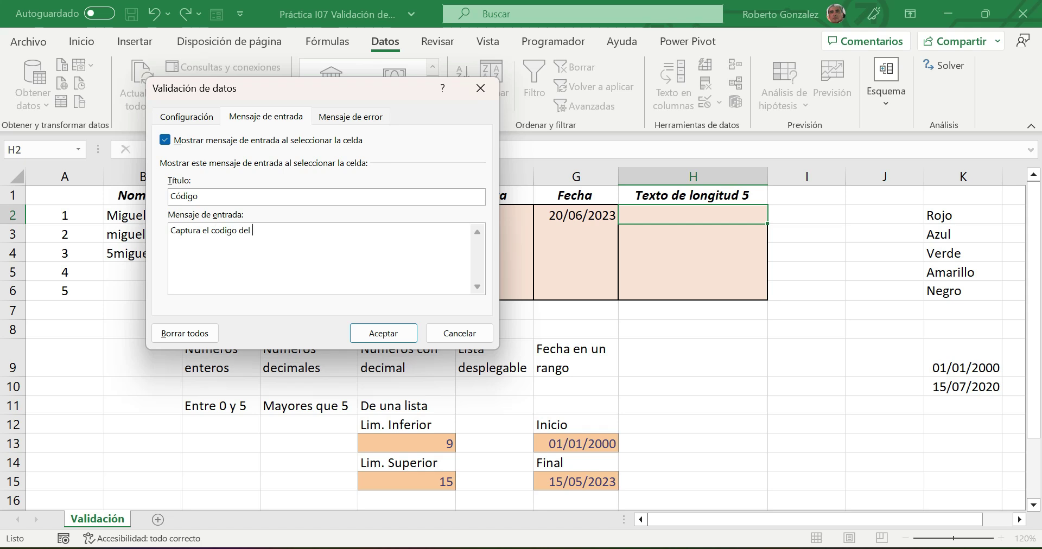
{"action": "type", "text": "producto"}
{"action": "left_click", "coordinate": [351, 115]}
{"action": "left_click", "coordinate": [330, 196]}
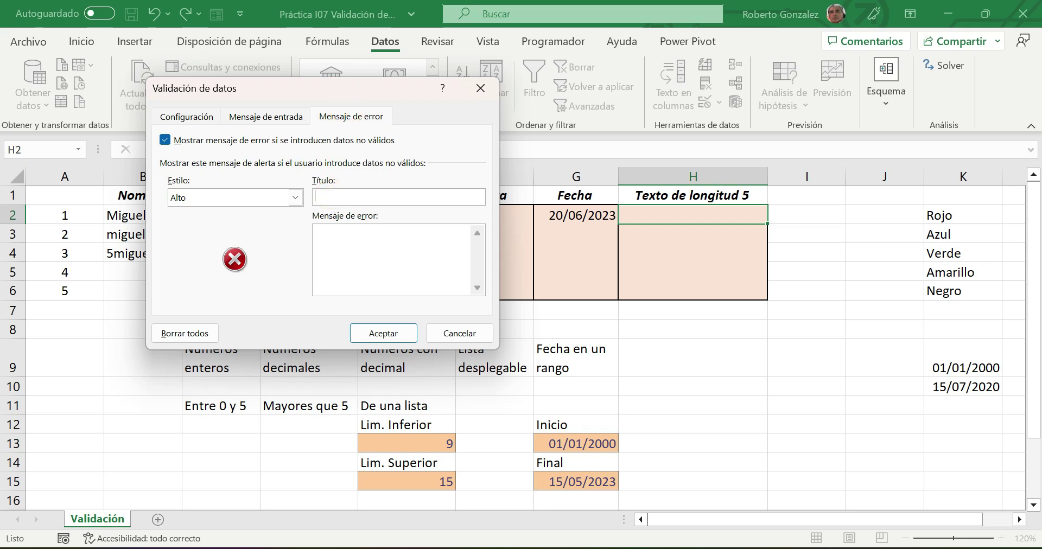
- Give the error alert the title 'Error' and the message 'Longitud del código incorrecta'
{"action": "type", "text": "Error"}
{"action": "left_click", "coordinate": [365, 246]}
{"action": "type", "text": "LOngit"}
{"action": "key", "text": "BackSpace"}
{"action": "key", "text": "BackSpace"}
{"action": "key", "text": "BackSpace"}
{"action": "key", "text": "BackSpace"}
{"action": "key", "text": "BackSpace"}
{"action": "type", "text": "ongitud del código inc"}
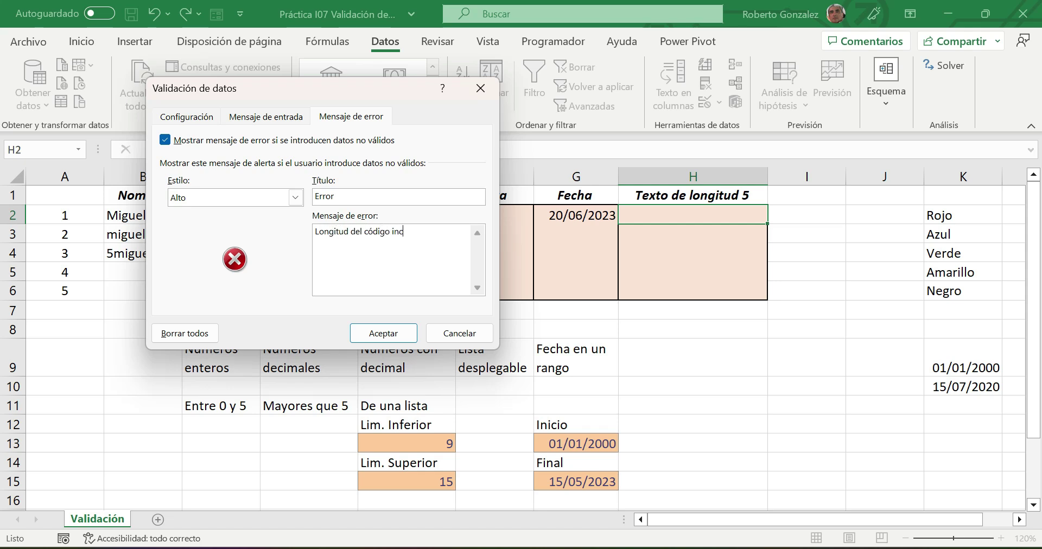
{"action": "type", "text": "orrecta"}
{"action": "left_click", "coordinate": [272, 117]}
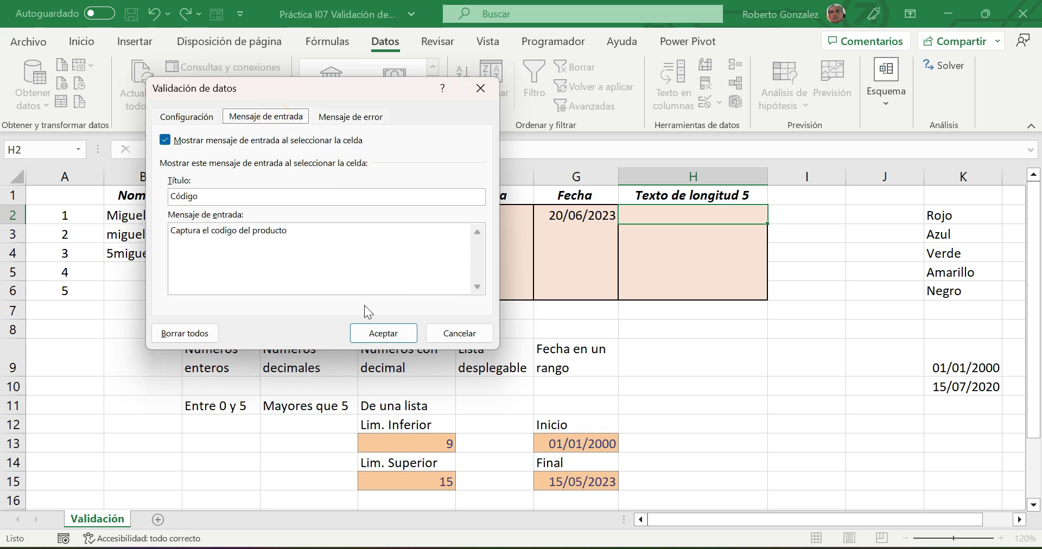
- Apply the rule to H2, see 'casa' rejected, then enter the code RE45a
{"action": "left_click", "coordinate": [373, 333]}
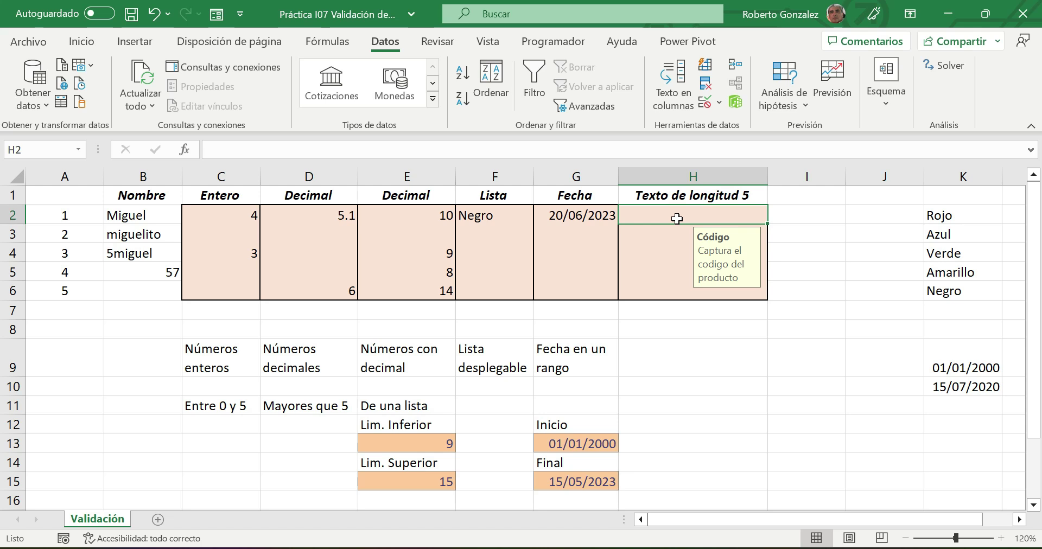
{"action": "type", "text": "casa"}
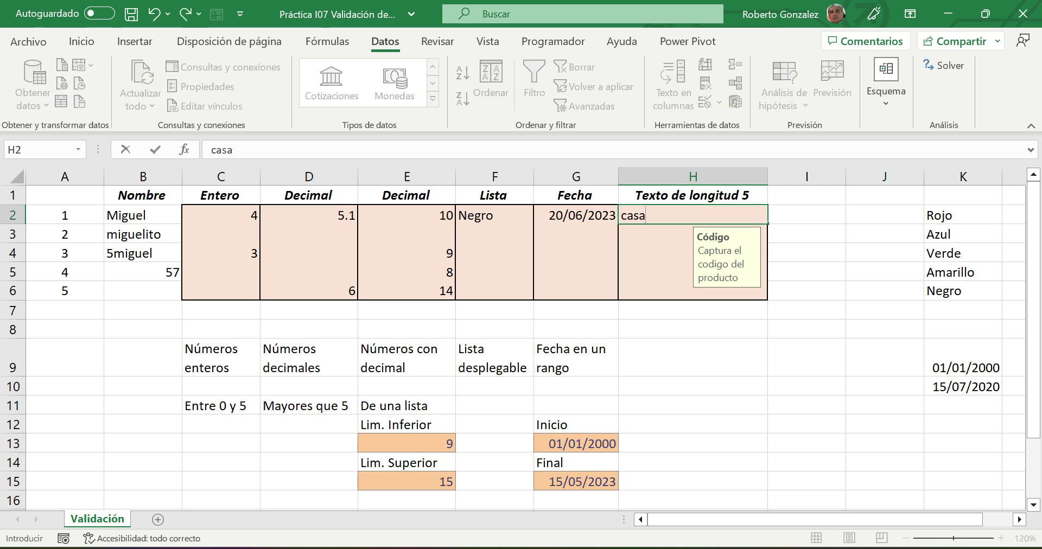
{"action": "key", "text": "Return"}
{"action": "left_click", "coordinate": [477, 326]}
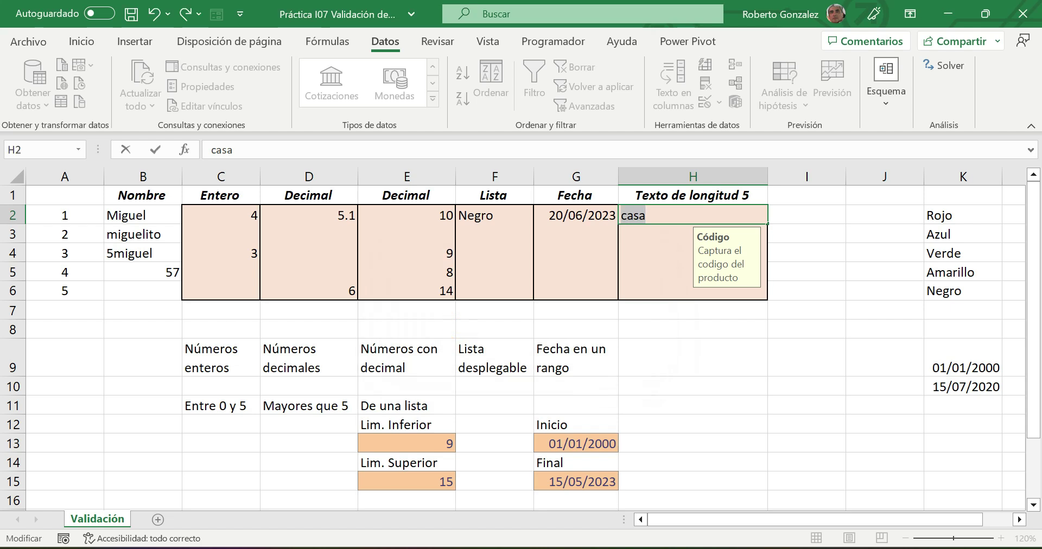
{"action": "type", "text": "RE45a"}
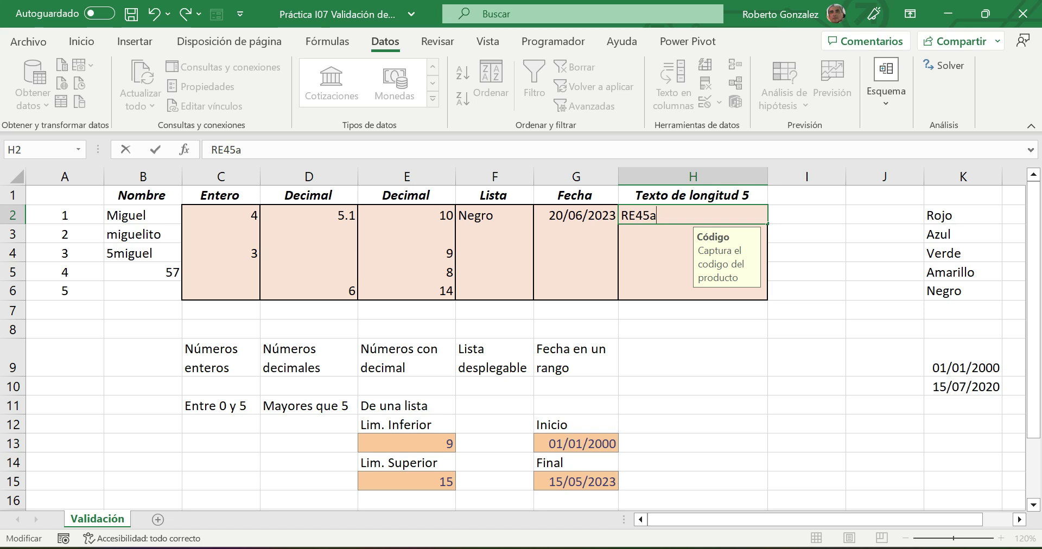
{"action": "key", "text": "Return"}
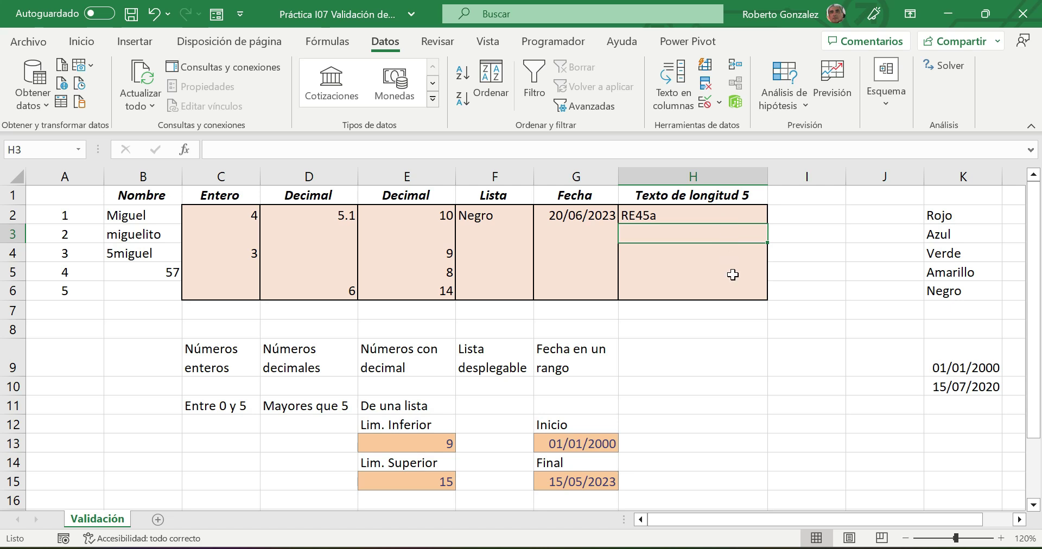
{"action": "left_click_drag", "start_coordinate": [679, 237], "coordinate": [679, 285]}
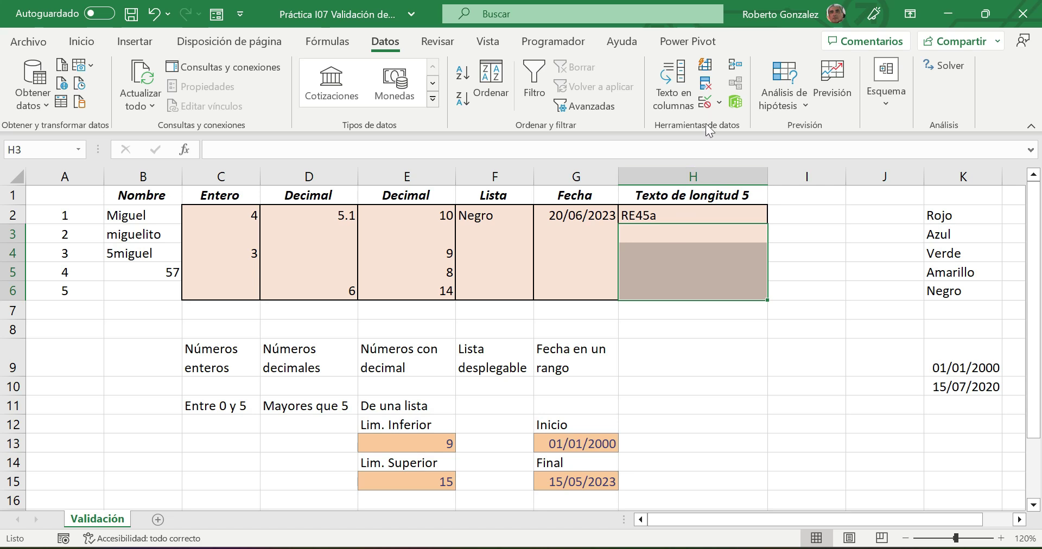
- Add a Text length 'equal to 5' validation rule to H3:H6
{"action": "left_click", "coordinate": [705, 101]}
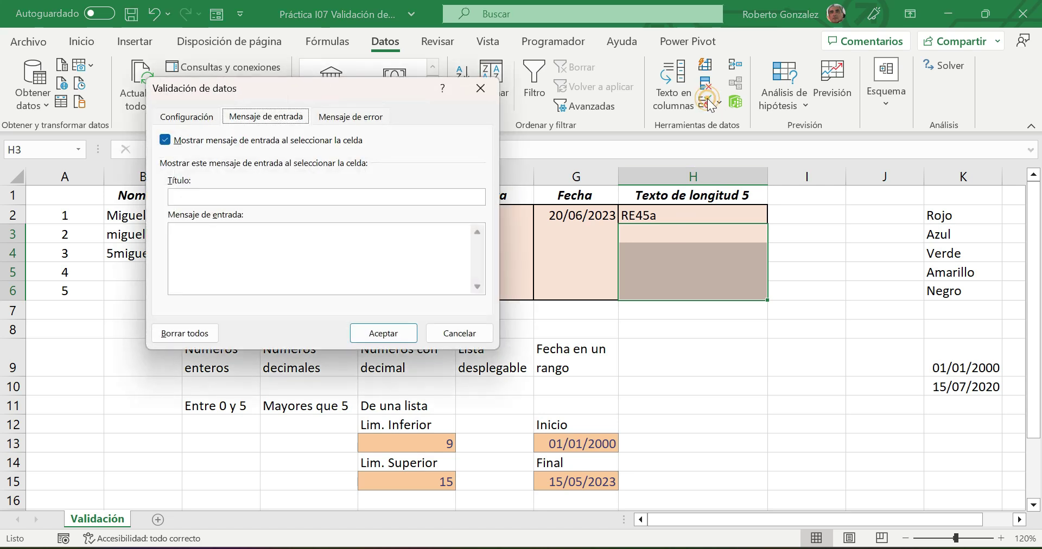
{"action": "left_click", "coordinate": [194, 117]}
{"action": "left_click", "coordinate": [262, 174]}
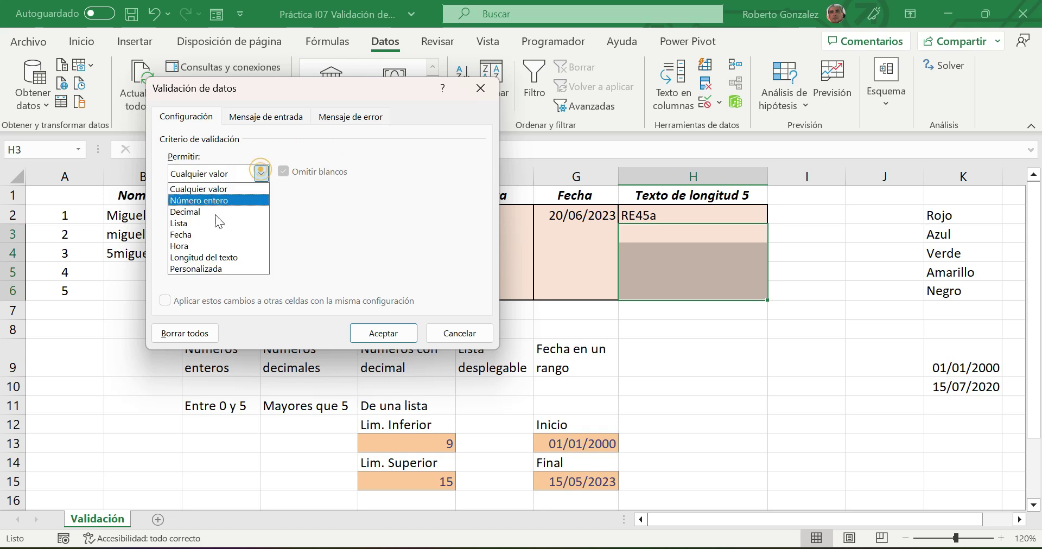
{"action": "left_click", "coordinate": [202, 258]}
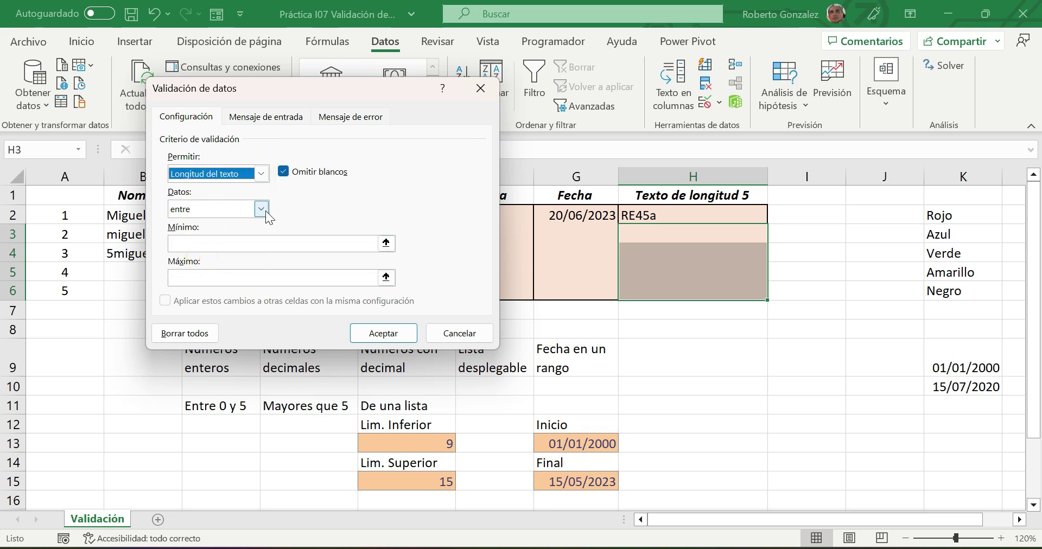
{"action": "left_click", "coordinate": [261, 209]}
{"action": "left_click", "coordinate": [200, 251]}
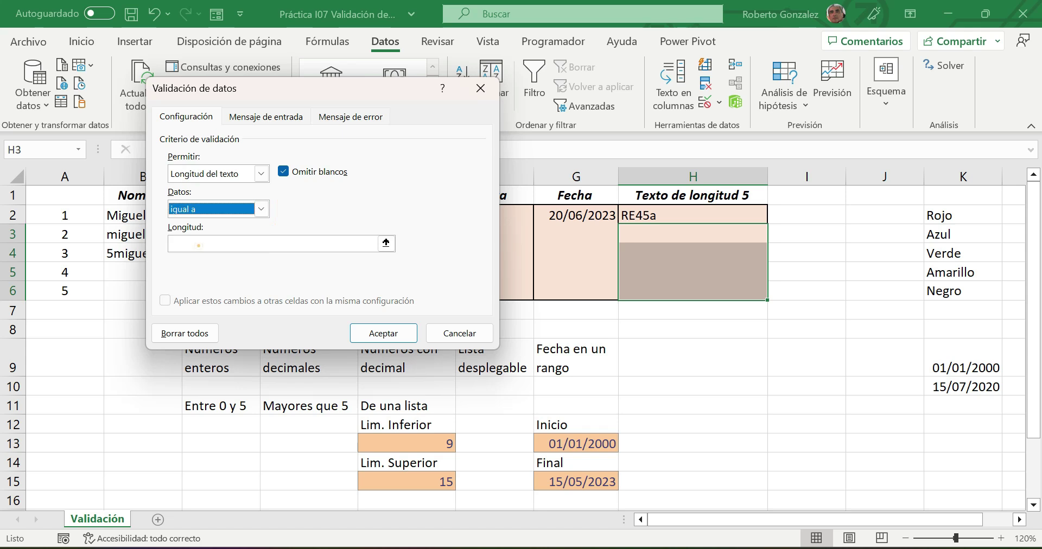
{"action": "left_click", "coordinate": [199, 244]}
{"action": "type", "text": "5"}
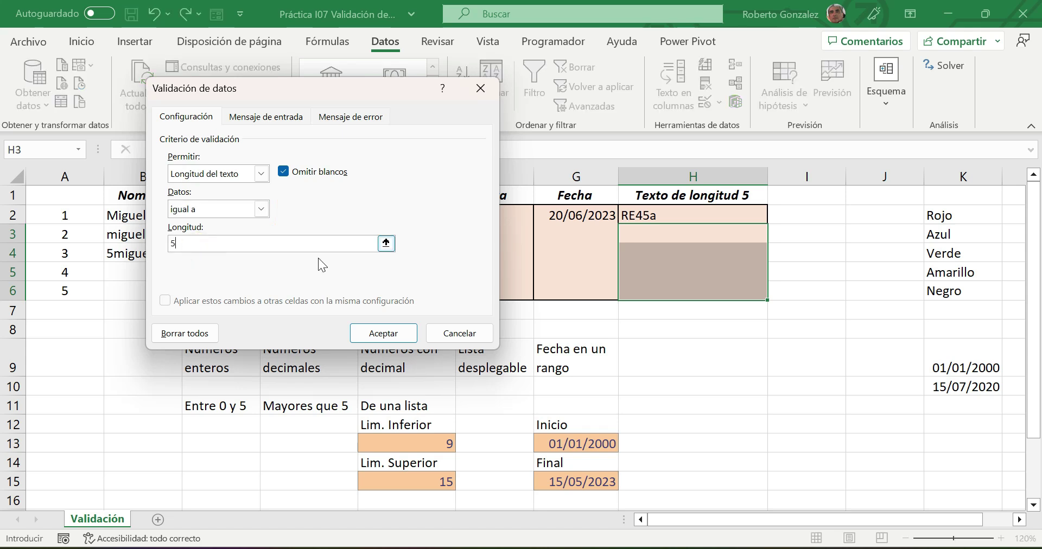
{"action": "left_click", "coordinate": [375, 331]}
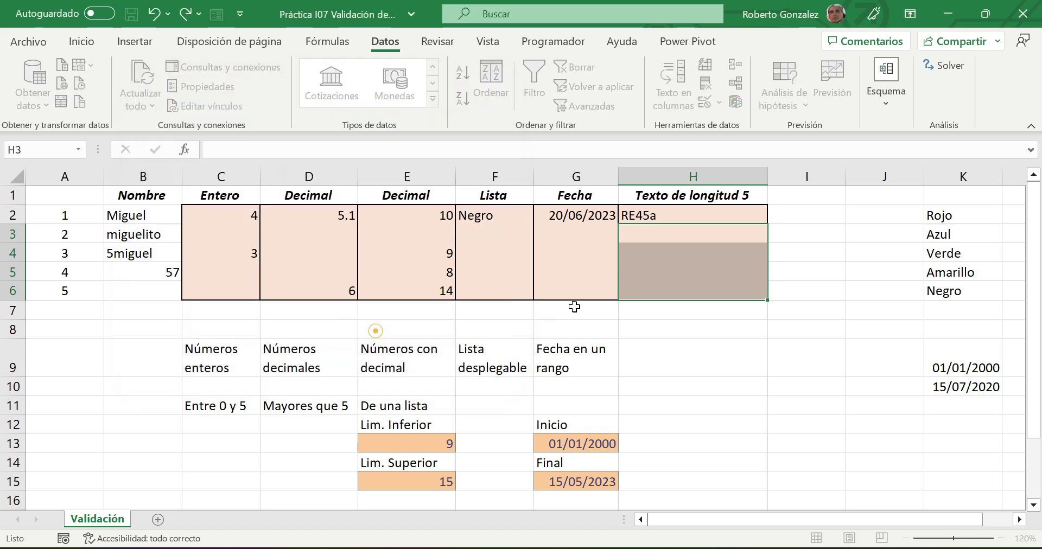
{"action": "left_click", "coordinate": [684, 252]}
- Test the rule by entering TR345 in H4 and the four-character T345 in H5
{"action": "type", "text": "TR"}
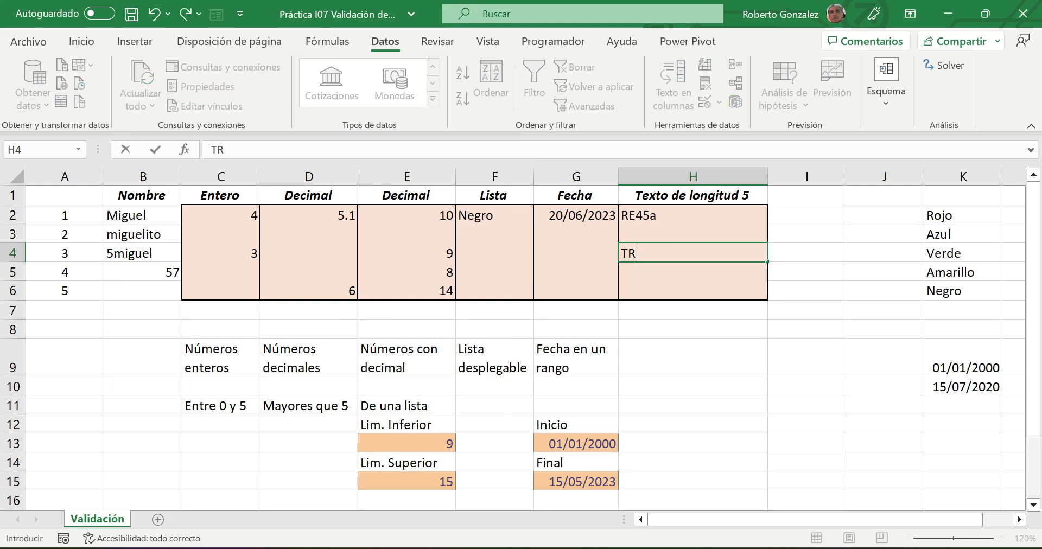
{"action": "type", "text": "345"}
{"action": "key", "text": "Return"}
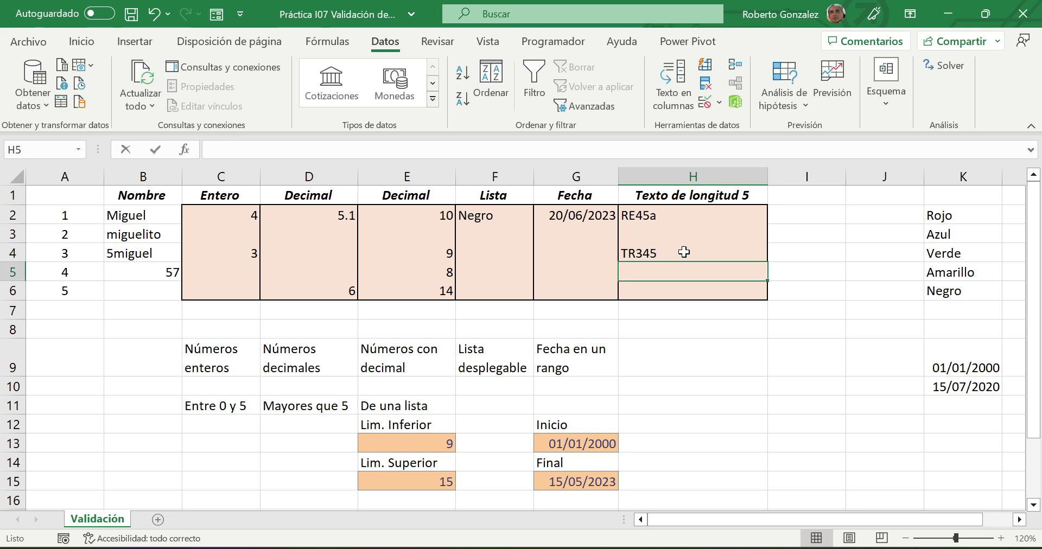
{"action": "type", "text": "T345"}
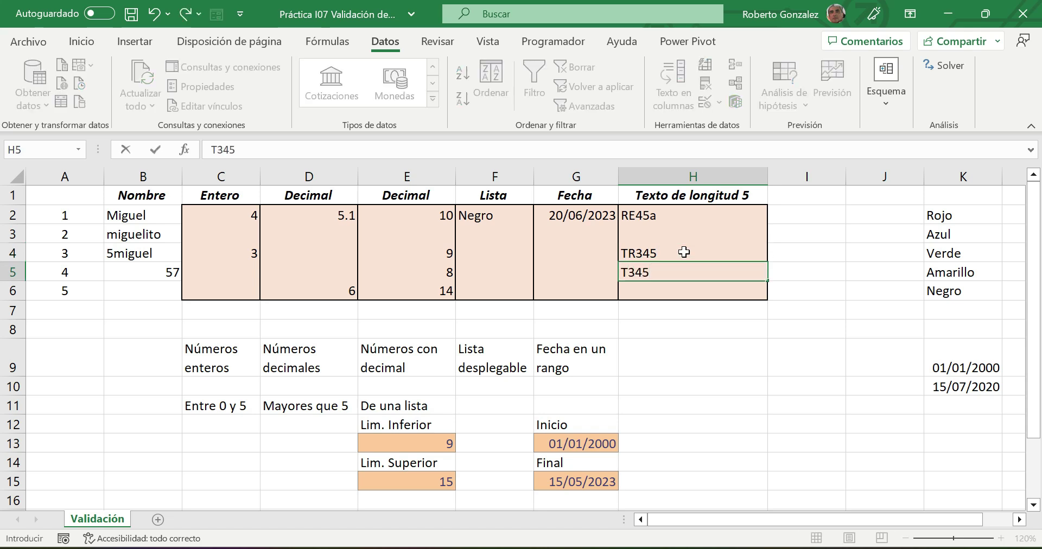
{"action": "key", "text": "Return"}
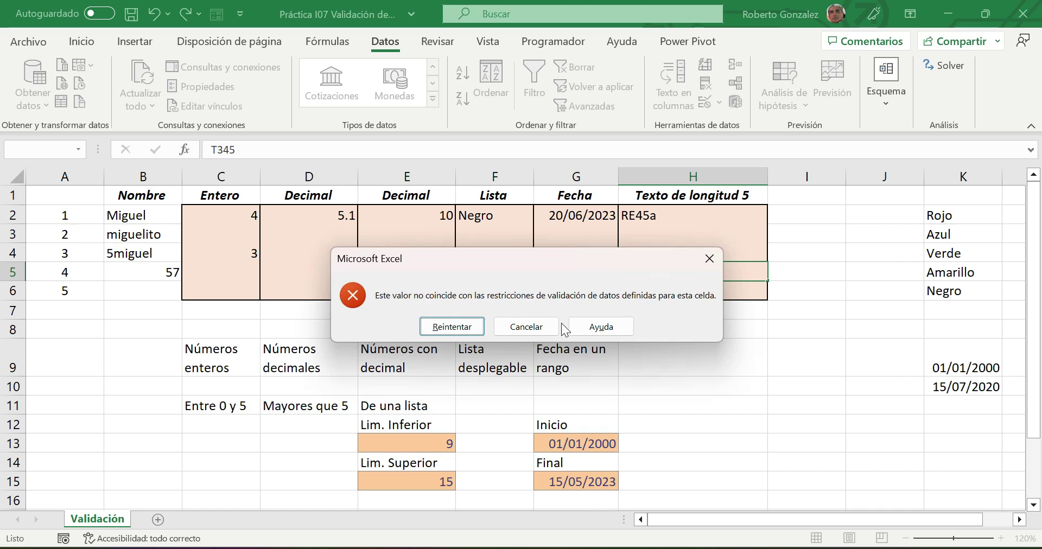
- Discard the rejected T345 entry so H5 stays empty
{"action": "left_click", "coordinate": [450, 327]}
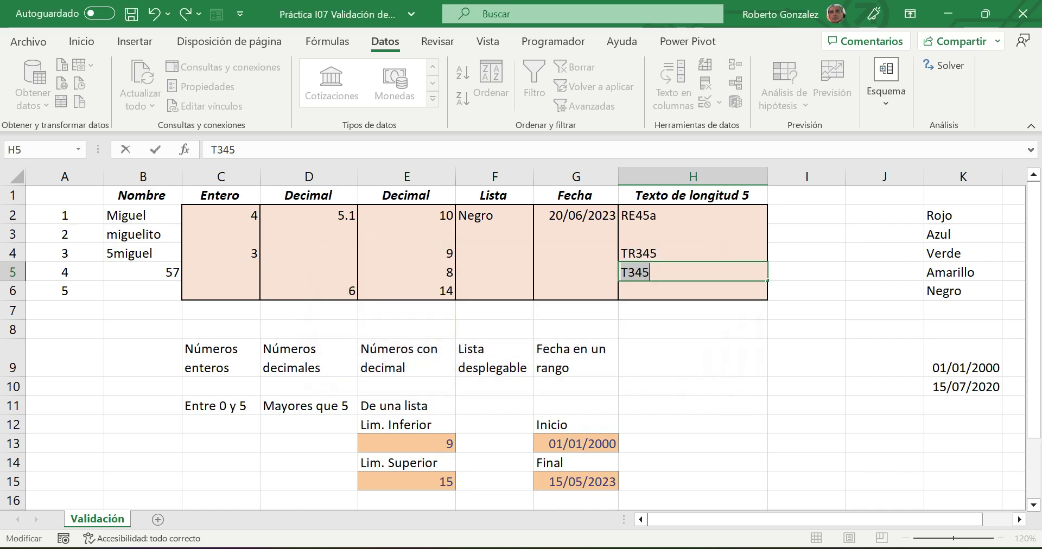
{"action": "key", "text": "super+w"}
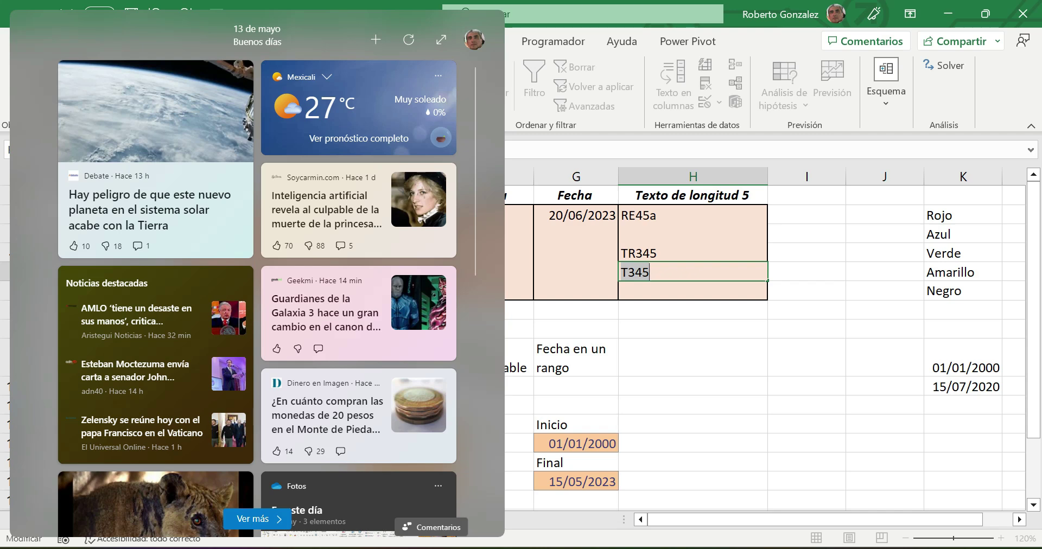
{"action": "left_click", "coordinate": [735, 340]}
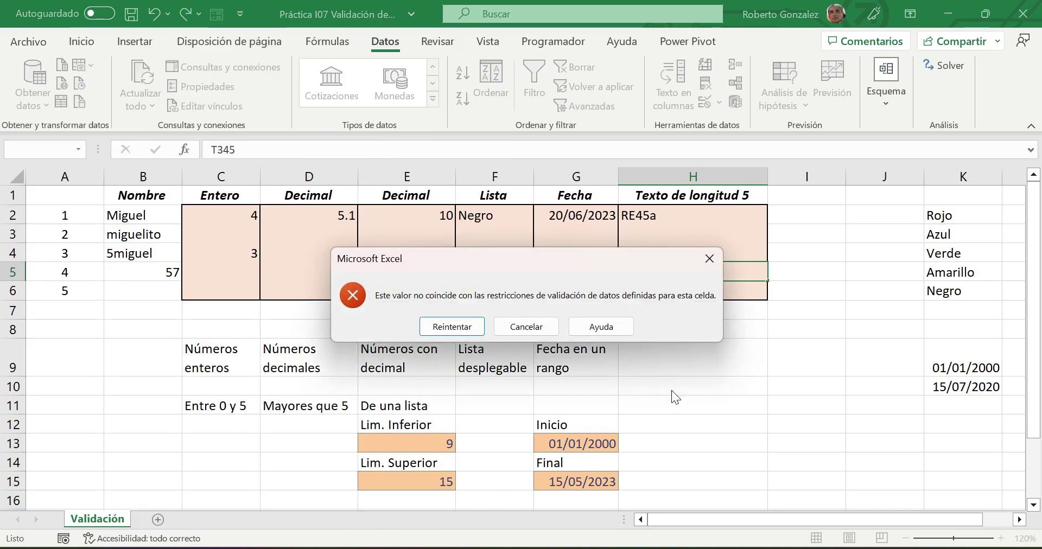
{"action": "left_click", "coordinate": [521, 330]}
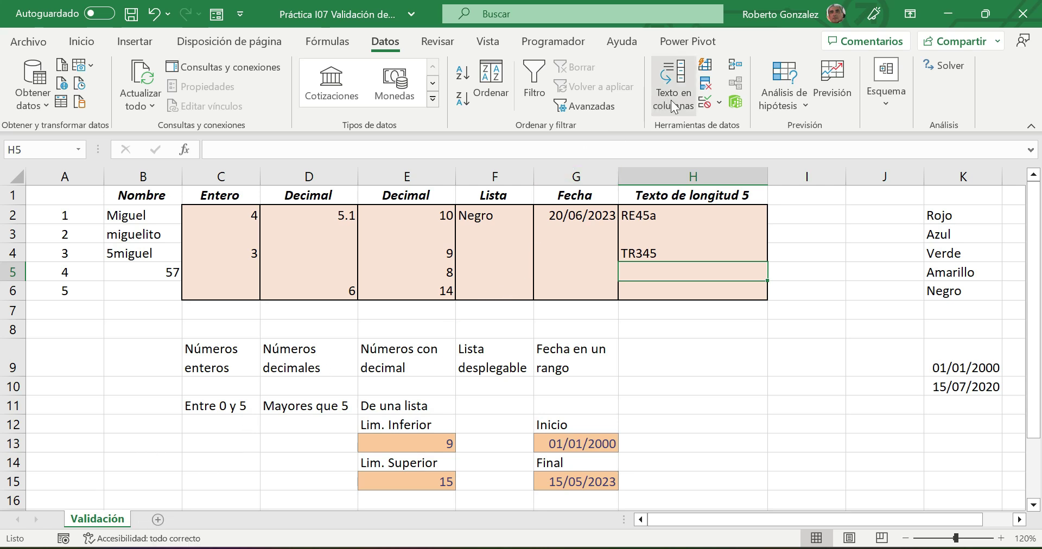
{"action": "left_click", "coordinate": [704, 103]}
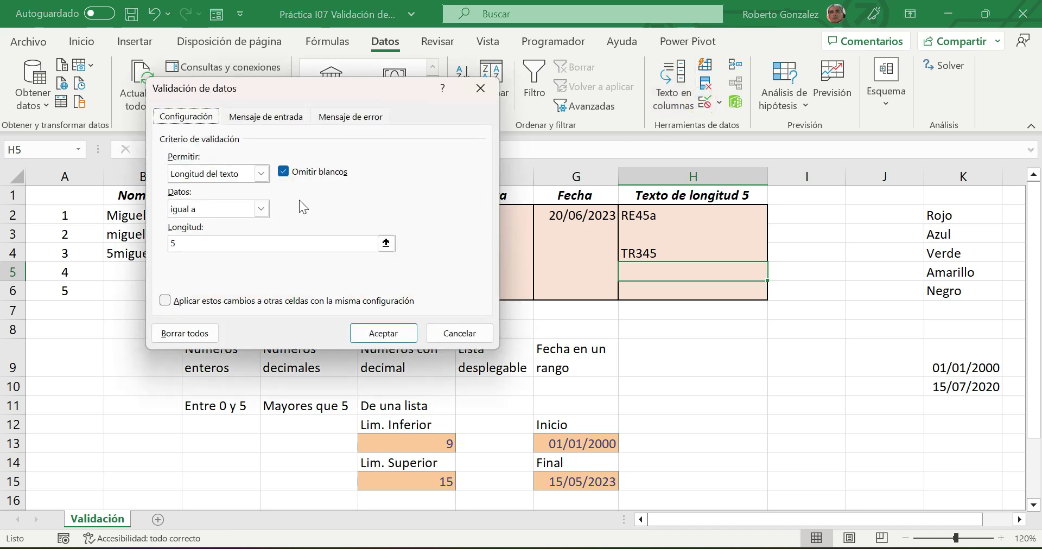
{"action": "left_click", "coordinate": [261, 173]}
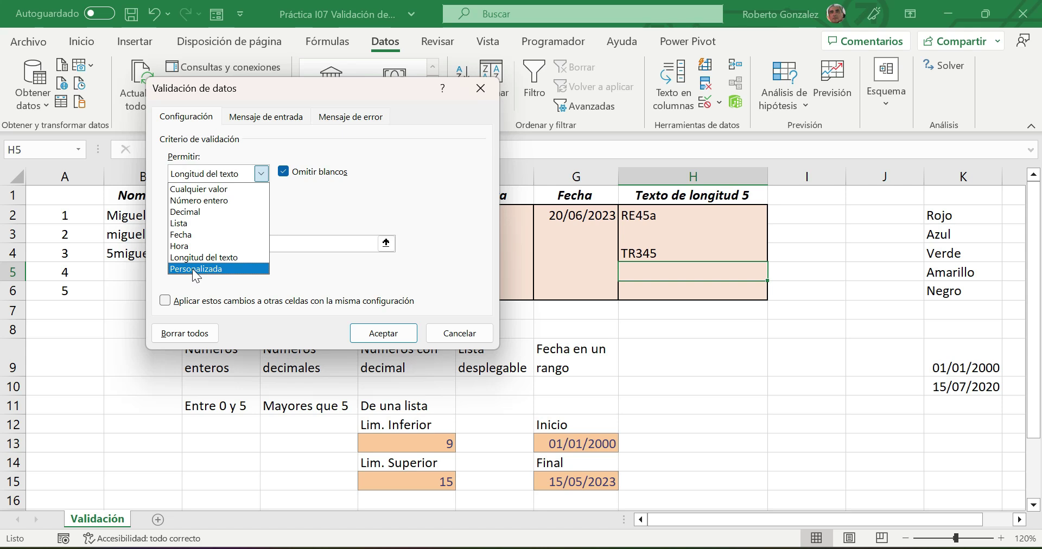
{"action": "left_click", "coordinate": [437, 171]}
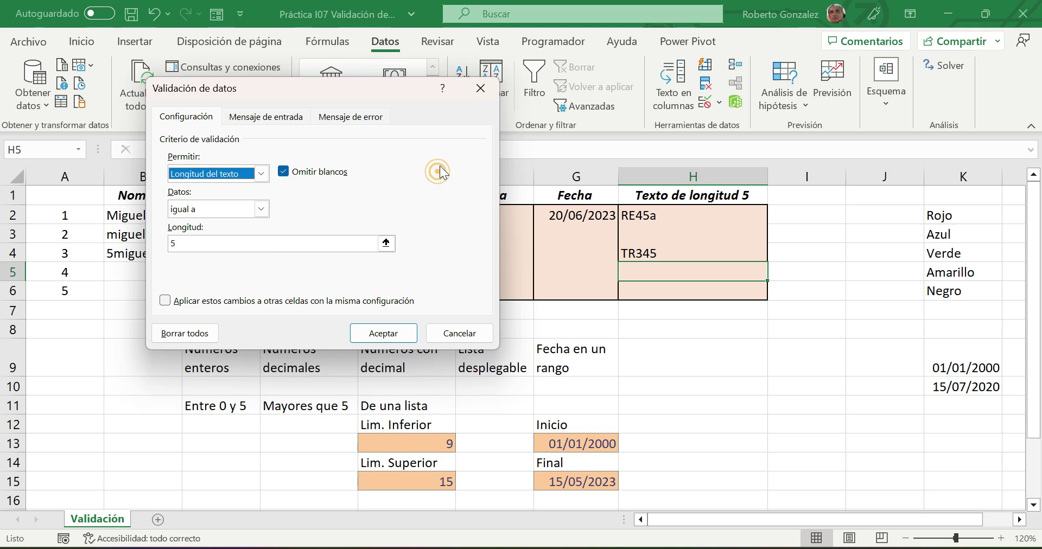
{"action": "left_click", "coordinate": [476, 94]}
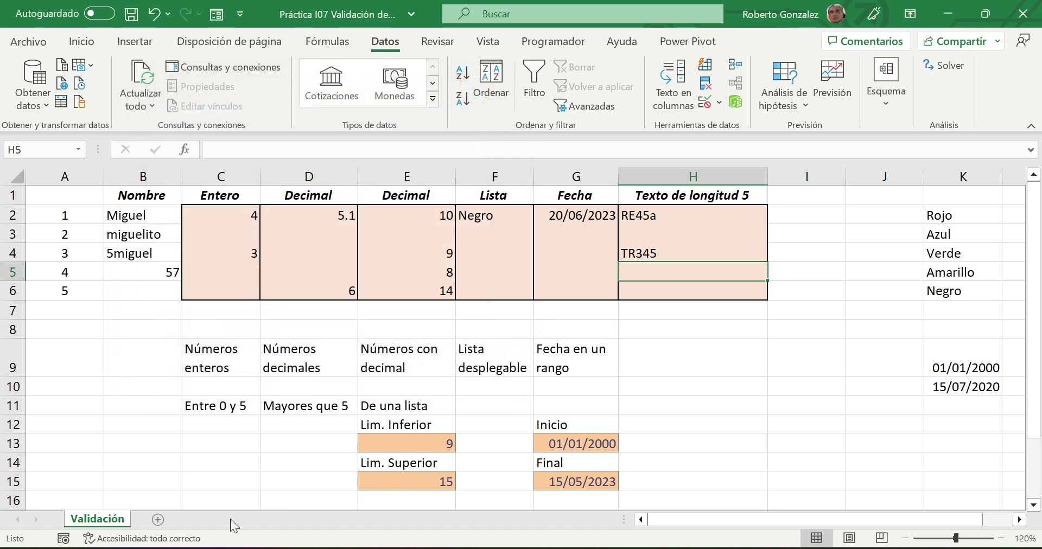
- Add a new sheet named 'Datos a validar'
{"action": "left_click", "coordinate": [158, 519]}
{"action": "right_click", "coordinate": [153, 520]}
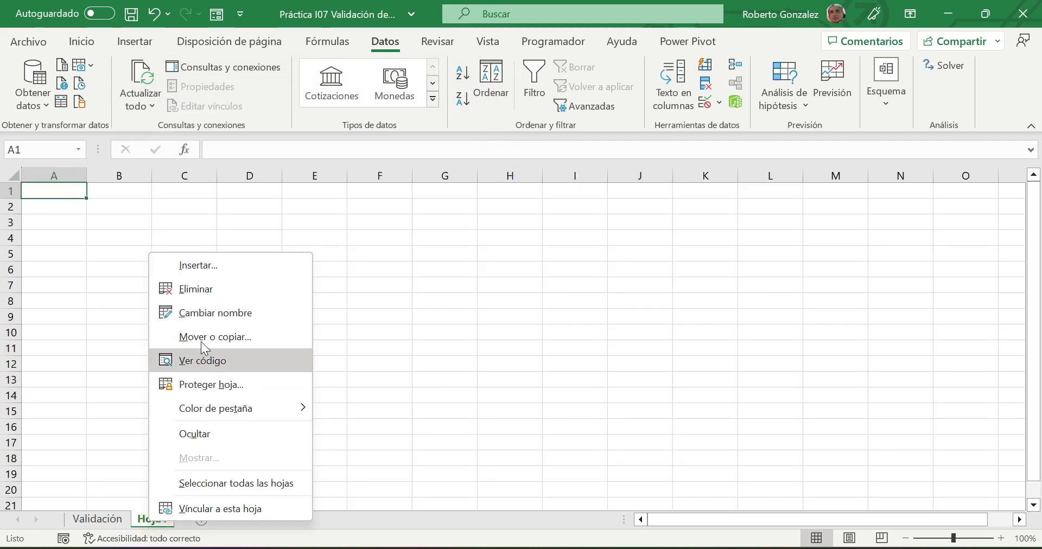
{"action": "left_click", "coordinate": [208, 313]}
{"action": "type", "text": "Datos a validar"}
{"action": "key", "text": "Return"}
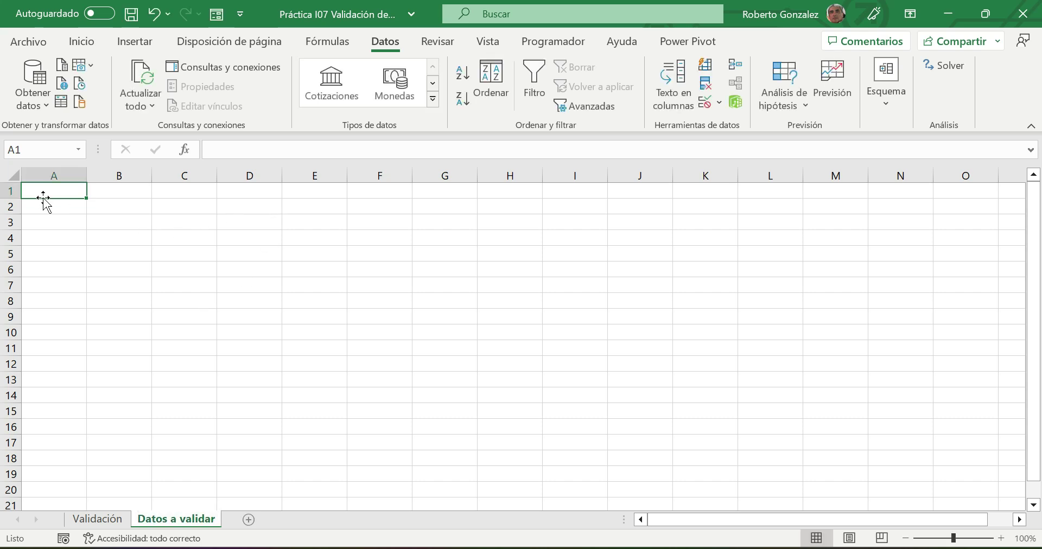
- Type the heading Datos in A1 and values 1, 8, 4, 4, 6, 9, 3, 8, 5, 6, 9, 5 below
{"action": "type", "text": "Datos"}
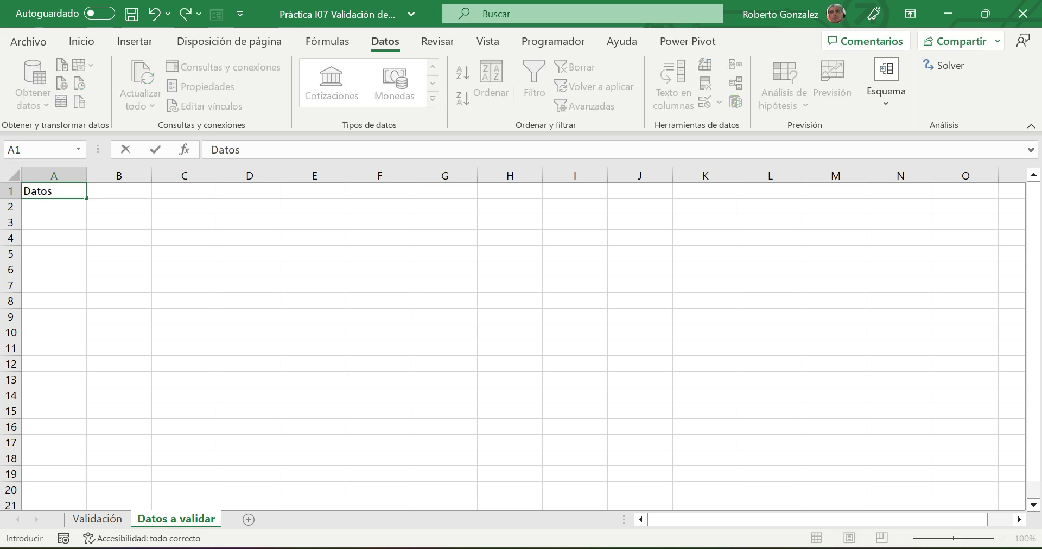
{"action": "key", "text": "Return"}
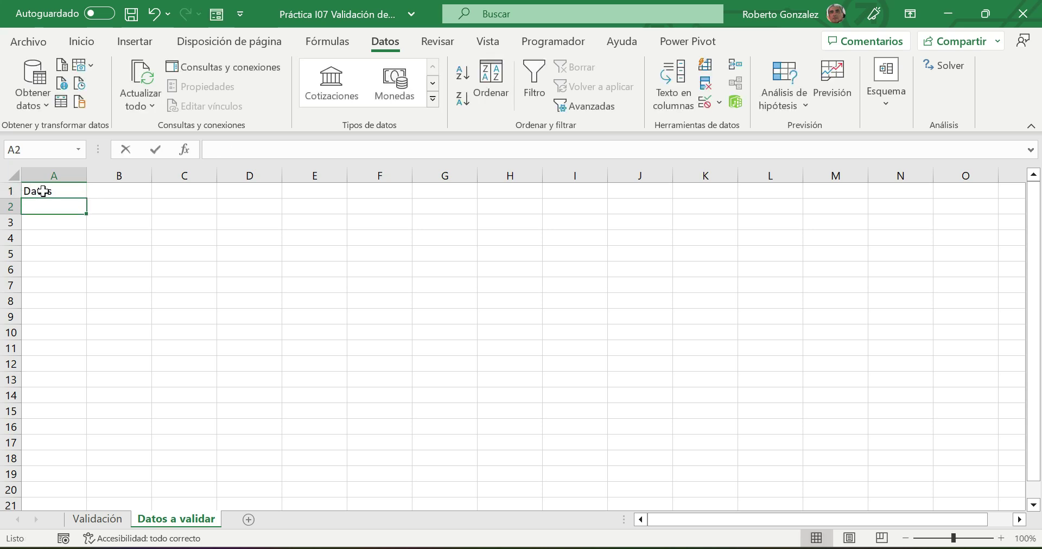
{"action": "type", "text": "1"}
{"action": "key", "text": "Return"}
{"action": "type", "text": "8"}
{"action": "key", "text": "Return"}
{"action": "type", "text": "4"}
{"action": "key", "text": "Return"}
{"action": "type", "text": "4"}
{"action": "key", "text": "Return"}
{"action": "type", "text": "6"}
{"action": "key", "text": "Return"}
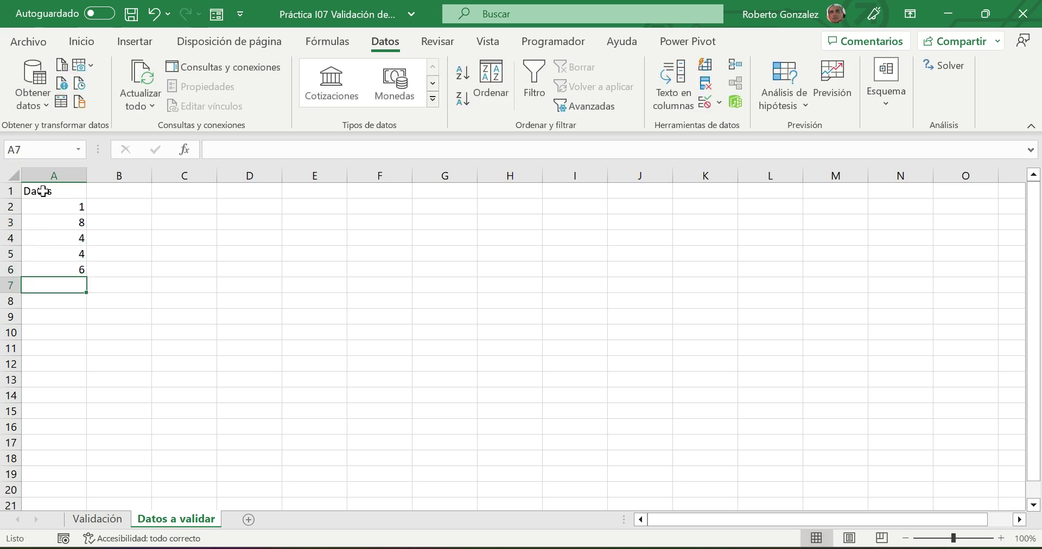
{"action": "type", "text": "9"}
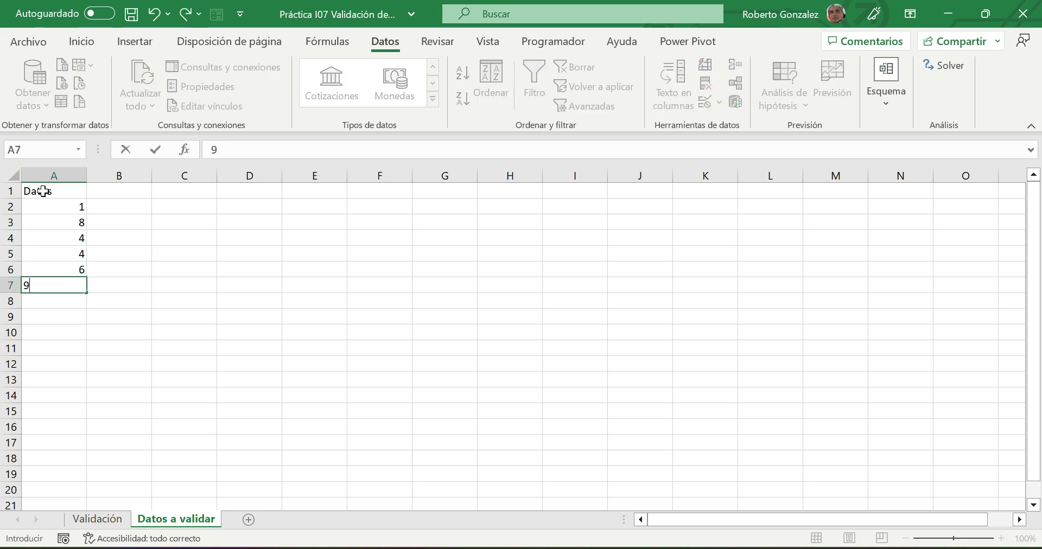
{"action": "key", "text": "Return"}
{"action": "type", "text": "3"}
{"action": "key", "text": "Return"}
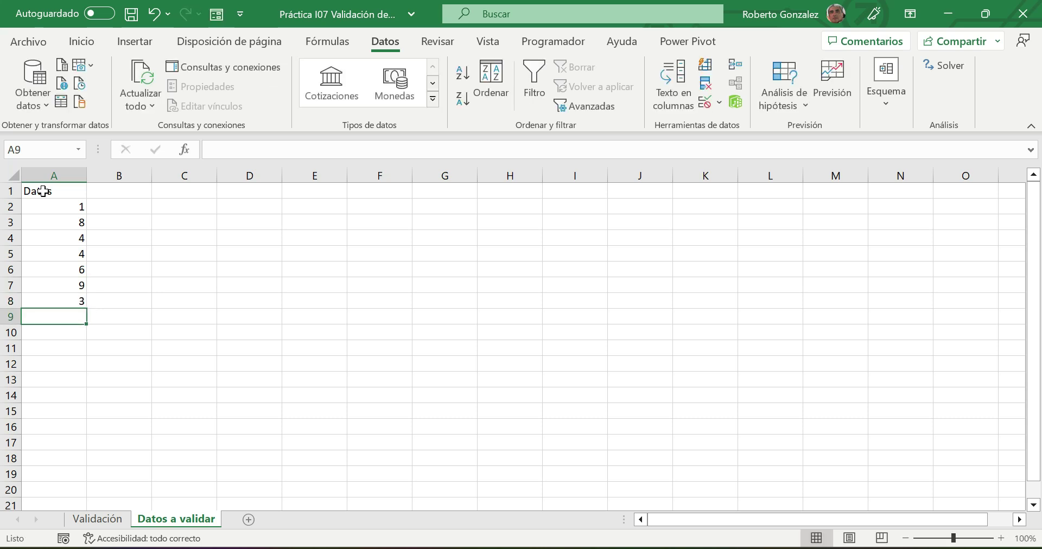
{"action": "type", "text": "8"}
{"action": "key", "text": "Return"}
{"action": "type", "text": "5"}
{"action": "key", "text": "Return"}
{"action": "type", "text": "6"}
{"action": "key", "text": "Return"}
{"action": "type", "text": "9"}
{"action": "key", "text": "Return"}
{"action": "type", "text": "5"}
{"action": "key", "text": "Return"}
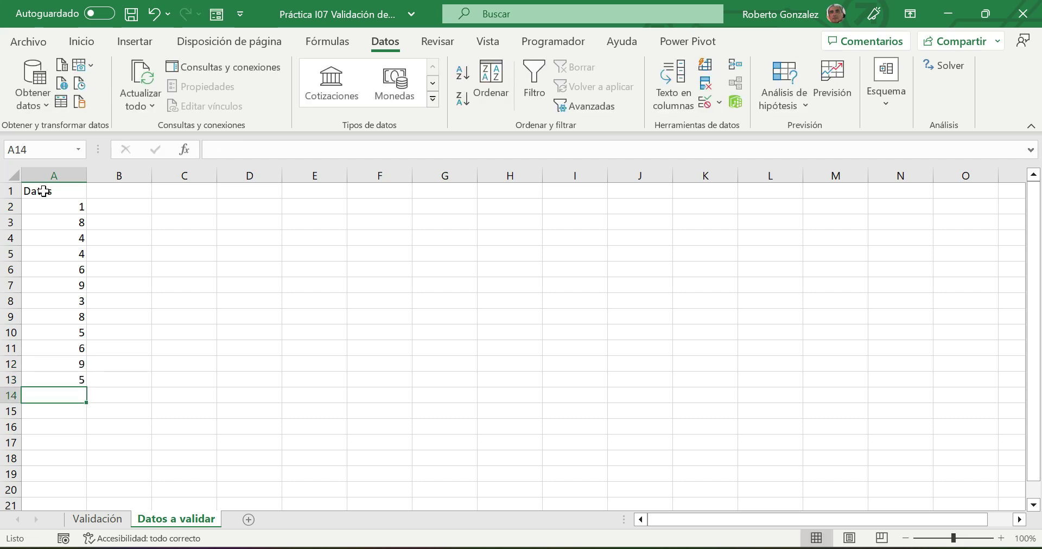
- Centre the twelve values in A2:A13
{"action": "left_click_drag", "start_coordinate": [44, 209], "coordinate": [57, 380]}
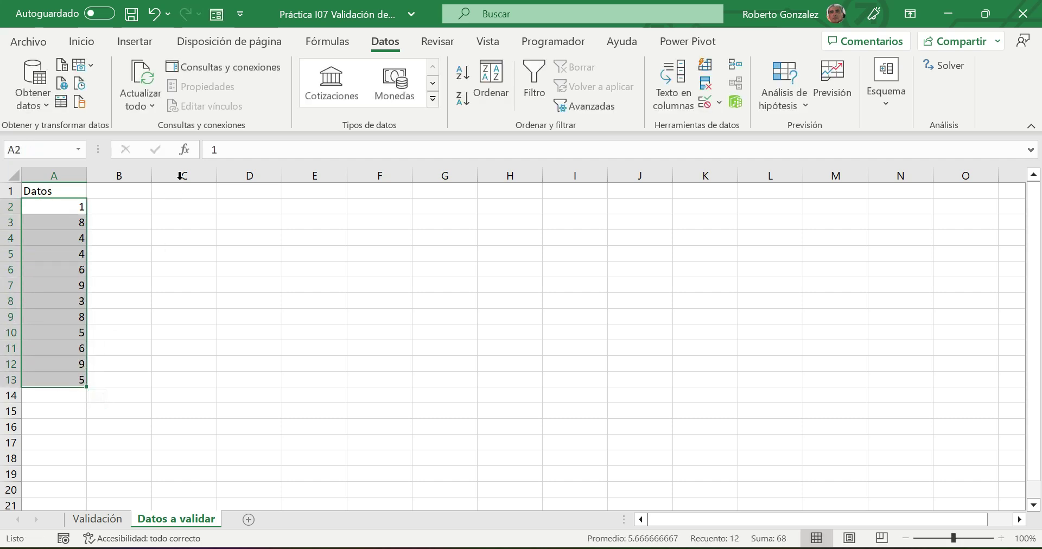
{"action": "left_click", "coordinate": [81, 42]}
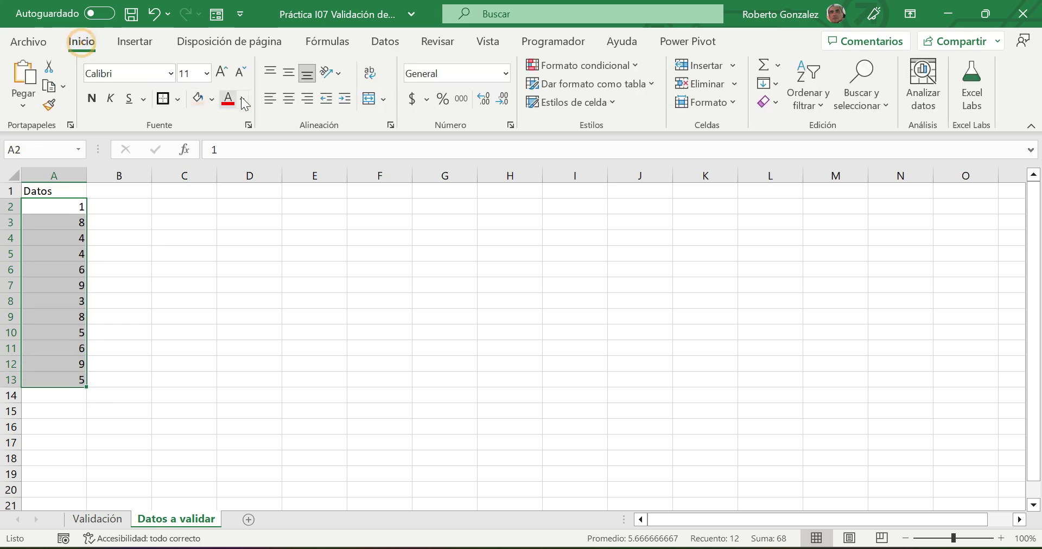
{"action": "left_click", "coordinate": [289, 99]}
{"action": "left_click", "coordinate": [185, 222]}
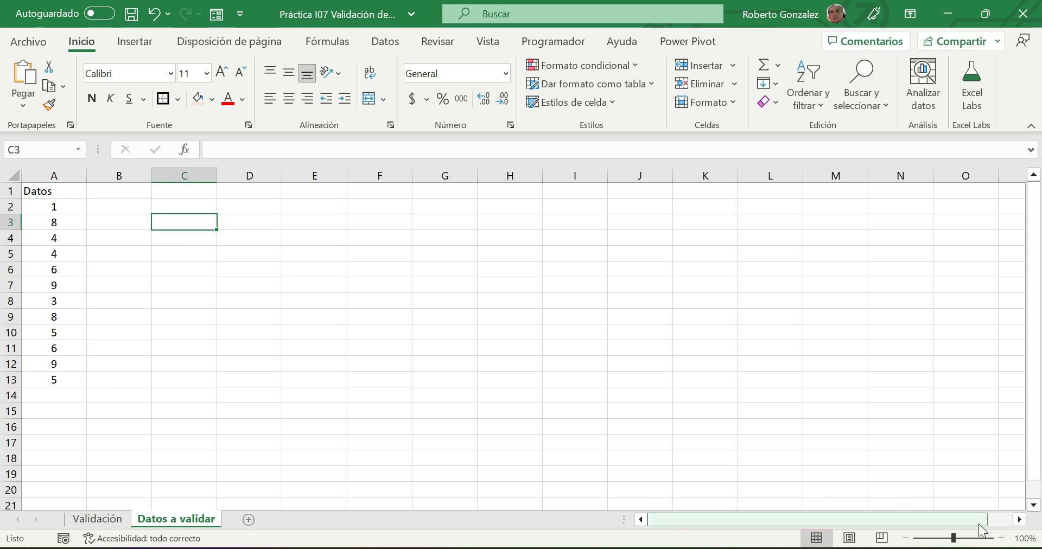
- Zoom the sheet to 140% and select A2:A13 again
{"action": "left_click", "coordinate": [1001, 538]}
{"action": "left_click", "coordinate": [1001, 538]}
{"action": "left_click", "coordinate": [1002, 538]}
{"action": "left_click", "coordinate": [1001, 538]}
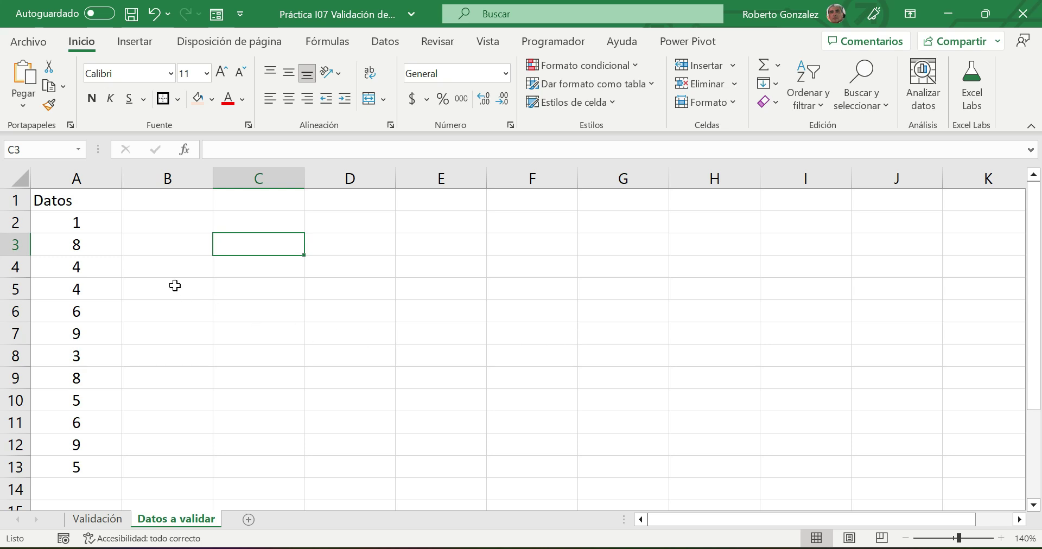
{"action": "left_click_drag", "start_coordinate": [81, 221], "coordinate": [79, 465]}
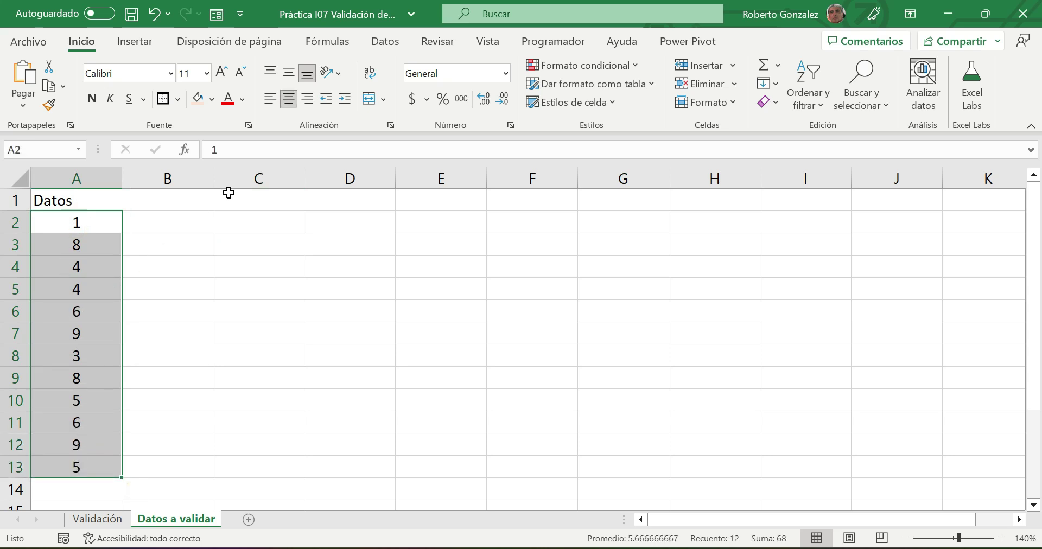
{"action": "left_click", "coordinate": [405, 43]}
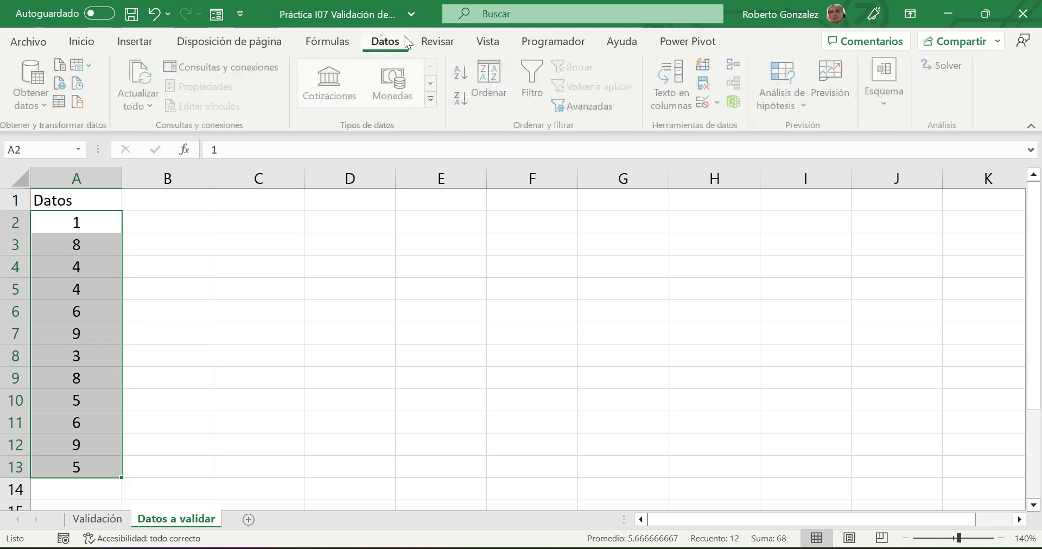
- Apply a Whole number validation with minimum 5 and maximum 8 to A2:A13
{"action": "left_click", "coordinate": [703, 102]}
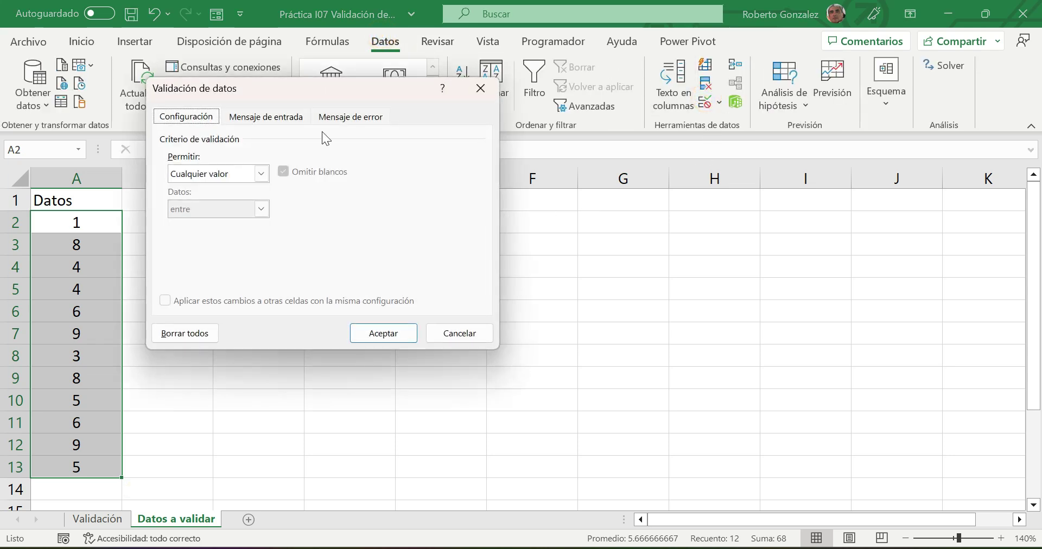
{"action": "left_click_drag", "start_coordinate": [295, 93], "coordinate": [443, 106]}
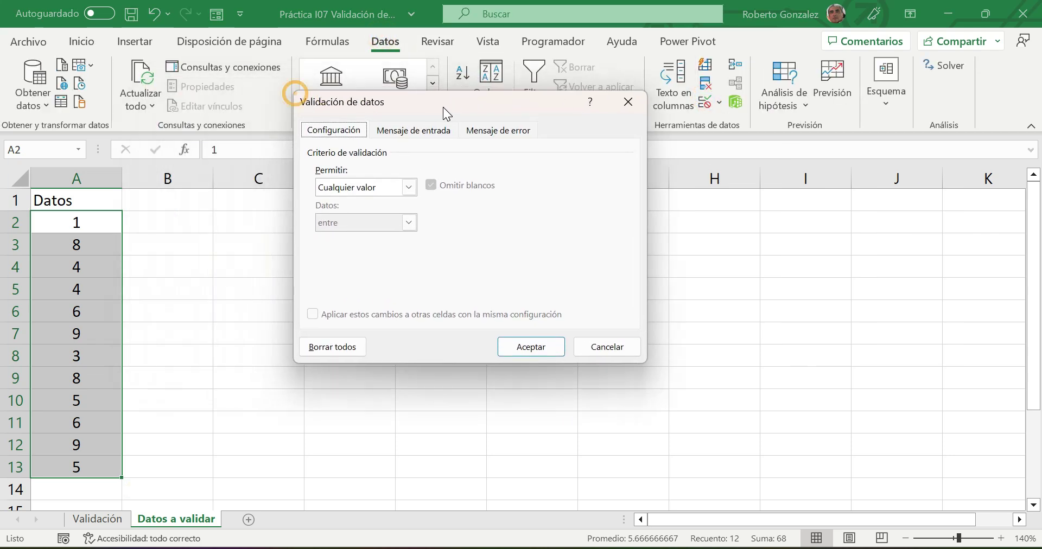
{"action": "left_click", "coordinate": [402, 188]}
{"action": "left_click", "coordinate": [358, 217]}
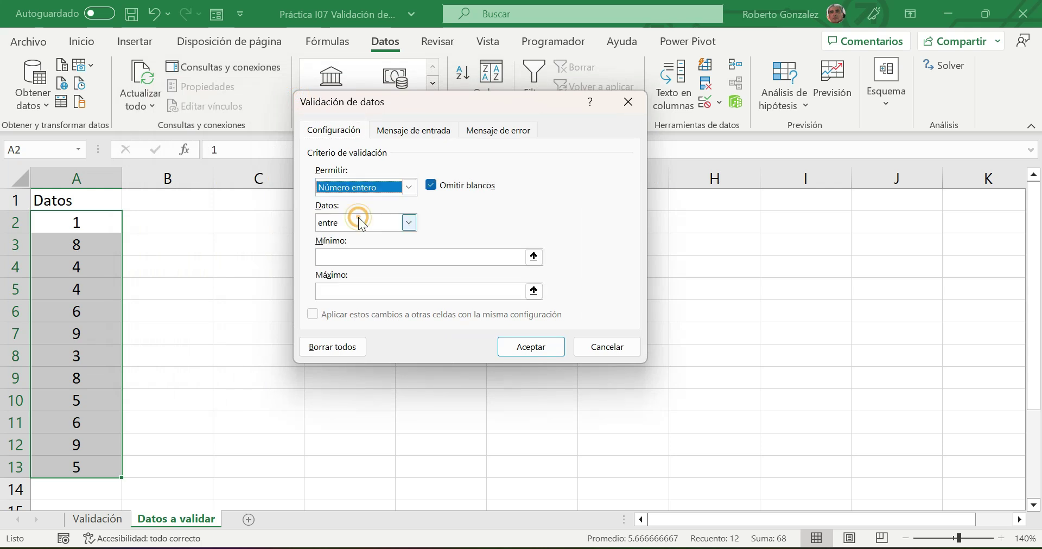
{"action": "left_click", "coordinate": [362, 256]}
{"action": "type", "text": "5"}
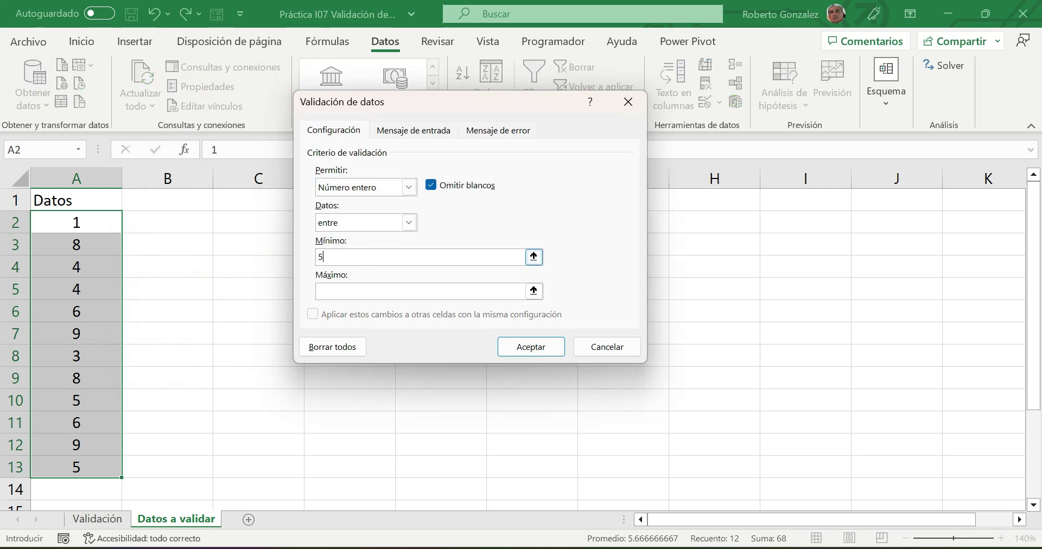
{"action": "left_click", "coordinate": [354, 292]}
{"action": "type", "text": "8"}
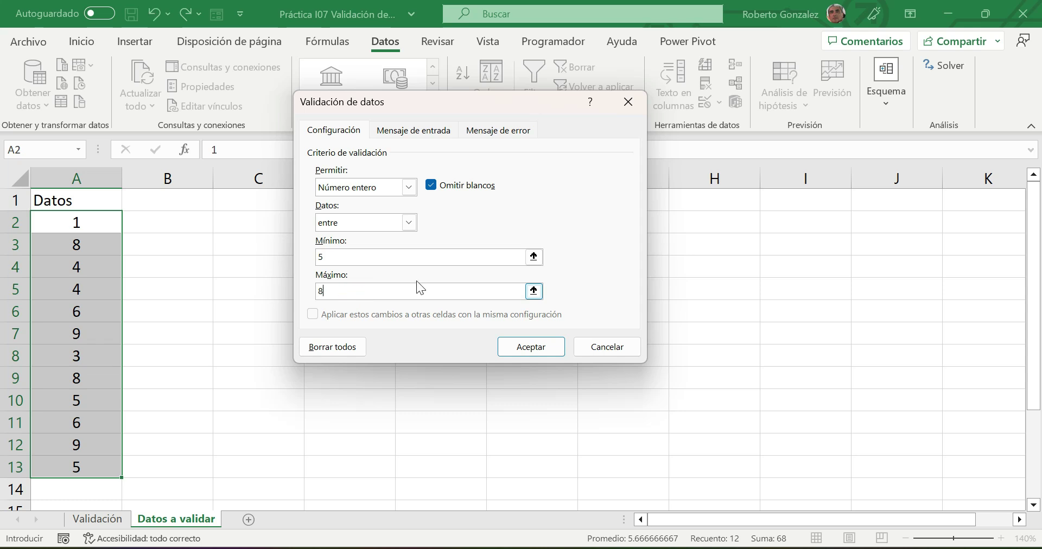
{"action": "left_click", "coordinate": [529, 351]}
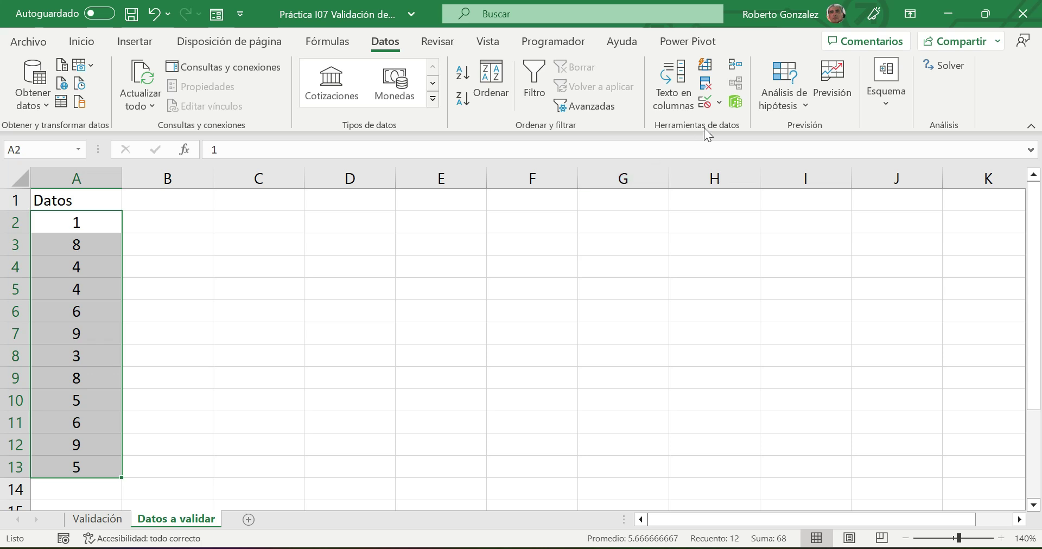
{"action": "left_click", "coordinate": [718, 103]}
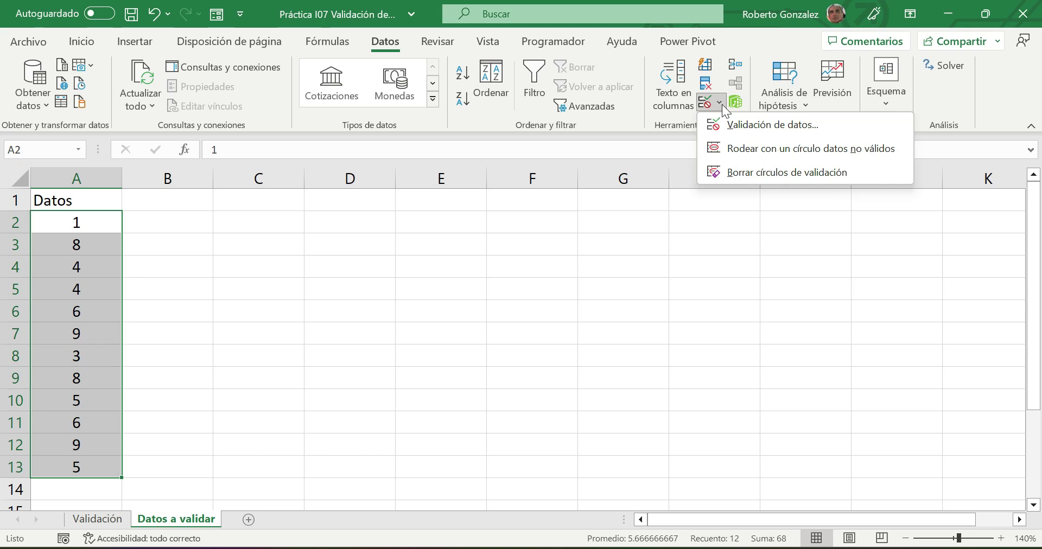
- Circle the invalid Datos values, clear the circles, and reopen the 5–8 validation rule
{"action": "left_click", "coordinate": [757, 148]}
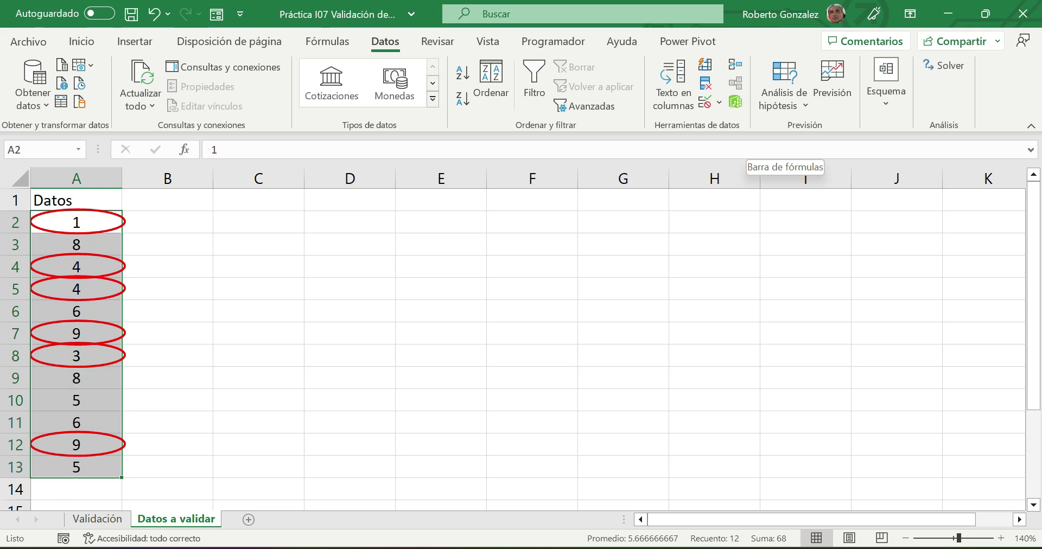
{"action": "left_click", "coordinate": [719, 103]}
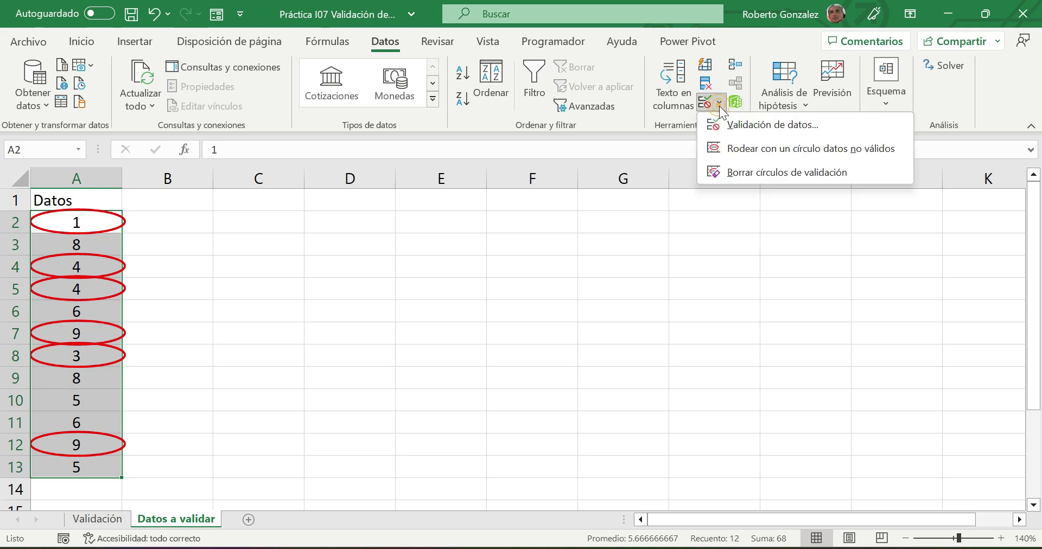
{"action": "left_click", "coordinate": [748, 172]}
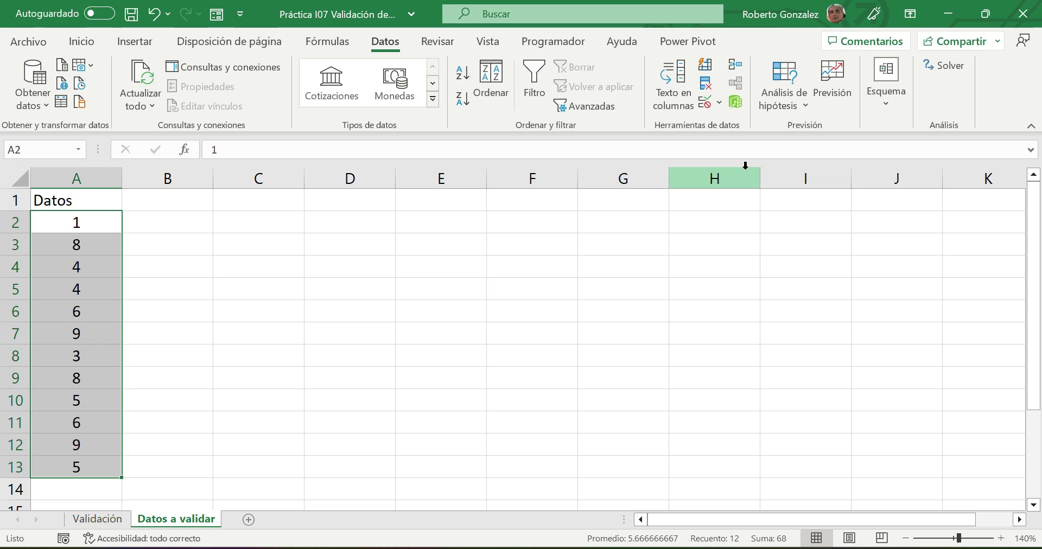
{"action": "left_click", "coordinate": [715, 103]}
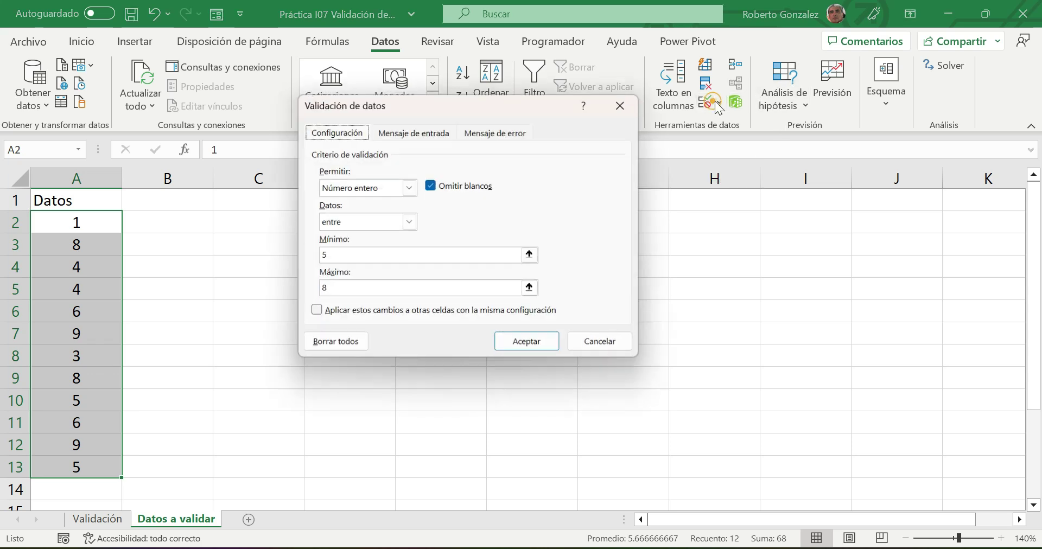
- Circle the Datos values outside 5–8 and go to the workbook's Save As page
{"action": "left_click", "coordinate": [628, 102]}
{"action": "left_click", "coordinate": [720, 102]}
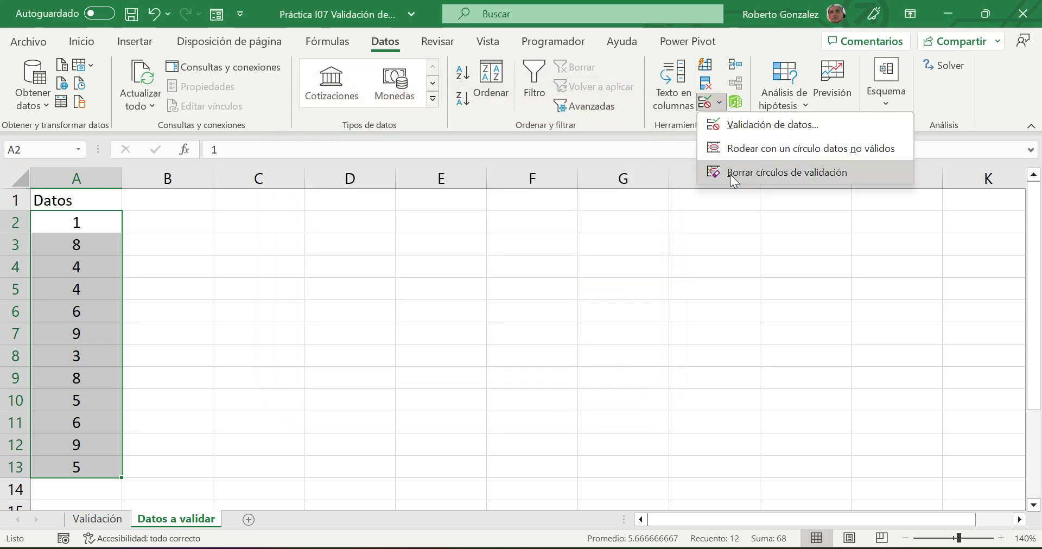
{"action": "left_click", "coordinate": [739, 152]}
{"action": "left_click", "coordinate": [510, 300]}
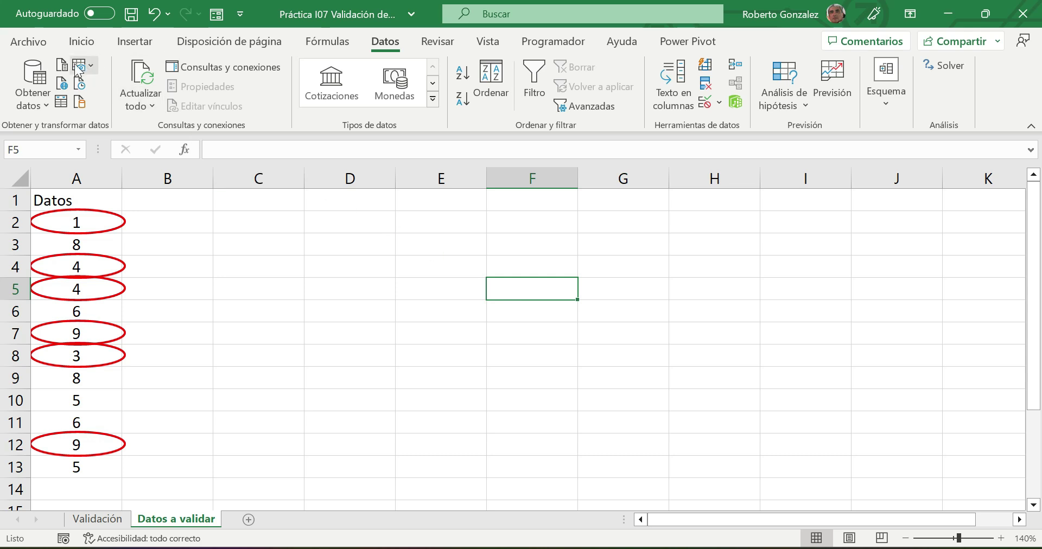
{"action": "left_click", "coordinate": [28, 41]}
{"action": "left_click", "coordinate": [43, 262]}
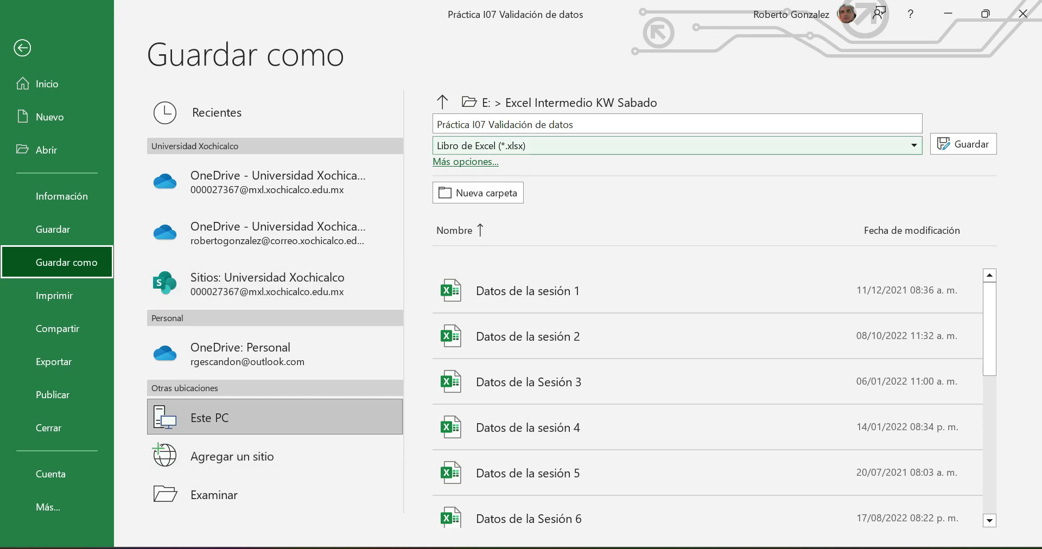
- Save over Práctica I07 Validación de datos and open the Sesión 02 Seguridad y Validación PDF
{"action": "left_click", "coordinate": [988, 148]}
{"action": "left_click", "coordinate": [564, 341]}
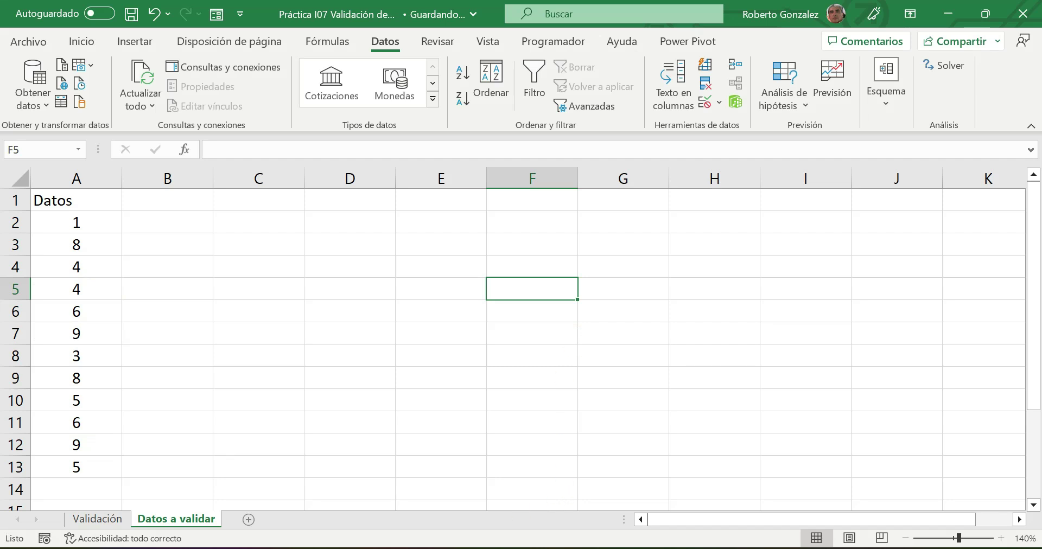
{"action": "key", "text": "alt+Tab"}
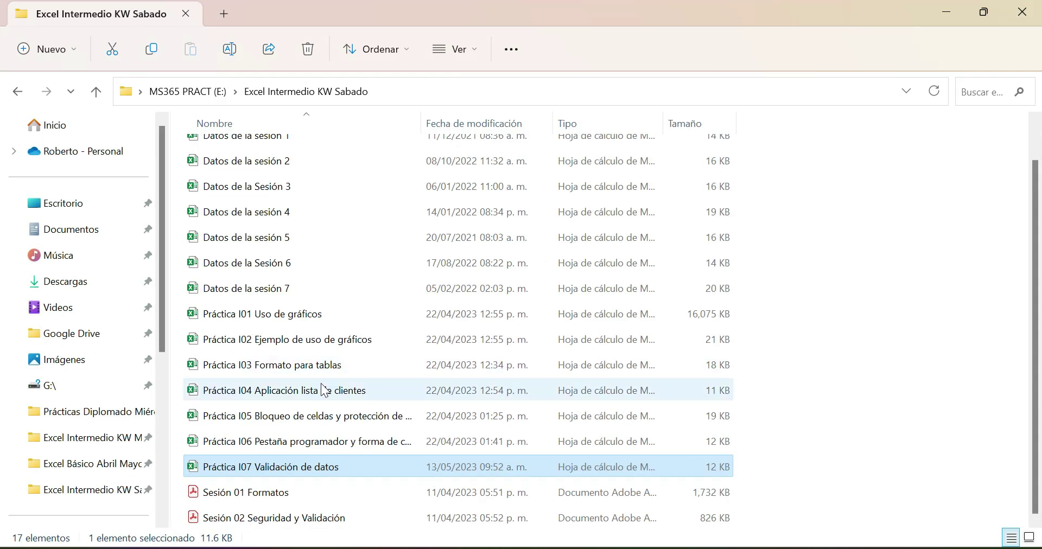
{"action": "left_click", "coordinate": [278, 520]}
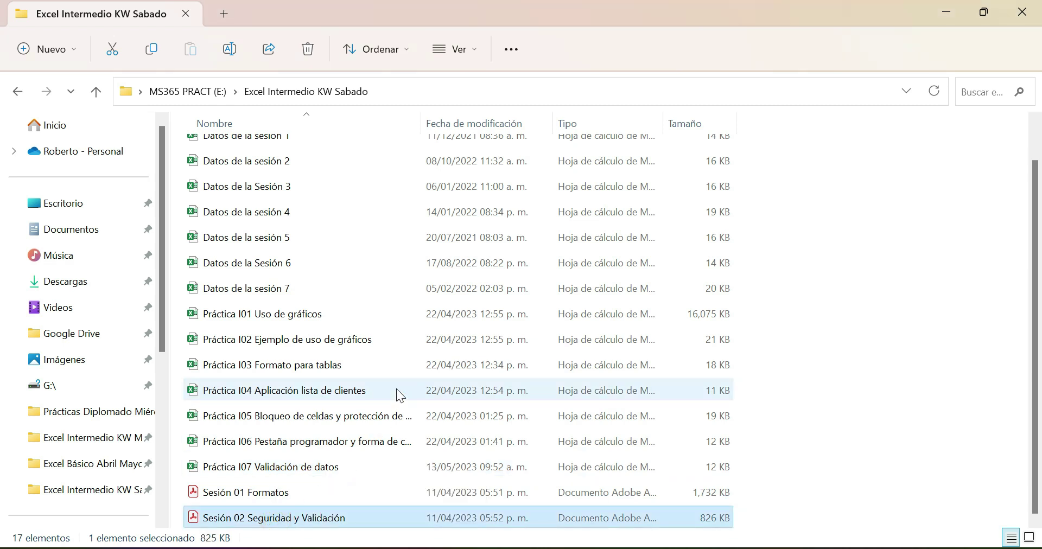
{"action": "key", "text": "Return"}
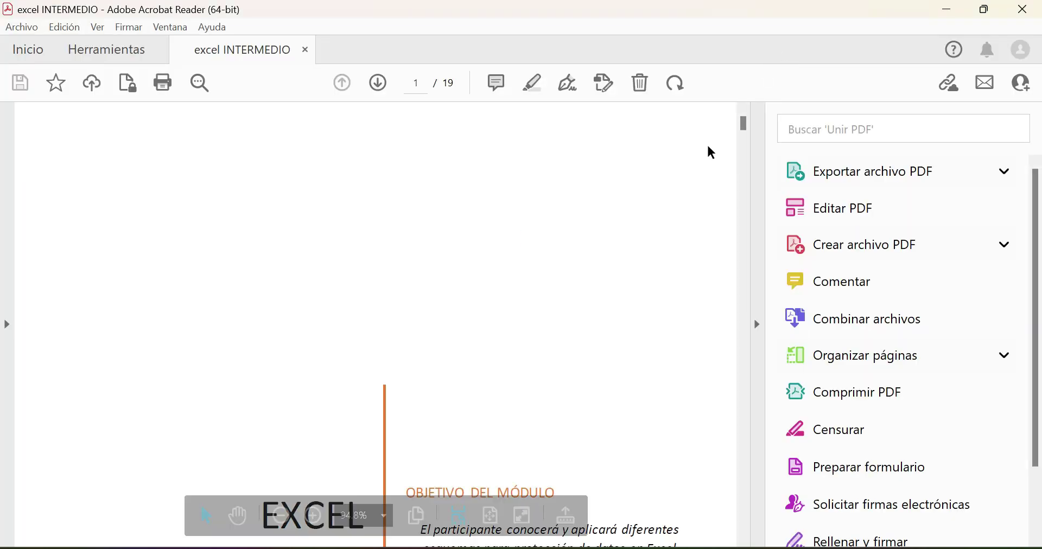
- Scroll to the page-18 loan data-entry exercise and hide the Export PDF pane
{"action": "left_click_drag", "start_coordinate": [740, 128], "coordinate": [740, 242]}
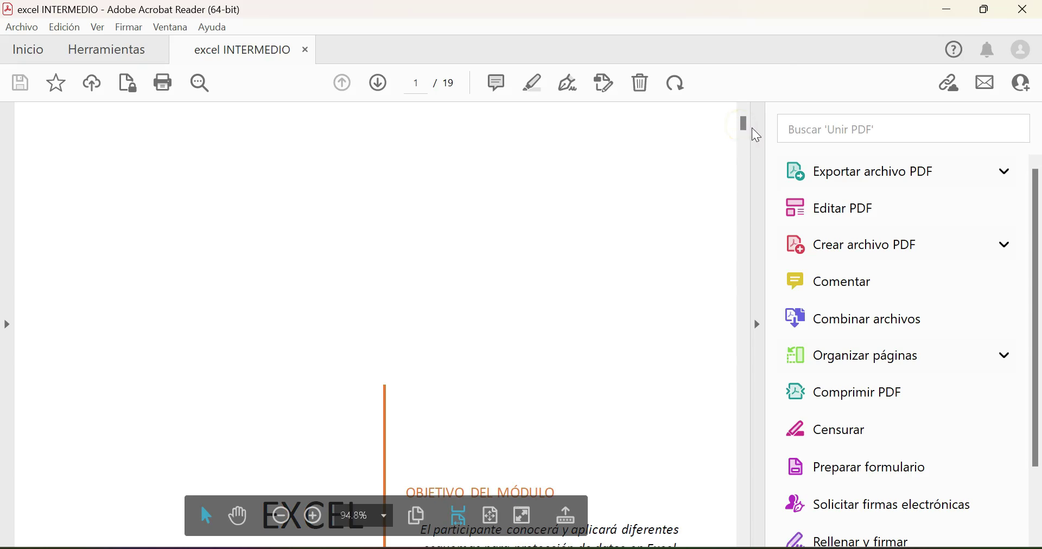
{"action": "scroll", "coordinate": [596, 307], "scroll_direction": "down", "scroll_amount": 15}
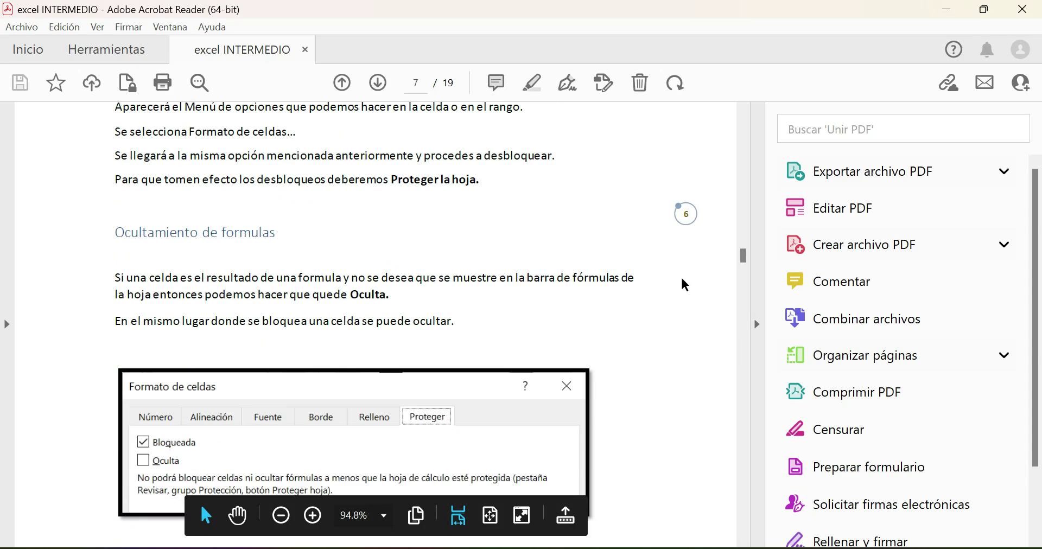
{"action": "left_click_drag", "start_coordinate": [745, 256], "coordinate": [742, 539]}
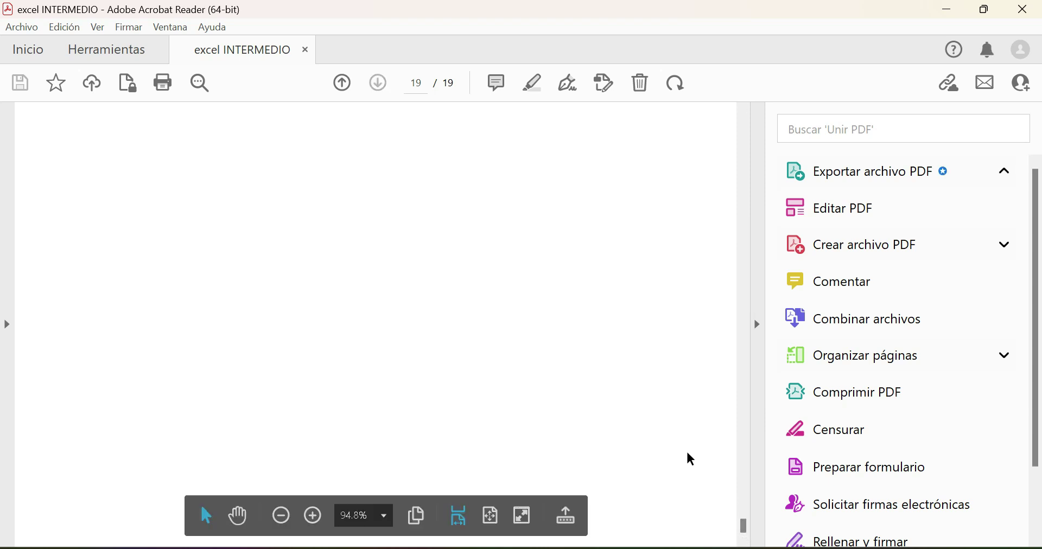
{"action": "scroll", "coordinate": [687, 454], "scroll_direction": "up", "scroll_amount": 15}
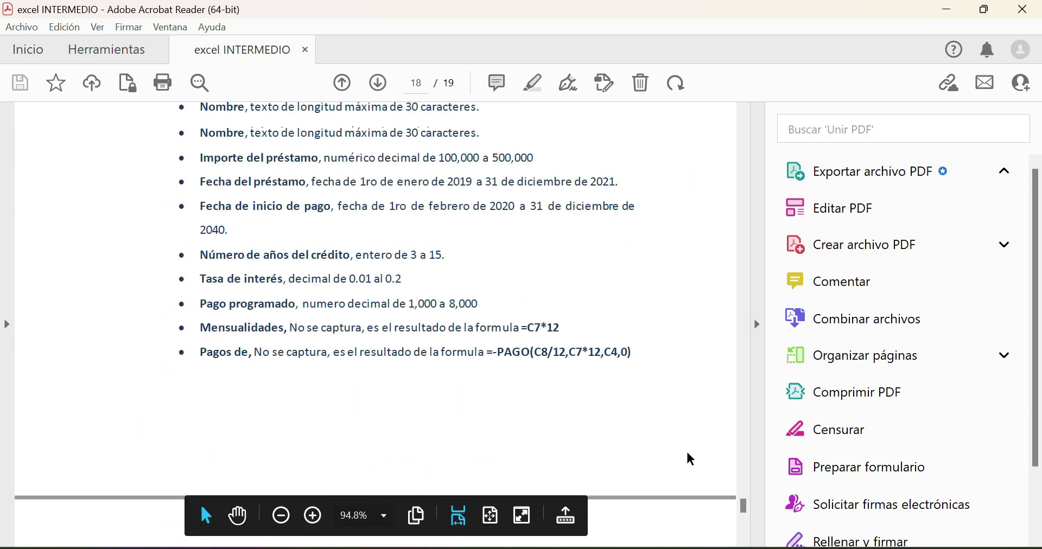
{"action": "scroll", "coordinate": [688, 456], "scroll_direction": "up", "scroll_amount": 7}
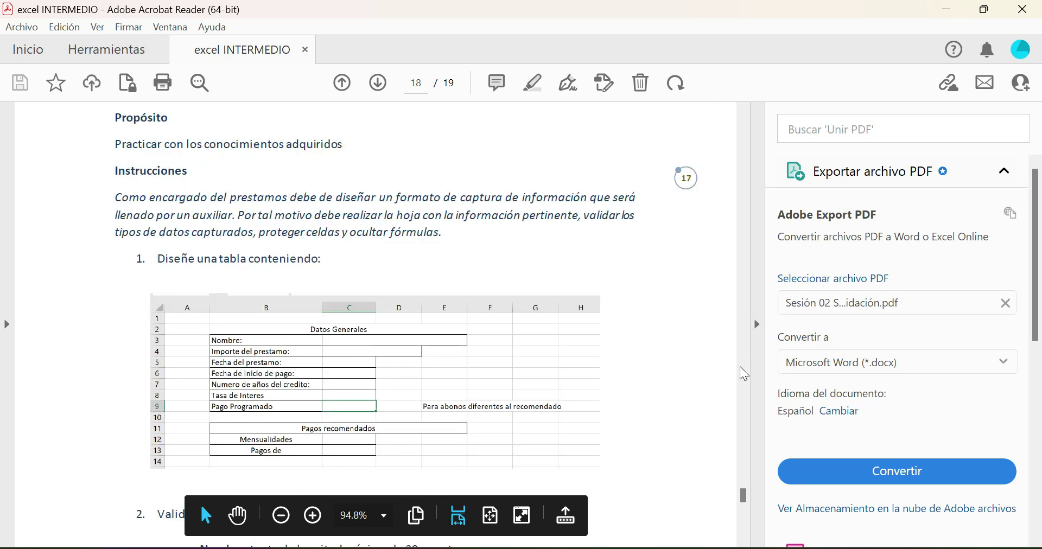
{"action": "left_click", "coordinate": [757, 325]}
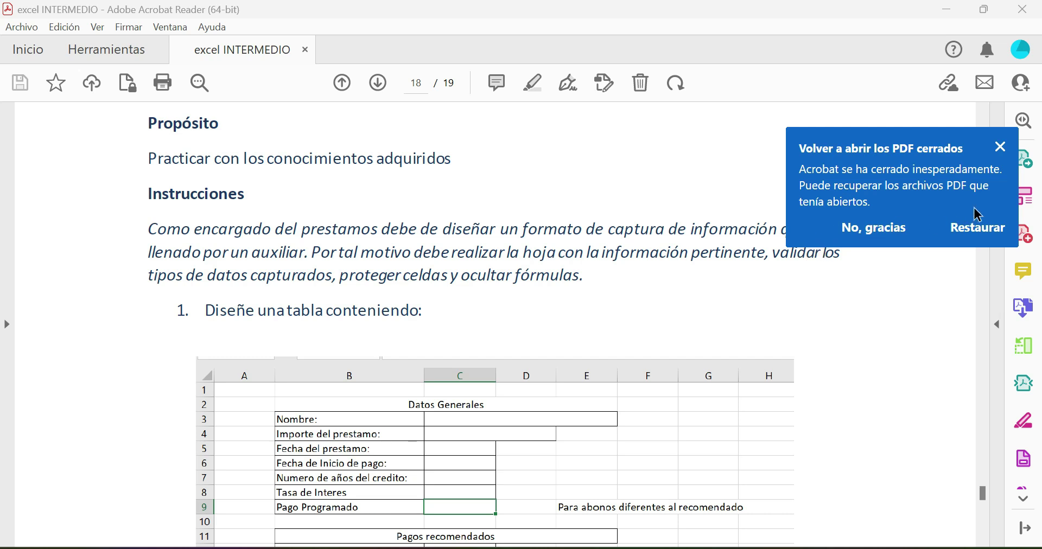
- Dismiss the restore notice, read through the page-18 exercise table, and minimize Acrobat
{"action": "left_click", "coordinate": [999, 147]}
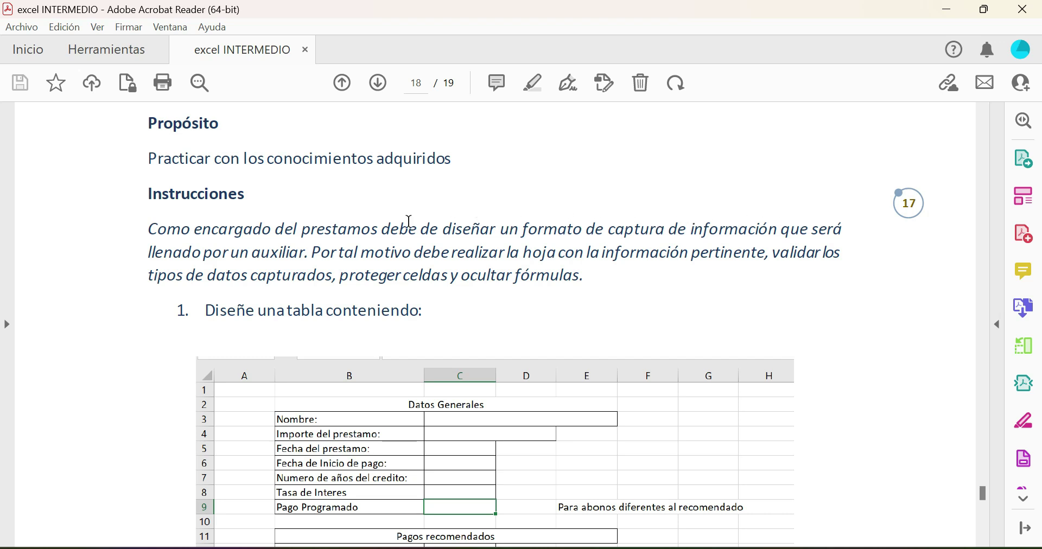
{"action": "scroll", "coordinate": [409, 222], "scroll_direction": "down", "scroll_amount": 1}
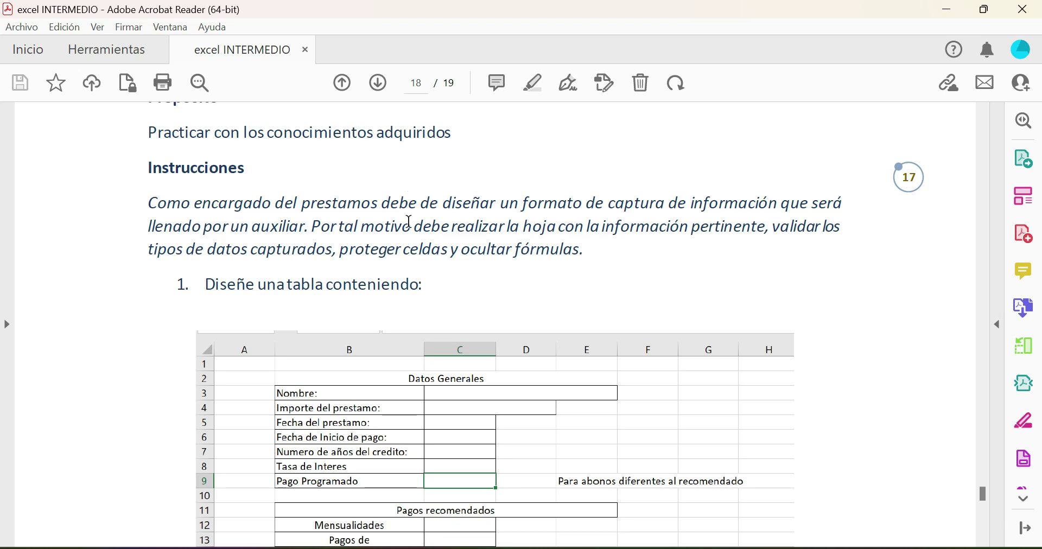
{"action": "scroll", "coordinate": [410, 223], "scroll_direction": "down", "scroll_amount": 1}
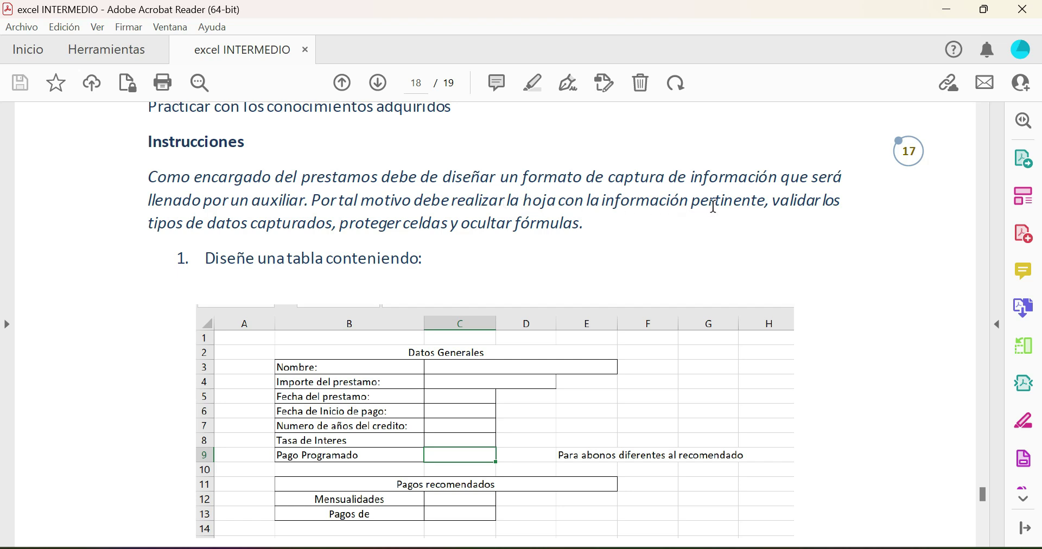
{"action": "scroll", "coordinate": [717, 213], "scroll_direction": "down", "scroll_amount": 1}
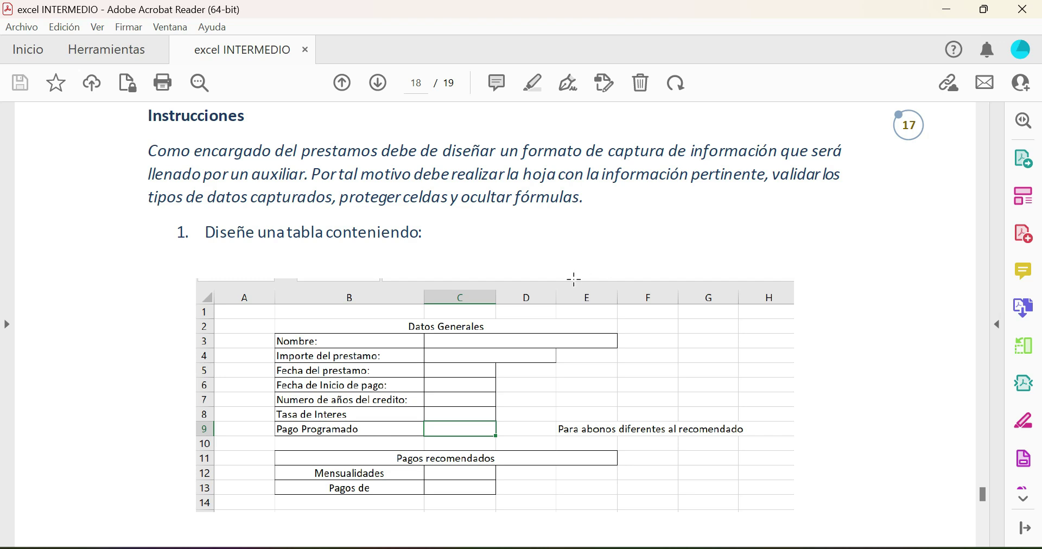
{"action": "scroll", "coordinate": [507, 304], "scroll_direction": "down", "scroll_amount": 1}
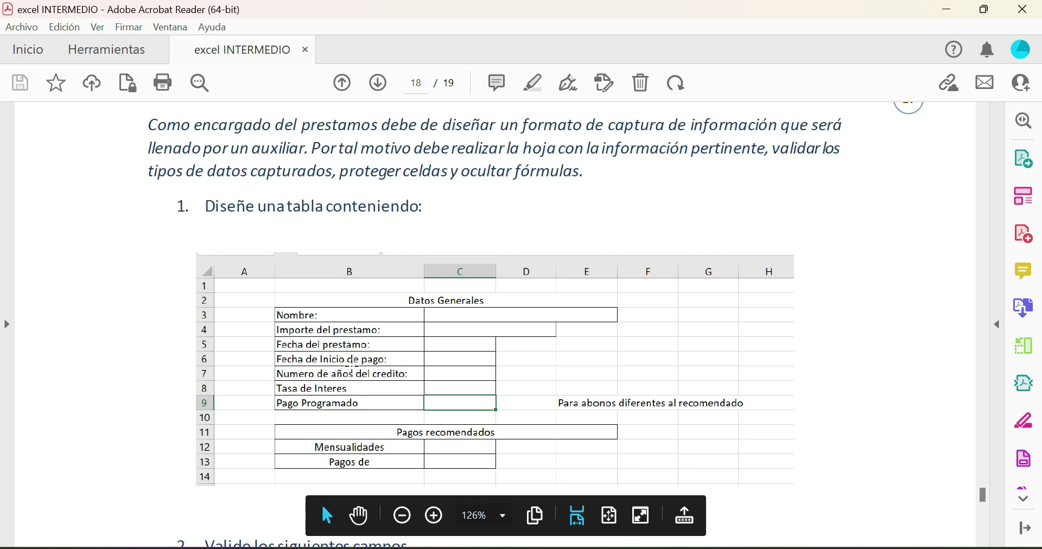
{"action": "scroll", "coordinate": [353, 366], "scroll_direction": "down", "scroll_amount": 1}
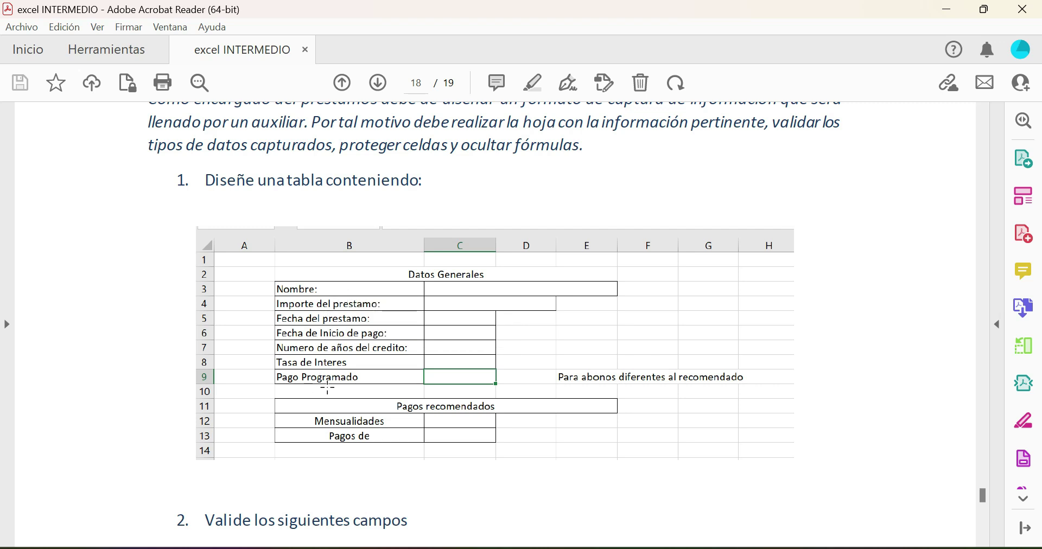
{"action": "scroll", "coordinate": [349, 381], "scroll_direction": "down", "scroll_amount": 1}
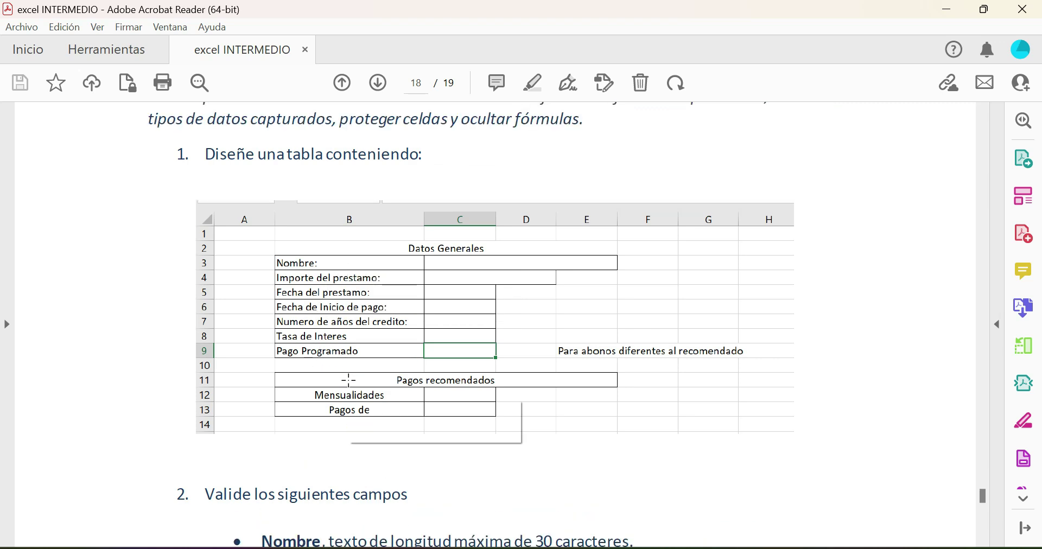
{"action": "scroll", "coordinate": [349, 380], "scroll_direction": "up", "scroll_amount": 2}
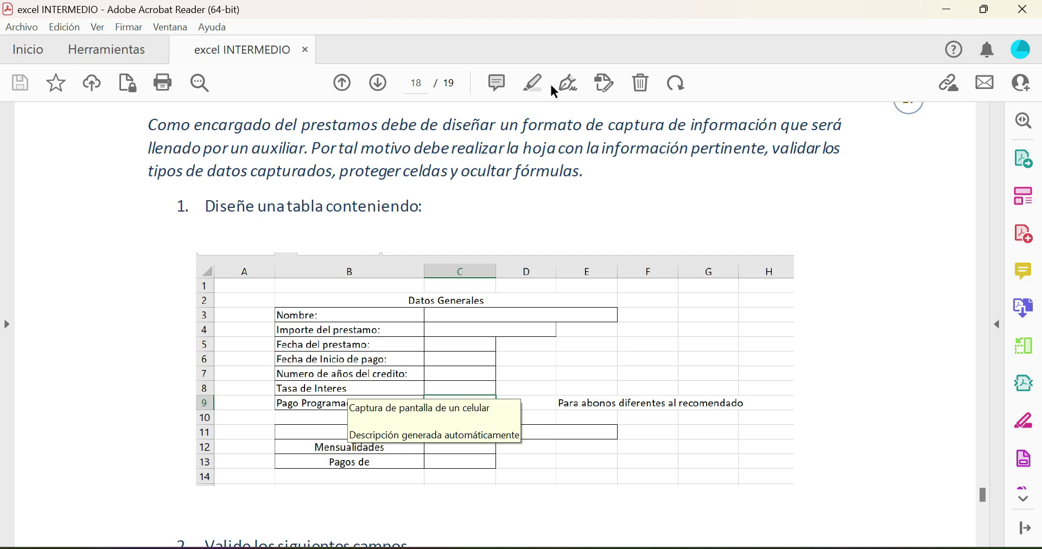
{"action": "left_click", "coordinate": [949, 18]}
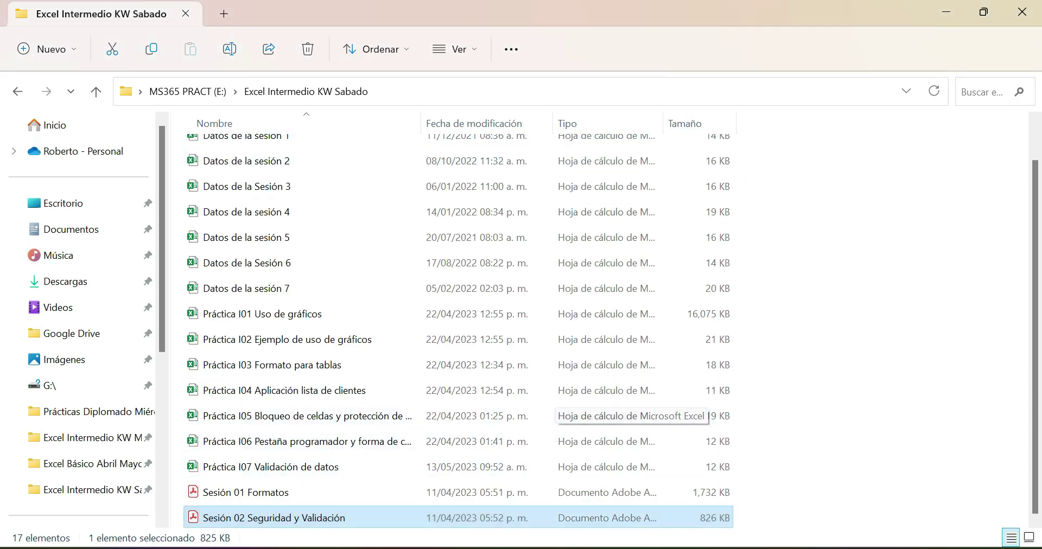
- Return to Excel and show the Archivo start page with recent workbooks
{"action": "key", "text": "alt+Tab"}
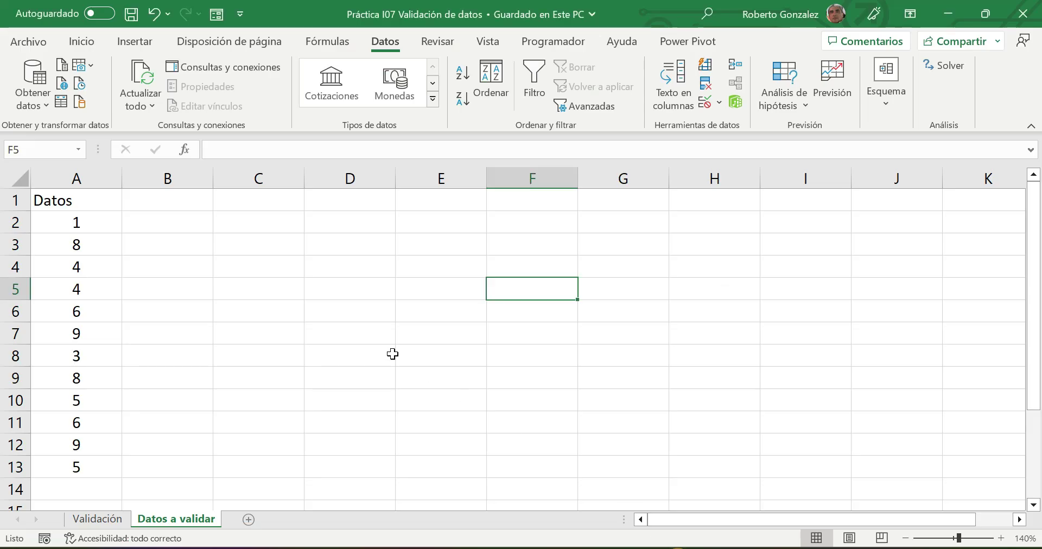
{"action": "left_click", "coordinate": [23, 42]}
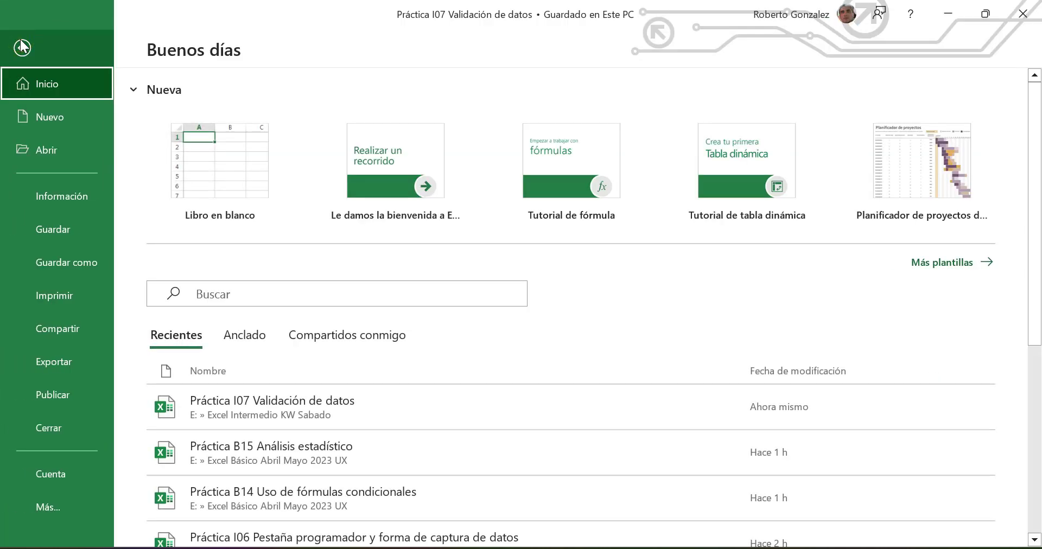
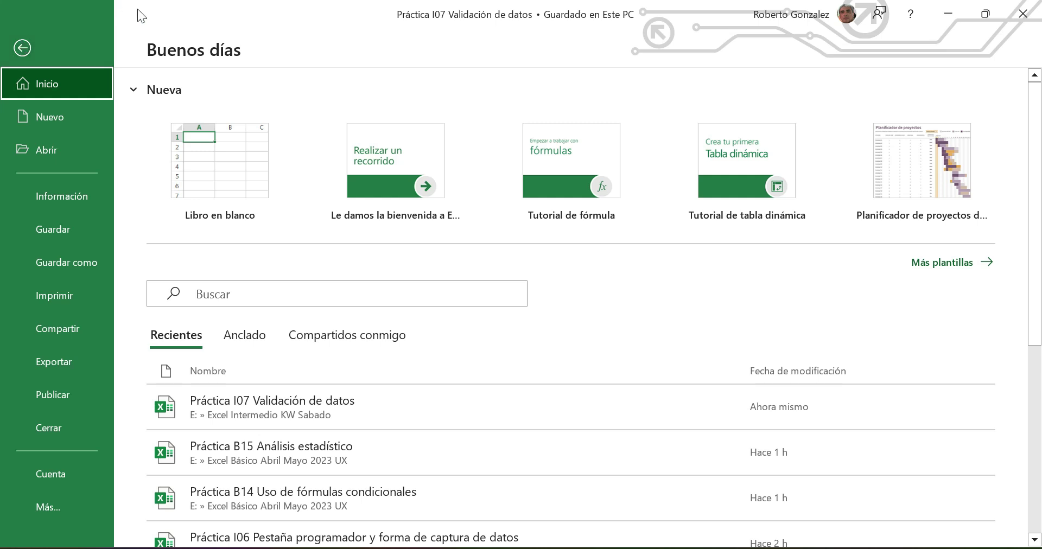
- Start a blank workbook, minimize it, and close the Práctica I07 Validación de datos workbook
{"action": "left_click", "coordinate": [224, 169]}
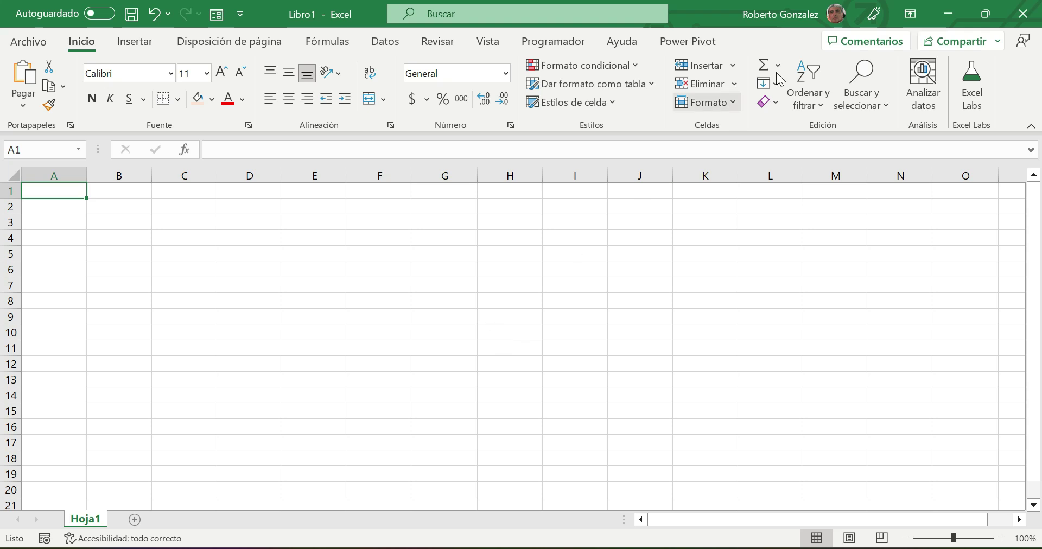
{"action": "left_click", "coordinate": [959, 14]}
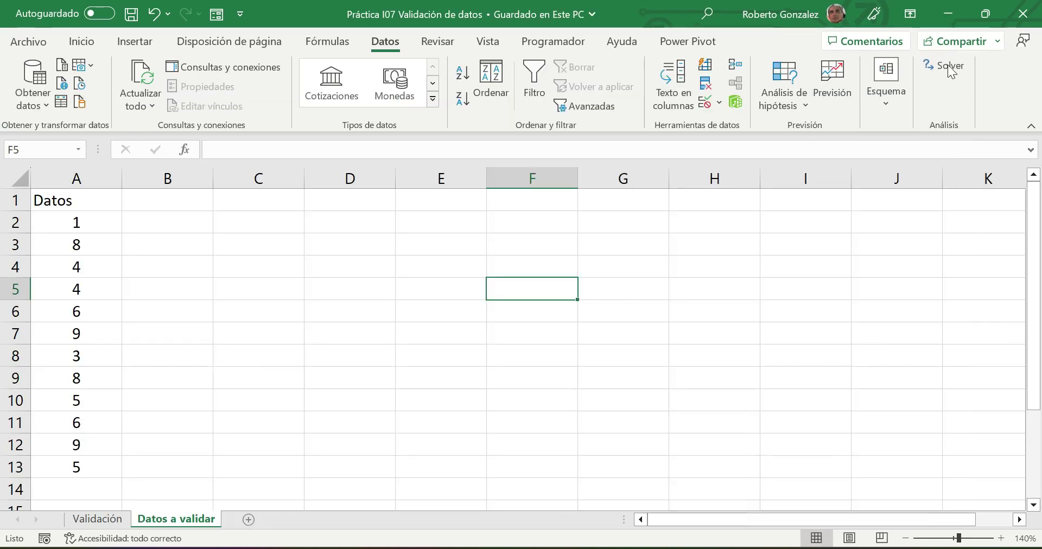
{"action": "left_click", "coordinate": [1016, 17]}
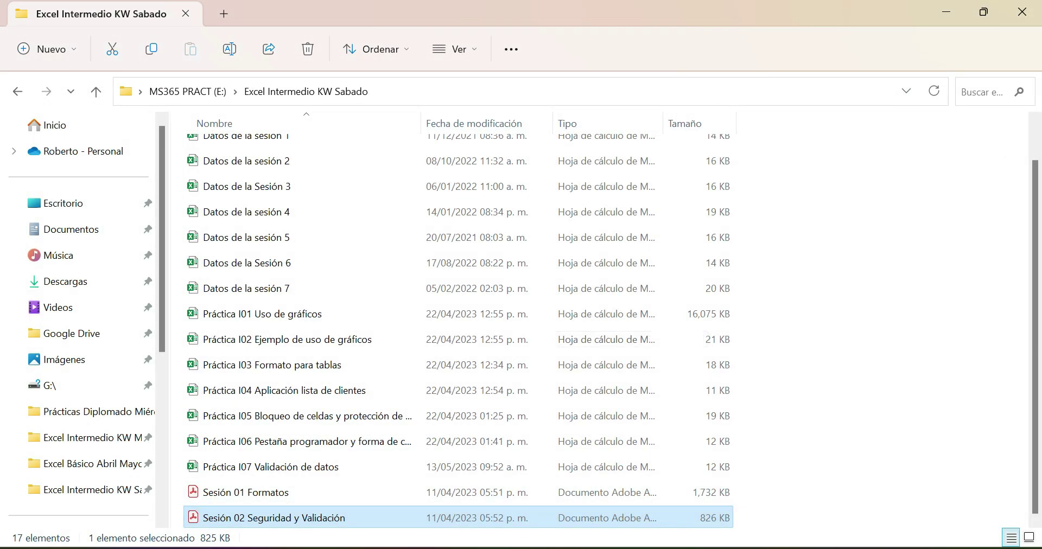
{"action": "left_click", "coordinate": [742, 489]}
- Scroll the exercise PDF to the loan table on page 18, then close Acrobat Reader
{"action": "scroll", "coordinate": [502, 334], "scroll_direction": "down", "scroll_amount": 2}
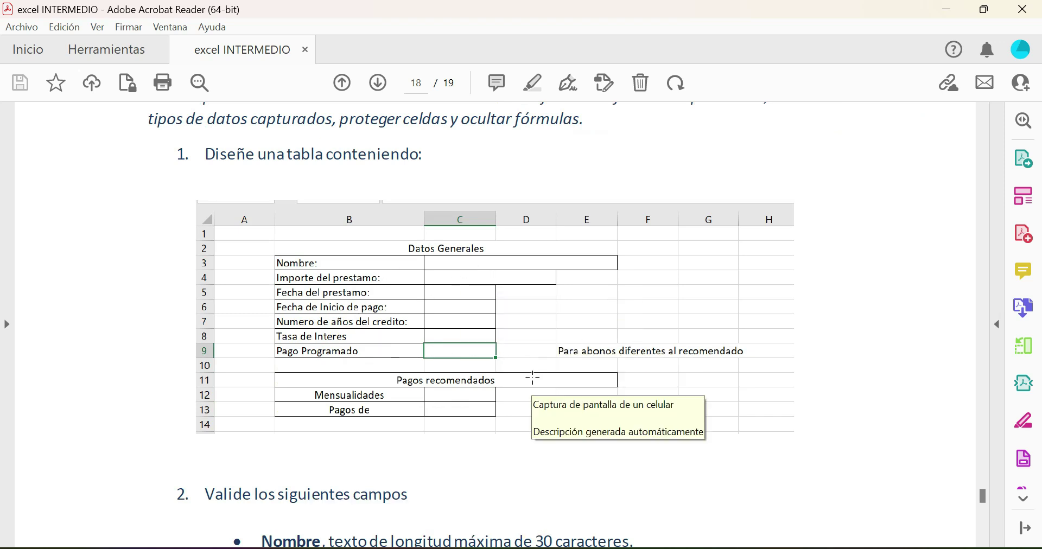
{"action": "scroll", "coordinate": [533, 377], "scroll_direction": "down", "scroll_amount": 1}
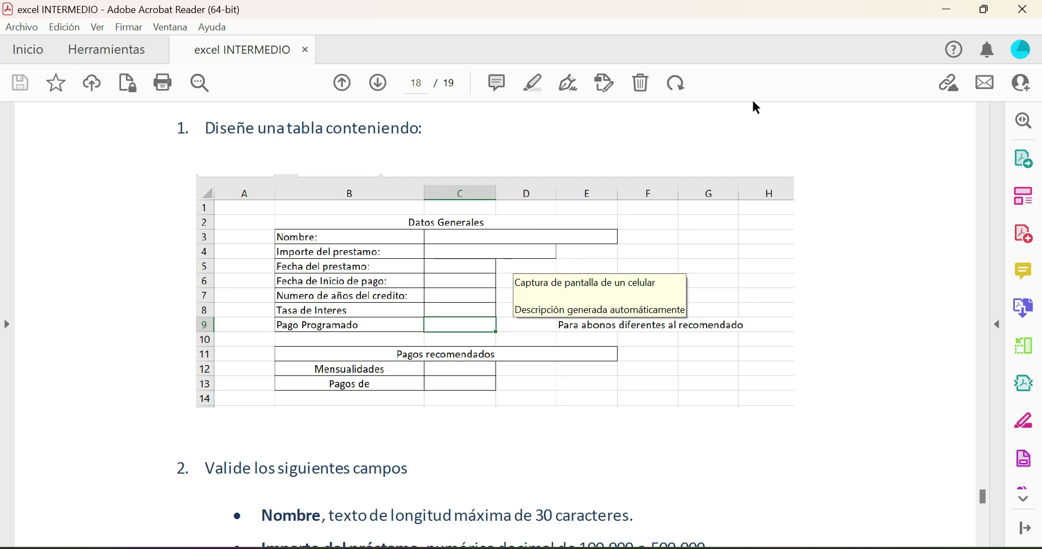
{"action": "left_click", "coordinate": [1022, 9]}
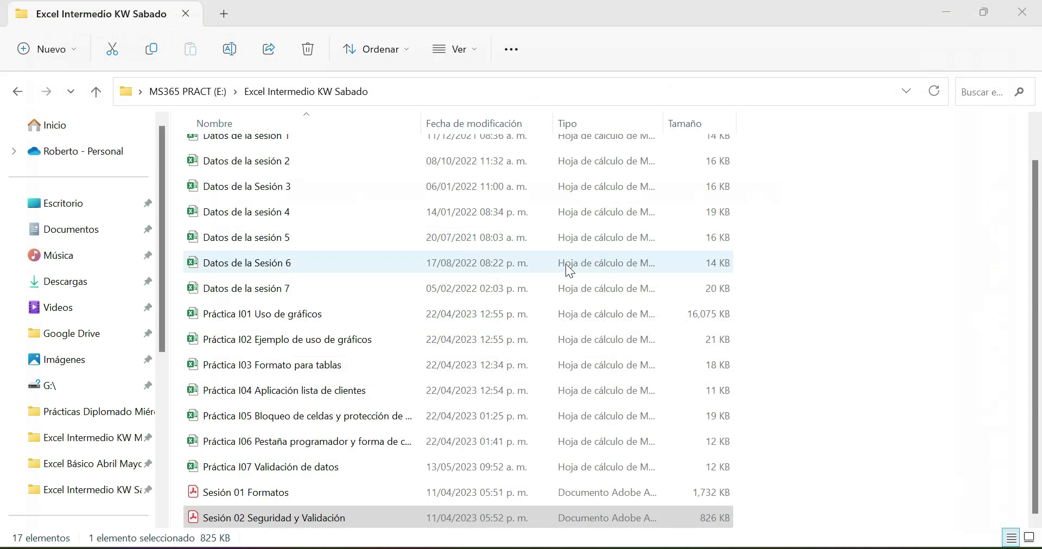
- Minimize File Explorer, restore the blank Libro1 workbook, and zoom the sheet to 180%
{"action": "left_click", "coordinate": [944, 9]}
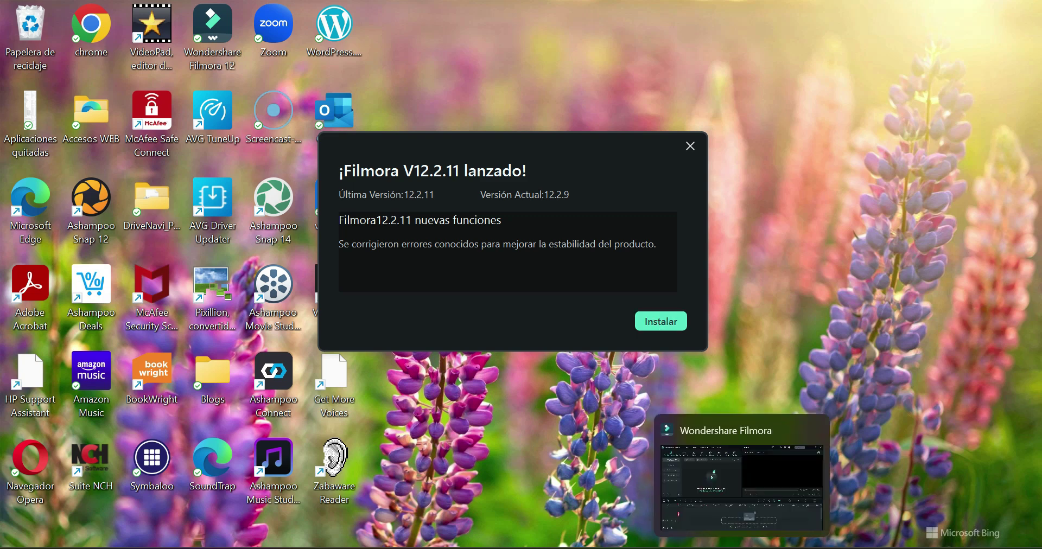
{"action": "left_click", "coordinate": [717, 548]}
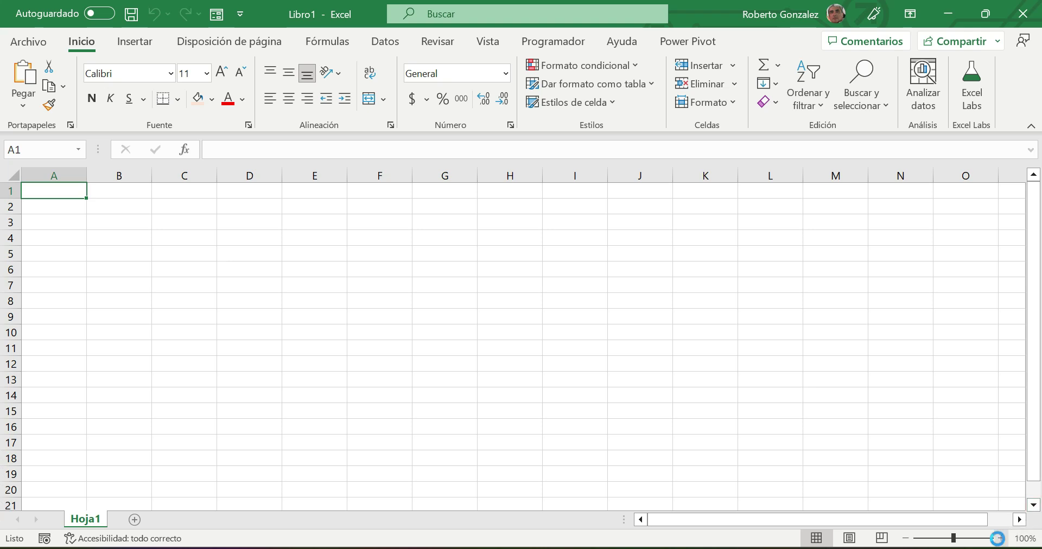
{"action": "left_click", "coordinate": [999, 539]}
{"action": "left_click", "coordinate": [999, 539]}
{"action": "left_click", "coordinate": [1000, 538]}
{"action": "left_click", "coordinate": [999, 539]}
{"action": "left_click", "coordinate": [999, 538]}
{"action": "left_click", "coordinate": [1000, 538]}
{"action": "left_click", "coordinate": [999, 539]}
{"action": "left_click", "coordinate": [999, 538]}
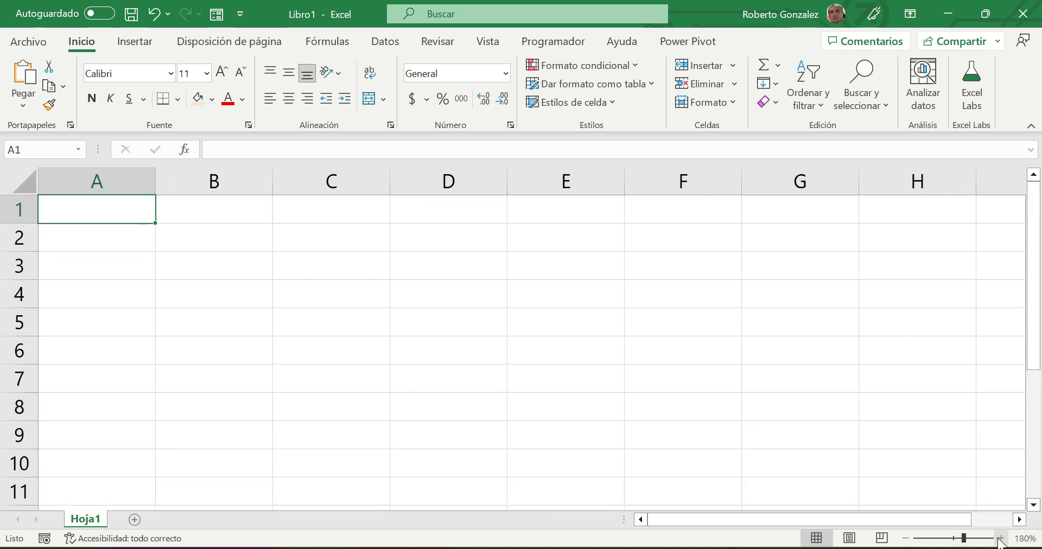
- Enter 'Nombre:' in B3 and 'Importe del prestamo:' in B4, widening column B to fit
{"action": "left_click", "coordinate": [204, 264]}
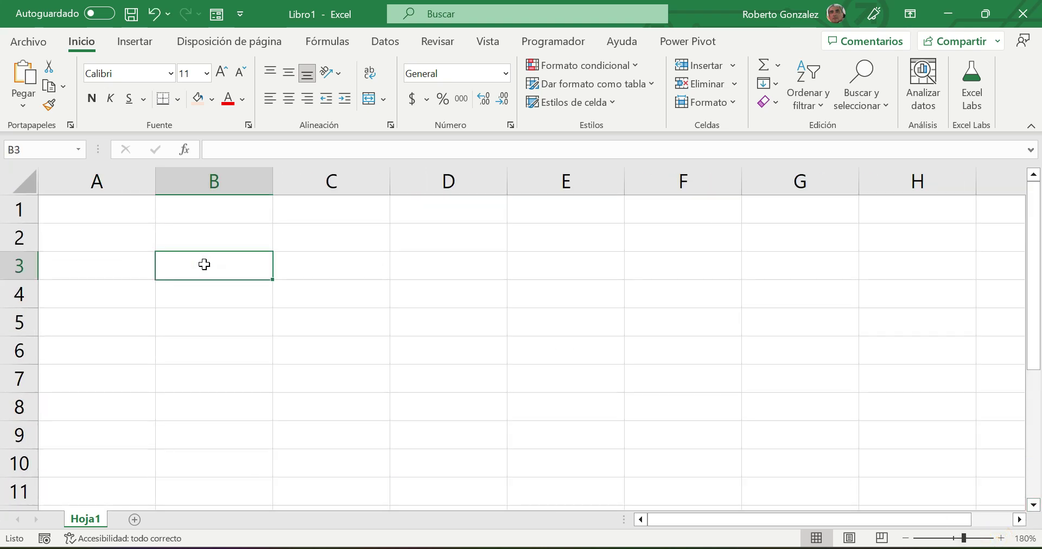
{"action": "type", "text": "Nombre:"}
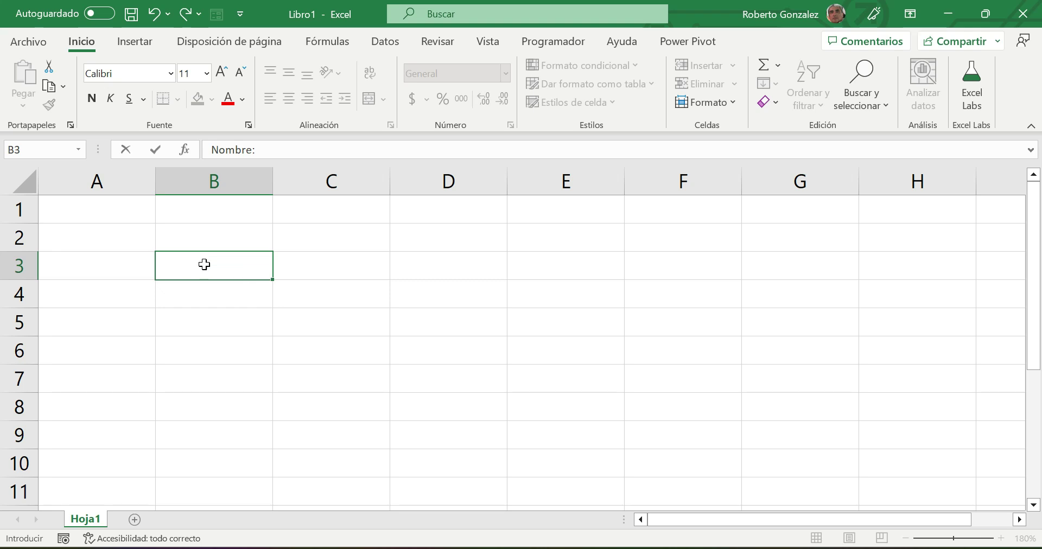
{"action": "key", "text": "Return"}
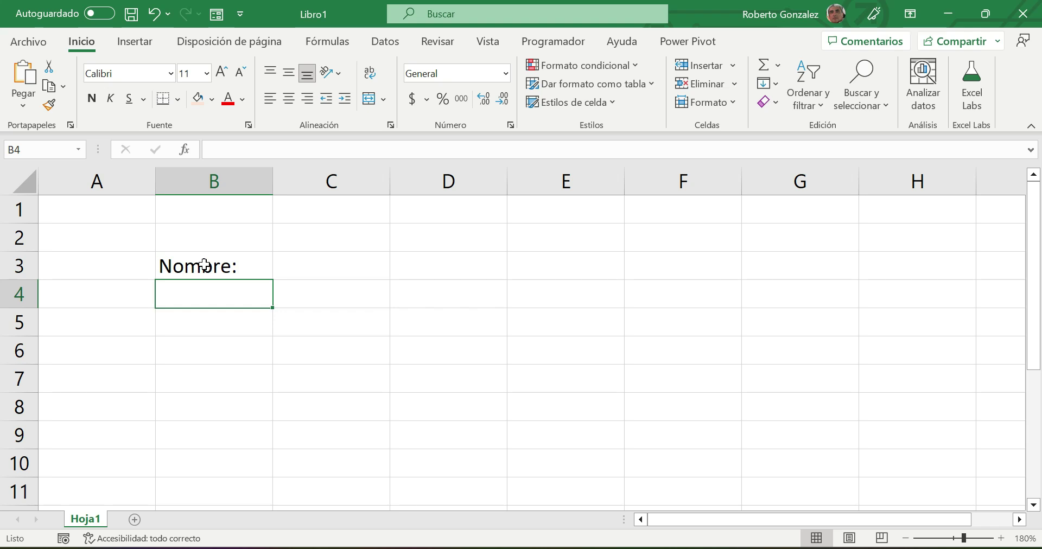
{"action": "type", "text": "IMpo"}
{"action": "key", "text": "BackSpace"}
{"action": "key", "text": "BackSpace"}
{"action": "key", "text": "BackSpace"}
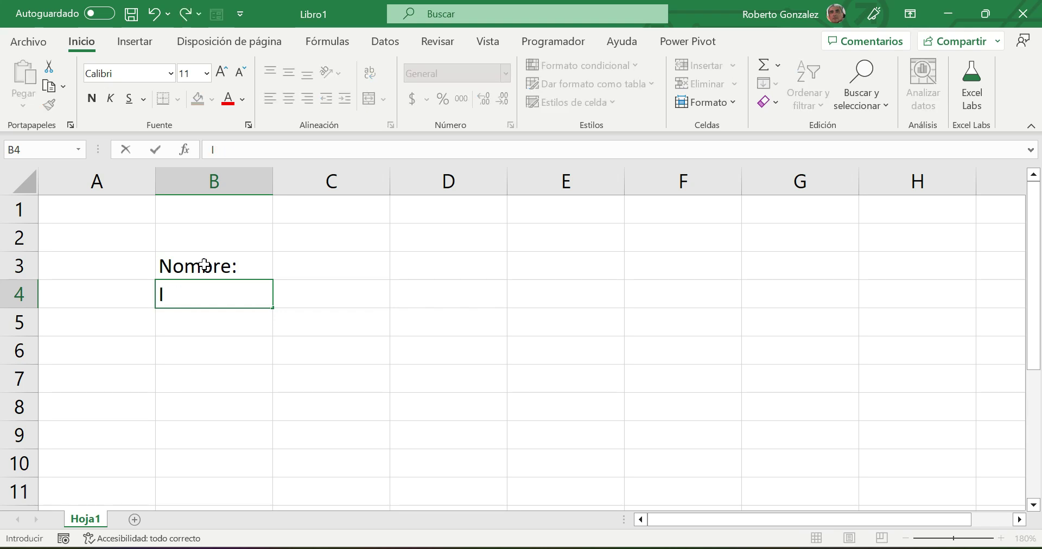
{"action": "type", "text": "mporte del pres"}
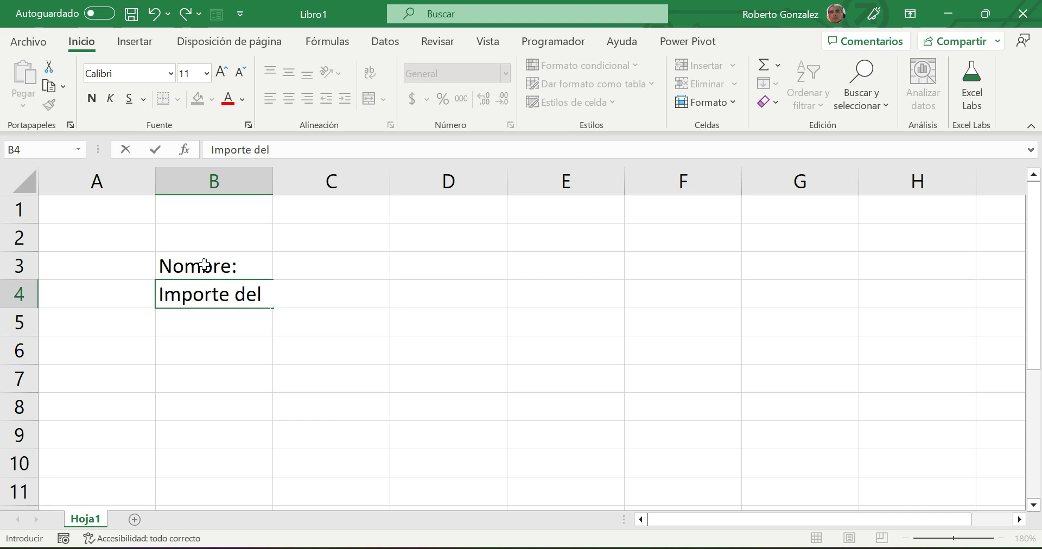
{"action": "key", "text": "BackSpace"}
{"action": "type", "text": "tamo:"}
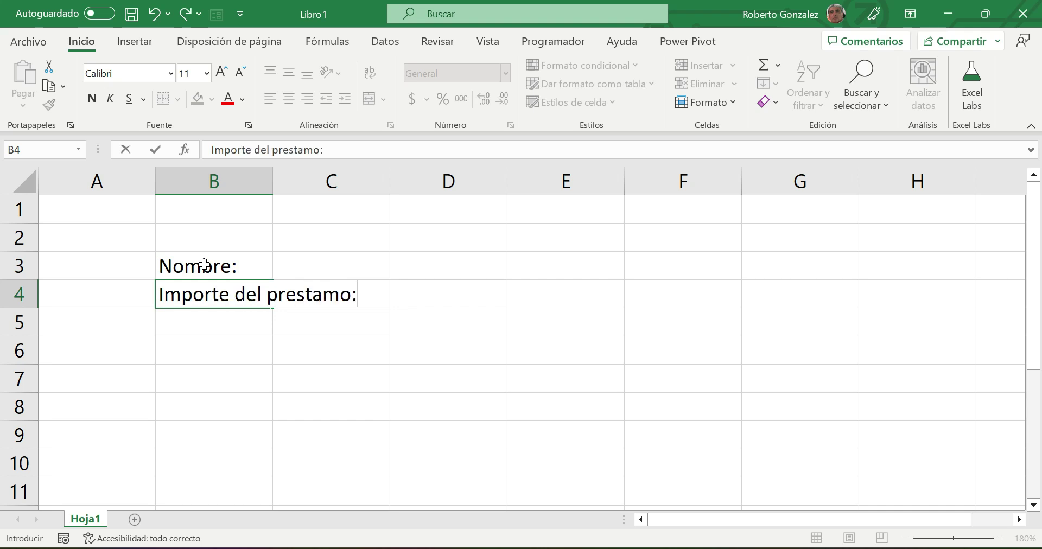
{"action": "key", "text": "Return"}
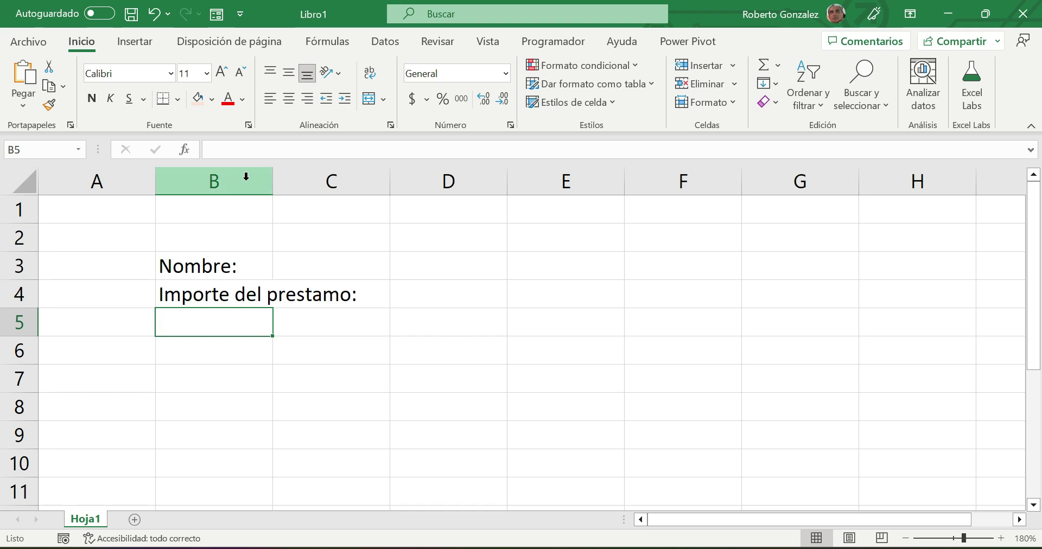
{"action": "left_click_drag", "start_coordinate": [272, 185], "coordinate": [389, 185]}
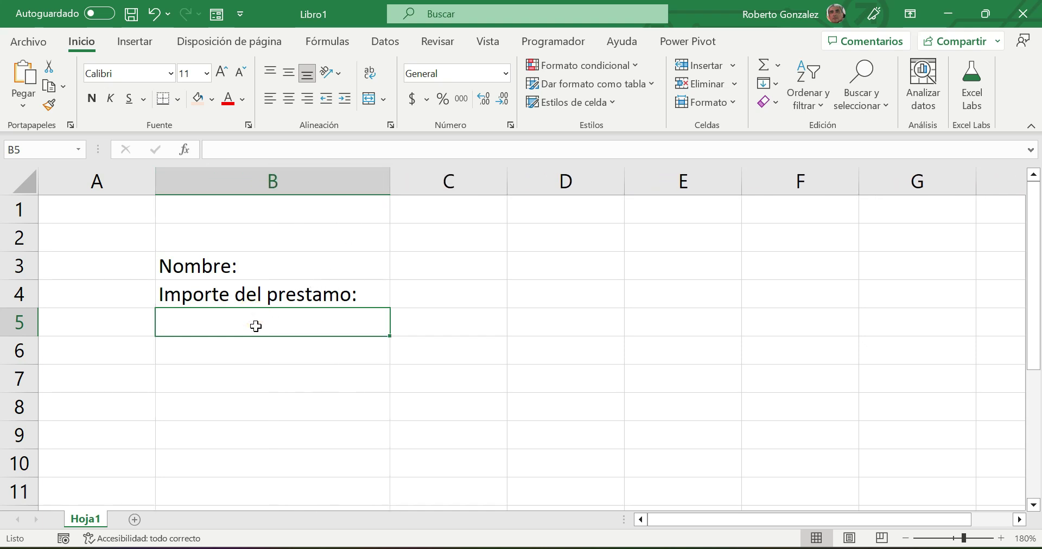
- Enter 'Fecha del prestamo:' in B5 and 'Fecha de inicio del pago:' in B6
{"action": "type", "text": "Fec"}
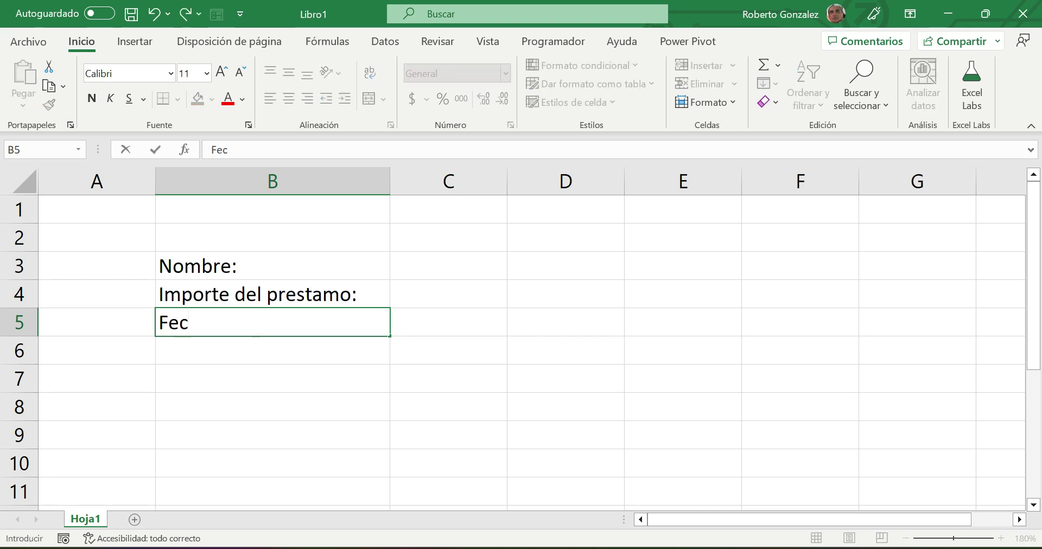
{"action": "type", "text": "ha del prest"}
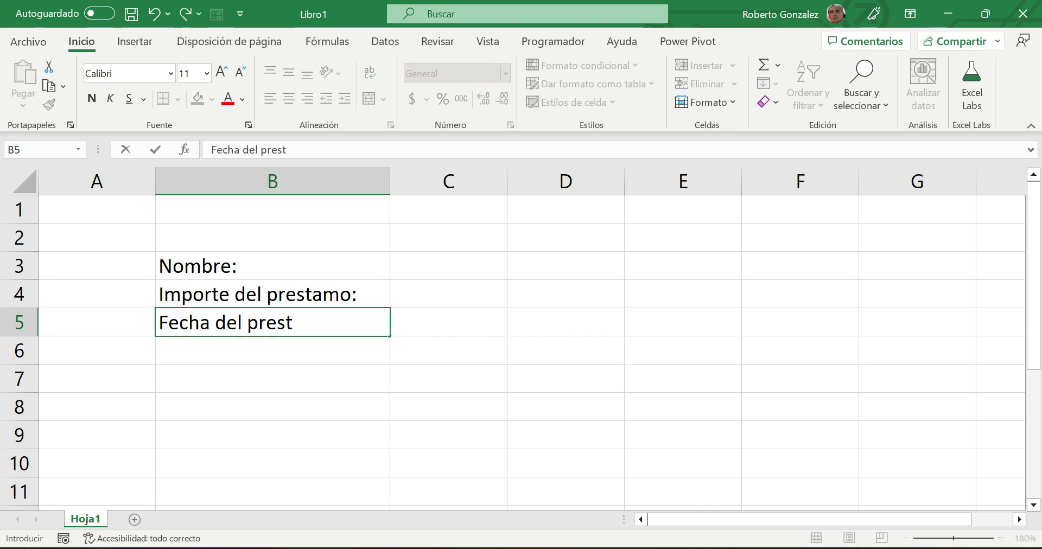
{"action": "type", "text": "amo:"}
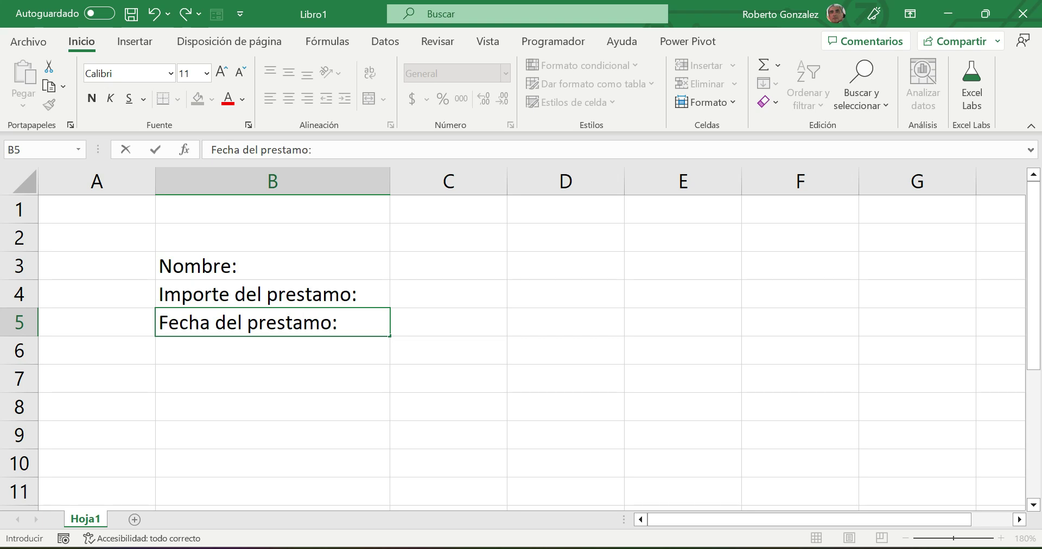
{"action": "key", "text": "Return"}
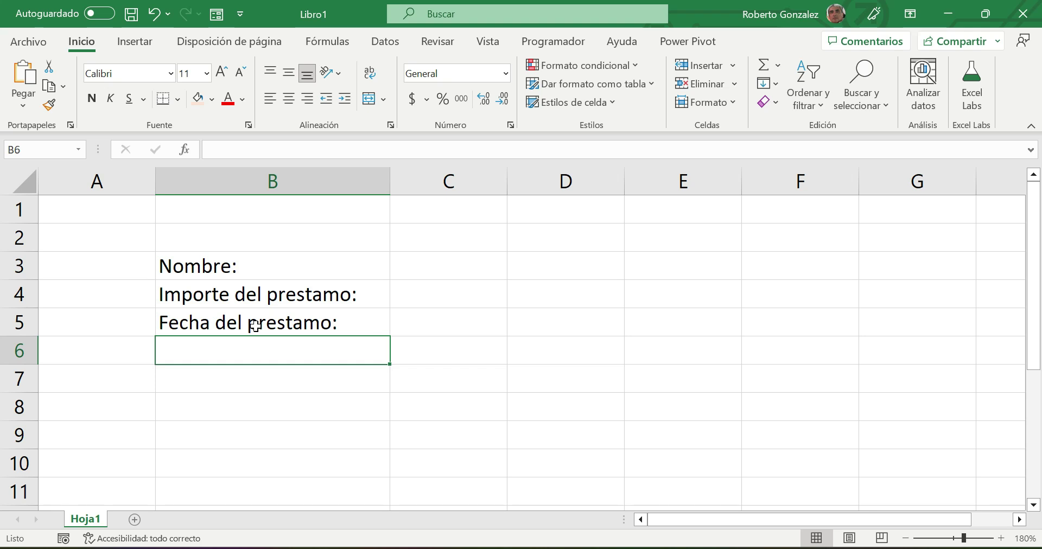
{"action": "type", "text": "Fecha de inicio del pago:"}
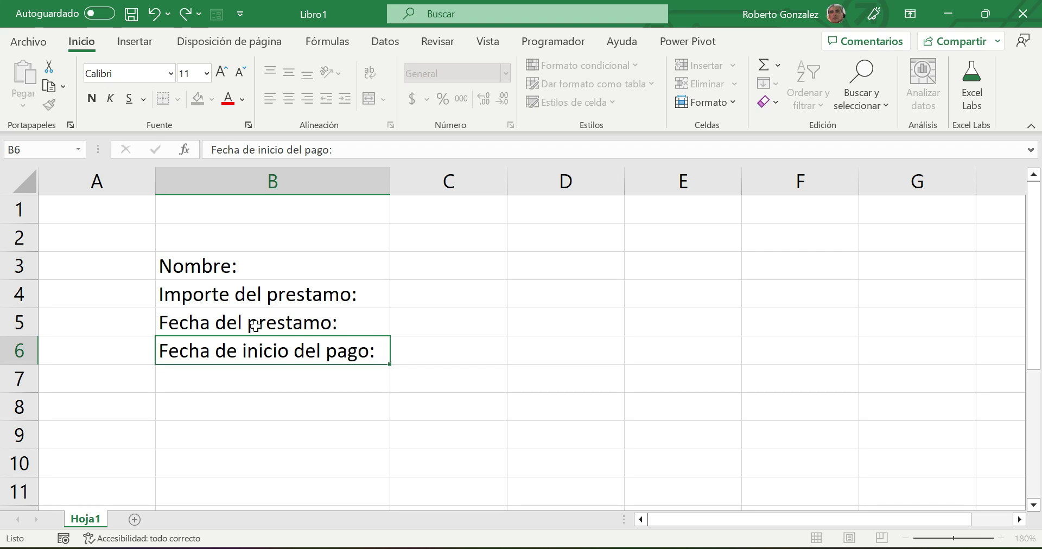
{"action": "key", "text": "Return"}
- Enter 'Tiempo del crédito (años):', 'Tasa de interes anual:' and 'Pago propuesto por el cliente:' in B7:B9, widening column B
{"action": "type", "text": "Tiempo"}
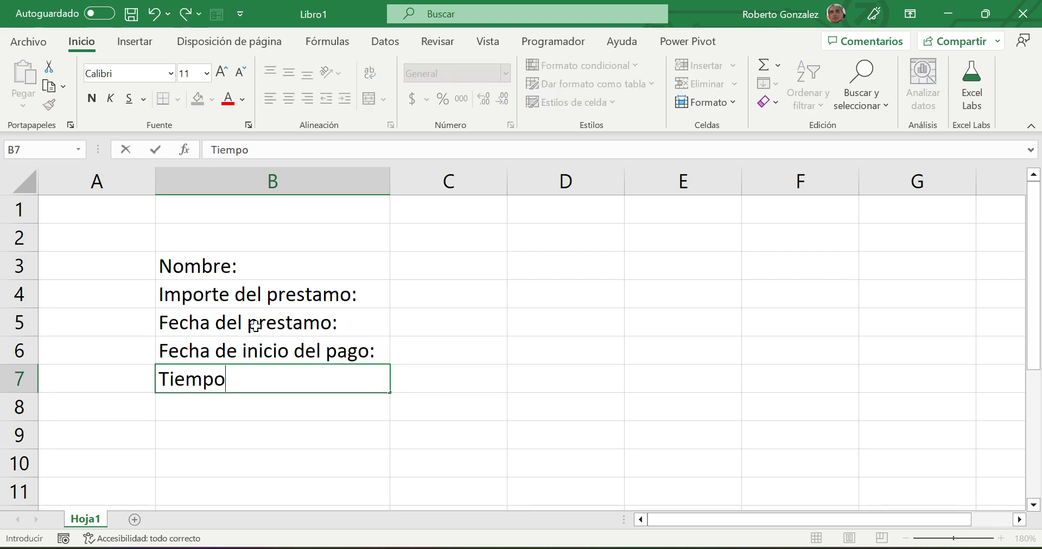
{"action": "type", "text": " del crédit"}
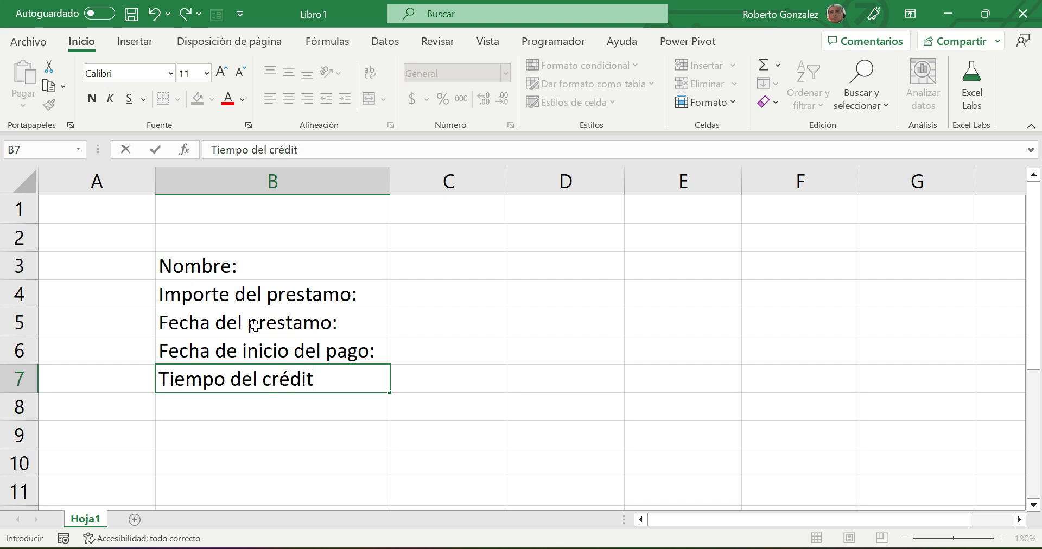
{"action": "type", "text": "o (años):"}
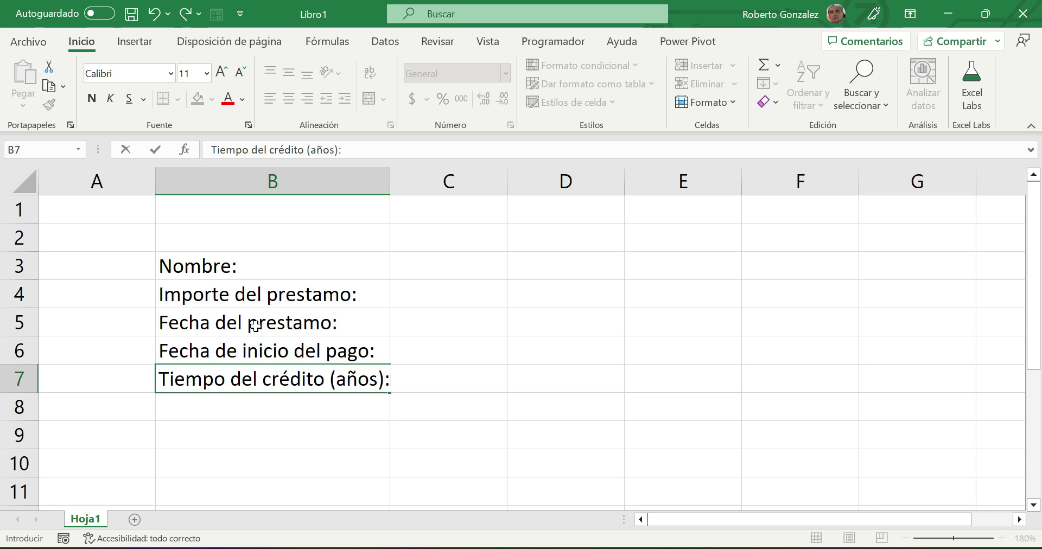
{"action": "key", "text": "Return"}
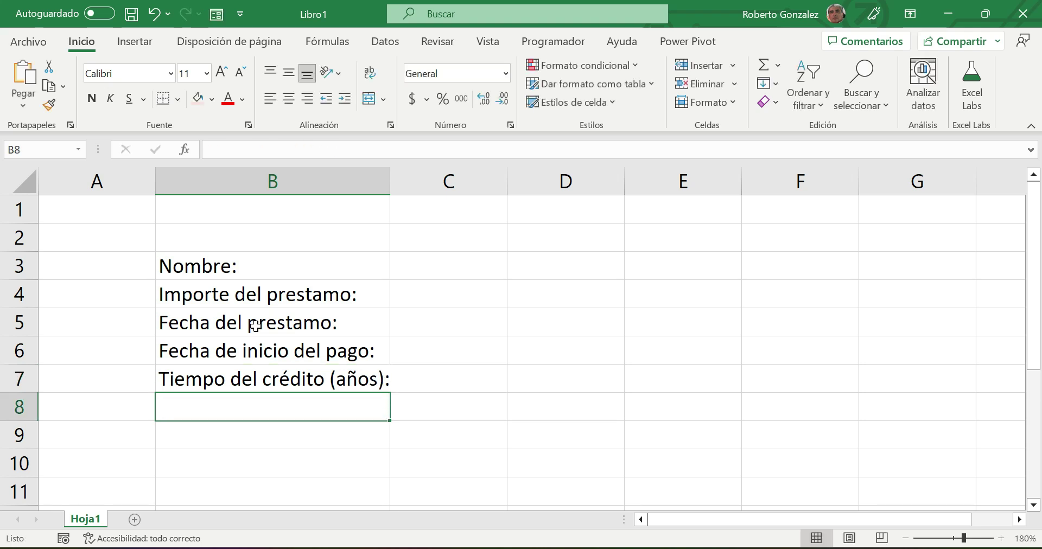
{"action": "type", "text": "Tasa de int"}
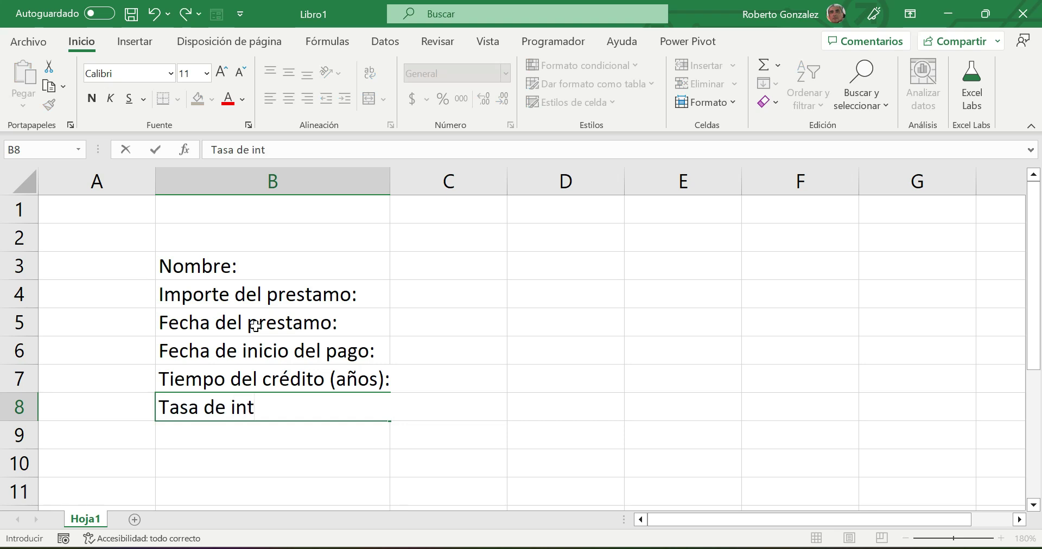
{"action": "type", "text": "eres anual"}
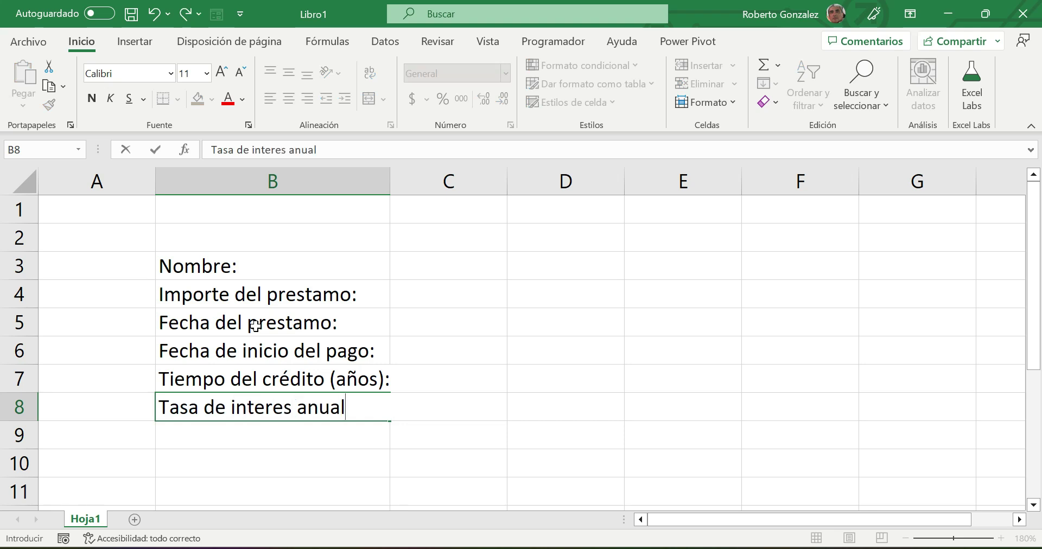
{"action": "type", "text": ":"}
{"action": "key", "text": "Return"}
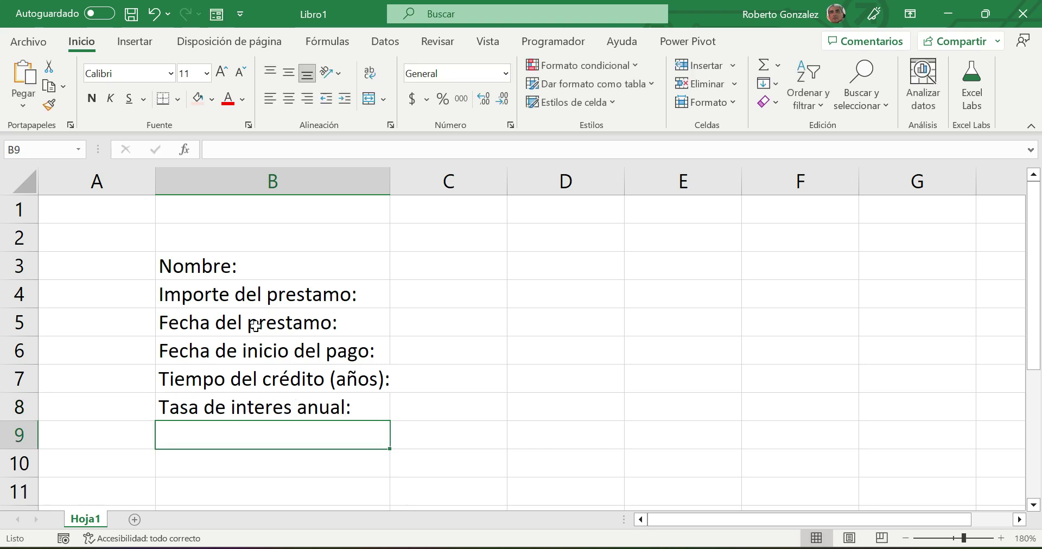
{"action": "type", "text": "Pago propuesto "}
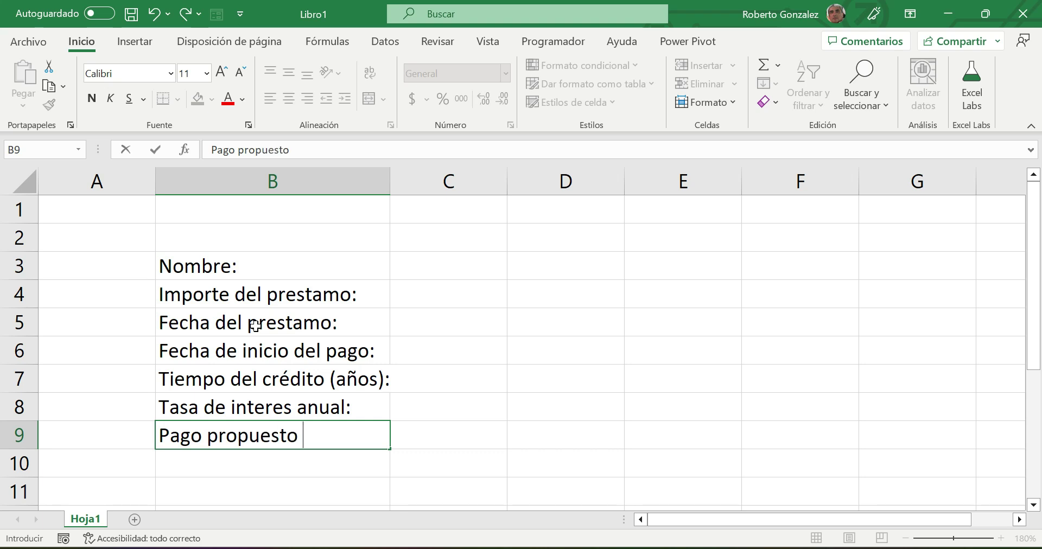
{"action": "type", "text": "por el cliente:"}
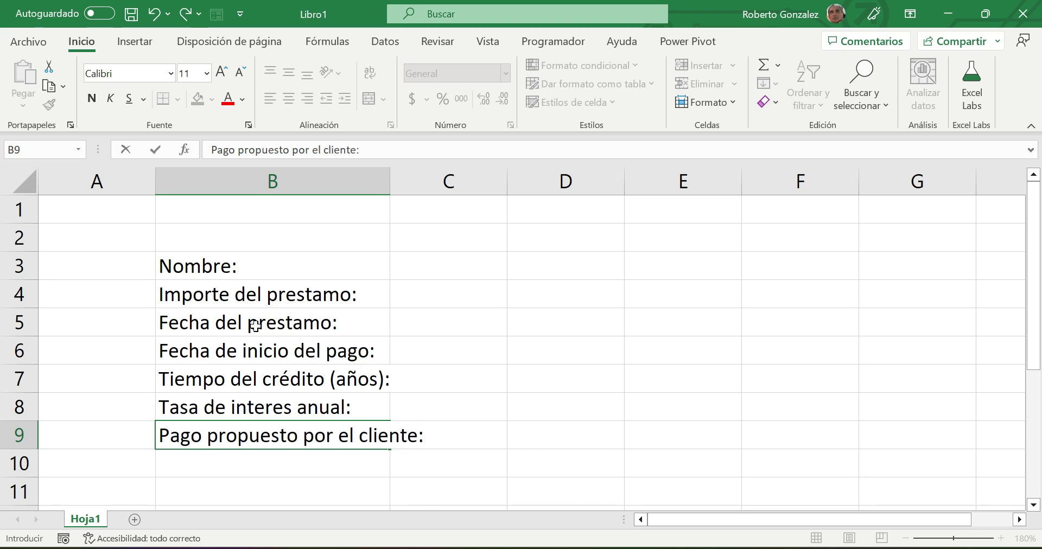
{"action": "key", "text": "Return"}
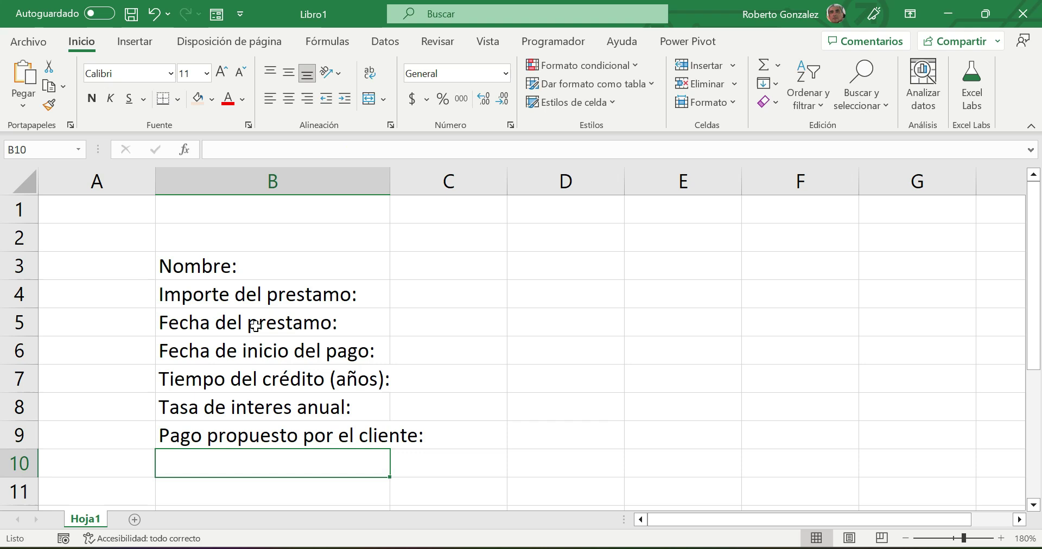
{"action": "left_click_drag", "start_coordinate": [388, 181], "coordinate": [440, 183]}
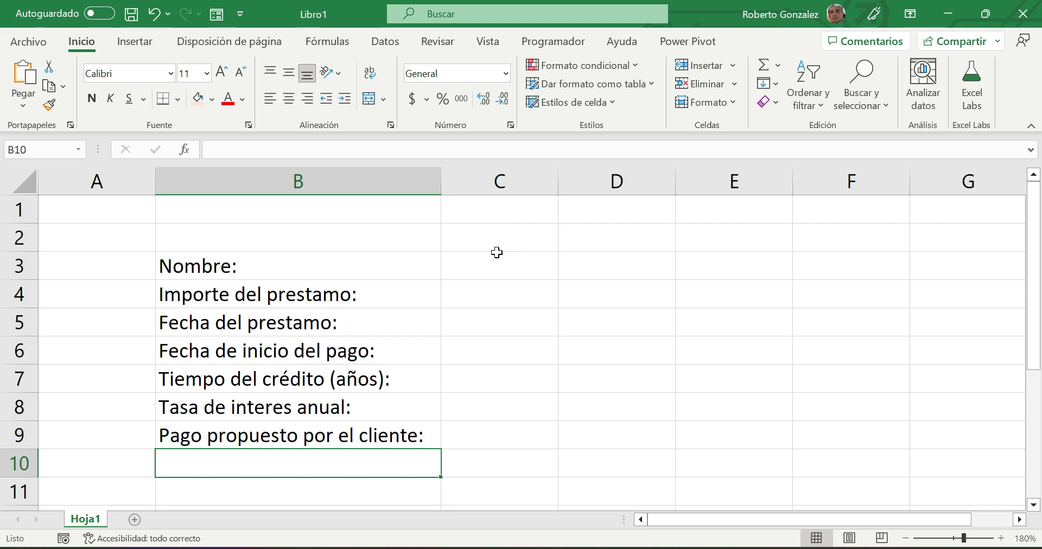
- Merge and center C3:E3 and C4:D4, giving both the Entrada cell style
{"action": "left_click_drag", "start_coordinate": [472, 268], "coordinate": [698, 263]}
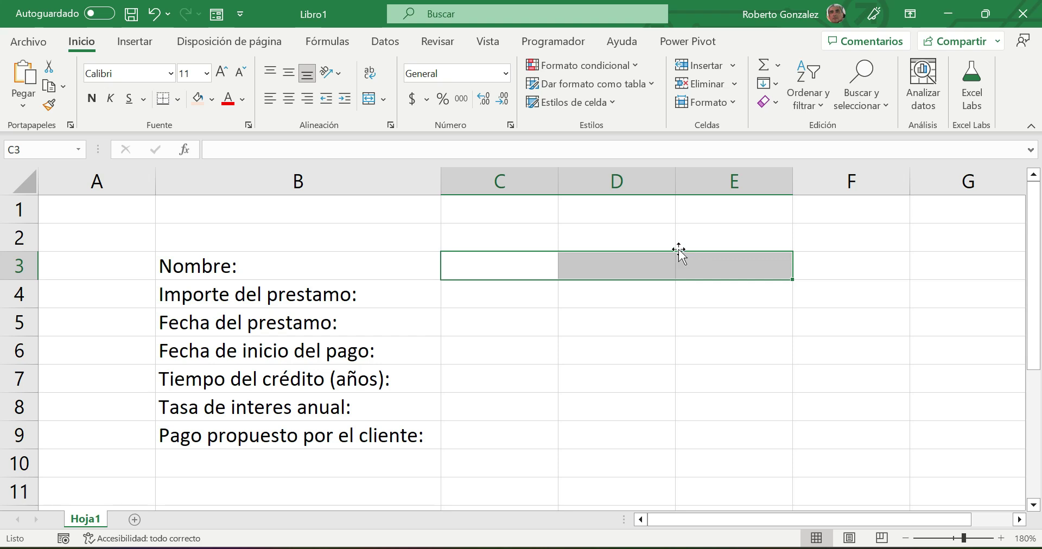
{"action": "left_click", "coordinate": [374, 106]}
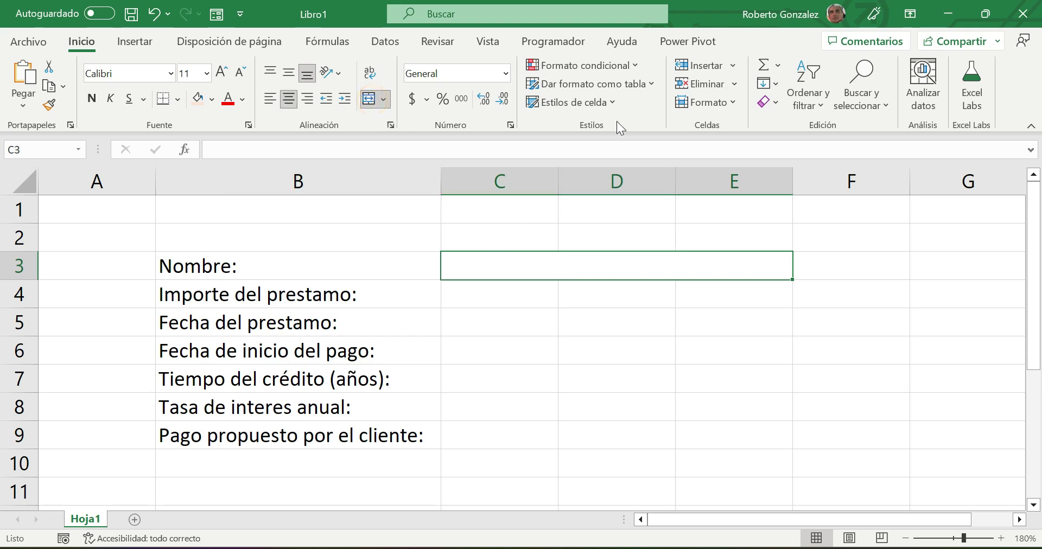
{"action": "left_click", "coordinate": [611, 103]}
{"action": "left_click", "coordinate": [779, 201]}
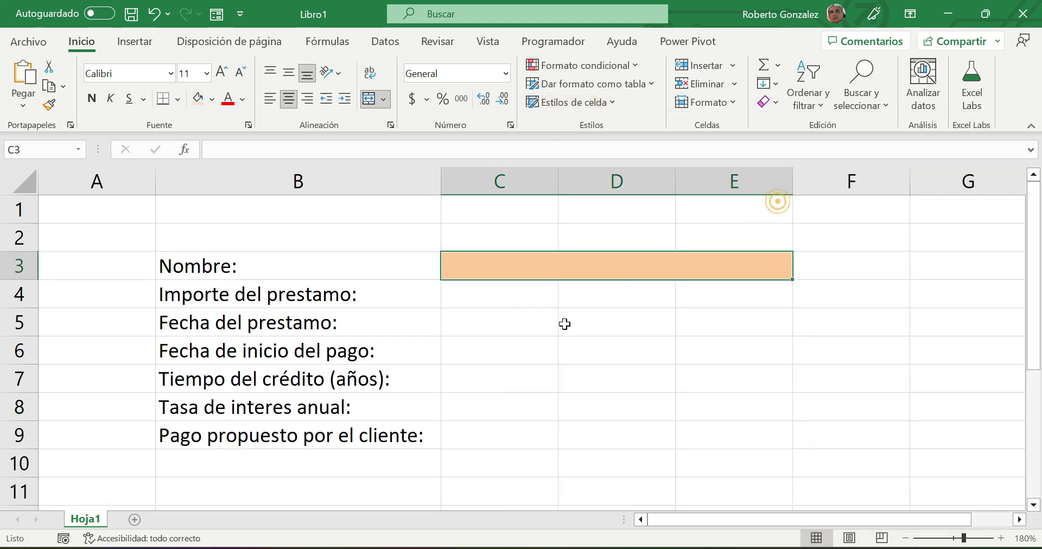
{"action": "left_click", "coordinate": [461, 298]}
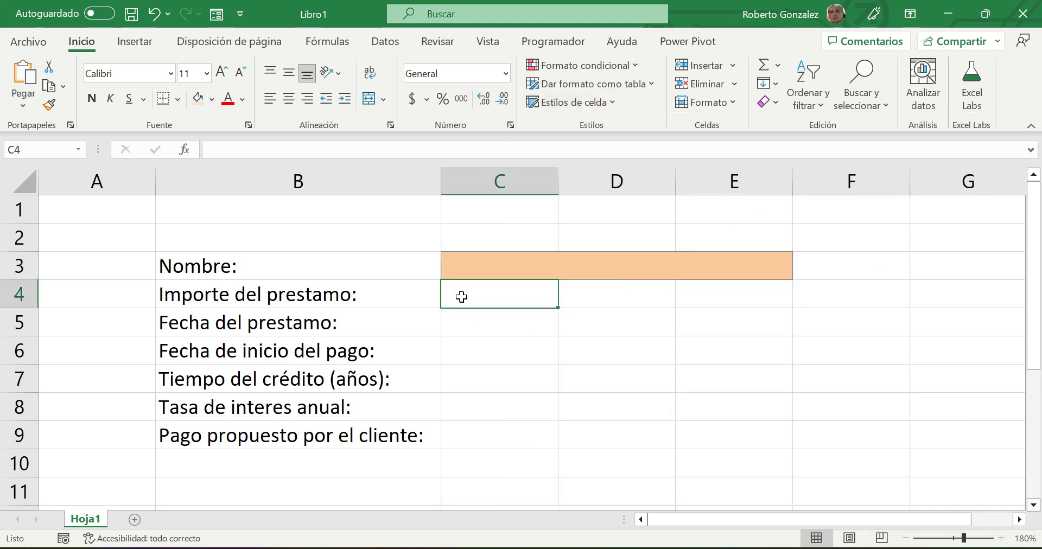
{"action": "left_click_drag", "start_coordinate": [461, 298], "coordinate": [571, 293]}
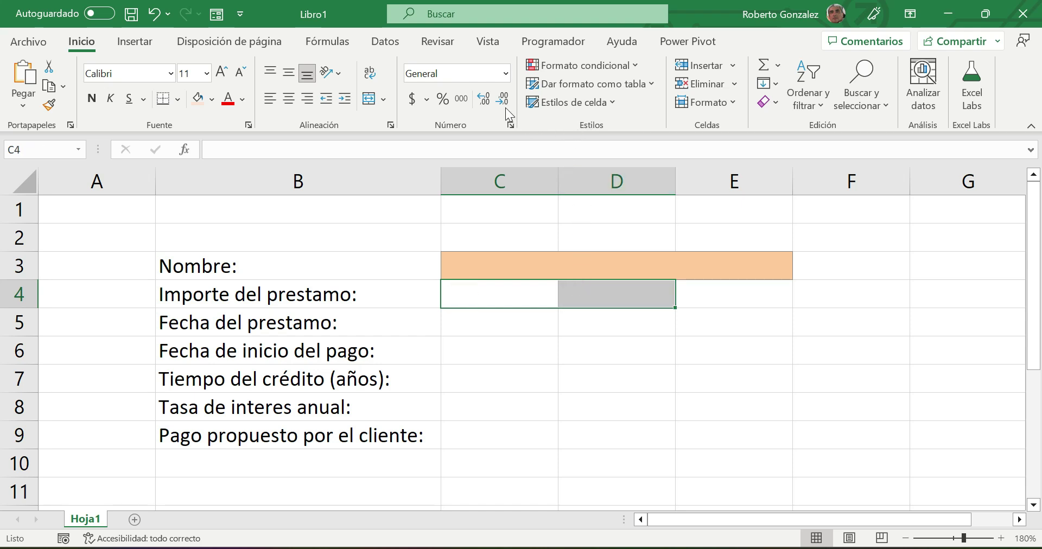
{"action": "left_click", "coordinate": [369, 98]}
{"action": "left_click", "coordinate": [610, 101]}
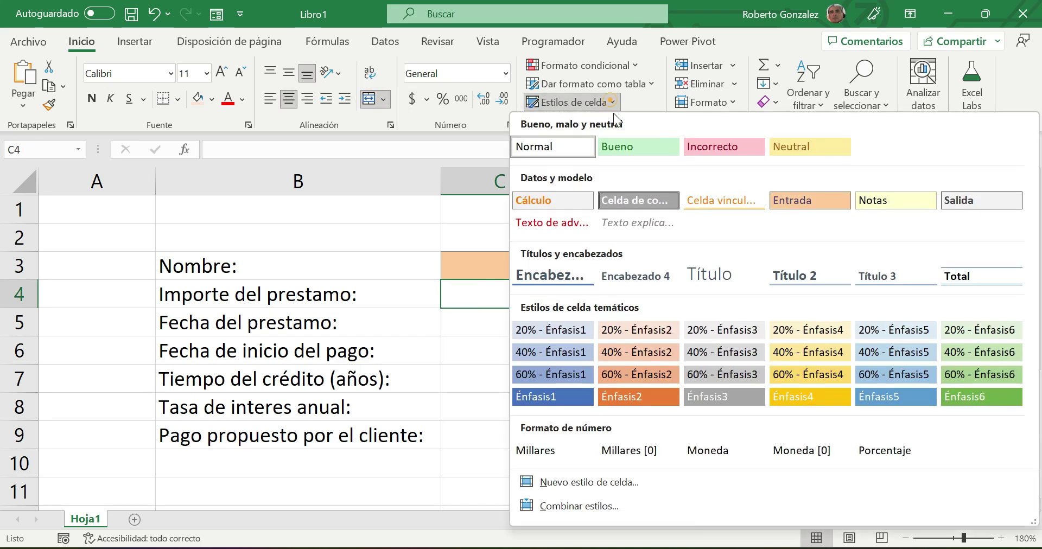
{"action": "left_click", "coordinate": [792, 200]}
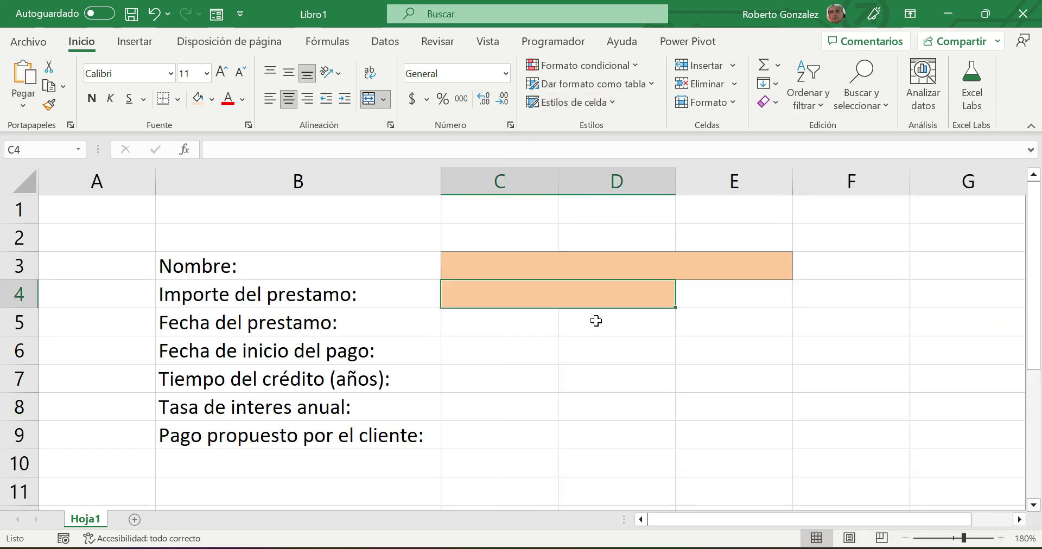
- Apply the Entrada style to C5 and the Cálculo style to C6
{"action": "left_click", "coordinate": [502, 325]}
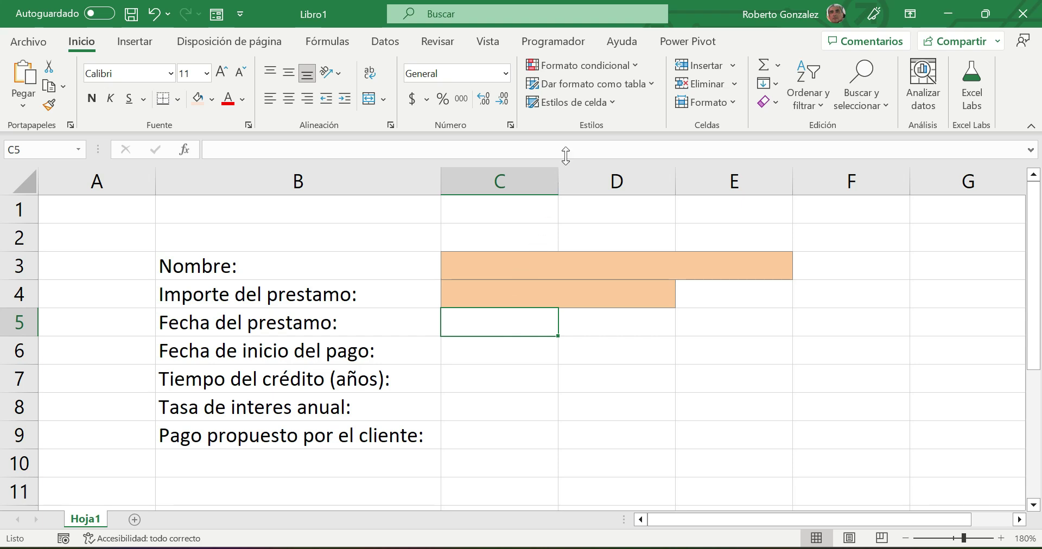
{"action": "left_click", "coordinate": [609, 102]}
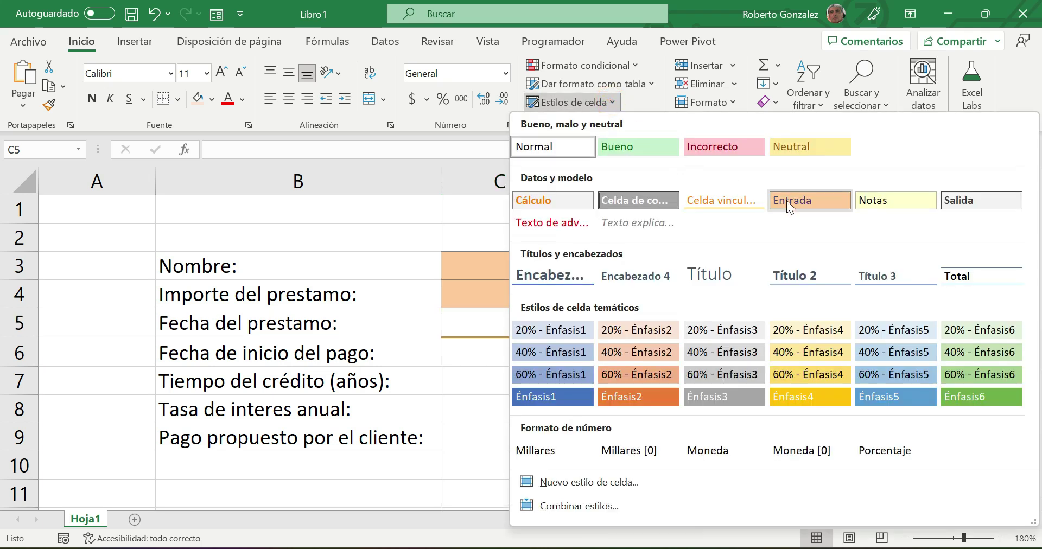
{"action": "left_click", "coordinate": [791, 200]}
{"action": "left_click", "coordinate": [487, 354]}
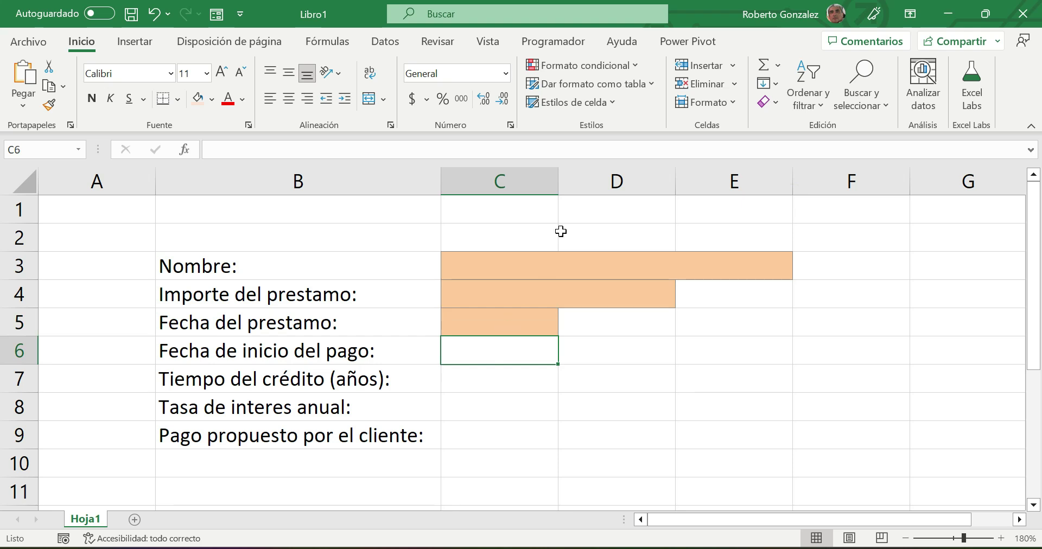
{"action": "left_click", "coordinate": [609, 103]}
{"action": "left_click", "coordinate": [576, 201]}
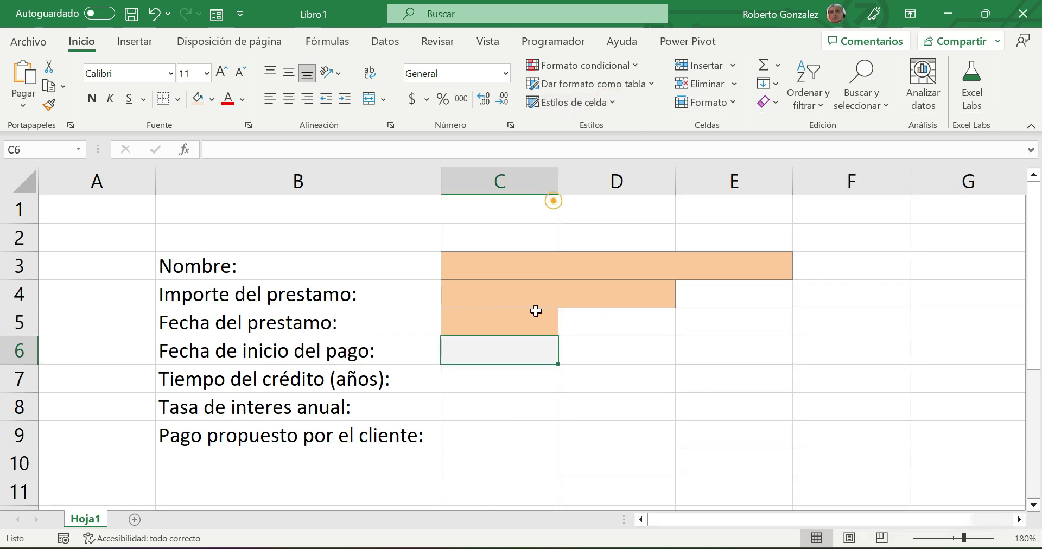
- Apply the Entrada cell style to C7, C8 and C9
{"action": "left_click", "coordinate": [496, 377]}
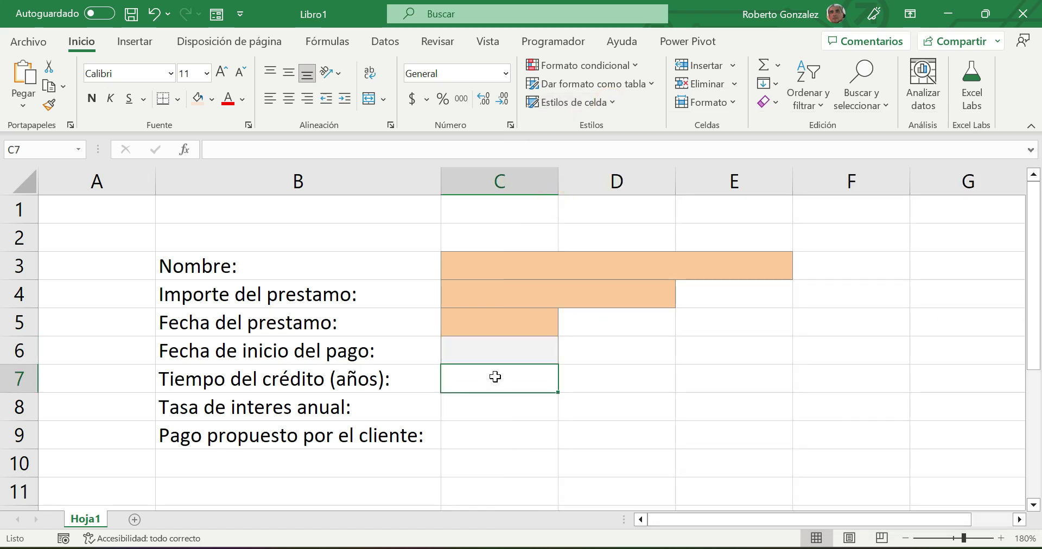
{"action": "left_click", "coordinate": [612, 106]}
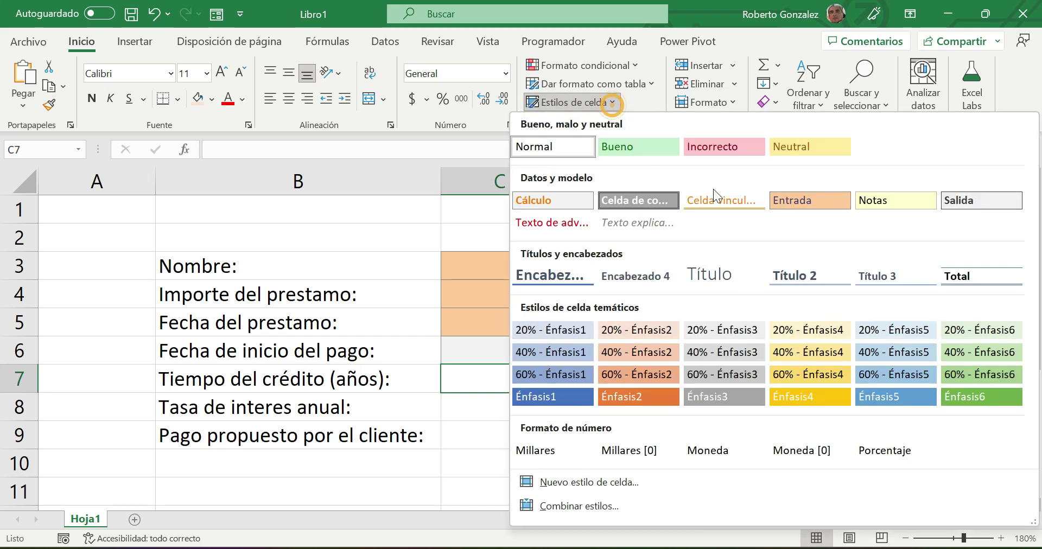
{"action": "left_click", "coordinate": [793, 199]}
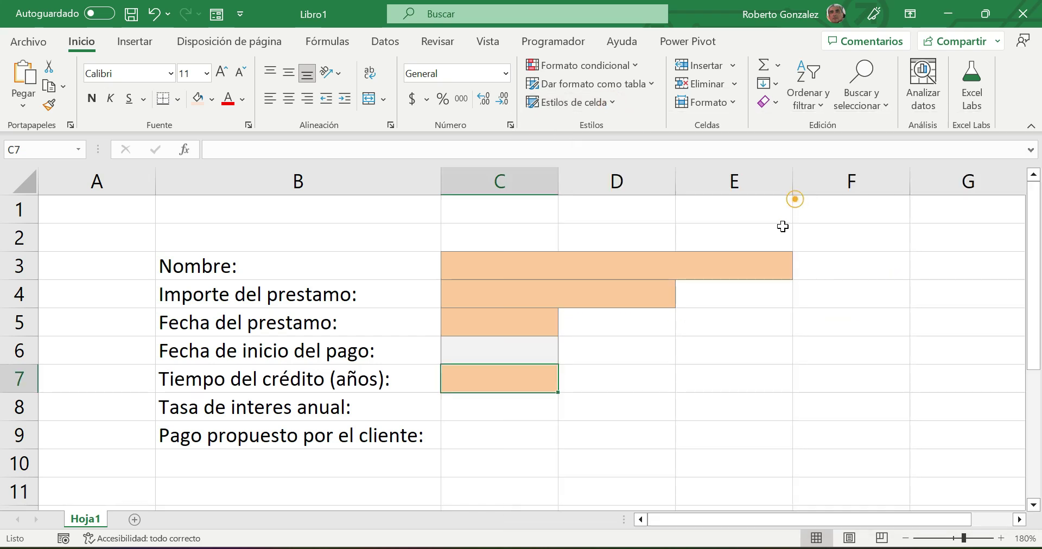
{"action": "left_click", "coordinate": [471, 415]}
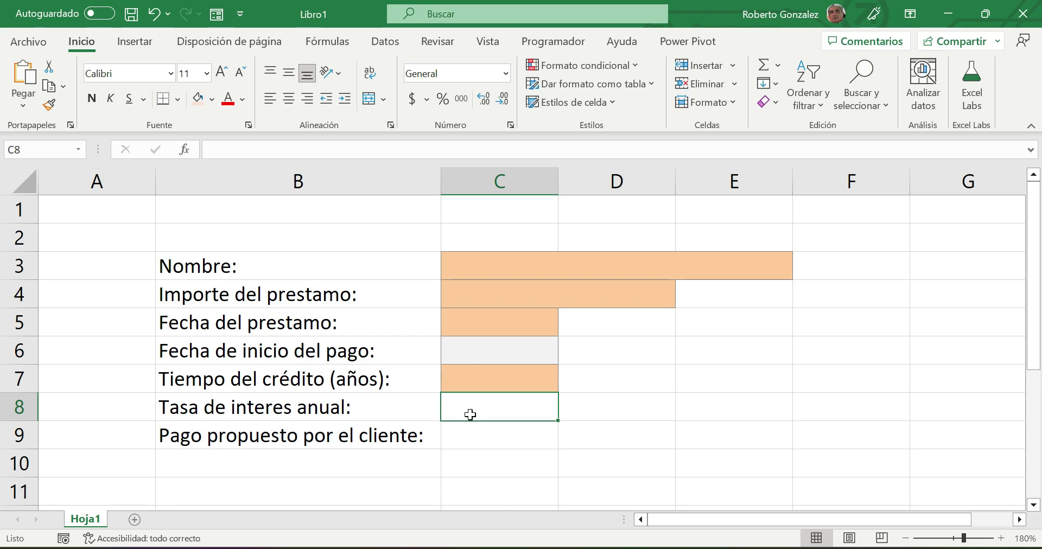
{"action": "left_click", "coordinate": [611, 100]}
{"action": "left_click", "coordinate": [806, 200]}
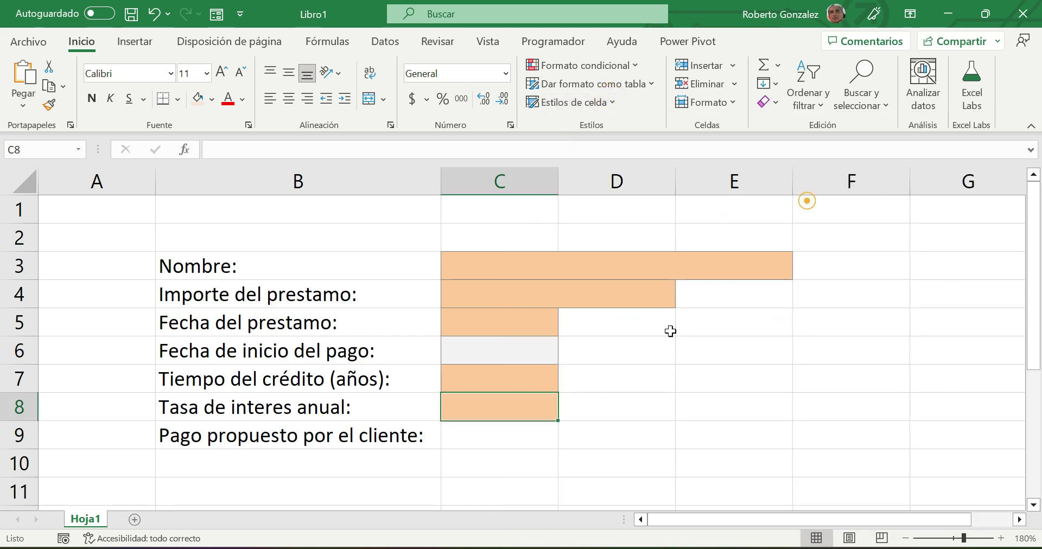
{"action": "left_click", "coordinate": [488, 436]}
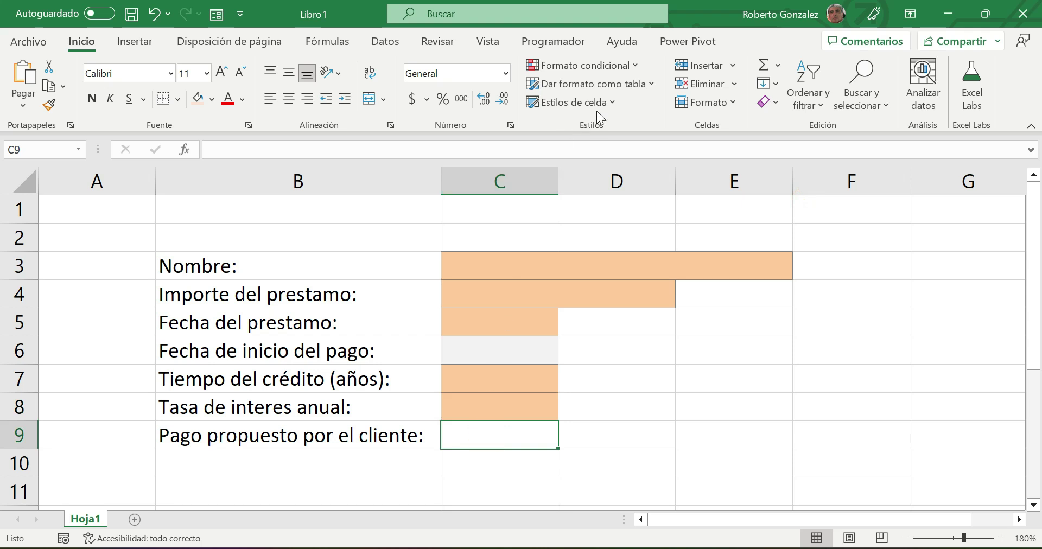
{"action": "left_click", "coordinate": [612, 101]}
{"action": "left_click", "coordinate": [777, 198]}
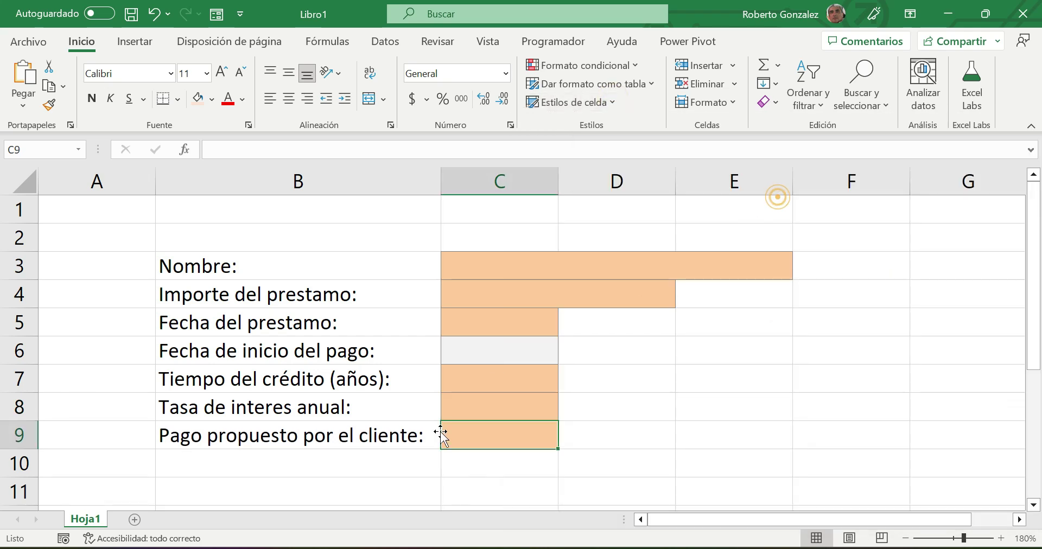
{"action": "left_click", "coordinate": [377, 482]}
- Merge and center B2:E2 and type the heading 'Datos Generales'
{"action": "left_click_drag", "start_coordinate": [191, 240], "coordinate": [737, 238]}
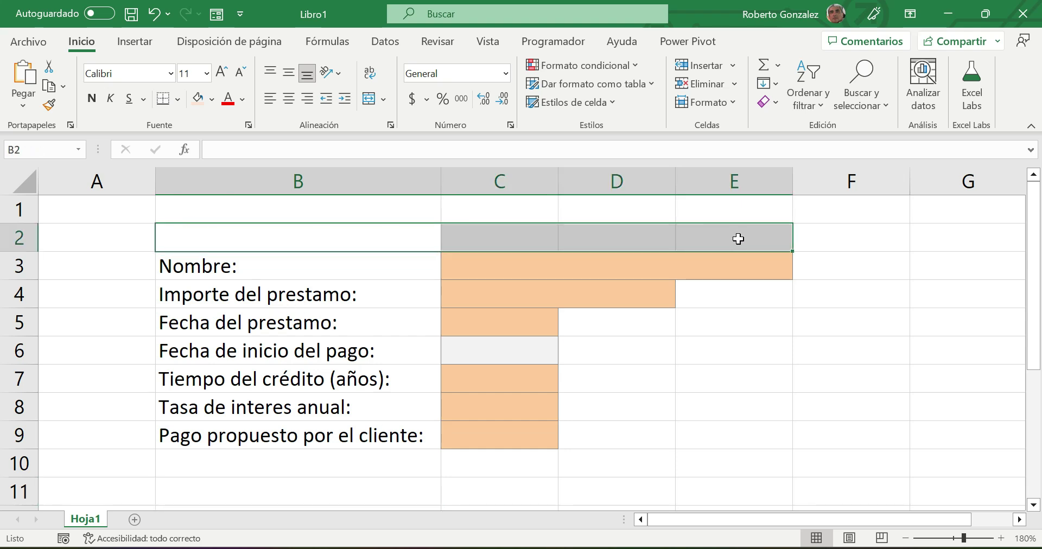
{"action": "left_click", "coordinate": [365, 100]}
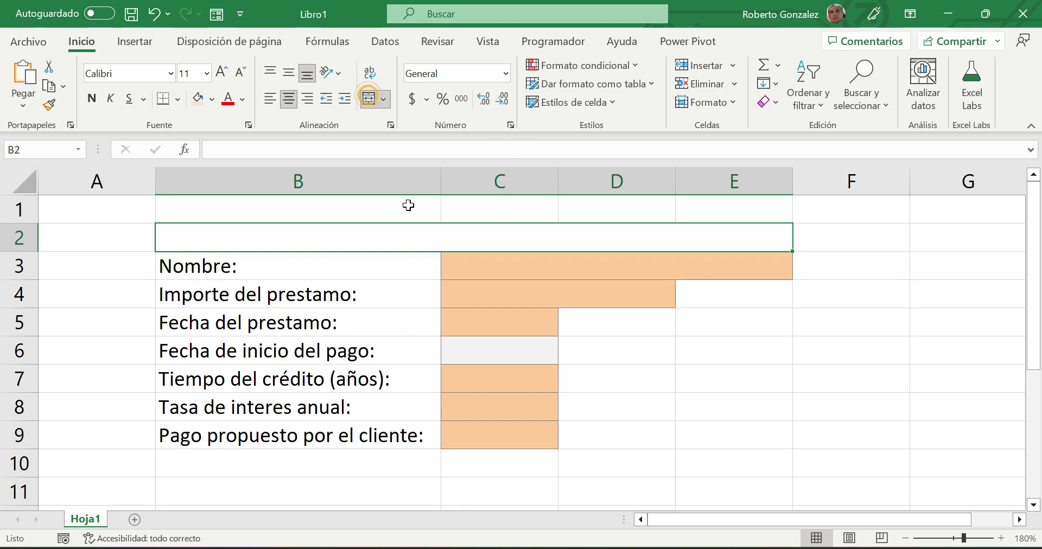
{"action": "type", "text": "Dato"}
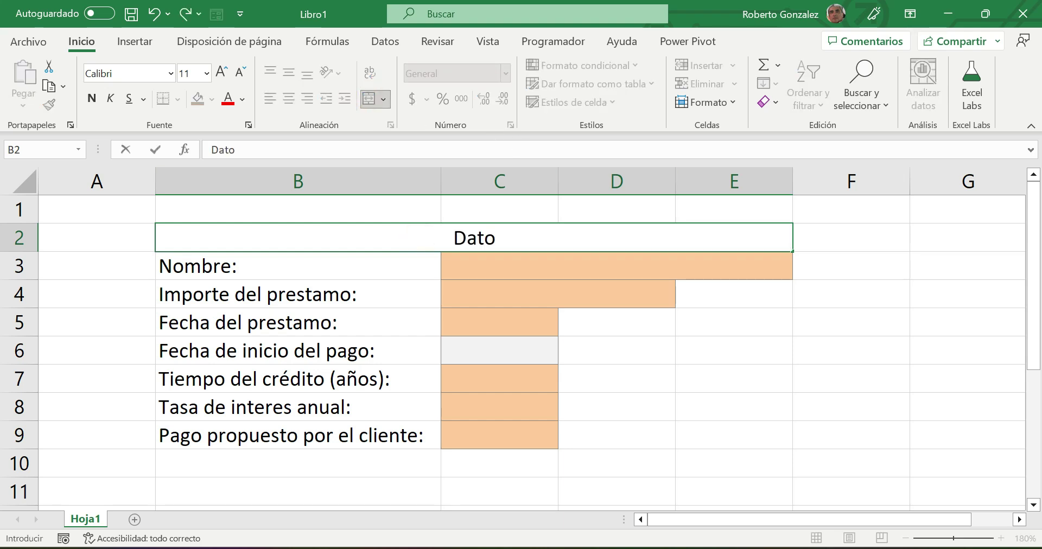
{"action": "type", "text": "s Generales"}
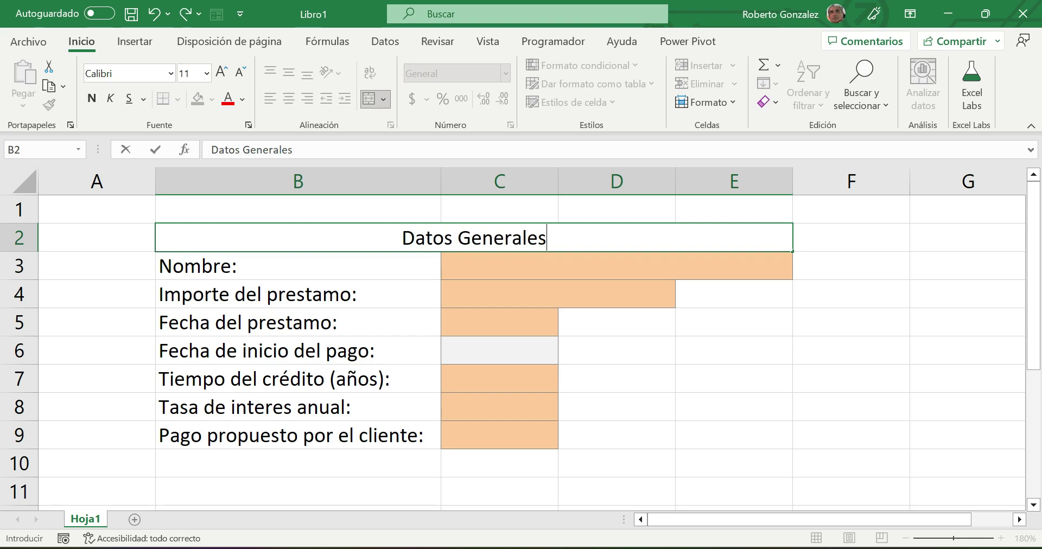
{"action": "key", "text": "Return"}
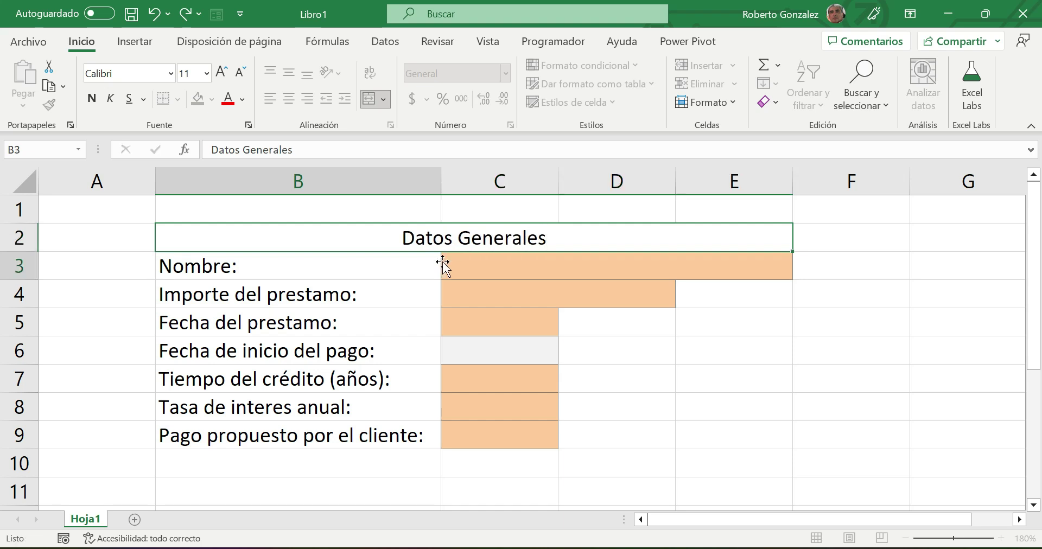
- Give the heading a light yellow fill, 20-point font and all borders
{"action": "left_click", "coordinate": [521, 242]}
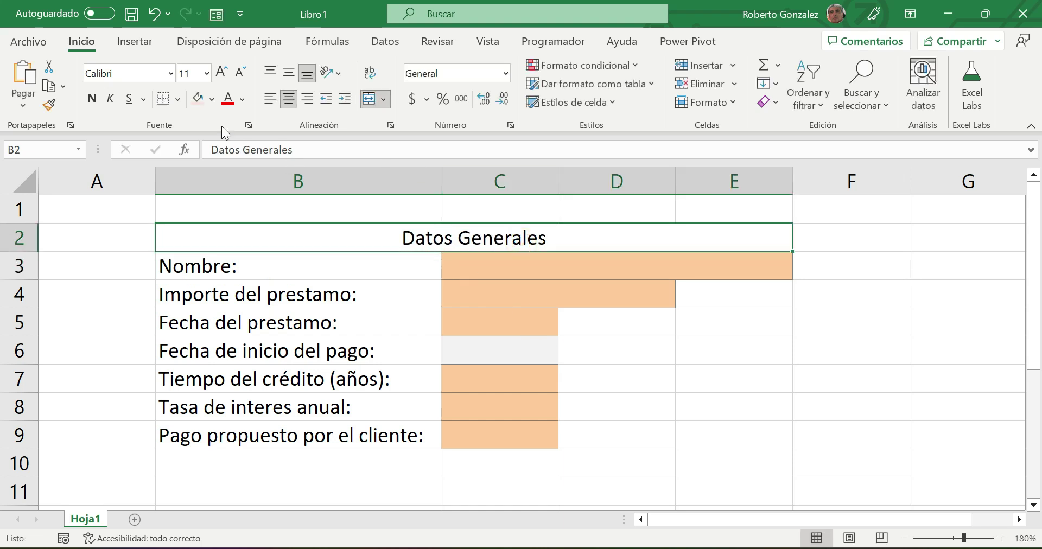
{"action": "left_click", "coordinate": [212, 98]}
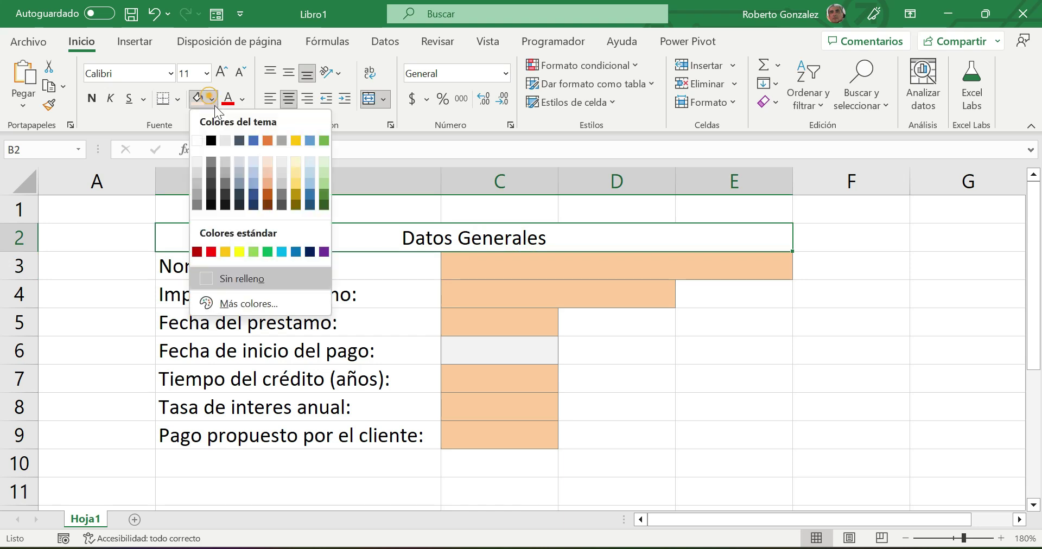
{"action": "left_click", "coordinate": [294, 163]}
{"action": "left_click", "coordinate": [231, 76]}
{"action": "left_click", "coordinate": [231, 77]}
{"action": "left_click", "coordinate": [231, 77]}
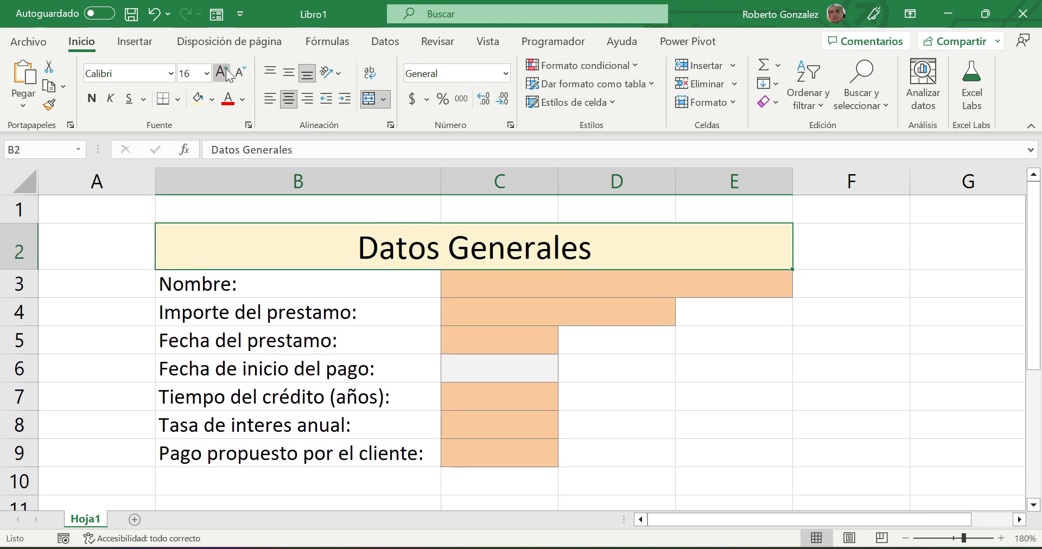
{"action": "left_click", "coordinate": [176, 100]}
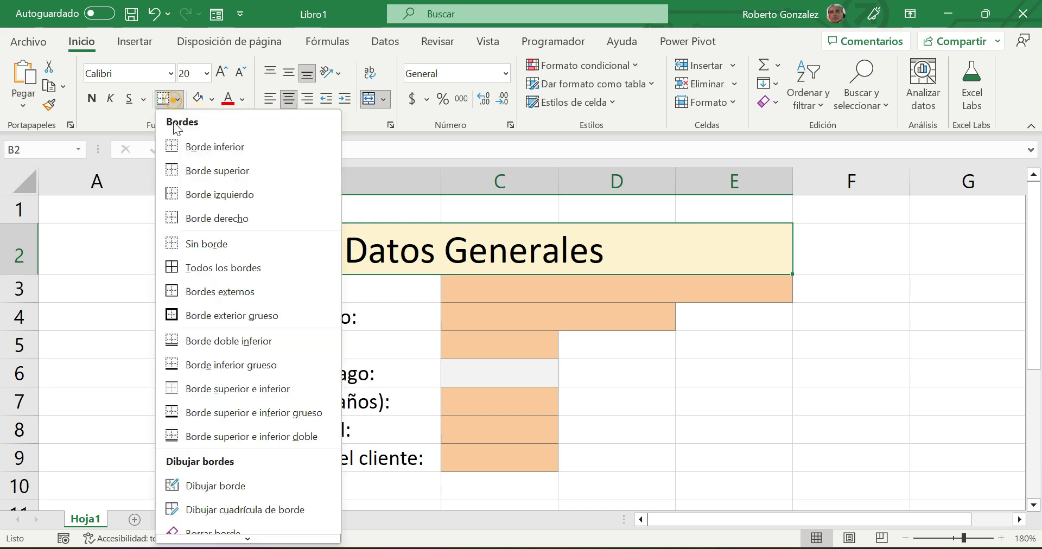
{"action": "left_click", "coordinate": [197, 265]}
{"action": "left_click_drag", "start_coordinate": [275, 288], "coordinate": [292, 461]}
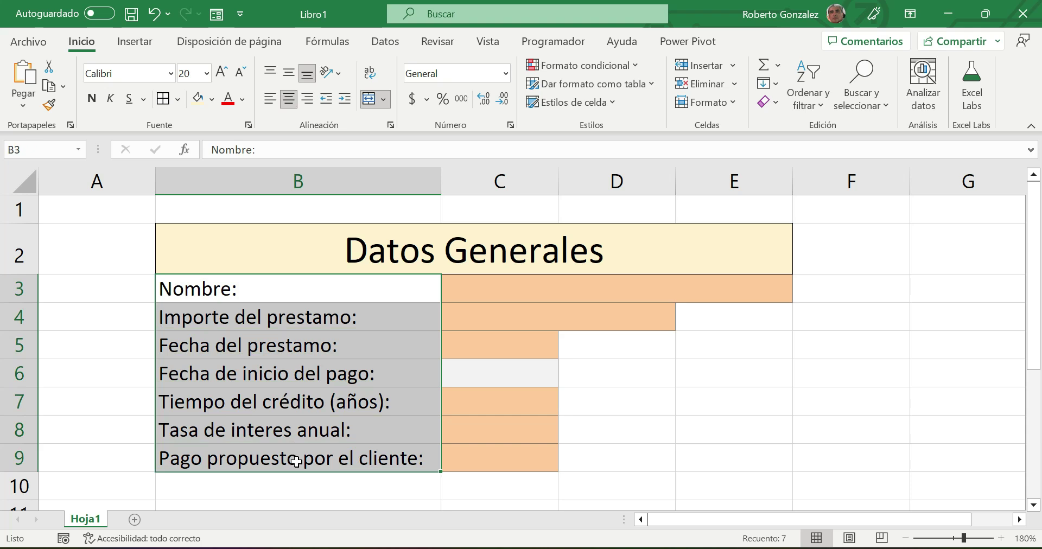
{"action": "left_click", "coordinate": [161, 99]}
{"action": "left_click", "coordinate": [593, 291]}
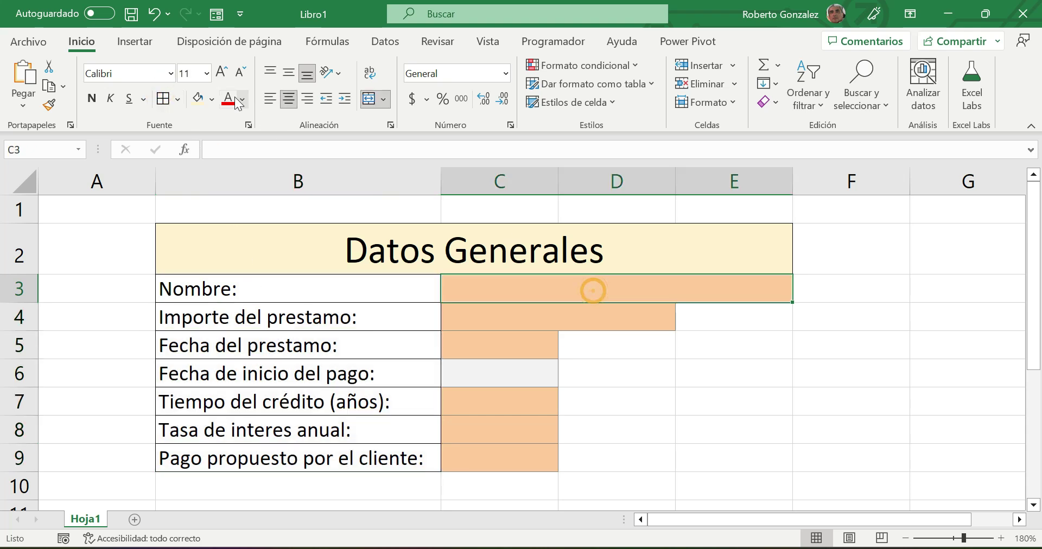
{"action": "left_click", "coordinate": [502, 321]}
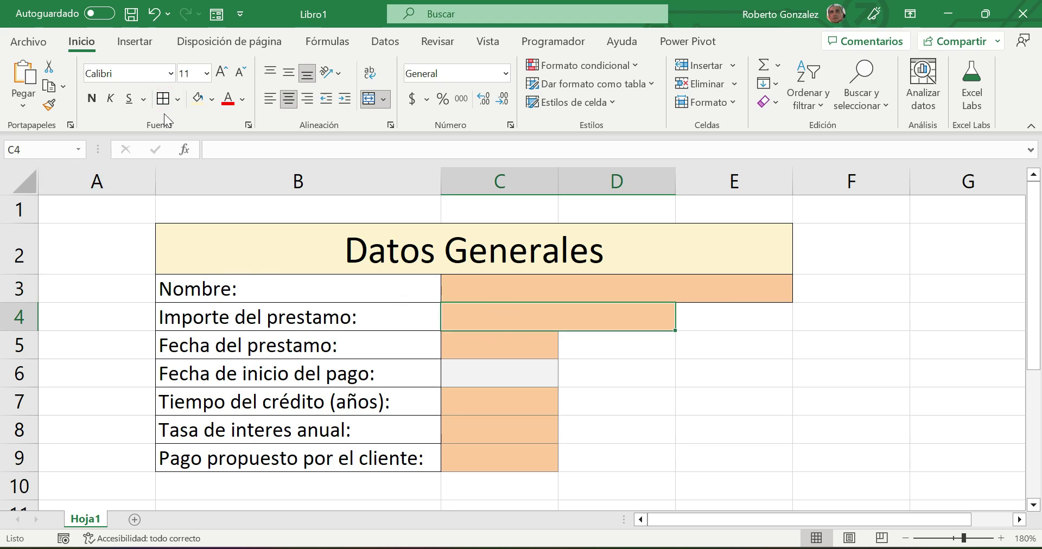
{"action": "left_click_drag", "start_coordinate": [480, 347], "coordinate": [496, 459]}
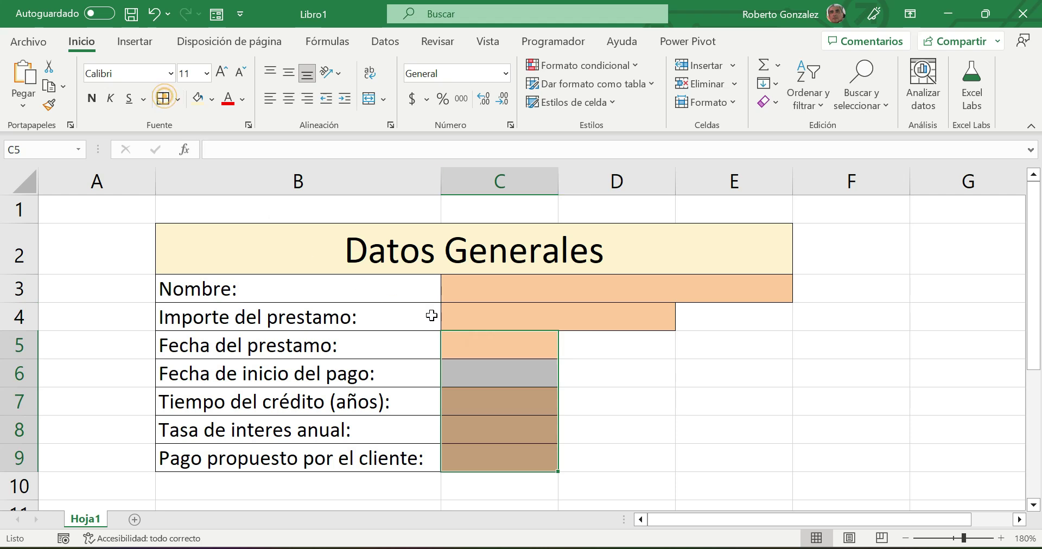
{"action": "left_click", "coordinate": [517, 363]}
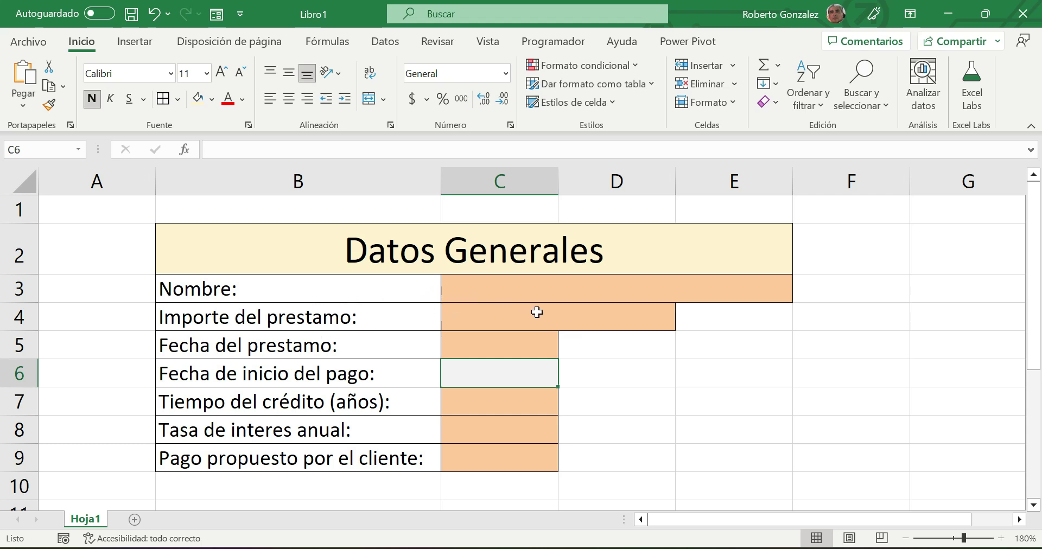
{"action": "left_click", "coordinate": [616, 100]}
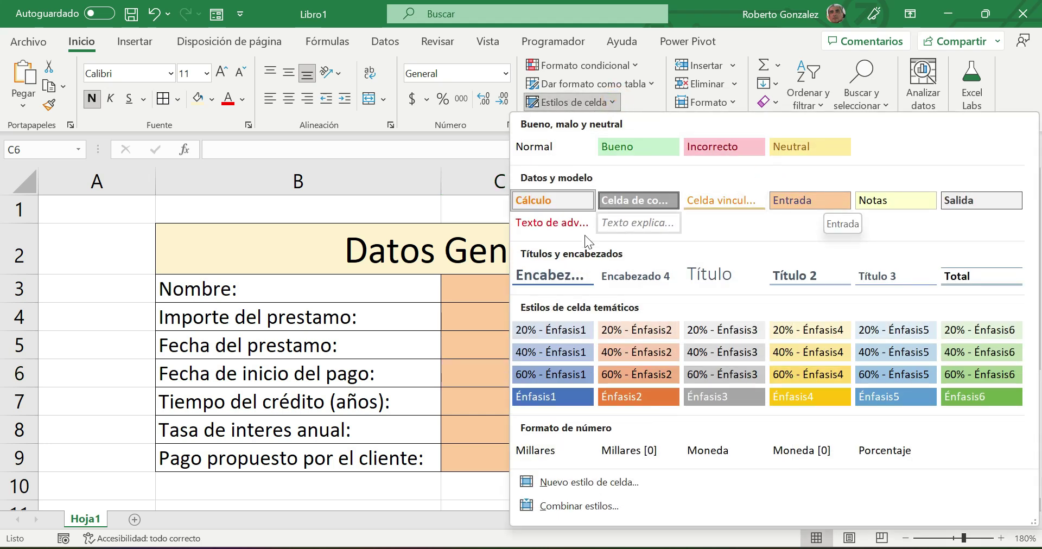
{"action": "left_click", "coordinate": [793, 201]}
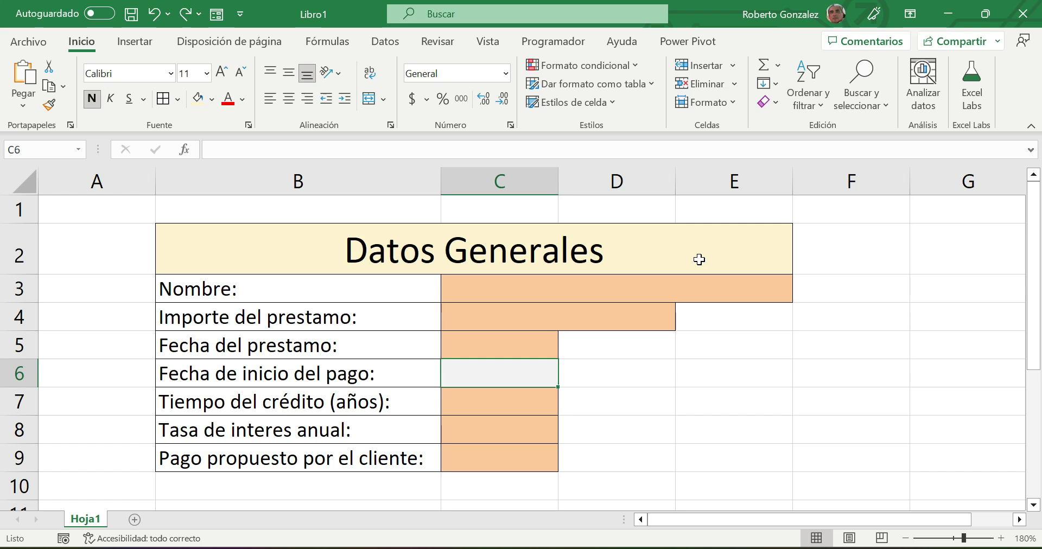
{"action": "left_click", "coordinate": [568, 289]}
{"action": "left_click", "coordinate": [532, 311]}
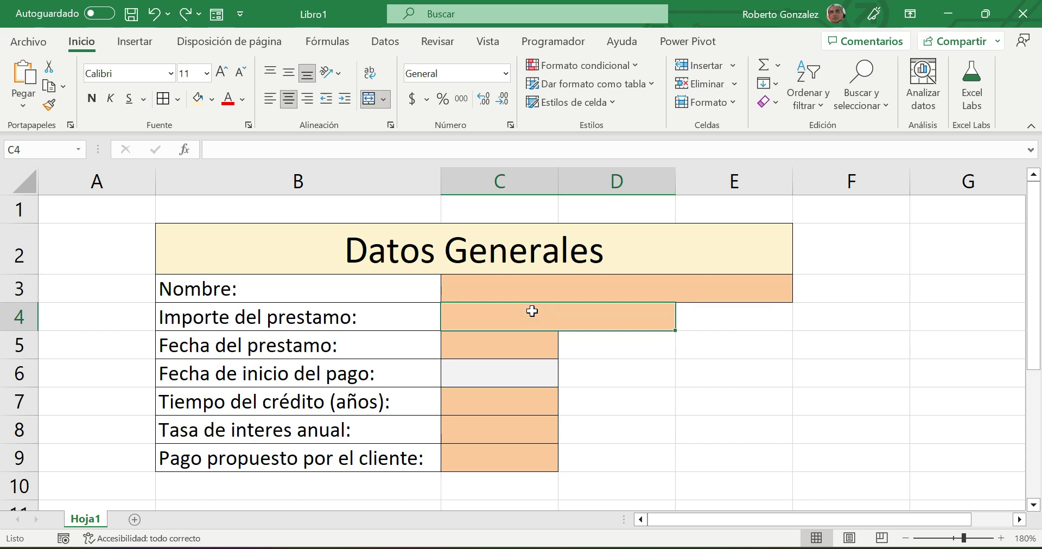
{"action": "left_click", "coordinate": [500, 249]}
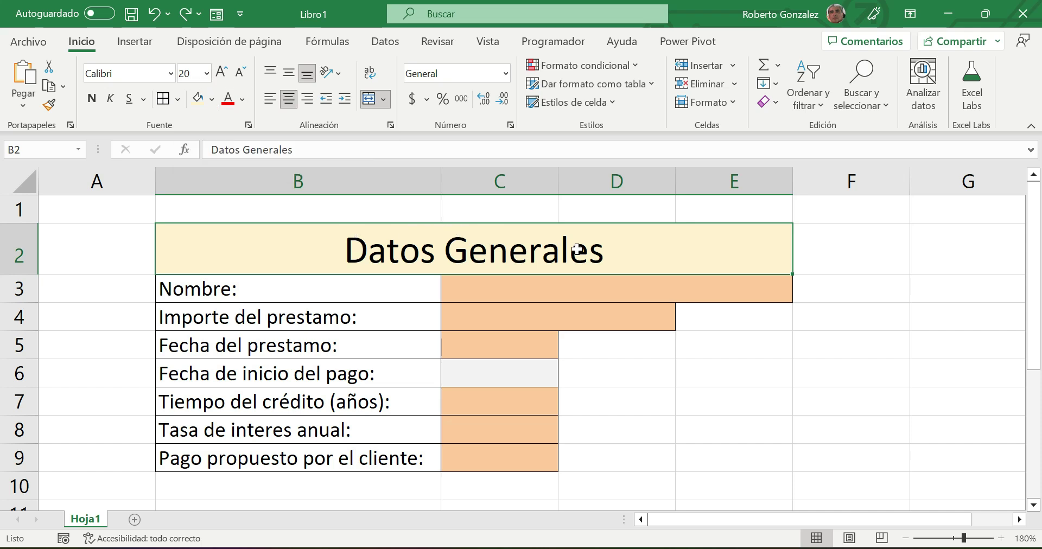
{"action": "scroll", "coordinate": [803, 265], "scroll_direction": "down", "scroll_amount": 1}
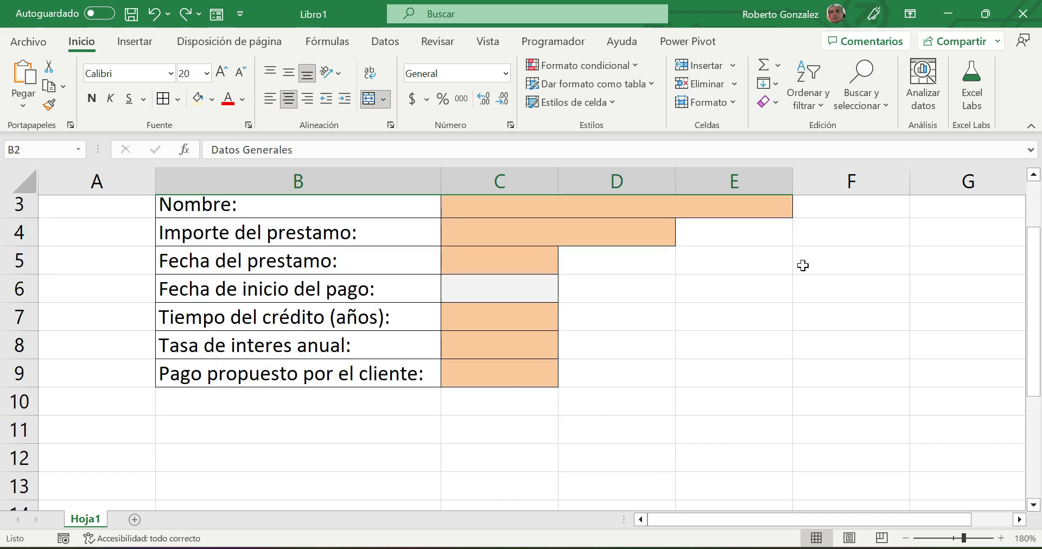
{"action": "scroll", "coordinate": [802, 265], "scroll_direction": "up", "scroll_amount": 1}
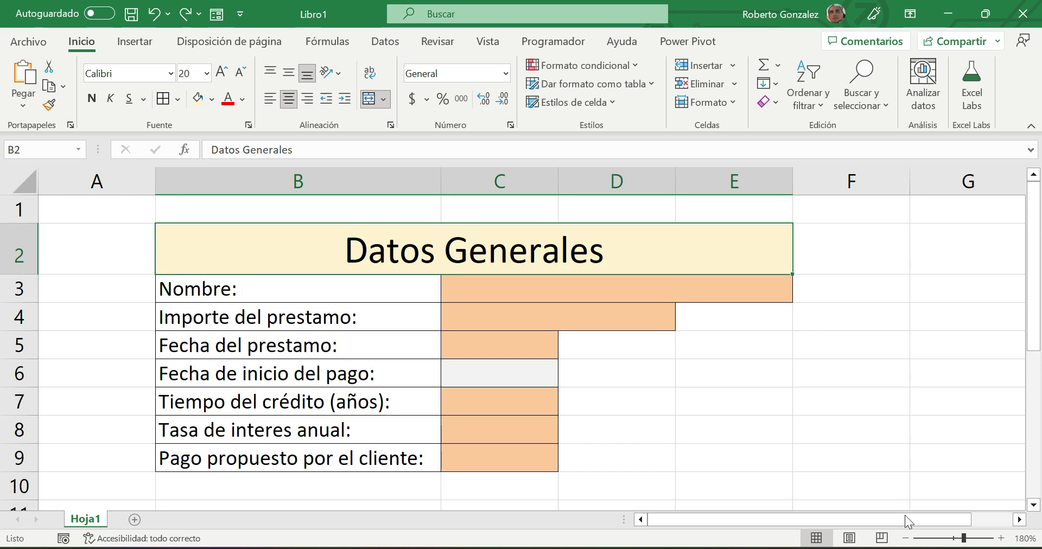
{"action": "left_click", "coordinate": [906, 538]}
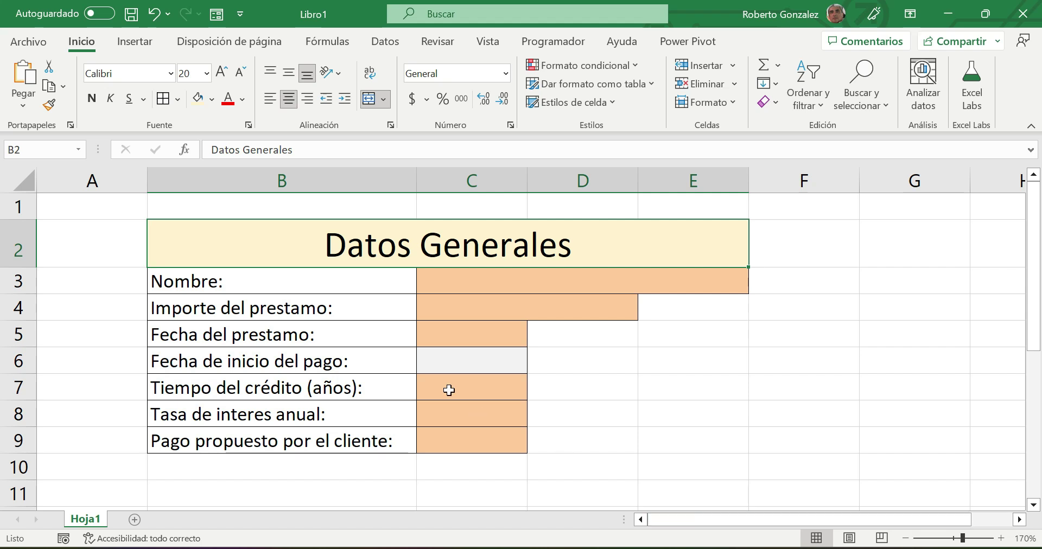
- Merge and center B11:E11 and type the heading 'Pagos'
{"action": "scroll", "coordinate": [472, 414], "scroll_direction": "down", "scroll_amount": 1}
{"action": "left_click_drag", "start_coordinate": [208, 419], "coordinate": [664, 417]}
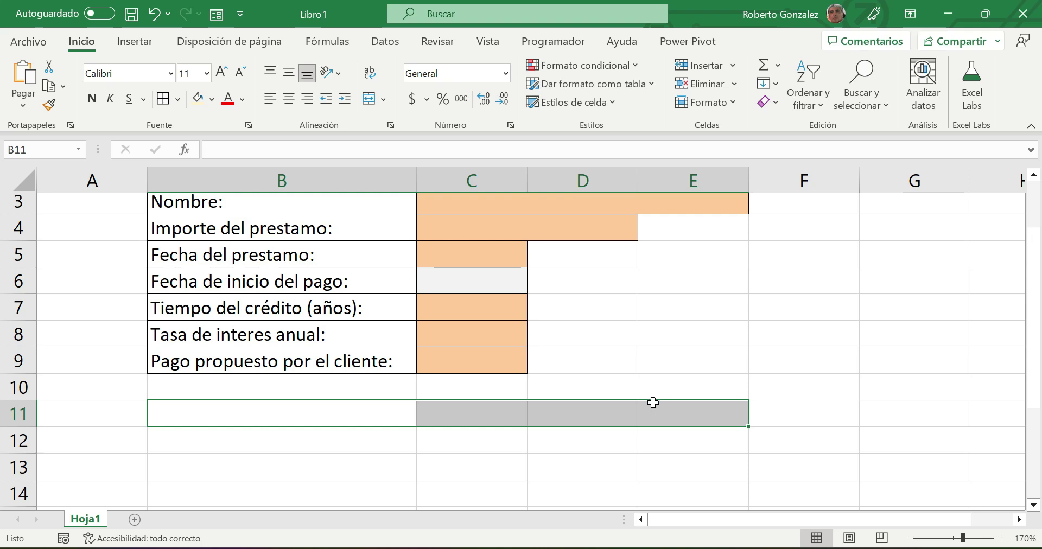
{"action": "left_click", "coordinate": [371, 100]}
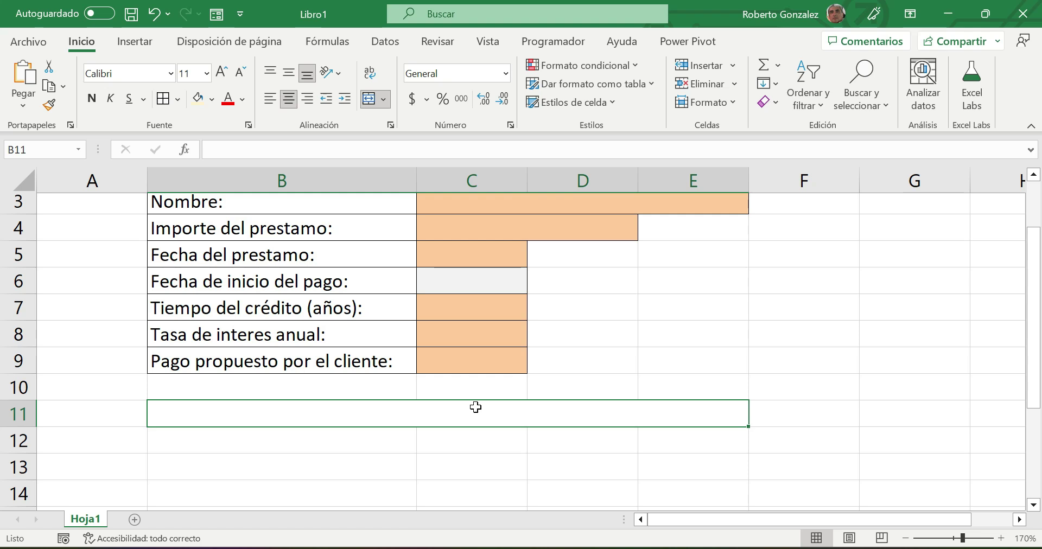
{"action": "type", "text": "Pagos"}
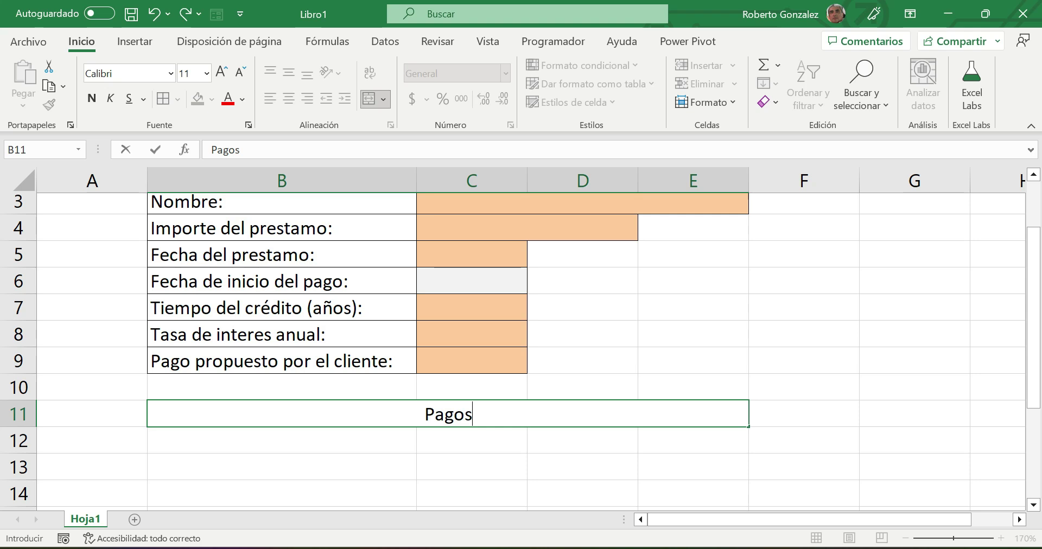
- Copy the Datos Generales formatting onto the Pagos heading with Copiar formato, then zoom to 160%
{"action": "left_click", "coordinate": [596, 359]}
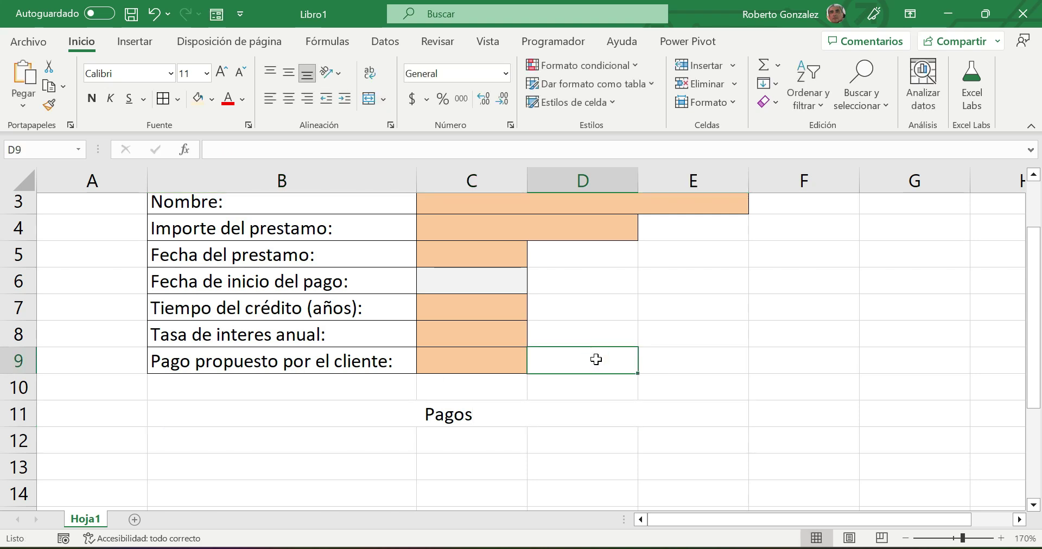
{"action": "scroll", "coordinate": [596, 359], "scroll_direction": "up", "scroll_amount": 1}
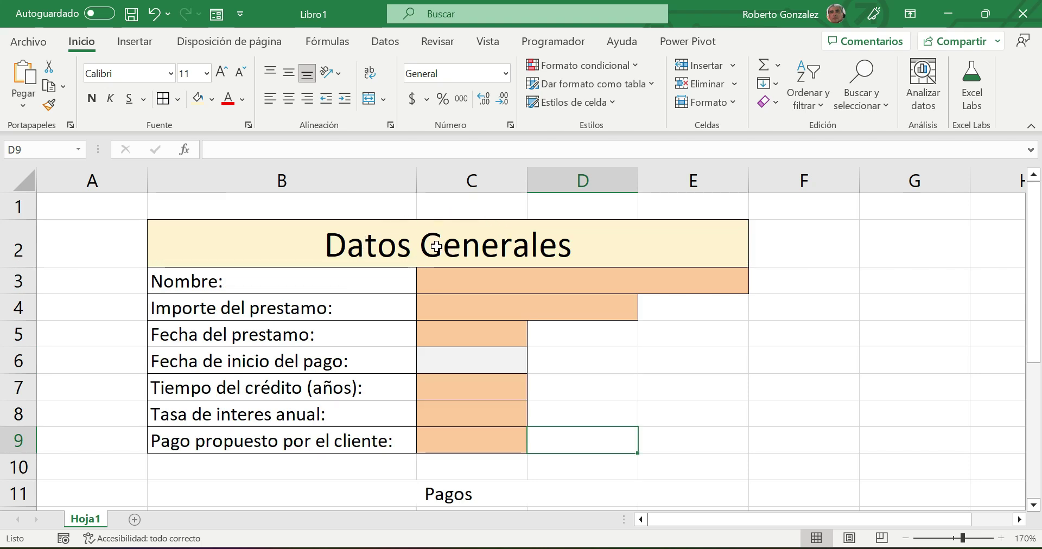
{"action": "left_click", "coordinate": [351, 241]}
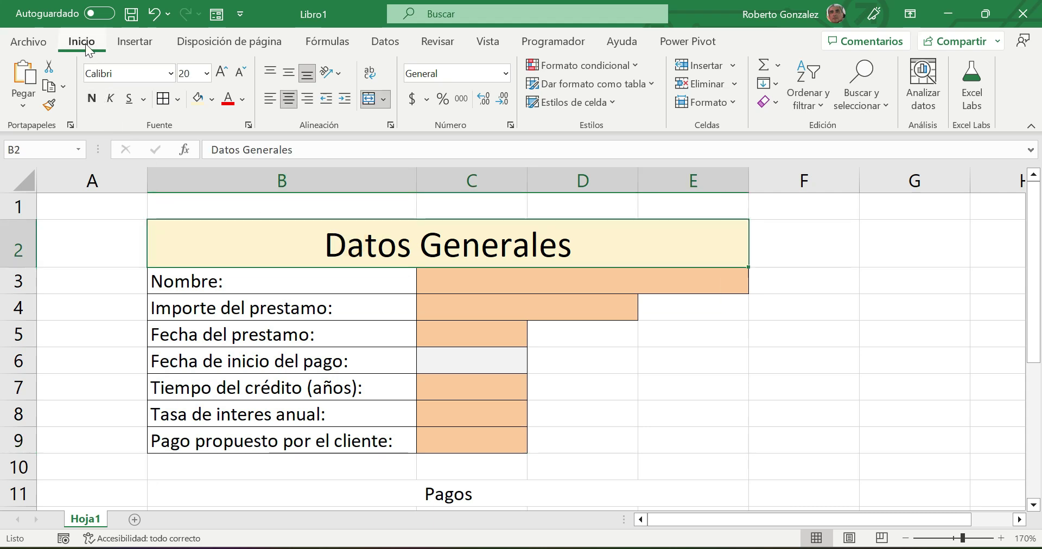
{"action": "left_click", "coordinate": [49, 104]}
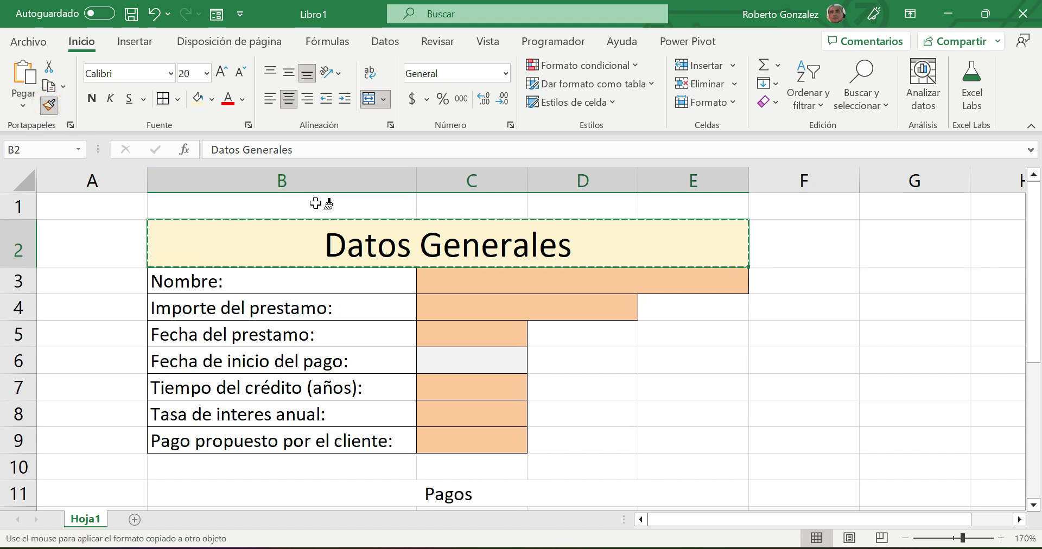
{"action": "scroll", "coordinate": [315, 203], "scroll_direction": "down", "scroll_amount": 2}
{"action": "left_click", "coordinate": [363, 328]}
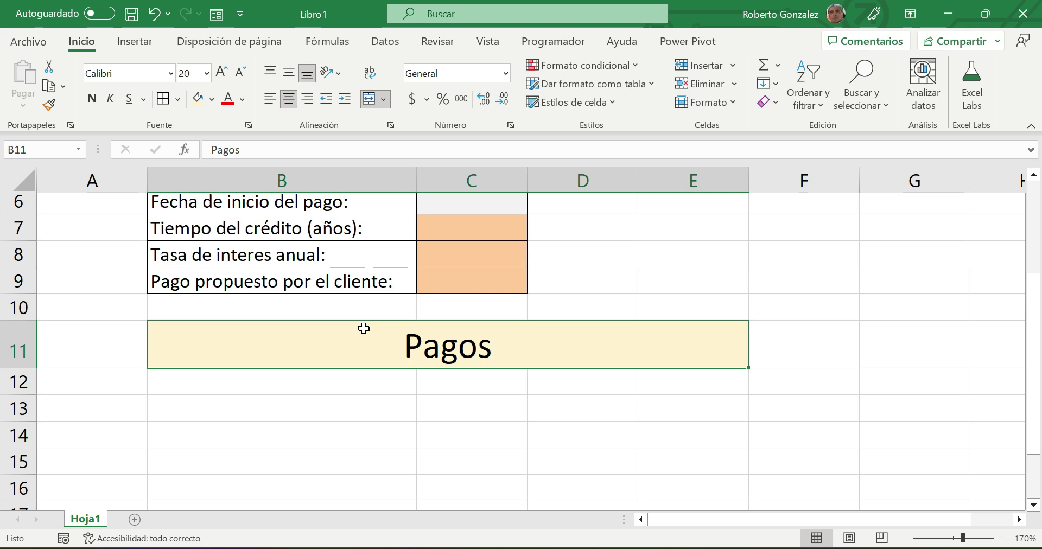
{"action": "left_click", "coordinate": [904, 538]}
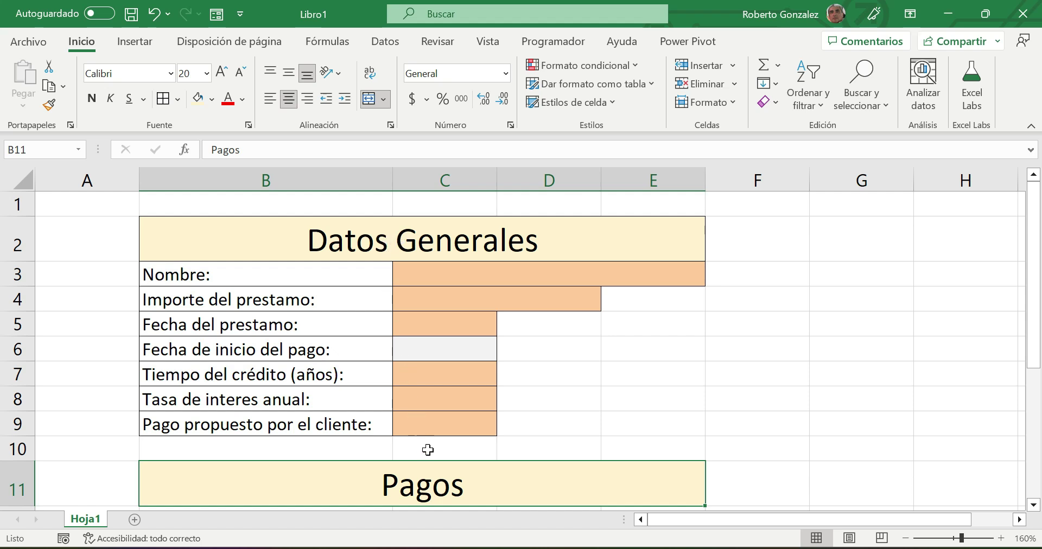
- Label B12 'Mensualidades' and apply the Cálculo style to C12
{"action": "scroll", "coordinate": [430, 477], "scroll_direction": "down", "scroll_amount": 1}
{"action": "left_click", "coordinate": [263, 446]}
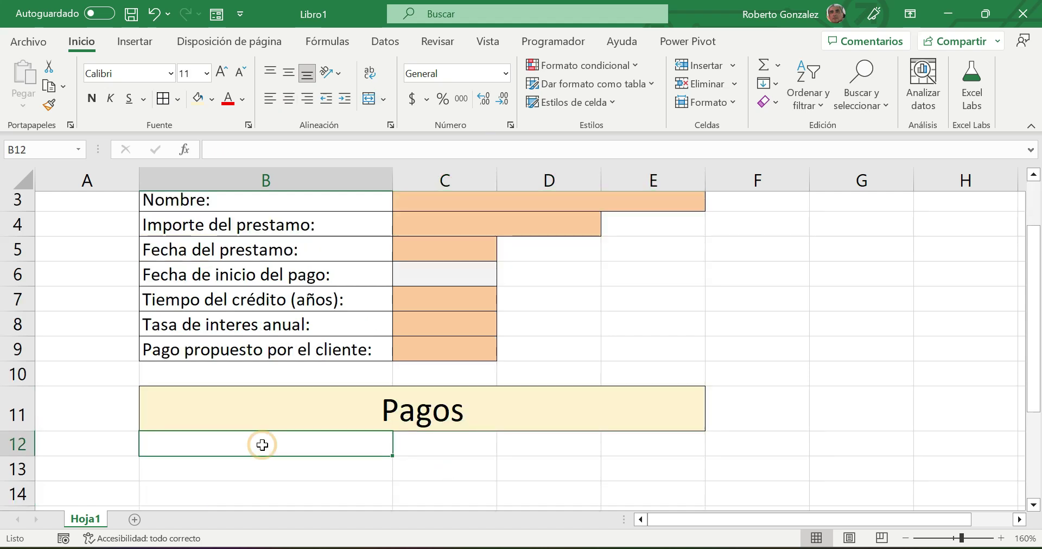
{"action": "type", "text": "Me"}
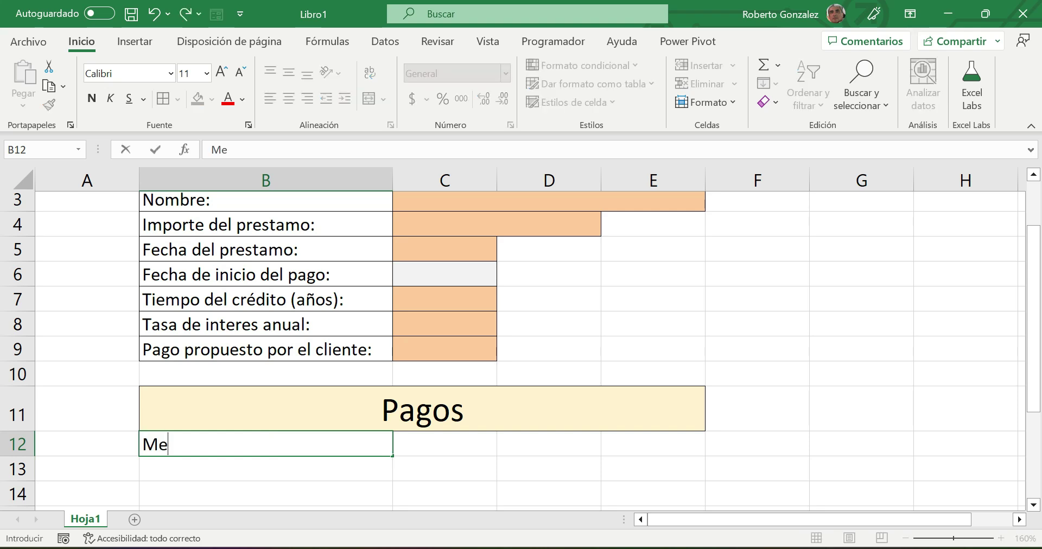
{"action": "type", "text": "nsualidades"}
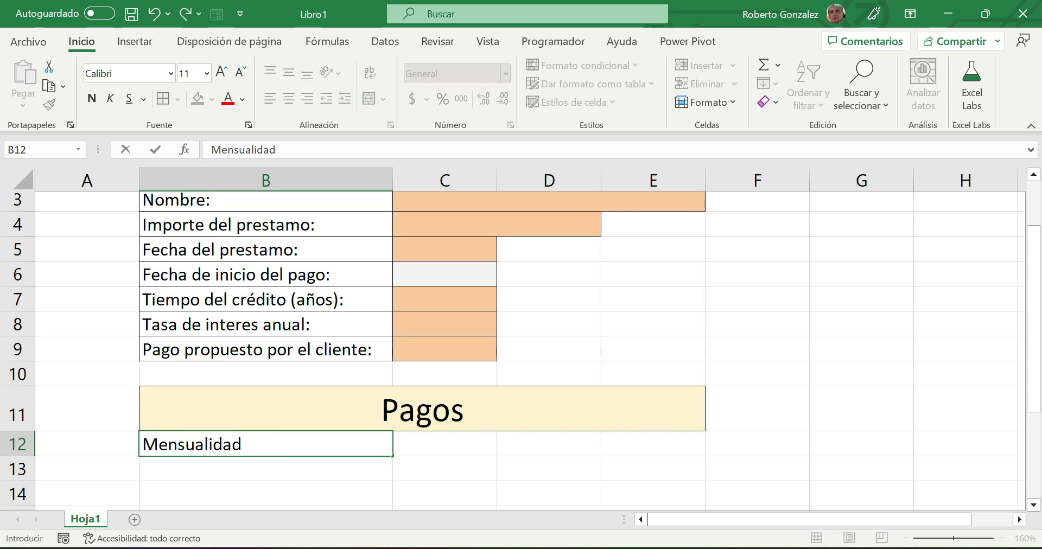
{"action": "left_click", "coordinate": [456, 444]}
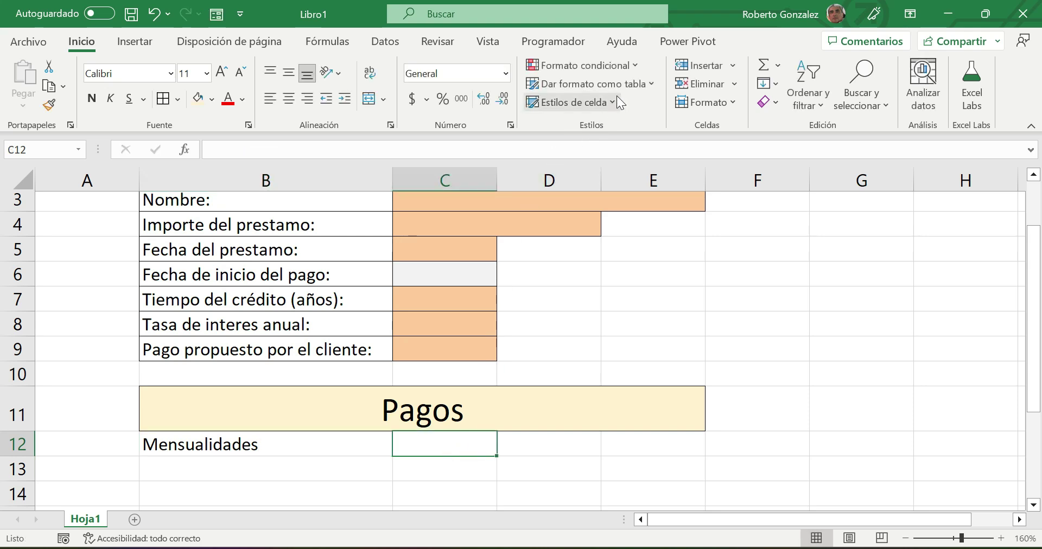
{"action": "left_click", "coordinate": [614, 100]}
{"action": "left_click", "coordinate": [575, 202]}
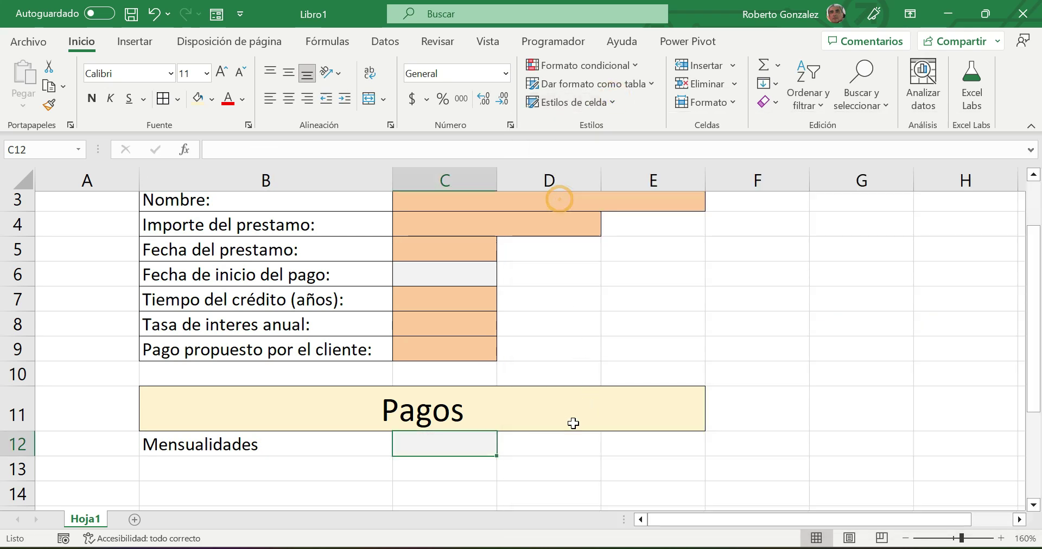
- Label D12 'Tasa mensual', widen column D, and apply the Cálculo style to E12
{"action": "left_click", "coordinate": [560, 442]}
{"action": "type", "text": "Ta"}
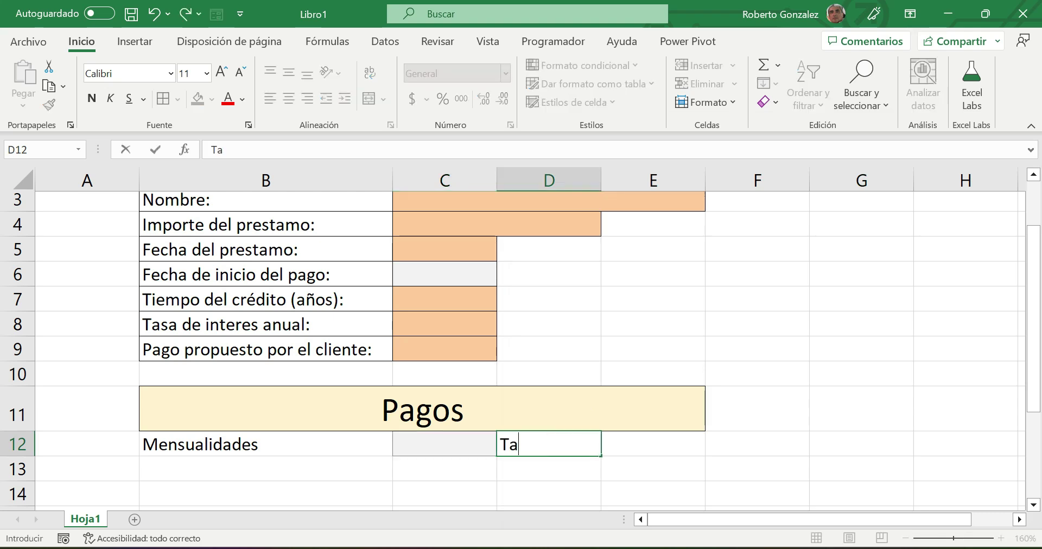
{"action": "type", "text": "sa mensual"}
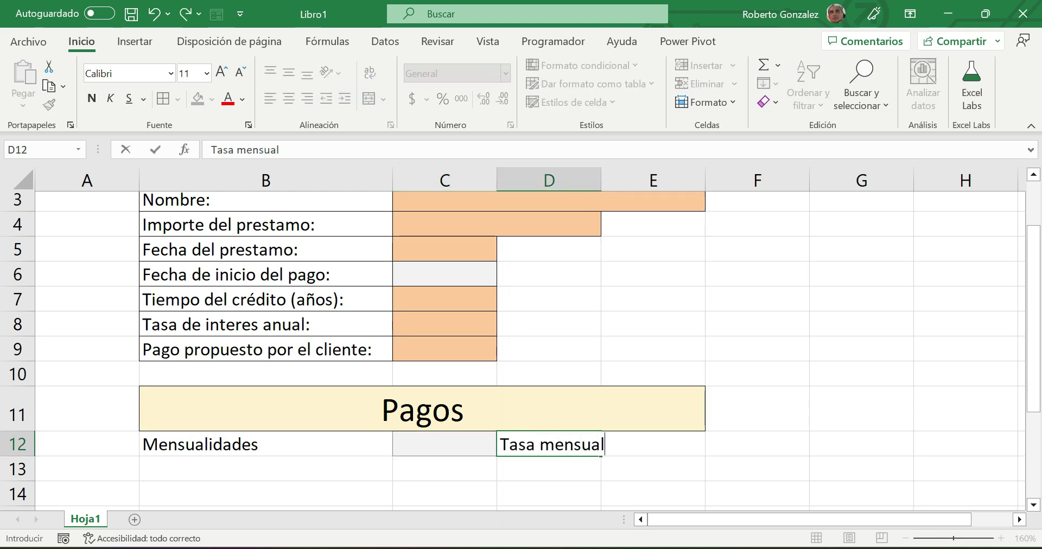
{"action": "left_click", "coordinate": [665, 464]}
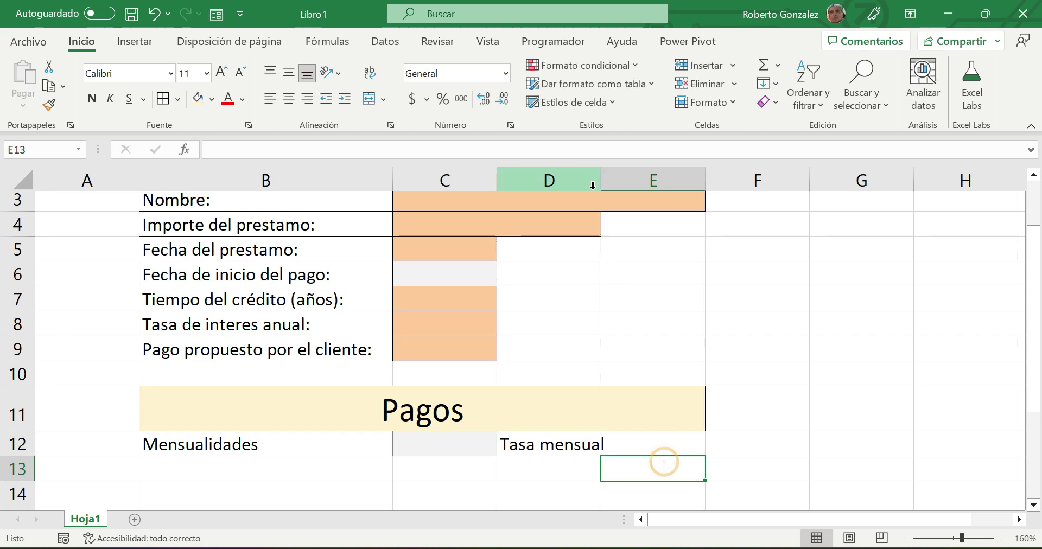
{"action": "left_click_drag", "start_coordinate": [601, 179], "coordinate": [613, 178]}
{"action": "left_click", "coordinate": [665, 445]}
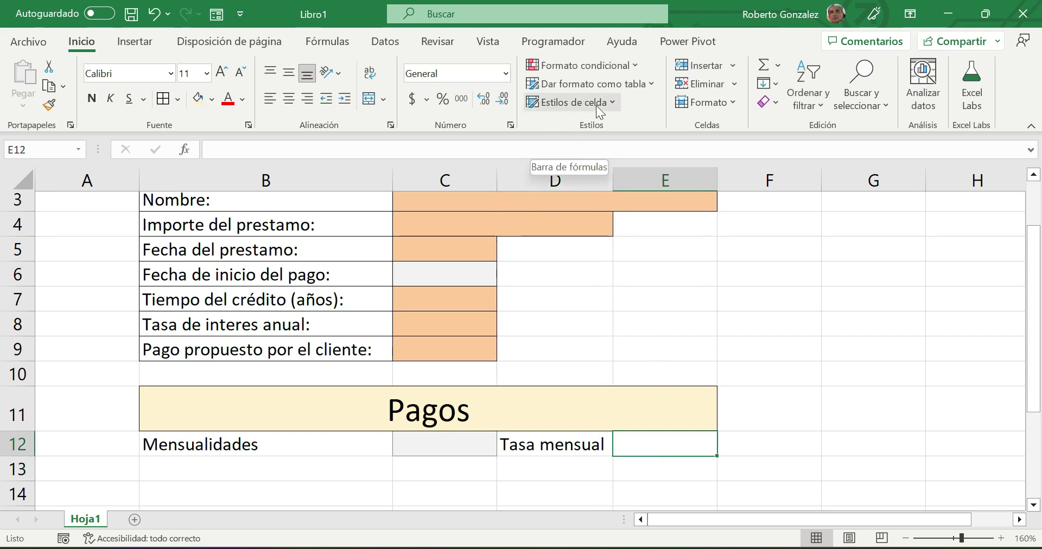
{"action": "left_click", "coordinate": [614, 95]}
{"action": "left_click", "coordinate": [548, 202]}
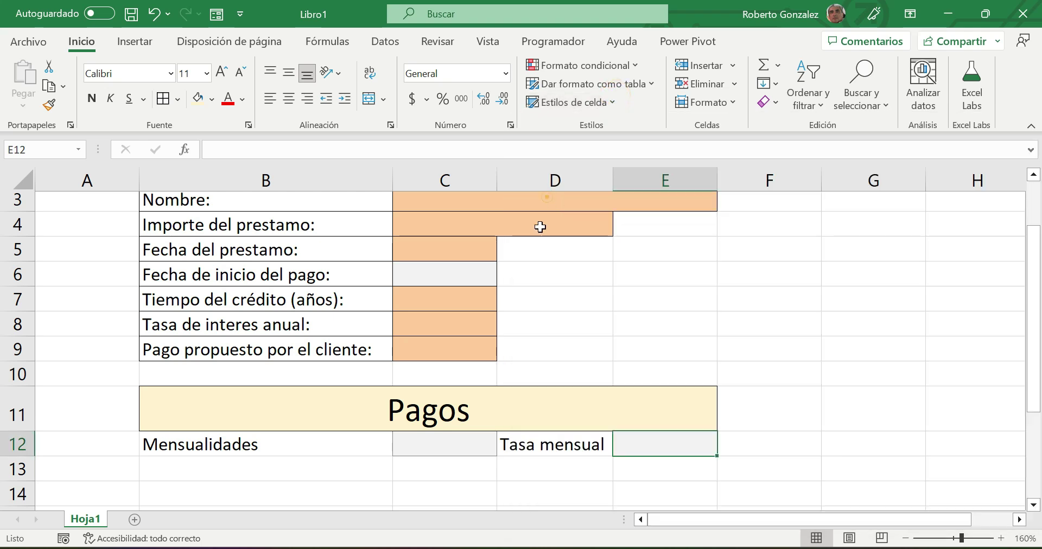
- Label B13 'Importe de la mensualidad' and give C13 the Salida output style
{"action": "left_click", "coordinate": [236, 472]}
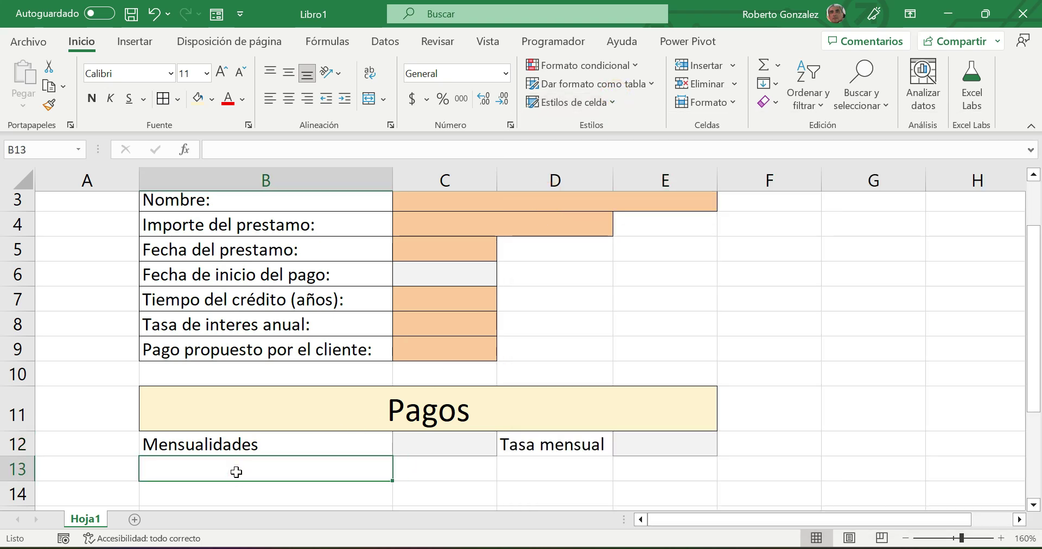
{"action": "type", "text": "Importe"}
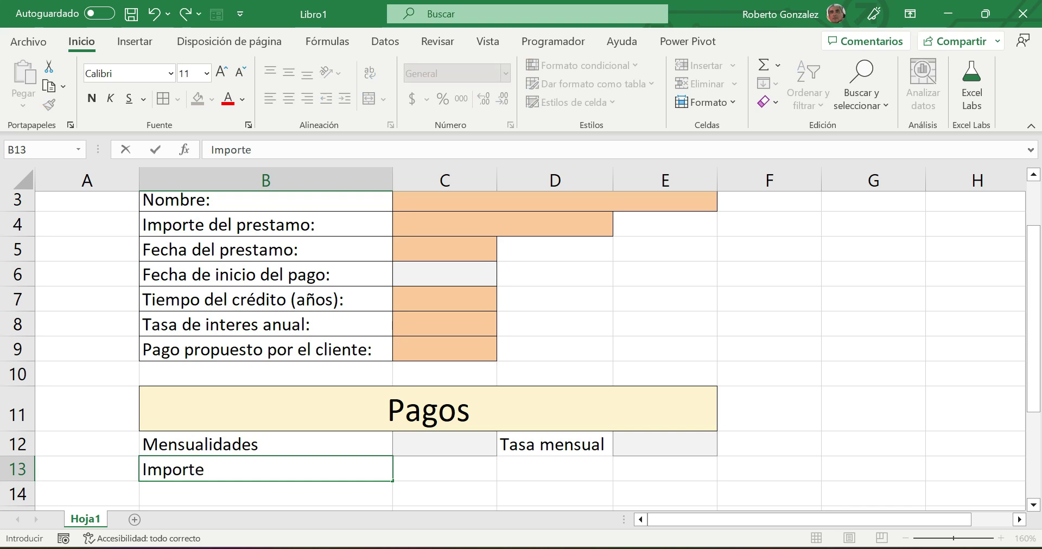
{"action": "type", "text": " de la mensua"}
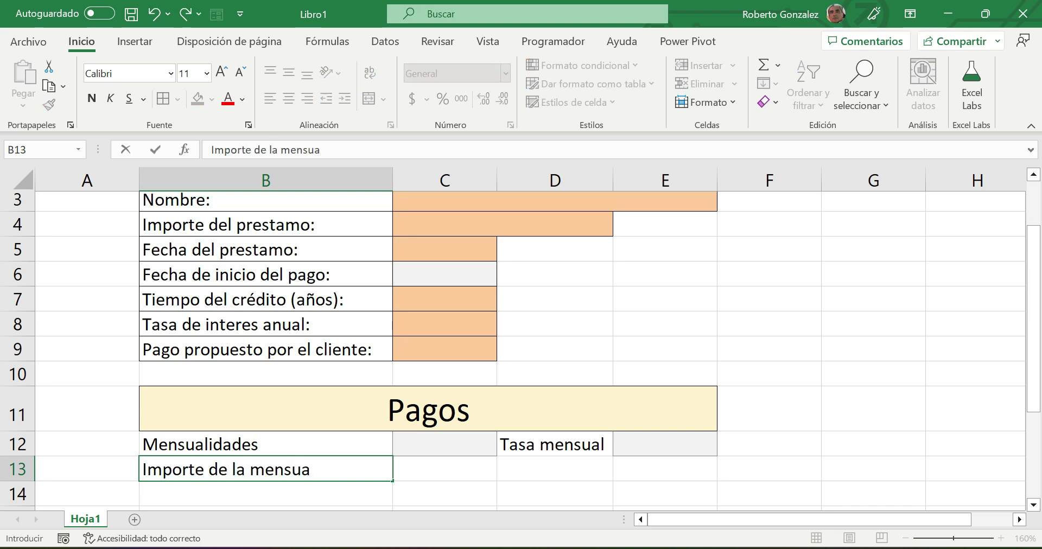
{"action": "type", "text": "lidad"}
{"action": "left_click", "coordinate": [421, 470]}
{"action": "left_click", "coordinate": [594, 103]}
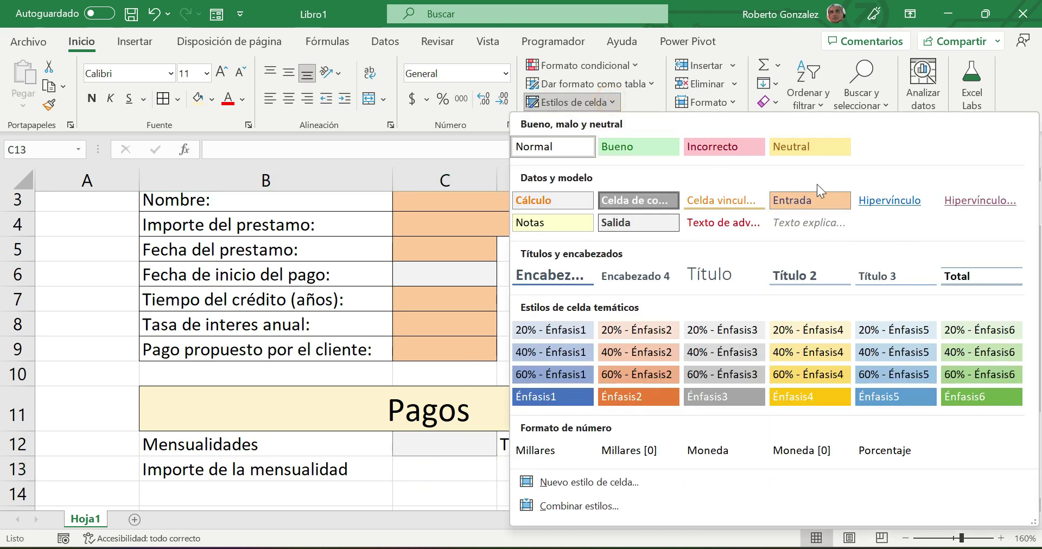
{"action": "left_click", "coordinate": [636, 227]}
- Add borders to label cells B12:B13, then zoom out to 130%
{"action": "left_click", "coordinate": [234, 446]}
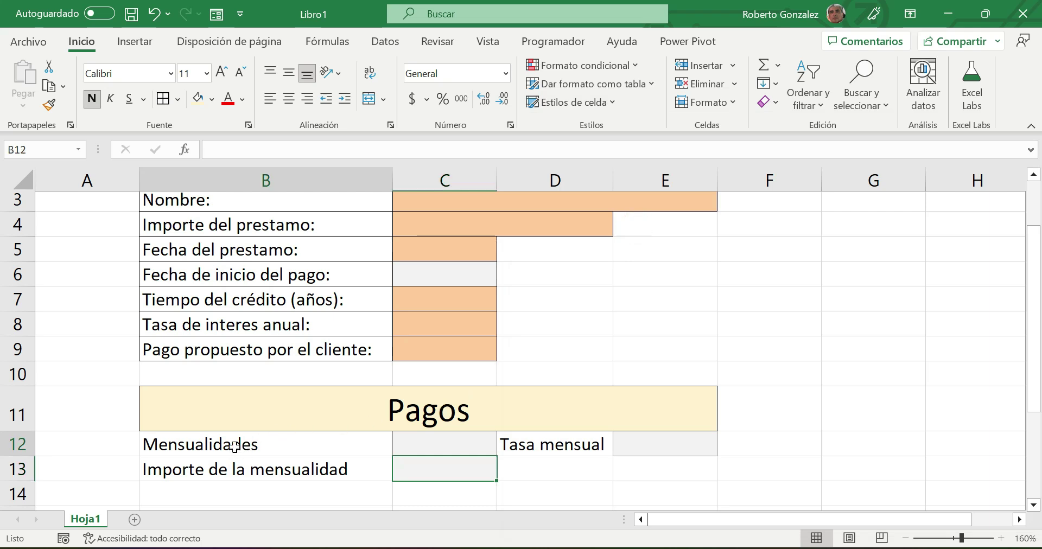
{"action": "left_click_drag", "start_coordinate": [234, 446], "coordinate": [266, 469]}
{"action": "left_click", "coordinate": [161, 99]}
{"action": "left_click", "coordinate": [573, 448]}
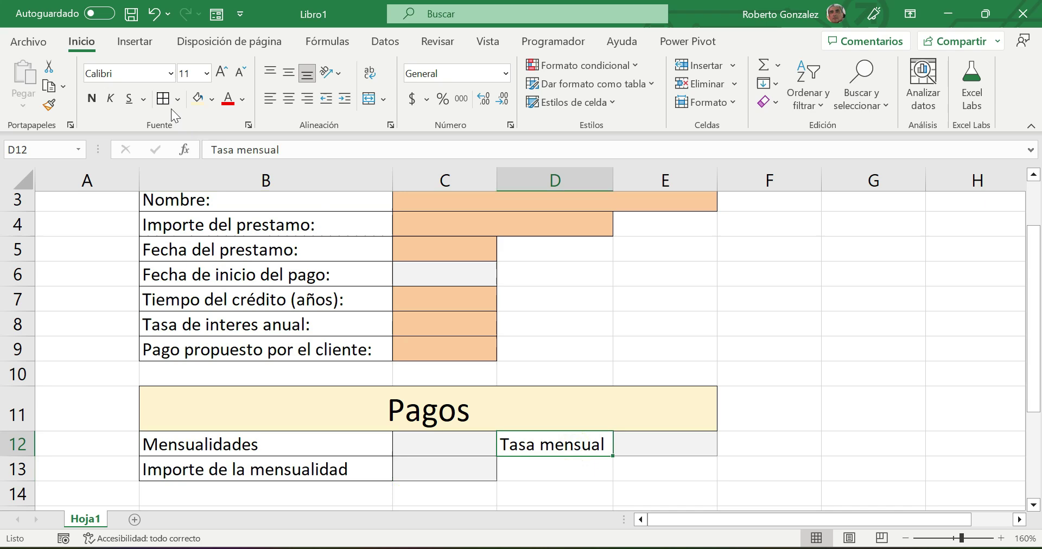
{"action": "left_click", "coordinate": [862, 372]}
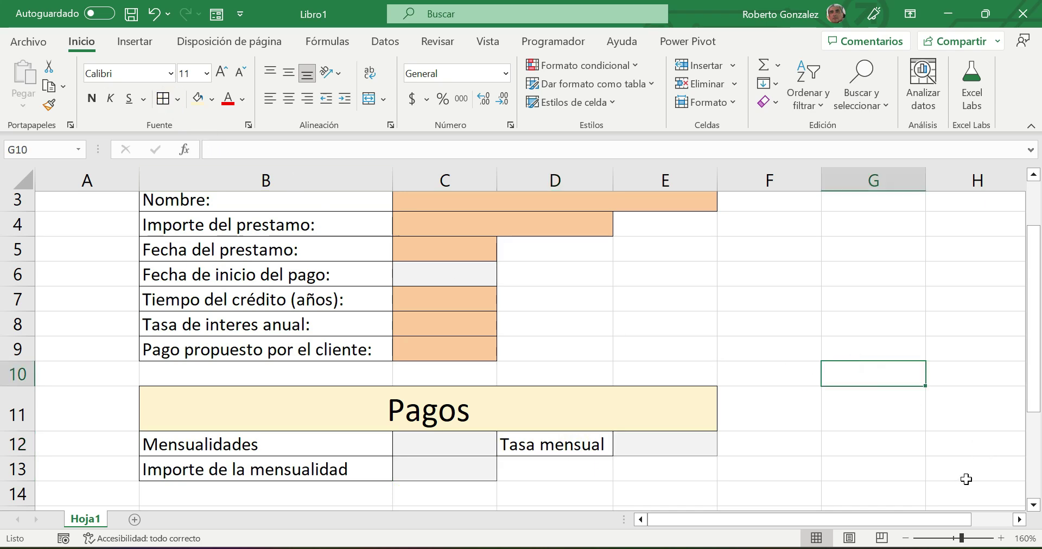
{"action": "left_click", "coordinate": [905, 538]}
{"action": "left_click", "coordinate": [905, 538]}
{"action": "left_click", "coordinate": [906, 538]}
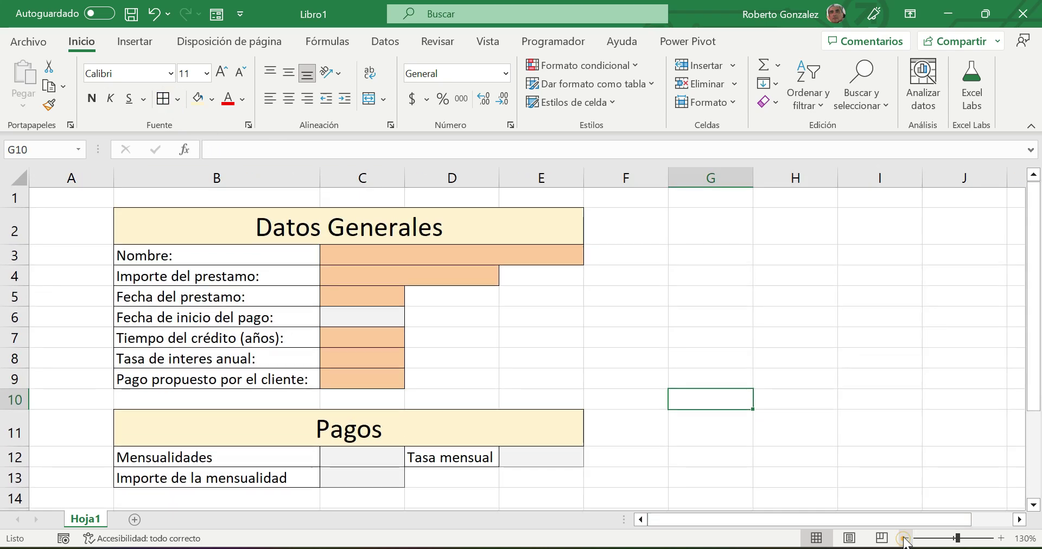
- Collapse the ribbon to tab names only and zoom the sheet in to 150%
{"action": "left_click", "coordinate": [1032, 126]}
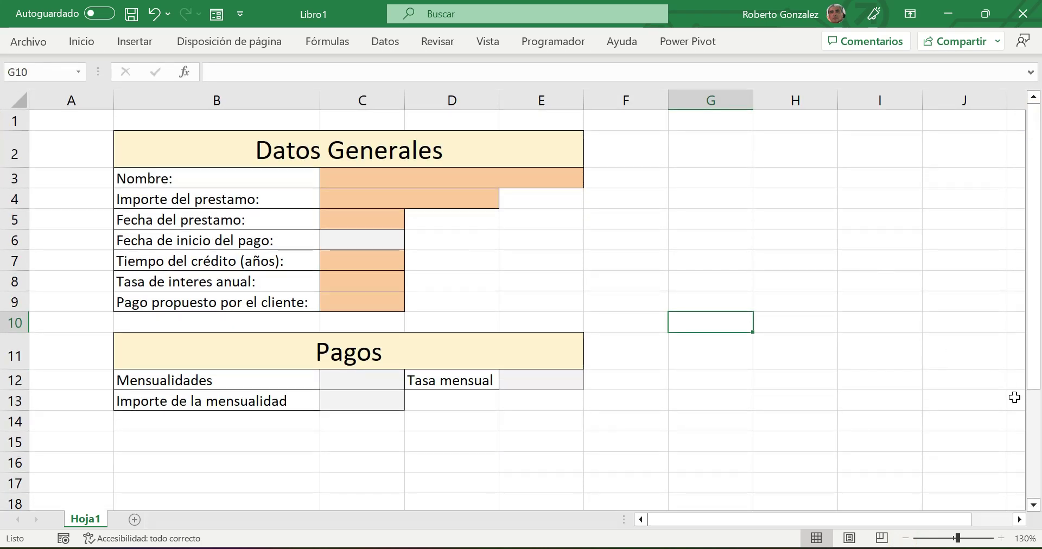
{"action": "left_click", "coordinate": [1002, 538]}
{"action": "left_click", "coordinate": [1002, 538]}
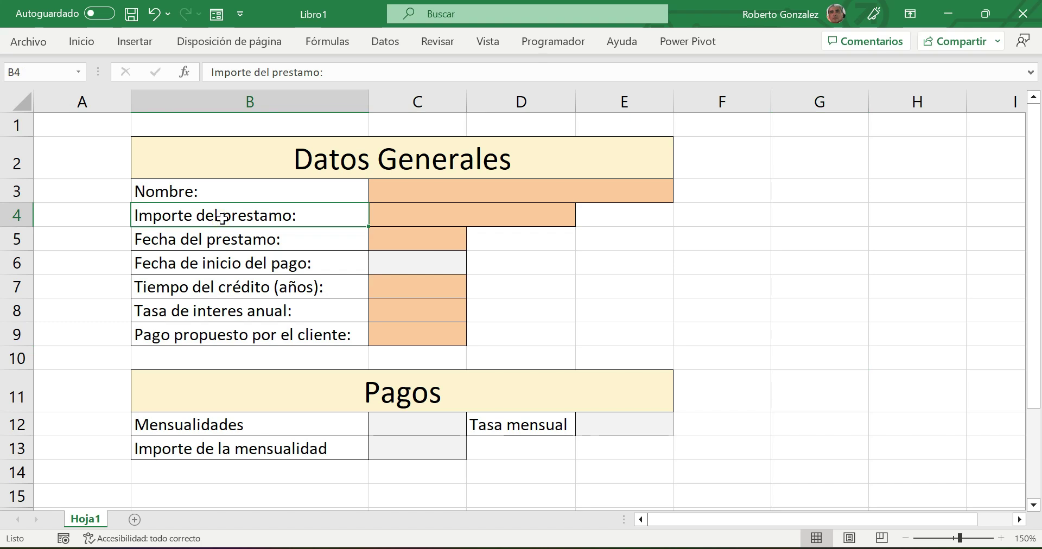
{"action": "type", "text": "i"}
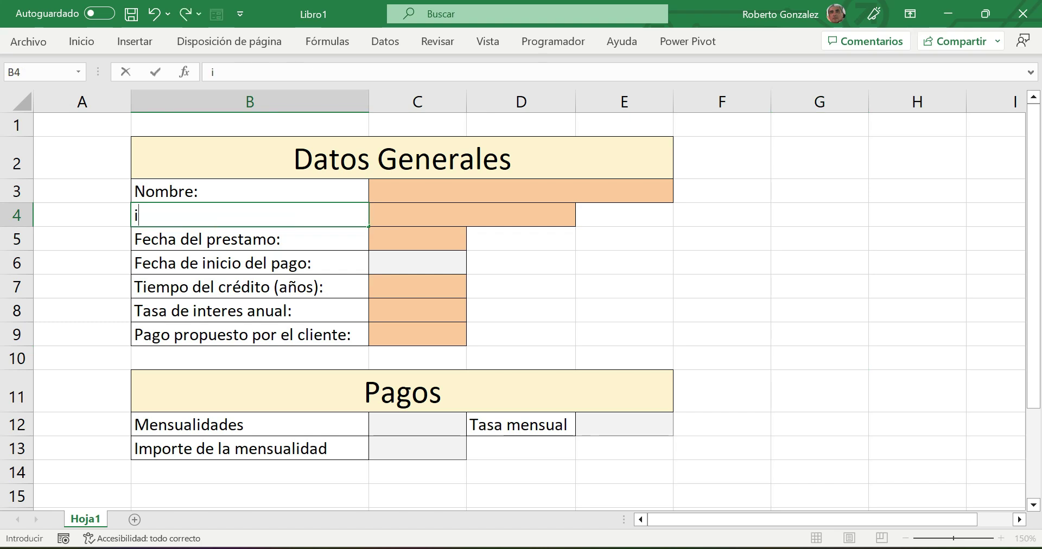
{"action": "key", "text": "Return"}
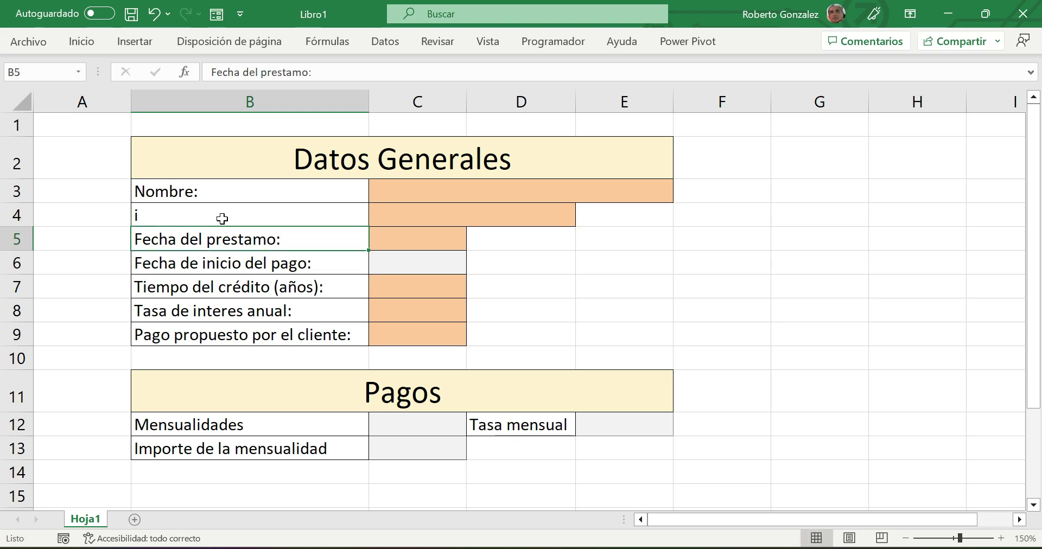
{"action": "key", "text": "ctrl+z"}
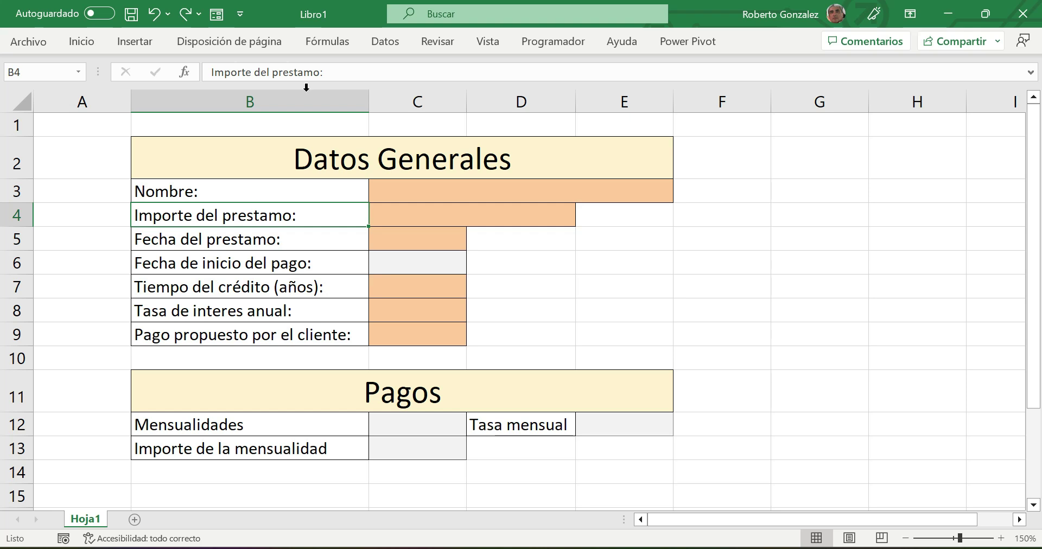
{"action": "left_click", "coordinate": [461, 197]}
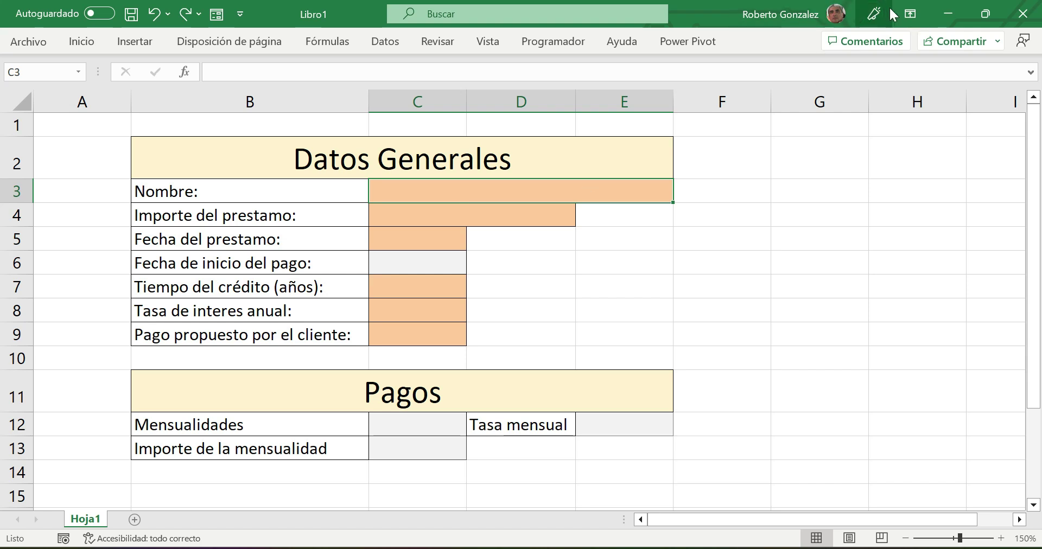
{"action": "left_click", "coordinate": [911, 14]}
- Restore the full ribbon and open Validación de datos for the Nombre cell C3
{"action": "left_click", "coordinate": [870, 152]}
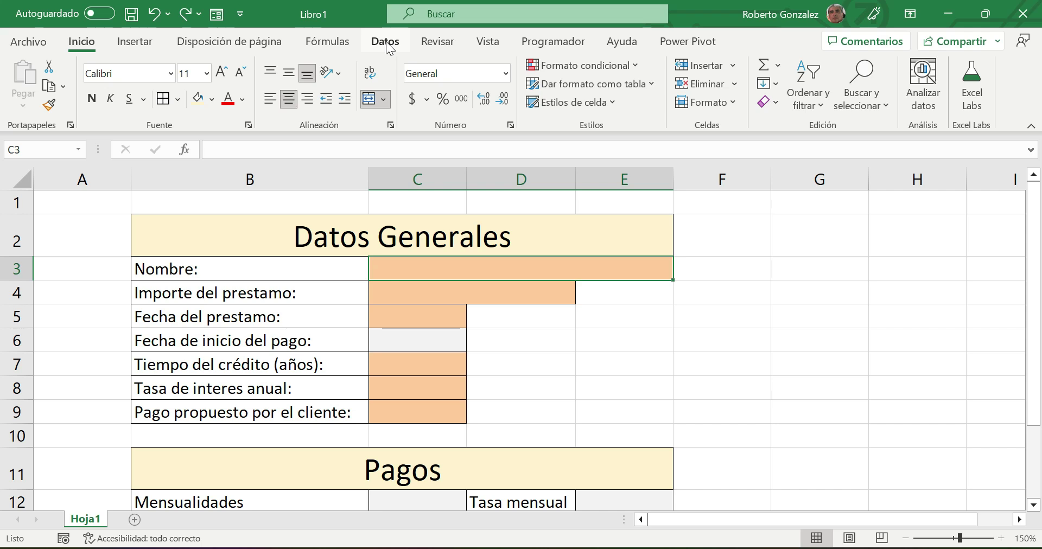
{"action": "left_click", "coordinate": [388, 45]}
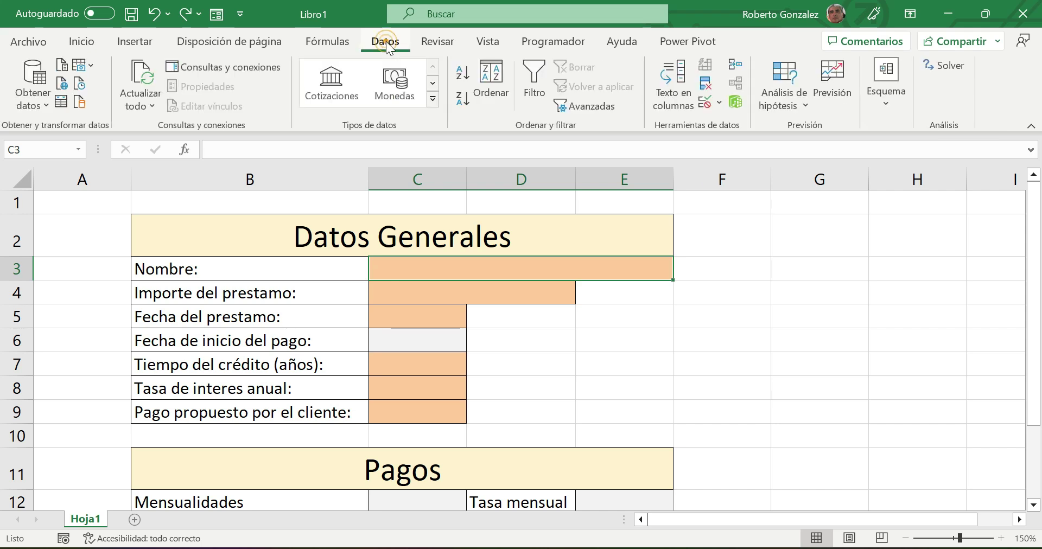
{"action": "left_click", "coordinate": [706, 101]}
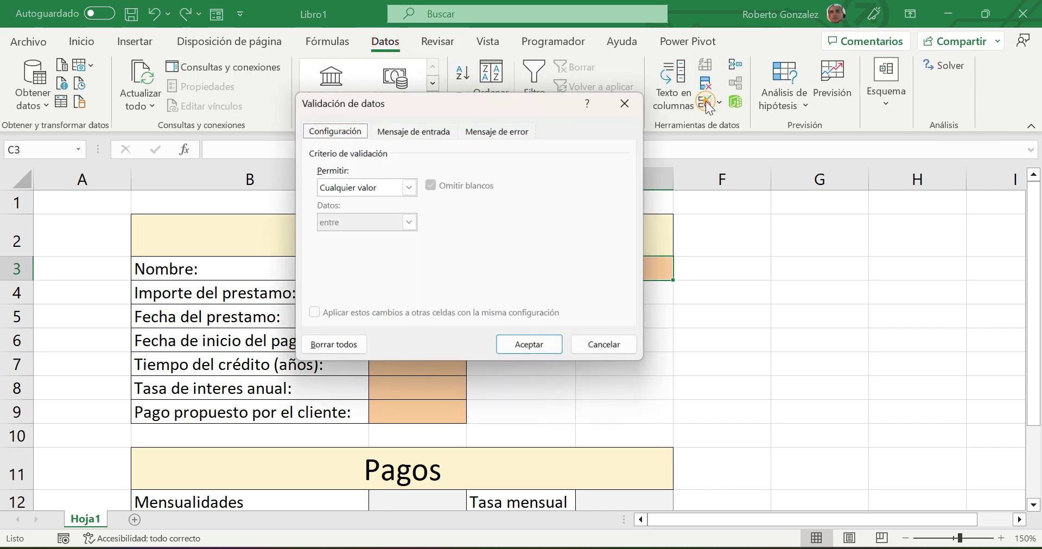
- Limit C3 to a text length (Longitud del texto) between 10 and 30
{"action": "left_click_drag", "start_coordinate": [470, 110], "coordinate": [762, 97]}
{"action": "left_click", "coordinate": [714, 179]}
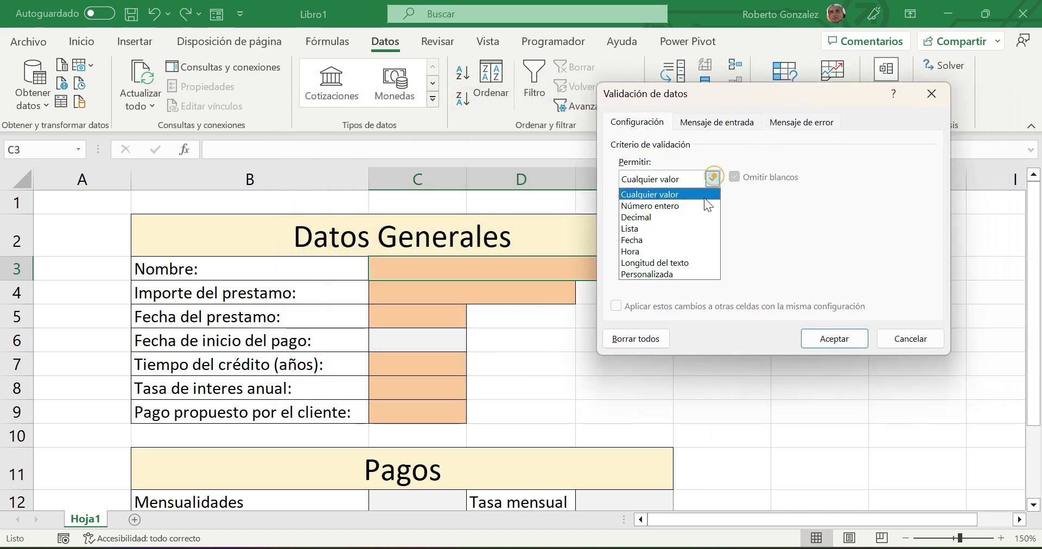
{"action": "left_click", "coordinate": [666, 264]}
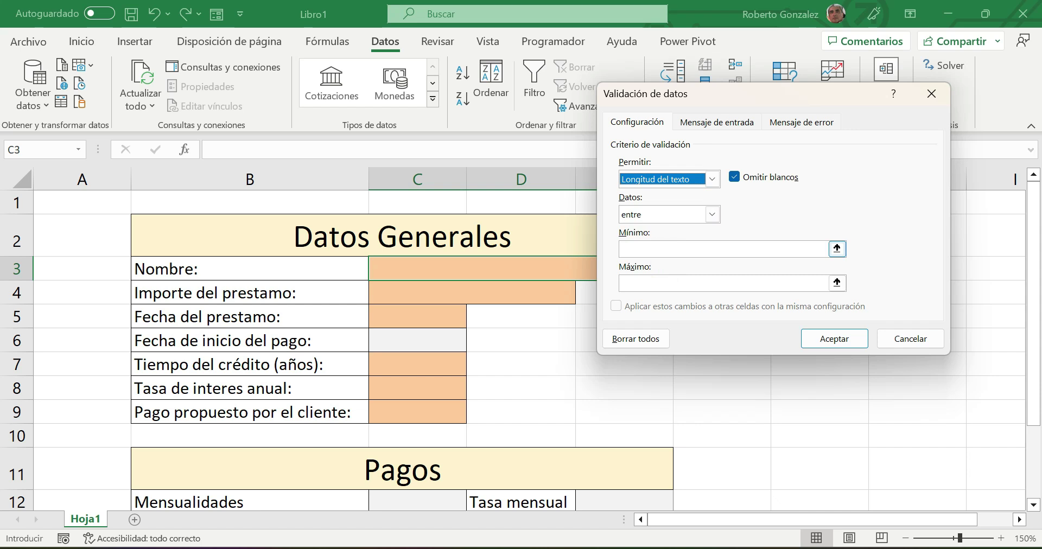
{"action": "left_click", "coordinate": [643, 248]}
{"action": "type", "text": "10"}
{"action": "left_click", "coordinate": [635, 287]}
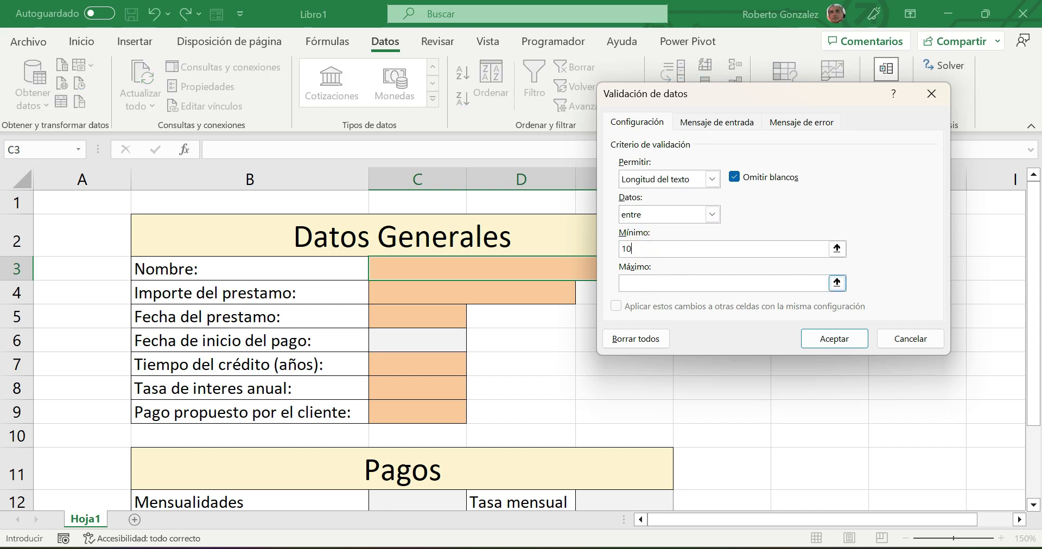
{"action": "type", "text": "30"}
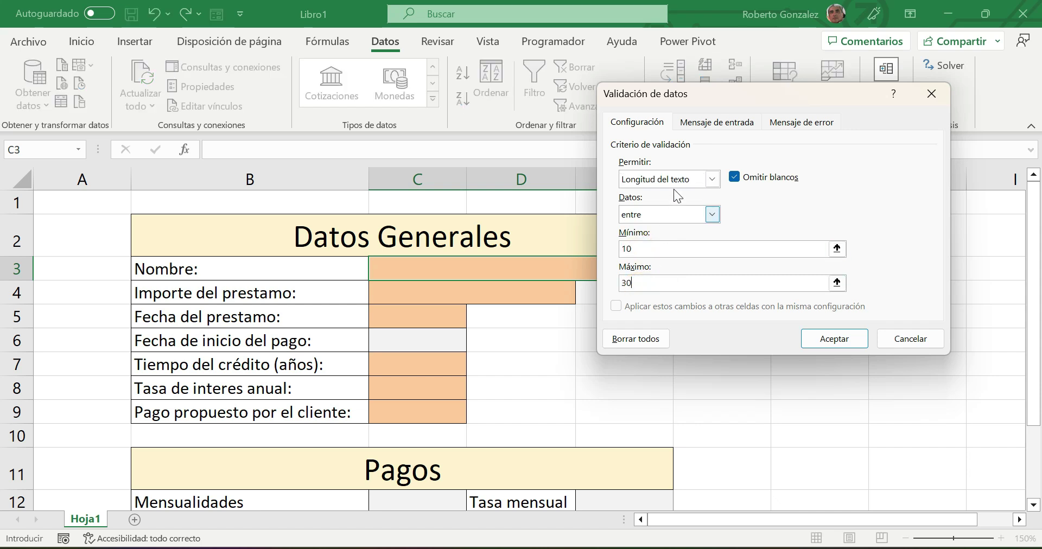
- Title the input message 'Nombre del cliente'
{"action": "left_click", "coordinate": [711, 123]}
{"action": "left_click", "coordinate": [675, 202]}
{"action": "type", "text": "Nombre del cliente"}
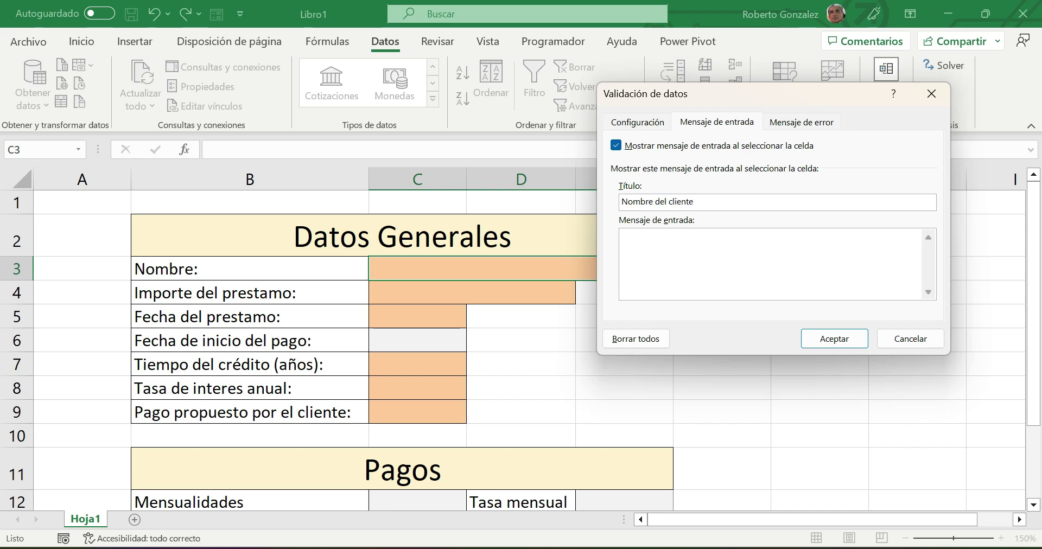
{"action": "left_click", "coordinate": [670, 251]}
- Enter the input message 'El texto debe de ser de 10 a 30 caracteres'
{"action": "type", "text": "El texto debe de ser de 10 a"}
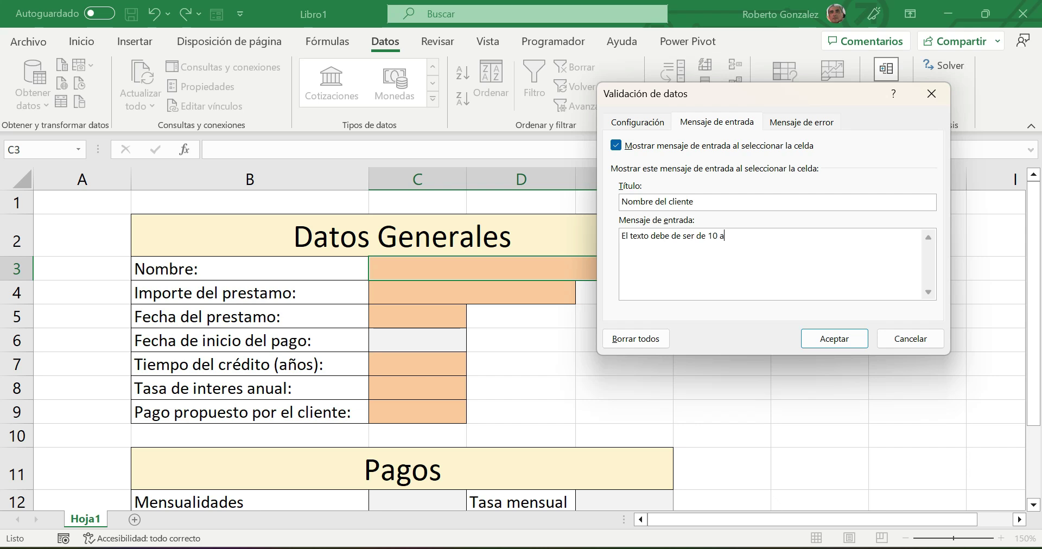
{"action": "type", "text": " 30 caracer"}
{"action": "key", "text": "BackSpace"}
{"action": "key", "text": "BackSpace"}
{"action": "type", "text": "teres"}
- Add an error alert titled 'Error' saying 'Longitud incorrecta del nombre' and save the validation
{"action": "left_click", "coordinate": [799, 123]}
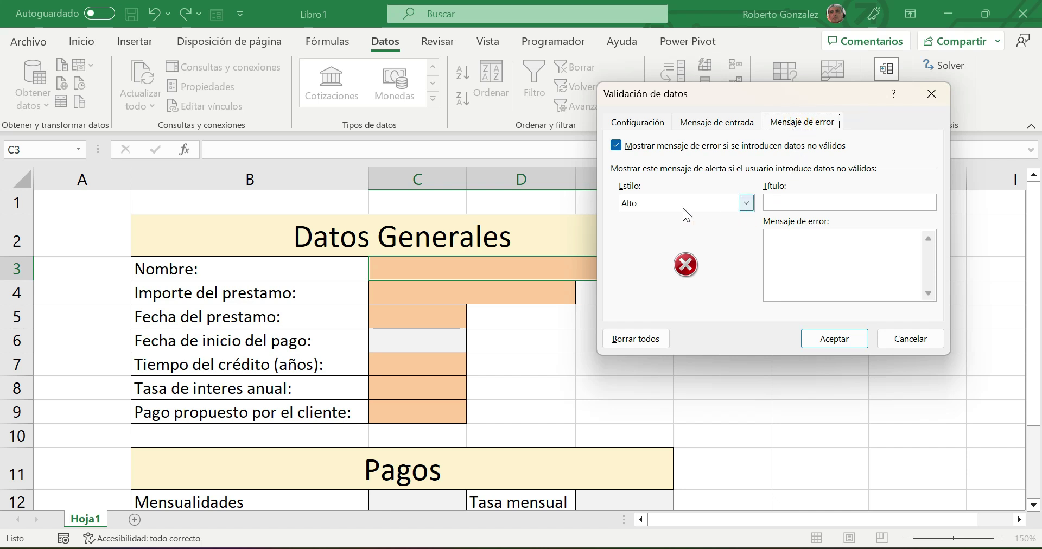
{"action": "left_click", "coordinate": [773, 203]}
{"action": "type", "text": "Error"}
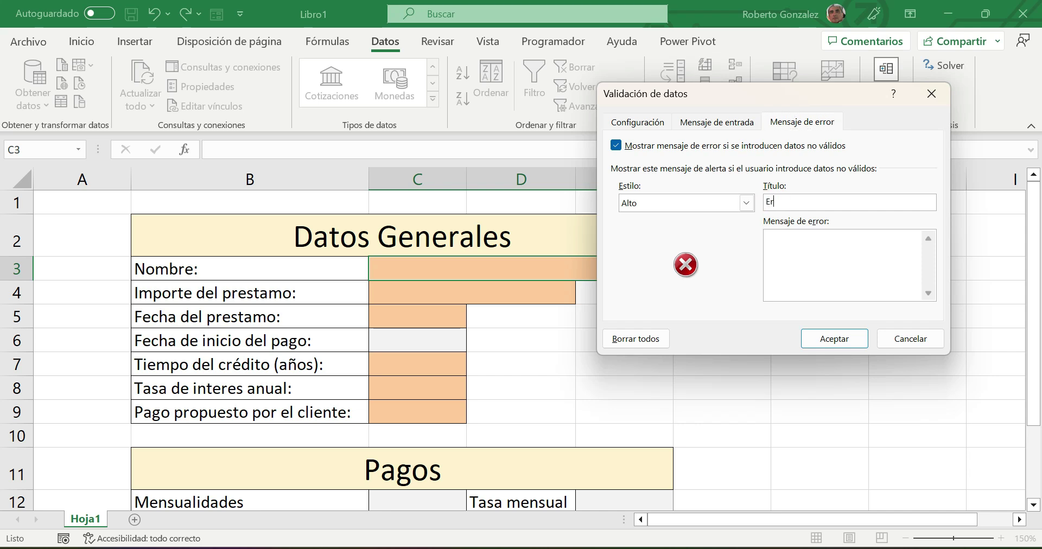
{"action": "left_click", "coordinate": [774, 242]}
{"action": "type", "text": "Longitud incorrecta del nombre"}
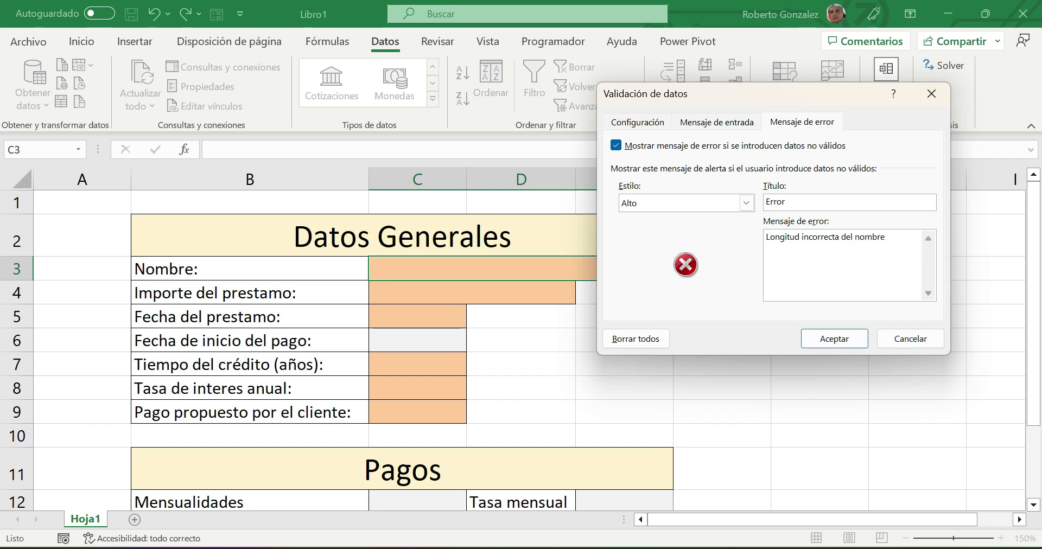
{"action": "left_click", "coordinate": [825, 345]}
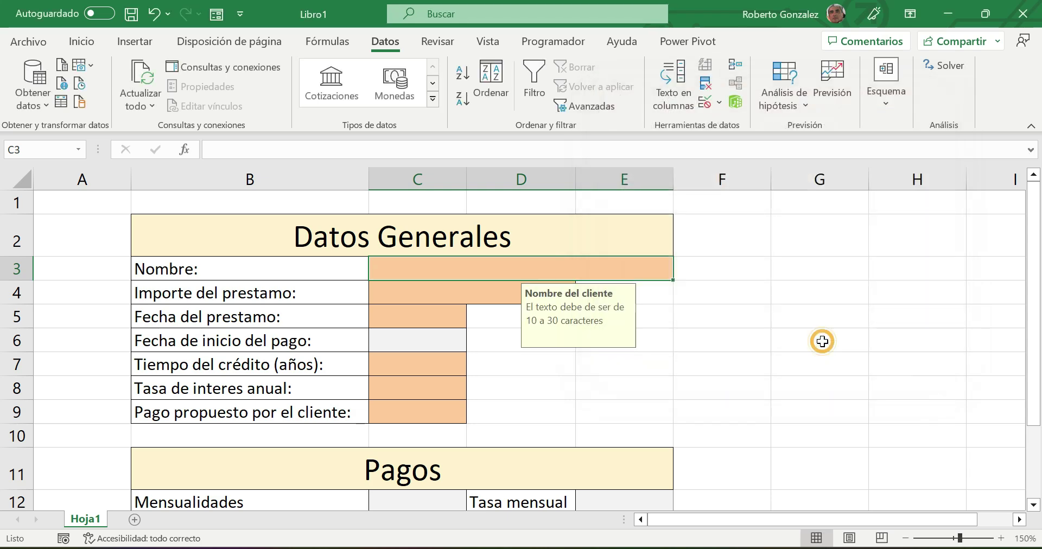
- Reselect C3 to see its input message and enter a too-short first name to test validation
{"action": "left_click", "coordinate": [762, 385]}
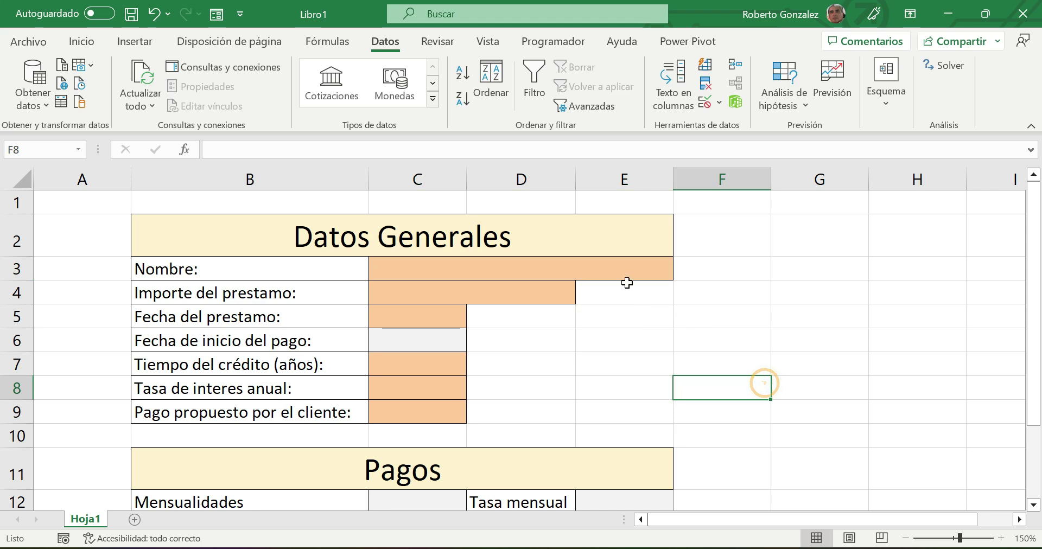
{"action": "left_click", "coordinate": [613, 268]}
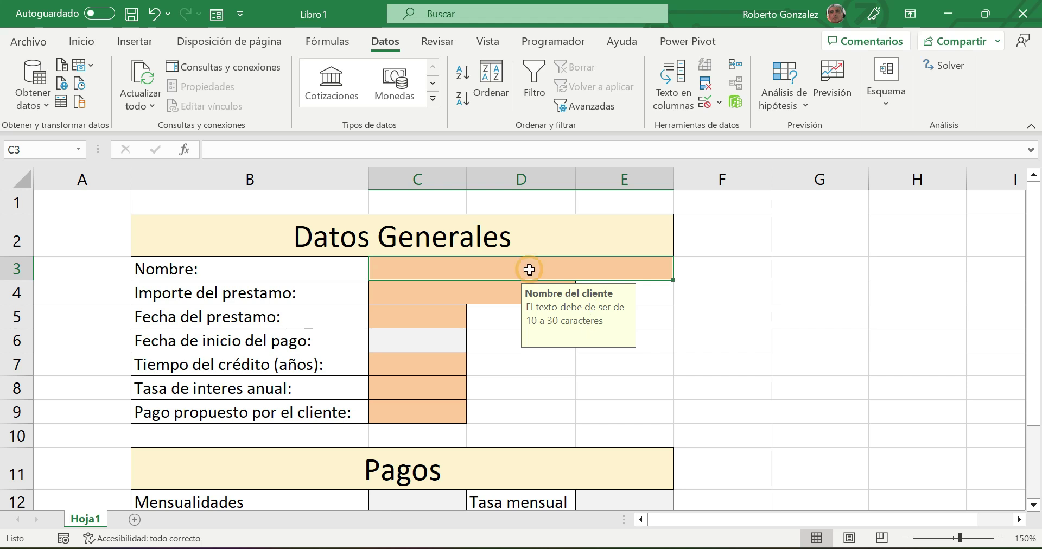
{"action": "type", "text": "Juan"}
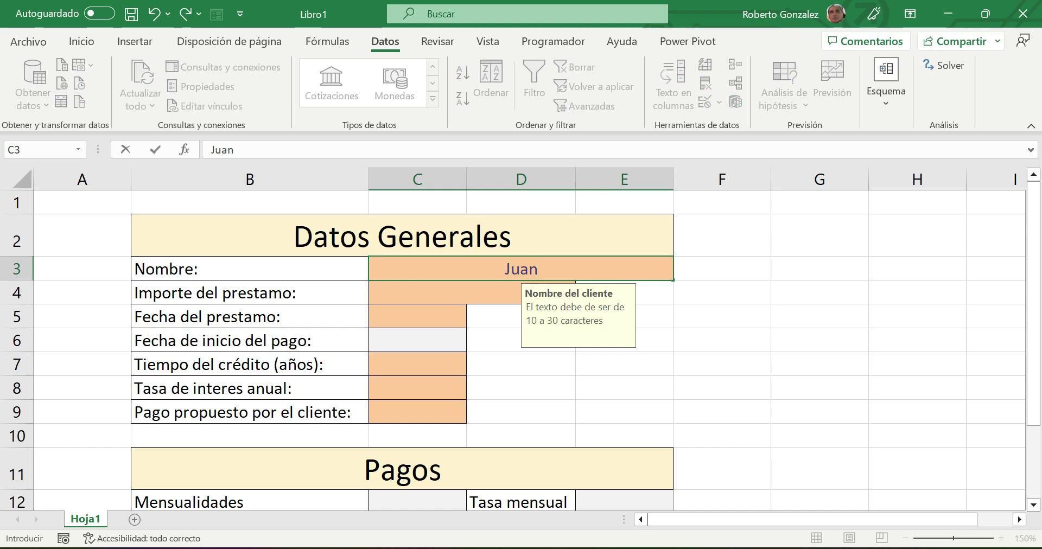
{"action": "key", "text": "Return"}
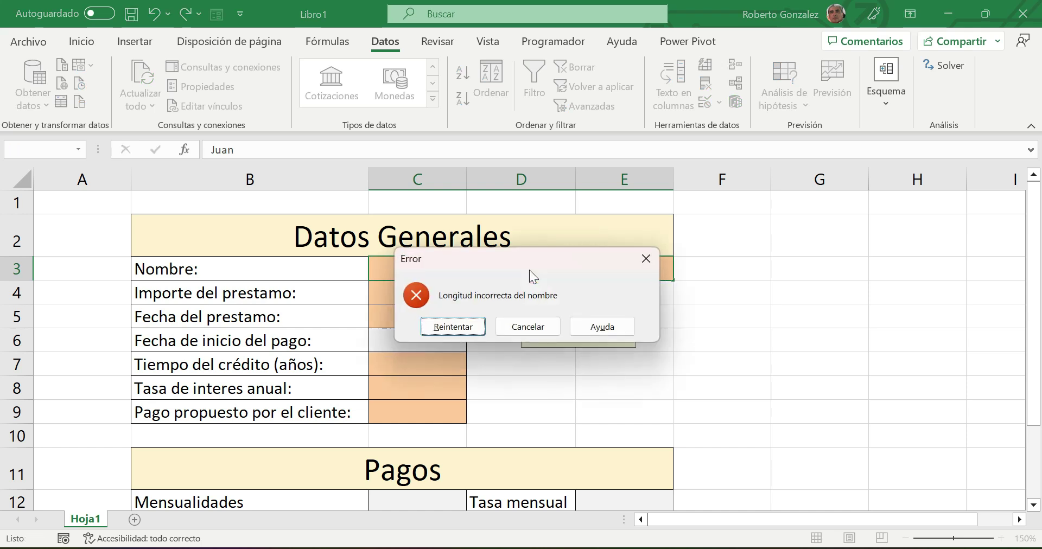
- Append the surname so C3 holds a valid full client name
{"action": "left_click", "coordinate": [450, 327]}
{"action": "key", "text": "End"}
{"action": "type", "text": "Per"}
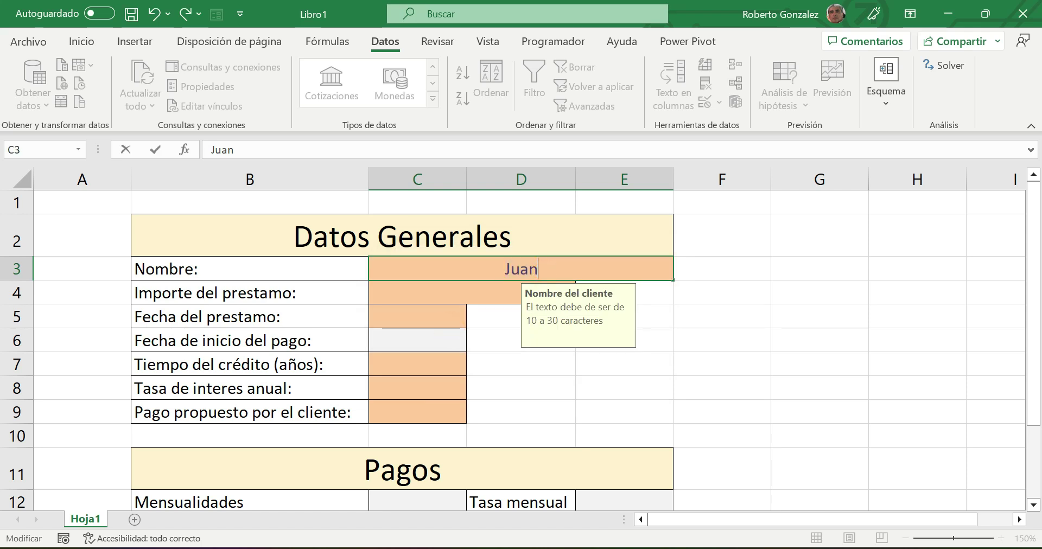
{"action": "type", "text": "ez"}
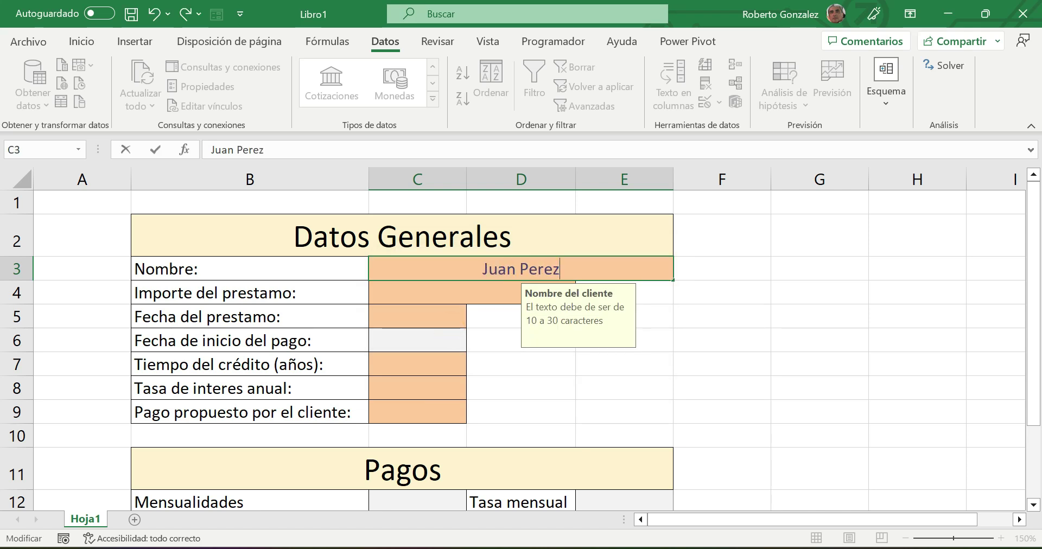
{"action": "key", "text": "Return"}
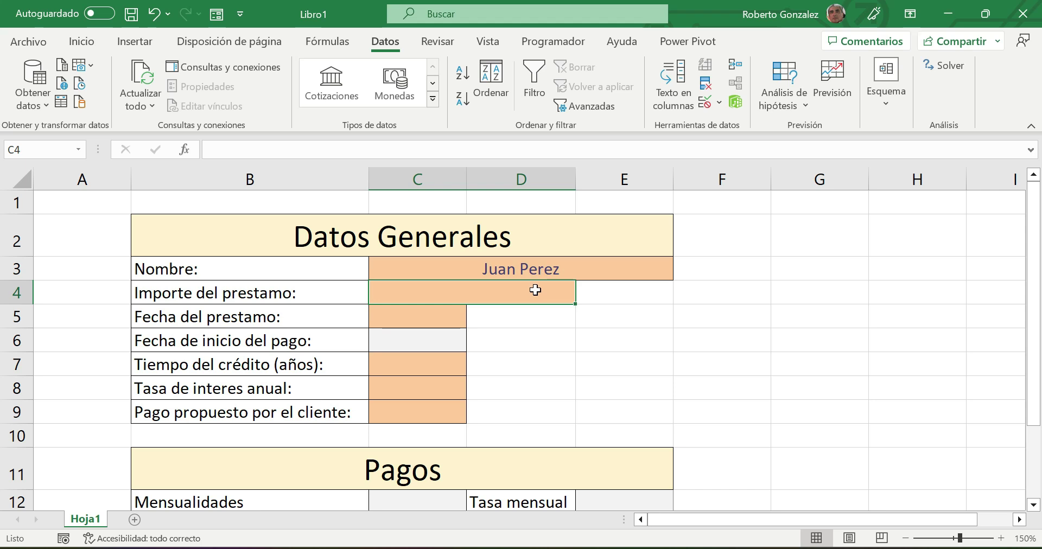
- Switch to the Inicio tab for cell formatting
{"action": "left_click", "coordinate": [83, 44]}
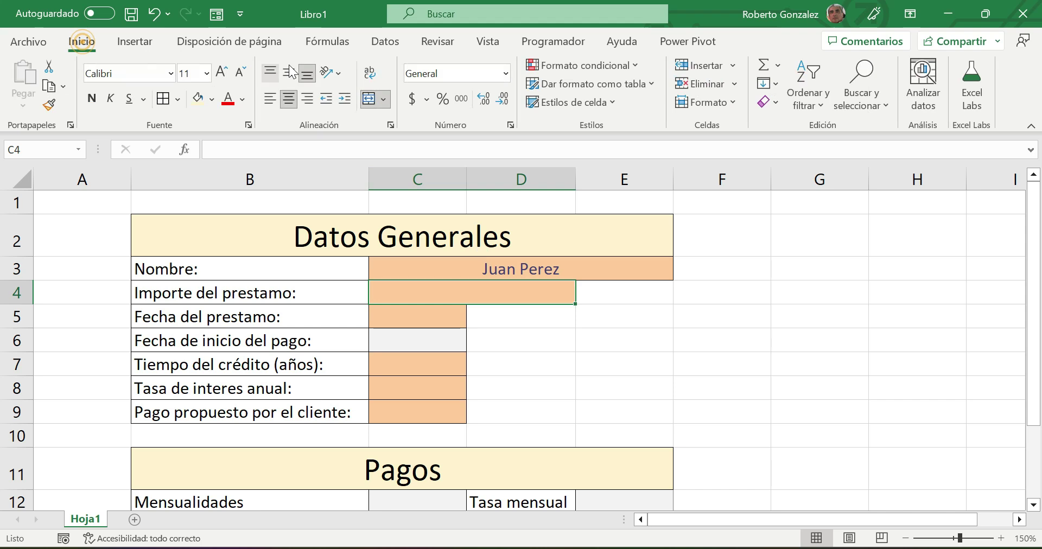
- Apply the Moneda number format to the loan amount cell C4
{"action": "left_click", "coordinate": [507, 72]}
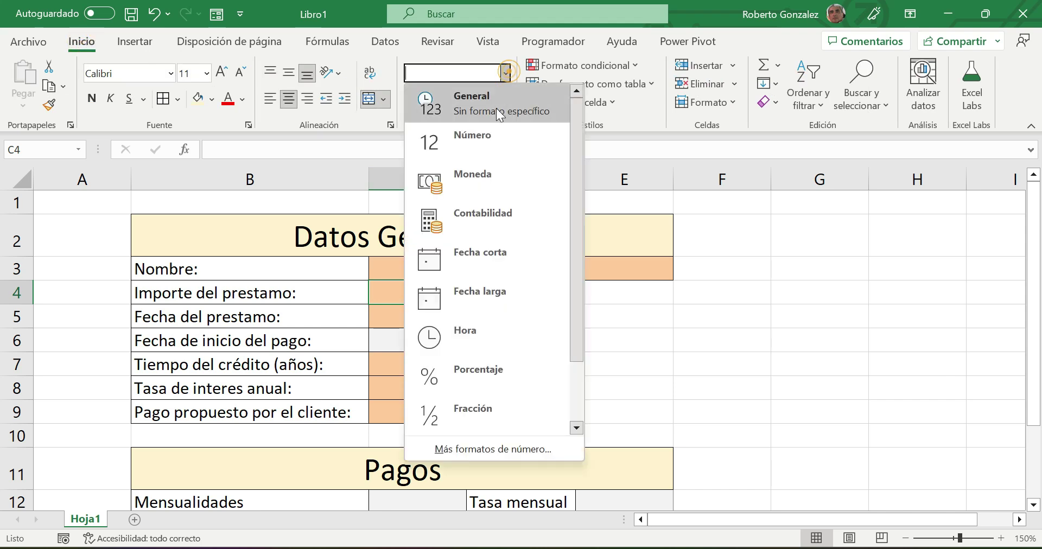
{"action": "left_click", "coordinate": [486, 175]}
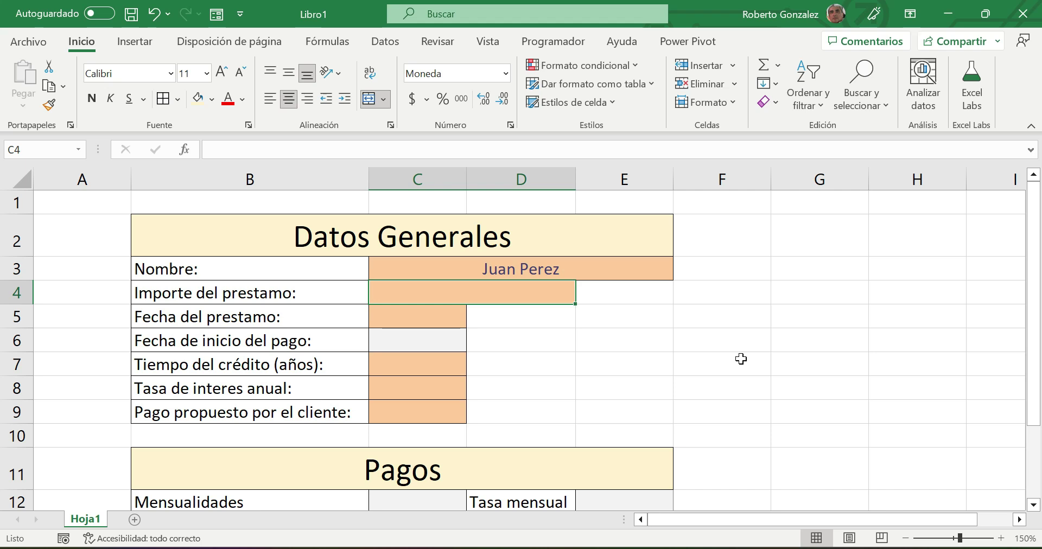
- Restrict C4 via Validación de datos to whole numbers between 100000 and 500000
{"action": "left_click", "coordinate": [386, 43]}
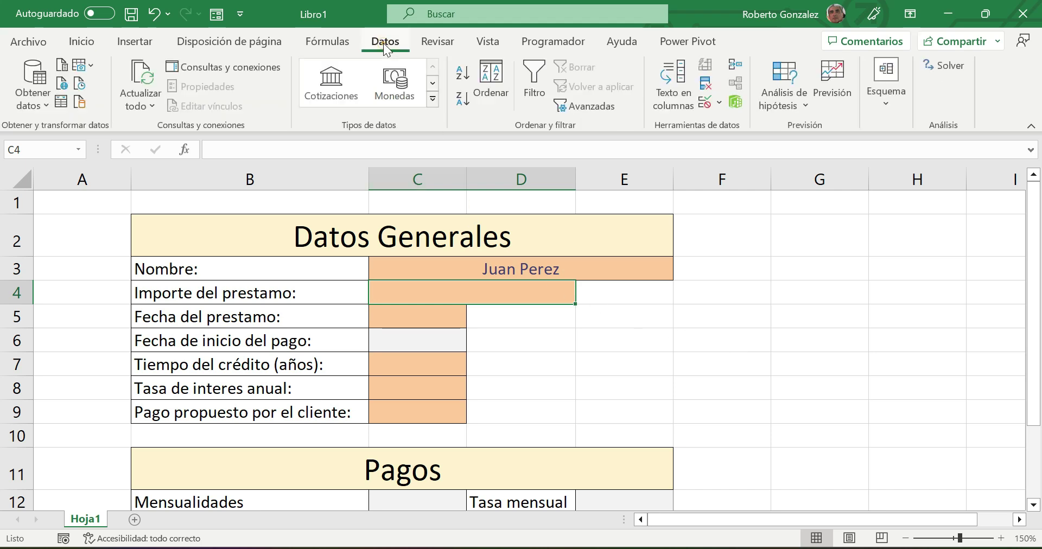
{"action": "left_click", "coordinate": [705, 102]}
{"action": "left_click_drag", "start_coordinate": [710, 96], "coordinate": [435, 162]}
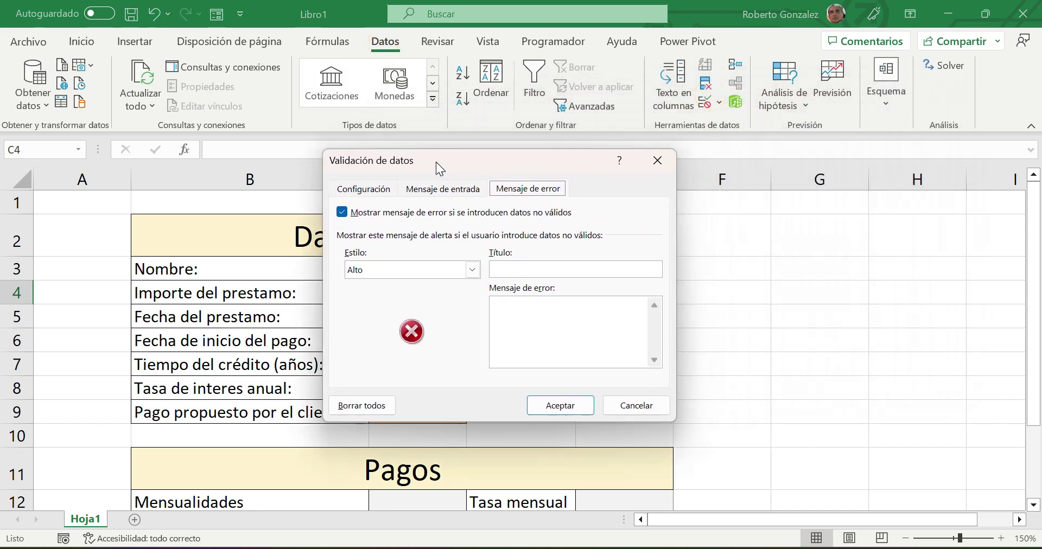
{"action": "left_click", "coordinate": [364, 190]}
{"action": "left_click", "coordinate": [439, 250]}
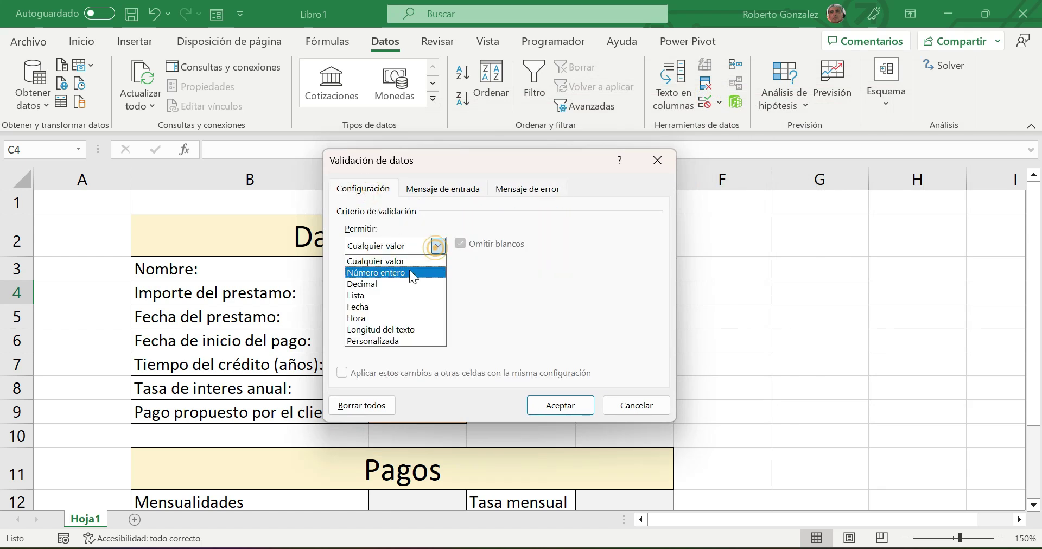
{"action": "left_click", "coordinate": [407, 270]}
{"action": "left_click", "coordinate": [381, 316]}
{"action": "type", "text": "100000"}
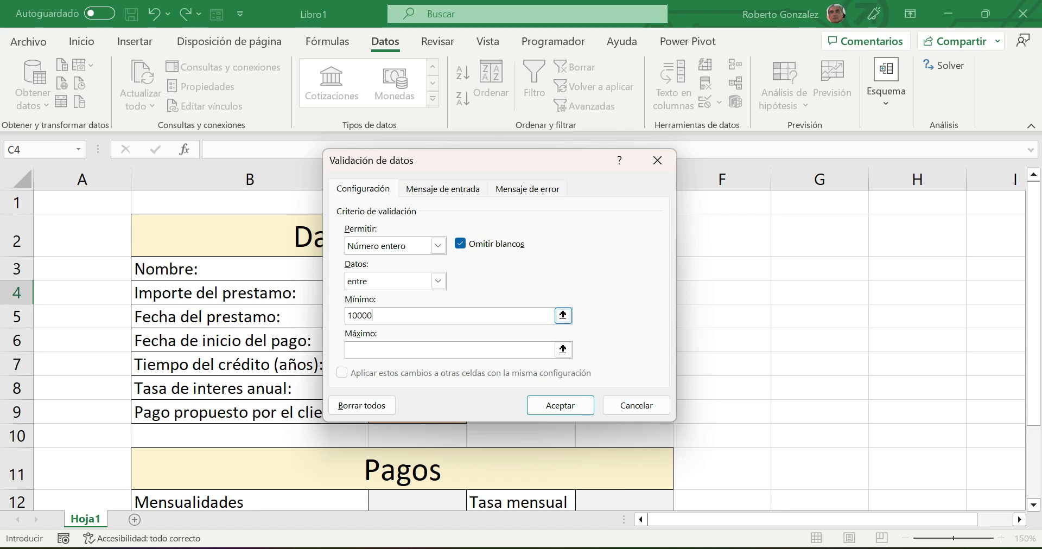
{"action": "left_click", "coordinate": [379, 345]}
{"action": "type", "text": "50000"}
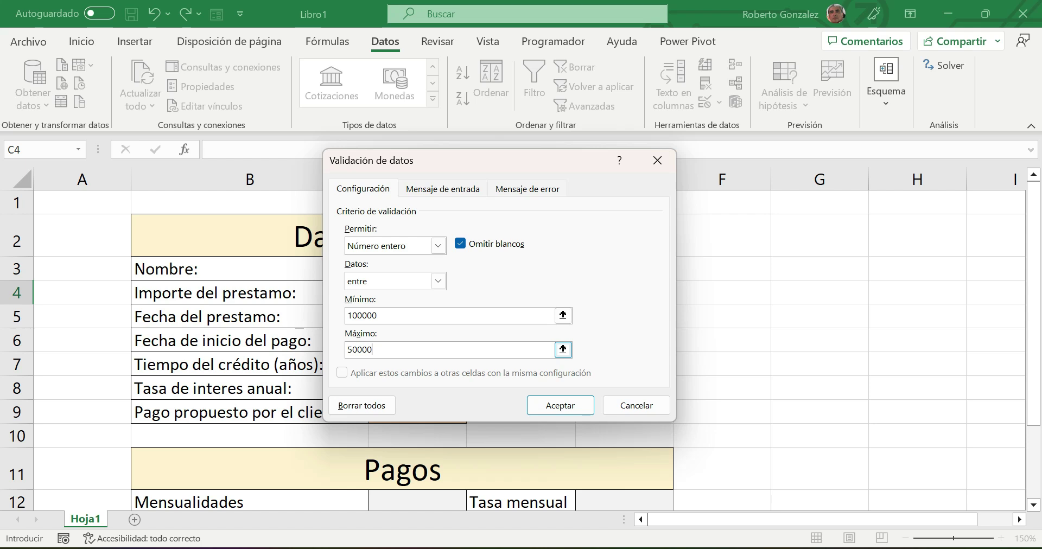
{"action": "type", "text": "0"}
{"action": "left_click", "coordinate": [441, 189]}
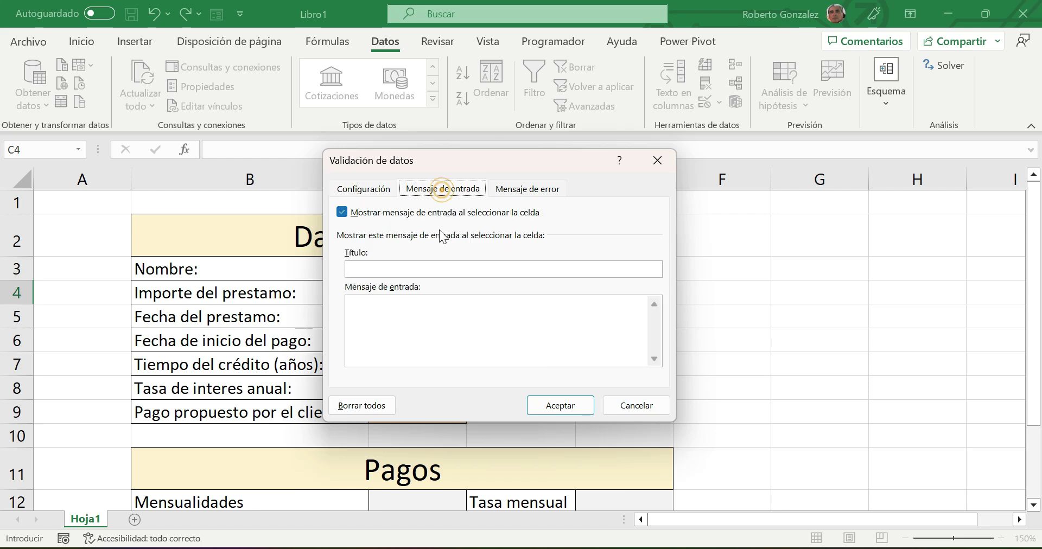
- Set C4's input message 'Importe del prestamo' reading 'Debe de ser entre $100,000 y $500,000'
{"action": "left_click", "coordinate": [430, 269]}
{"action": "type", "text": "Importe del prestamo"}
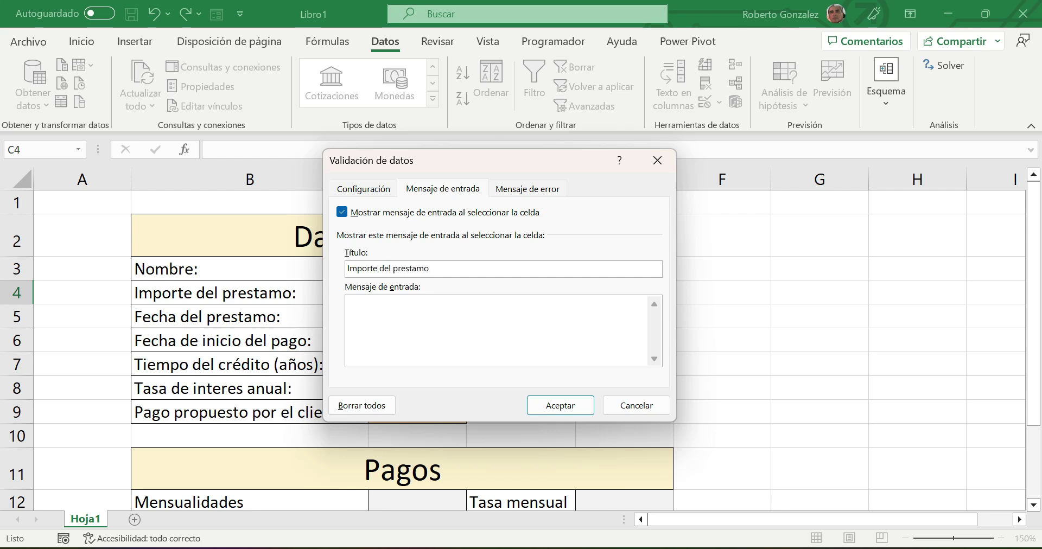
{"action": "left_click", "coordinate": [407, 305]}
{"action": "type", "text": "Debe de ser entre $100,000 y $500,000"}
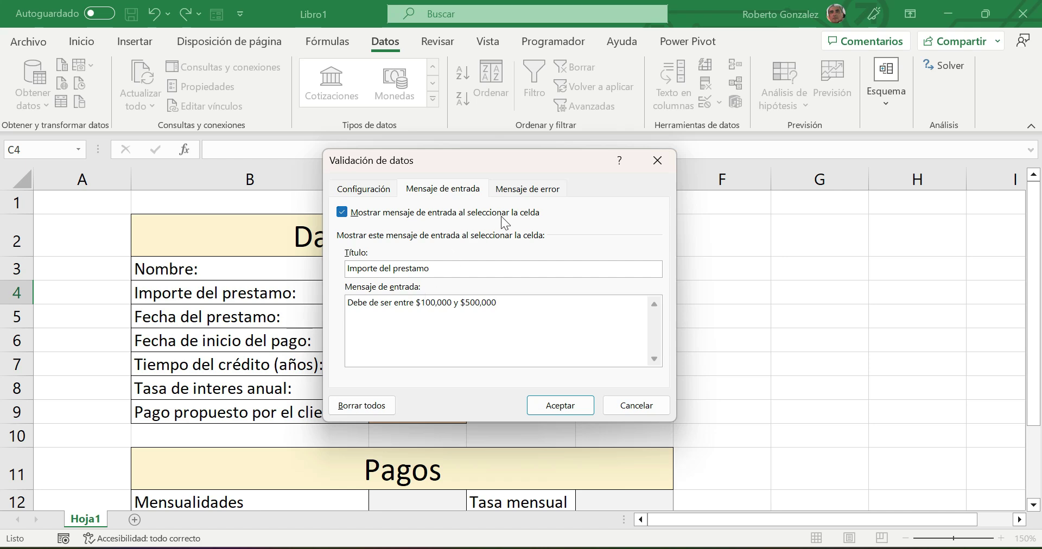
{"action": "left_click", "coordinate": [542, 187]}
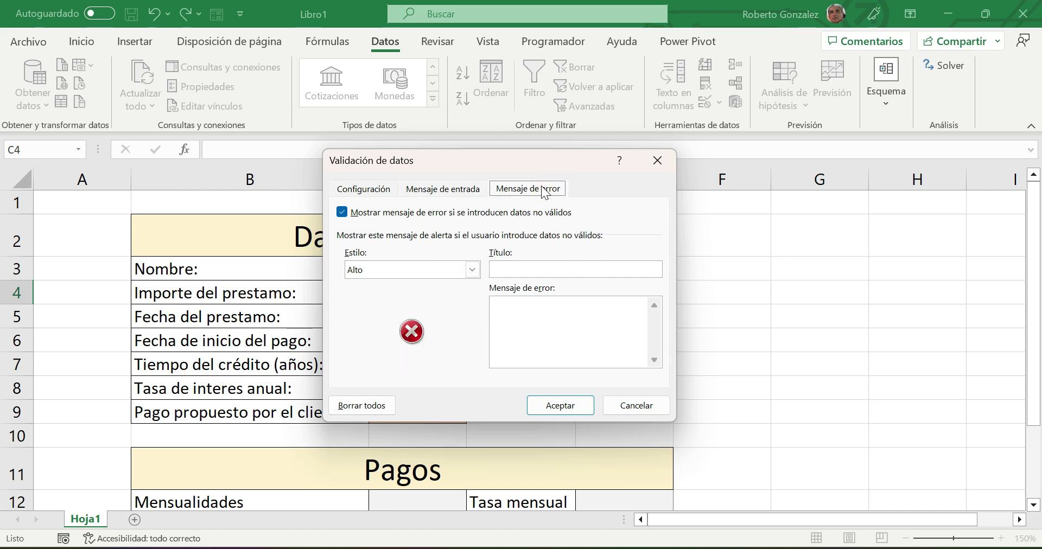
- Make the error alert Advertencia style with the title 'Advertencia'
{"action": "left_click", "coordinate": [473, 270]}
{"action": "left_click", "coordinate": [415, 295]}
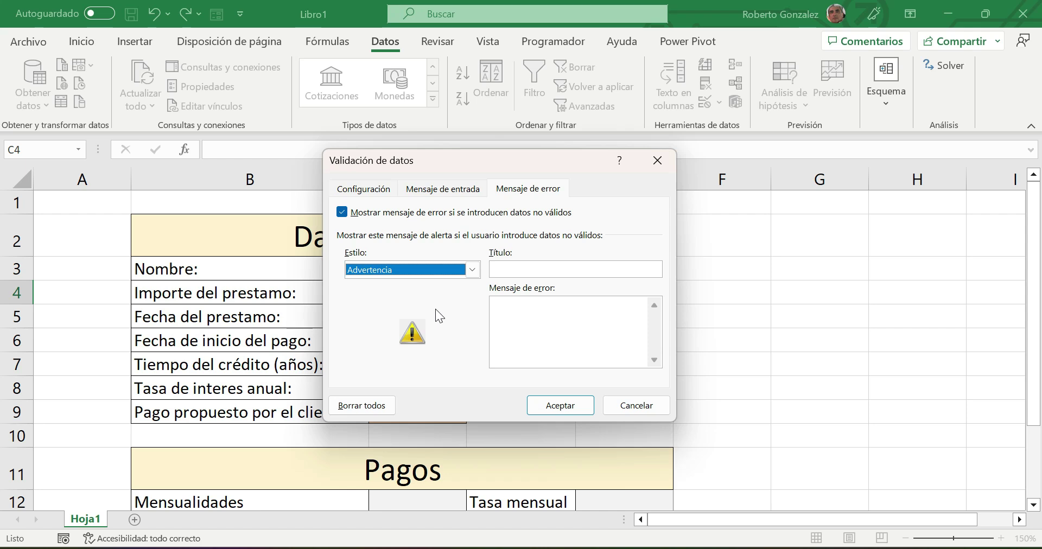
{"action": "left_click", "coordinate": [502, 268]}
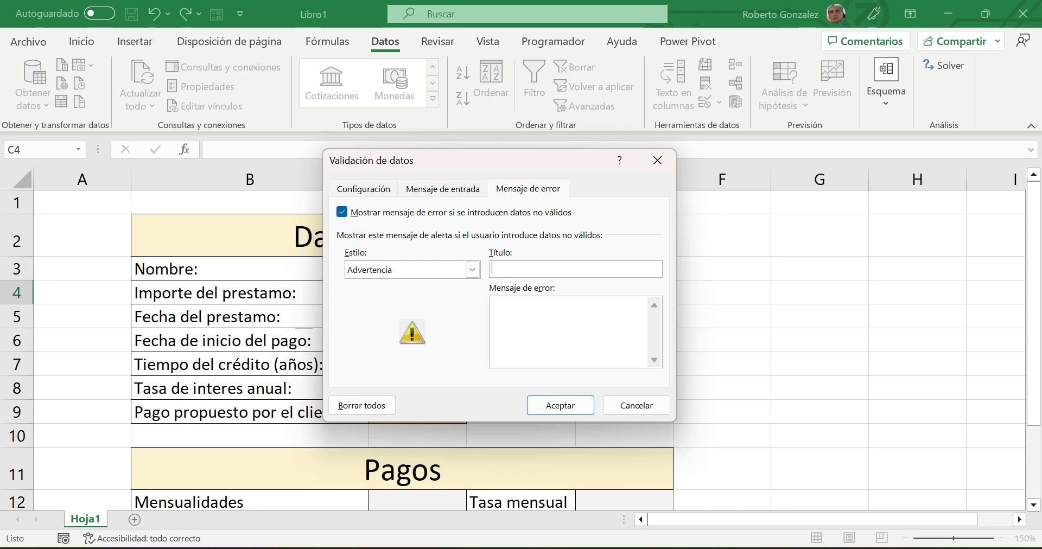
{"action": "type", "text": "ADvertencia"}
{"action": "left_click", "coordinate": [500, 269]}
{"action": "key", "text": "BackSpace"}
{"action": "type", "text": "d"}
- Add the message 'Se requiere autorización del supervisor para montos fuera del rango' and apply it
{"action": "left_click", "coordinate": [520, 324]}
{"action": "type", "text": "Se requiere autor"}
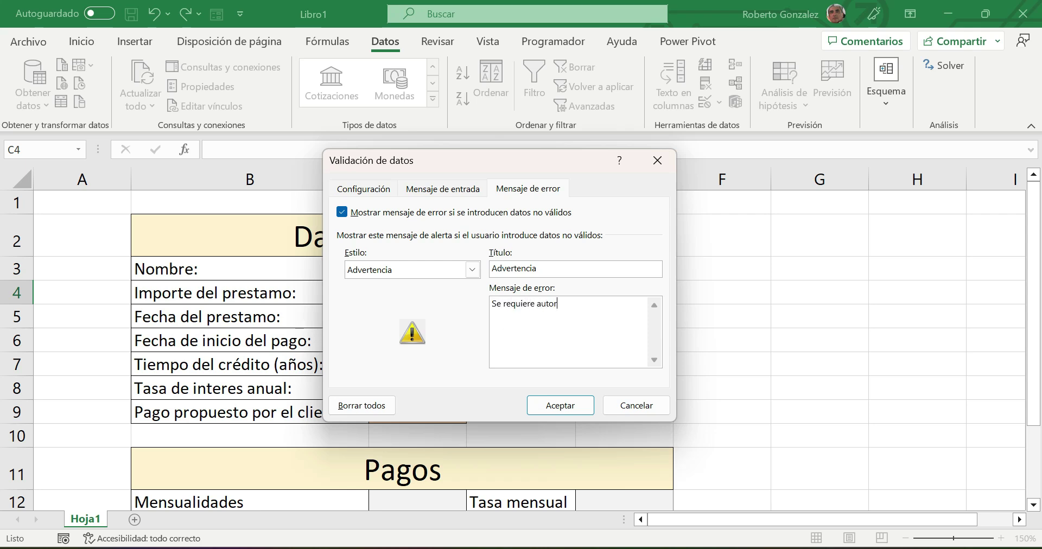
{"action": "type", "text": "ización"}
{"action": "key", "text": "BackSpace"}
{"action": "key", "text": "BackSpace"}
{"action": "type", "text": "ón del supervisor para mo"}
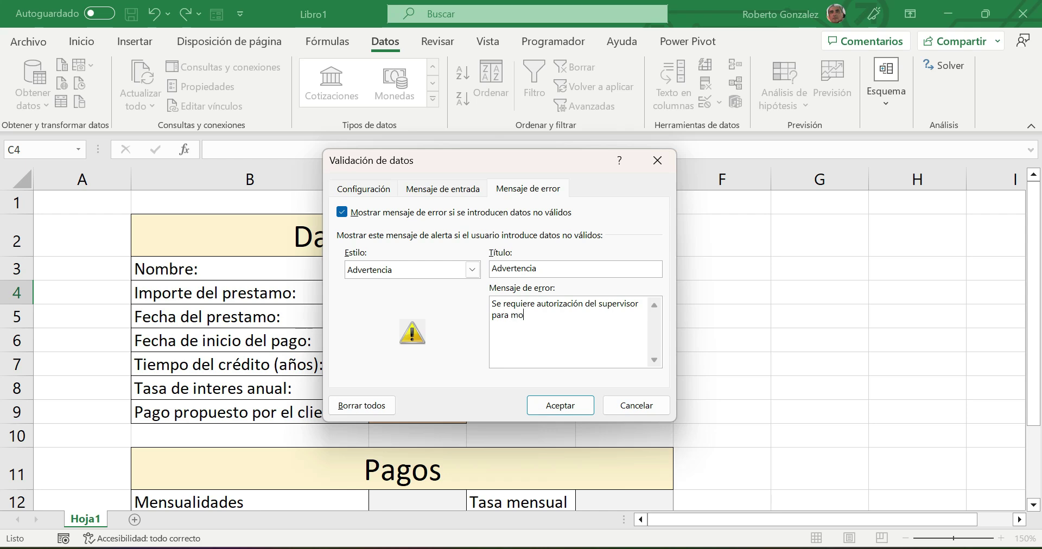
{"action": "type", "text": "ntos fuera del rango"}
{"action": "left_click", "coordinate": [559, 406]}
{"action": "left_click", "coordinate": [670, 357]}
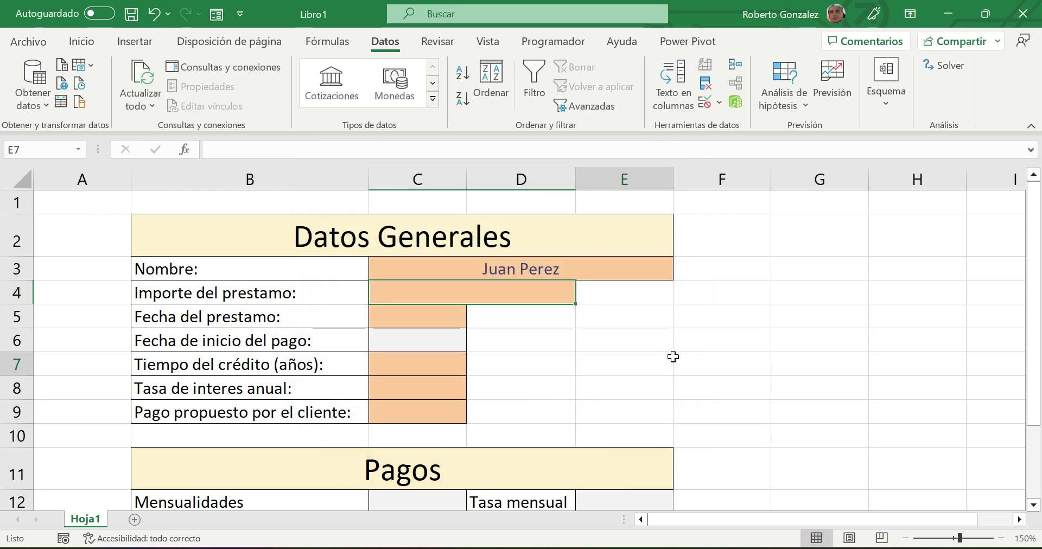
{"action": "left_click", "coordinate": [496, 291]}
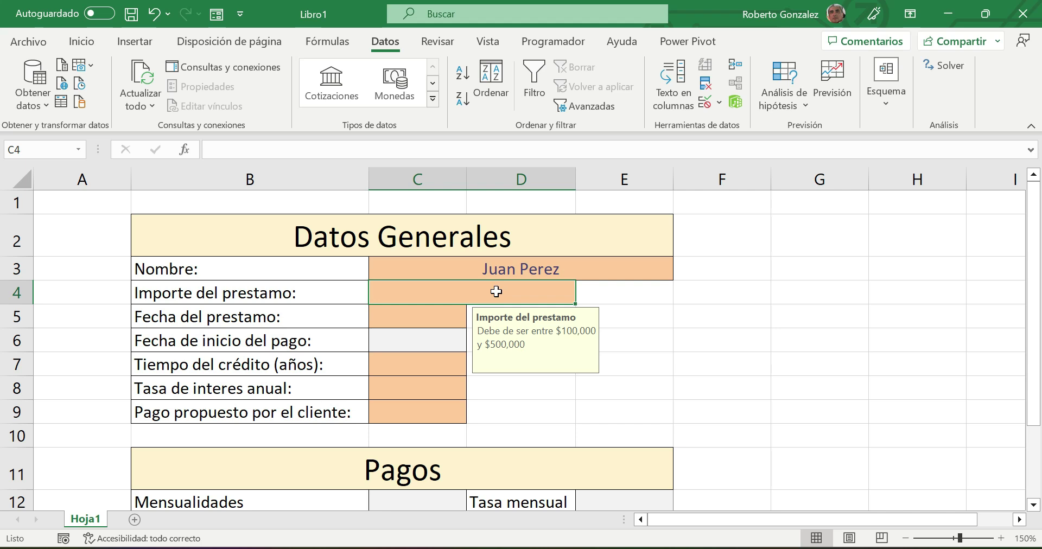
- Test C4 with 200000 (accepted), then 600000, continuing past the supervisor-authorisation warning
{"action": "type", "text": "200000"}
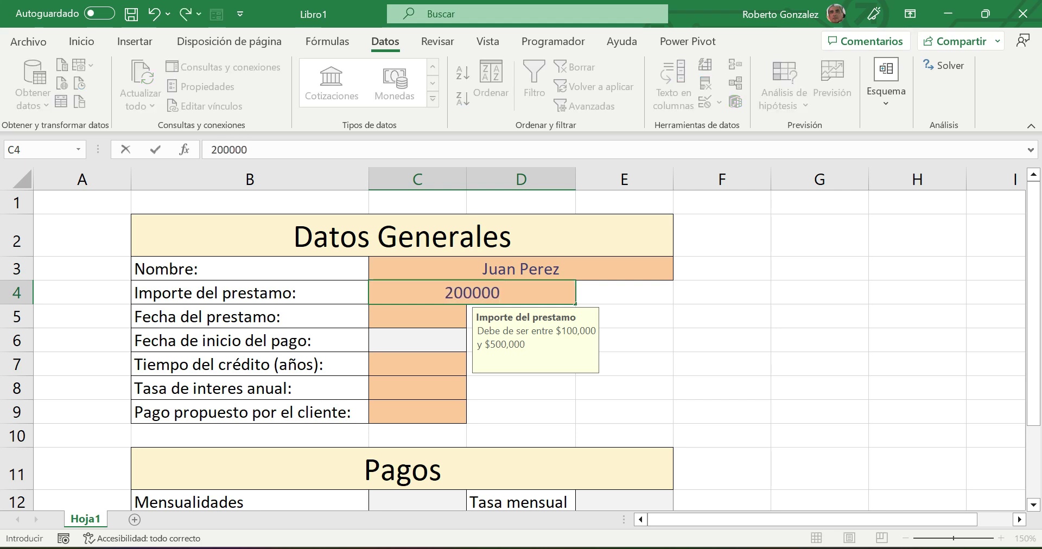
{"action": "key", "text": "Return"}
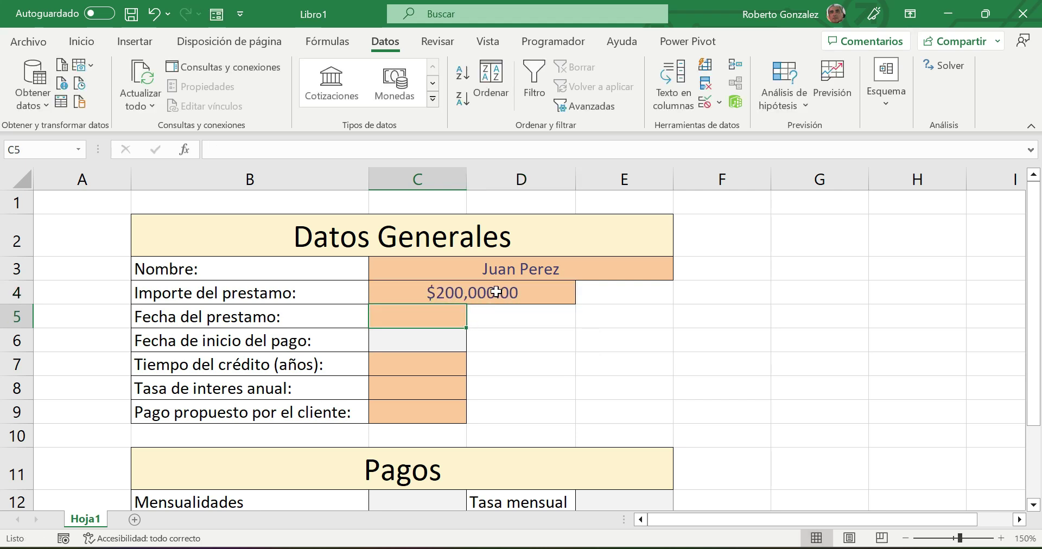
{"action": "left_click", "coordinate": [496, 292]}
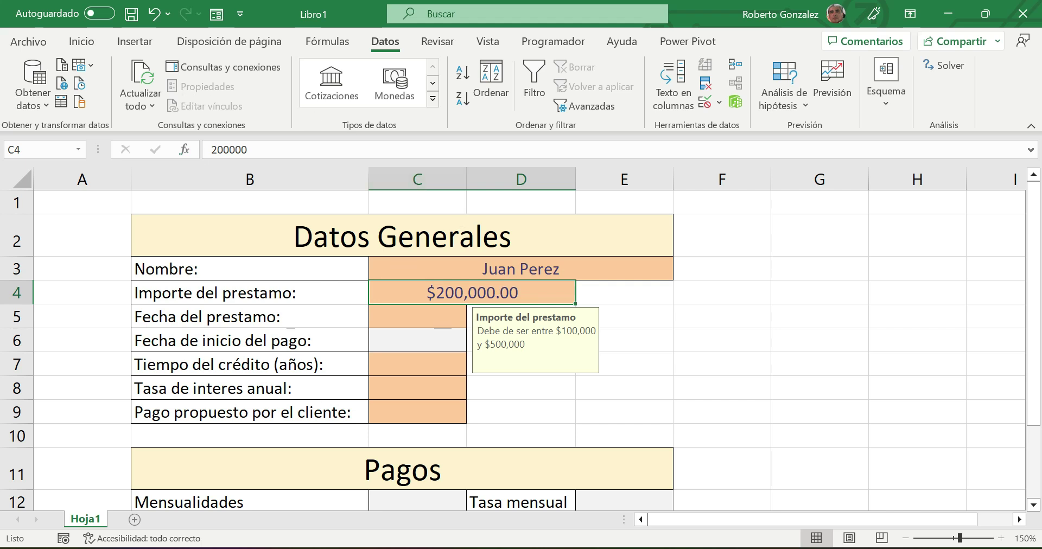
{"action": "left_click", "coordinate": [82, 42]}
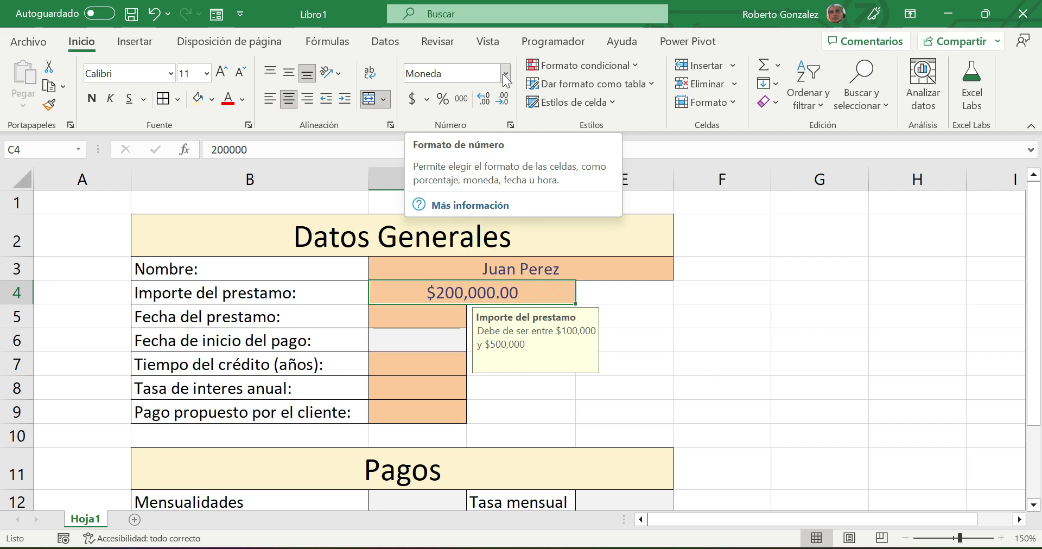
{"action": "type", "text": "600000"}
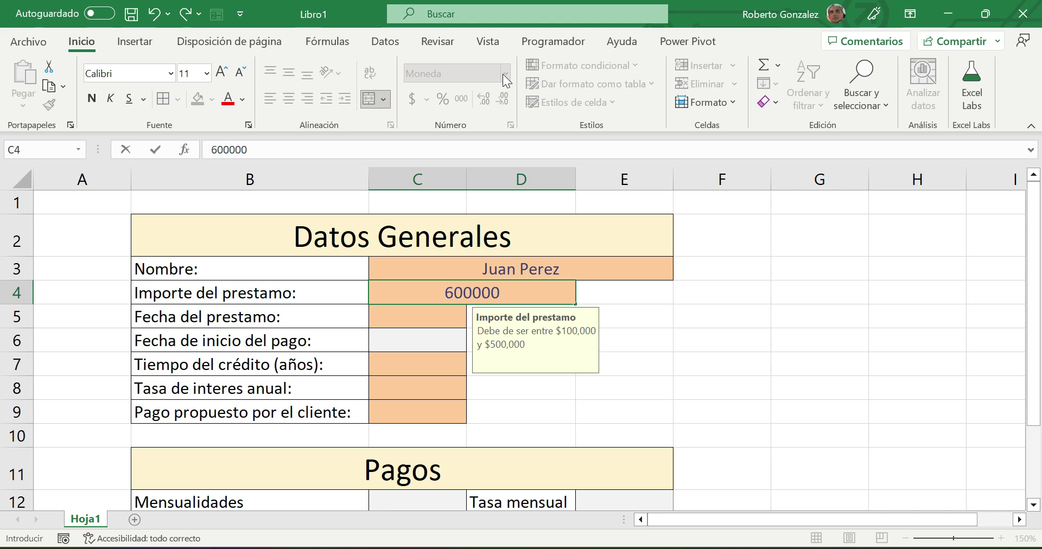
{"action": "key", "text": "Return"}
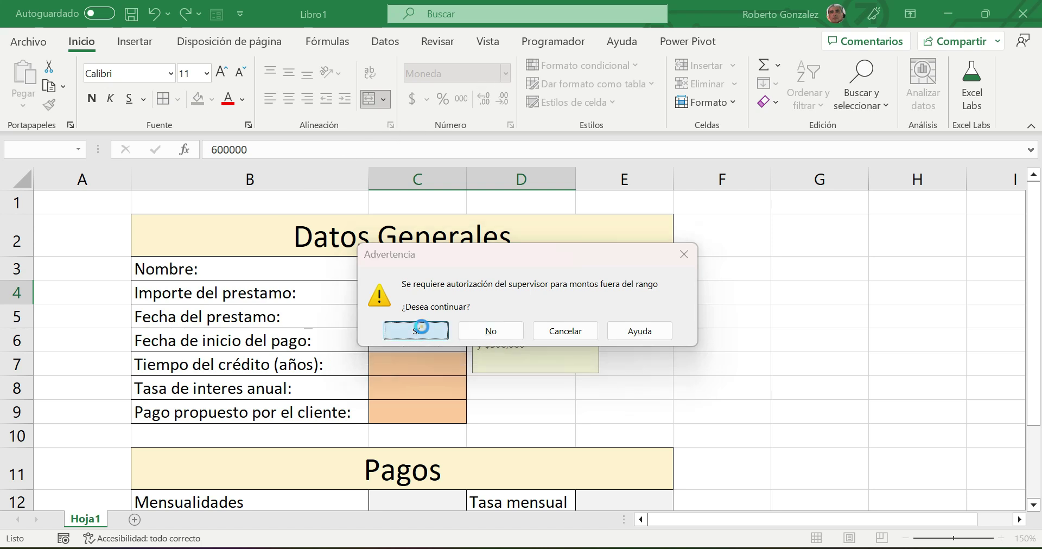
{"action": "left_click", "coordinate": [429, 333]}
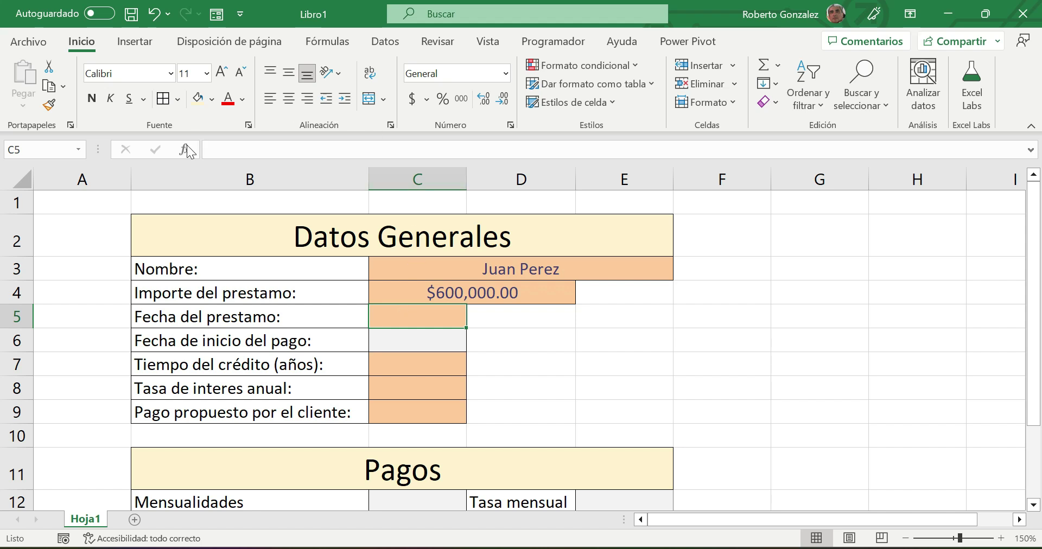
{"action": "left_click", "coordinate": [77, 203]}
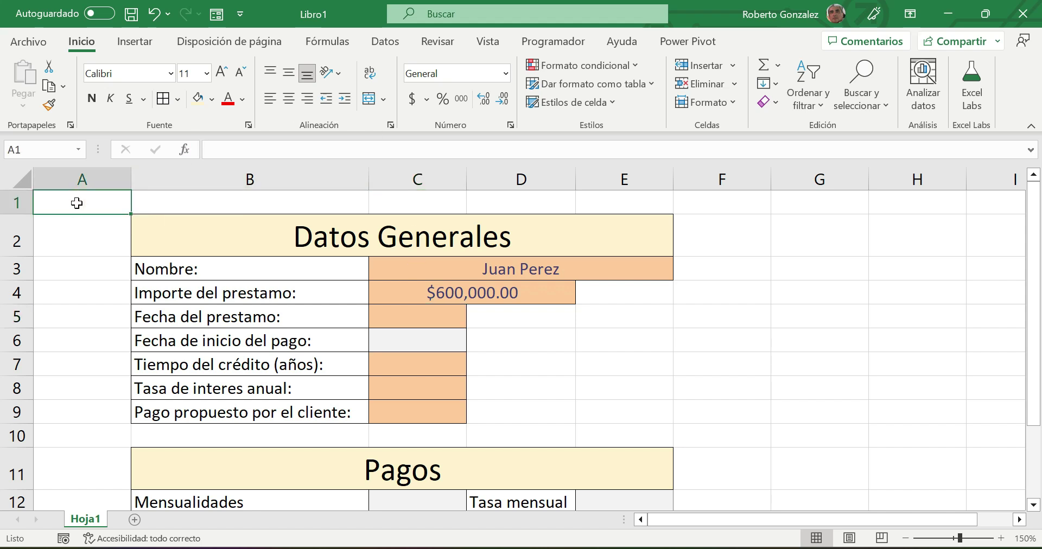
{"action": "type", "text": "=h"}
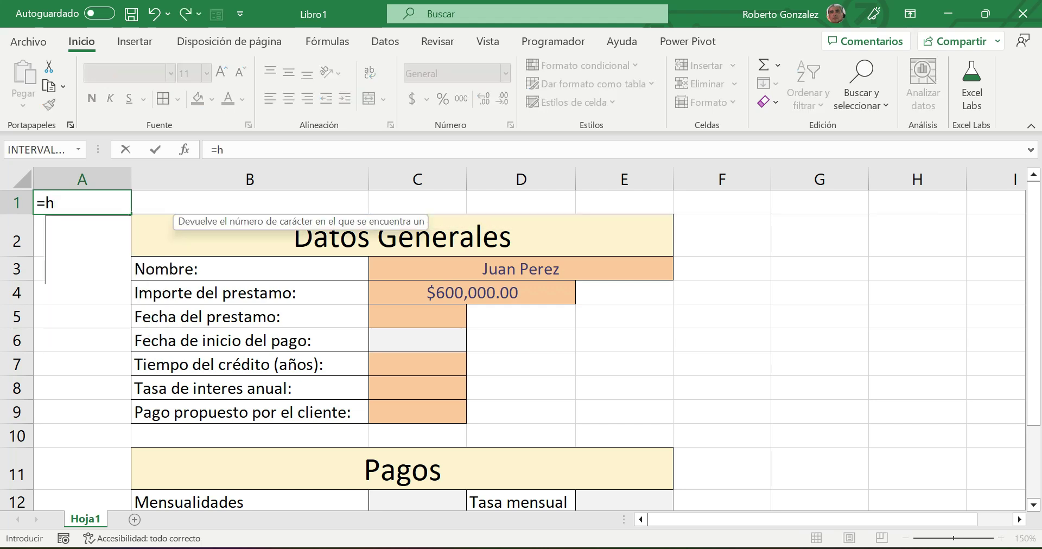
{"action": "type", "text": "oy()"}
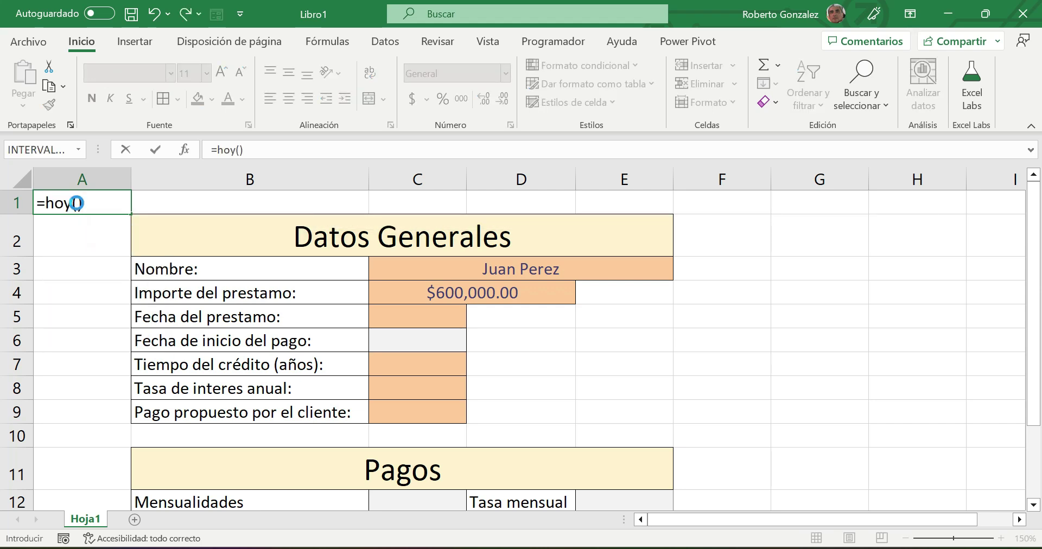
{"action": "key", "text": "Return"}
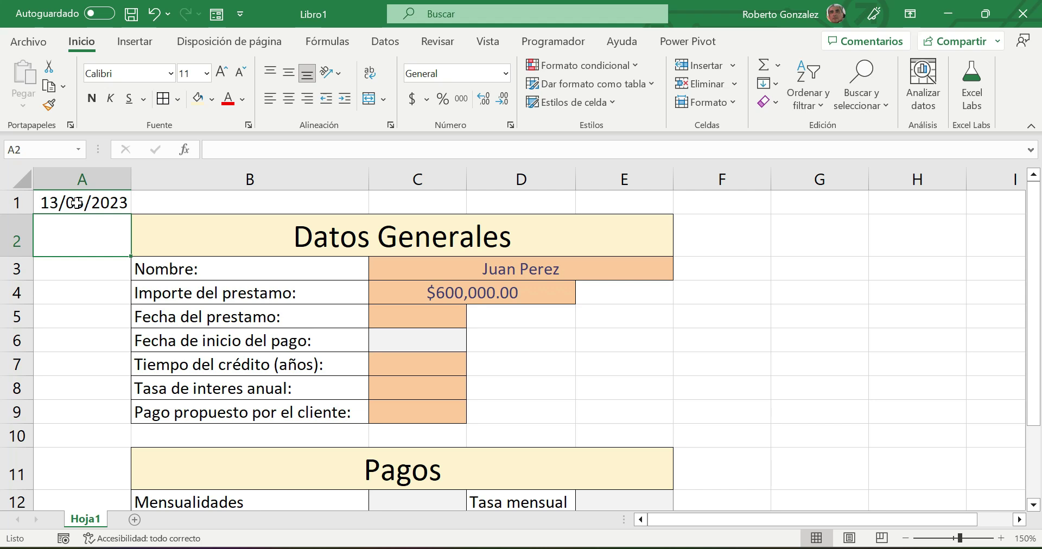
{"action": "left_click", "coordinate": [76, 203]}
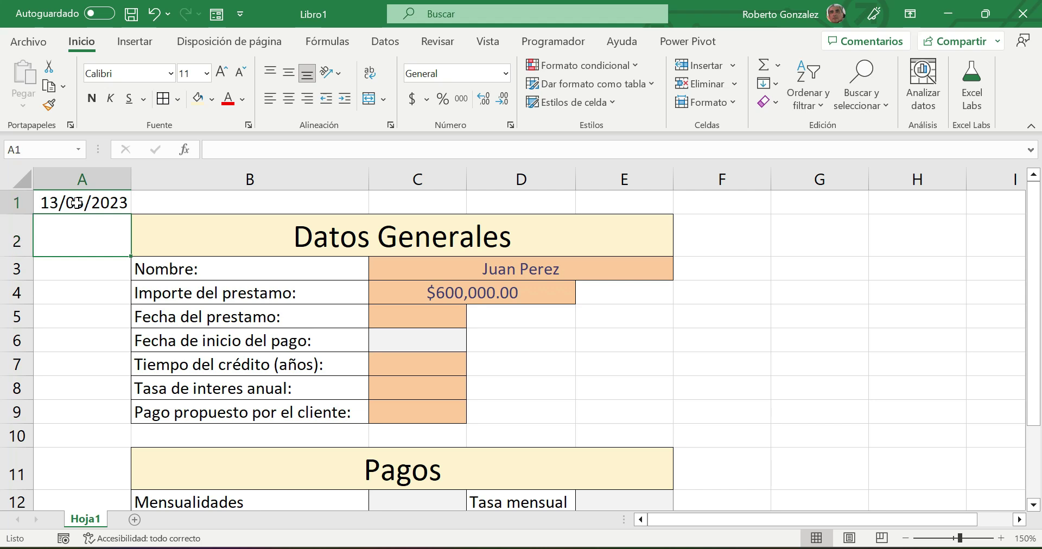
{"action": "double_click", "coordinate": [77, 203]}
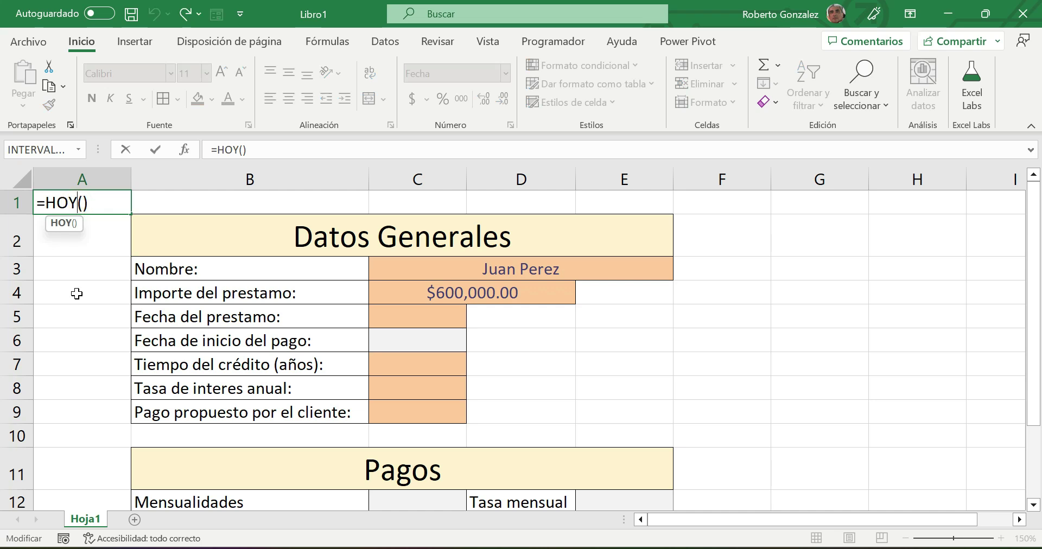
{"action": "key", "text": "Return"}
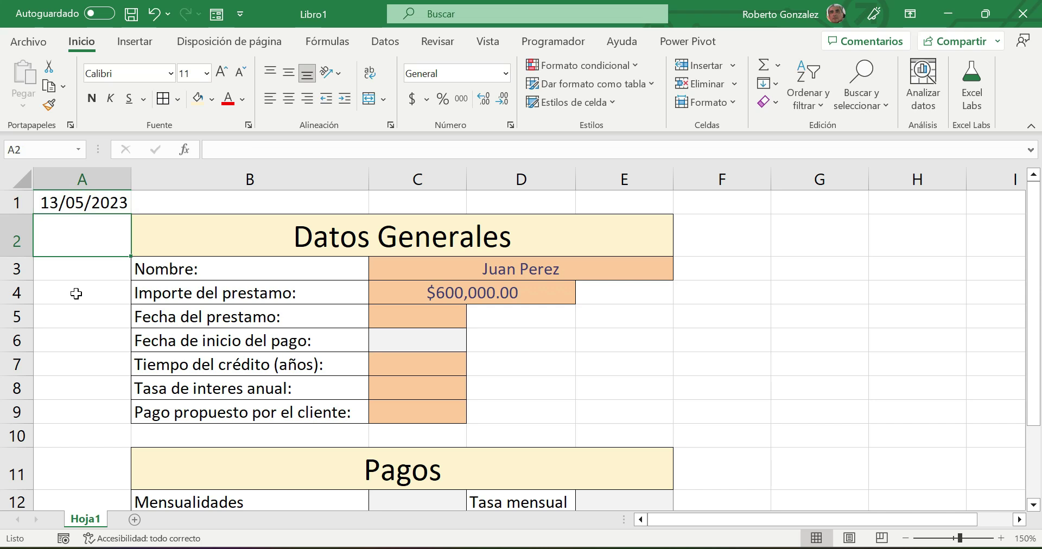
{"action": "double_click", "coordinate": [73, 203]}
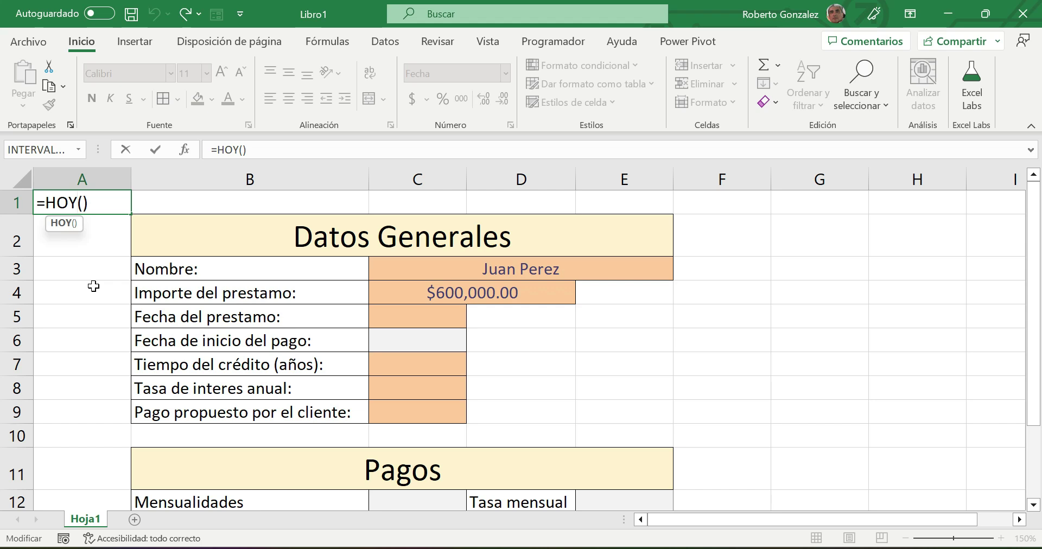
{"action": "key", "text": "Return"}
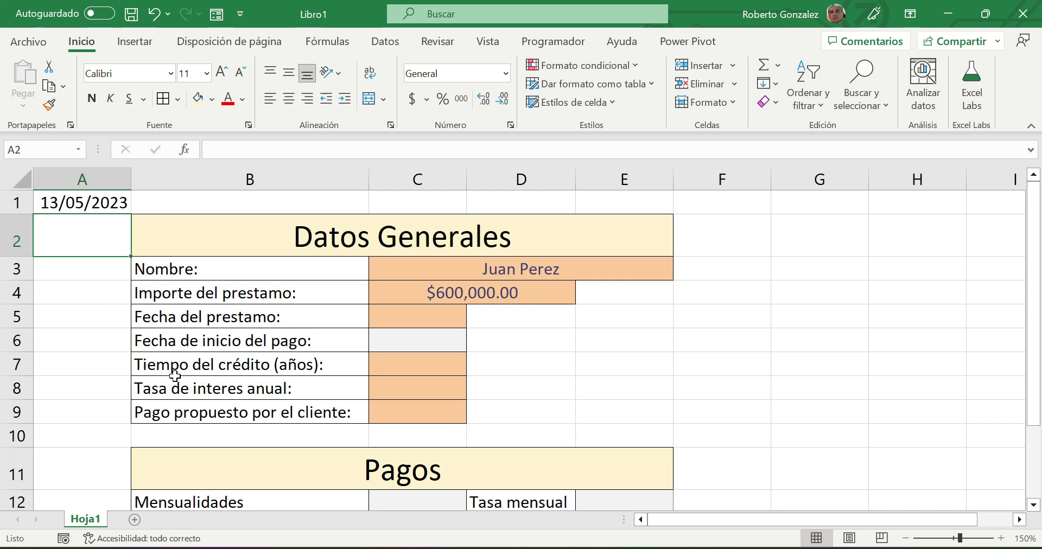
{"action": "left_click", "coordinate": [425, 318]}
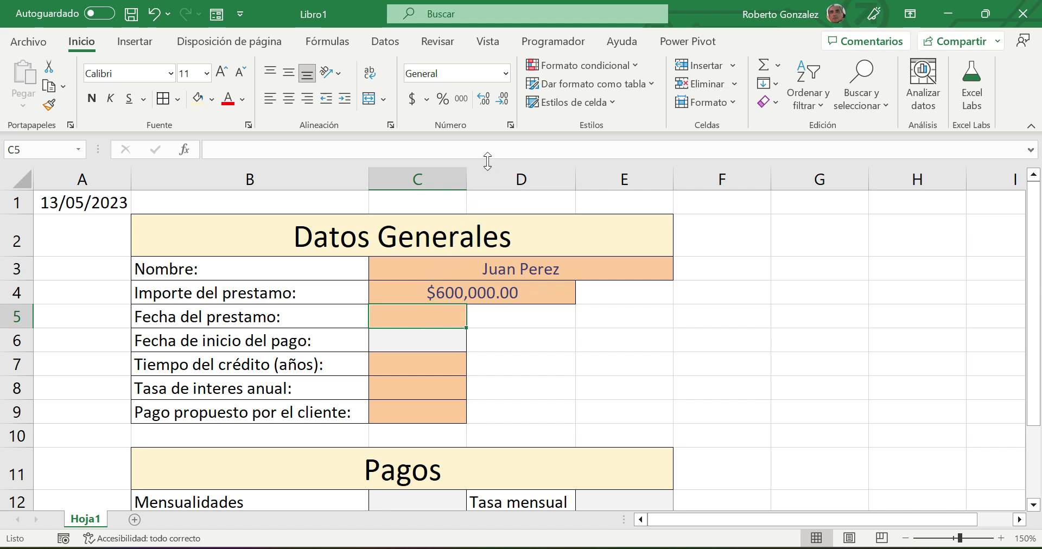
{"action": "left_click", "coordinate": [385, 42]}
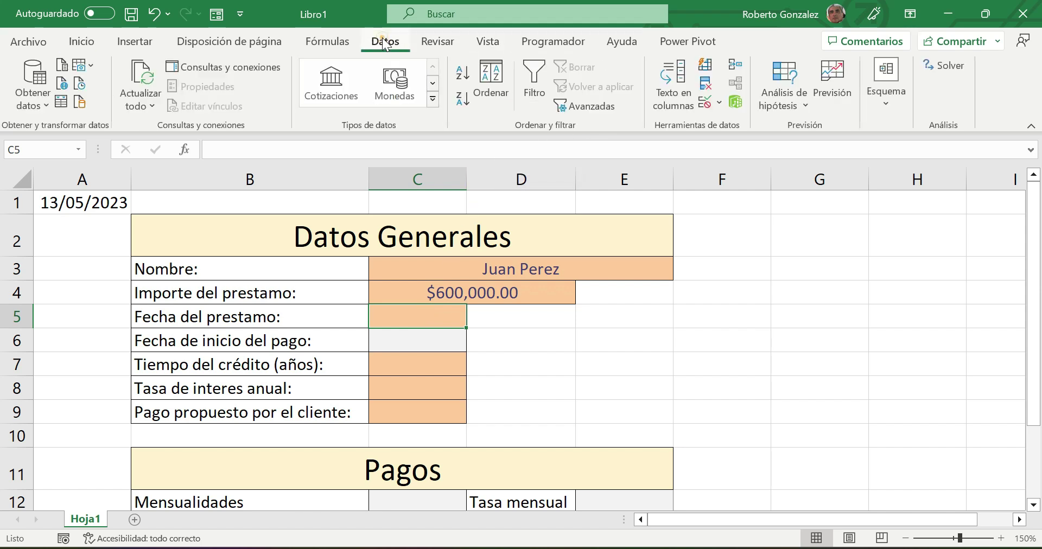
- Set C5's data validation to allow only dates greater than =A1
{"action": "left_click", "coordinate": [706, 100]}
{"action": "left_click_drag", "start_coordinate": [516, 160], "coordinate": [776, 108]}
{"action": "left_click", "coordinate": [615, 141]}
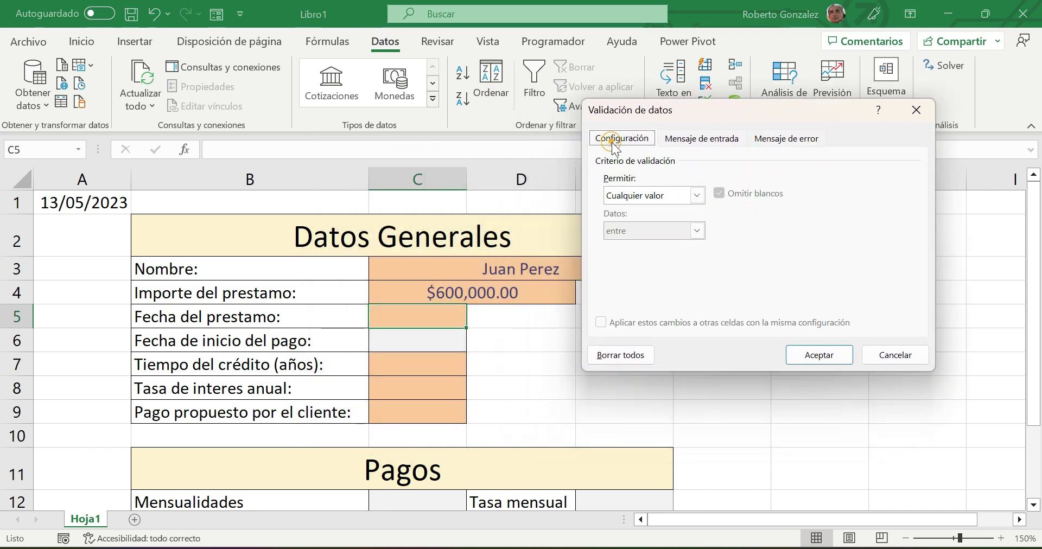
{"action": "left_click", "coordinate": [697, 195]}
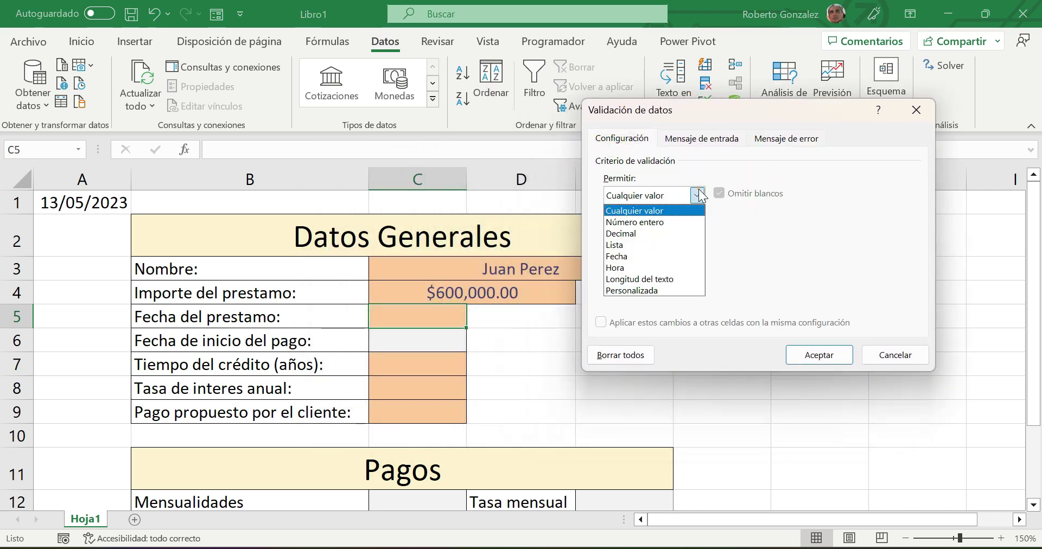
{"action": "left_click", "coordinate": [628, 255]}
{"action": "left_click", "coordinate": [697, 229]}
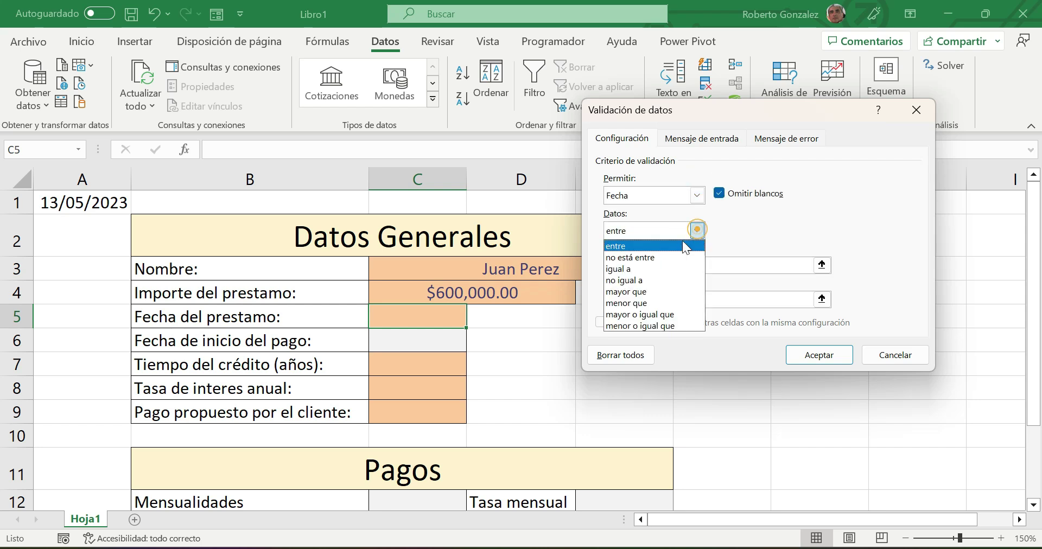
{"action": "left_click", "coordinate": [634, 292]}
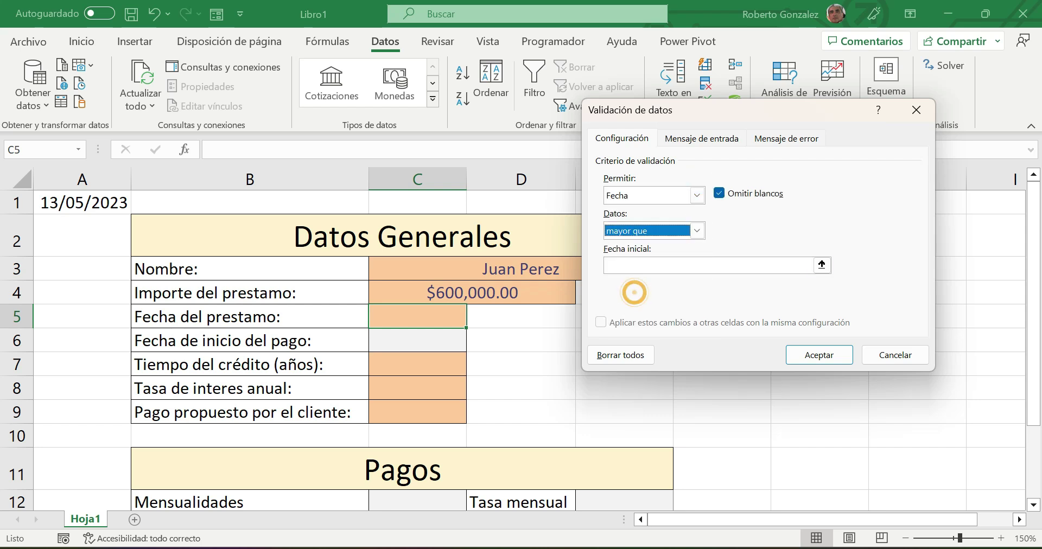
{"action": "left_click", "coordinate": [636, 266]}
{"action": "left_click", "coordinate": [105, 205]}
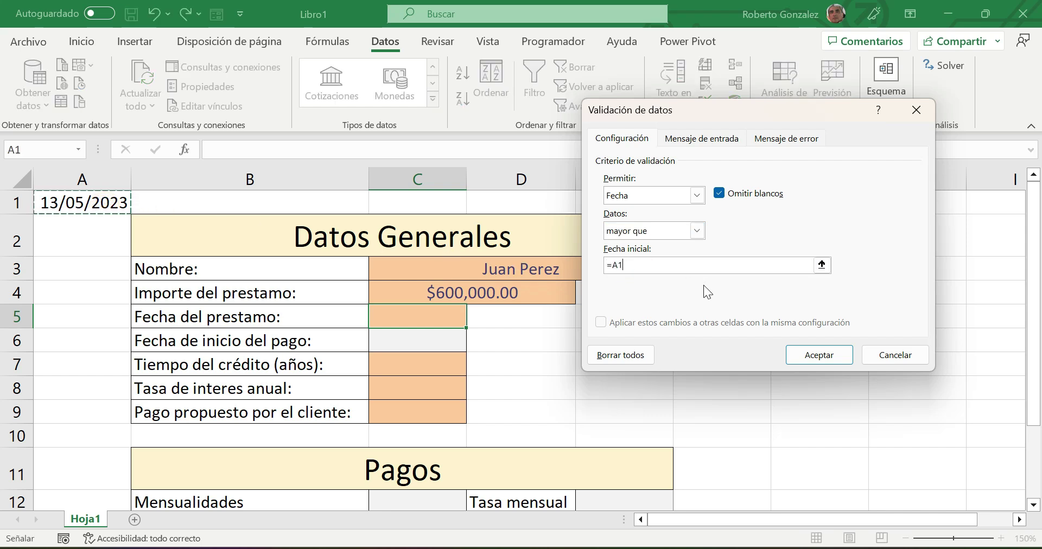
{"action": "left_click", "coordinate": [692, 135]}
{"action": "left_click", "coordinate": [711, 218]}
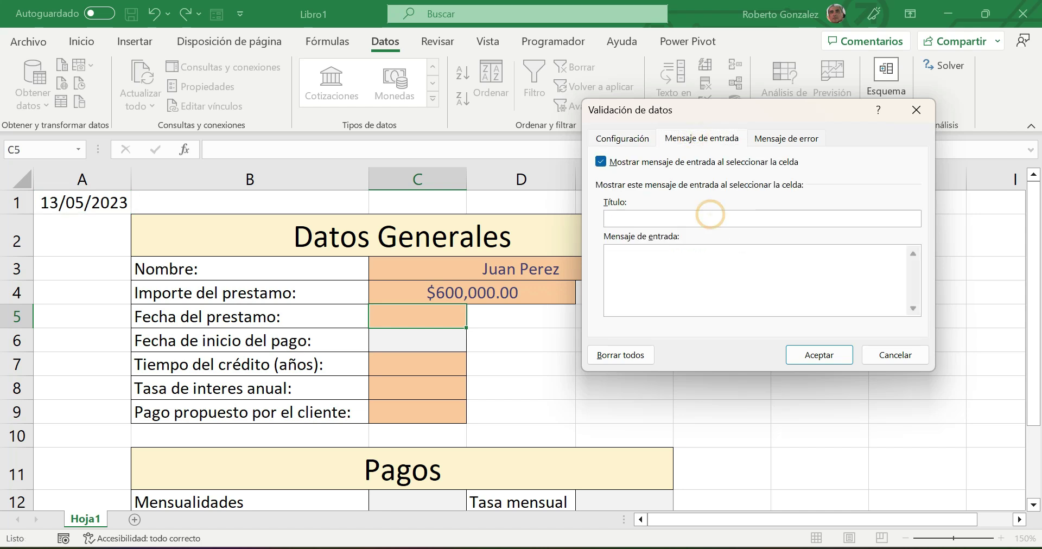
- Give C5 the input message 'Fecha de aplicación del prestamo' reading 'Fecha posterior al dia de hoy'
{"action": "type", "text": "Fecha de aplicación del prestamo"}
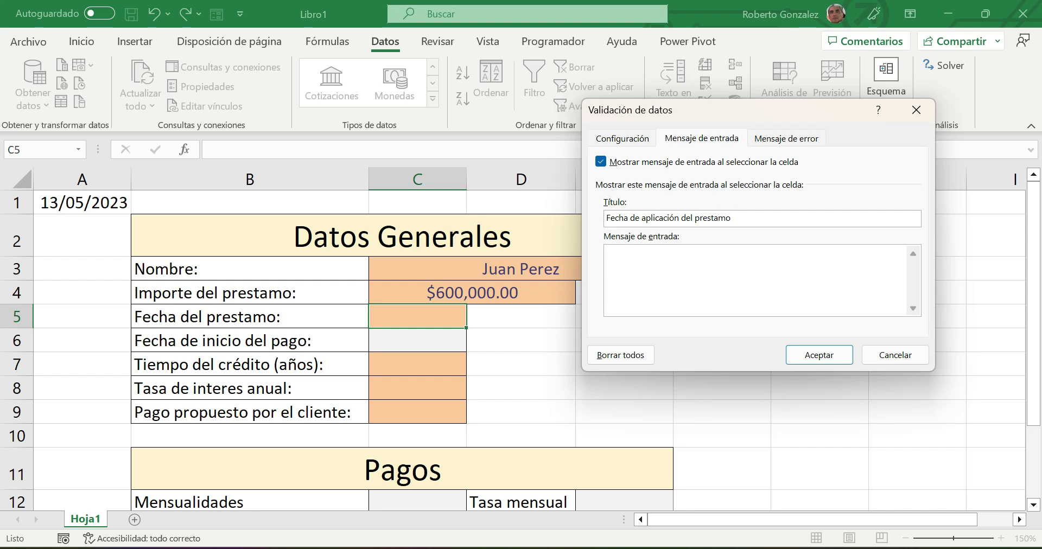
{"action": "left_click", "coordinate": [646, 141]}
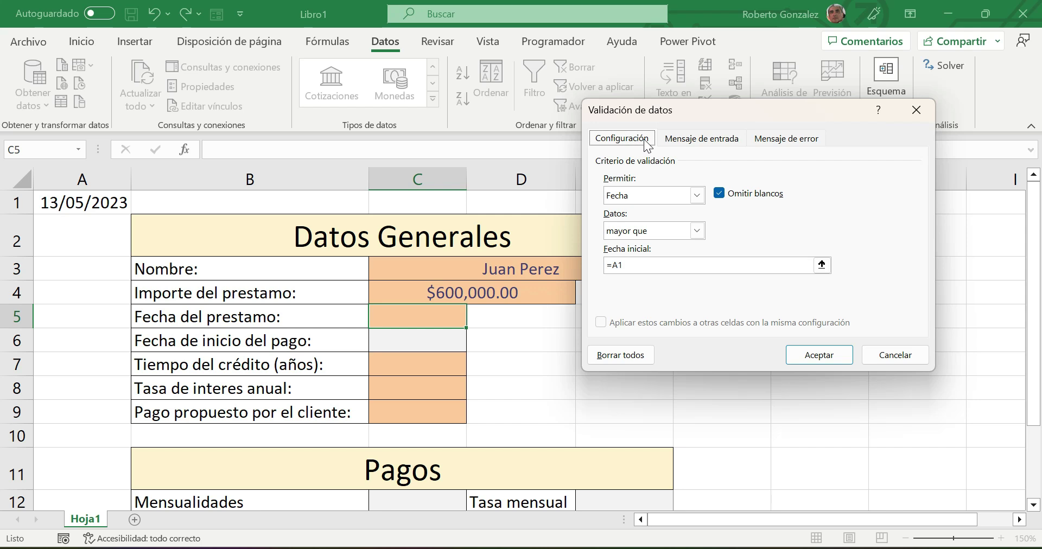
{"action": "left_click", "coordinate": [698, 132]}
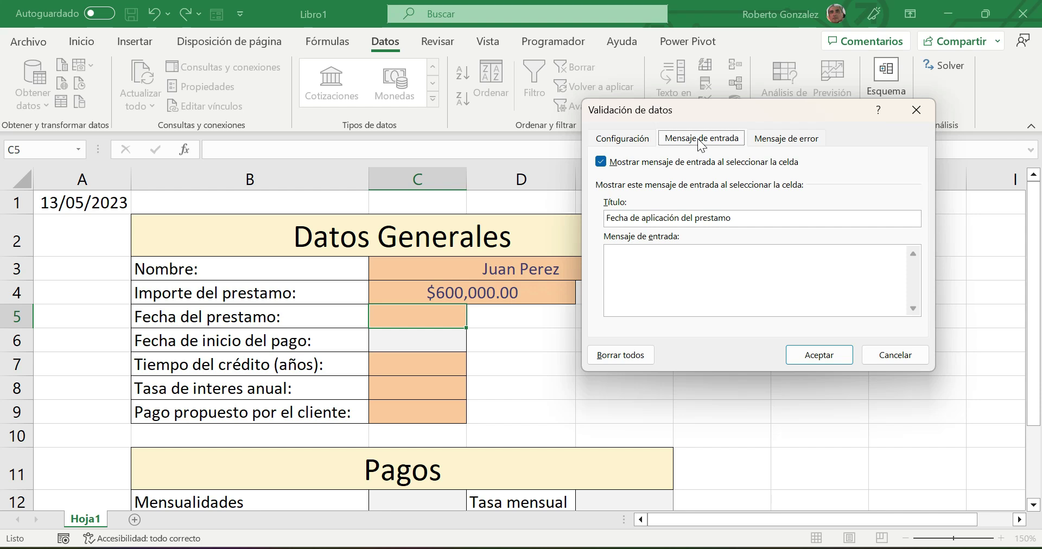
{"action": "left_click", "coordinate": [681, 263]}
{"action": "type", "text": "Fecha posterior"}
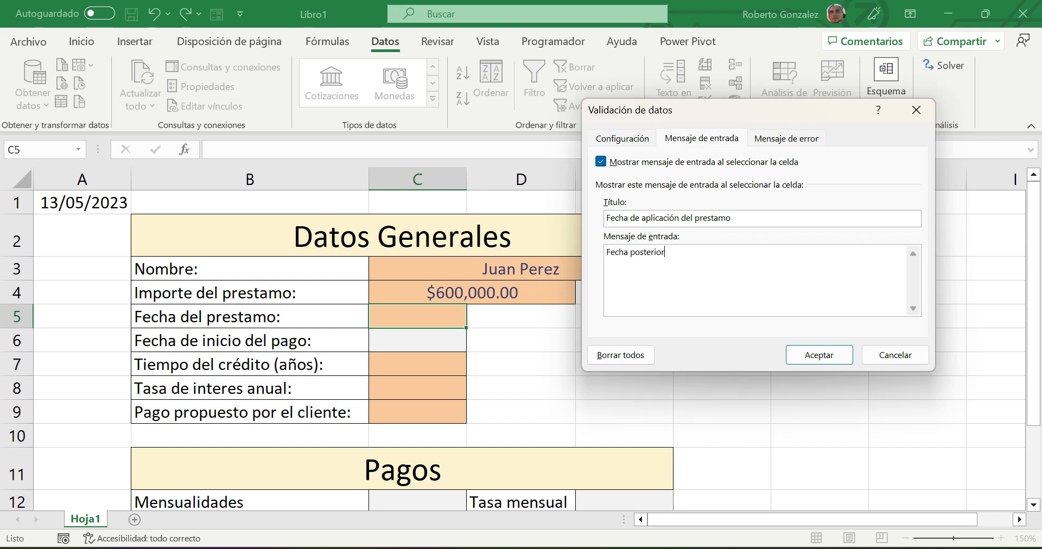
{"action": "type", "text": " al dia de hoy"}
{"action": "left_click", "coordinate": [784, 139]}
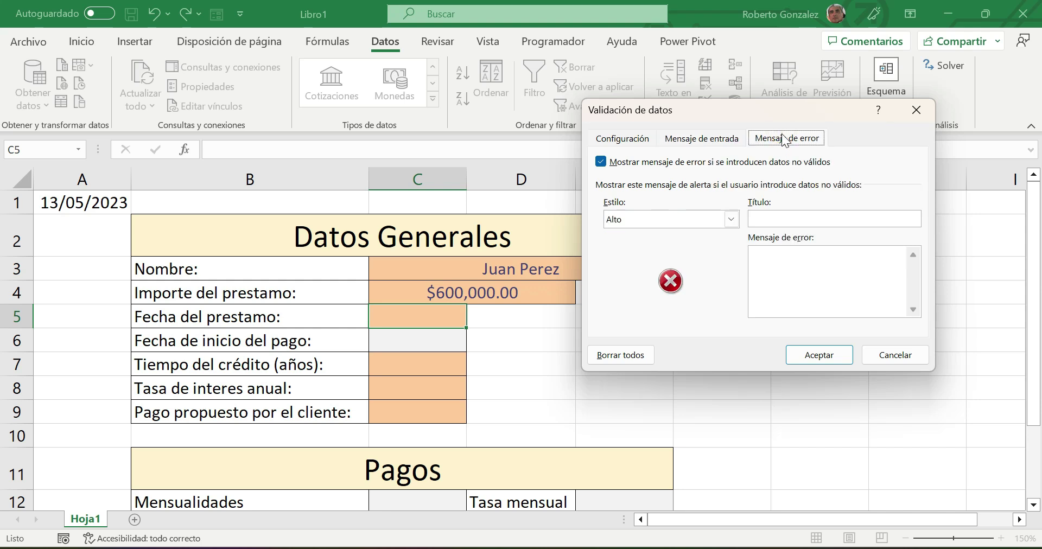
- Set a Warning-style error alert titled 'Adevertencia': 'Se requiere autorización del supervisor'
{"action": "left_click", "coordinate": [731, 220]}
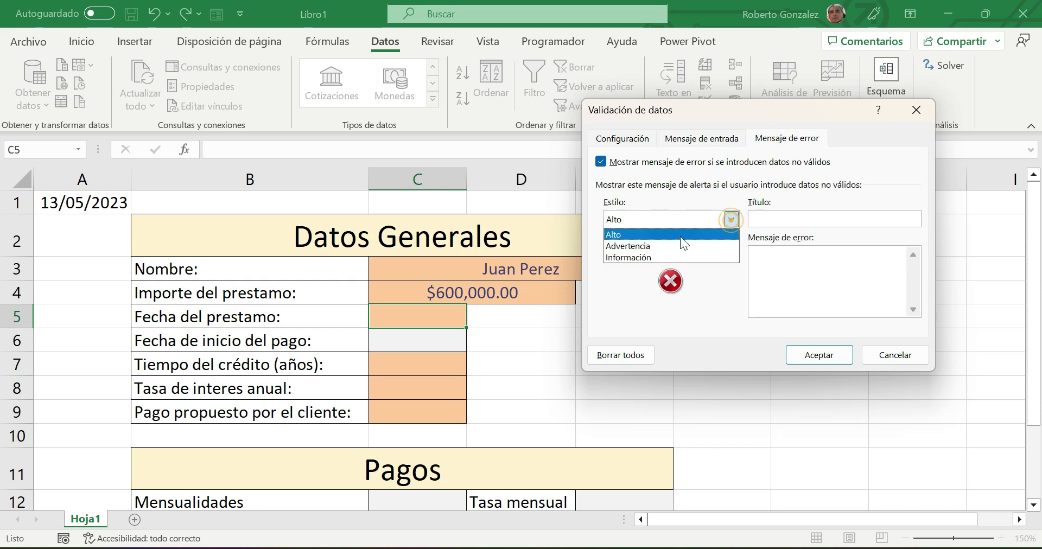
{"action": "left_click", "coordinate": [661, 243]}
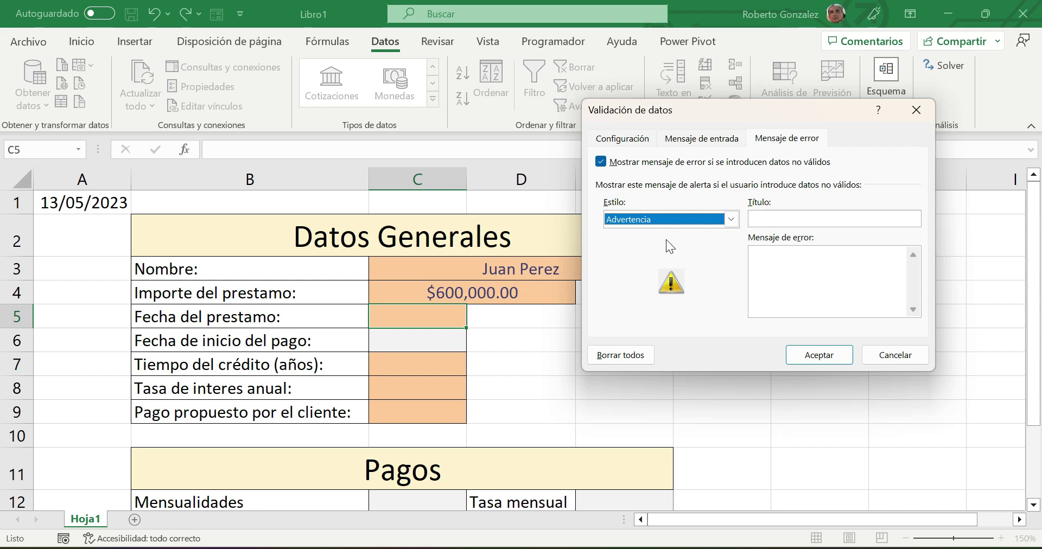
{"action": "left_click", "coordinate": [756, 218]}
{"action": "type", "text": "Adevertencia"}
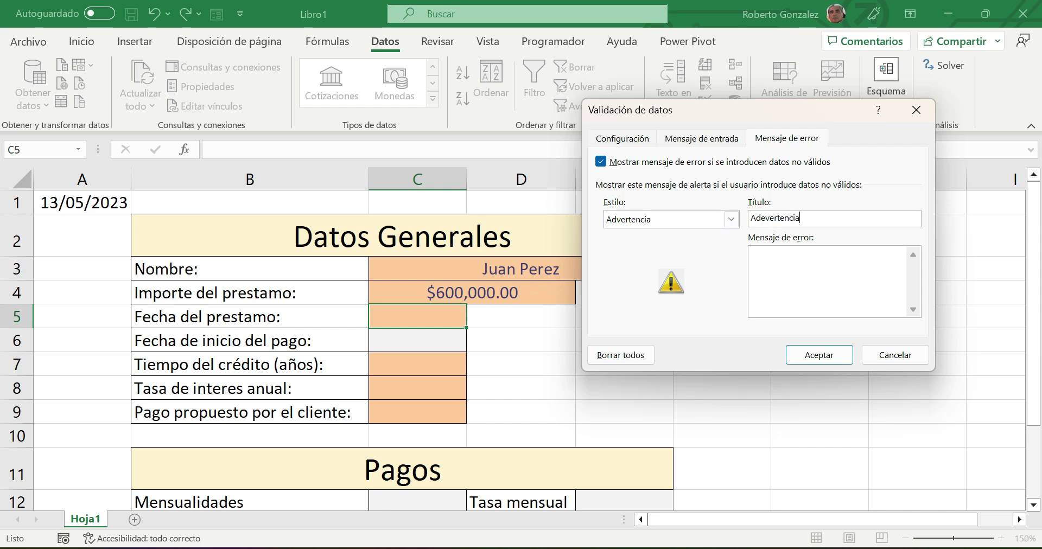
{"action": "left_click", "coordinate": [770, 271]}
{"action": "type", "text": "Se requiere autorización del supervisor"}
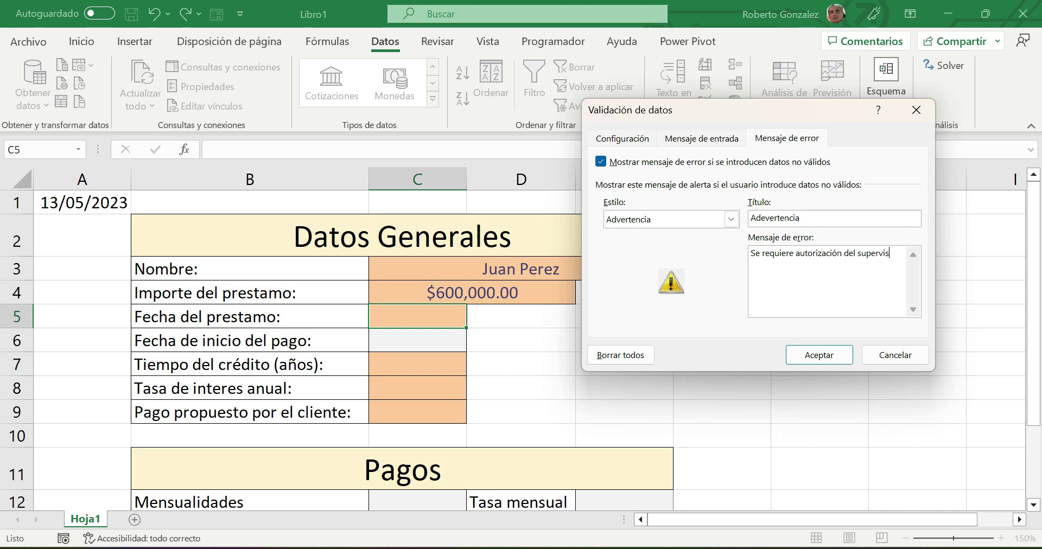
- Apply C5's validation and begin entering the test date 20/5
{"action": "left_click", "coordinate": [819, 356]}
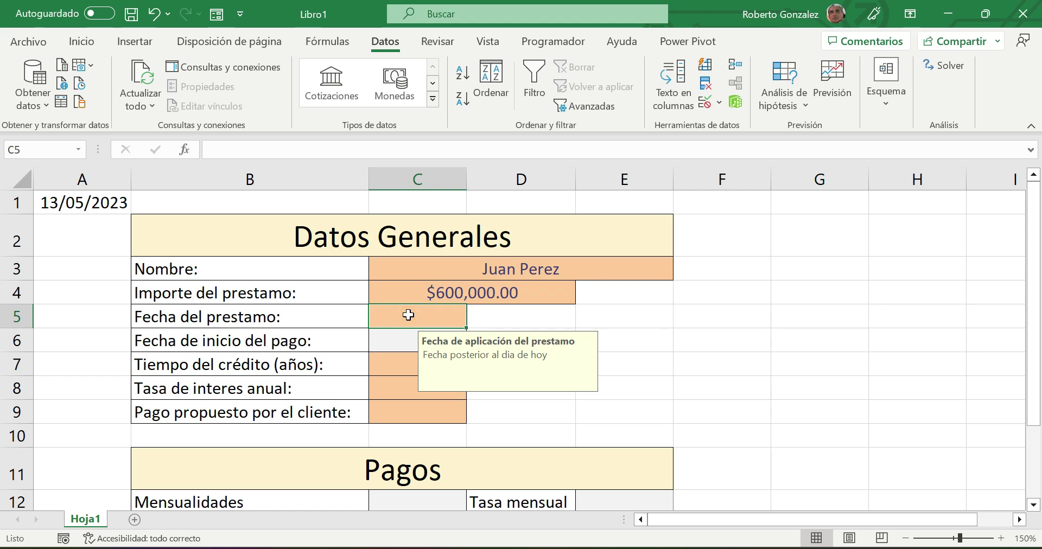
{"action": "type", "text": "2"}
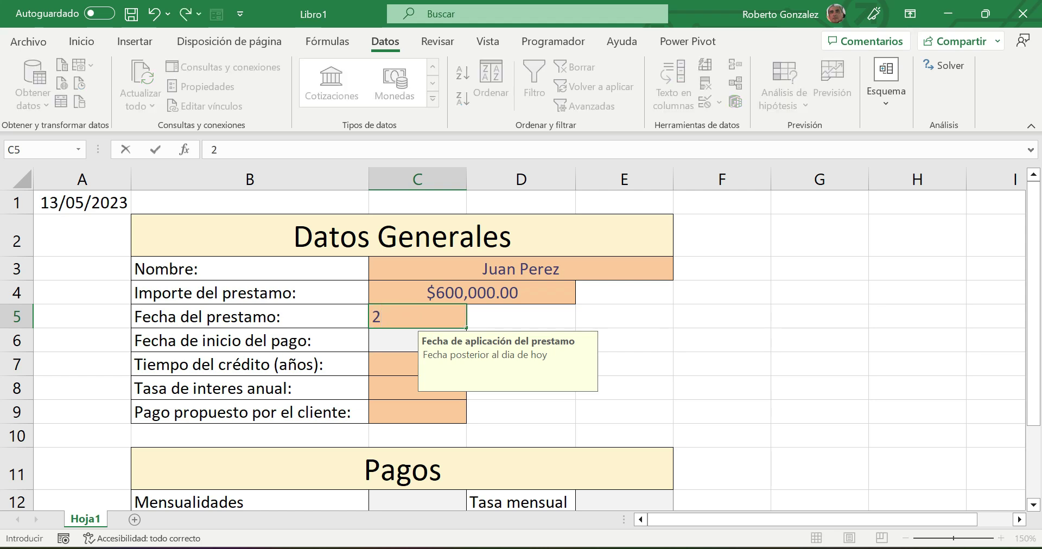
{"action": "type", "text": "0/5"}
- Commit 20/5 in C5 and format it as Fecha corta, showing 20/05/2023
{"action": "key", "text": "Return"}
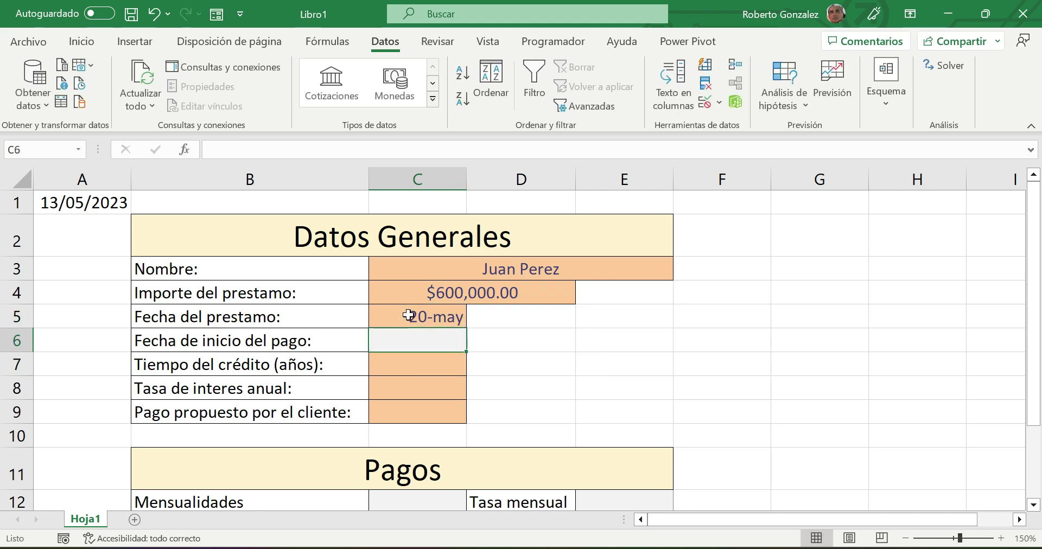
{"action": "left_click", "coordinate": [408, 315]}
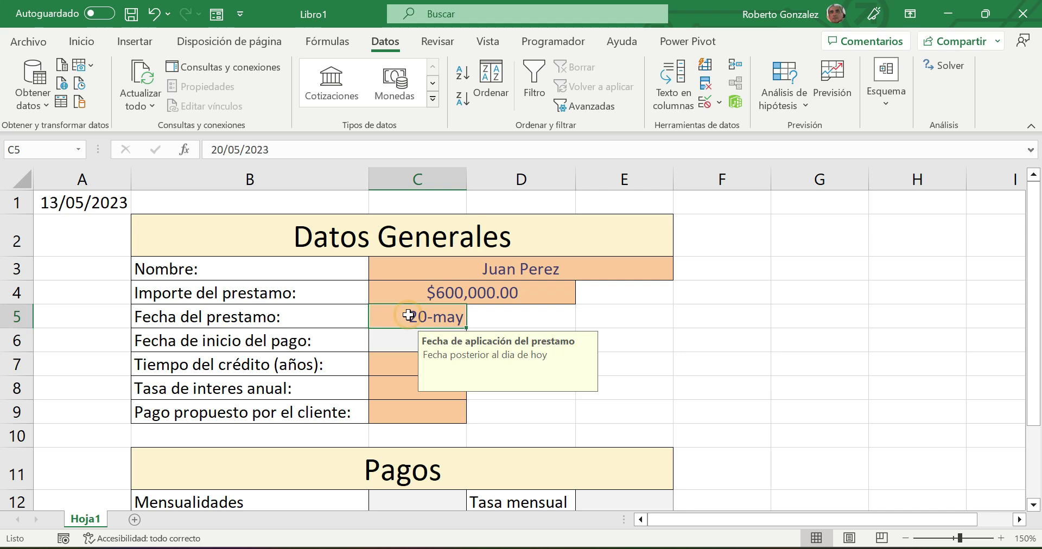
{"action": "left_click", "coordinate": [84, 41]}
{"action": "left_click", "coordinate": [505, 74]}
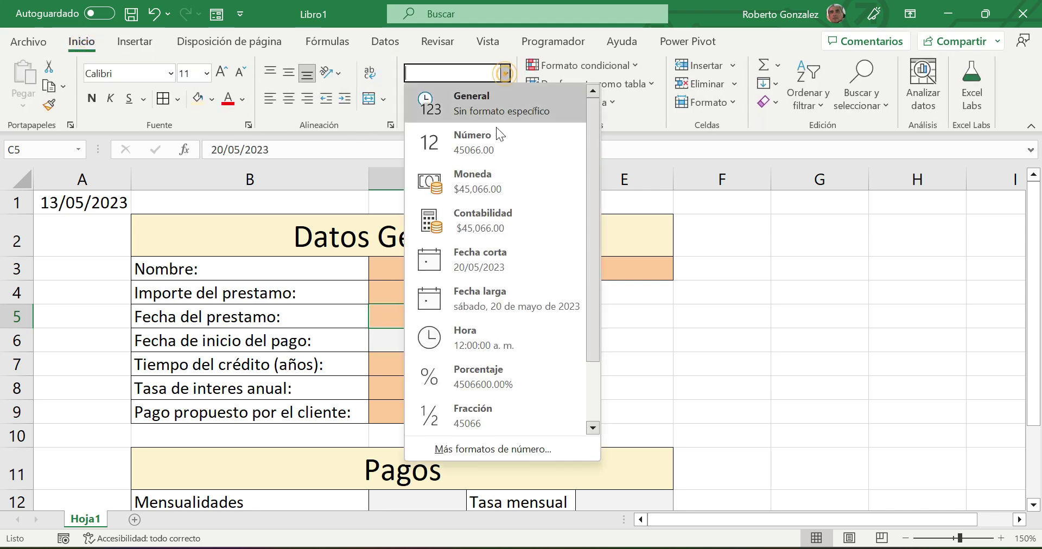
{"action": "left_click", "coordinate": [483, 256]}
{"action": "left_click", "coordinate": [739, 326]}
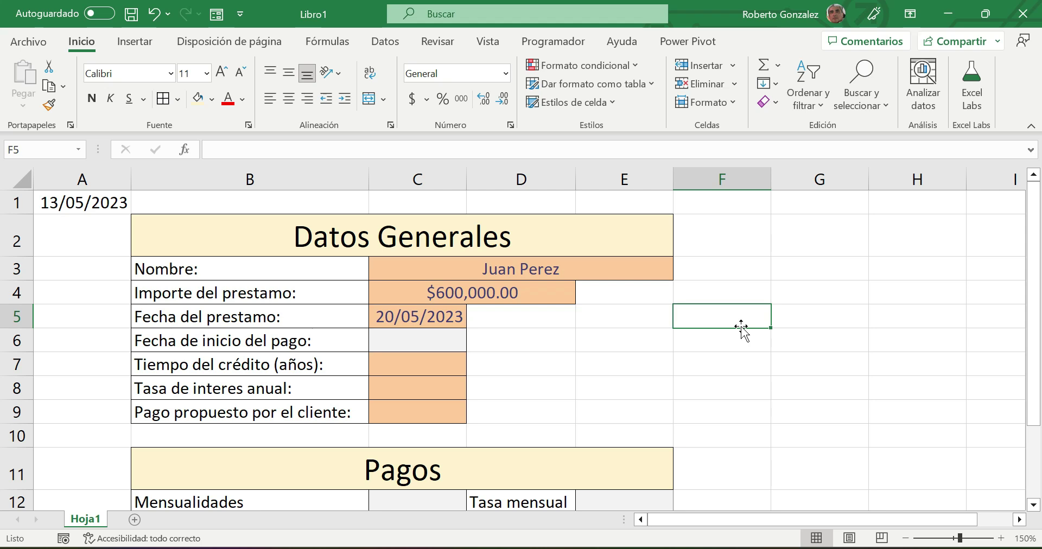
- Enter =FECHA.MES(C5,1) in C6 for the payment start date
{"action": "type", "text": "="}
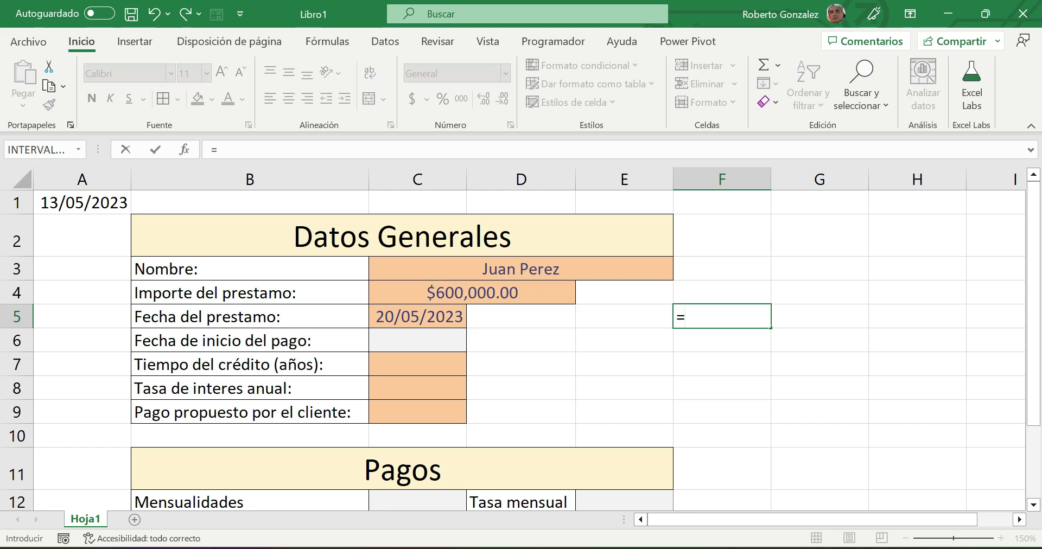
{"action": "key", "text": "Escape"}
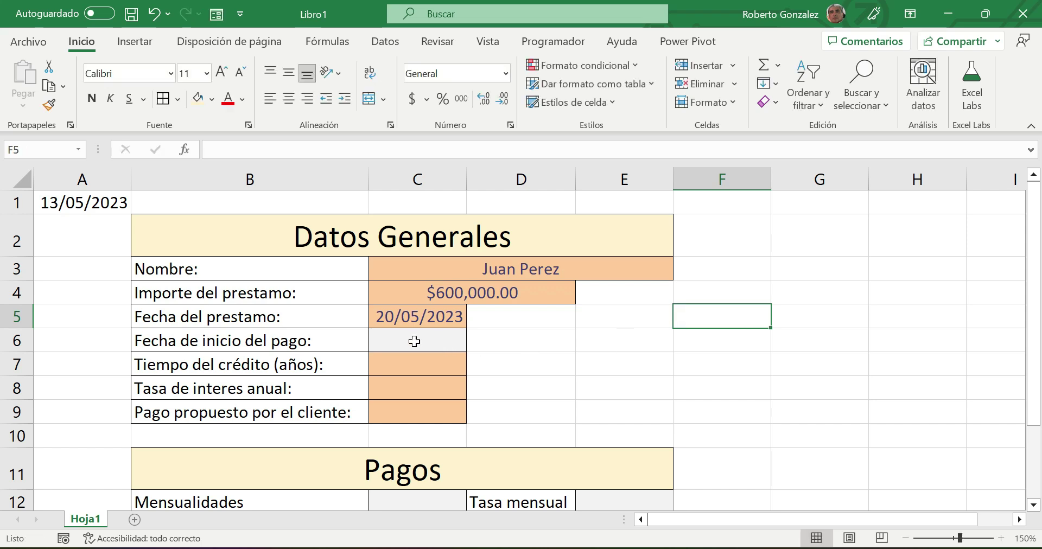
{"action": "left_click", "coordinate": [412, 340]}
{"action": "type", "text": "=fec"}
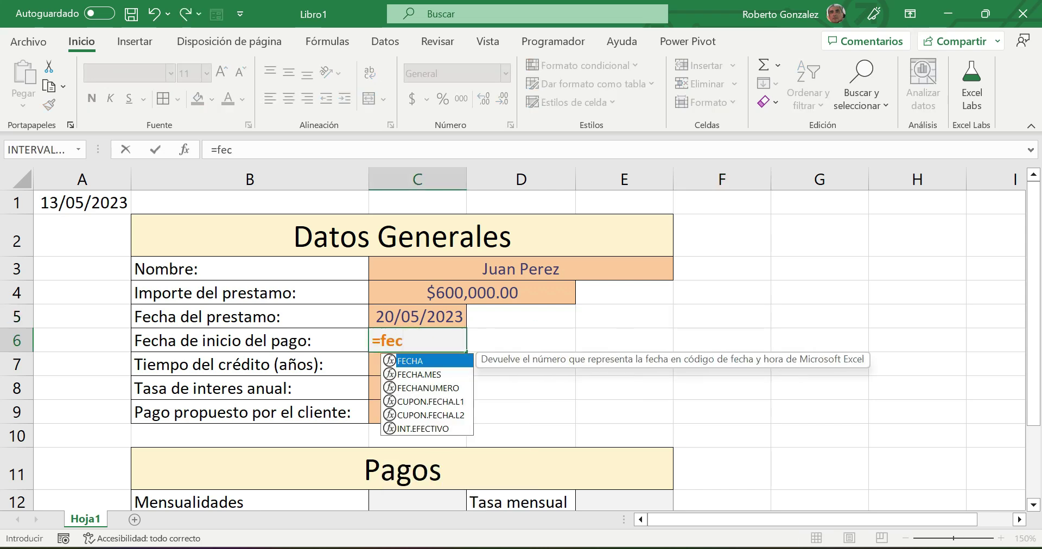
{"action": "type", "text": "ha.me"}
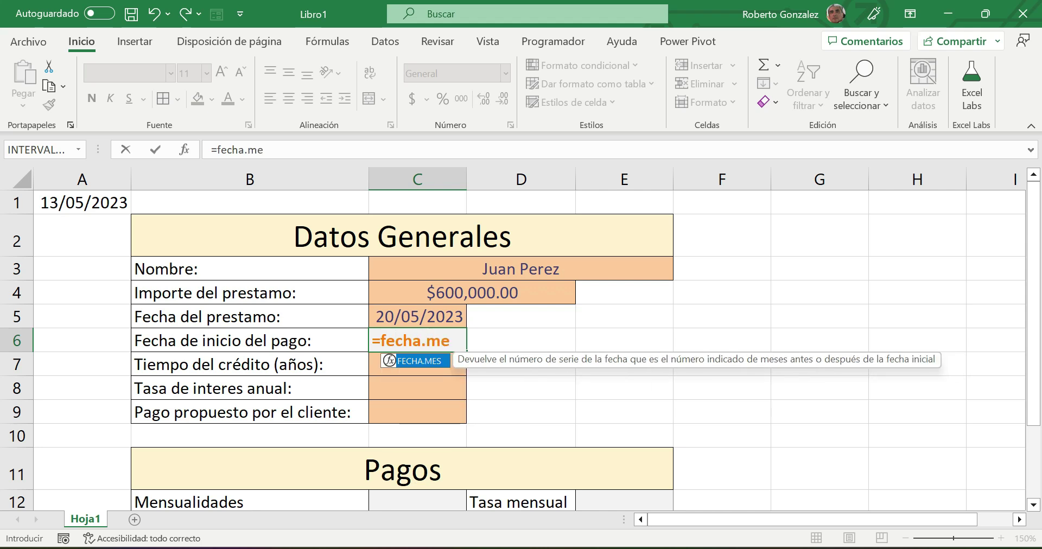
{"action": "type", "text": "s("}
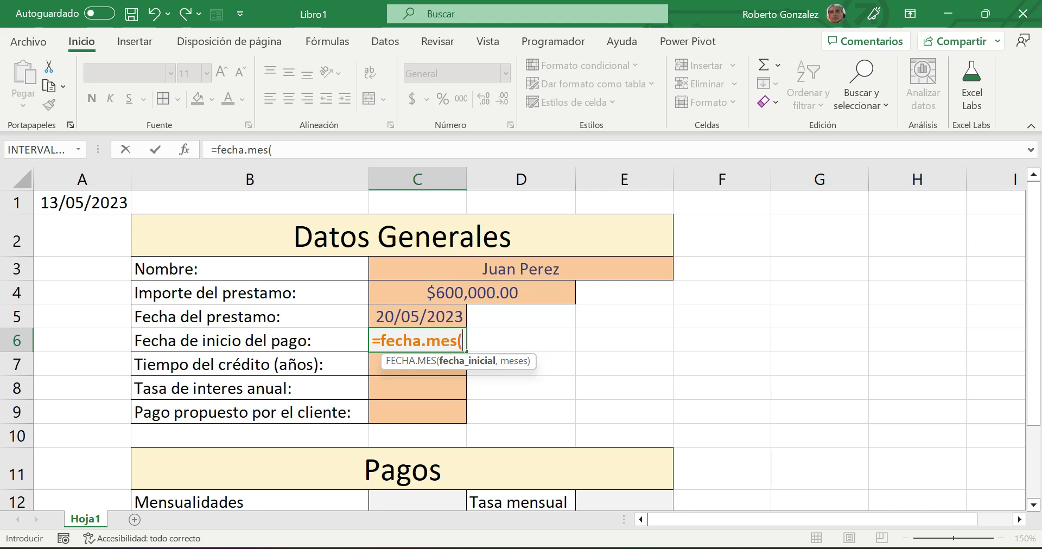
{"action": "left_click", "coordinate": [411, 317]}
{"action": "type", "text": ","}
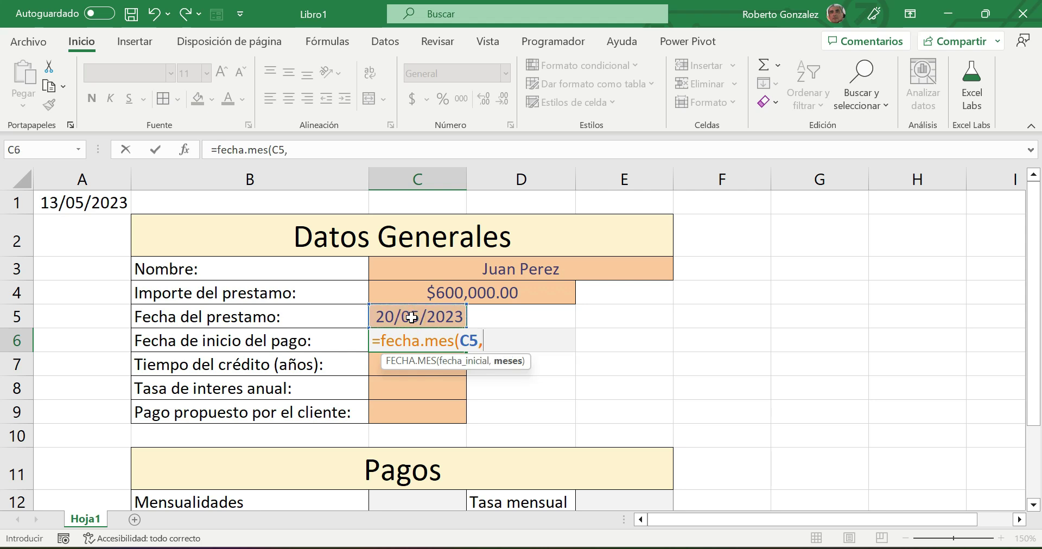
{"action": "type", "text": "1)"}
{"action": "key", "text": "Return"}
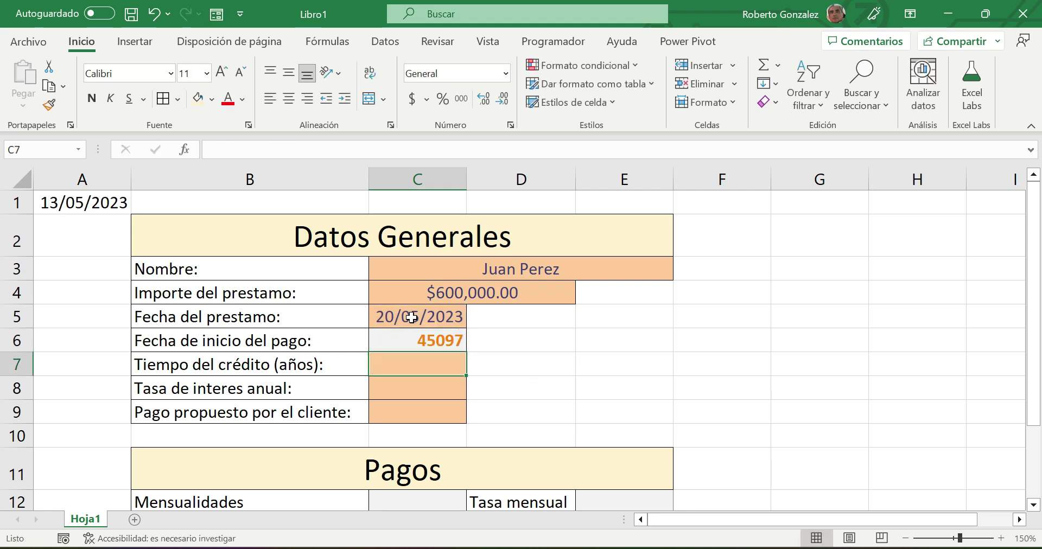
{"action": "left_click", "coordinate": [414, 340]}
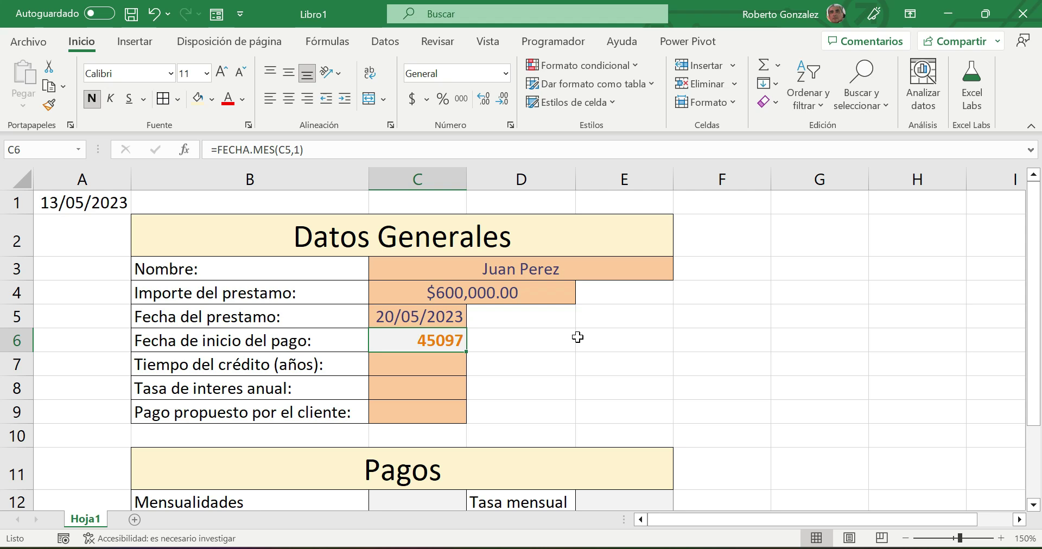
- Format C6 as Fecha corta (20/06/2023) and widen column C slightly
{"action": "left_click", "coordinate": [506, 74]}
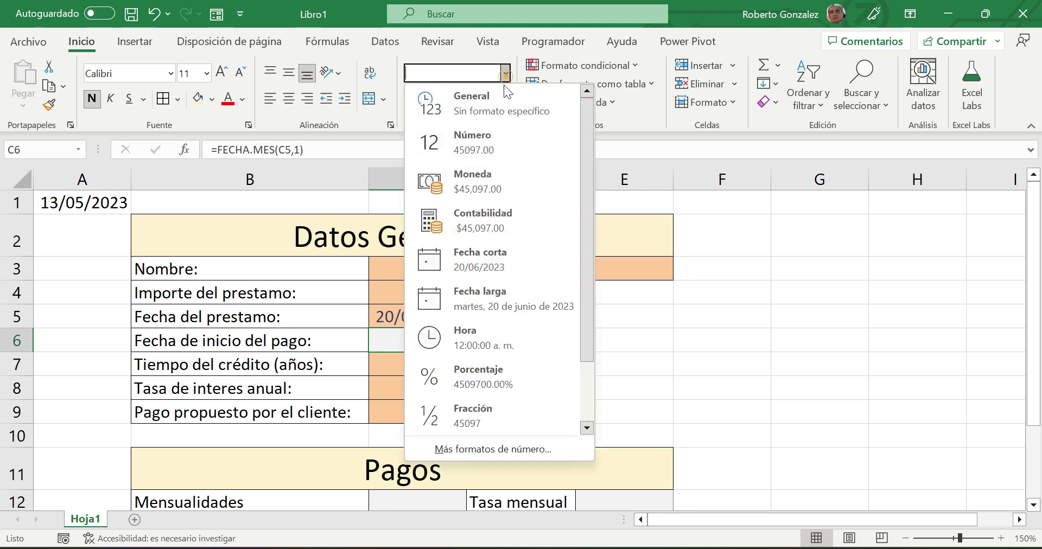
{"action": "left_click", "coordinate": [462, 263]}
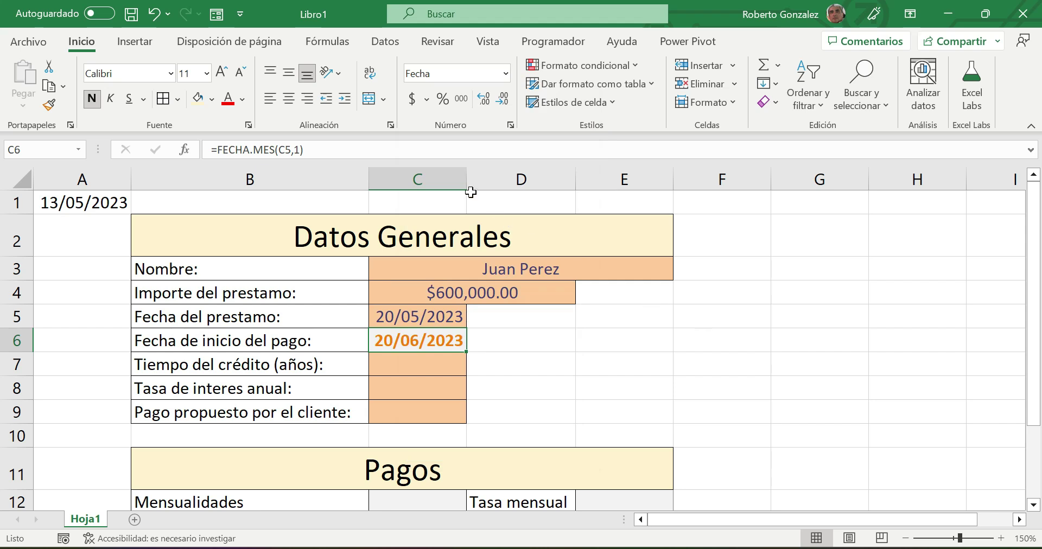
{"action": "left_click_drag", "start_coordinate": [466, 179], "coordinate": [470, 179]}
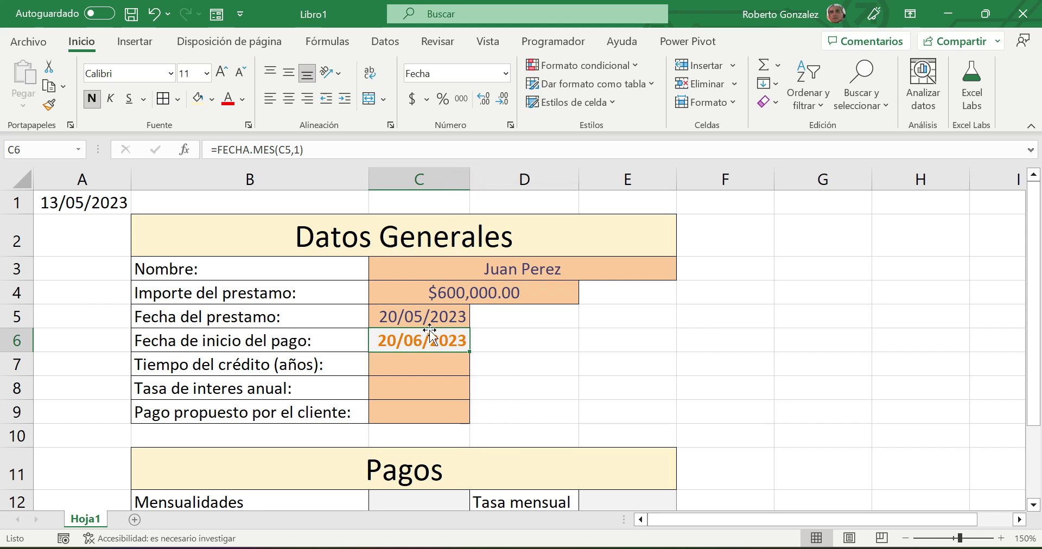
{"action": "left_click", "coordinate": [424, 366]}
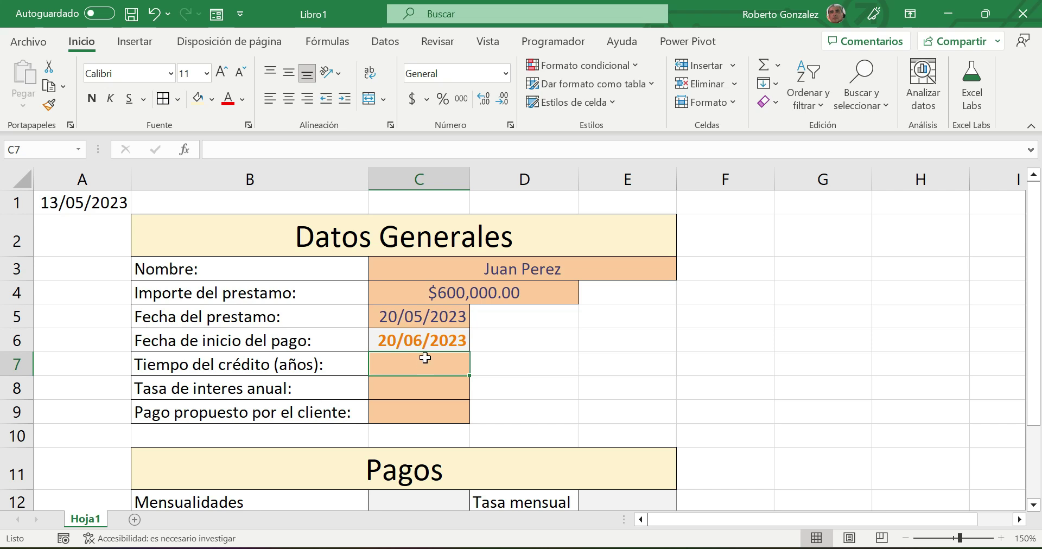
- Restrict C7 to whole numbers between 3 and 15
{"action": "left_click", "coordinate": [381, 41]}
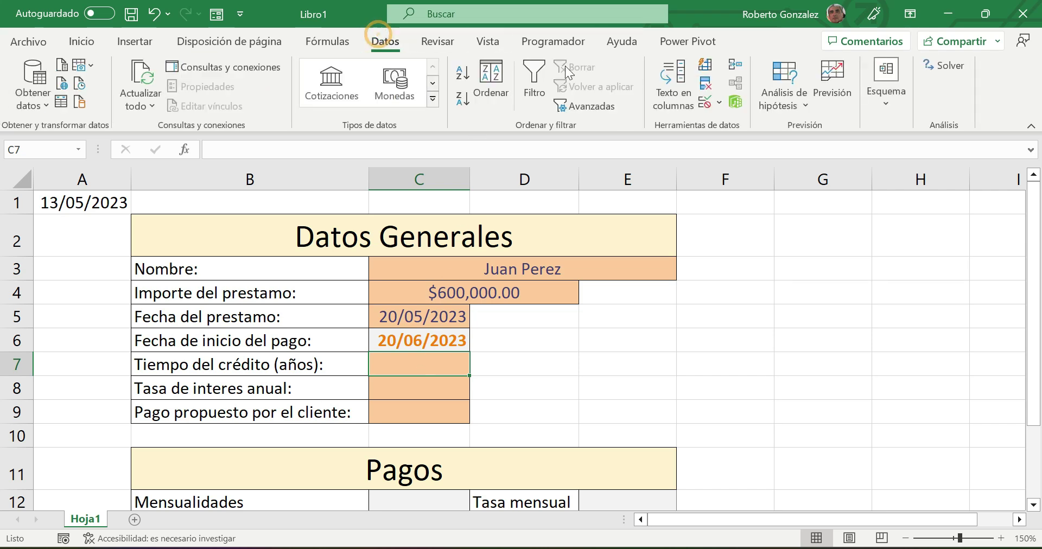
{"action": "left_click", "coordinate": [703, 100]}
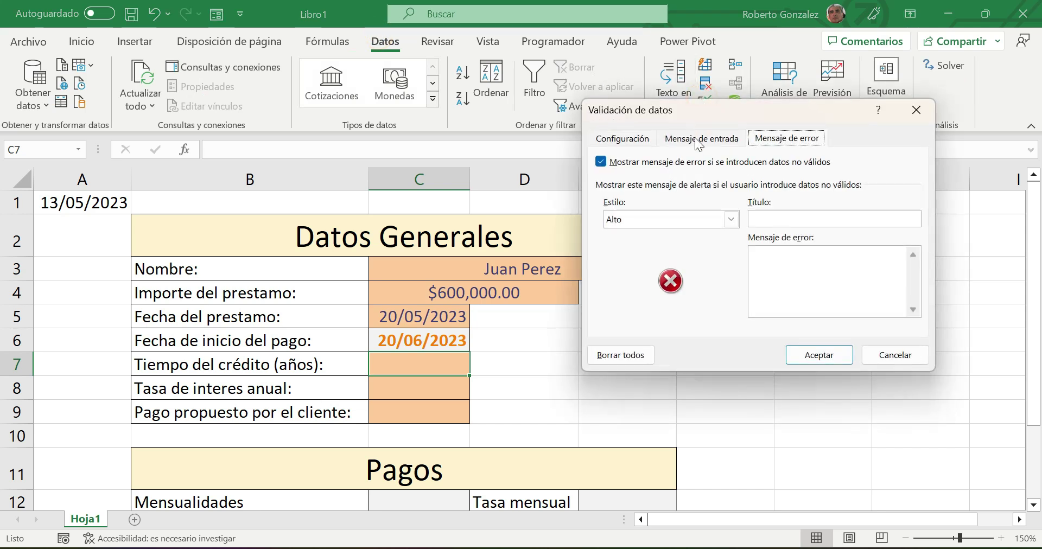
{"action": "left_click", "coordinate": [633, 138]}
{"action": "left_click", "coordinate": [697, 196]}
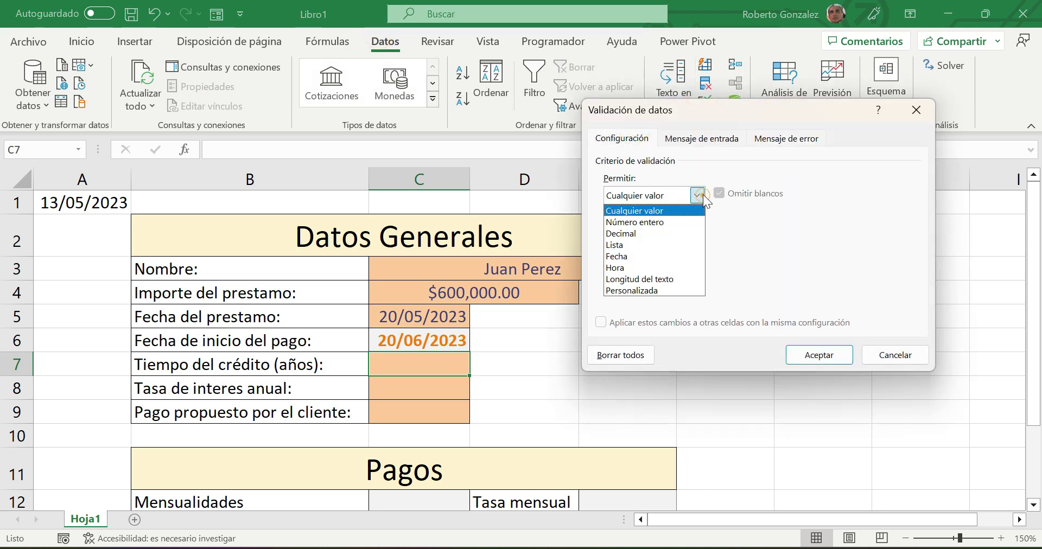
{"action": "left_click", "coordinate": [658, 220]}
{"action": "left_click", "coordinate": [614, 266]}
{"action": "type", "text": "3"}
{"action": "left_click", "coordinate": [617, 299]}
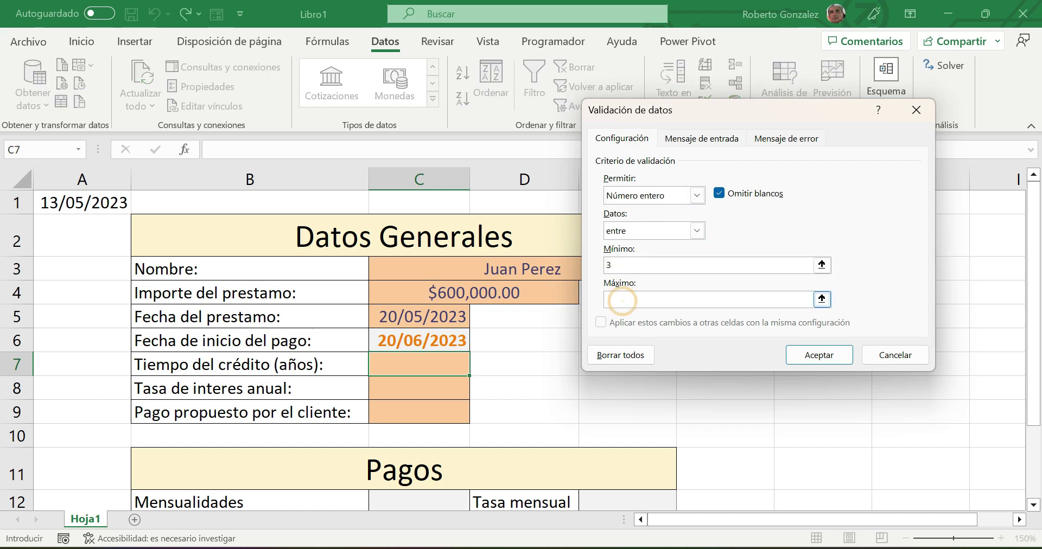
{"action": "type", "text": "15"}
- Add the input message 'Tiempo del crédito' reading 'Debe de ser entre 3 y 15 años'
{"action": "left_click", "coordinate": [700, 138]}
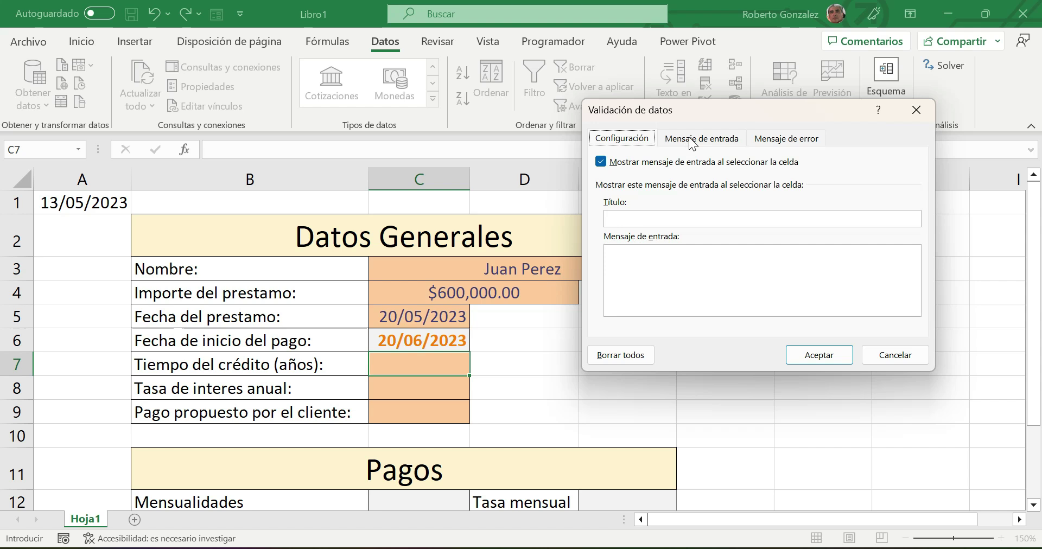
{"action": "left_click", "coordinate": [652, 222]}
{"action": "type", "text": "Tiempo del cré"}
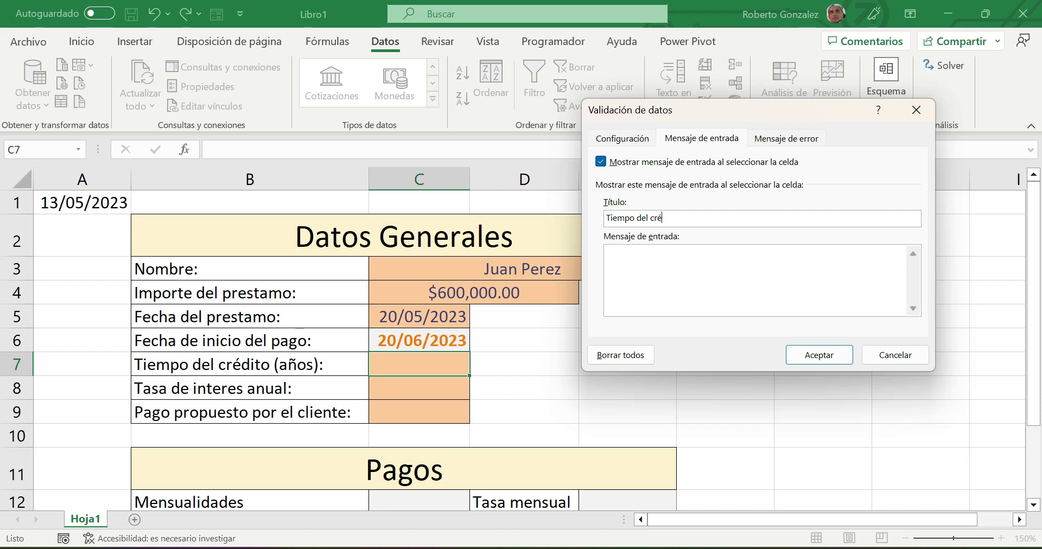
{"action": "type", "text": "dito"}
{"action": "left_click", "coordinate": [655, 269]}
{"action": "type", "text": "Debe de se"}
{"action": "type", "text": "r de"}
{"action": "key", "text": "BackSpace"}
{"action": "key", "text": "BackSpace"}
{"action": "key", "text": "BackSpace"}
{"action": "type", "text": "enrrte"}
{"action": "key", "text": "BackSpace"}
{"action": "key", "text": "BackSpace"}
{"action": "key", "text": "BackSpace"}
{"action": "type", "text": "tr"}
{"action": "key", "text": "BackSpace"}
{"action": "key", "text": "BackSpace"}
{"action": "key", "text": "BackSpace"}
{"action": "key", "text": "BackSpace"}
{"action": "type", "text": "ntre 3 y 15 años."}
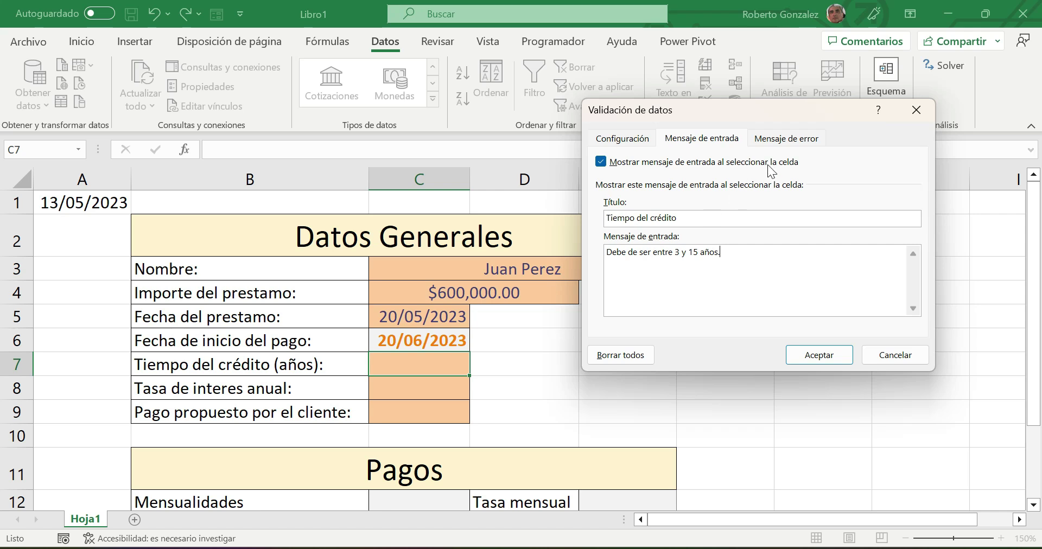
- Set the error alert title 'Error' with message 'Tiempo incorrecto', then review the settings
{"action": "left_click", "coordinate": [785, 140]}
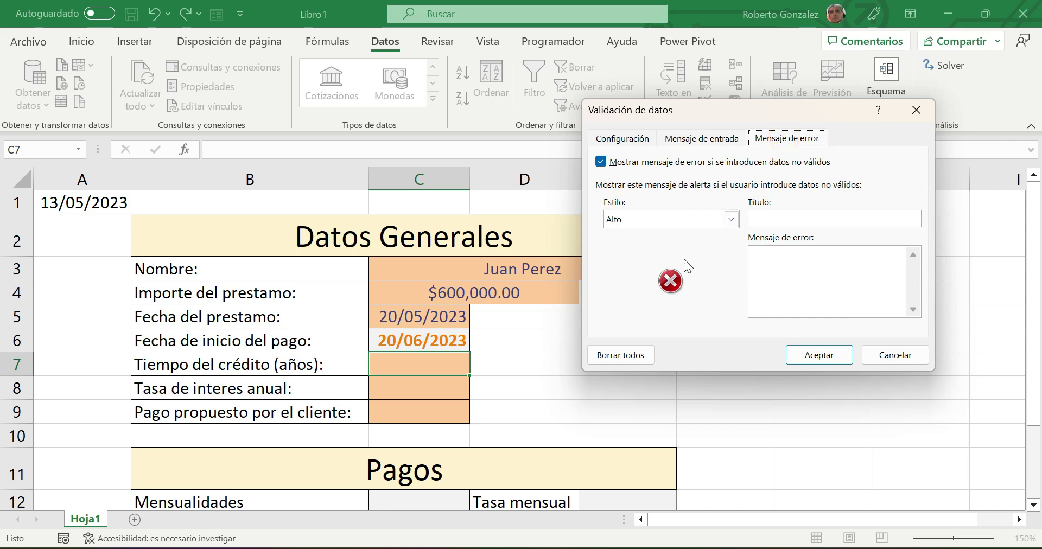
{"action": "left_click", "coordinate": [771, 217]}
{"action": "type", "text": "Error"}
{"action": "left_click", "coordinate": [766, 262]}
{"action": "type", "text": "Tiempo incorrecto"}
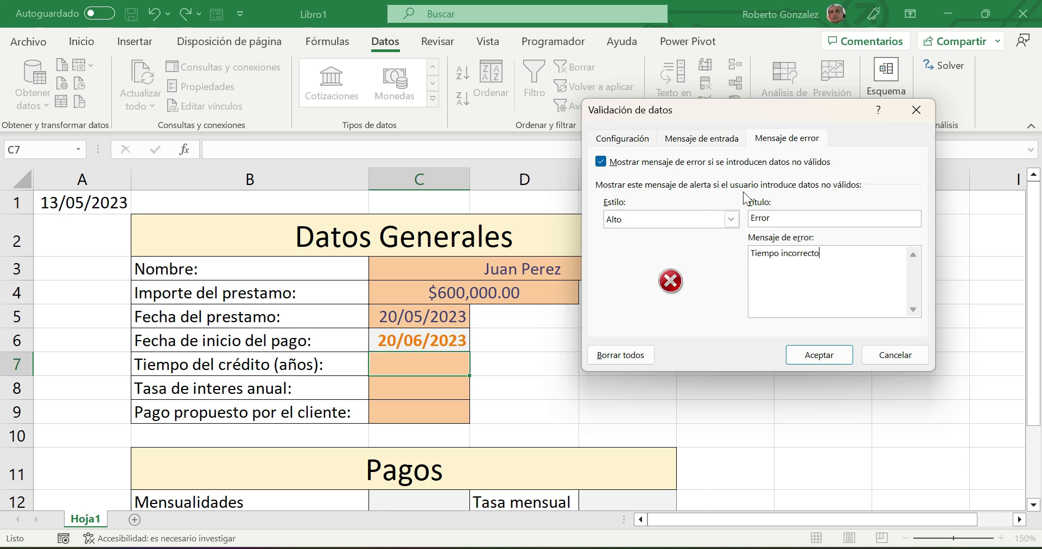
{"action": "left_click", "coordinate": [705, 140]}
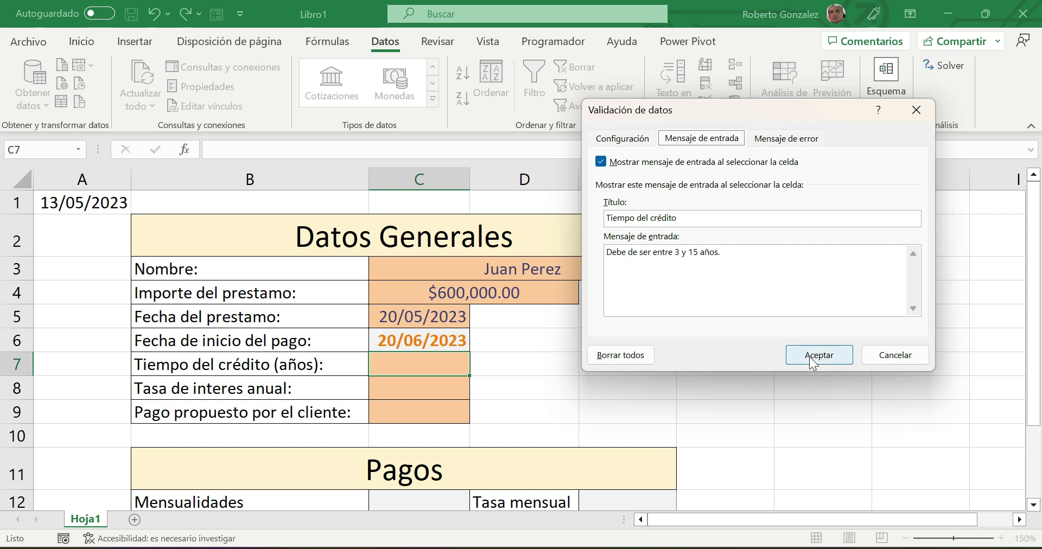
{"action": "left_click", "coordinate": [631, 143]}
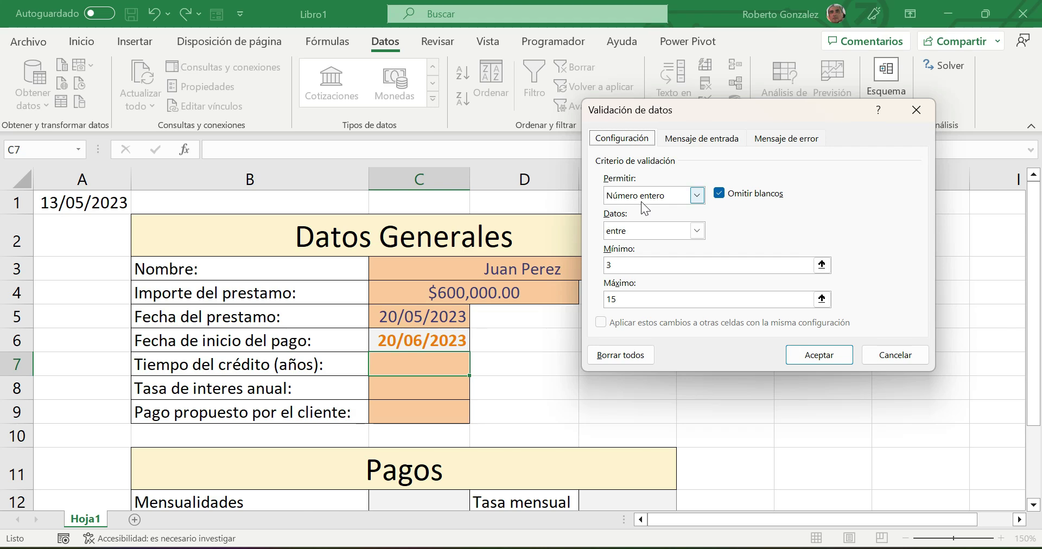
- Apply C7's validation, then inspect C6's formula without changing it
{"action": "left_click", "coordinate": [841, 354]}
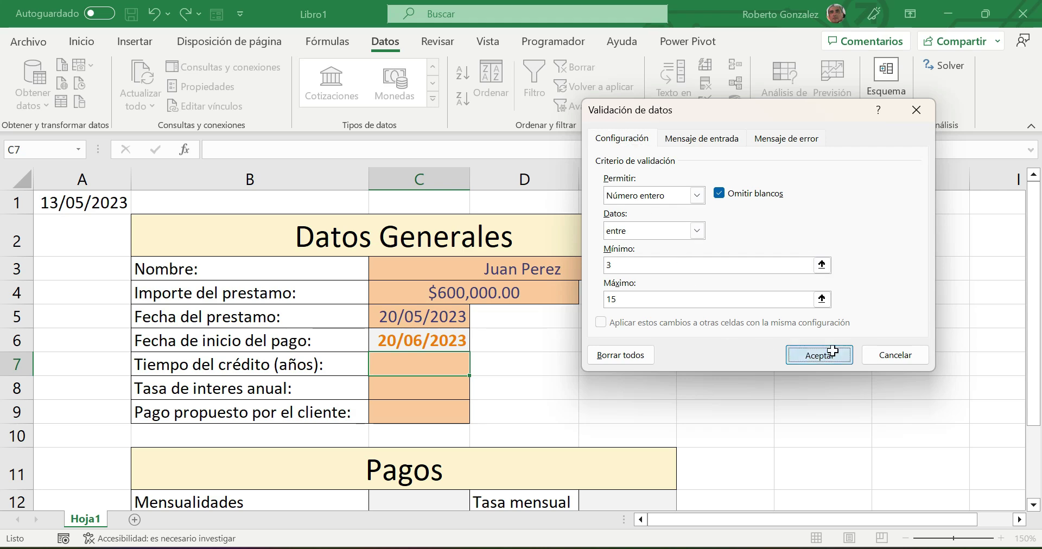
{"action": "double_click", "coordinate": [409, 339]}
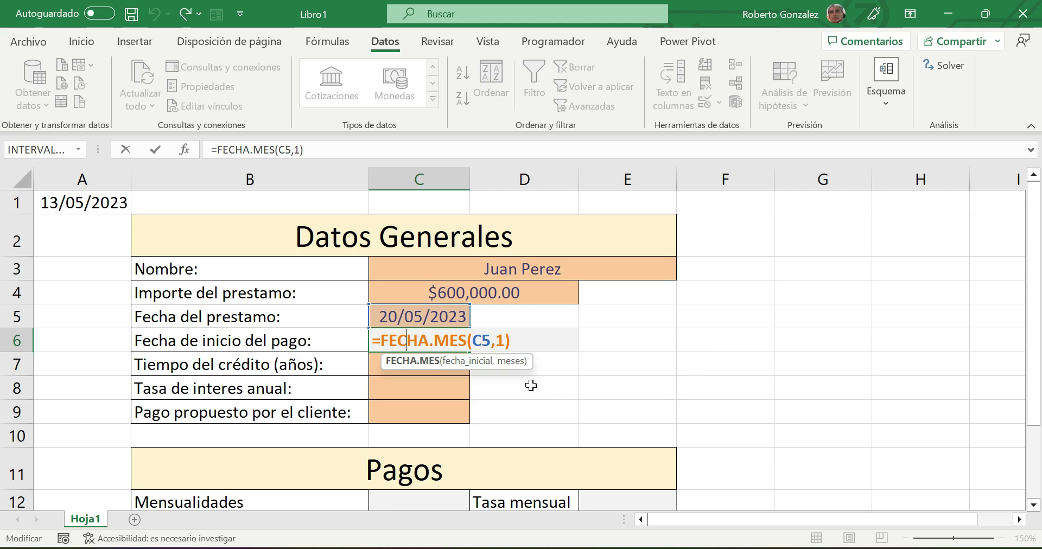
{"action": "left_click", "coordinate": [400, 398]}
- Test C7 with 13.5, see it rejected, then enter 13 as the credit term
{"action": "left_click", "coordinate": [405, 365]}
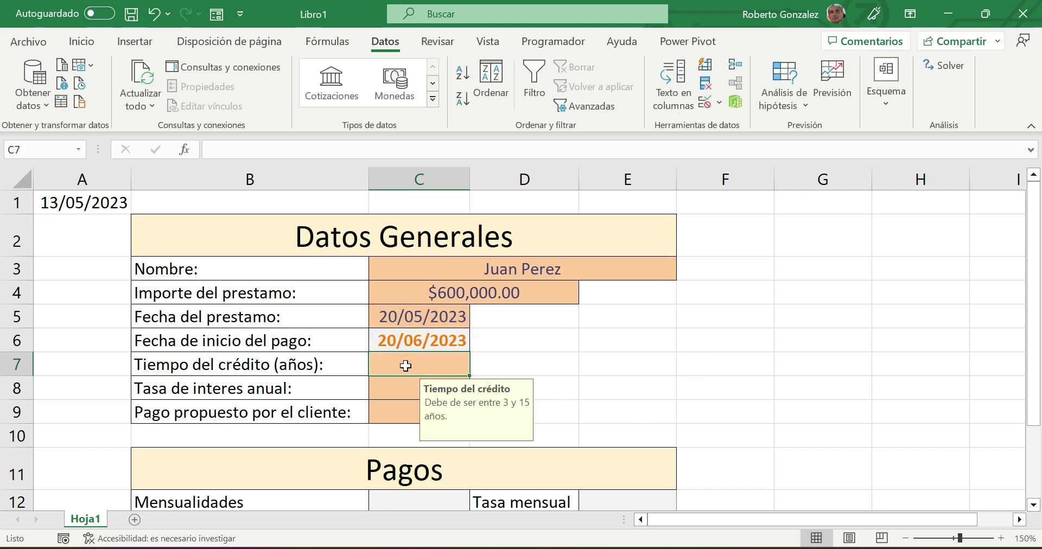
{"action": "type", "text": "13.5"}
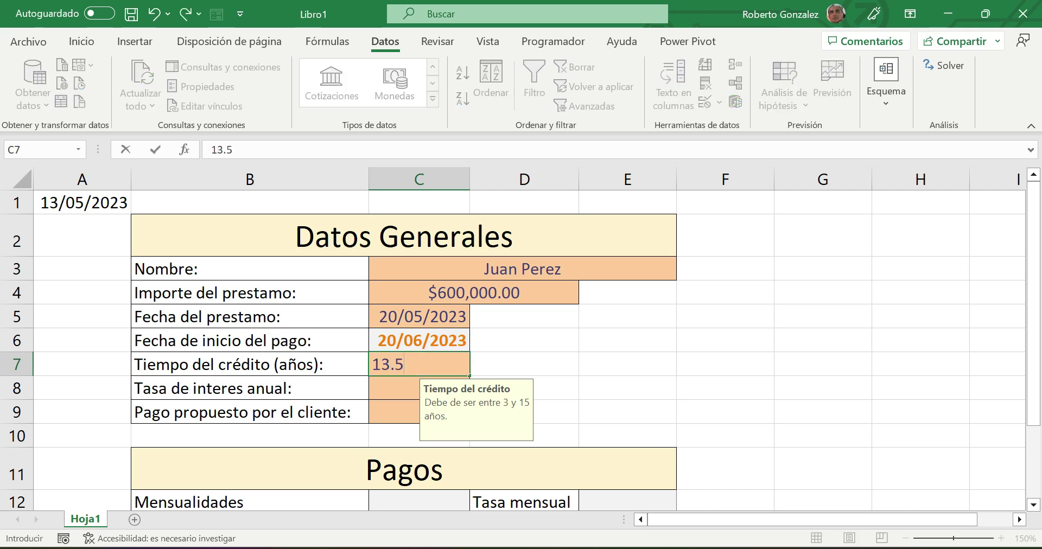
{"action": "key", "text": "Return"}
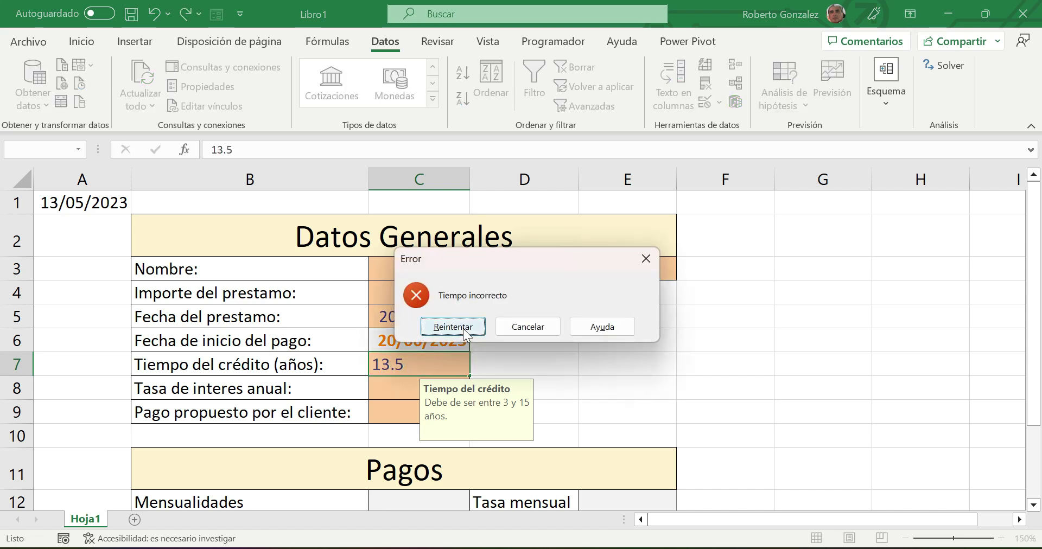
{"action": "left_click", "coordinate": [463, 328]}
{"action": "type", "text": "13"}
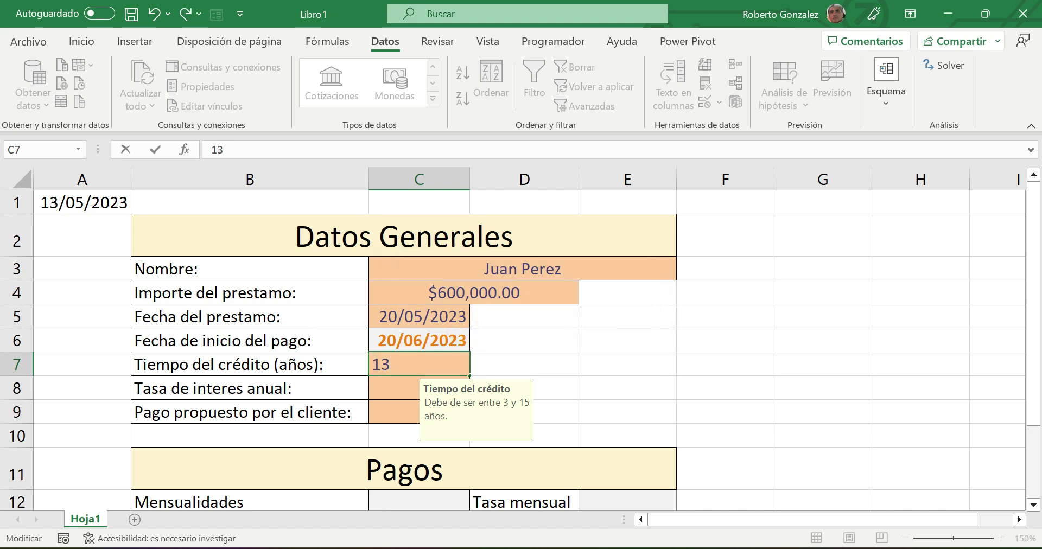
{"action": "key", "text": "Return"}
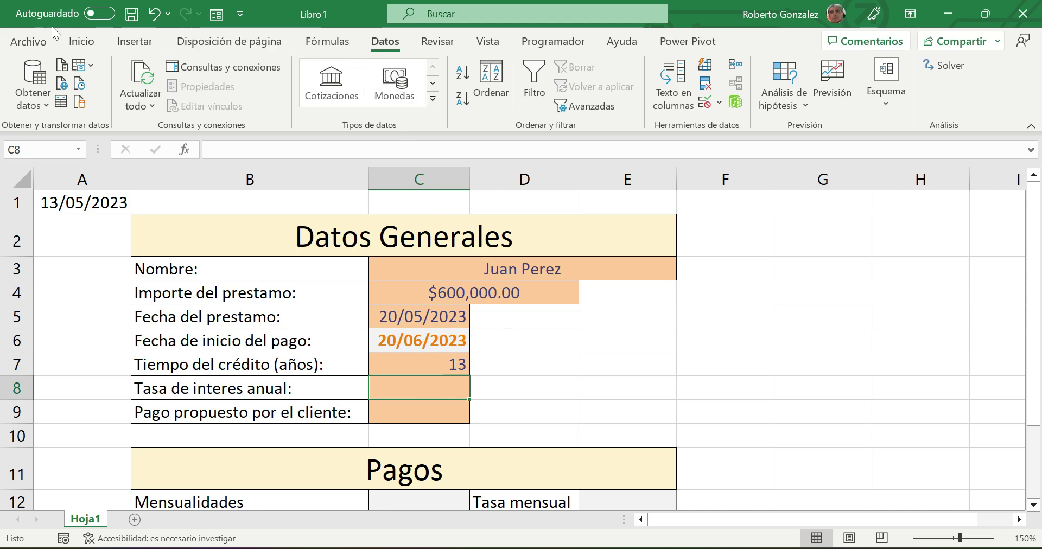
- Format interest-rate cell C8 as Porcentaje
{"action": "left_click", "coordinate": [81, 42]}
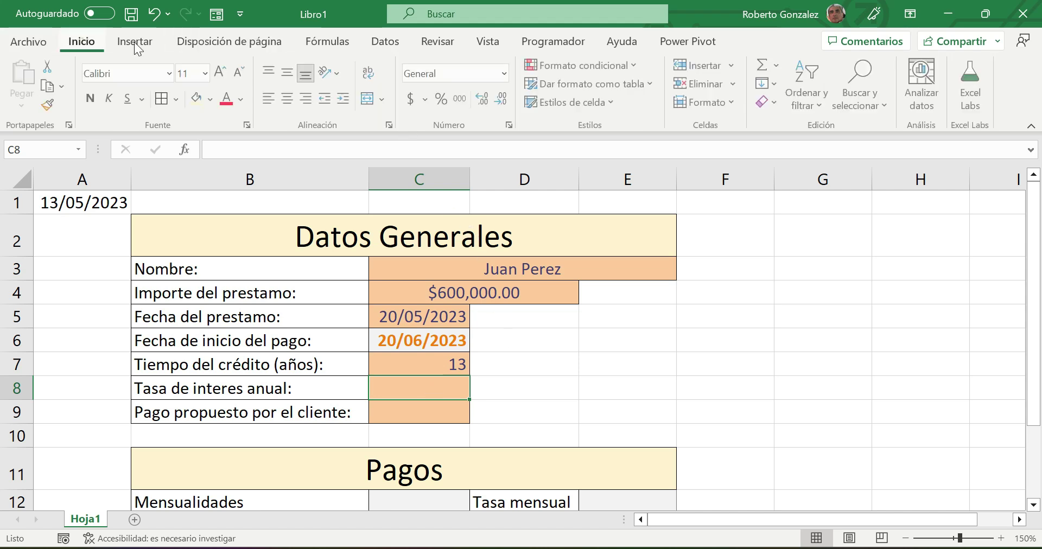
{"action": "left_click", "coordinate": [504, 73]}
{"action": "left_click", "coordinate": [471, 362]}
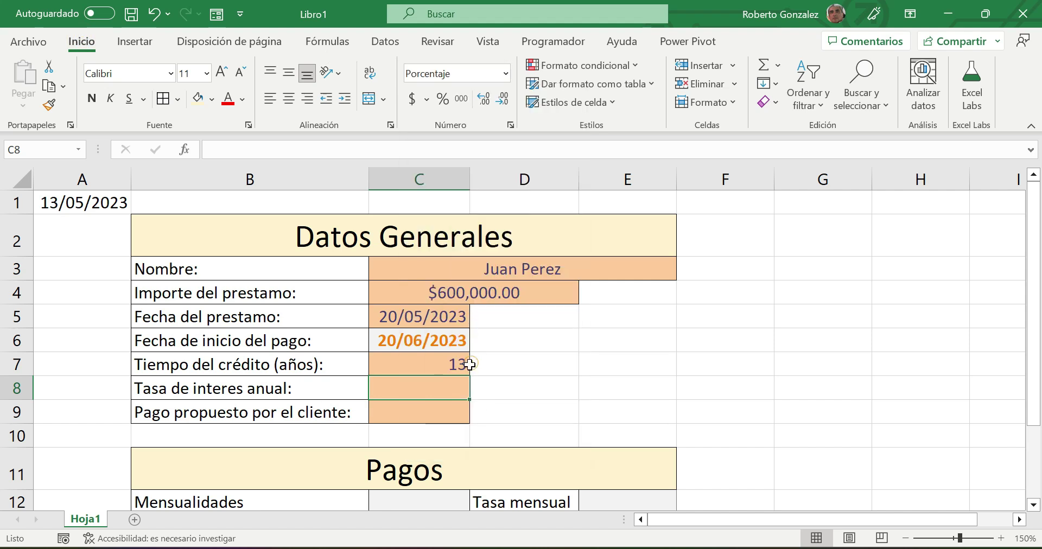
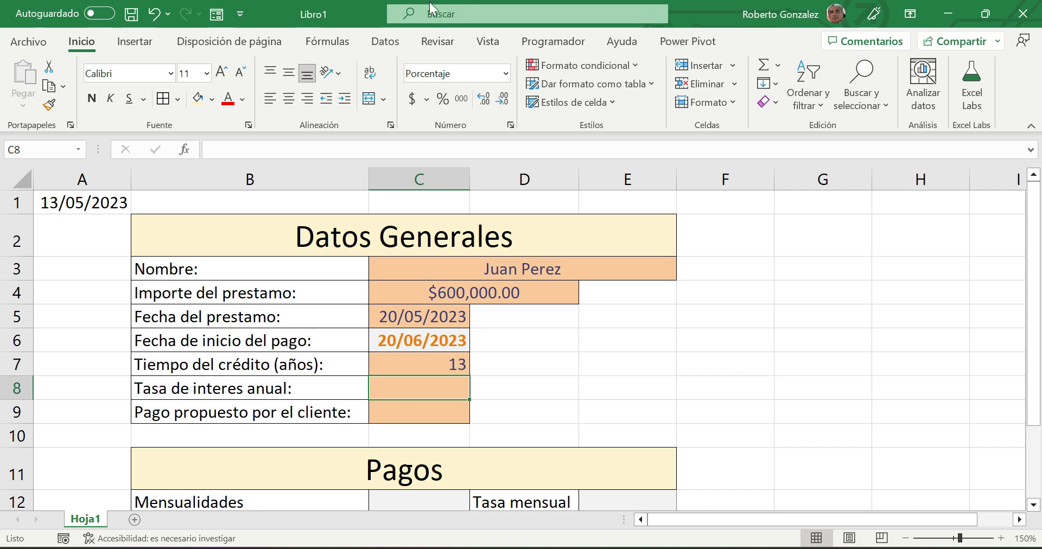
- Restrict C8 to decimal values with a minimum of .01 and a maximum of .2
{"action": "left_click", "coordinate": [385, 42]}
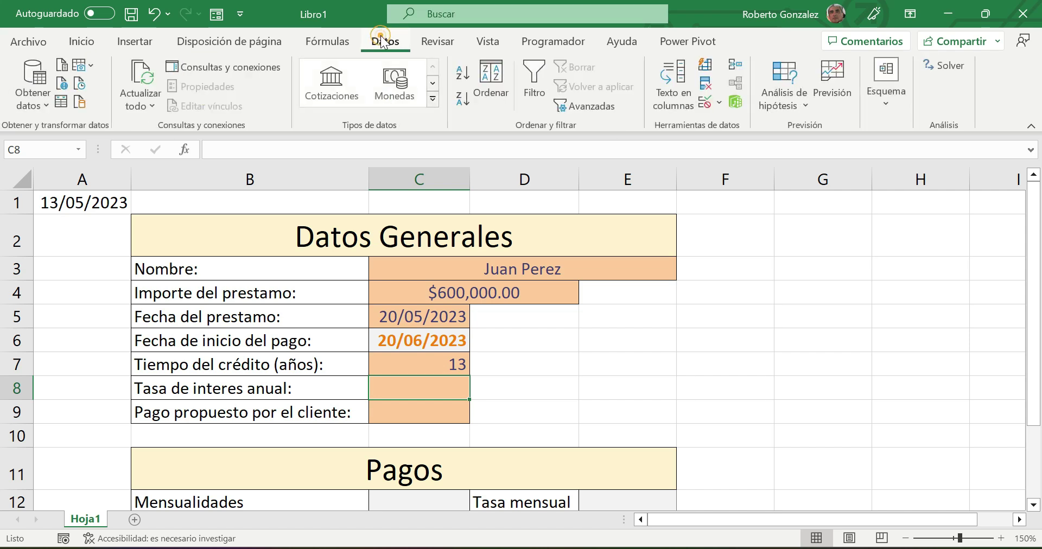
{"action": "left_click", "coordinate": [704, 102]}
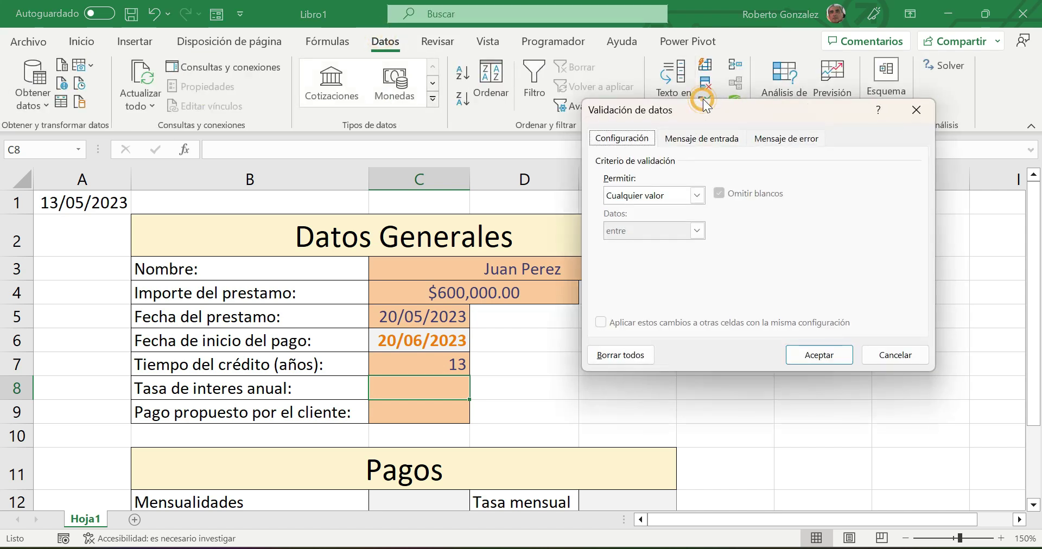
{"action": "left_click", "coordinate": [698, 196]}
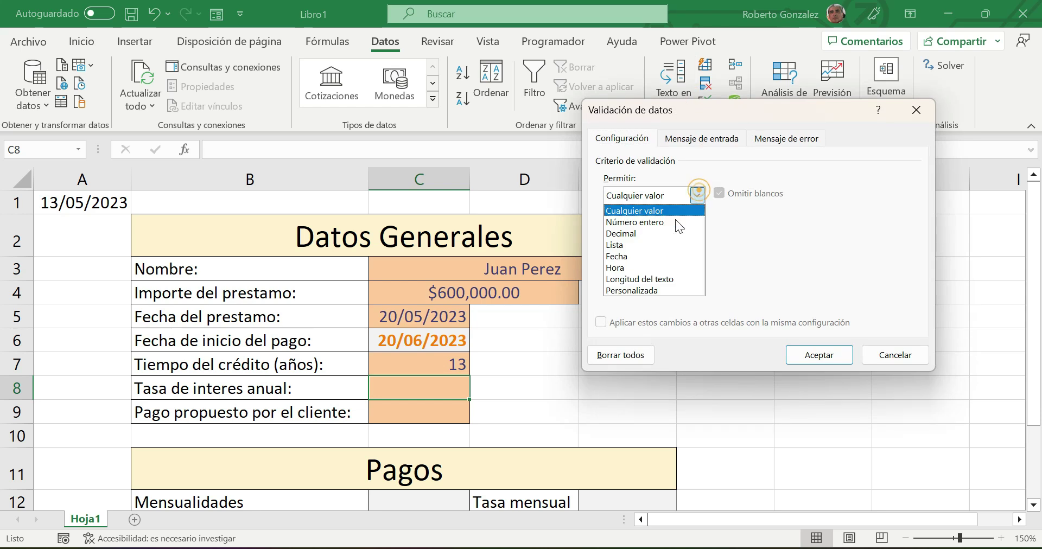
{"action": "left_click", "coordinate": [652, 235]}
{"action": "left_click", "coordinate": [639, 266]}
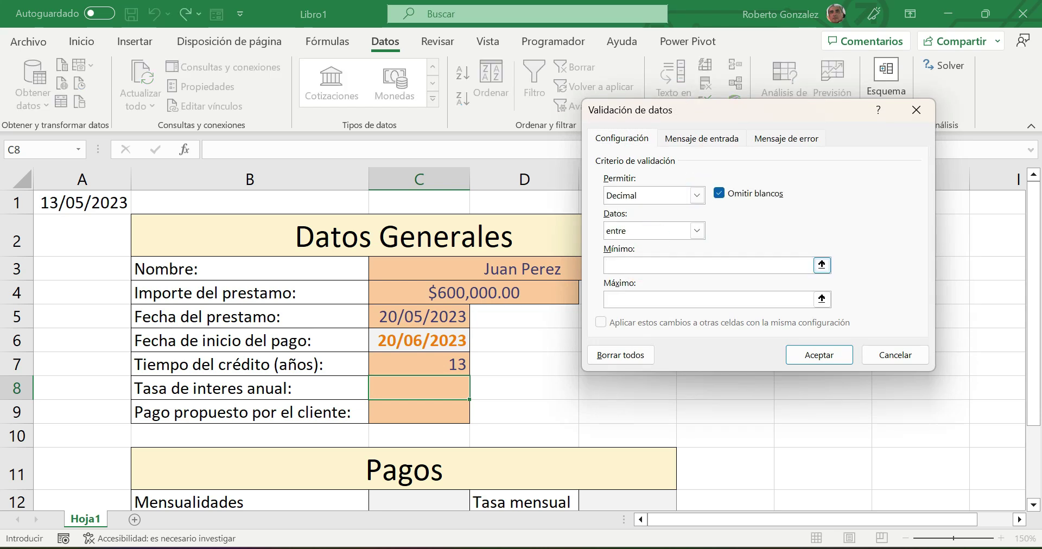
{"action": "type", "text": ".01"}
{"action": "left_click", "coordinate": [625, 301]}
{"action": "type", "text": ".2"}
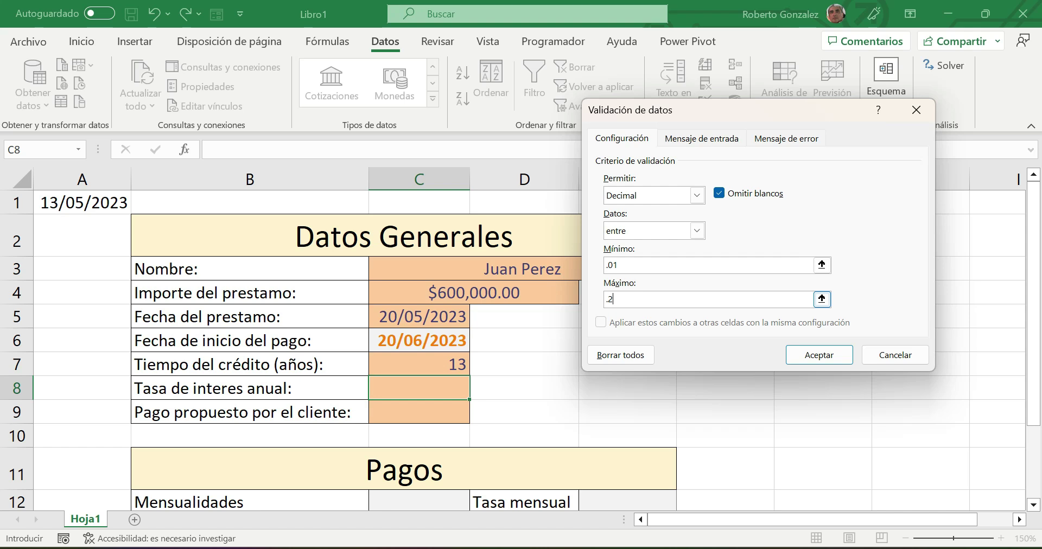
{"action": "left_click", "coordinate": [699, 140]}
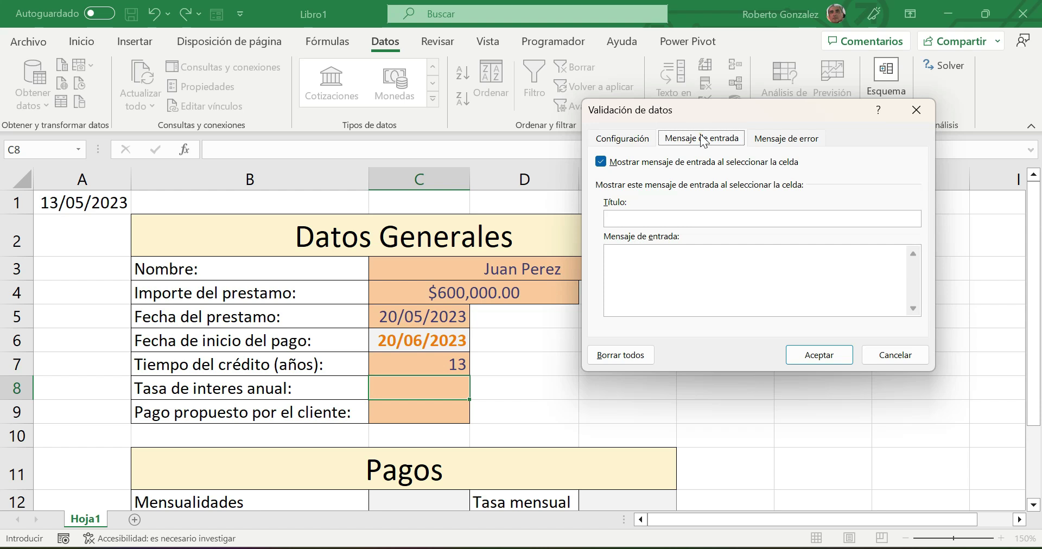
- Set C8's input message title 'Tasa de interes anual' and text 'La tasa debe de ser entre 1% y 20%'
{"action": "left_click", "coordinate": [666, 219]}
{"action": "type", "text": "Tasa dei"}
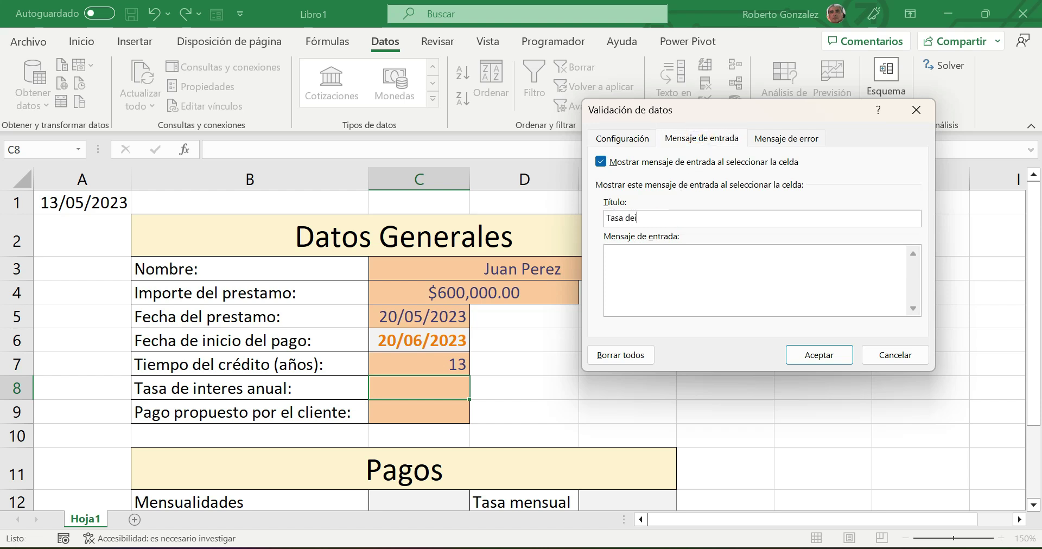
{"action": "key", "text": "BackSpace"}
{"action": "type", "text": "interes anual"}
{"action": "left_click", "coordinate": [652, 270]}
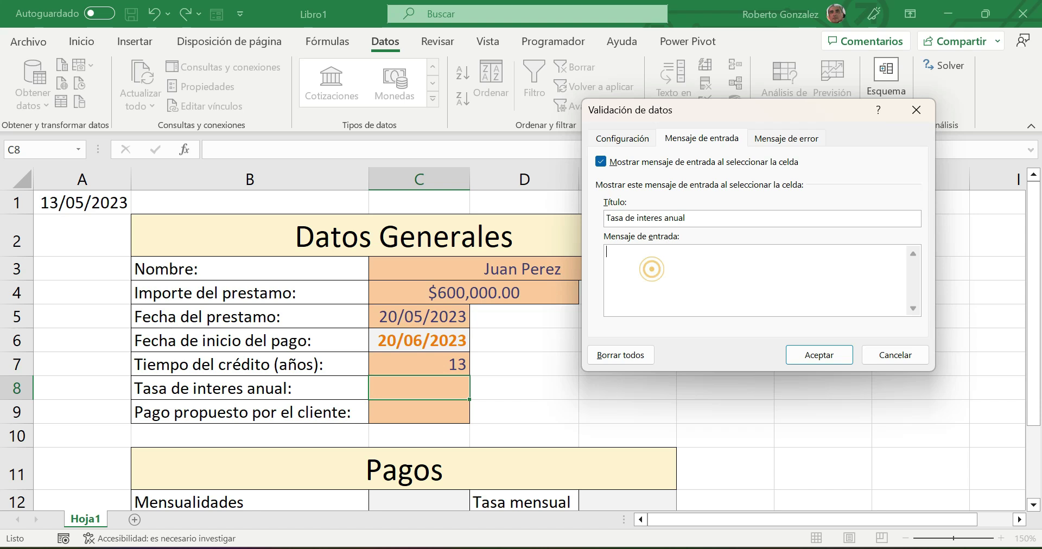
{"action": "type", "text": "La tasa debe "}
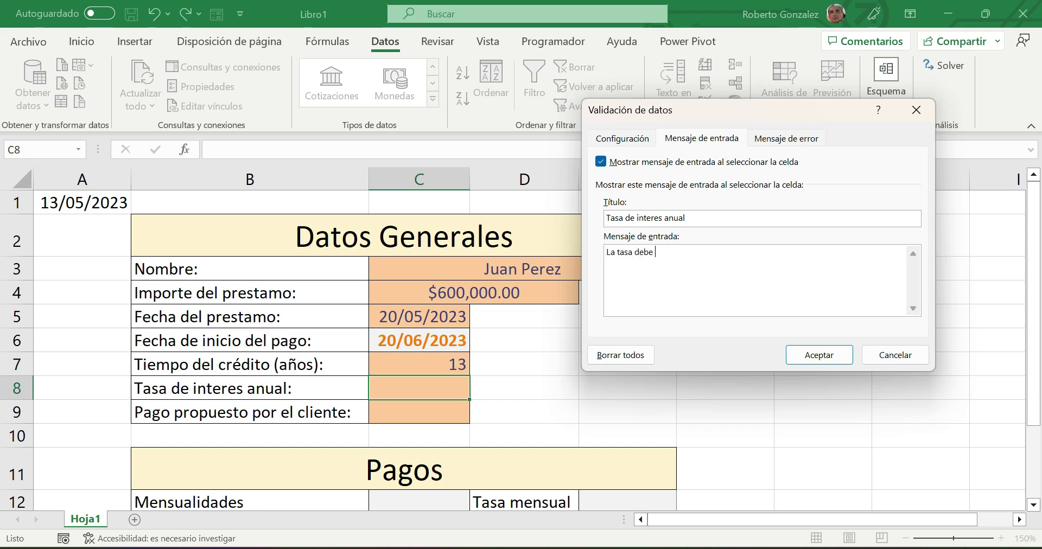
{"action": "type", "text": "de ser entre 1% y 20%"}
- Set C8's error alert to Información style, title 'Información', message 'Tasa fuera del rango sugerido', and apply
{"action": "left_click", "coordinate": [777, 138]}
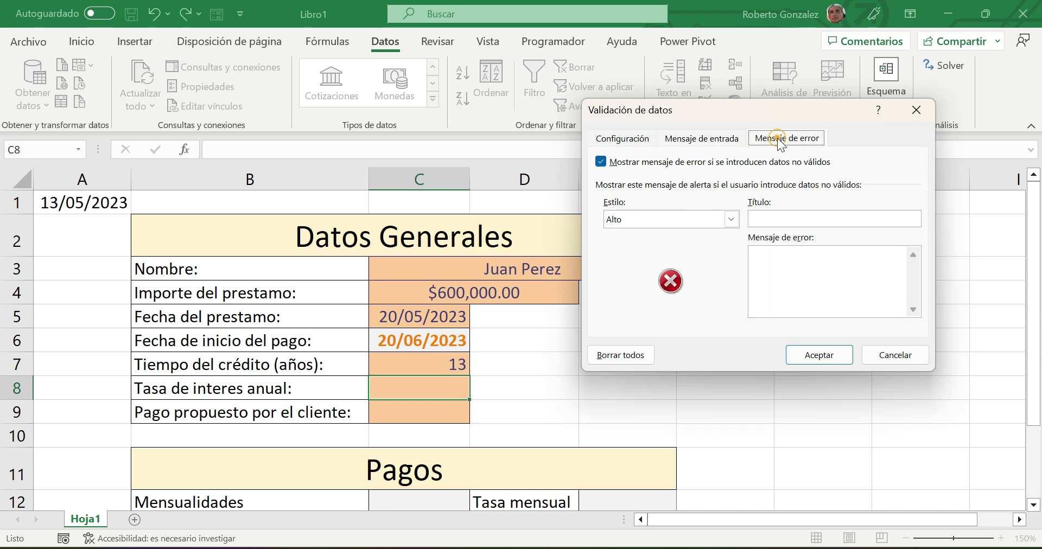
{"action": "left_click", "coordinate": [731, 220]}
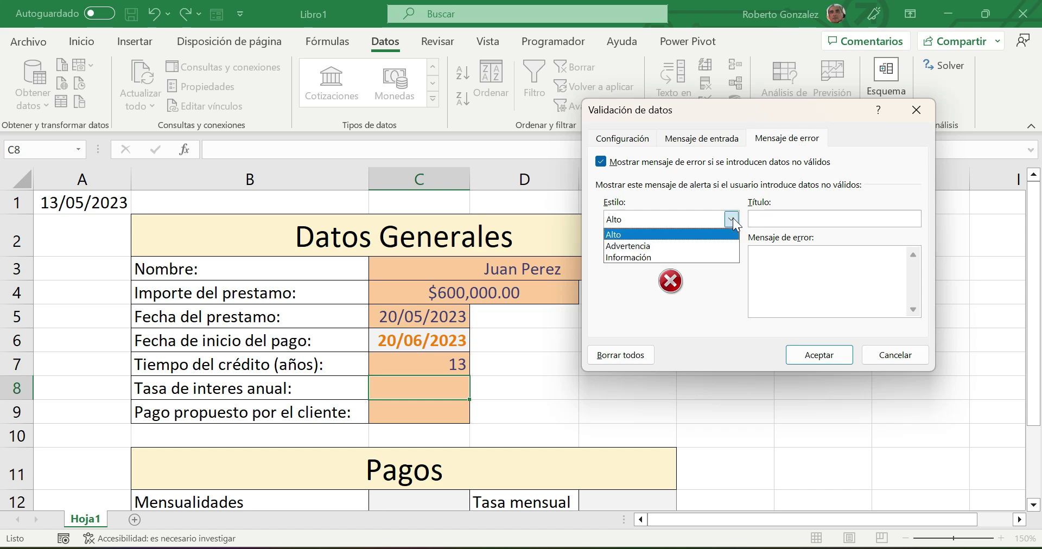
{"action": "left_click", "coordinate": [638, 255]}
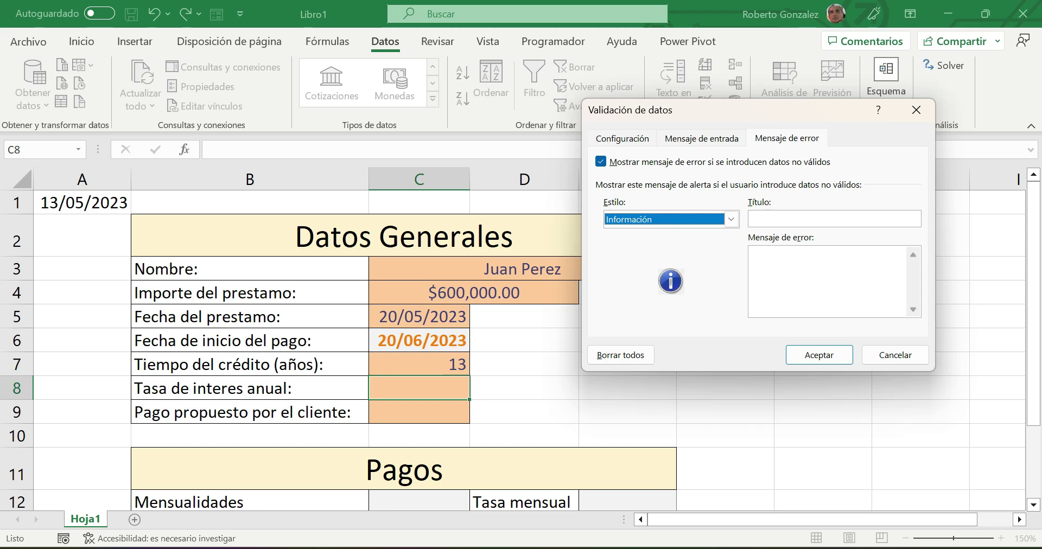
{"action": "left_click", "coordinate": [784, 221]}
{"action": "left_click", "coordinate": [791, 215]}
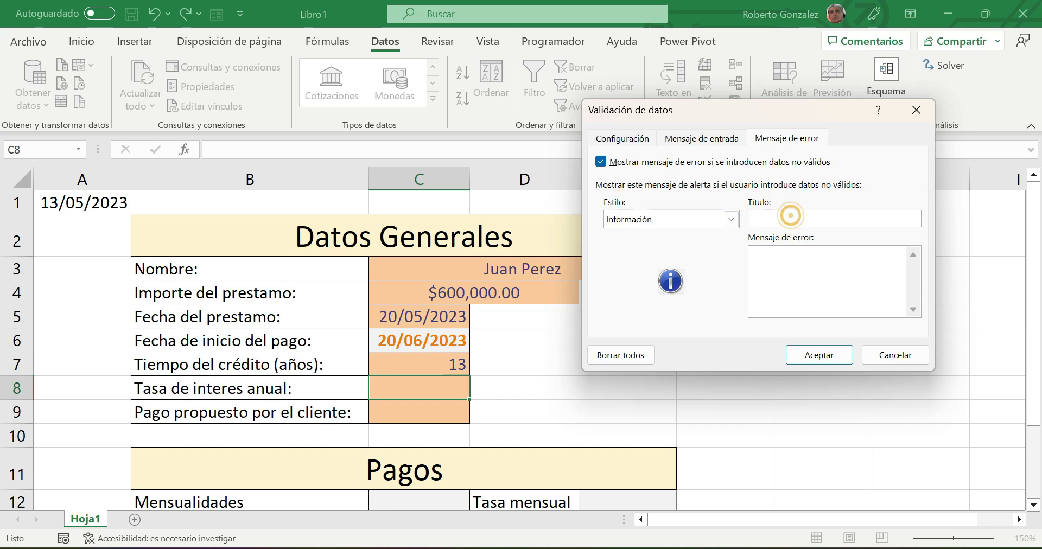
{"action": "type", "text": "Información"}
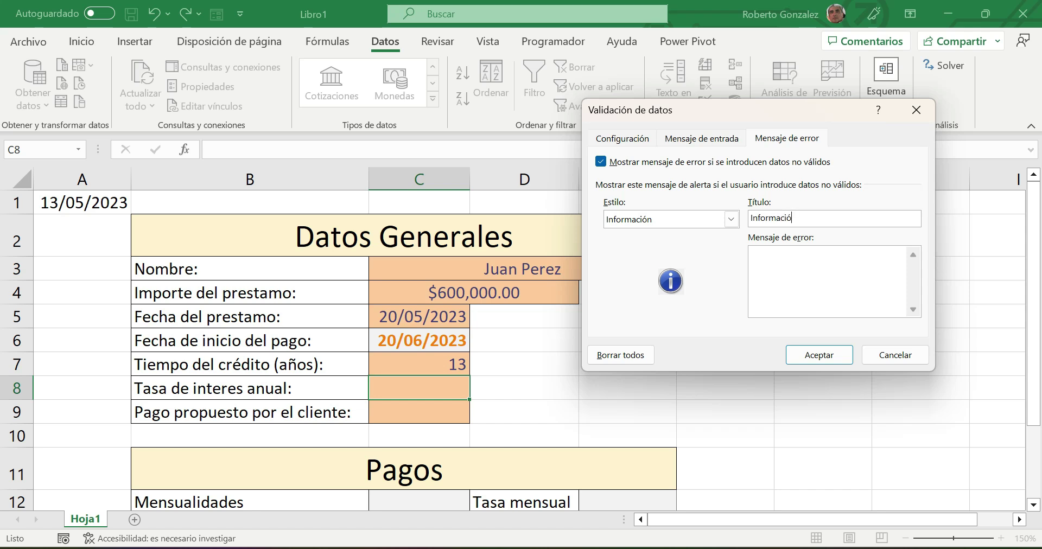
{"action": "left_click", "coordinate": [781, 264]}
{"action": "type", "text": "Tasa fuera del rango sugerido"}
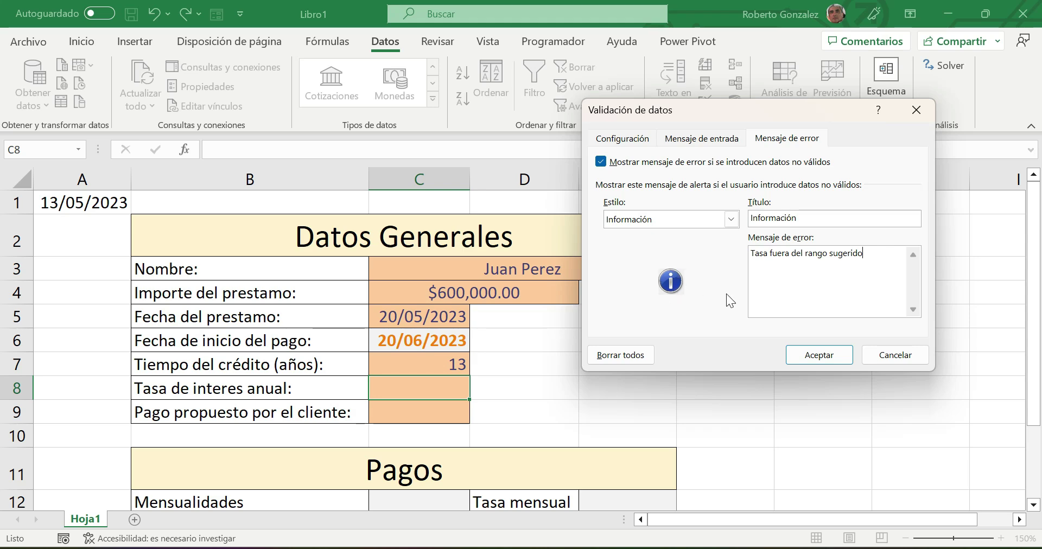
{"action": "left_click", "coordinate": [816, 357]}
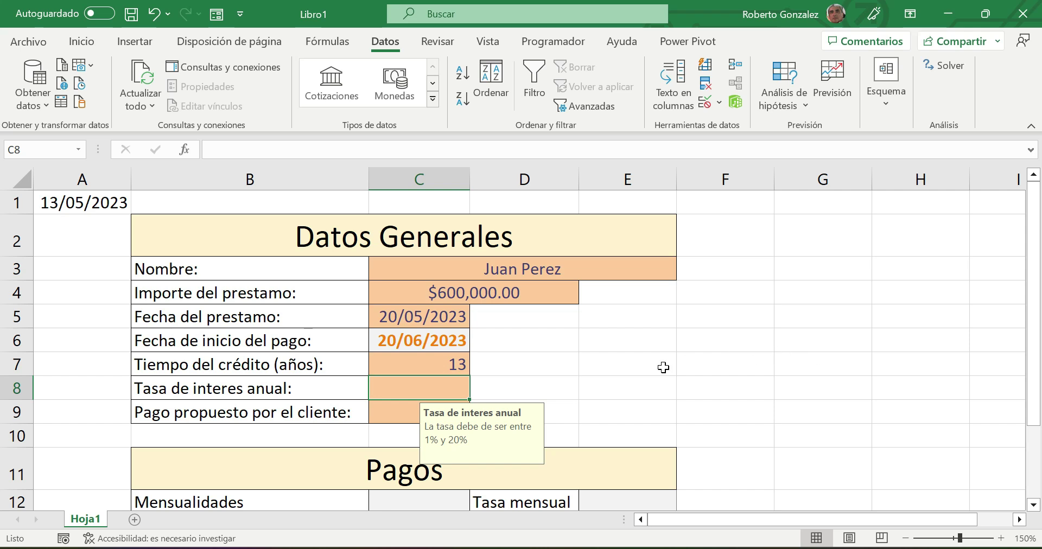
{"action": "left_click", "coordinate": [391, 408]}
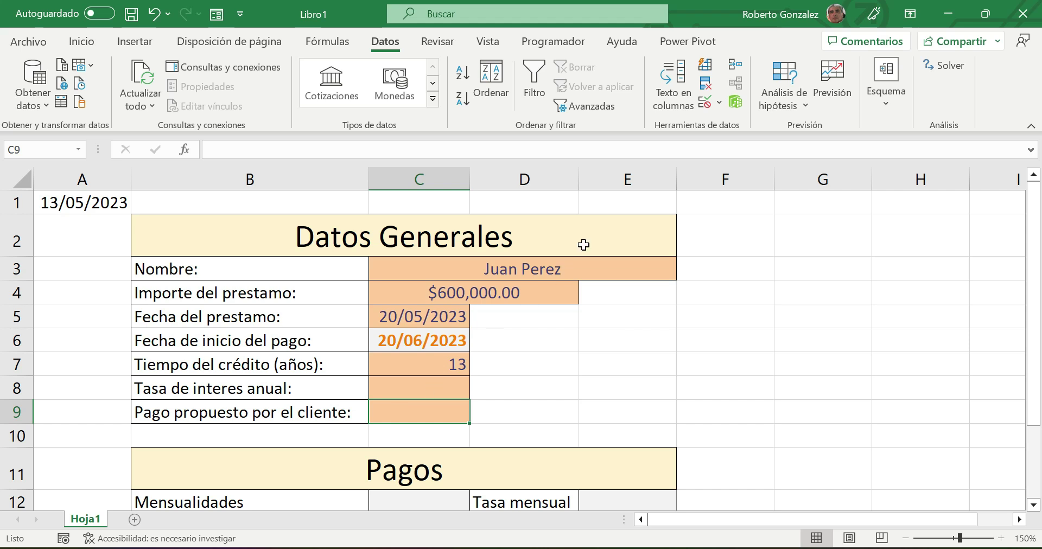
- Limit C9 to whole numbers between 1000 and 15000
{"action": "left_click", "coordinate": [704, 102]}
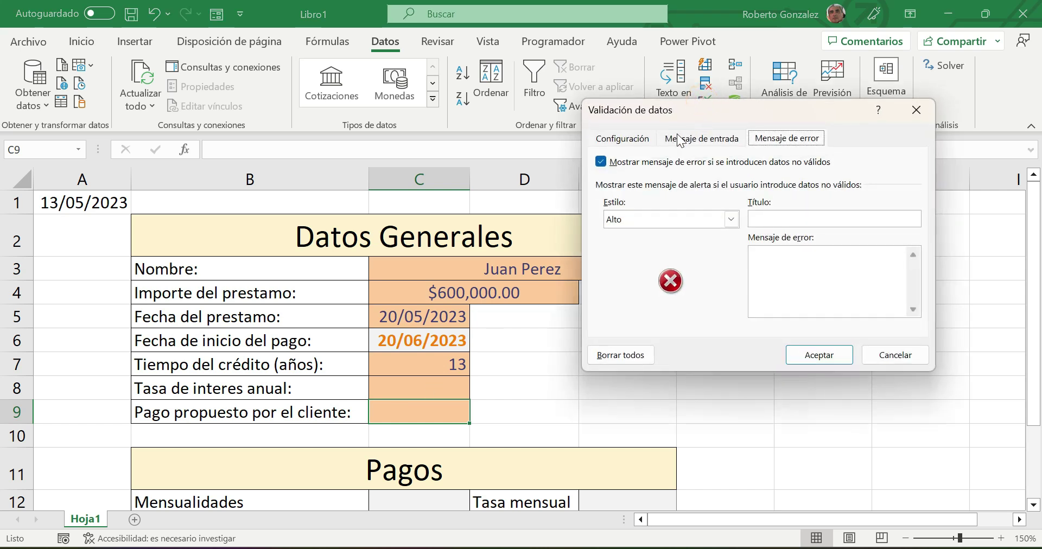
{"action": "left_click", "coordinate": [634, 140]}
{"action": "left_click", "coordinate": [644, 196]}
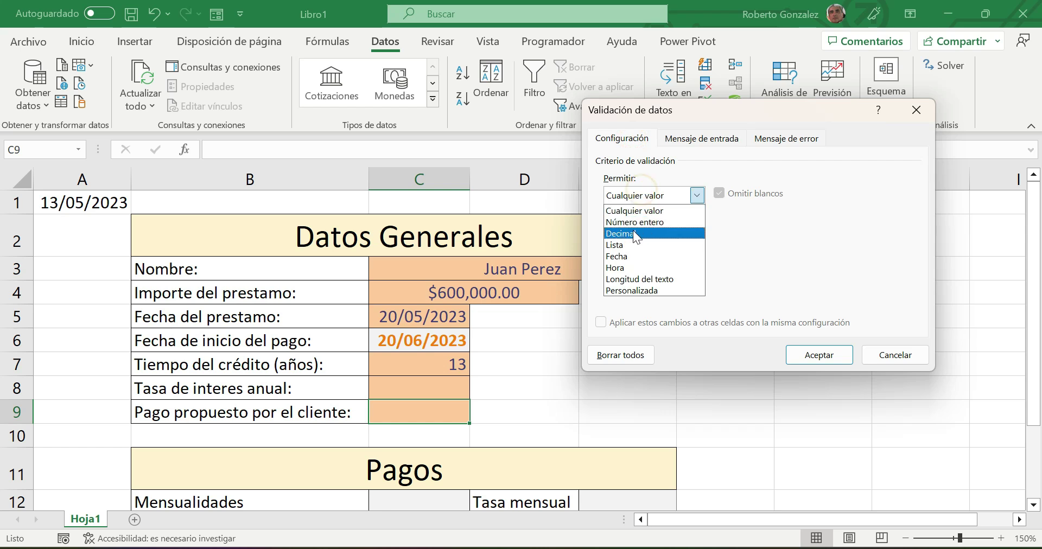
{"action": "left_click", "coordinate": [634, 222]}
{"action": "left_click", "coordinate": [628, 263]}
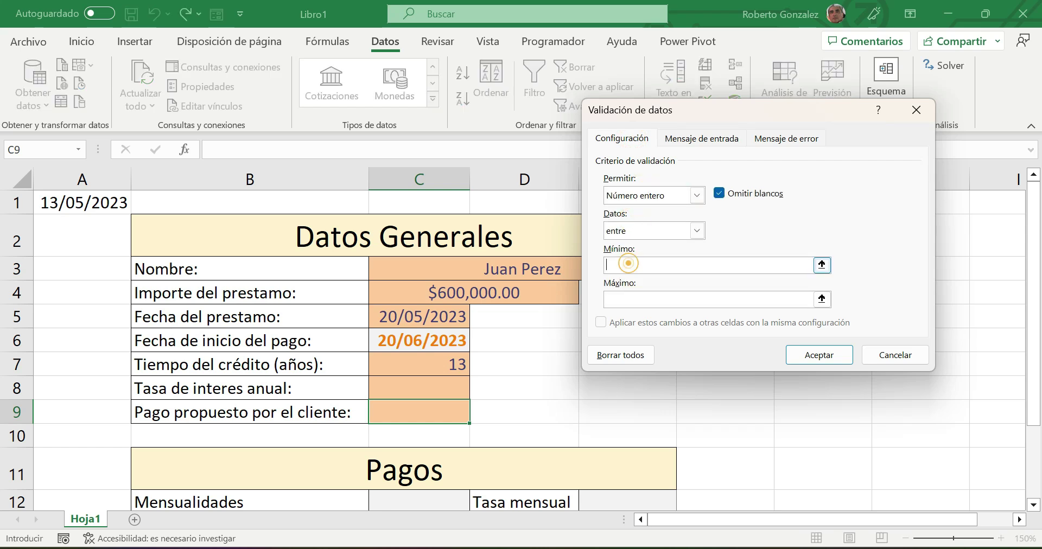
{"action": "type", "text": "1000"}
{"action": "left_click", "coordinate": [621, 300]}
{"action": "type", "text": "15000"}
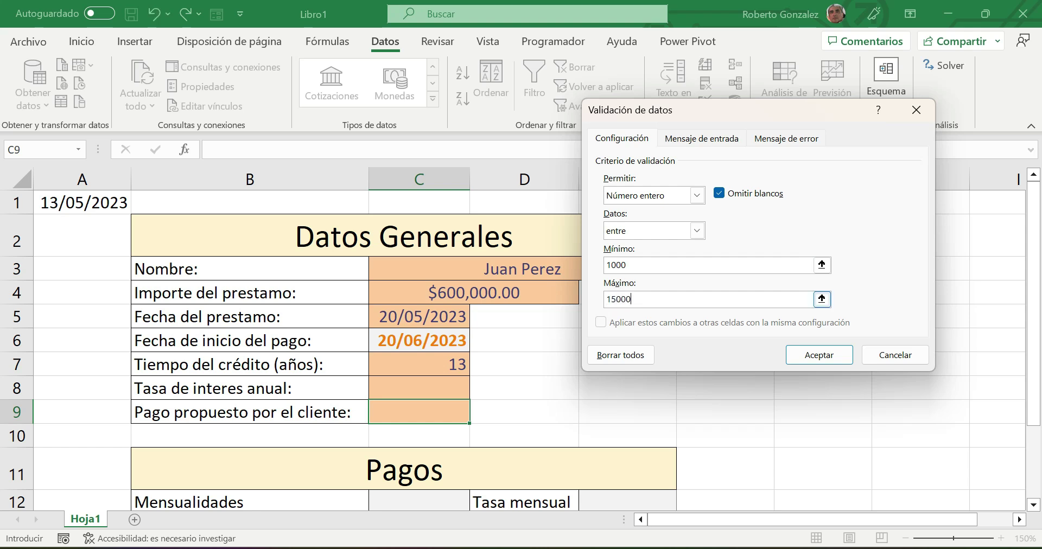
- Give C9 the input message 'Pago propuesto por el cliente' describing the client's monthly payment
{"action": "left_click", "coordinate": [704, 135]}
{"action": "left_click", "coordinate": [670, 217]}
{"action": "type", "text": "Pago prop"}
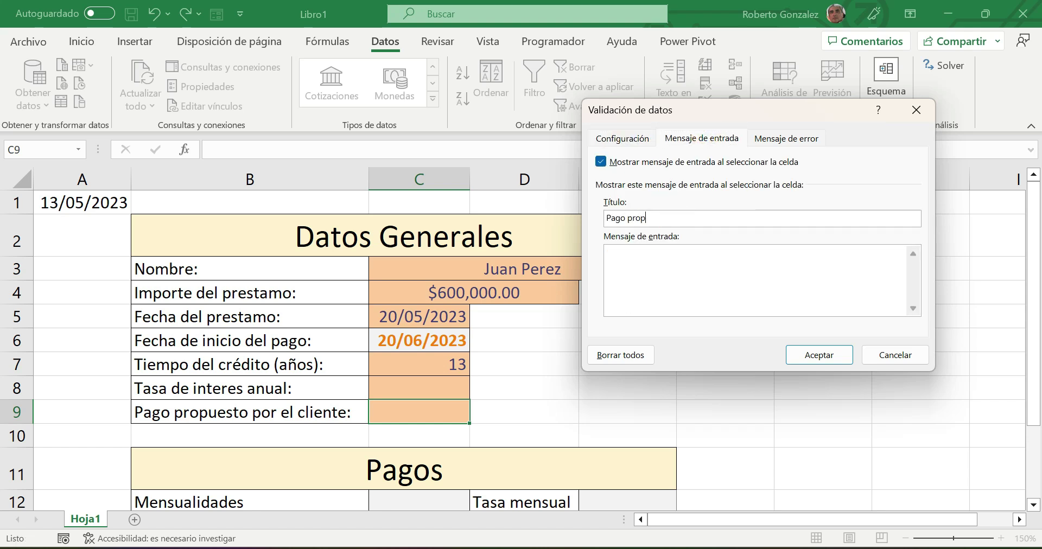
{"action": "type", "text": "uesto por el cliente"}
{"action": "left_click", "coordinate": [652, 260]}
{"action": "type", "text": "Cantidad que el c"}
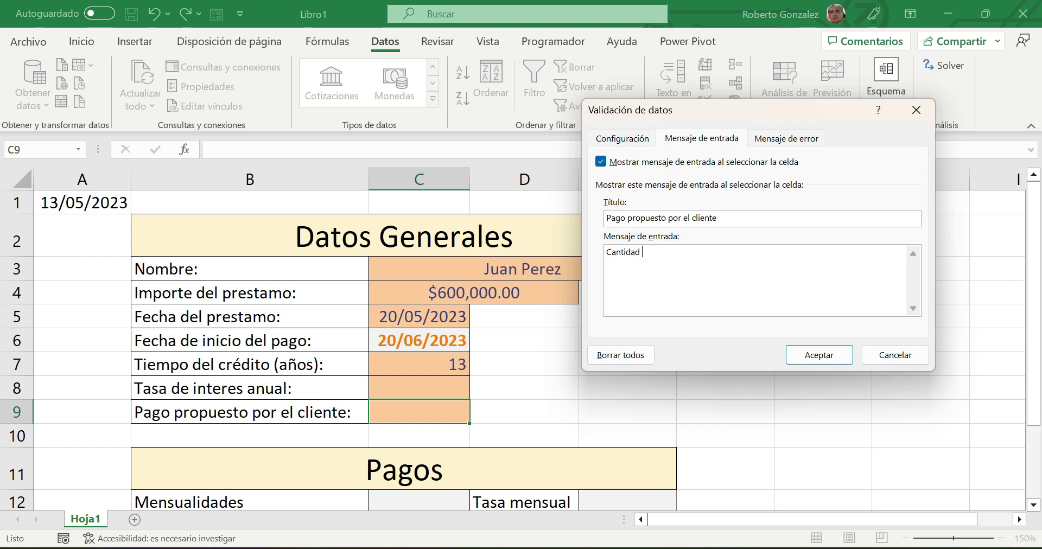
{"action": "type", "text": "e esta dispue"}
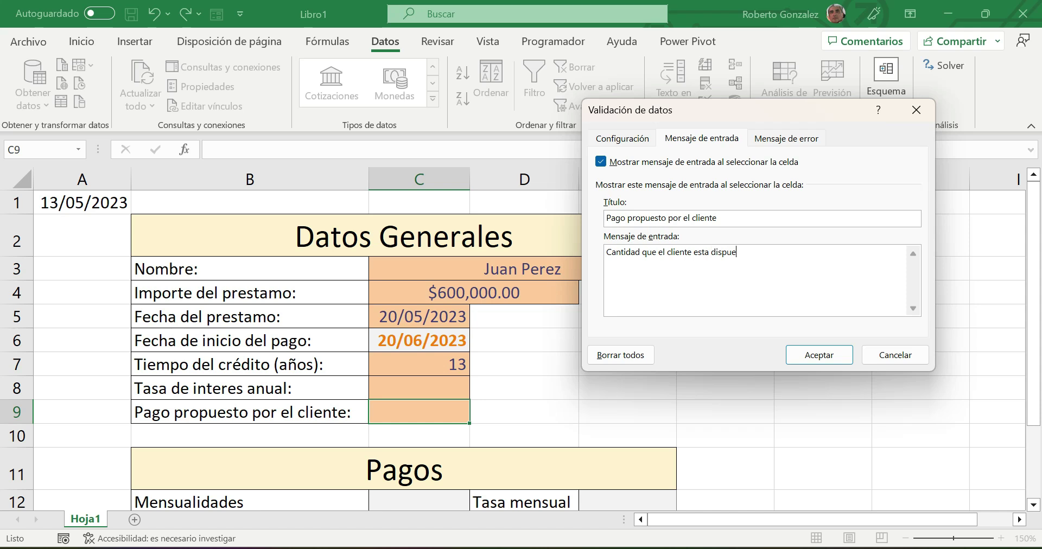
{"action": "type", "text": "sto a pagar mensua"}
{"action": "type", "text": "l"}
{"action": "type", "text": "mente"}
{"action": "type", "text": ". Si n"}
{"action": "type", "text": "o "}
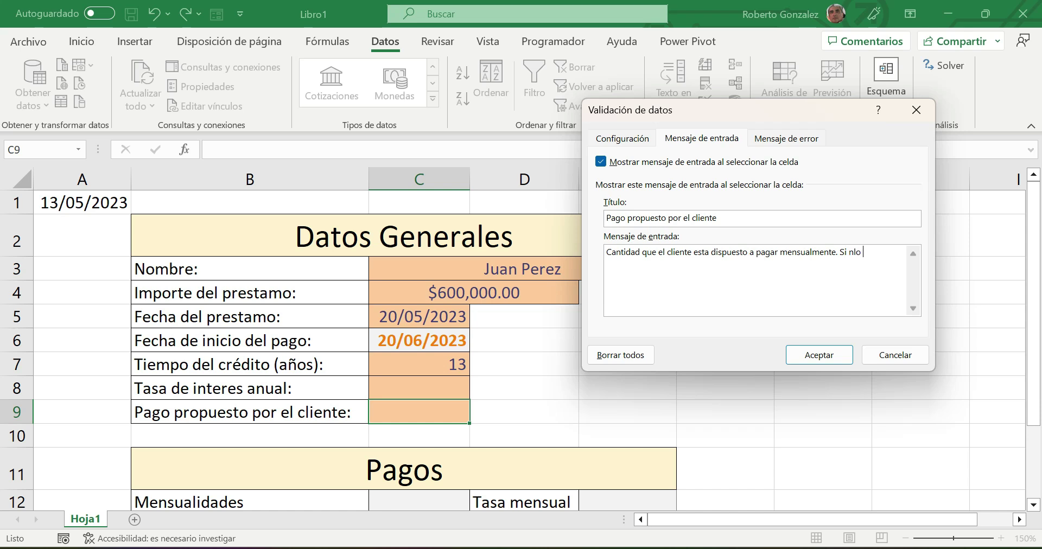
{"action": "type", "text": "le alcanza no le prestes."}
- Add C9's error alert 'Cantidad incorrecta' with message 'Monto fuera de rango...' and apply the validation
{"action": "left_click", "coordinate": [804, 141]}
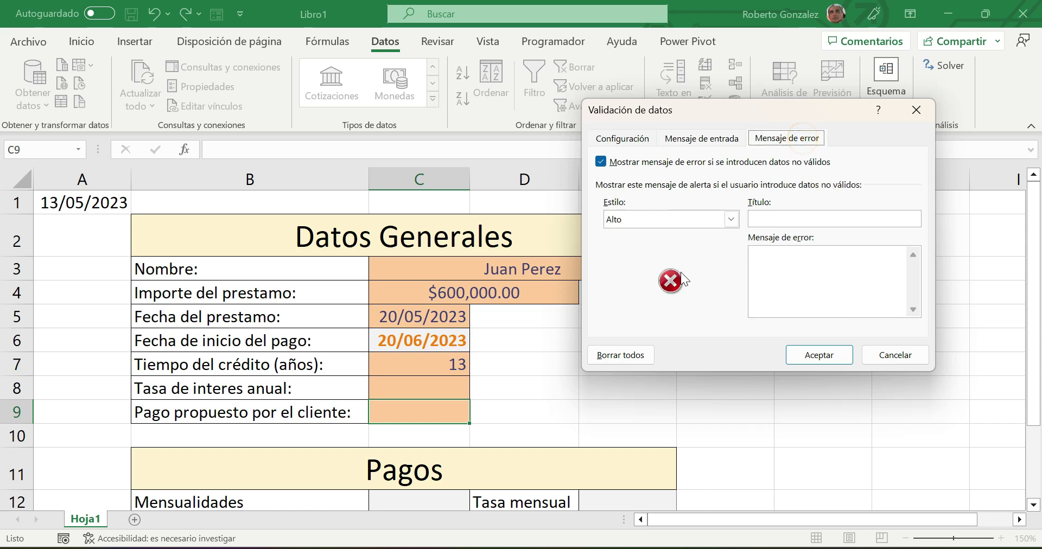
{"action": "left_click", "coordinate": [809, 218]}
{"action": "type", "text": "Cantidad inc"}
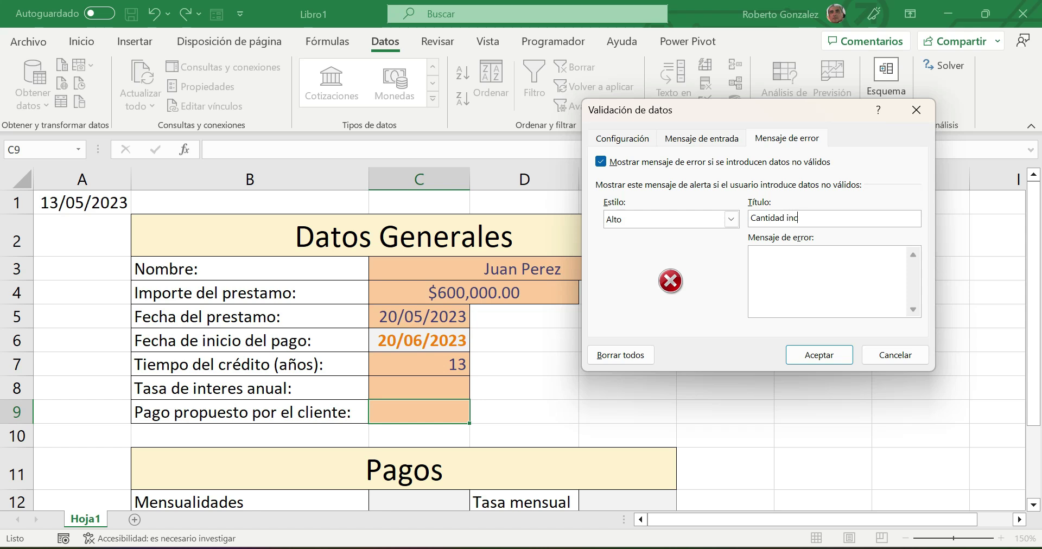
{"action": "type", "text": "orrecta"}
{"action": "left_click", "coordinate": [802, 266]}
{"action": "type", "text": "Monto fuera de rango"}
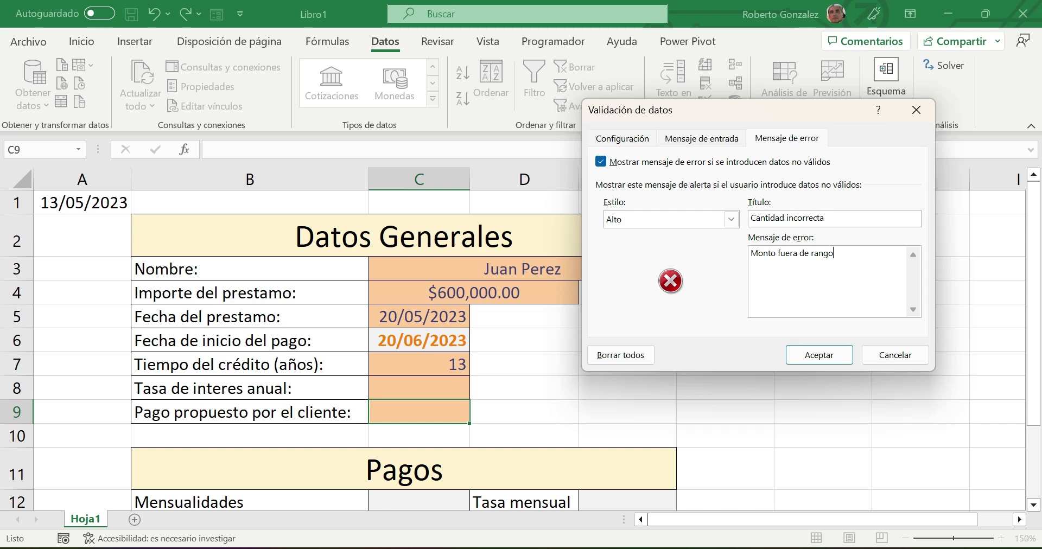
{"action": "type", "text": ". correlo de laoficina"}
{"action": "key", "text": "BackSpace"}
{"action": "key", "text": "BackSpace"}
{"action": "key", "text": "BackSpace"}
{"action": "key", "text": "BackSpace"}
{"action": "key", "text": "BackSpace"}
{"action": "key", "text": "BackSpace"}
{"action": "key", "text": "BackSpace"}
{"action": "type", "text": "oficina."}
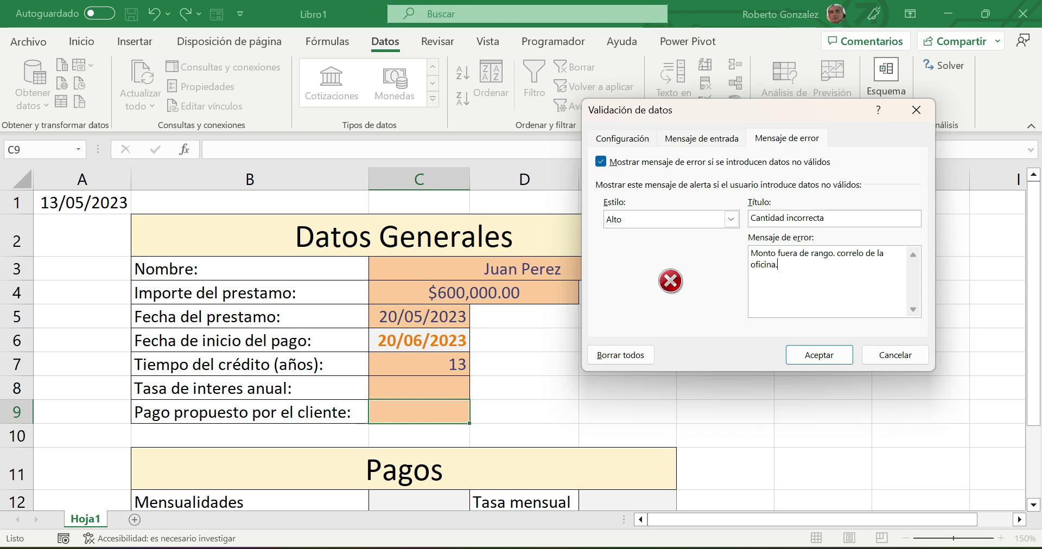
{"action": "left_click", "coordinate": [822, 356]}
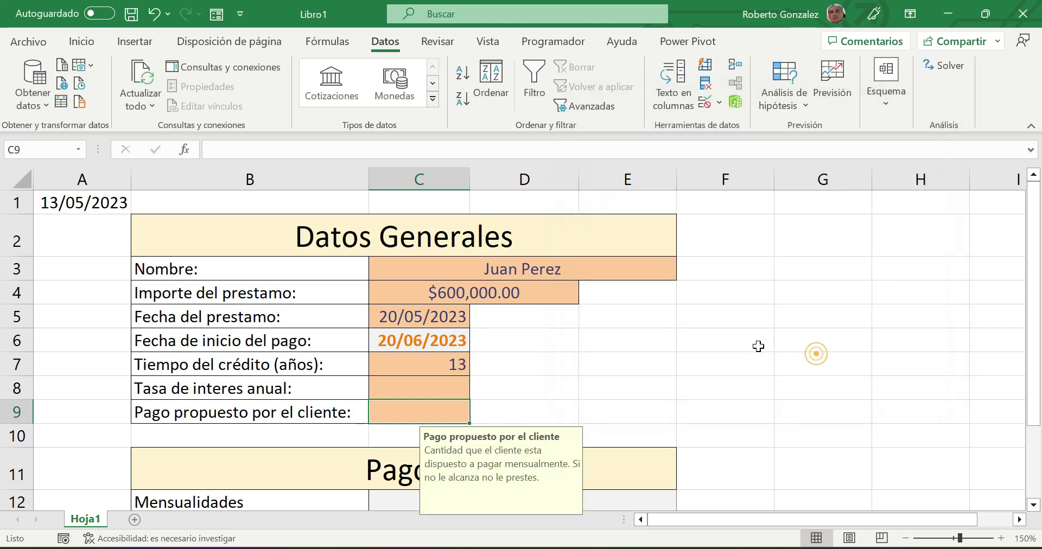
- Enter 14.5 as the annual interest rate in C8 and 12000 as the proposed payment in C9
{"action": "scroll", "coordinate": [627, 318], "scroll_direction": "down", "scroll_amount": 1}
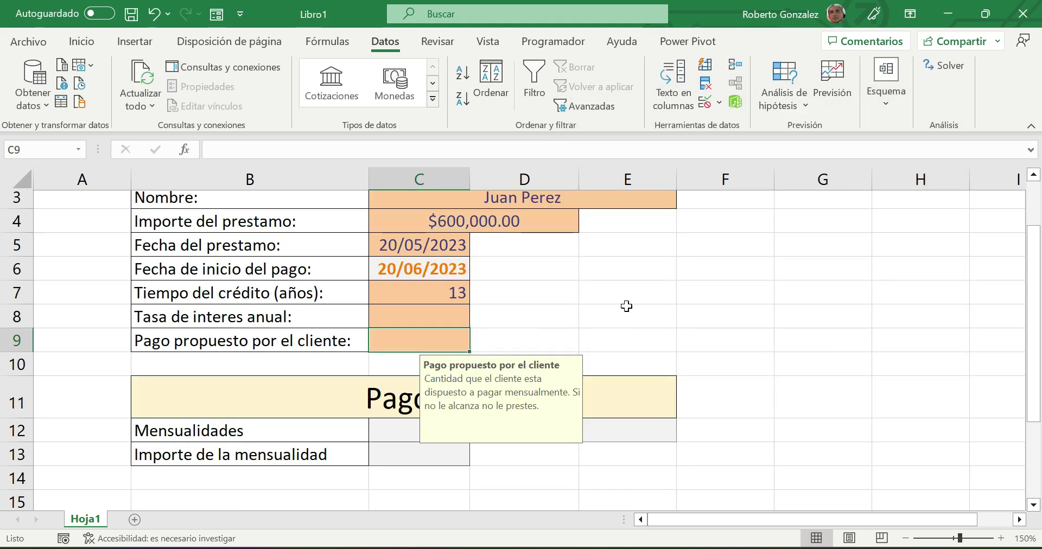
{"action": "scroll", "coordinate": [626, 306], "scroll_direction": "up", "scroll_amount": 1}
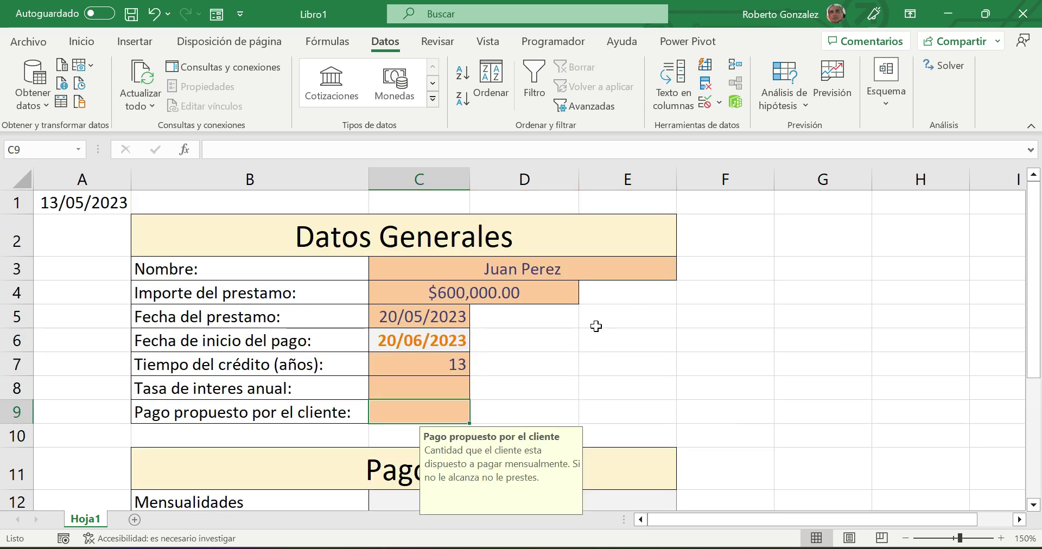
{"action": "scroll", "coordinate": [597, 326], "scroll_direction": "down", "scroll_amount": 1}
{"action": "scroll", "coordinate": [430, 303], "scroll_direction": "up", "scroll_amount": 1}
{"action": "scroll", "coordinate": [418, 290], "scroll_direction": "down", "scroll_amount": 1}
{"action": "left_click", "coordinate": [398, 432]}
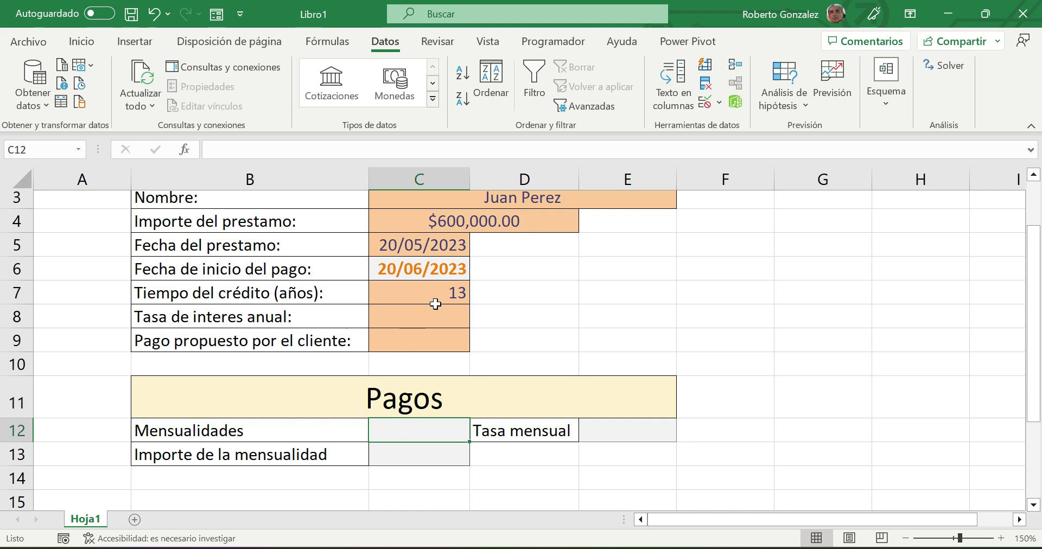
{"action": "left_click", "coordinate": [429, 322]}
{"action": "type", "text": "14.5"}
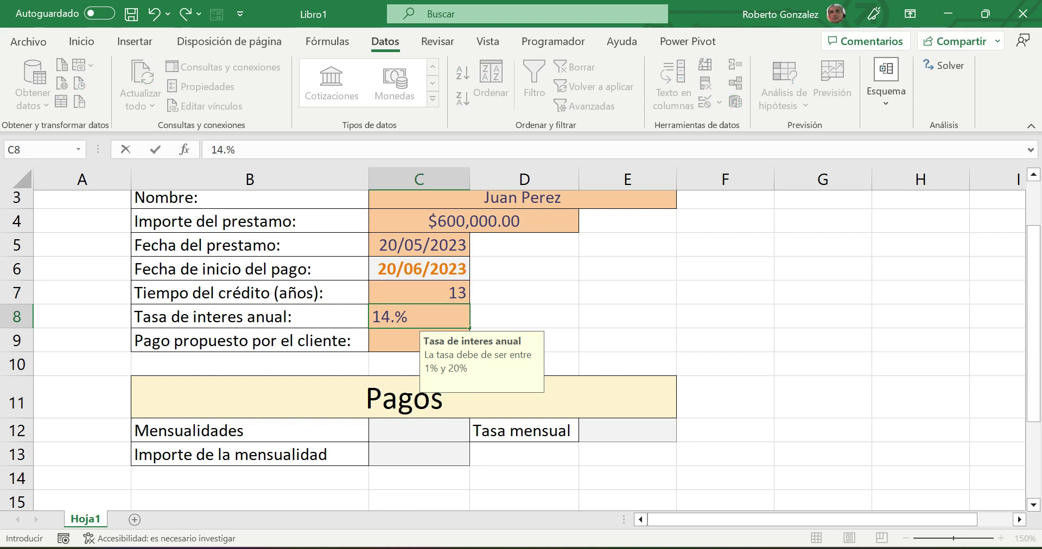
{"action": "key", "text": "Return"}
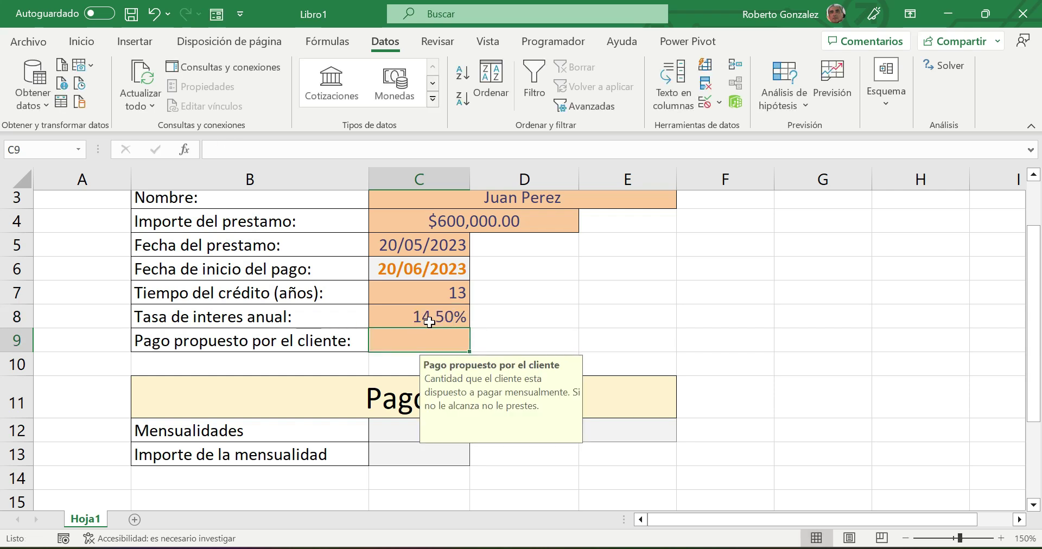
{"action": "type", "text": "12000"}
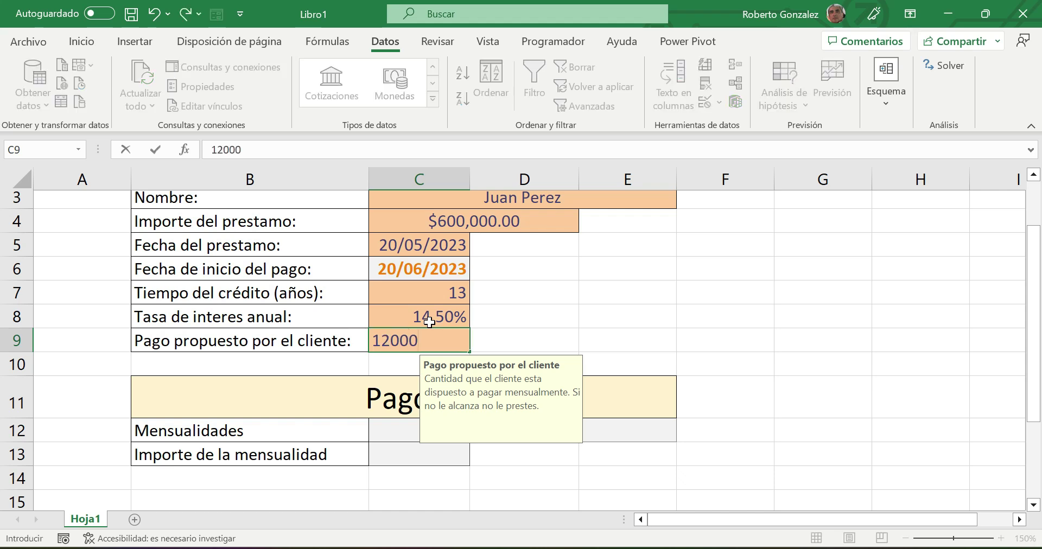
{"action": "key", "text": "Return"}
- Format the proposed payment in C9 as Moneda currency, showing $12,000.00
{"action": "key", "text": "Up"}
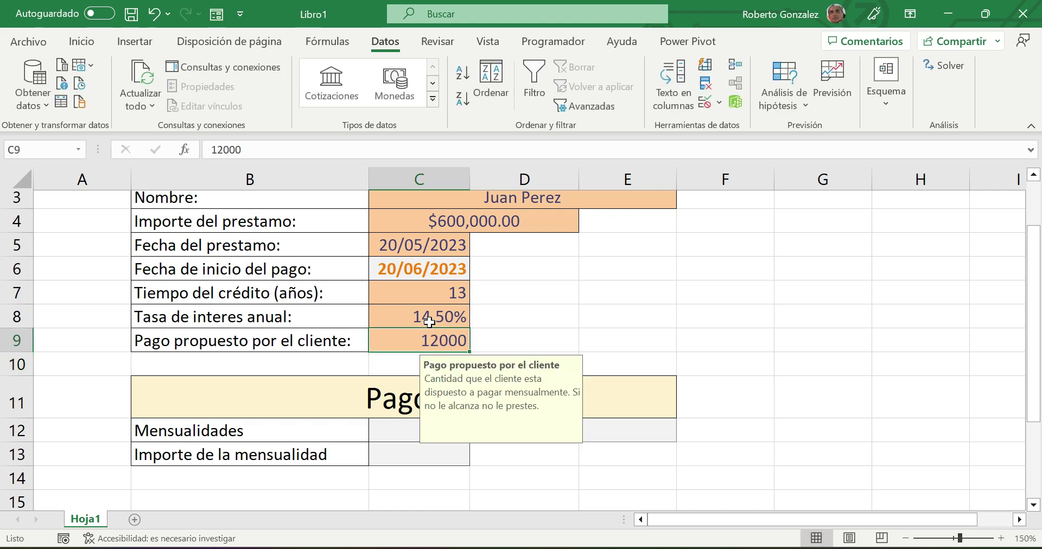
{"action": "left_click", "coordinate": [81, 41]}
{"action": "left_click", "coordinate": [505, 73]}
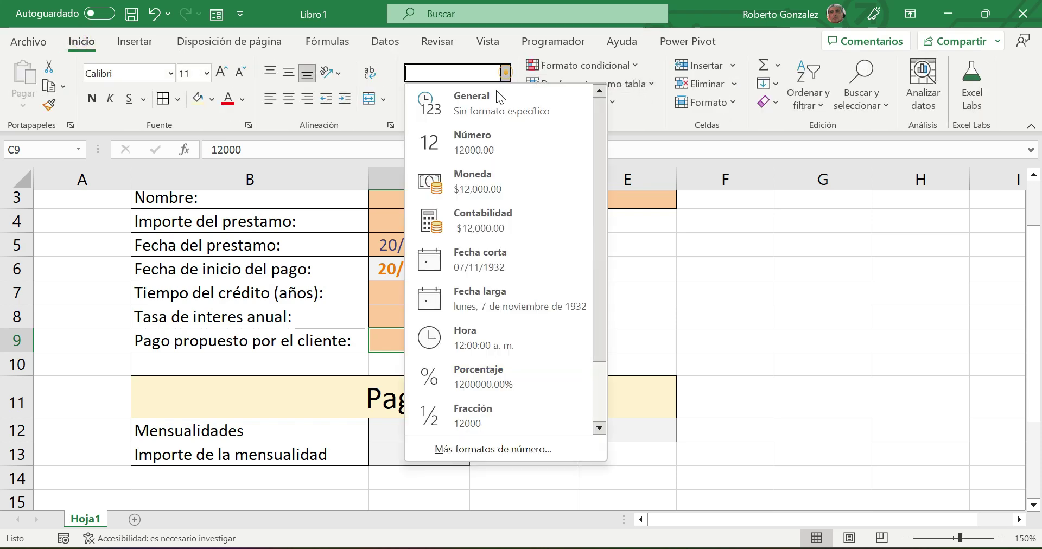
{"action": "left_click", "coordinate": [476, 183]}
{"action": "left_click", "coordinate": [603, 306]}
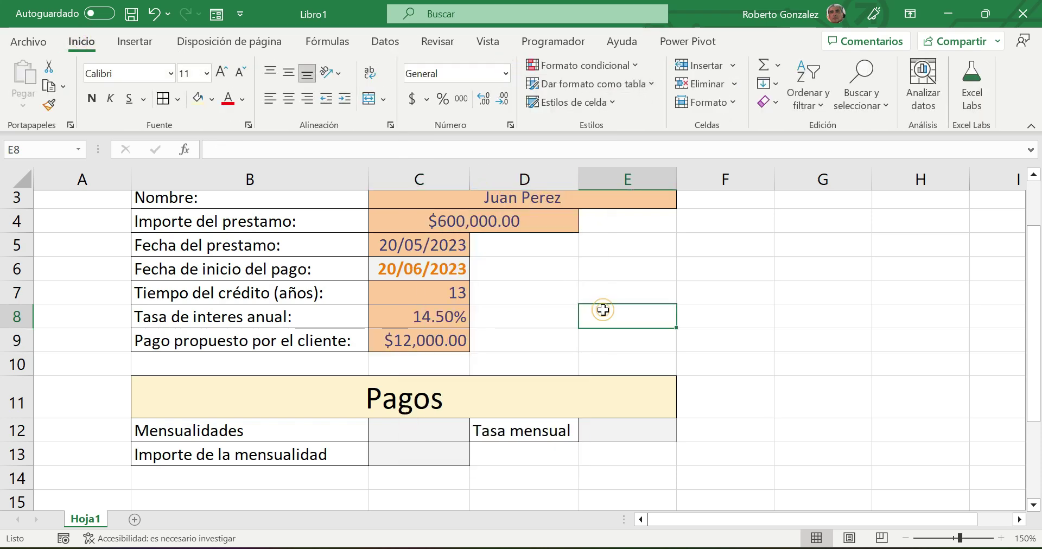
- Enter =C7*12 in C12 for the number of monthly payments and review the formula
{"action": "left_click", "coordinate": [394, 434]}
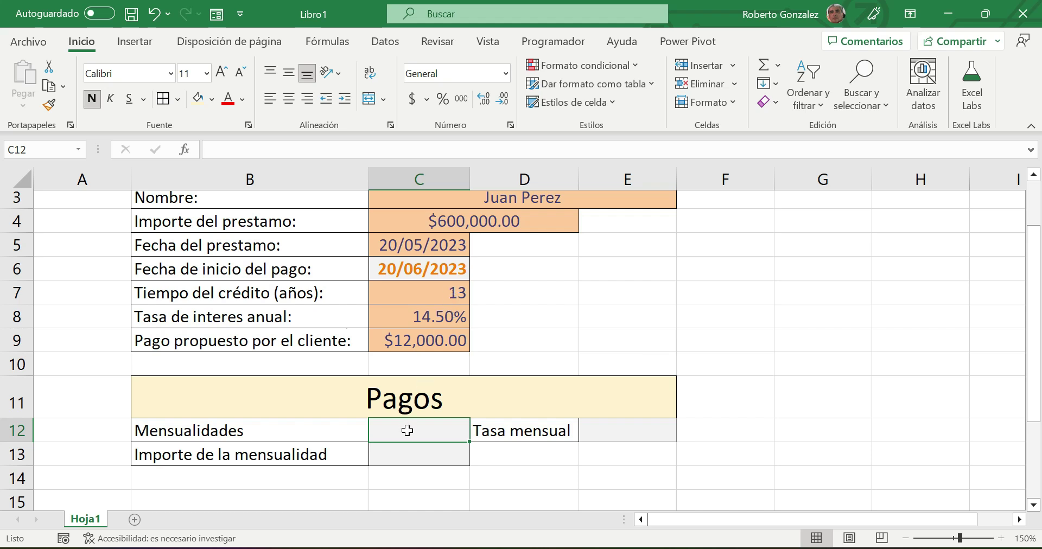
{"action": "type", "text": "="}
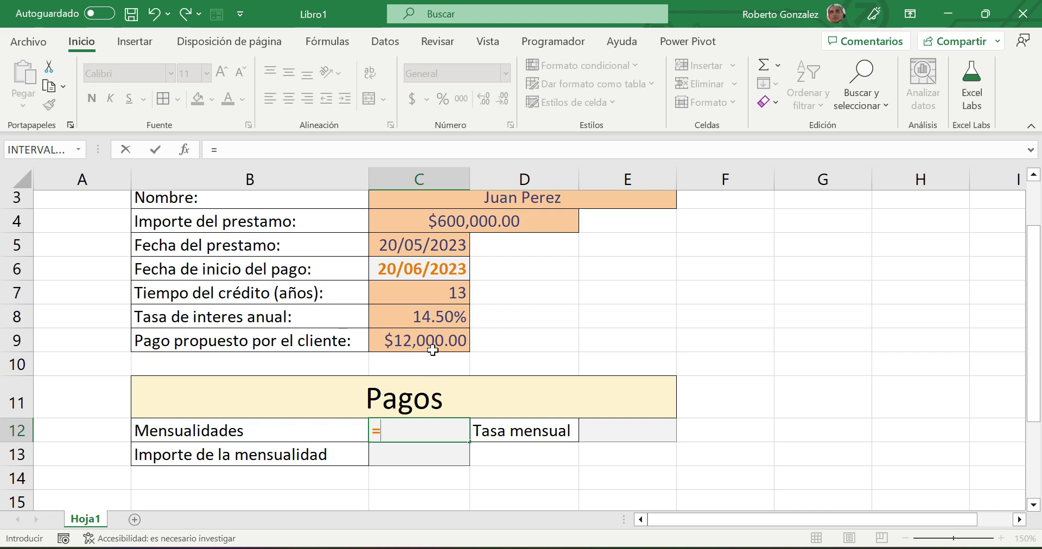
{"action": "left_click", "coordinate": [439, 293]}
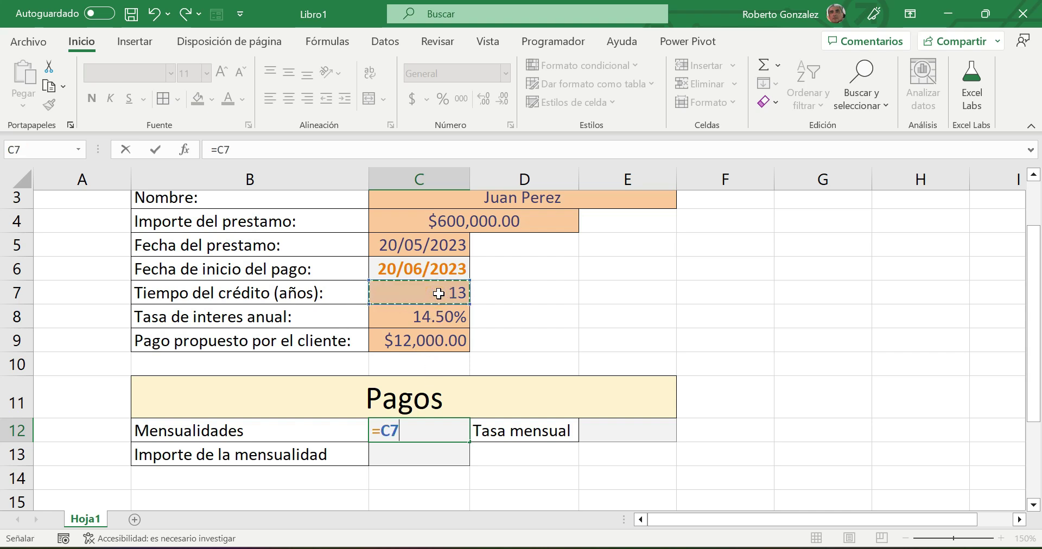
{"action": "type", "text": "*12"}
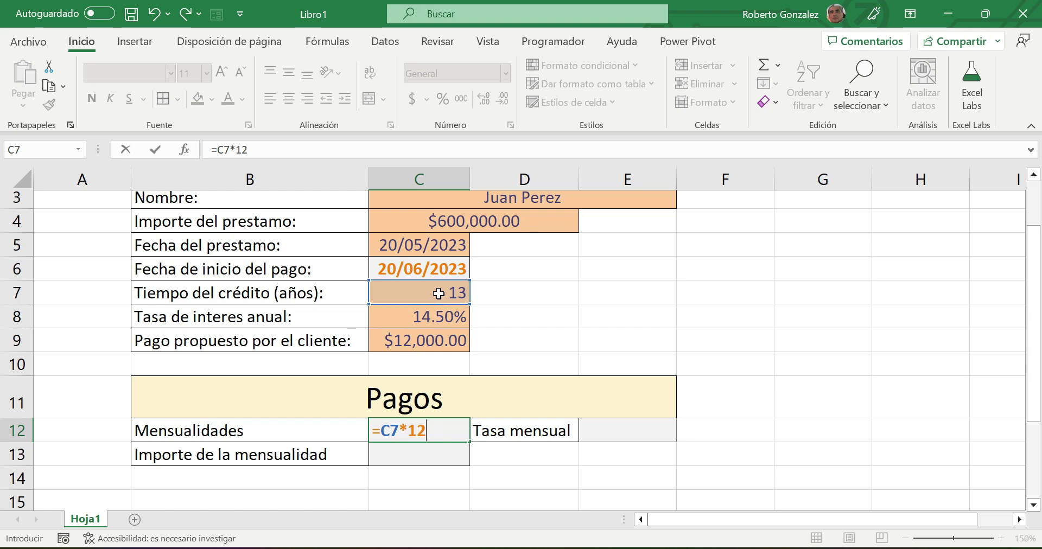
{"action": "key", "text": "Return"}
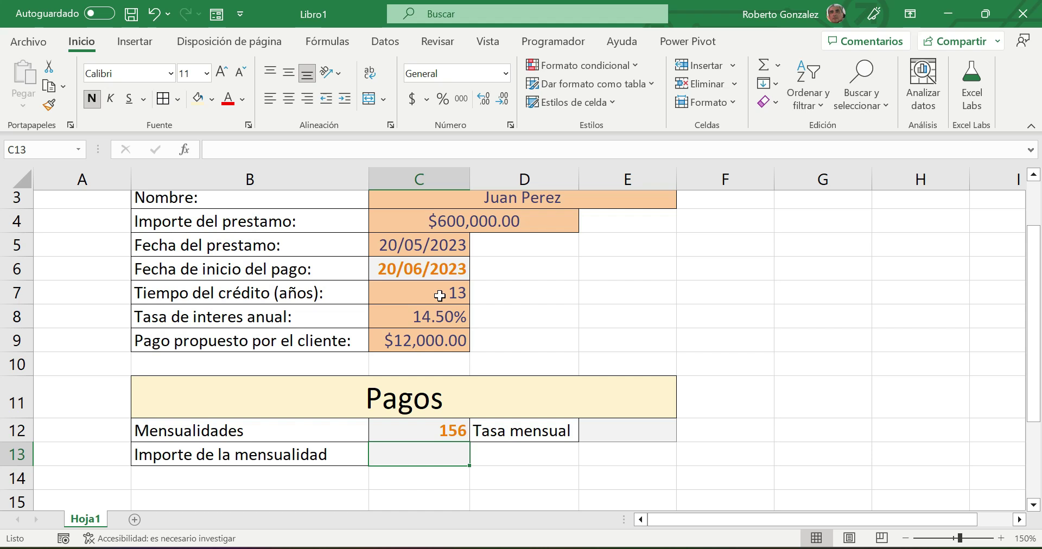
{"action": "left_click", "coordinate": [425, 437]}
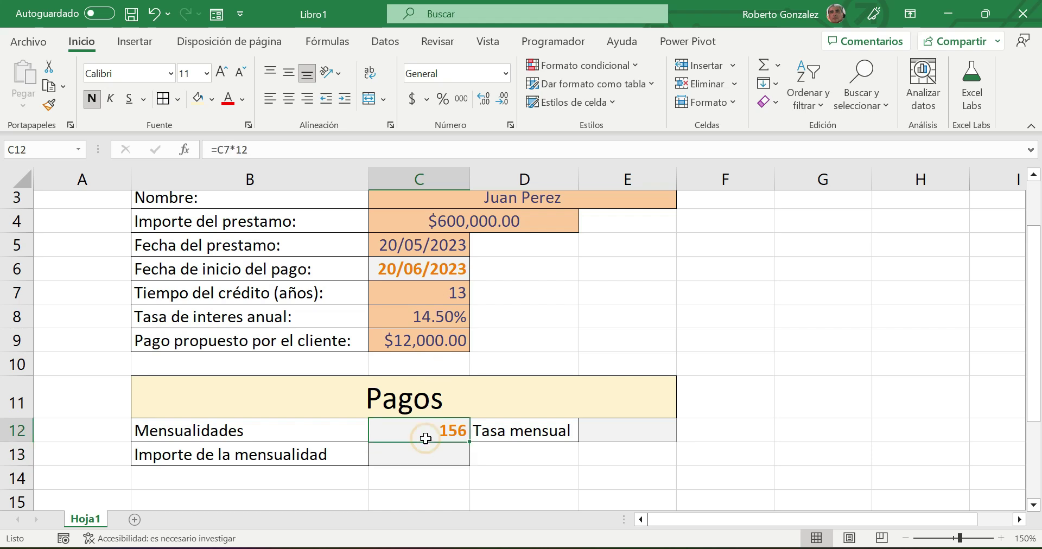
{"action": "double_click", "coordinate": [425, 437]}
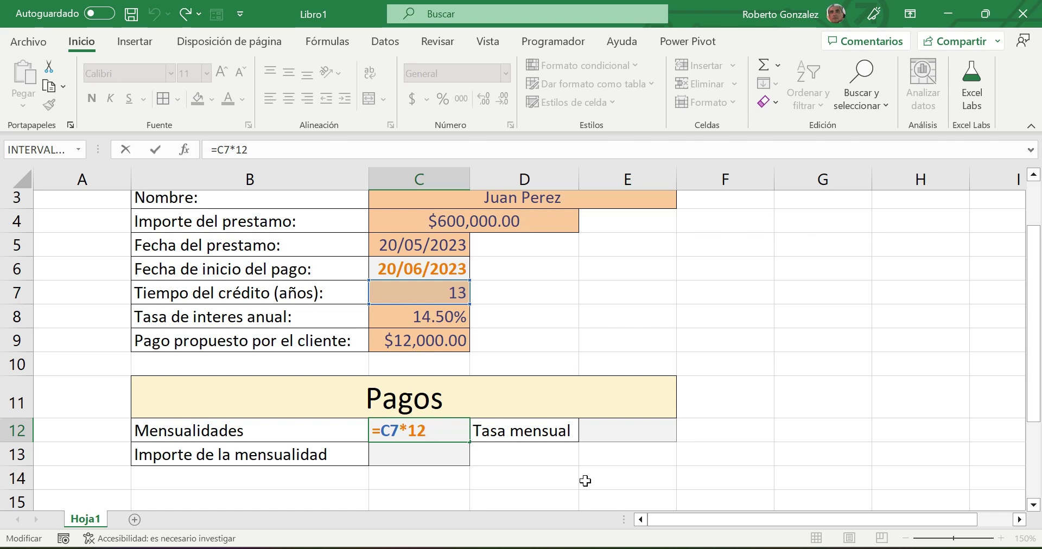
{"action": "left_click", "coordinate": [609, 430]}
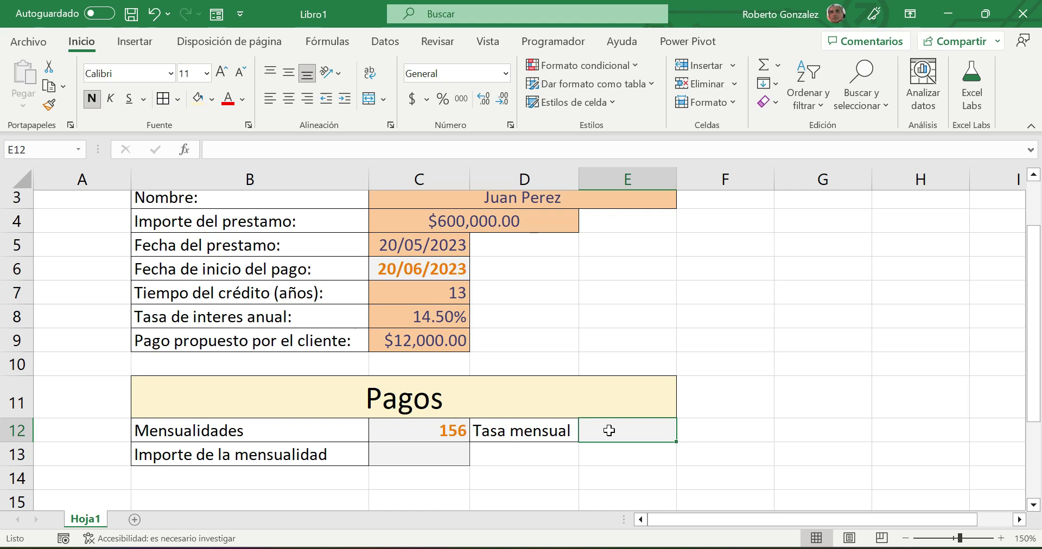
- Enter =C8/12 in E12 and format it as a percentage, showing 1.21%
{"action": "type", "text": "="}
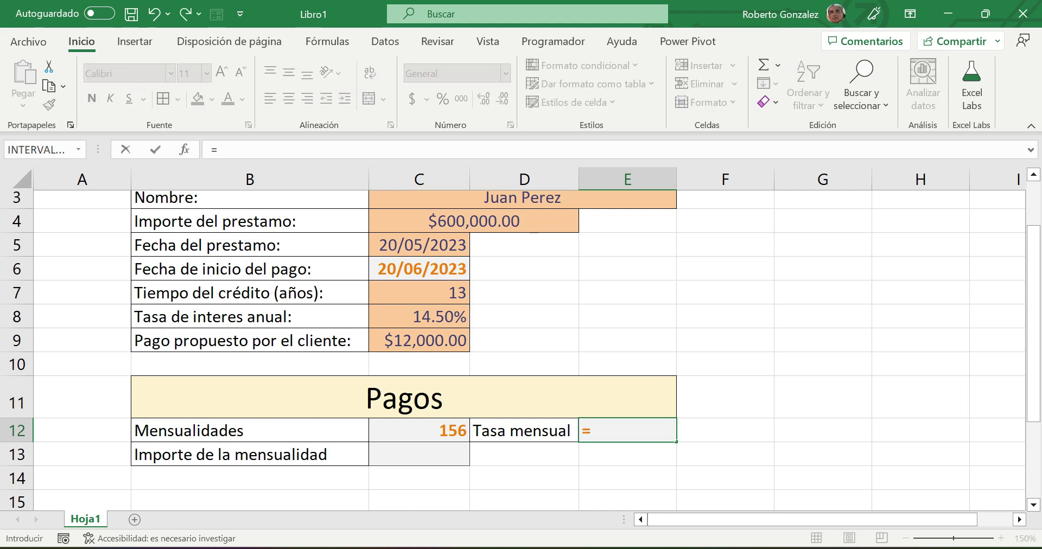
{"action": "left_click", "coordinate": [408, 320]}
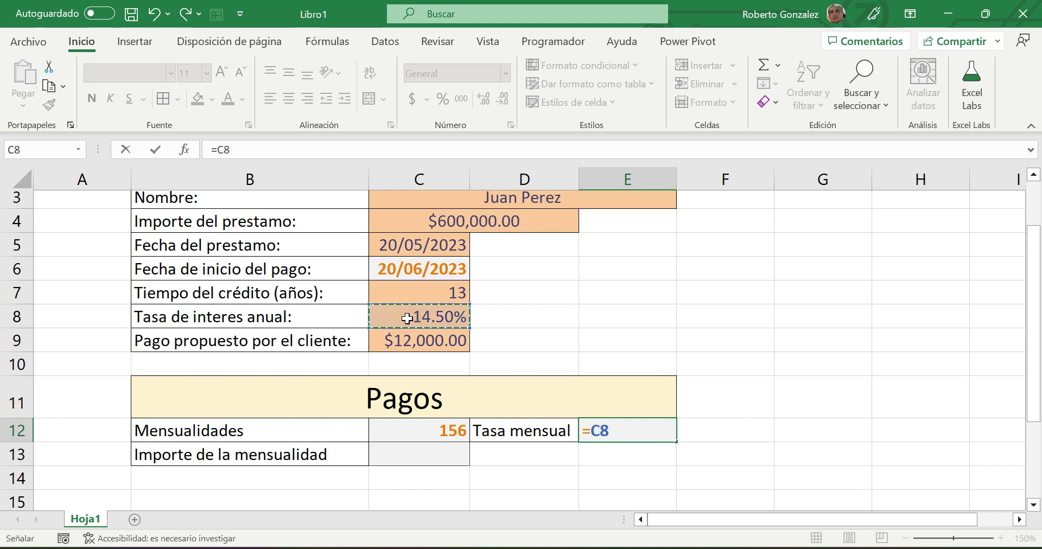
{"action": "type", "text": "/12"}
{"action": "key", "text": "Return"}
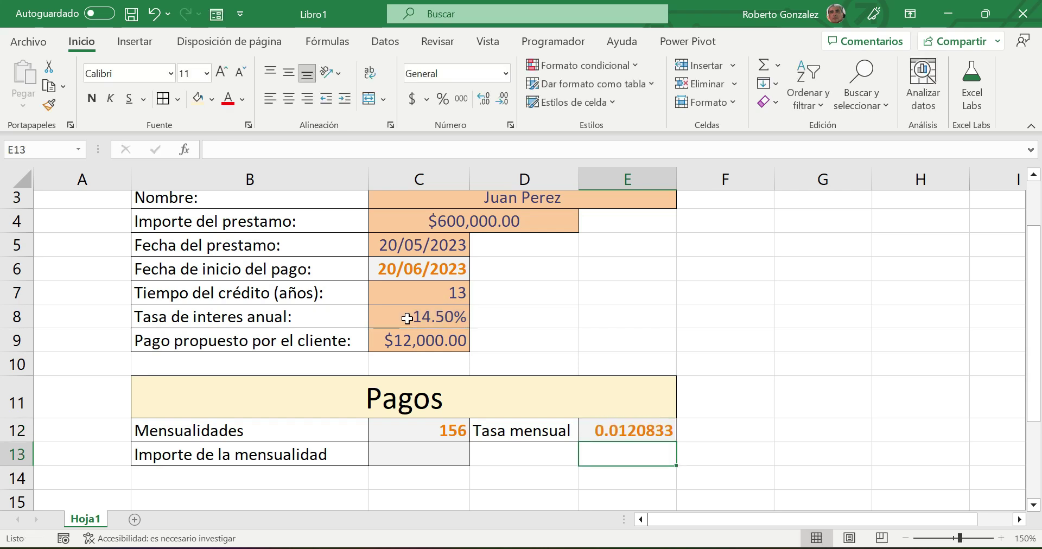
{"action": "left_click", "coordinate": [620, 432]}
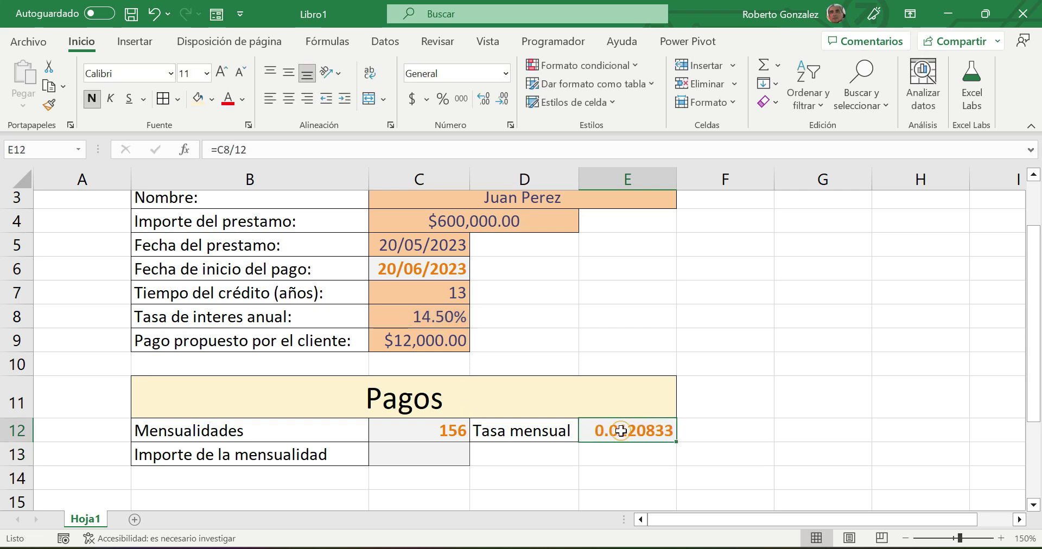
{"action": "left_click", "coordinate": [505, 73]}
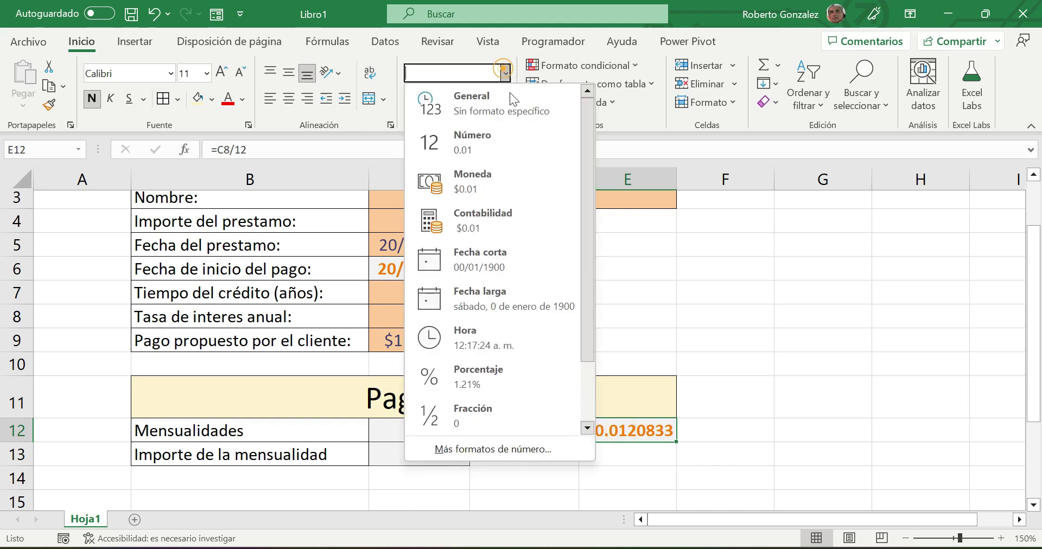
{"action": "left_click", "coordinate": [477, 374]}
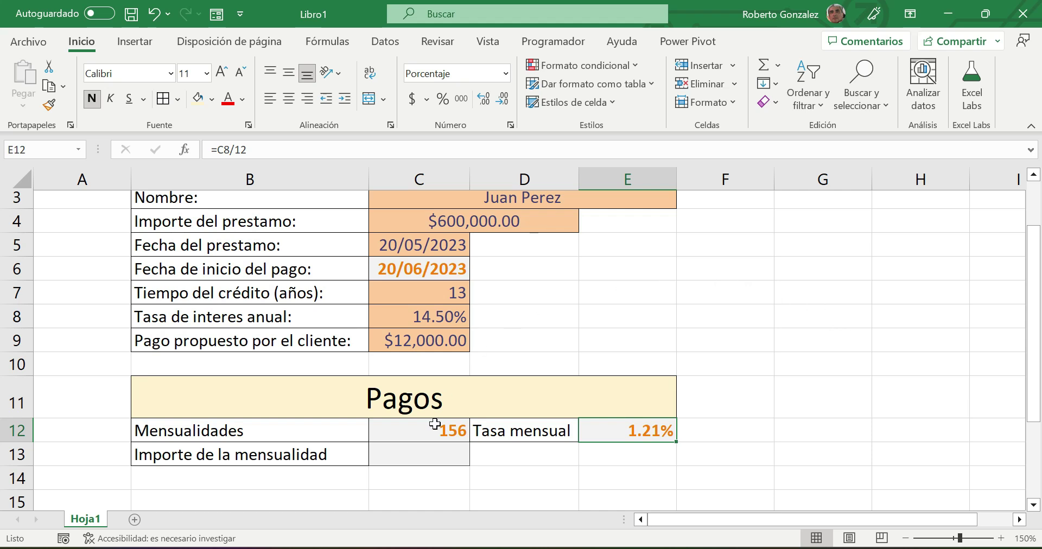
{"action": "left_click", "coordinate": [408, 459]}
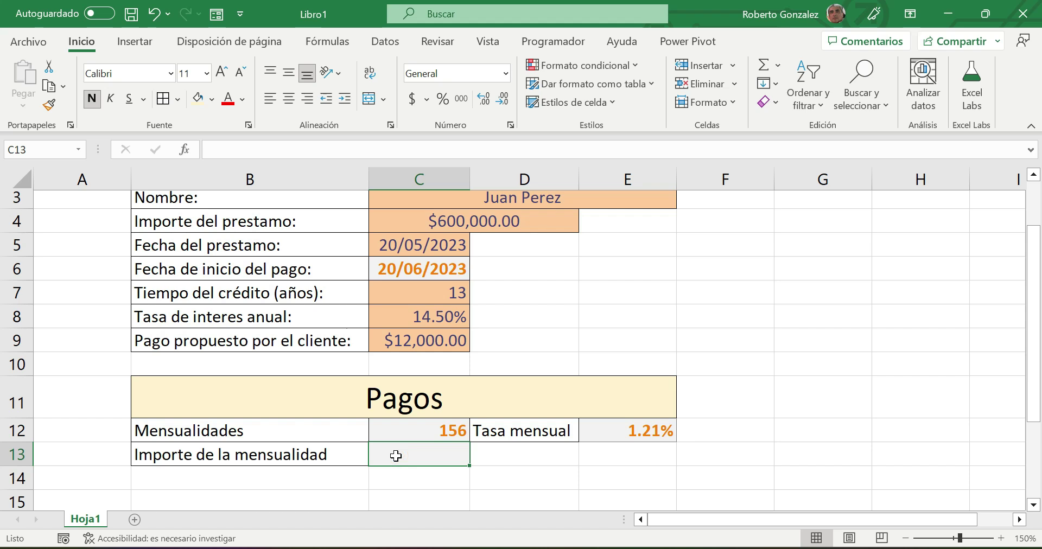
- Start =PAGO( in C13 using E12, C12 and C4 as rate, periods and loan amount
{"action": "type", "text": "="}
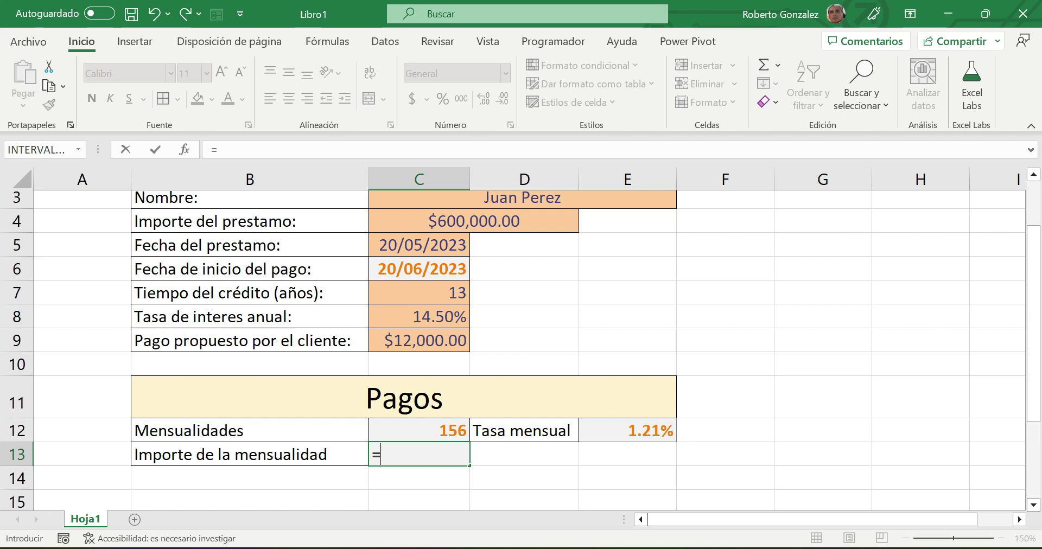
{"action": "type", "text": "PAGO("}
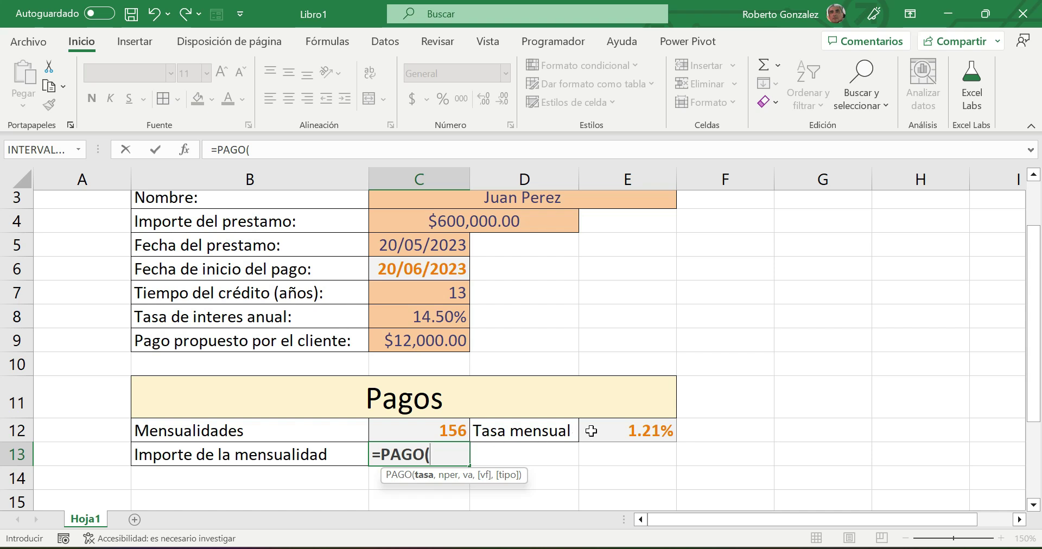
{"action": "left_click", "coordinate": [612, 430]}
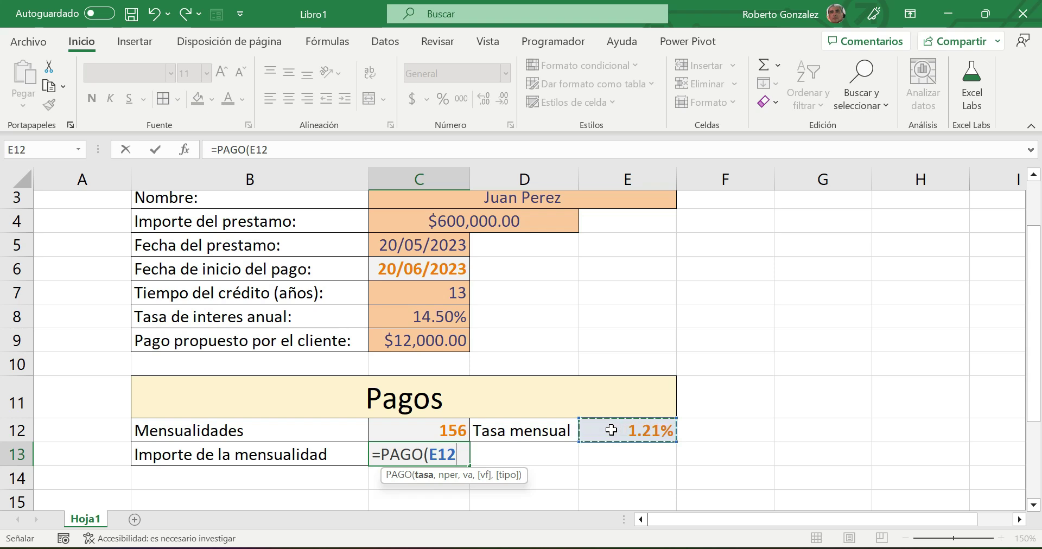
{"action": "type", "text": ","}
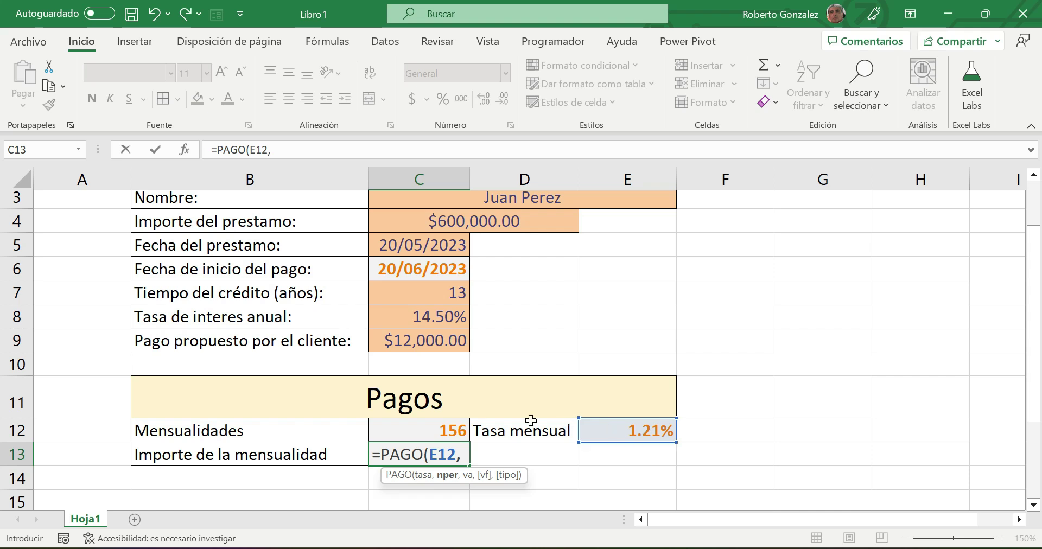
{"action": "left_click", "coordinate": [406, 430]}
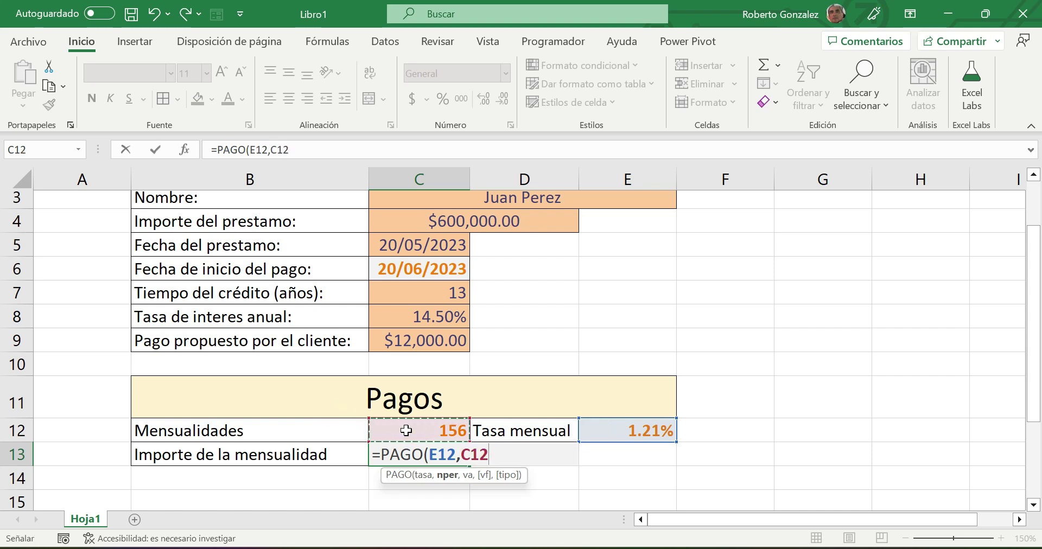
{"action": "type", "text": ","}
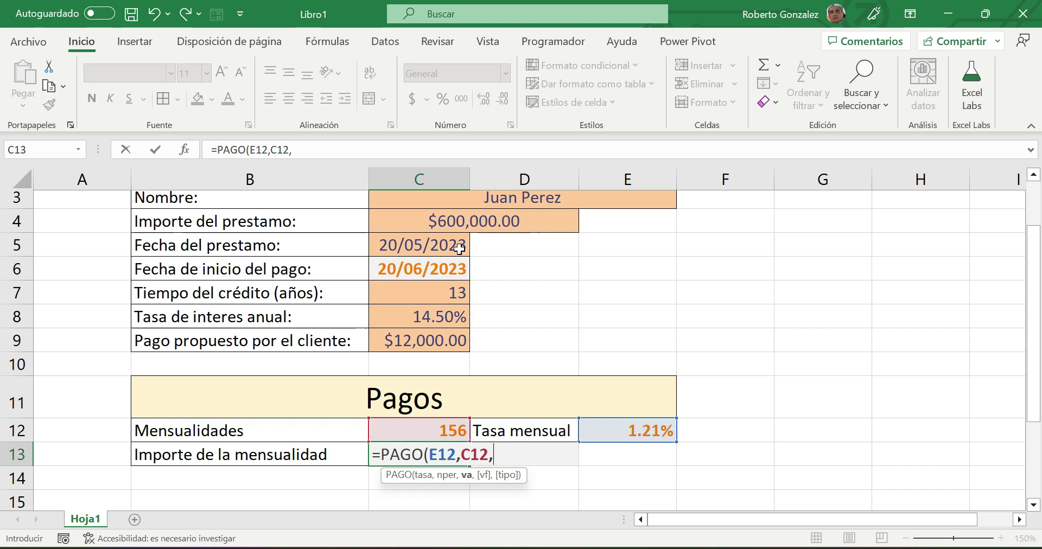
{"action": "left_click", "coordinate": [465, 221]}
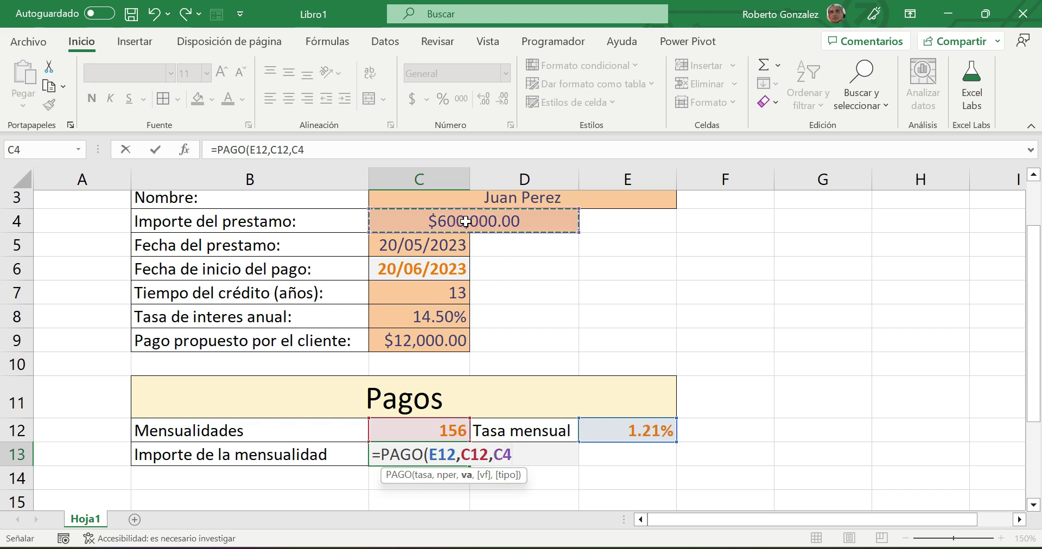
- Complete C13's formula as =PAGO(E12,C12,C4,0,1) and commit it
{"action": "type", "text": ","}
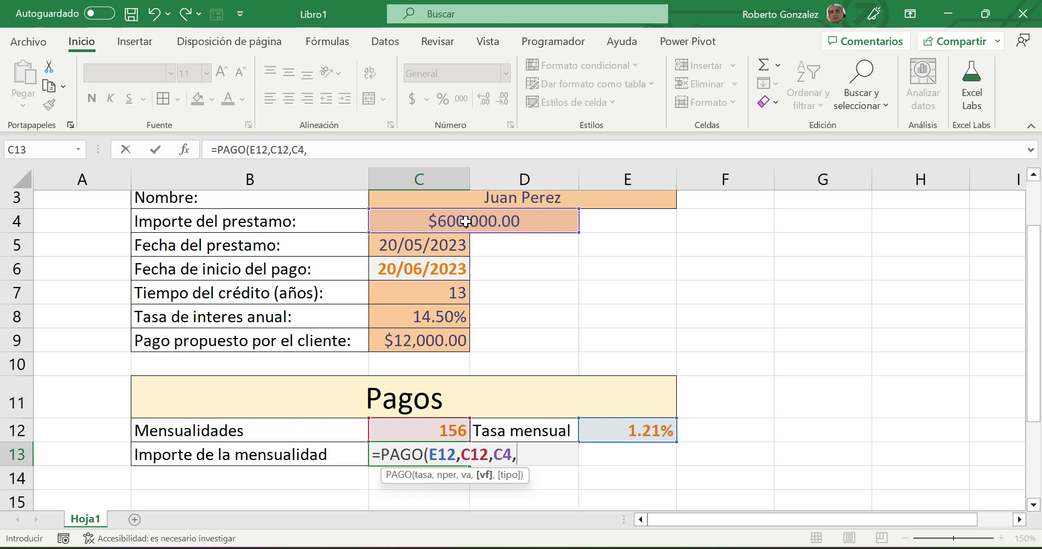
{"action": "type", "text": "0,1"}
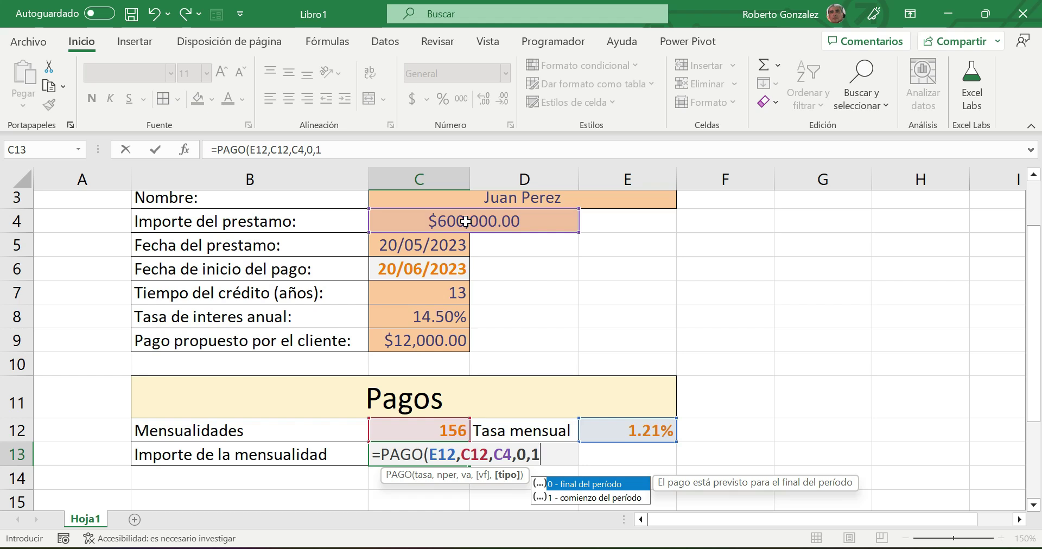
{"action": "type", "text": ")"}
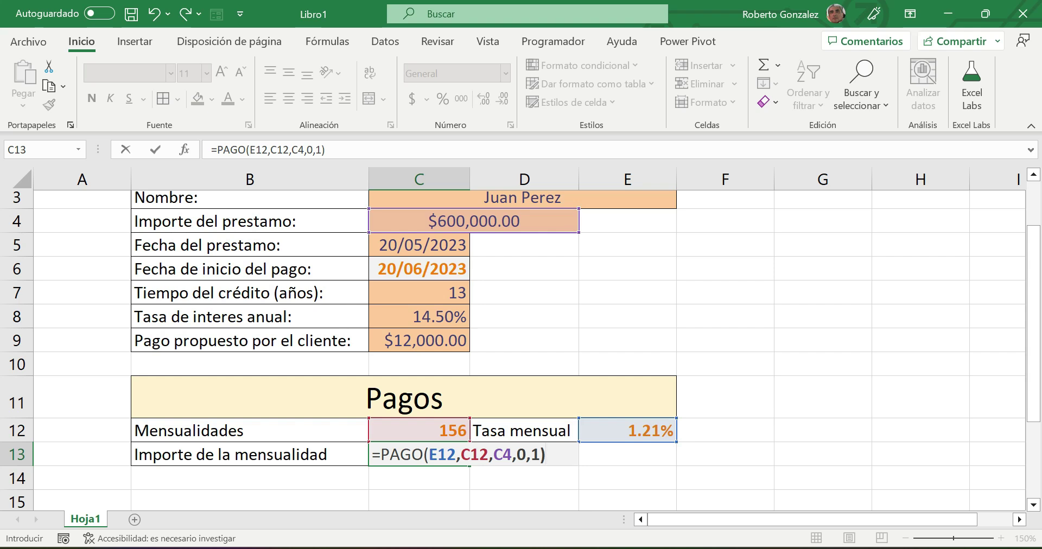
{"action": "key", "text": "Return"}
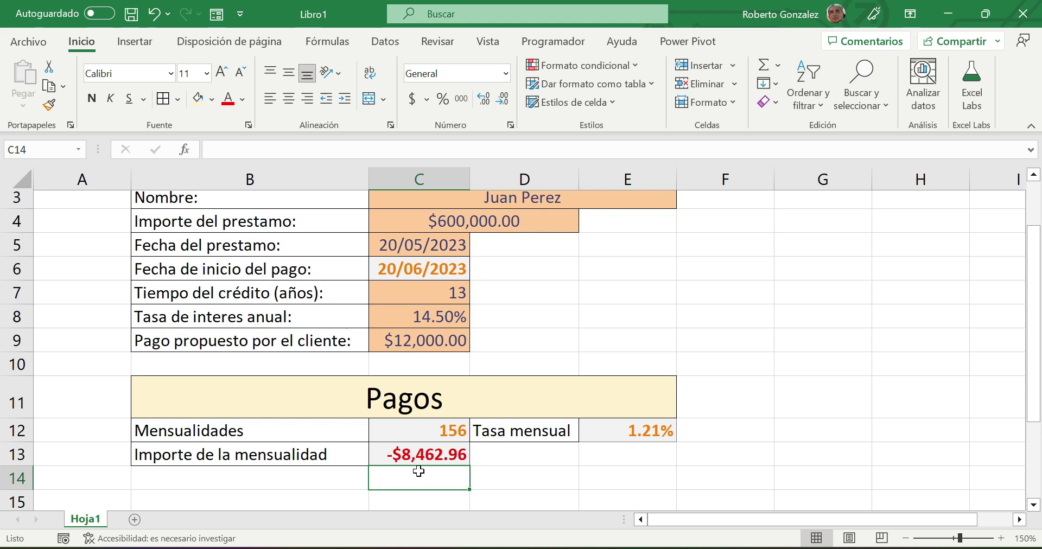
- Set the loan amount in C4 to 450000 and the credit term in C7 to 10 years
{"action": "left_click", "coordinate": [460, 227]}
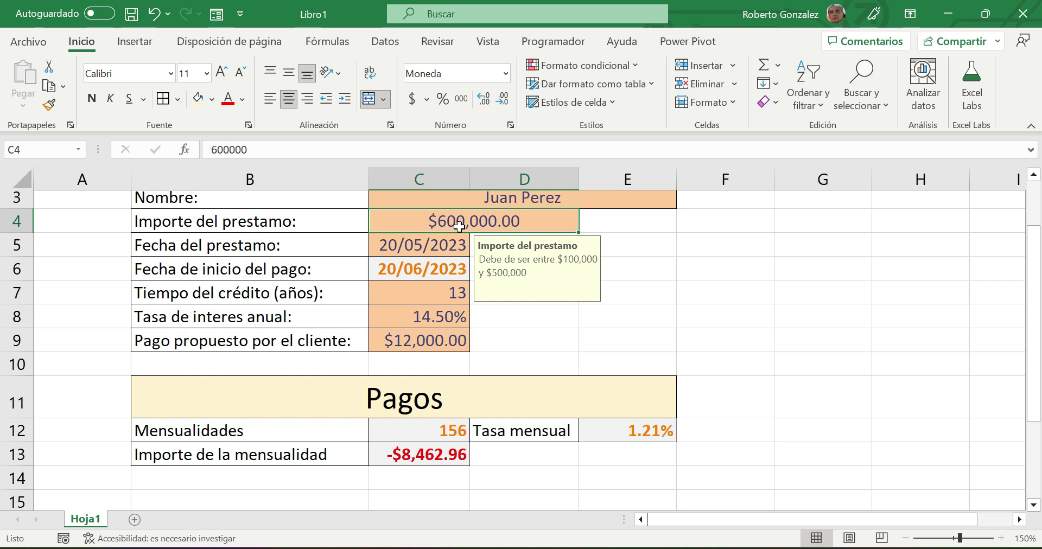
{"action": "type", "text": "450000"}
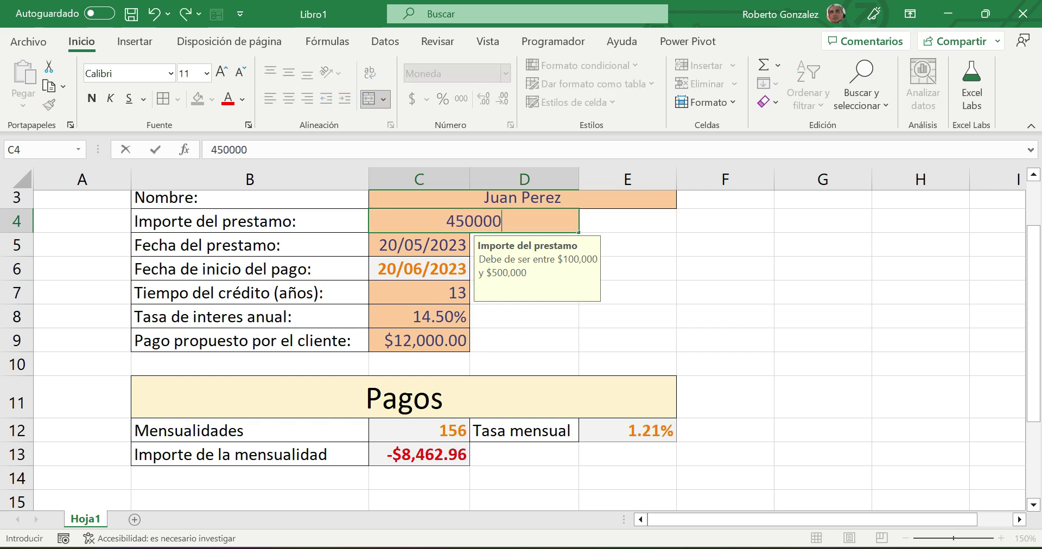
{"action": "key", "text": "Return"}
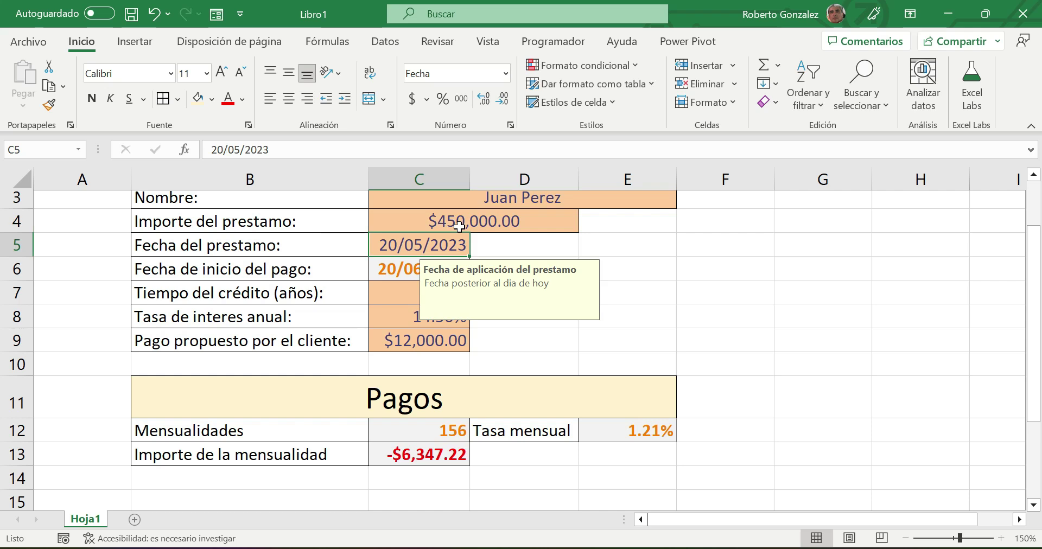
{"action": "left_click", "coordinate": [392, 295]}
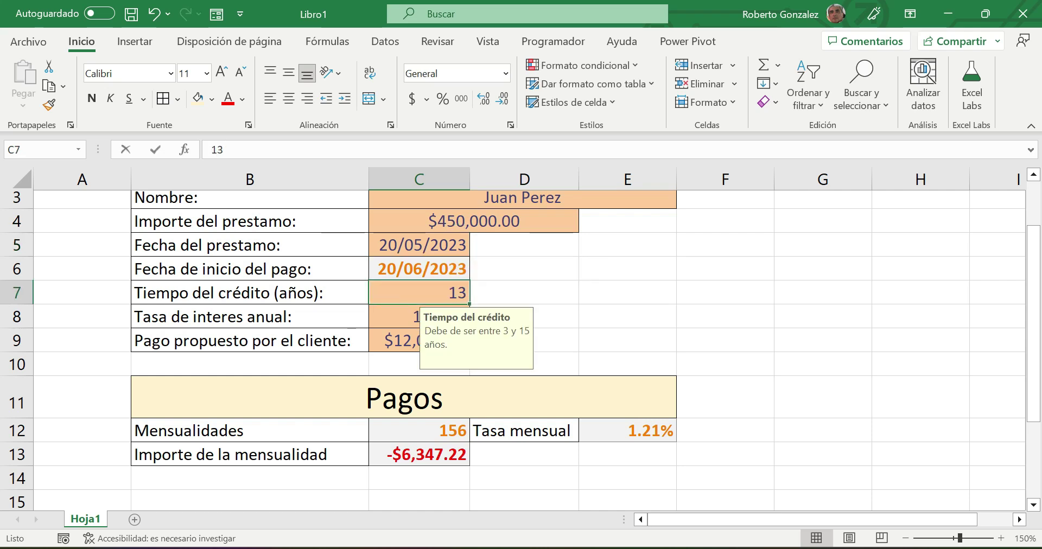
{"action": "type", "text": "10"}
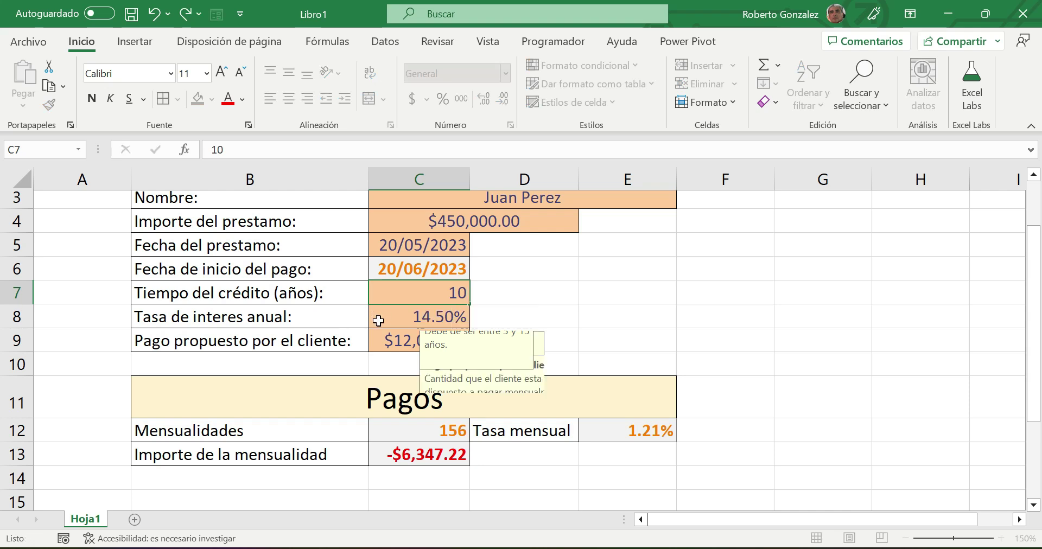
{"action": "left_click", "coordinate": [378, 320]}
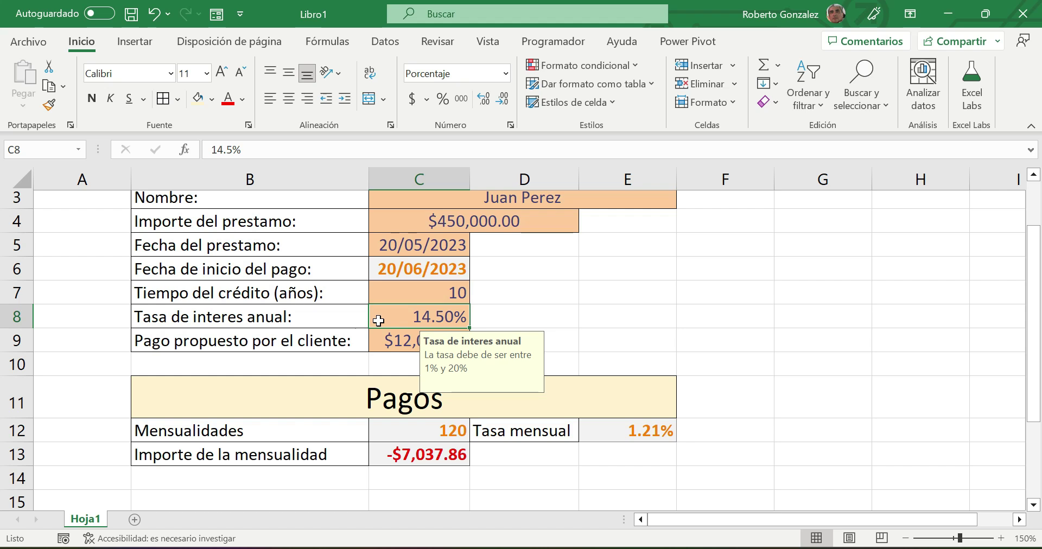
{"action": "type", "text": "36"}
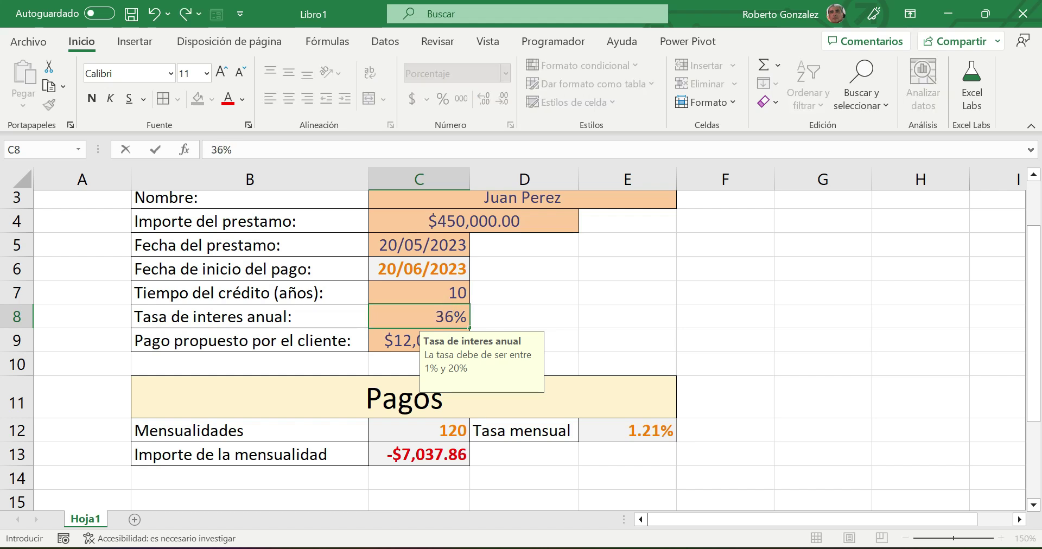
- Commit 36 as the annual interest rate in C8 and accept the out-of-range warning
{"action": "key", "text": "Return"}
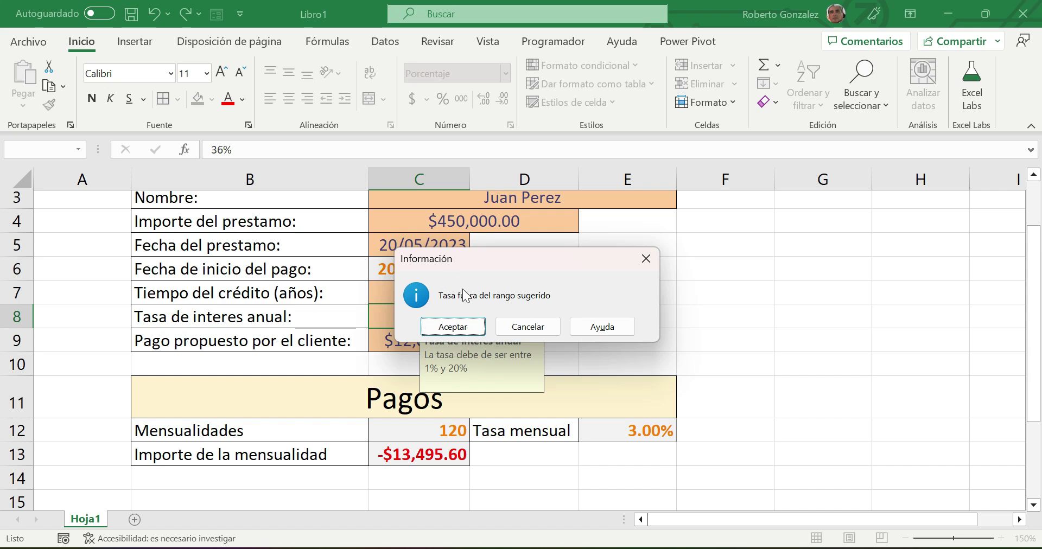
{"action": "left_click", "coordinate": [456, 327]}
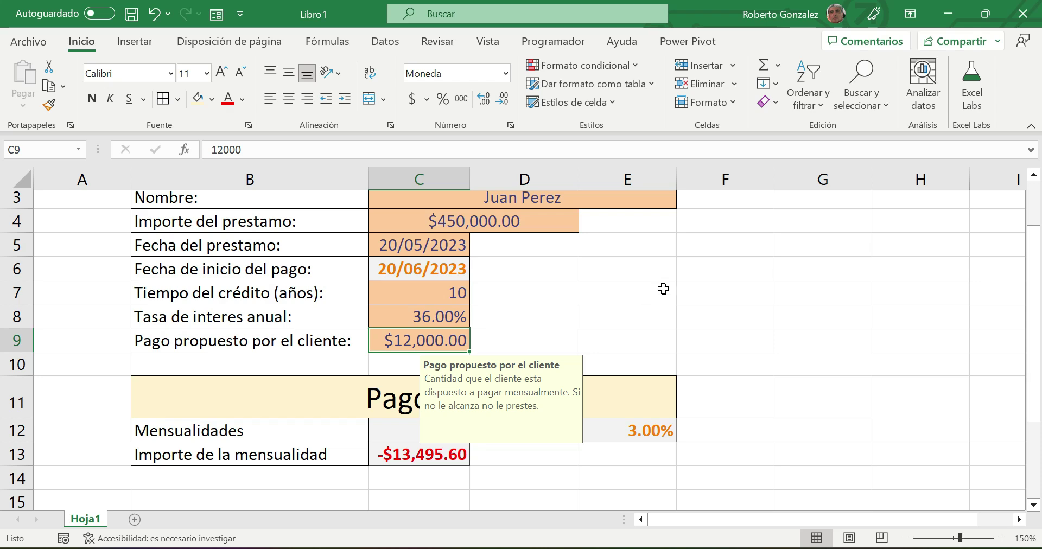
{"action": "left_click", "coordinate": [663, 289]}
{"action": "scroll", "coordinate": [664, 289], "scroll_direction": "up", "scroll_amount": 1}
{"action": "scroll", "coordinate": [664, 289], "scroll_direction": "down", "scroll_amount": 1}
{"action": "scroll", "coordinate": [663, 289], "scroll_direction": "up", "scroll_amount": 1}
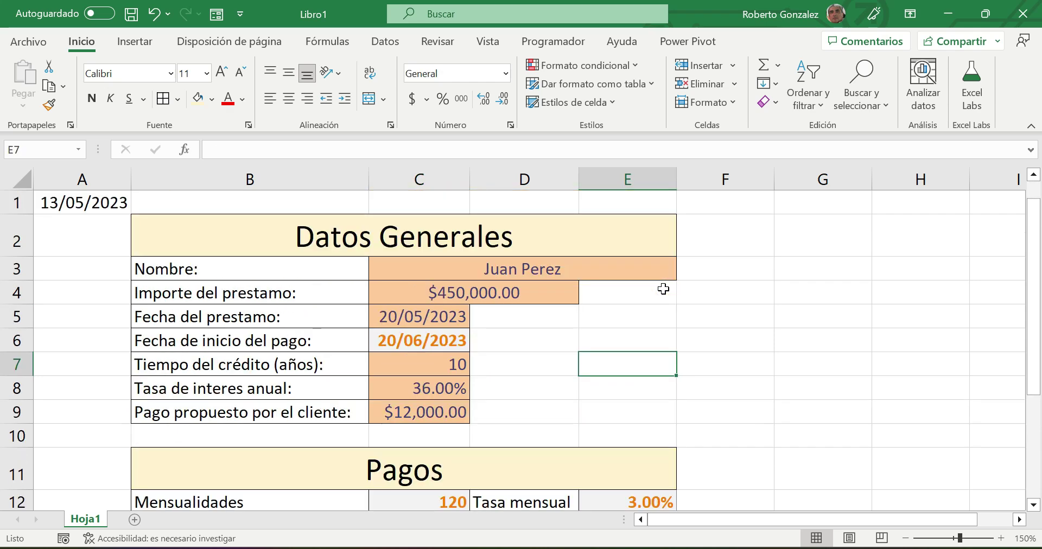
{"action": "scroll", "coordinate": [664, 288], "scroll_direction": "down", "scroll_amount": 1}
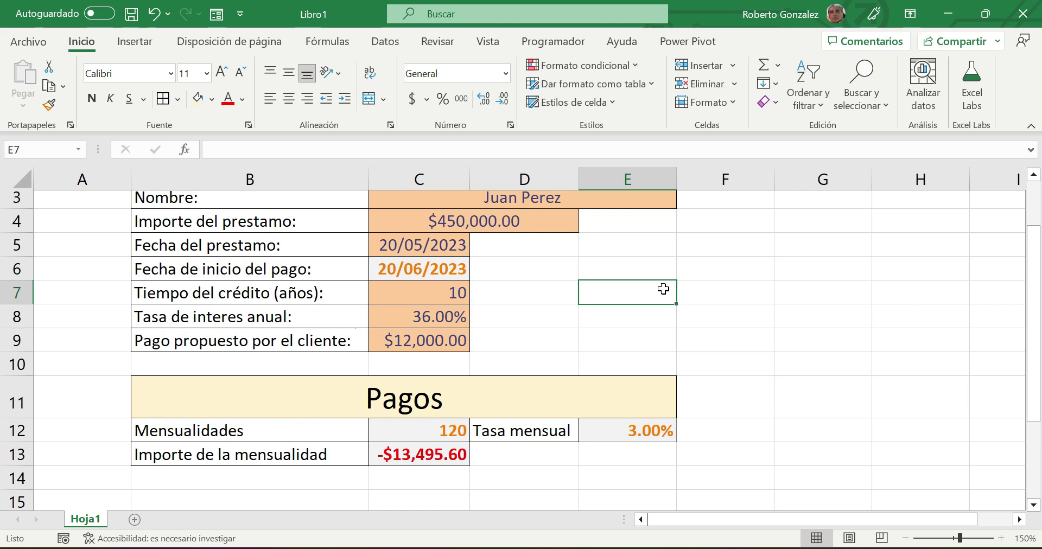
{"action": "left_click", "coordinate": [437, 246]}
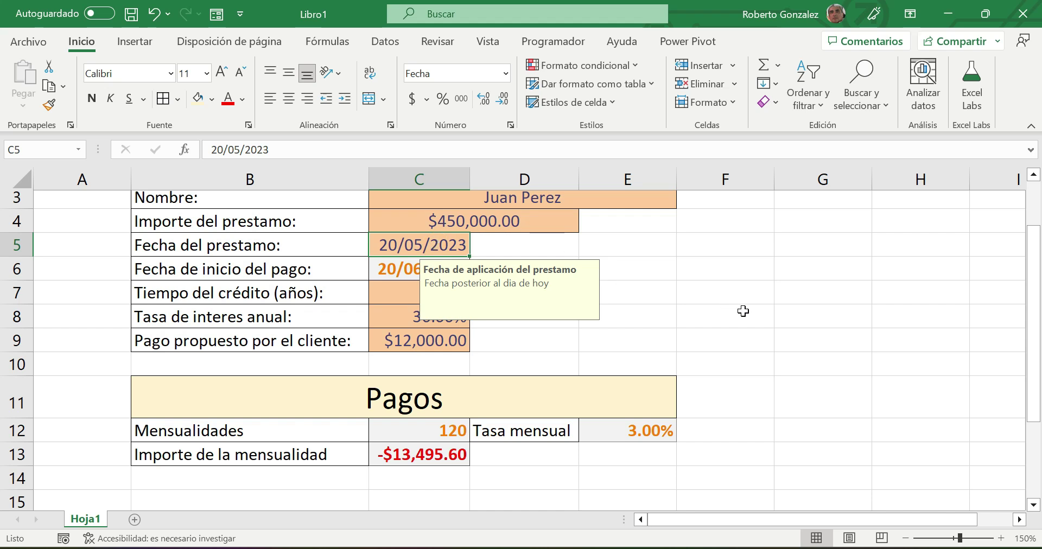
{"action": "left_click", "coordinate": [905, 538]}
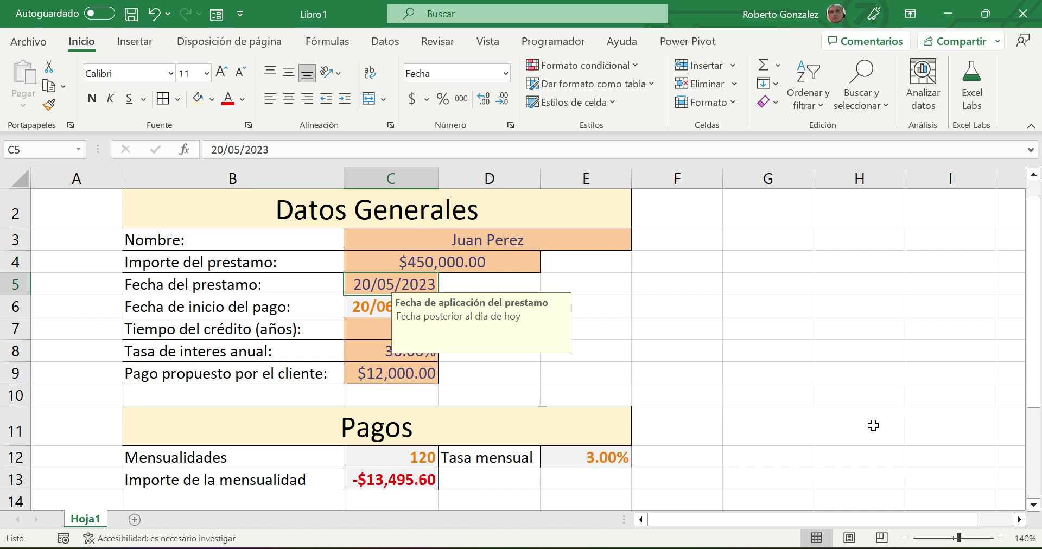
{"action": "left_click", "coordinate": [875, 371]}
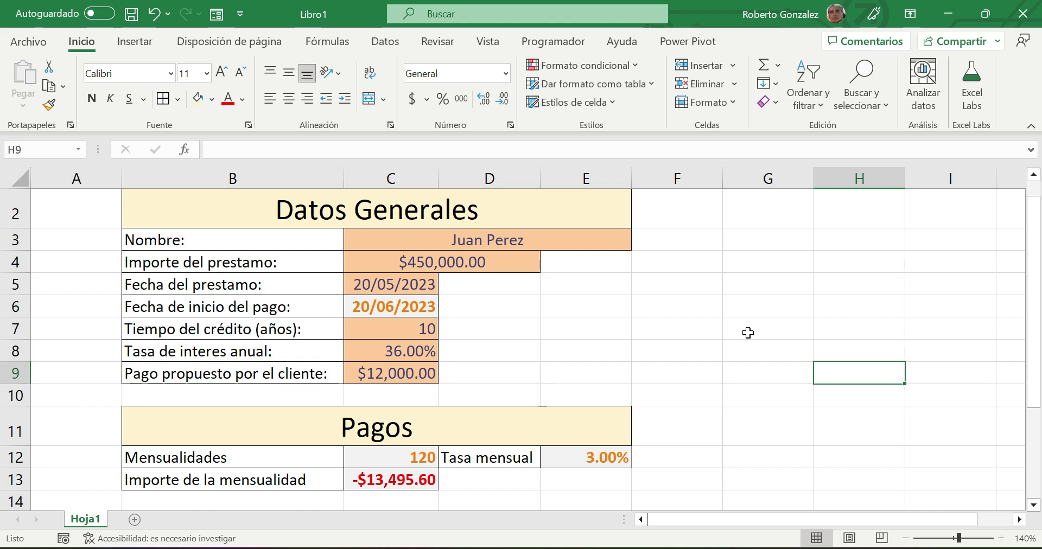
{"action": "right_click", "coordinate": [83, 520]}
- Rename the Hoja1 worksheet to 'Cotización'
{"action": "left_click", "coordinate": [114, 311]}
{"action": "type", "text": "cotizaci"}
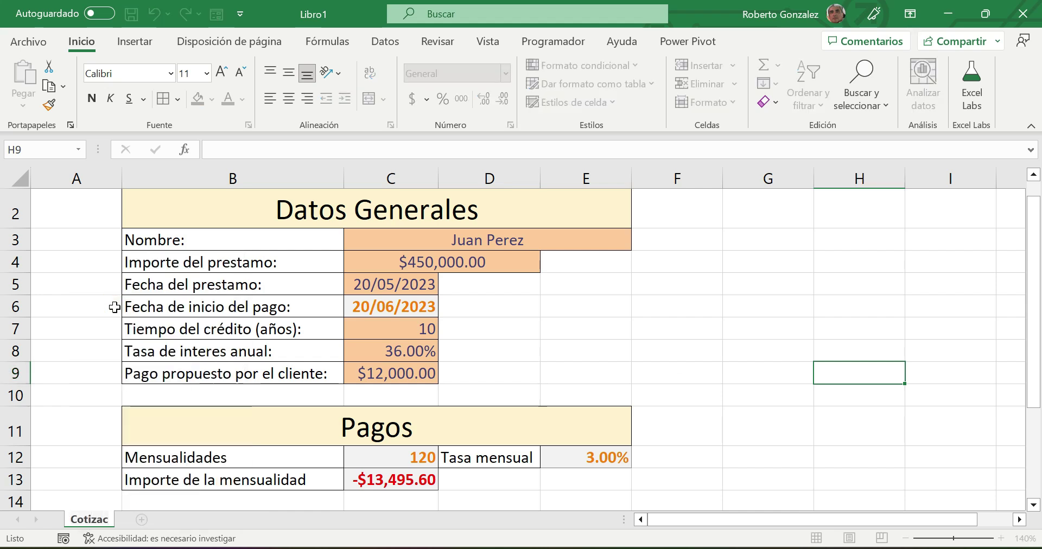
{"action": "type", "text": "ón"}
{"action": "key", "text": "Return"}
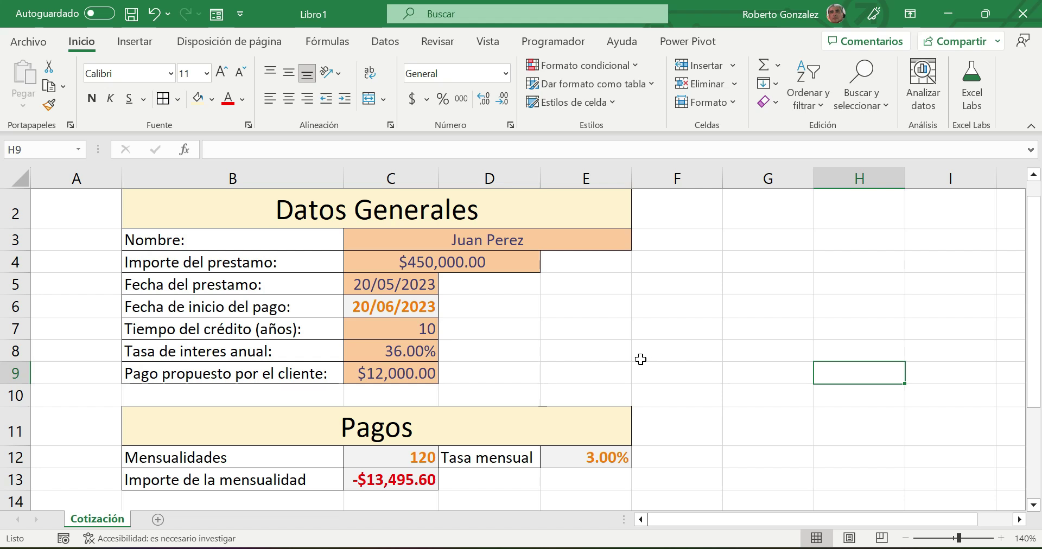
{"action": "left_click", "coordinate": [452, 237]}
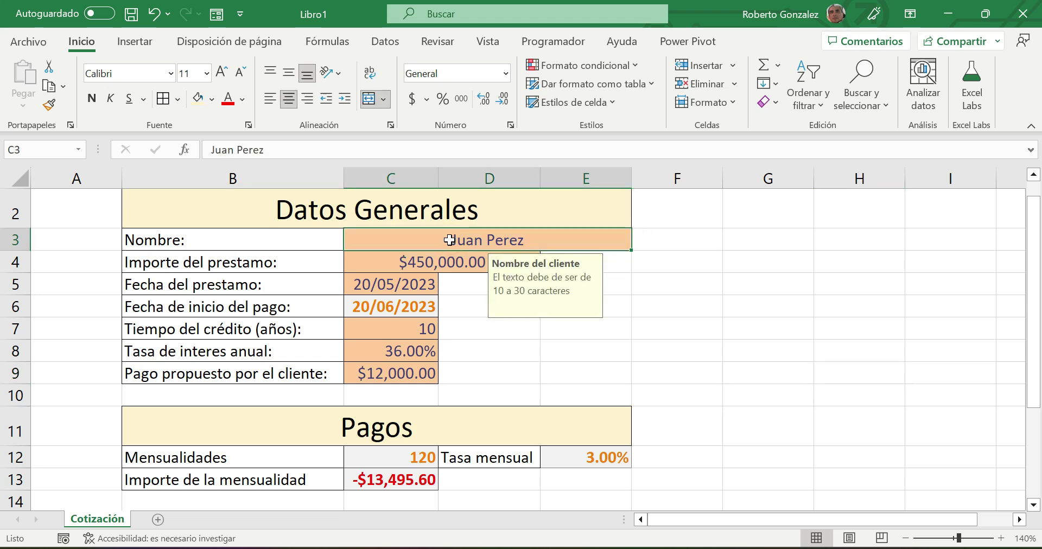
- Unlock the client-name cell C3 via Format Cells protection so it stays editable
{"action": "right_click", "coordinate": [451, 239]}
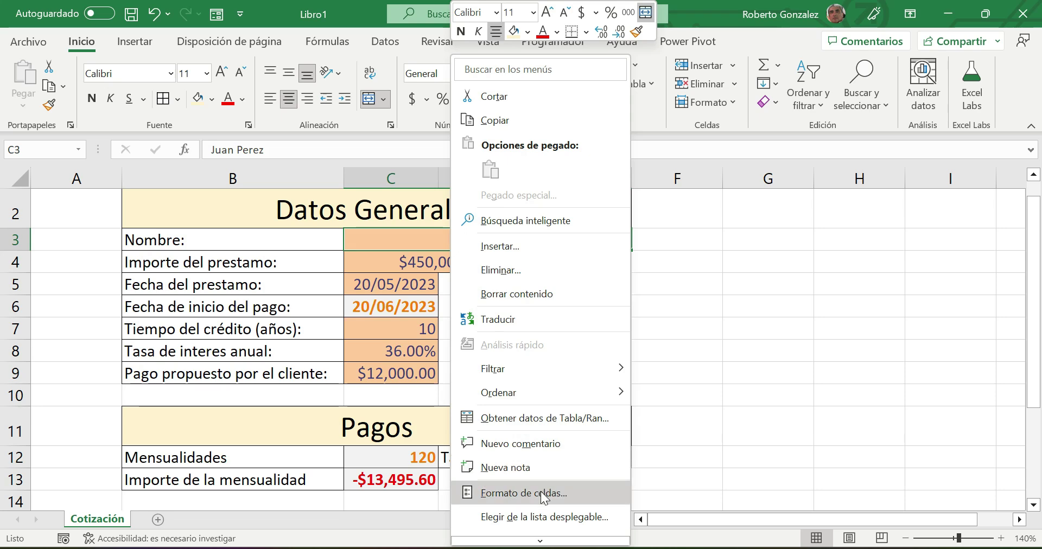
{"action": "left_click", "coordinate": [541, 492]}
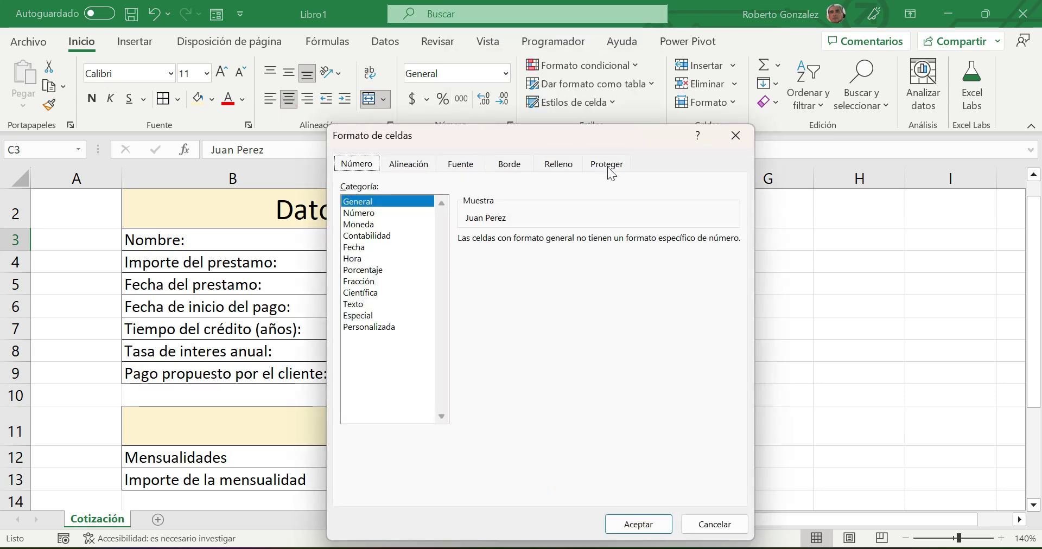
{"action": "left_click", "coordinate": [607, 165]}
{"action": "left_click", "coordinate": [346, 188]}
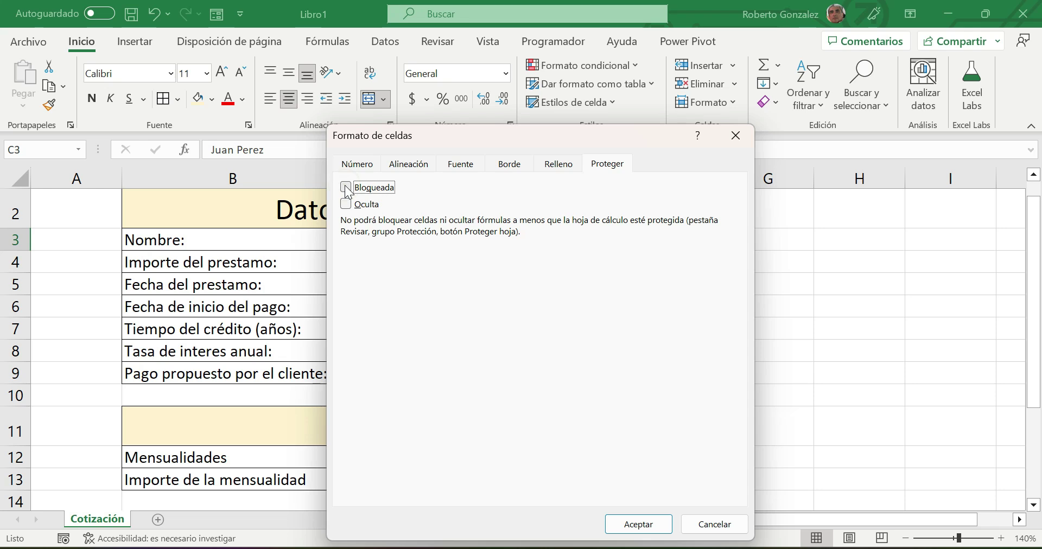
{"action": "left_click", "coordinate": [640, 529]}
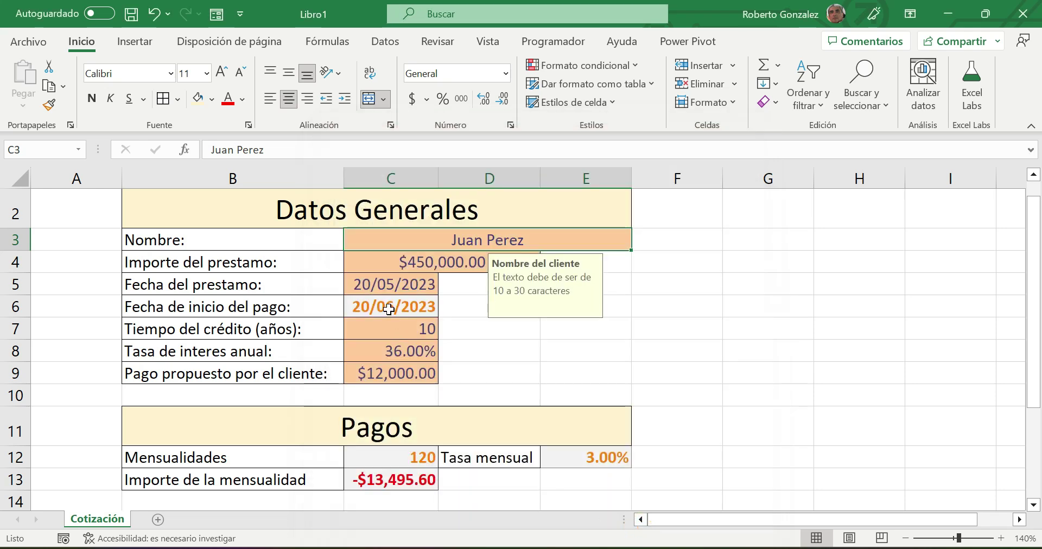
- Mark the payment-start formula cell C6 as Oculta to hide its formula
{"action": "left_click", "coordinate": [389, 309]}
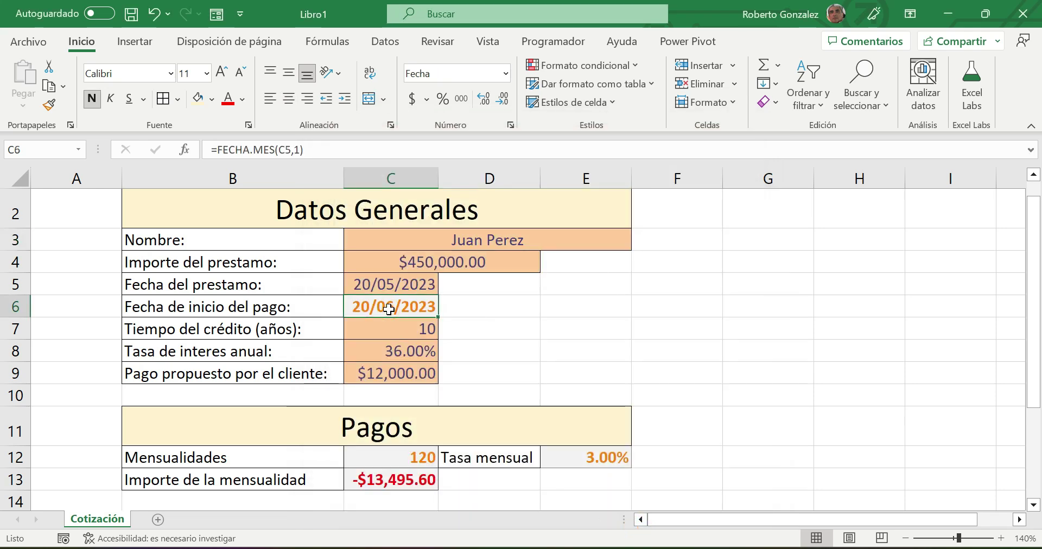
{"action": "right_click", "coordinate": [389, 310]}
{"action": "left_click", "coordinate": [448, 417]}
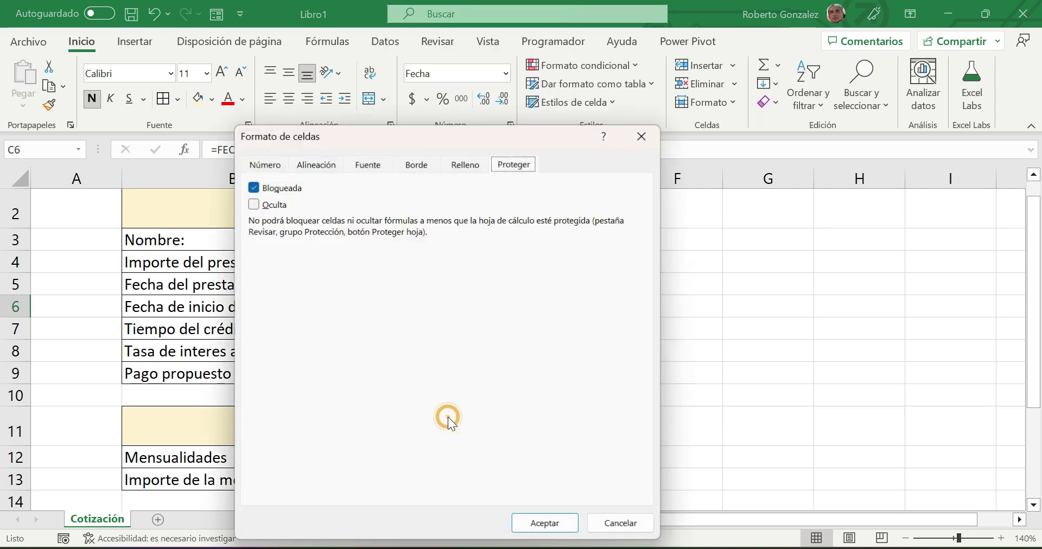
{"action": "left_click", "coordinate": [251, 205]}
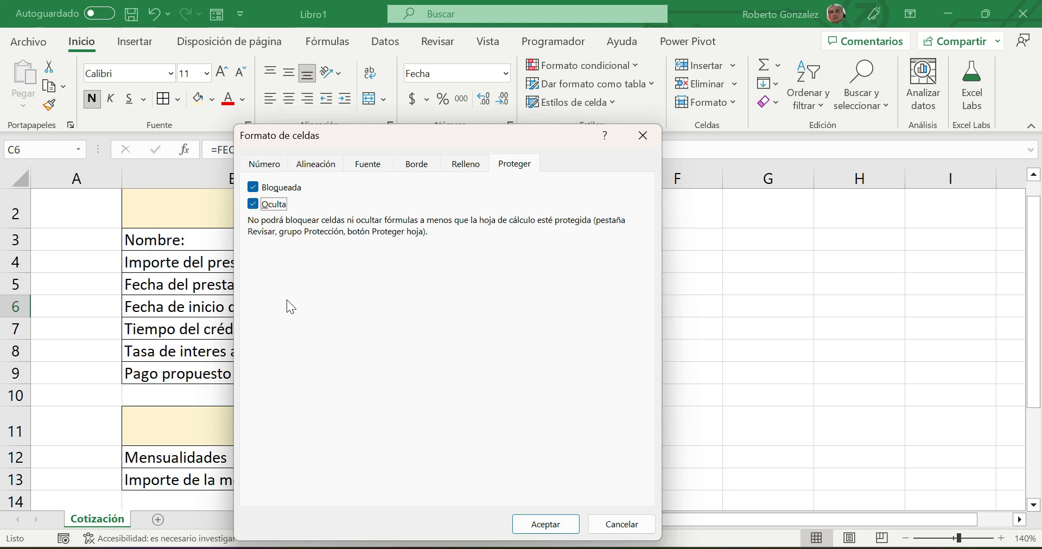
{"action": "left_click", "coordinate": [545, 526]}
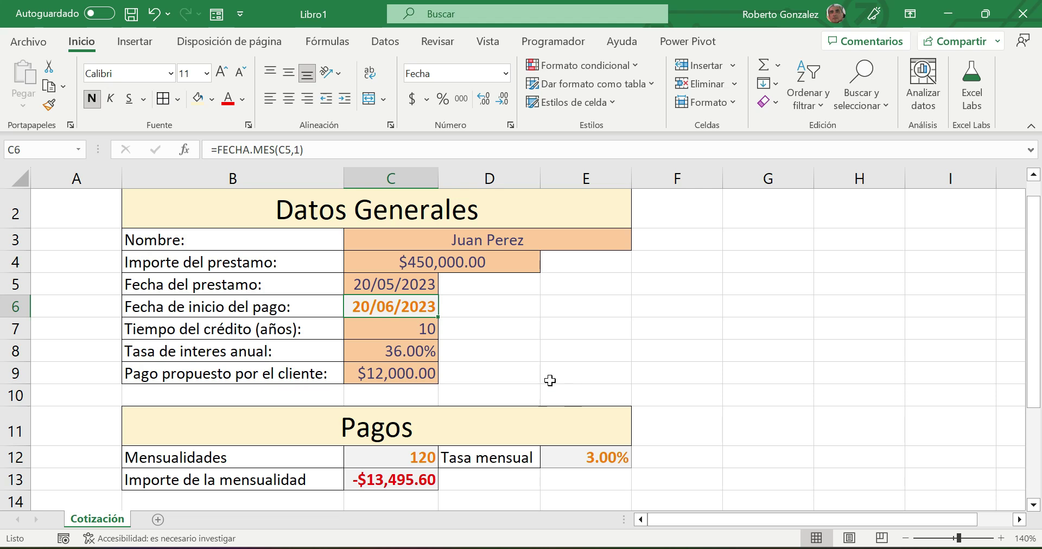
{"action": "left_click", "coordinate": [380, 263]}
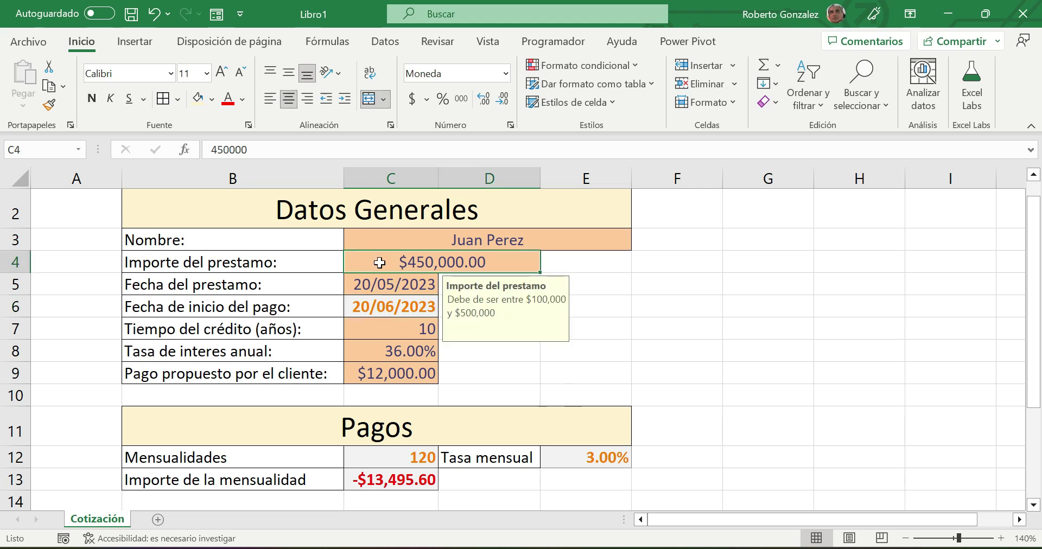
- Unlock the input cells C4, C5 and C7:C9 in their protection settings
{"action": "left_click", "coordinate": [382, 284]}
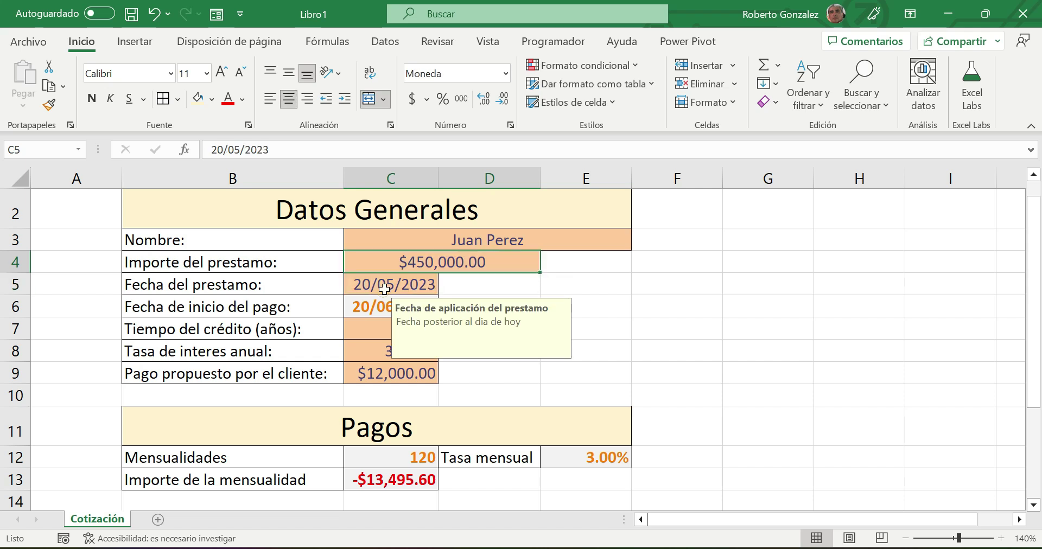
{"action": "left_click", "coordinate": [384, 263]}
{"action": "left_click", "coordinate": [383, 284], "text": "ctrl"}
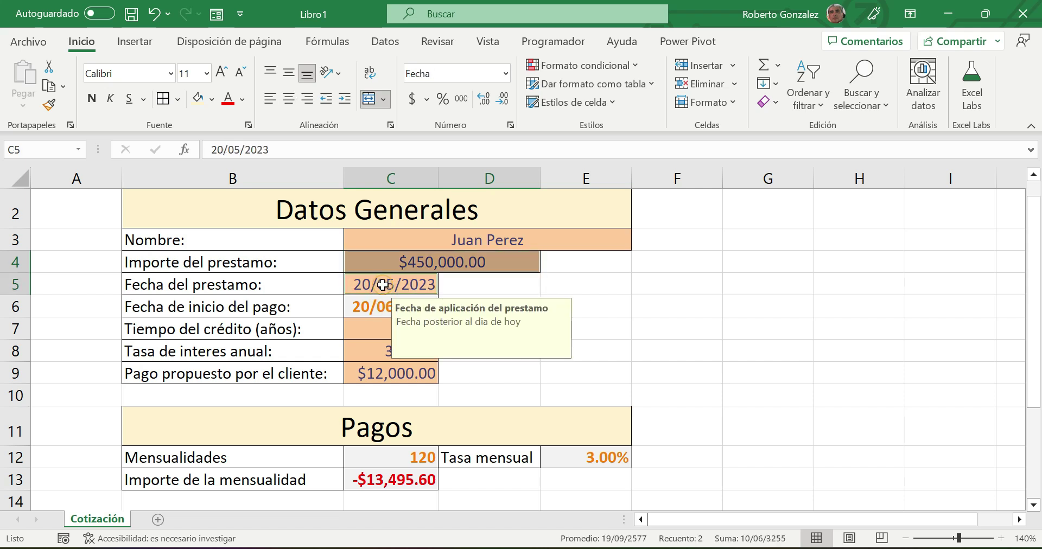
{"action": "left_click", "coordinate": [383, 285]}
{"action": "left_click", "coordinate": [385, 263]}
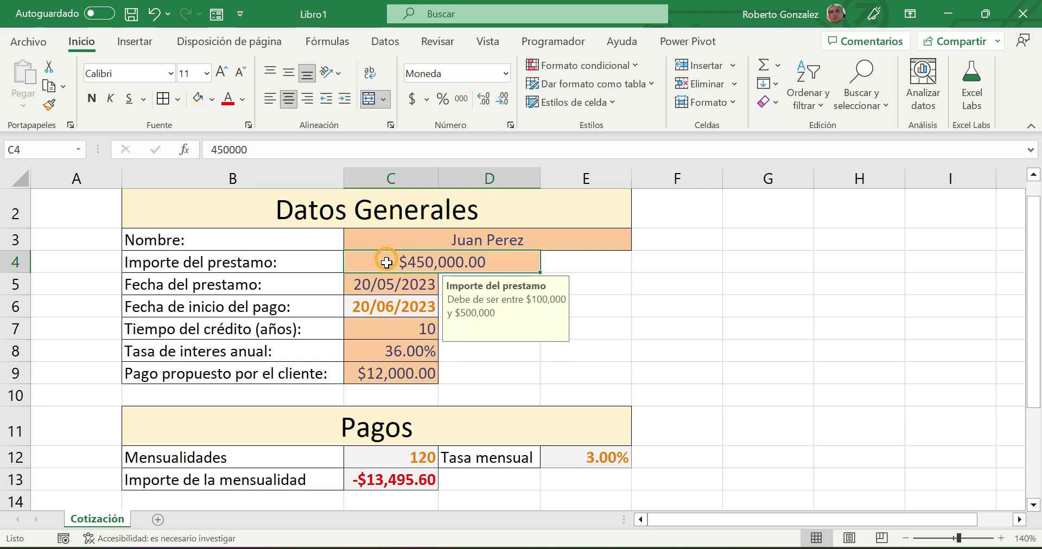
{"action": "left_click", "coordinate": [641, 347]}
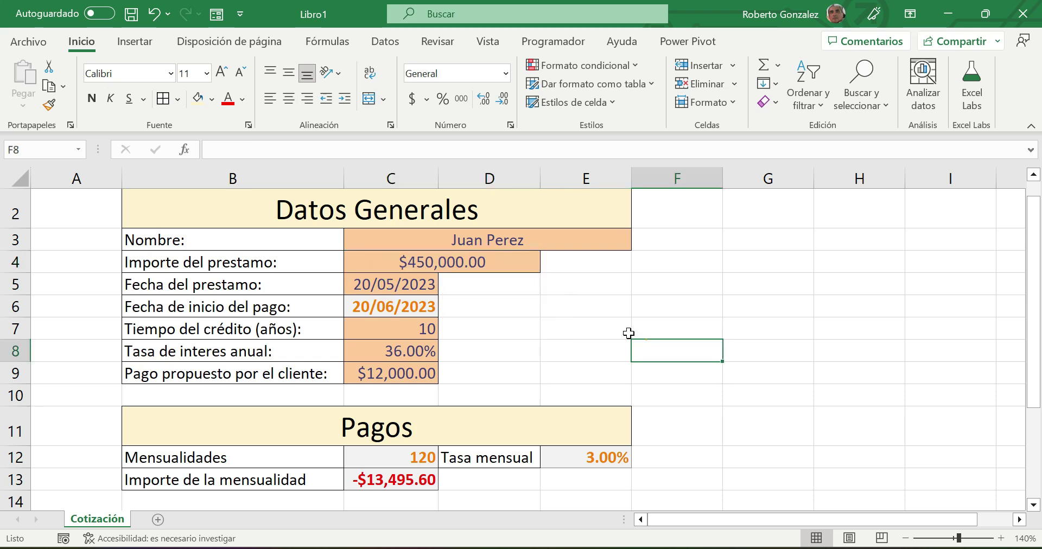
{"action": "left_click", "coordinate": [419, 269]}
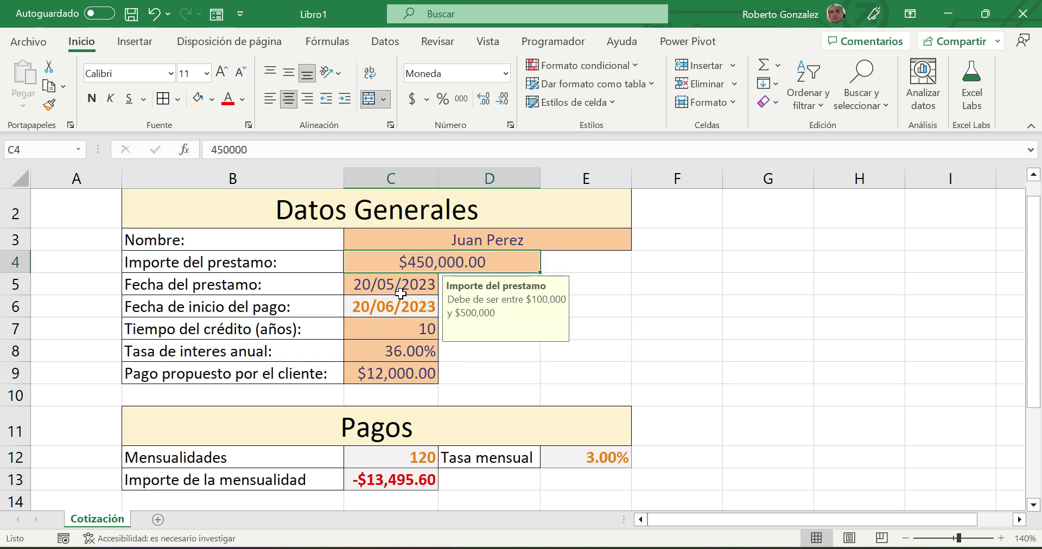
{"action": "left_click", "coordinate": [401, 292], "text": "ctrl"}
{"action": "left_click", "coordinate": [372, 329], "text": "ctrl"}
{"action": "left_click", "coordinate": [372, 350], "text": "ctrl"}
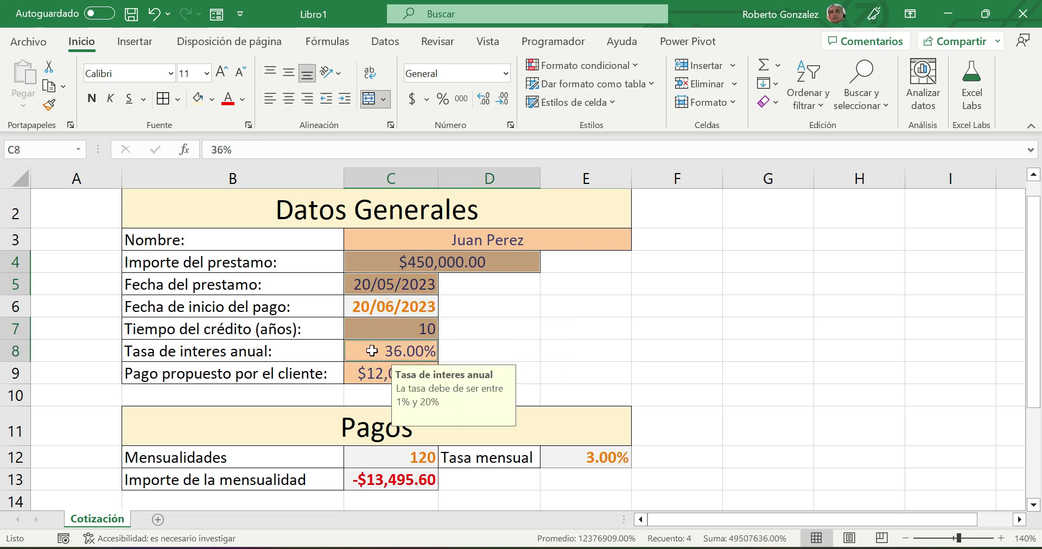
{"action": "left_click", "coordinate": [372, 369], "text": "ctrl"}
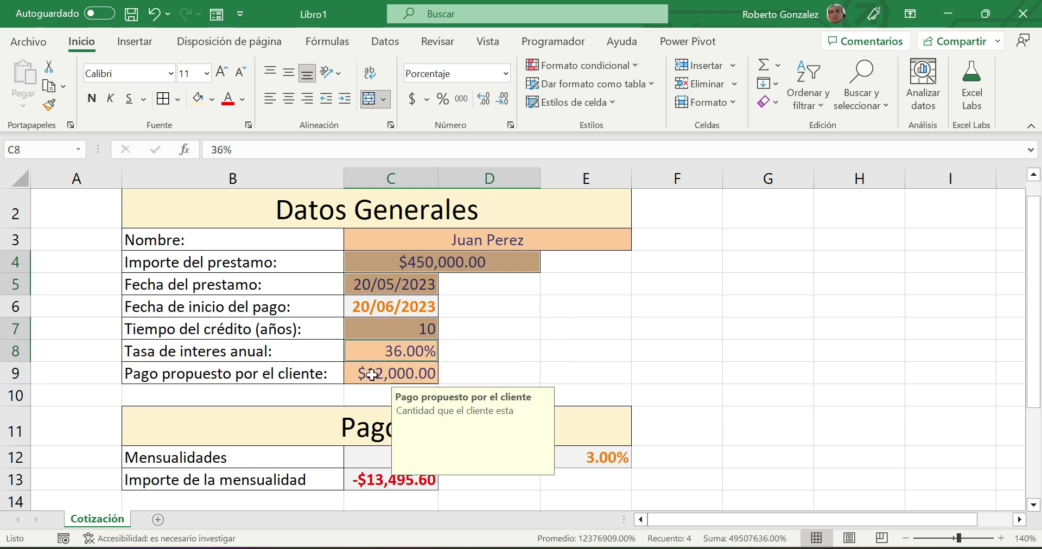
{"action": "right_click", "coordinate": [401, 278]}
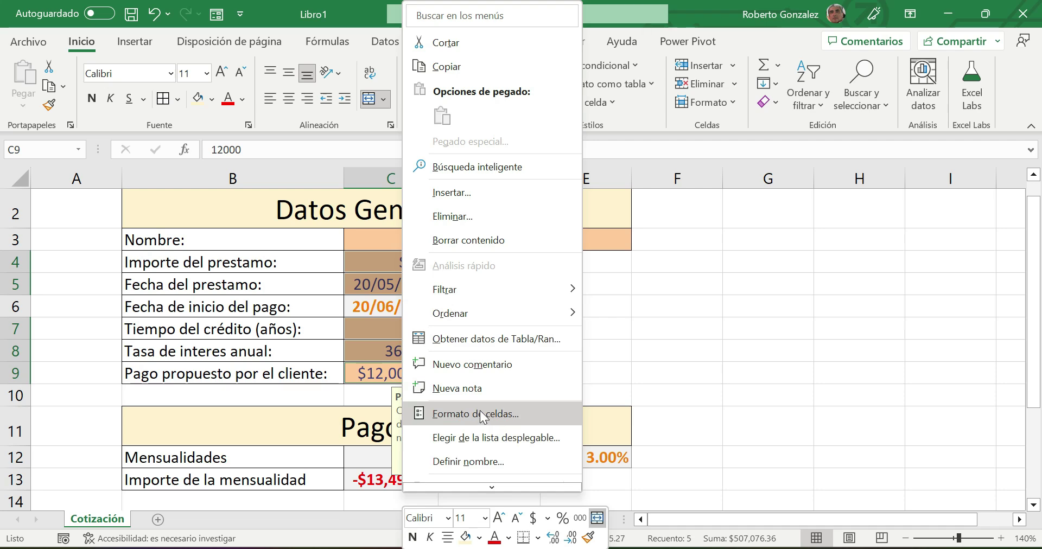
{"action": "left_click", "coordinate": [480, 410]}
{"action": "left_click", "coordinate": [285, 186]}
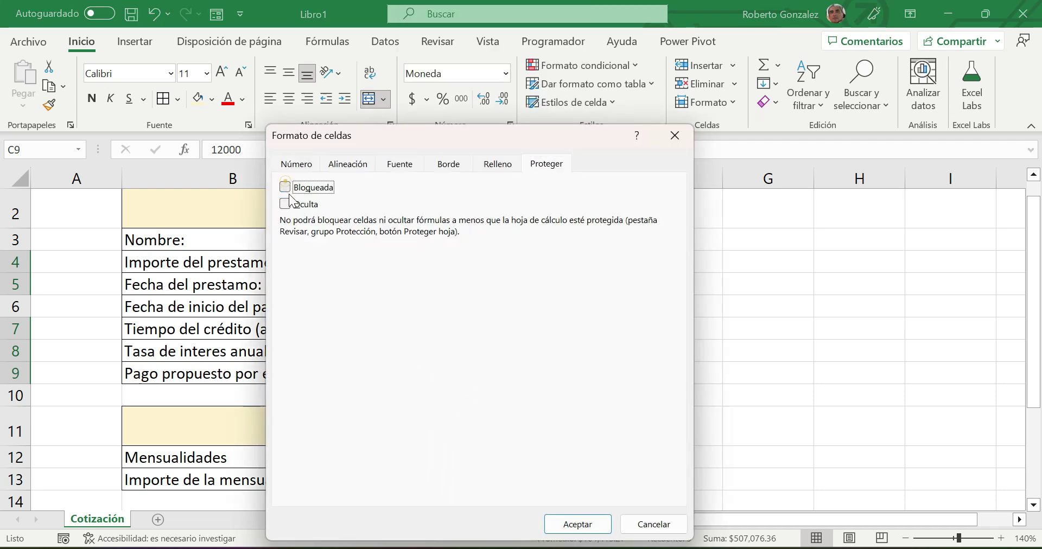
{"action": "left_click", "coordinate": [578, 524]}
- Set the formula cells C6, C12, C13 and E12 to Oculta so their formulas are hidden
{"action": "left_click", "coordinate": [678, 375]}
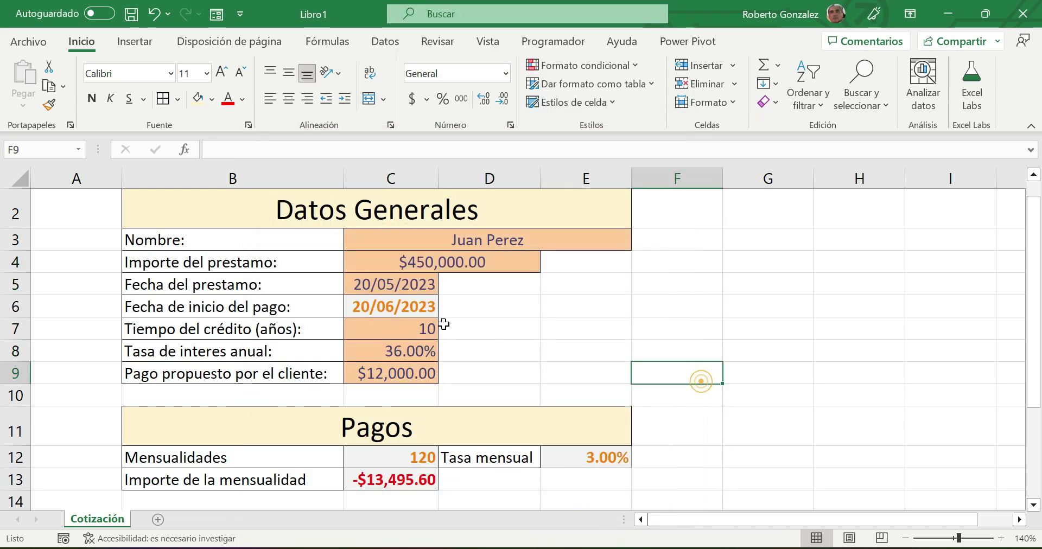
{"action": "left_click", "coordinate": [402, 312]}
{"action": "left_click", "coordinate": [386, 458], "text": "ctrl"}
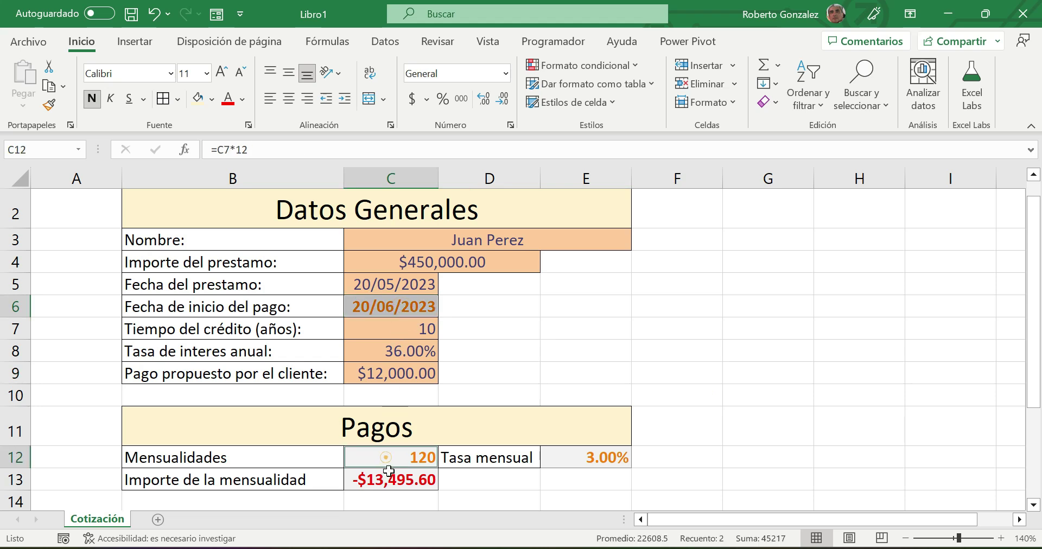
{"action": "left_click", "coordinate": [390, 481], "text": "ctrl"}
{"action": "left_click", "coordinate": [574, 458], "text": "ctrl"}
{"action": "right_click", "coordinate": [579, 456]}
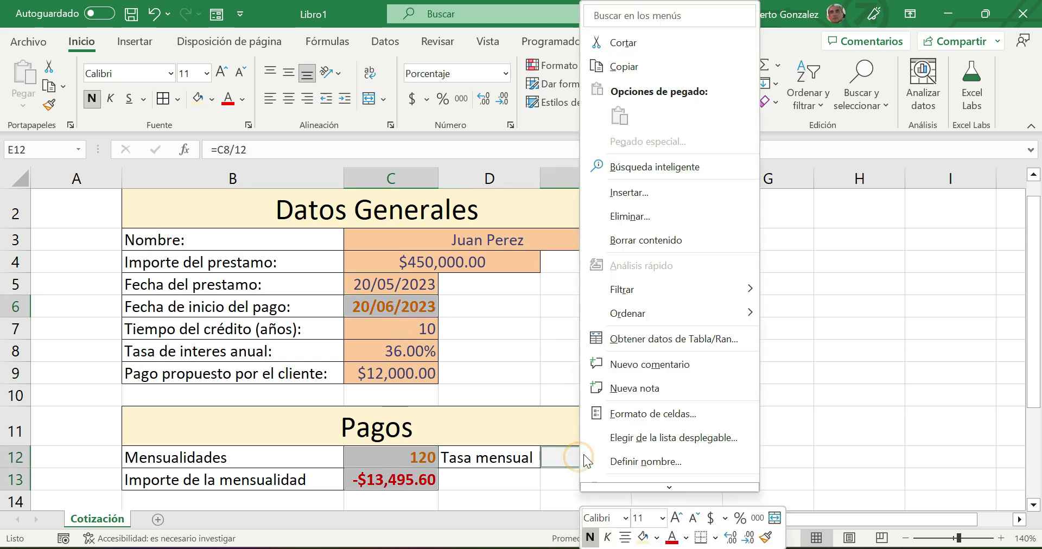
{"action": "left_click", "coordinate": [624, 413]}
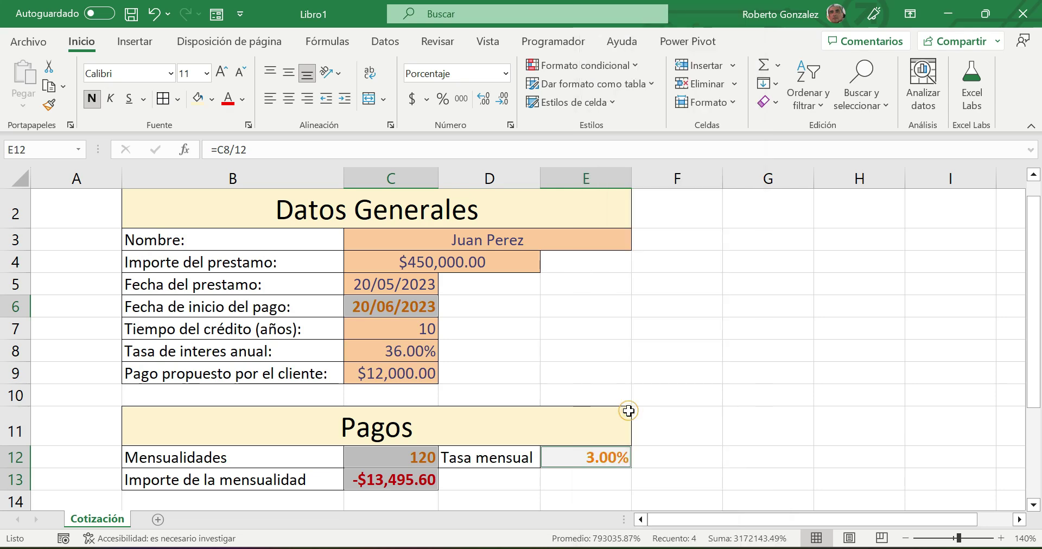
{"action": "left_click", "coordinate": [433, 204]}
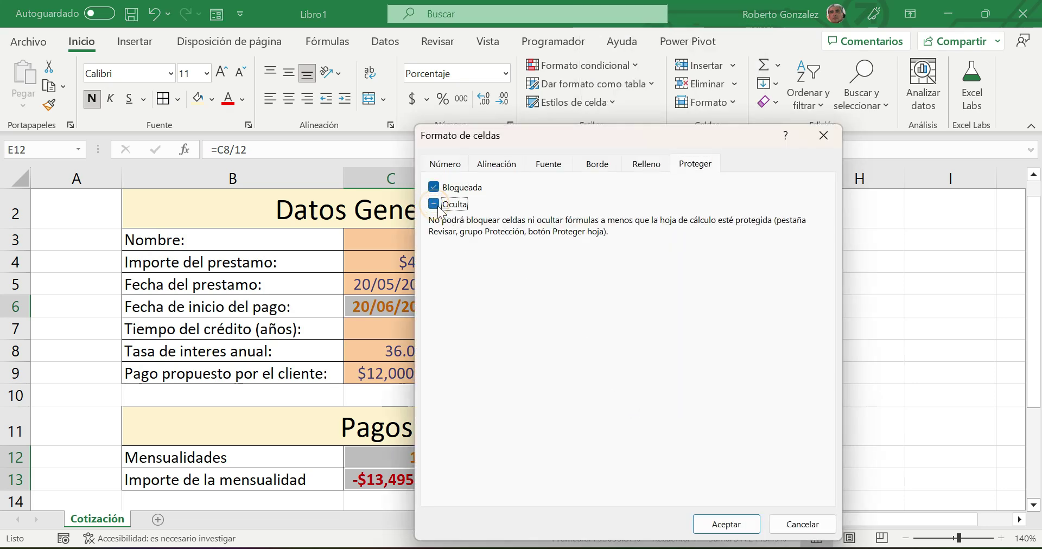
{"action": "left_click", "coordinate": [725, 524]}
{"action": "left_click", "coordinate": [725, 373]}
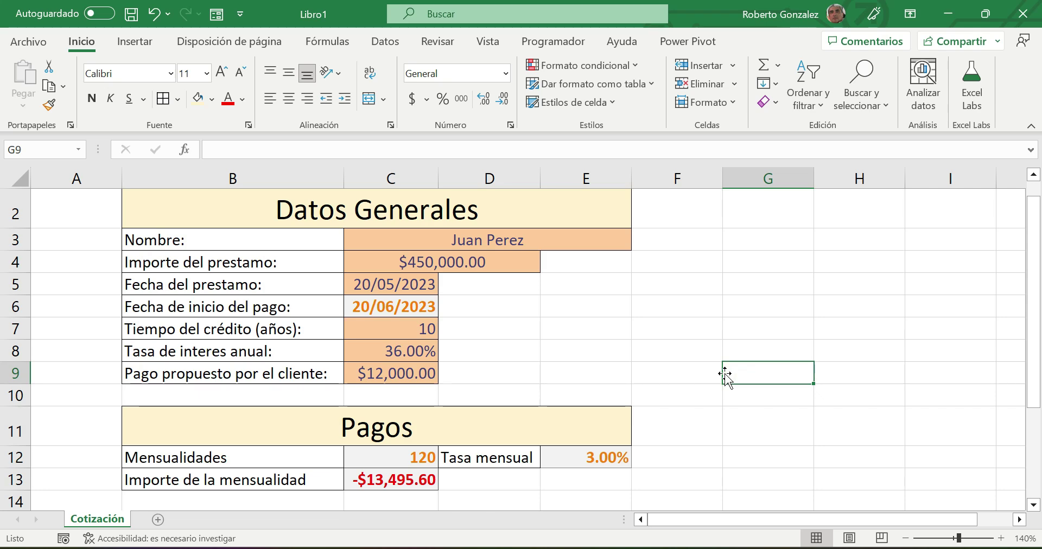
- Verify that C4 remains unlocked and C6 is locked and hidden
{"action": "left_click", "coordinate": [470, 261]}
{"action": "right_click", "coordinate": [472, 261]}
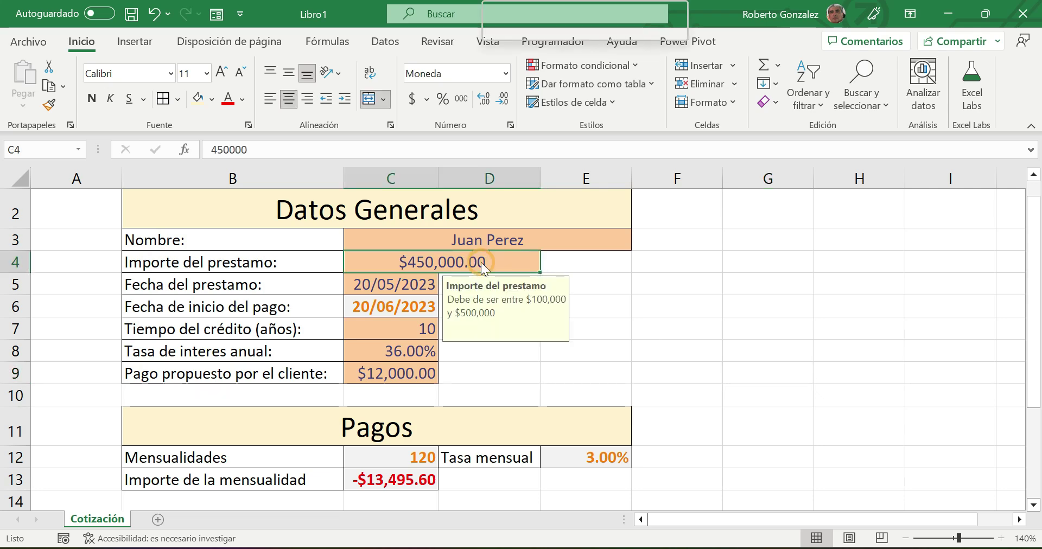
{"action": "left_click", "coordinate": [543, 467]}
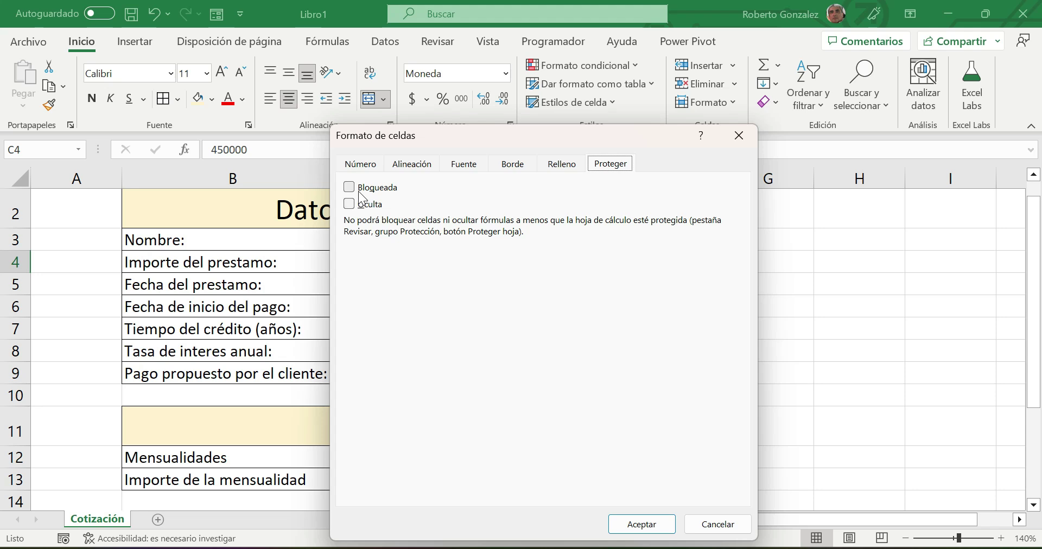
{"action": "left_click", "coordinate": [632, 524]}
{"action": "left_click", "coordinate": [401, 309]}
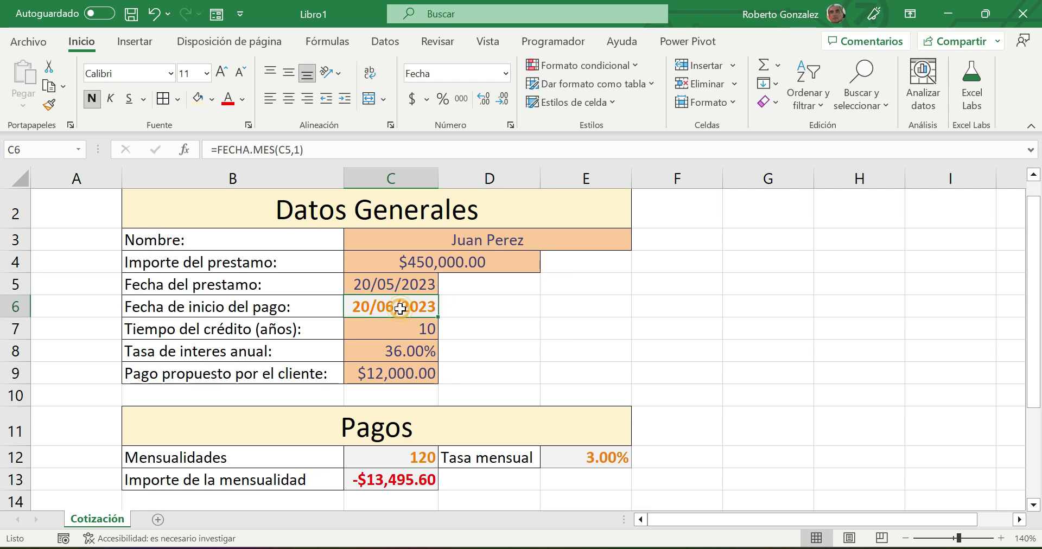
{"action": "right_click", "coordinate": [401, 308]}
{"action": "left_click", "coordinate": [466, 414]}
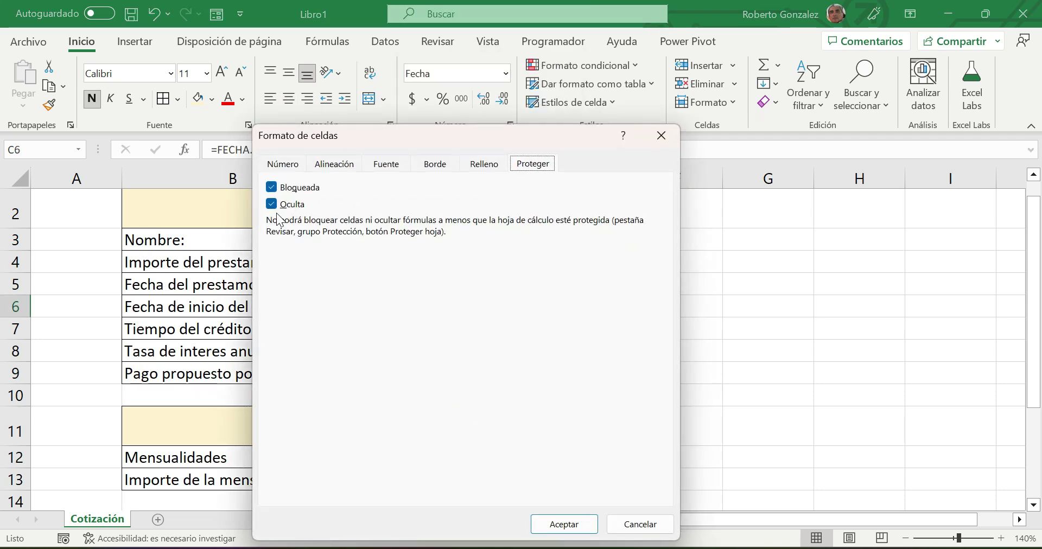
{"action": "left_click", "coordinate": [574, 523]}
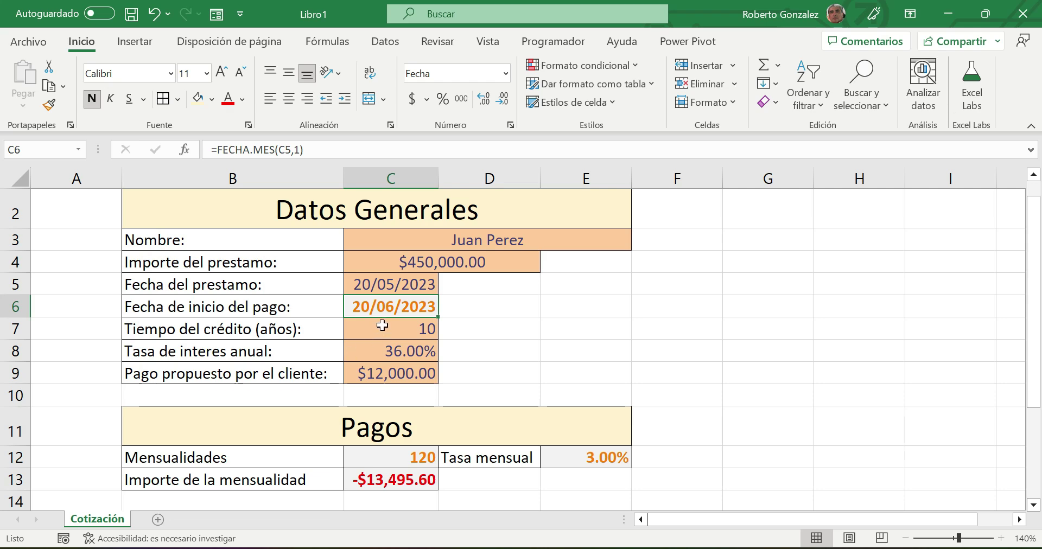
- Password-protect the Cotización sheet, disallowing selection of locked cells
{"action": "left_click", "coordinate": [438, 42]}
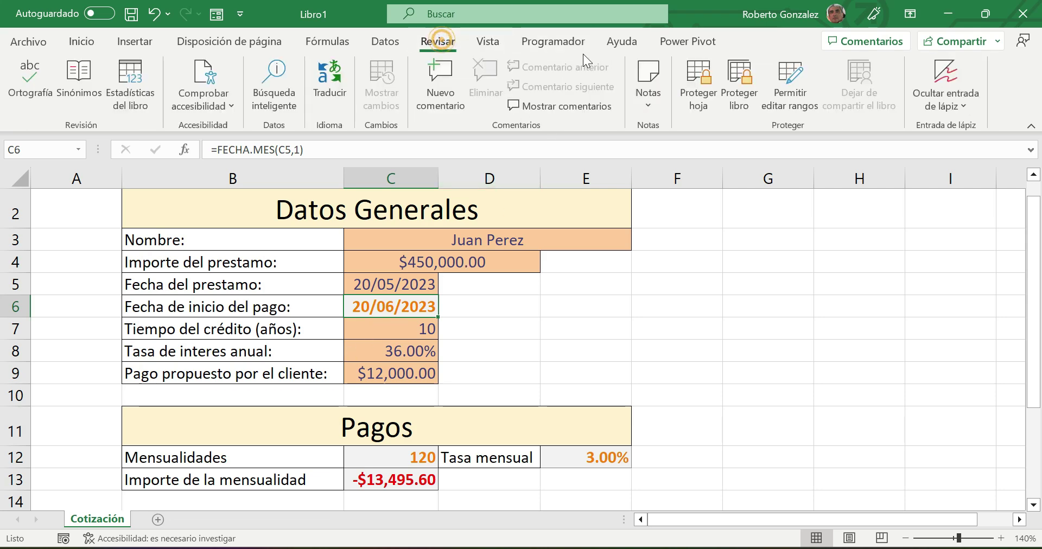
{"action": "left_click", "coordinate": [694, 91]}
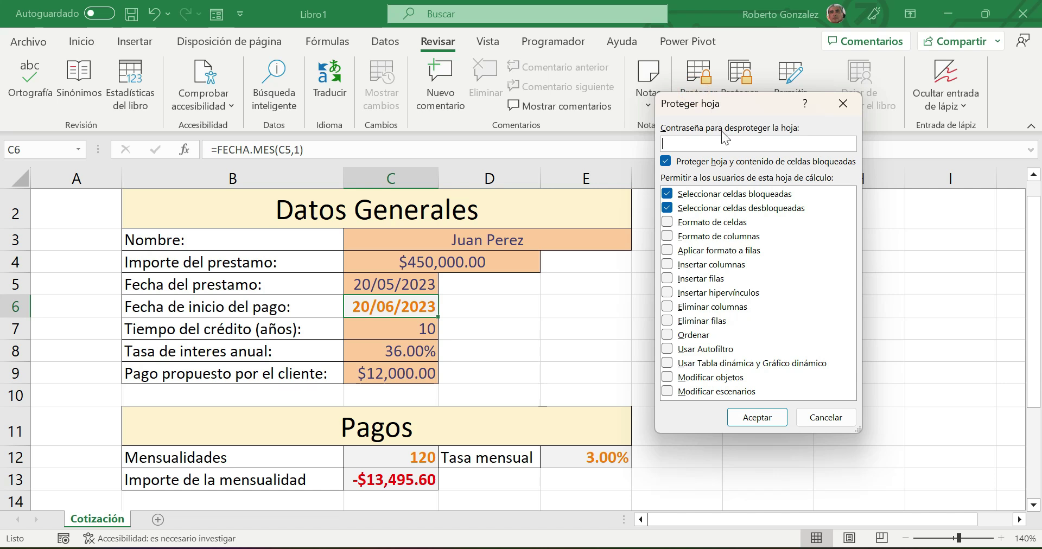
{"action": "left_click", "coordinate": [667, 194]}
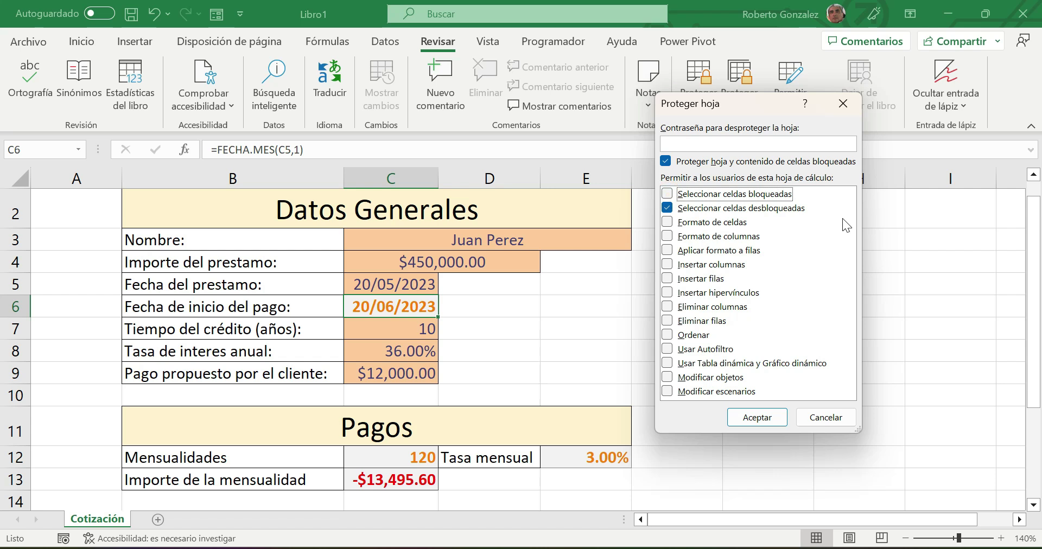
{"action": "left_click", "coordinate": [693, 143]}
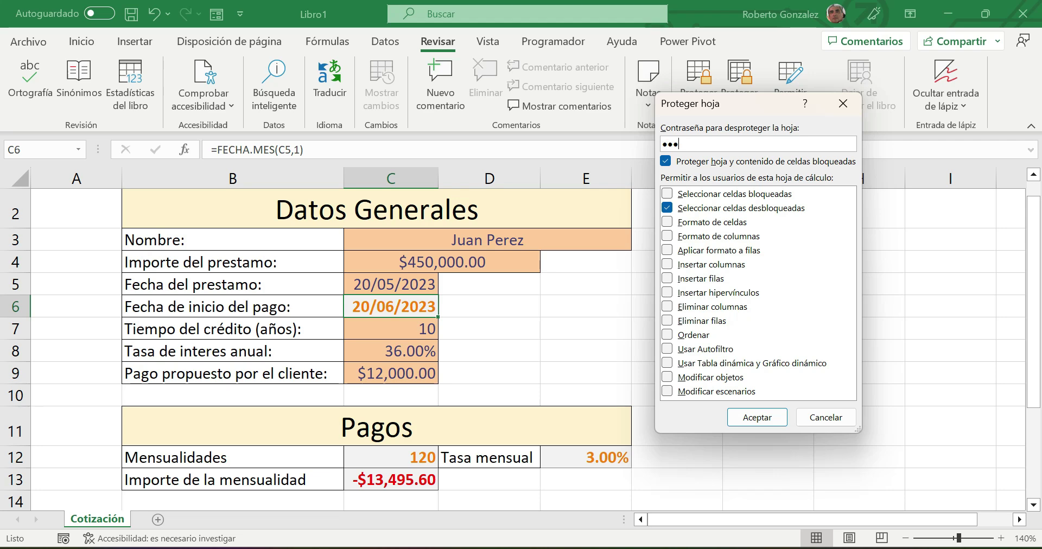
{"action": "left_click", "coordinate": [753, 416]}
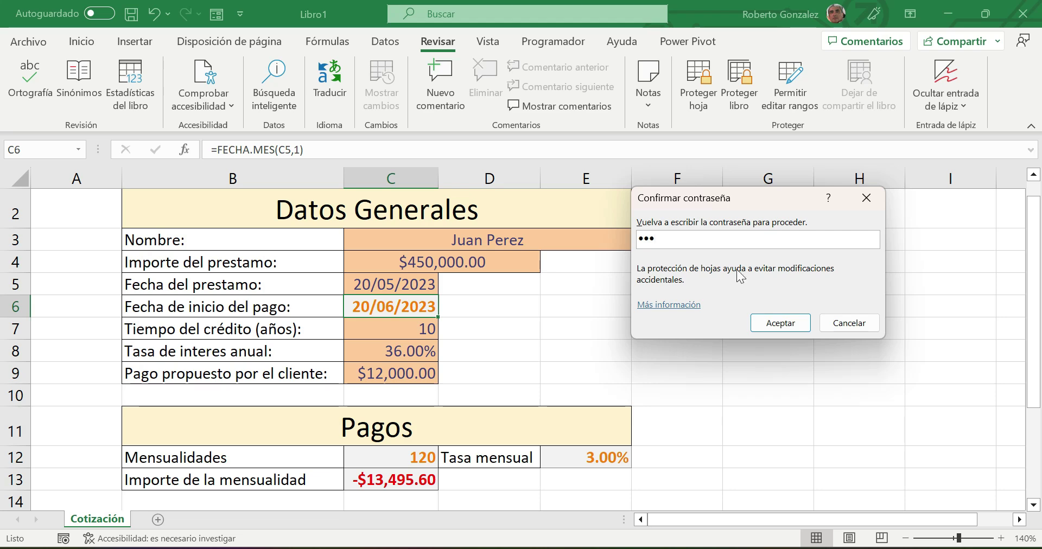
{"action": "left_click", "coordinate": [782, 323]}
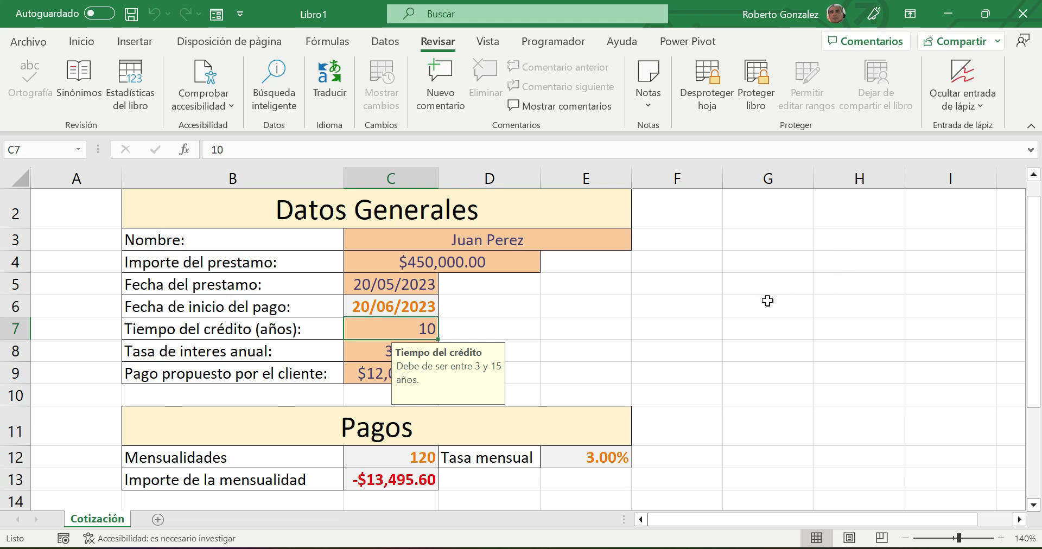
{"action": "left_click", "coordinate": [514, 249]}
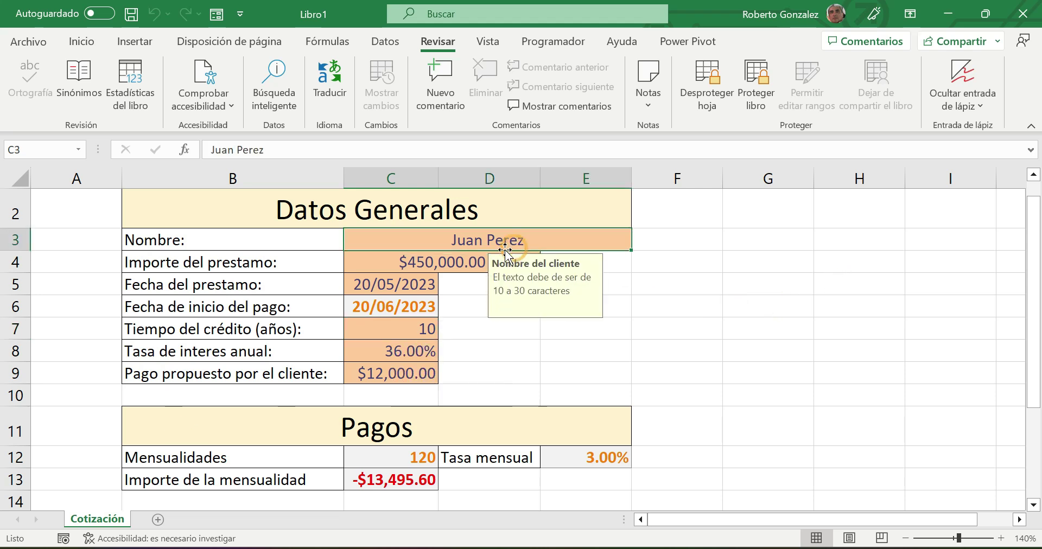
{"action": "left_click", "coordinate": [458, 259]}
{"action": "left_click", "coordinate": [408, 282]}
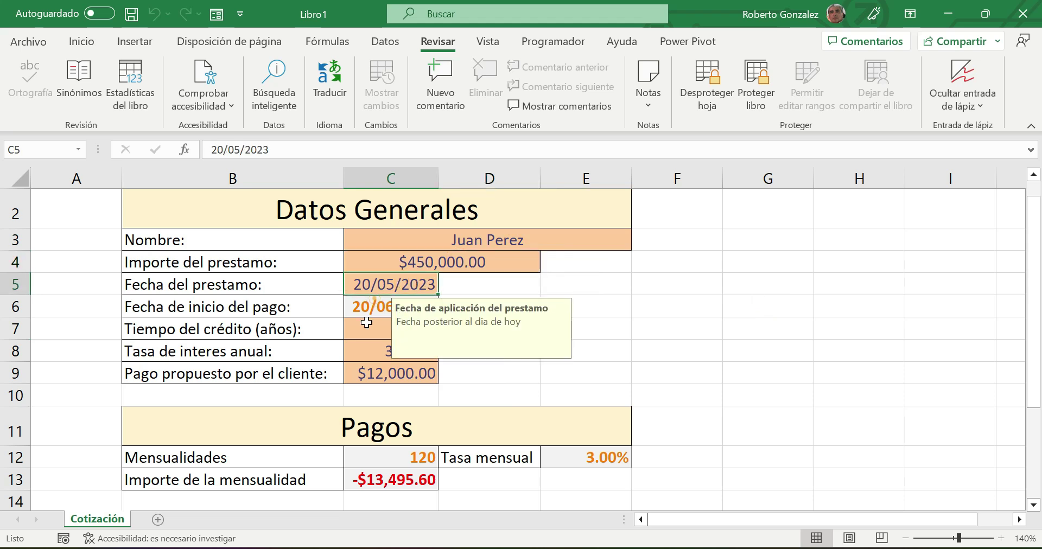
{"action": "left_click", "coordinate": [400, 329]}
{"action": "left_click", "coordinate": [398, 351]}
{"action": "key", "text": "Return"}
{"action": "left_click", "coordinate": [374, 329]}
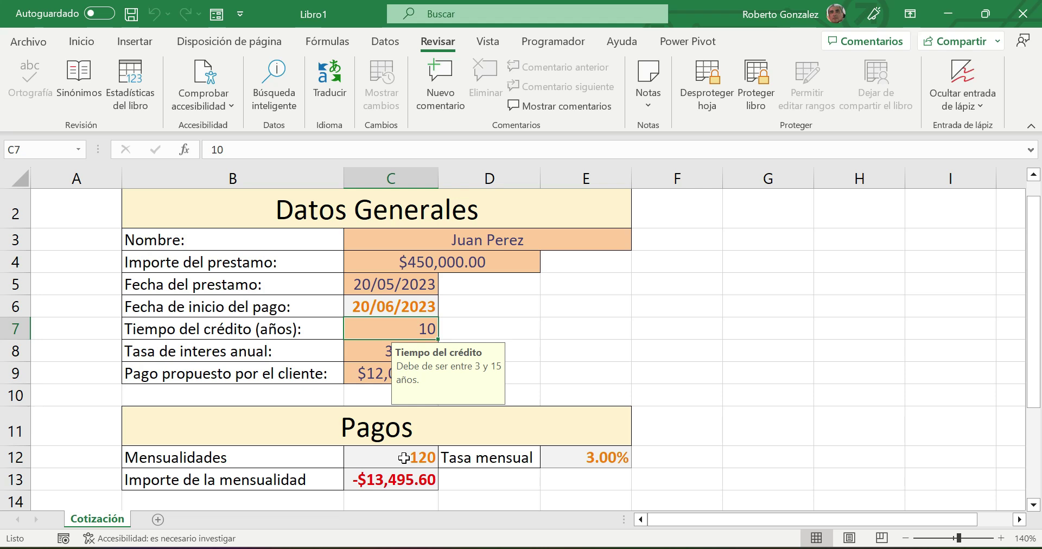
- Unprotect the Cotización sheet with its password and review C6's protection settings
{"action": "left_click", "coordinate": [697, 90]}
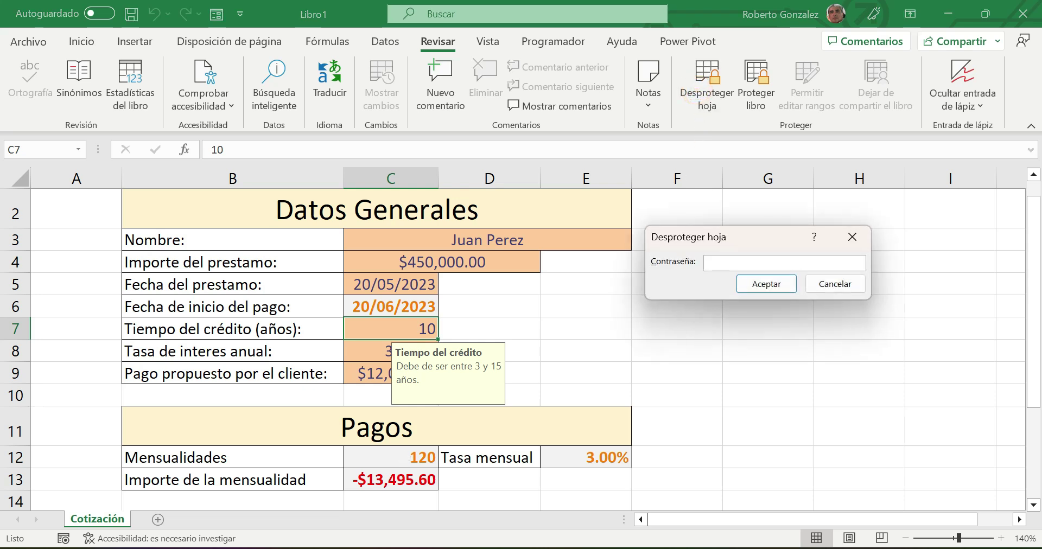
{"action": "left_click", "coordinate": [766, 284]}
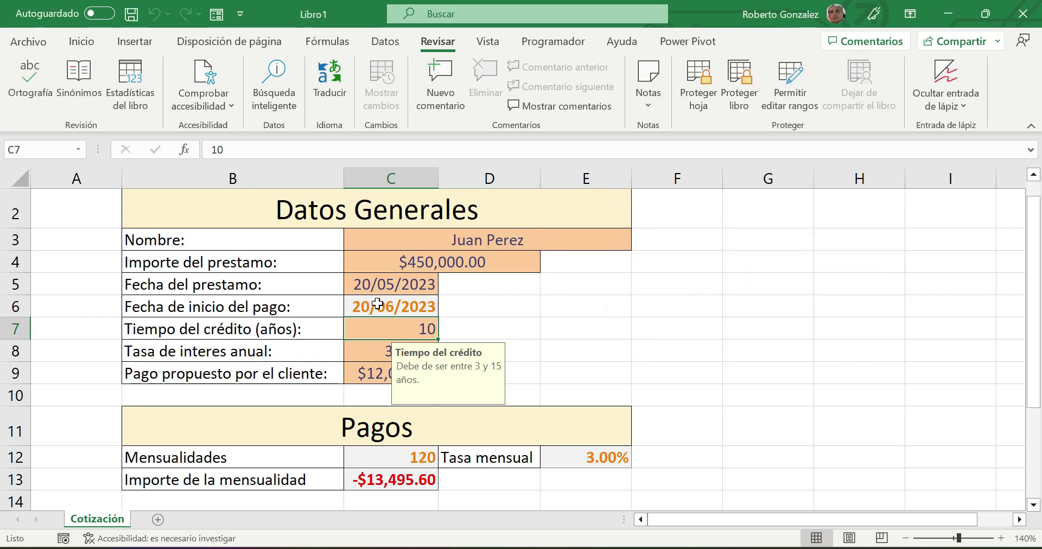
{"action": "left_click", "coordinate": [417, 307]}
{"action": "right_click", "coordinate": [417, 307]}
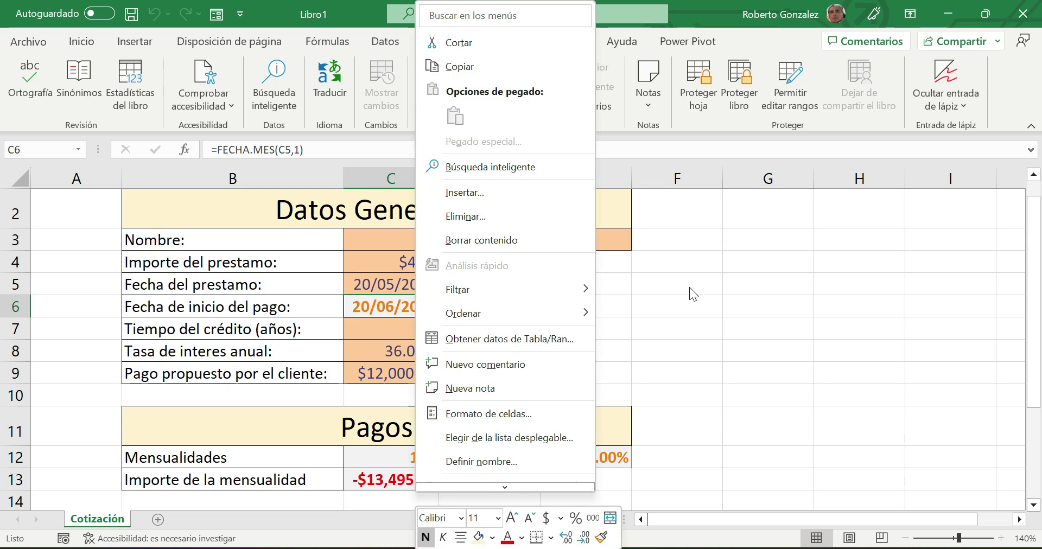
{"action": "left_click", "coordinate": [474, 414]}
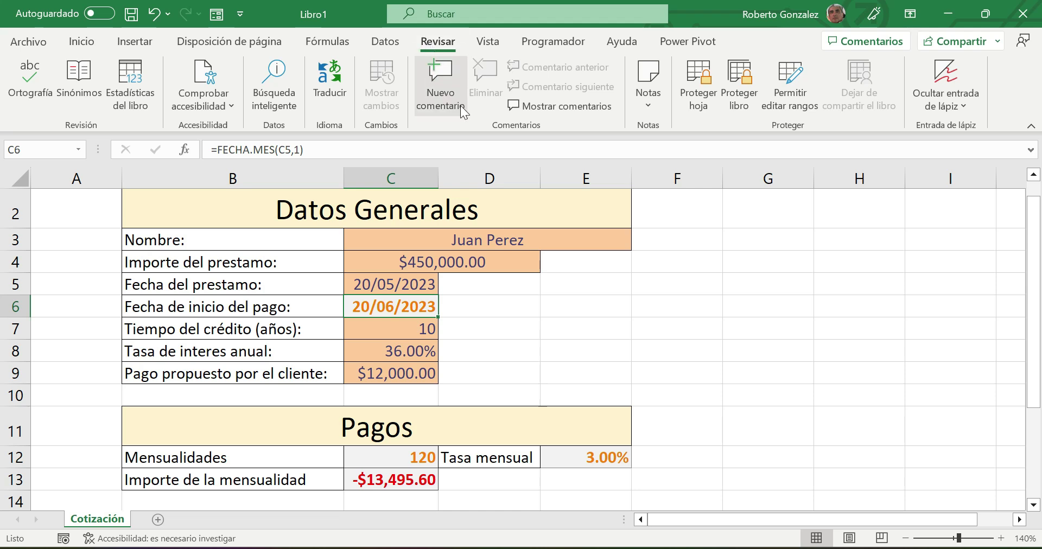
{"action": "left_click", "coordinate": [696, 85]}
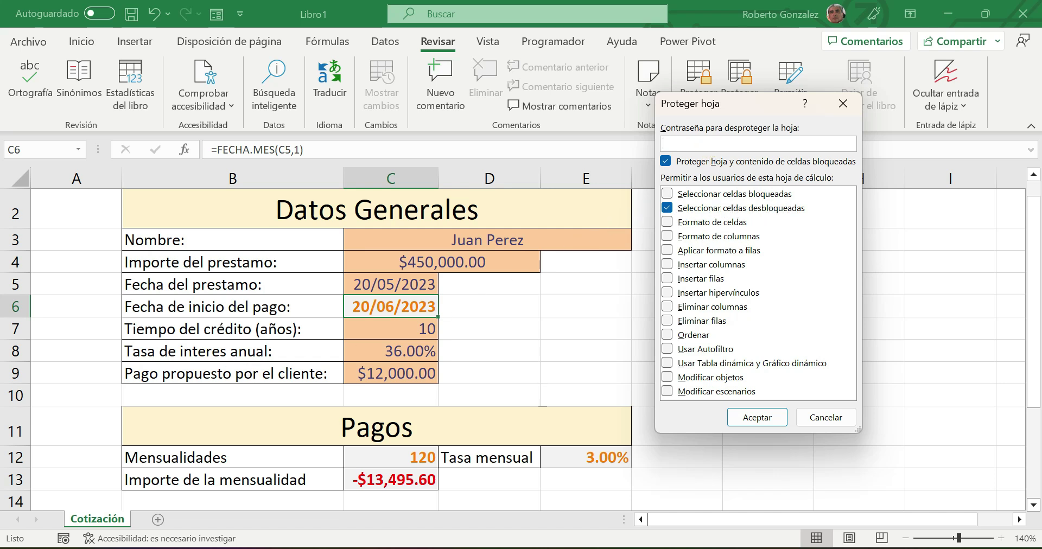
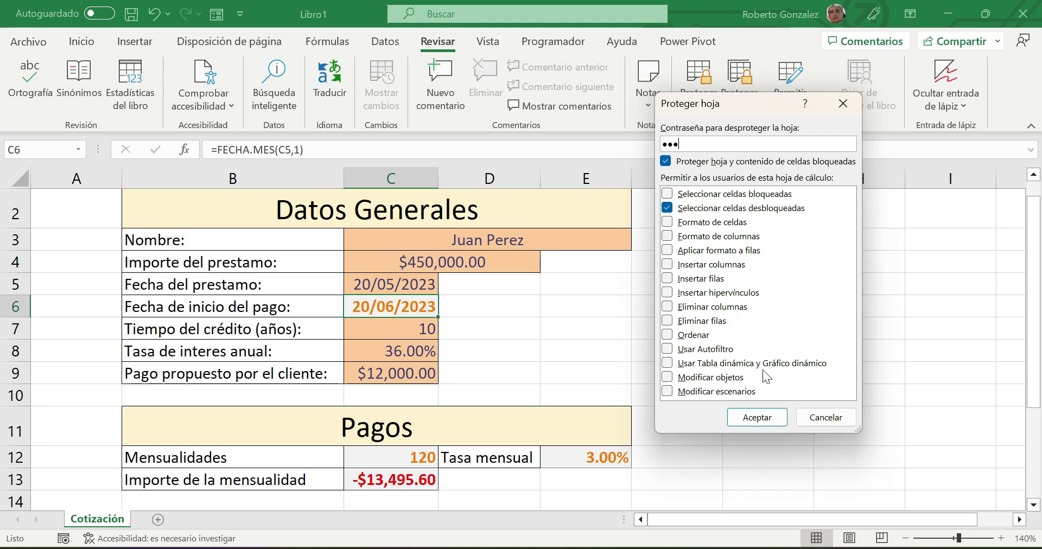
- Enter the sheet password and confirm it to re-protect the Cotización sheet
{"action": "left_click", "coordinate": [766, 418]}
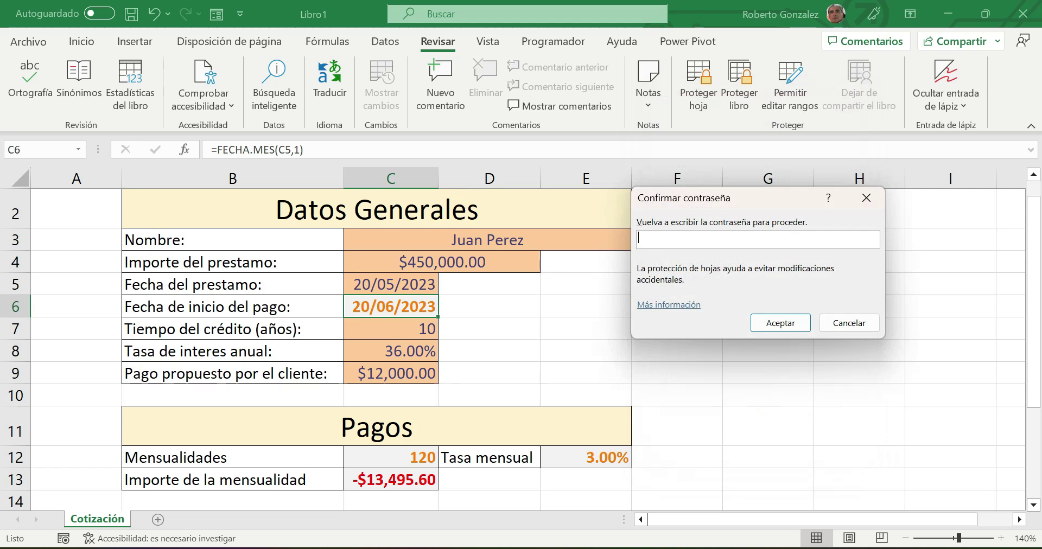
{"action": "left_click", "coordinate": [793, 327]}
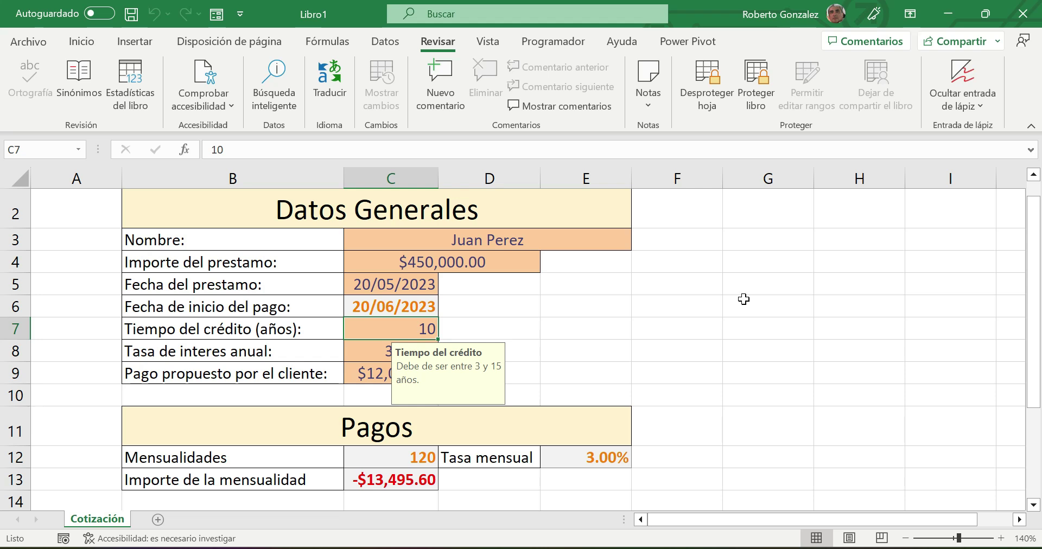
- Lock the workbook structure with a password, entering and confirming it
{"action": "right_click", "coordinate": [96, 522]}
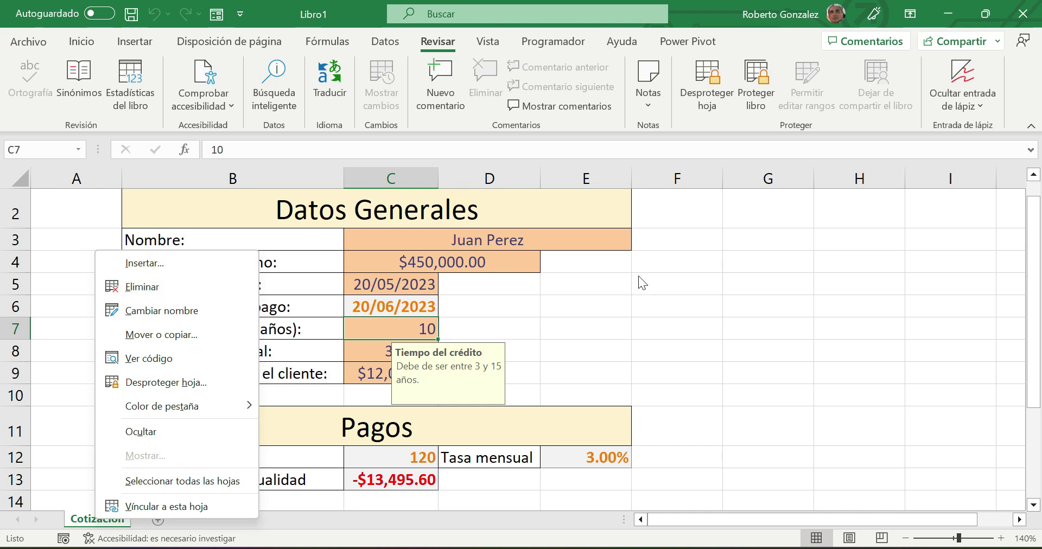
{"action": "left_click", "coordinate": [855, 300]}
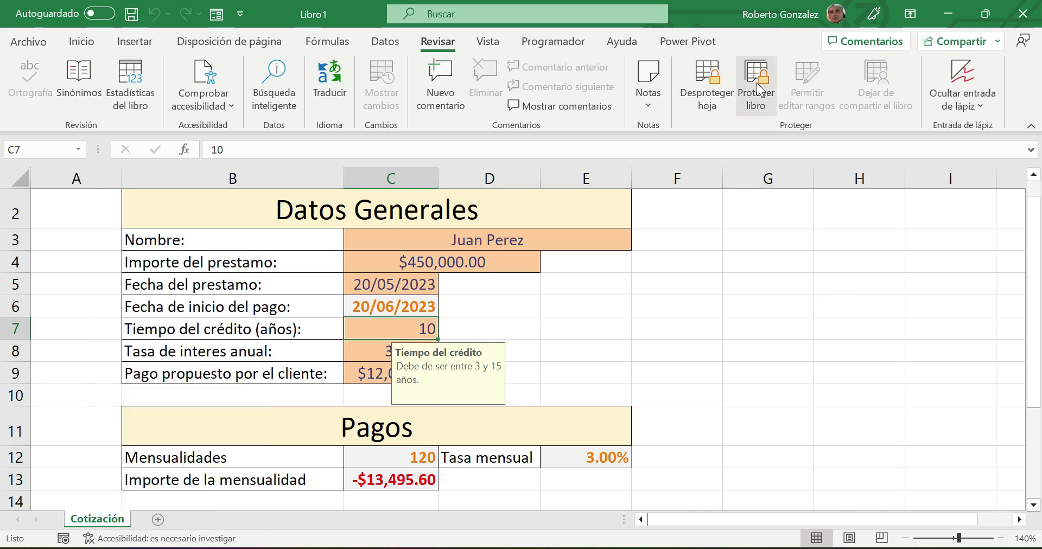
{"action": "left_click", "coordinate": [756, 74]}
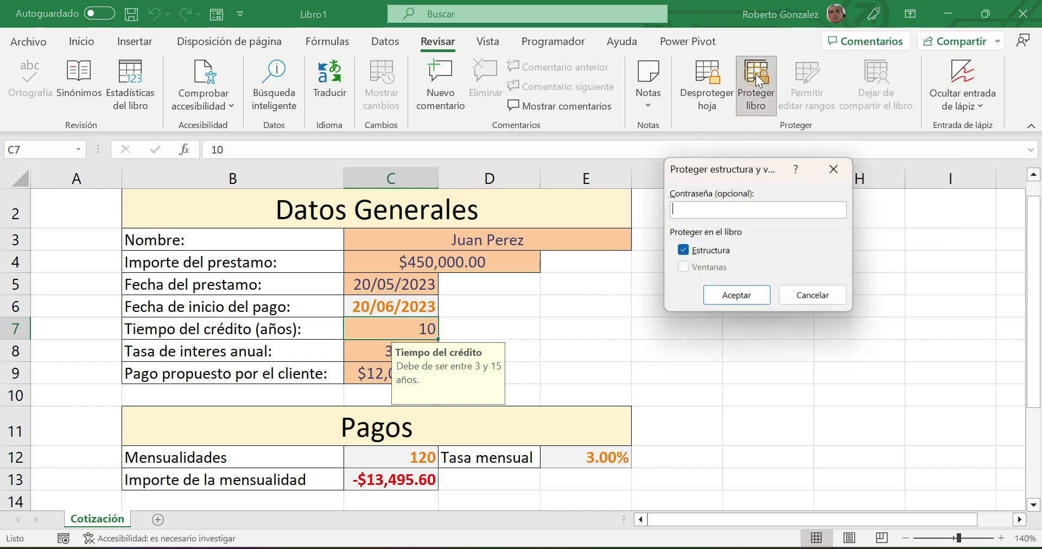
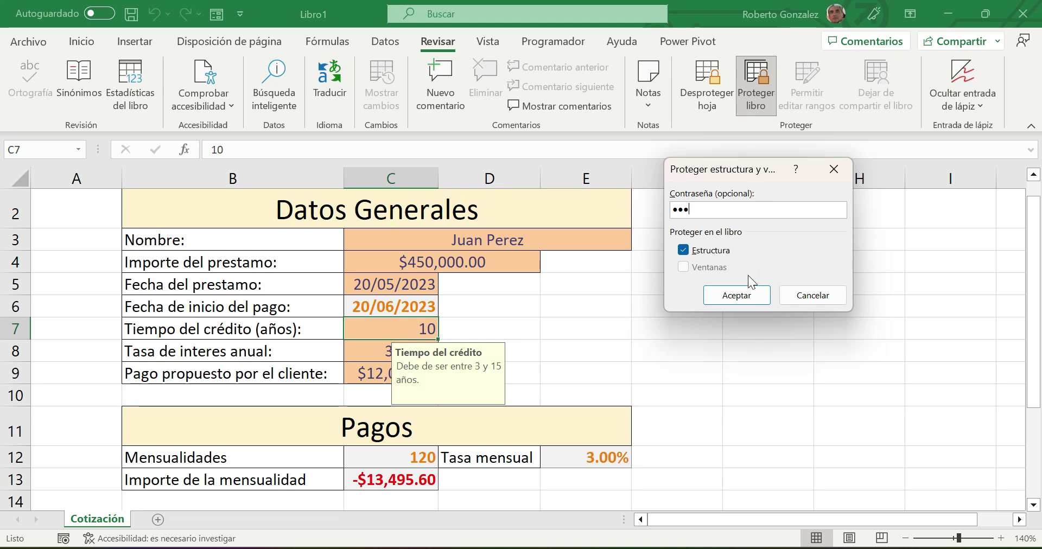
{"action": "left_click", "coordinate": [724, 295]}
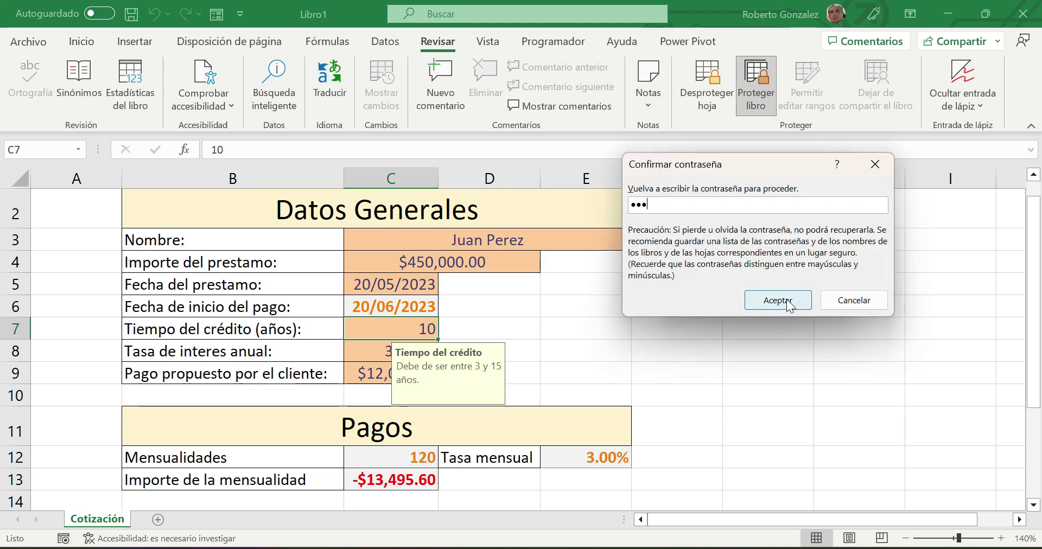
{"action": "left_click", "coordinate": [785, 300]}
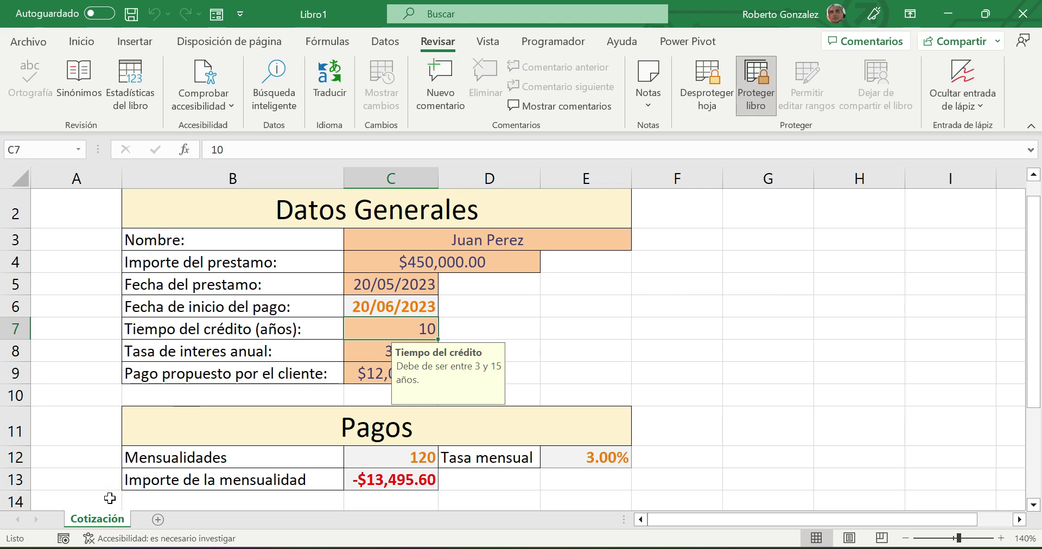
{"action": "right_click", "coordinate": [104, 520]}
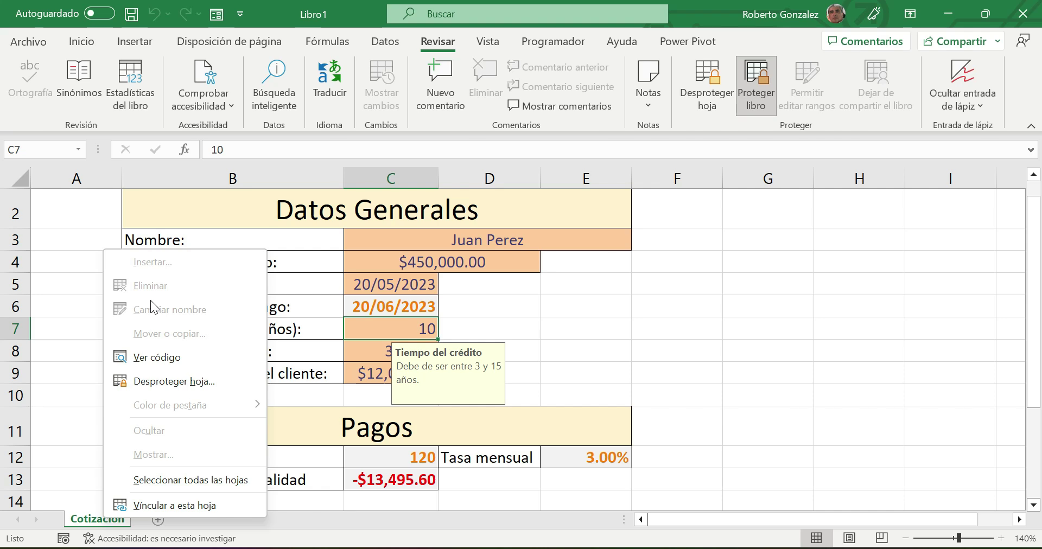
- Unprotect the Cotización sheet by entering its password
{"action": "left_click", "coordinate": [754, 286]}
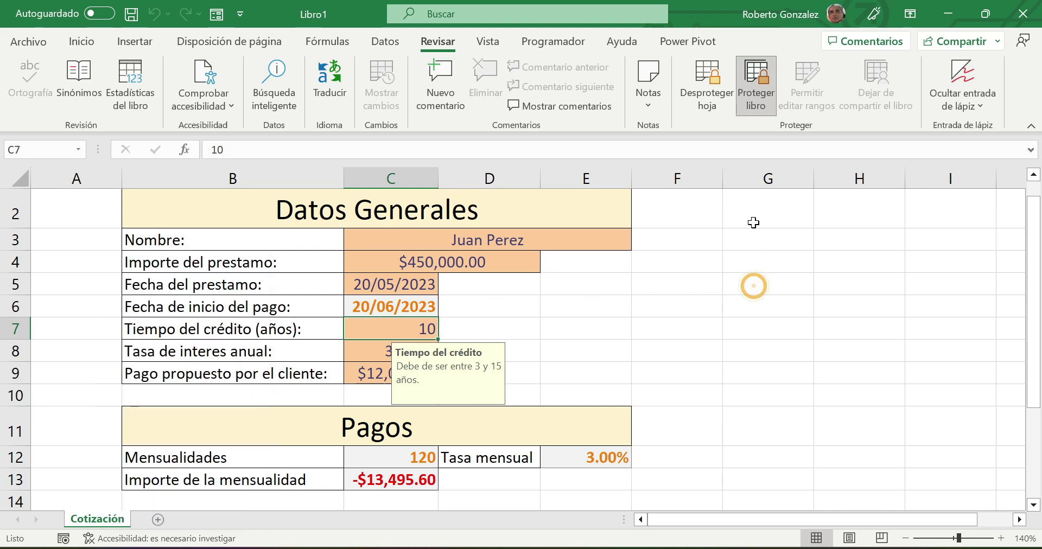
{"action": "left_click", "coordinate": [700, 93]}
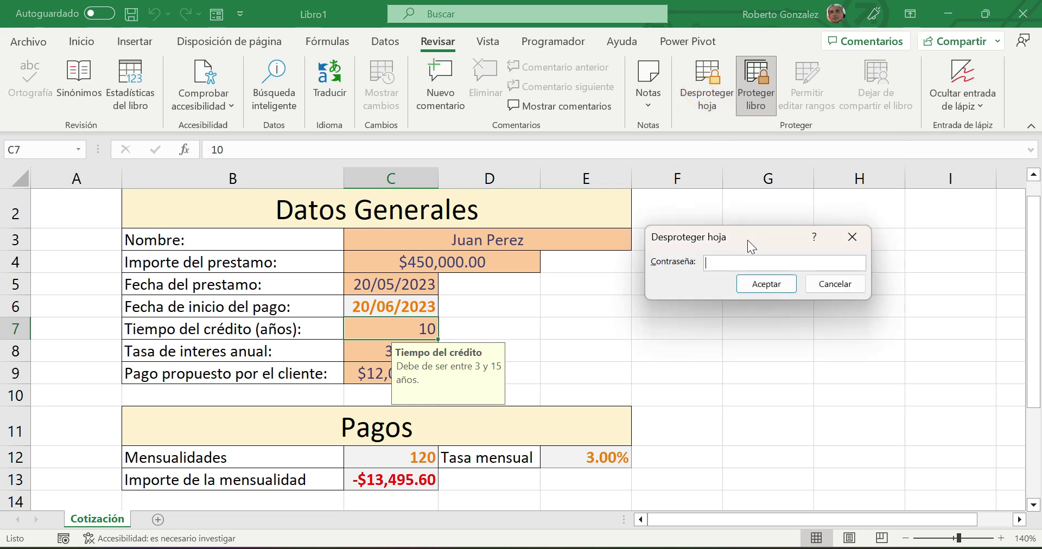
{"action": "left_click", "coordinate": [773, 284]}
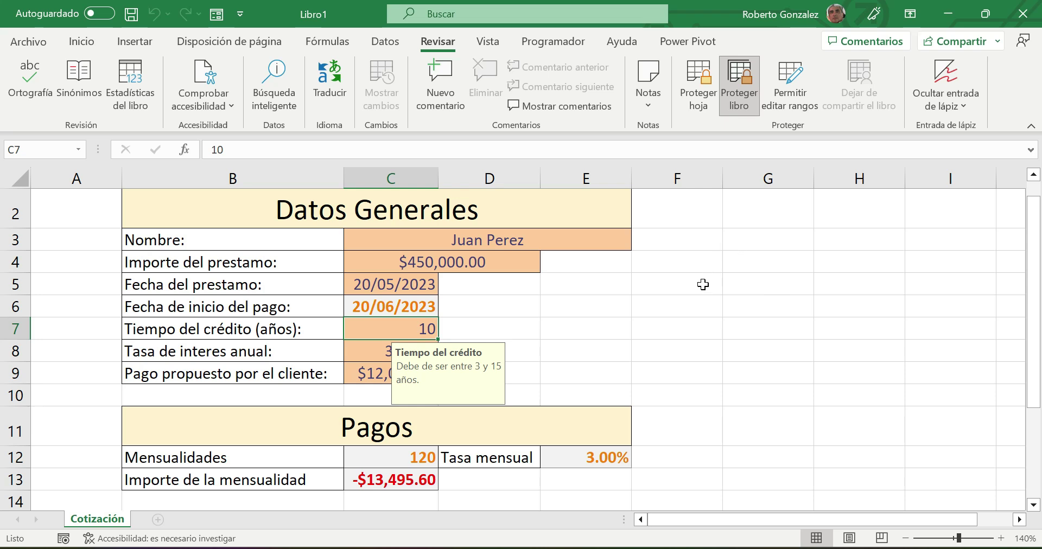
- Write 'Hoja protegida con password' plus the password in G4, and 'Estructura protegida con password' plus it in G6
{"action": "left_click", "coordinate": [738, 260]}
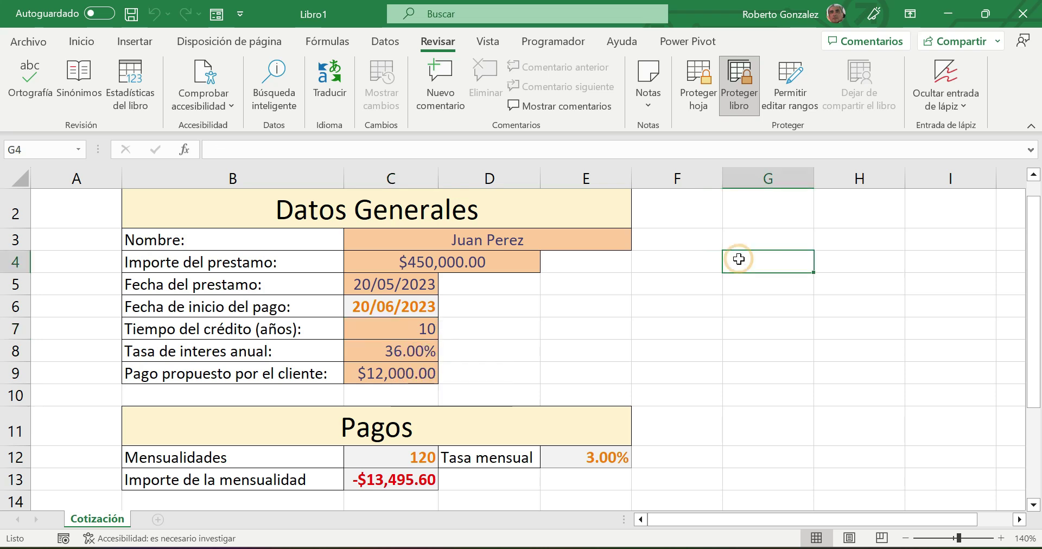
{"action": "type", "text": "Hoja protegida con"}
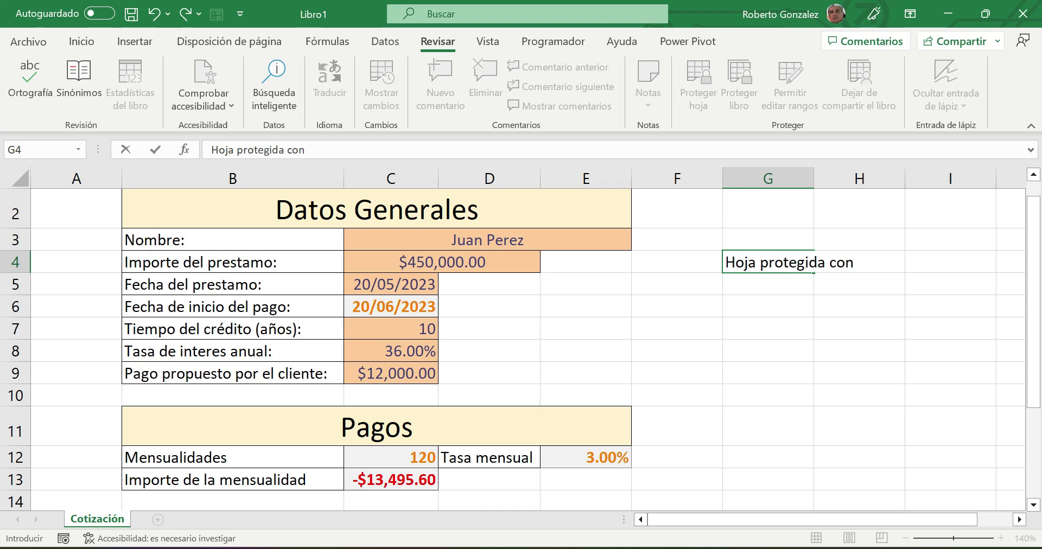
{"action": "type", "text": "e"}
{"action": "key", "text": "BackSpace"}
{"action": "key", "text": "Return"}
{"action": "key", "text": "Return"}
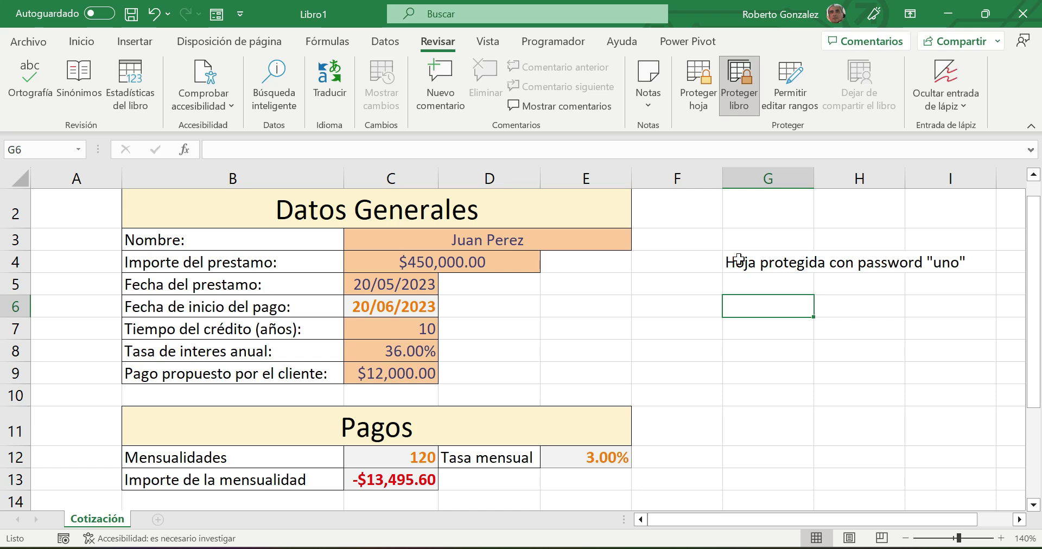
{"action": "type", "text": "Estruct"}
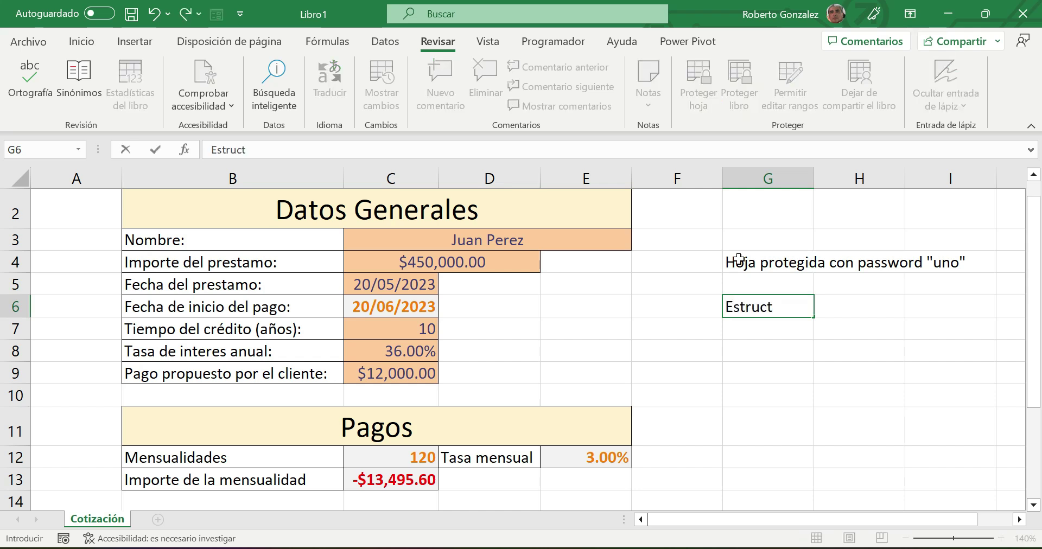
{"action": "type", "text": "ura protegi"}
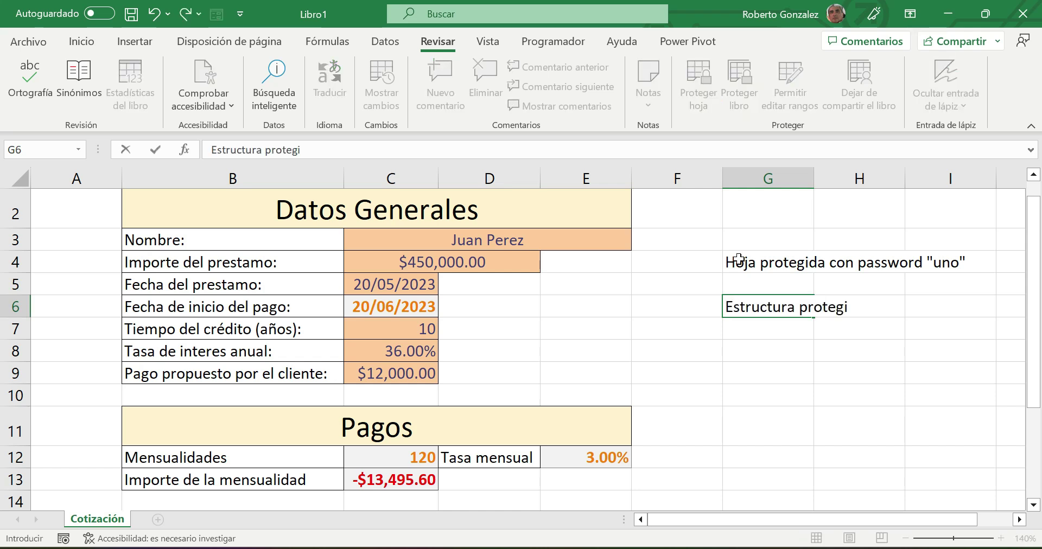
{"action": "type", "text": "da con pass"}
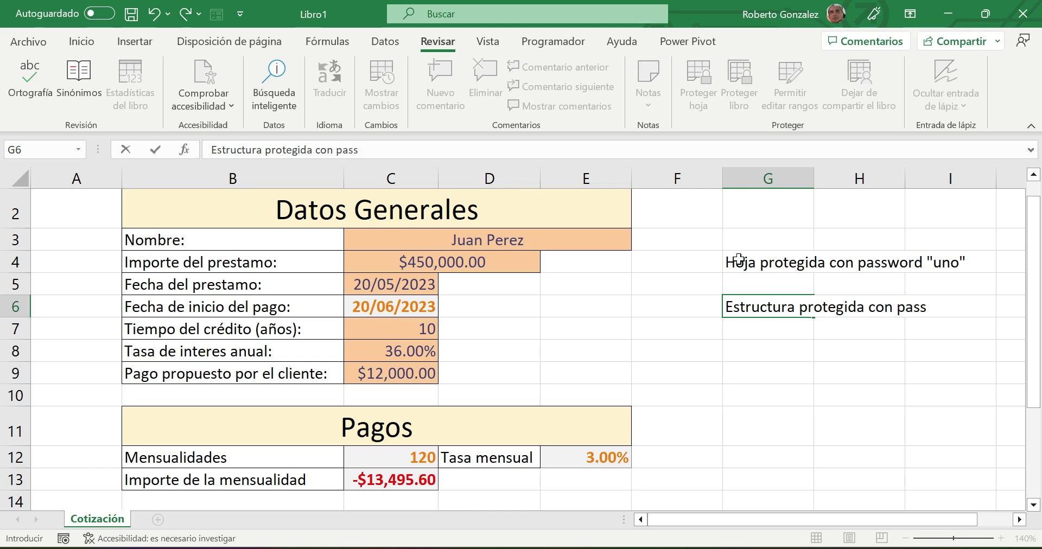
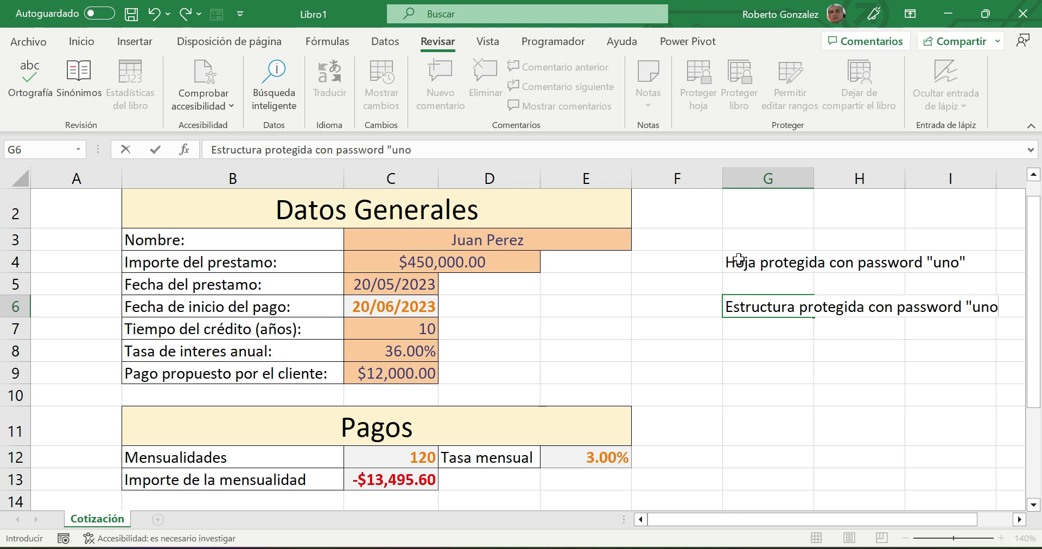
{"action": "type", "text": "\""}
{"action": "left_click", "coordinate": [734, 390]}
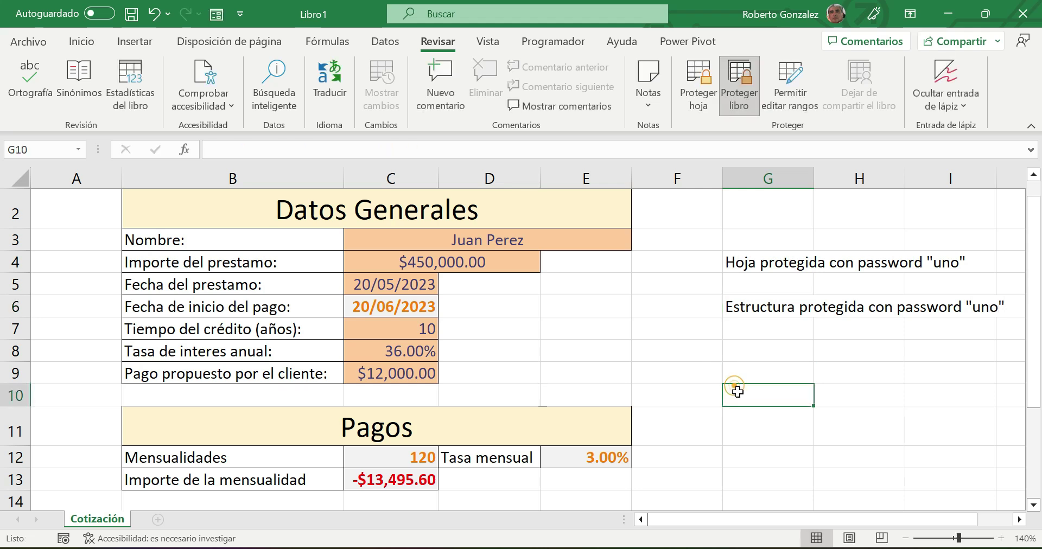
- Re-protect the Cotización sheet with the noted password, entering it twice to confirm
{"action": "left_click", "coordinate": [699, 98]}
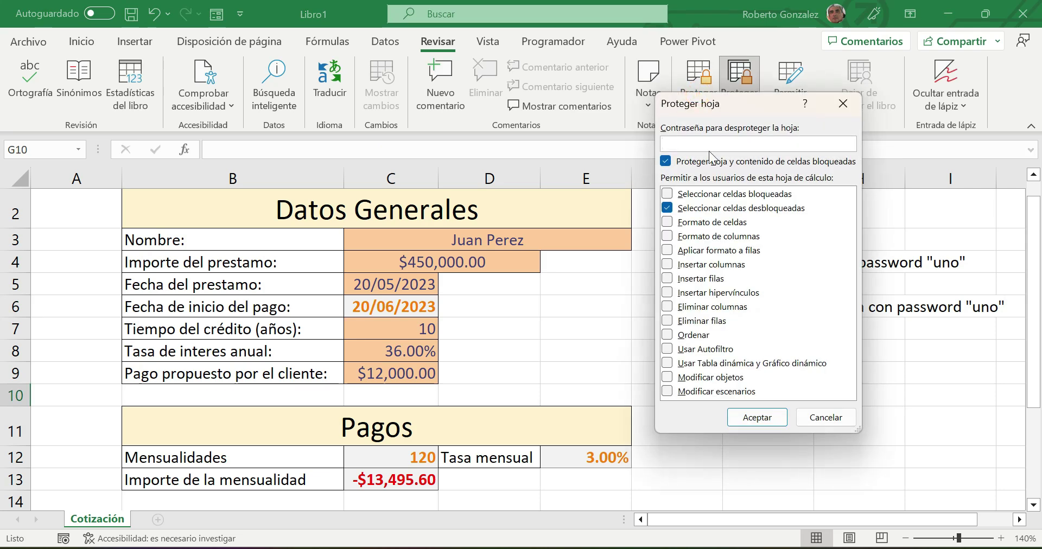
{"action": "left_click", "coordinate": [762, 418]}
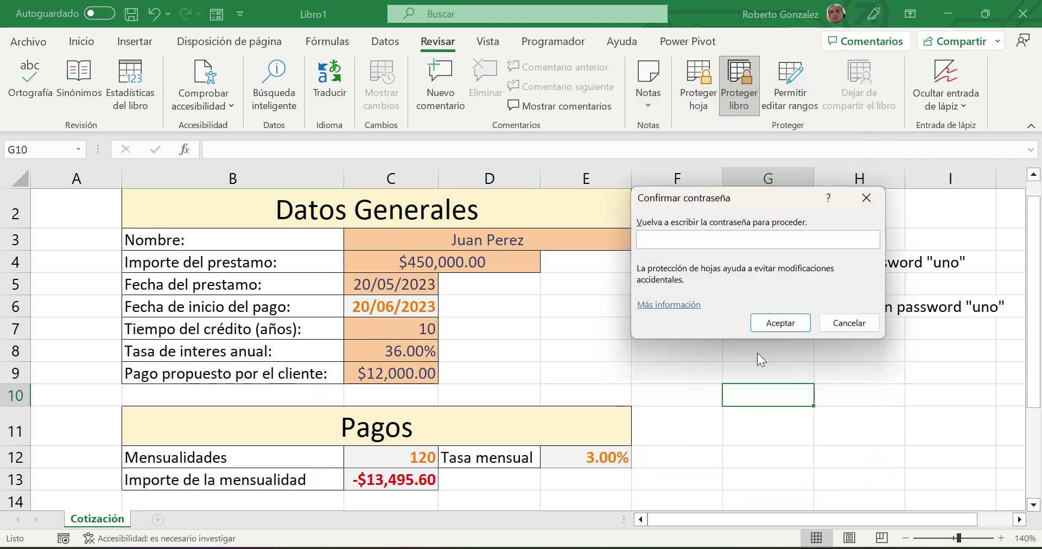
{"action": "left_click", "coordinate": [781, 323]}
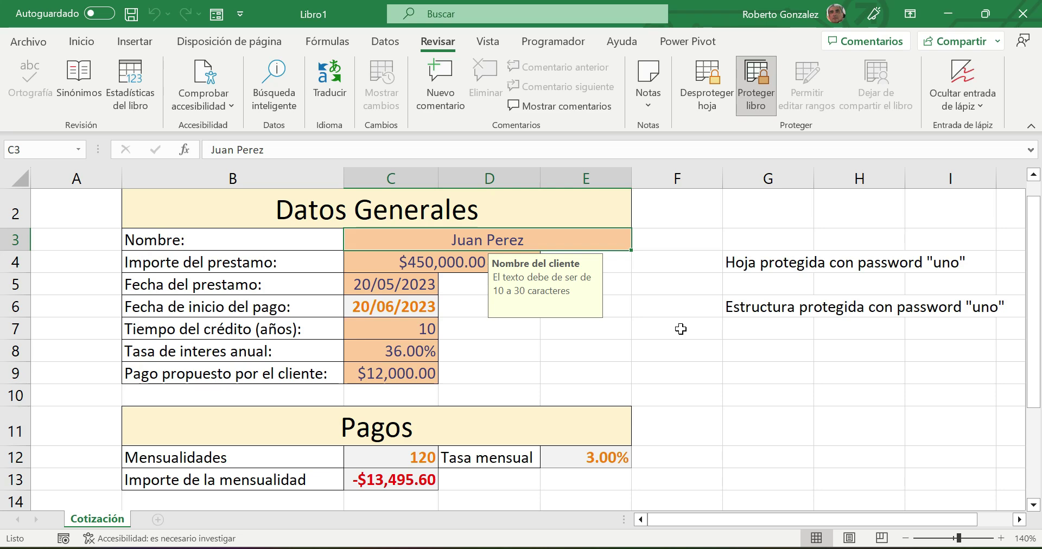
{"action": "left_click", "coordinate": [19, 44]}
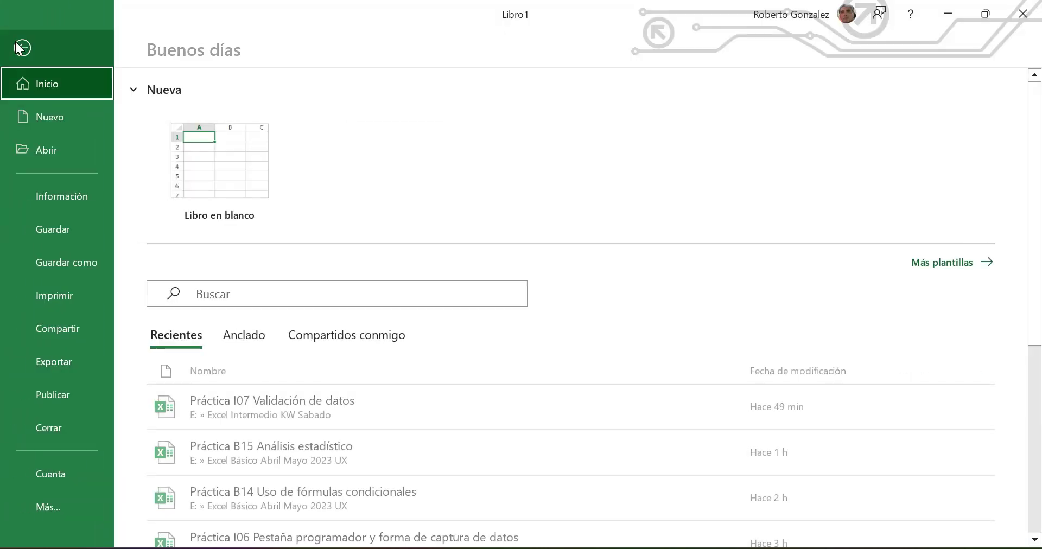
- Save the workbook to Excel Intermedio KW Sabado as 'Práctica I08 Integración de protección y validación de datos'
{"action": "left_click", "coordinate": [67, 266]}
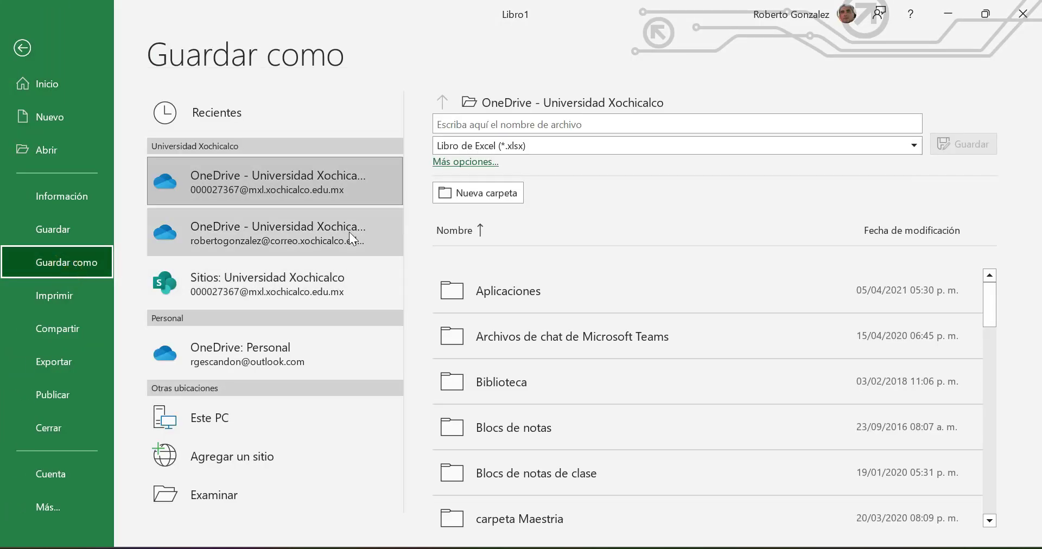
{"action": "left_click", "coordinate": [206, 495]}
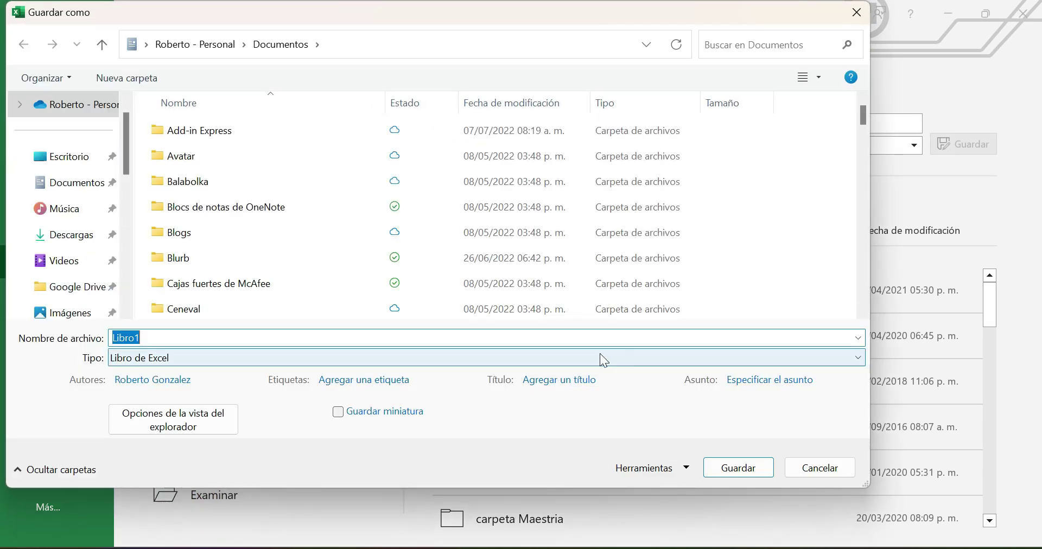
{"action": "left_click_drag", "start_coordinate": [126, 146], "coordinate": [120, 267]}
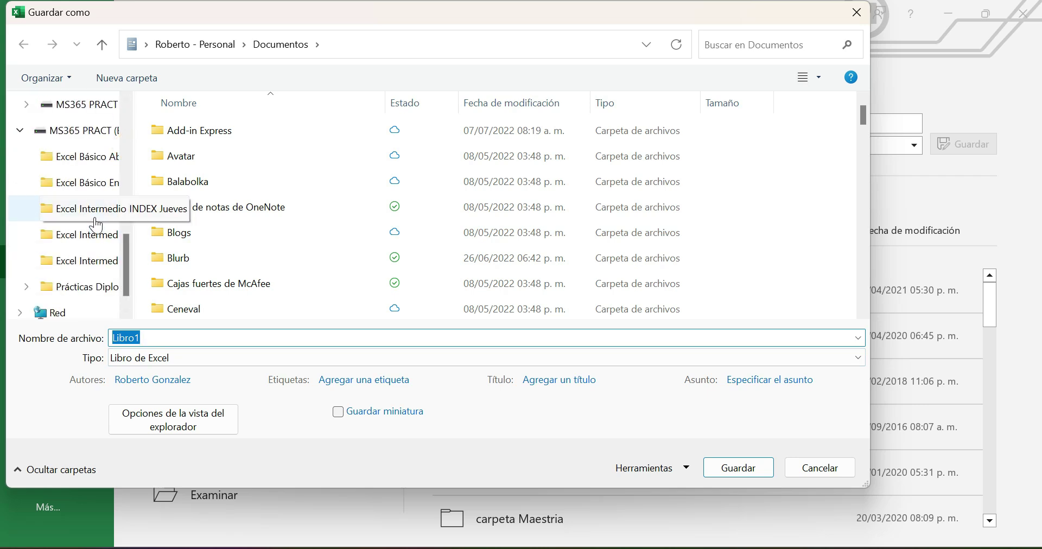
{"action": "left_click", "coordinate": [90, 267]}
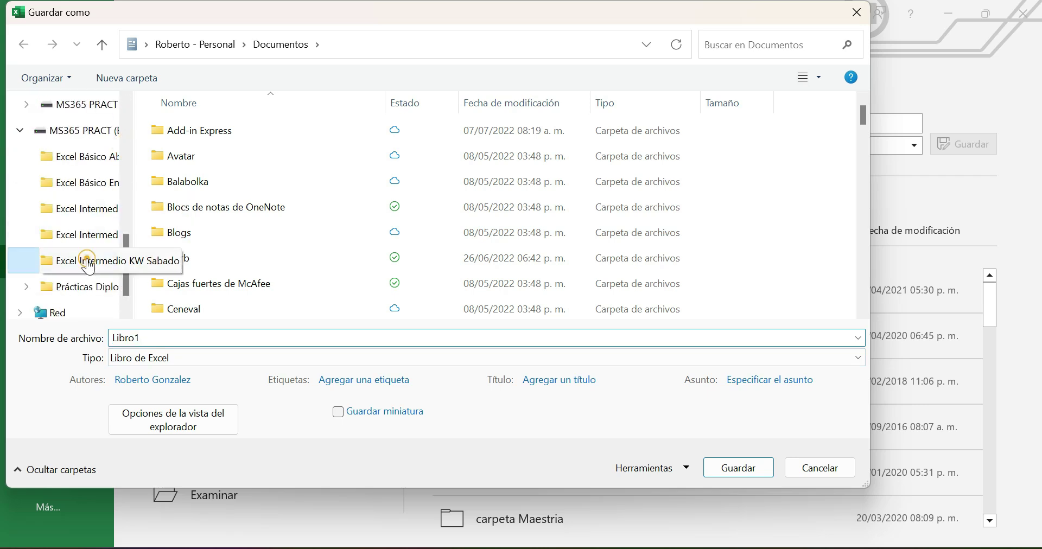
{"action": "scroll", "coordinate": [435, 273], "scroll_direction": "down", "scroll_amount": 2}
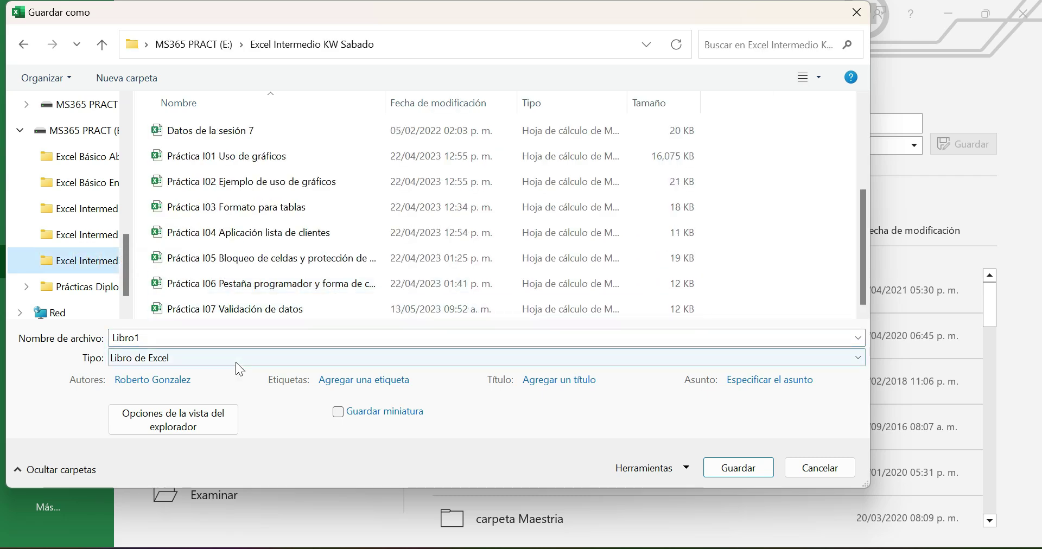
{"action": "double_click", "coordinate": [207, 339]}
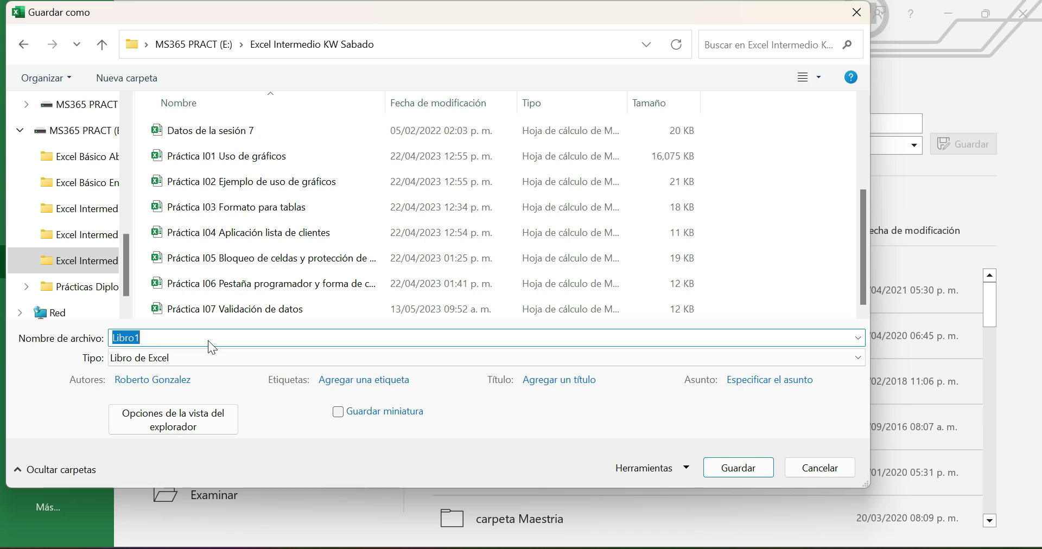
{"action": "type", "text": "Práctica I08 Integraci"}
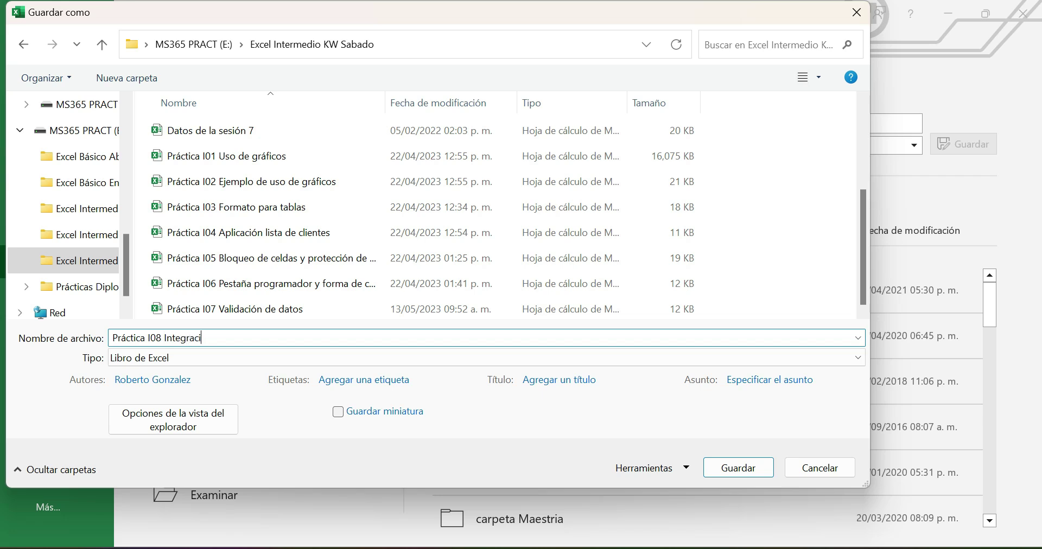
{"action": "type", "text": "ón y"}
{"action": "key", "text": "BackSpace"}
{"action": "key", "text": "BackSpace"}
{"action": "type", "text": "de protección y validac"}
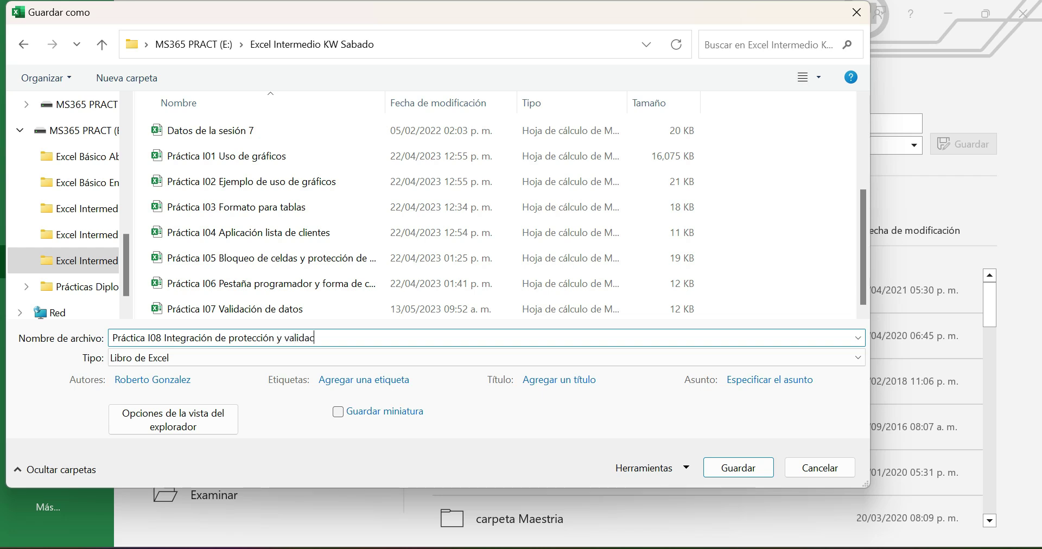
{"action": "type", "text": "ión de datos."}
{"action": "left_click", "coordinate": [736, 467]}
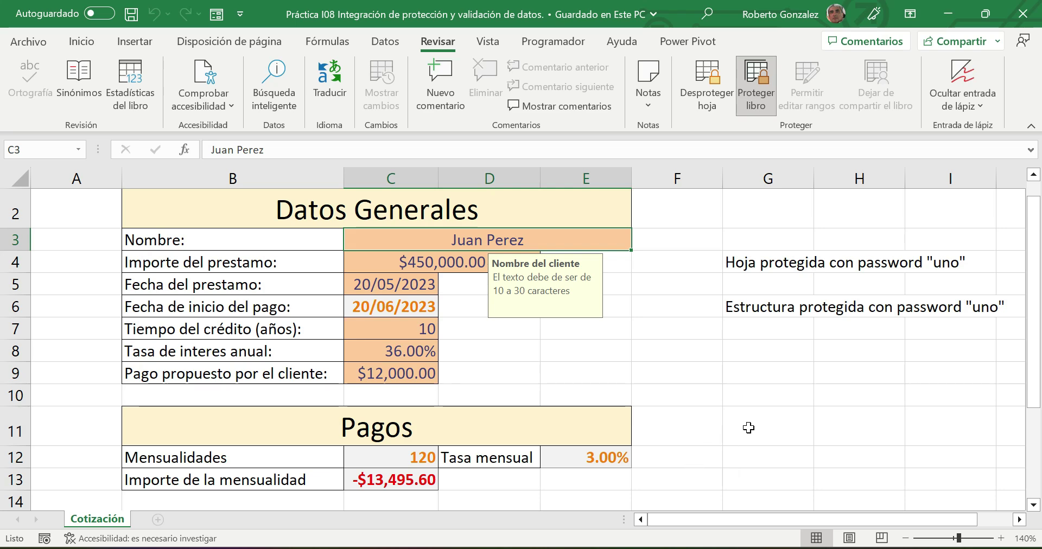
- Switch to the Outlook web app, sign in to the mailbox and start a new message
{"action": "key", "text": "alt+Tab"}
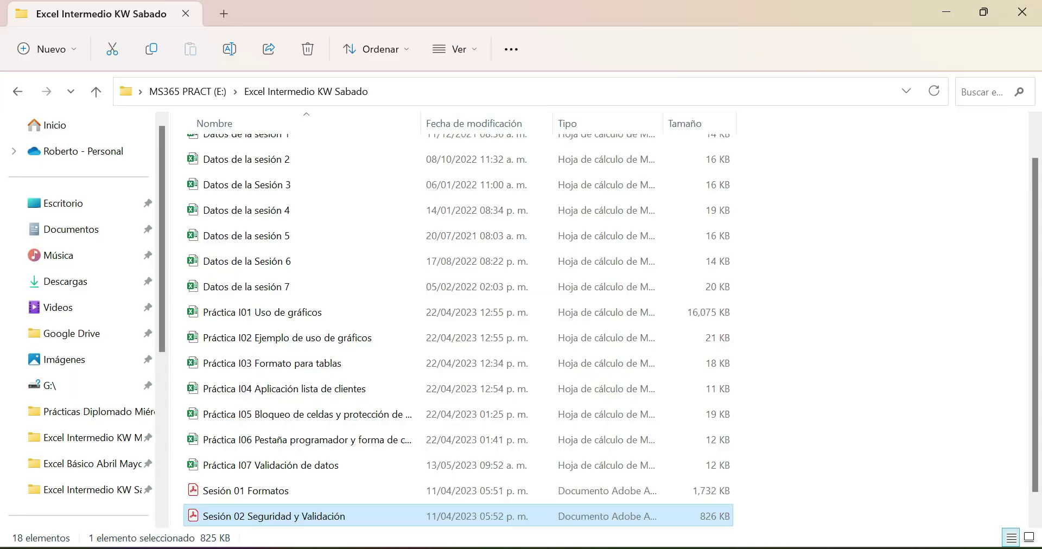
{"action": "left_click", "coordinate": [597, 547]}
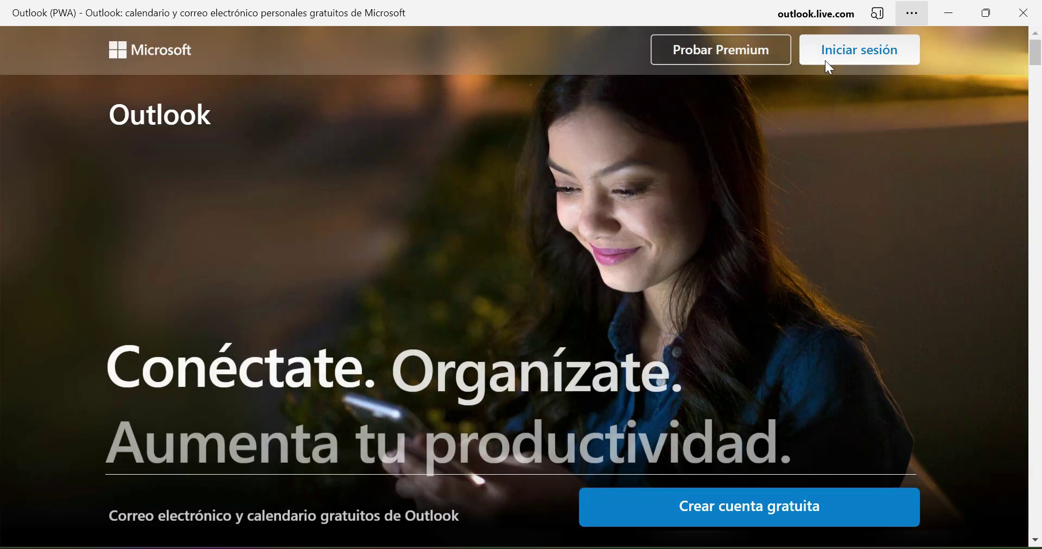
{"action": "left_click", "coordinate": [843, 57]}
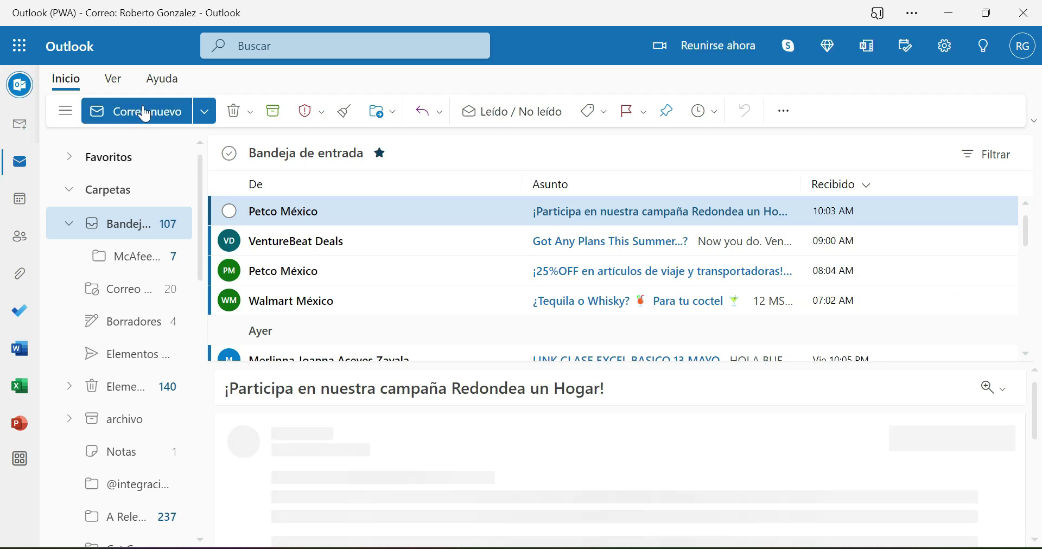
{"action": "left_click", "coordinate": [149, 115]}
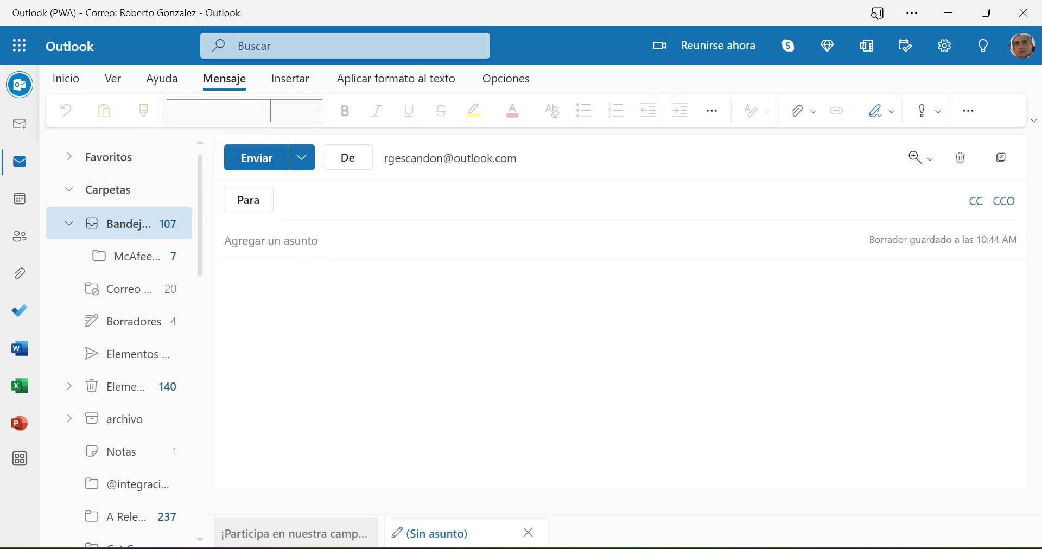
- Clear the stray recipient search and enter the subject 'Guía y archivo de datos para la sesión 3'
{"action": "type", "text": "exc"}
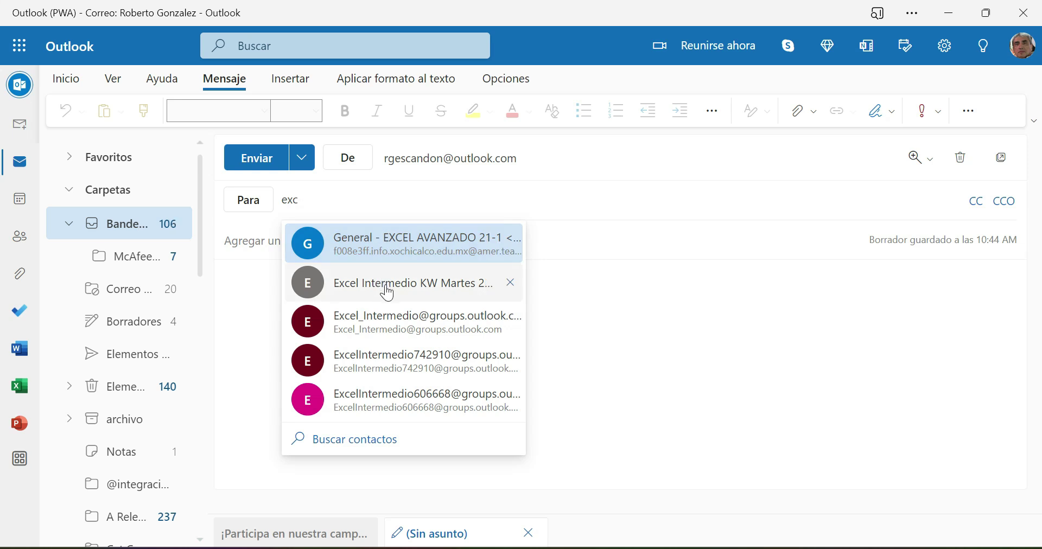
{"action": "left_click", "coordinate": [328, 200]}
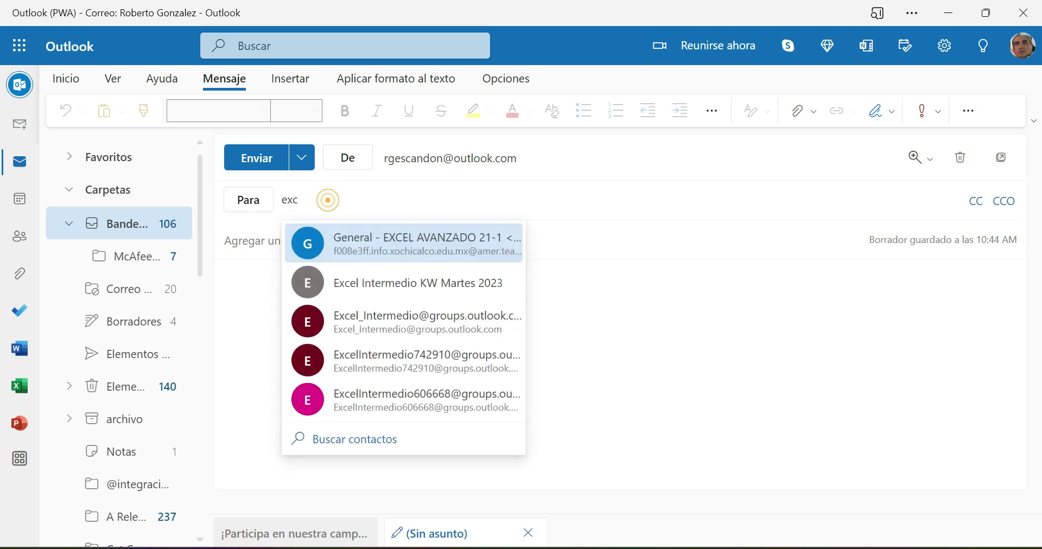
{"action": "key", "text": "BackSpace"}
{"action": "key", "text": "BackSpace"}
{"action": "key", "text": "BackSpace"}
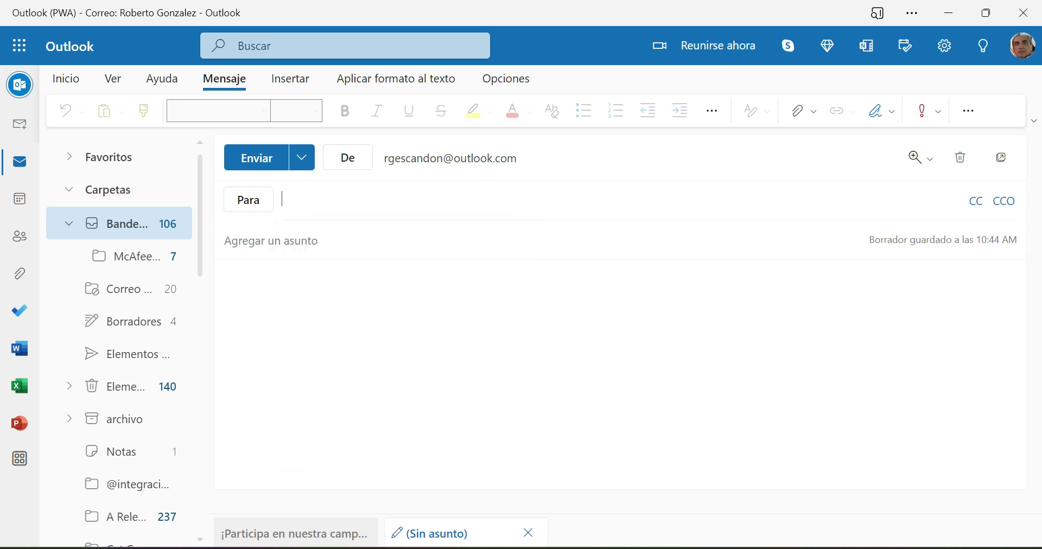
{"action": "left_click", "coordinate": [316, 236]}
{"action": "type", "text": "Gu"}
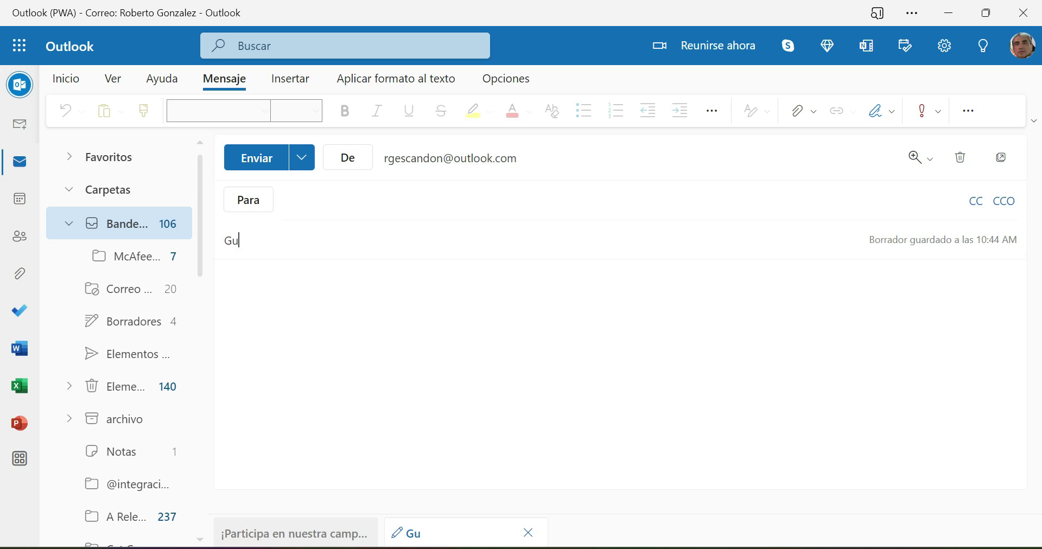
{"action": "type", "text": "ía y arcivo"}
{"action": "key", "text": "BackSpace"}
{"action": "key", "text": "BackSpace"}
{"action": "key", "text": "BackSpace"}
{"action": "key", "text": "BackSpace"}
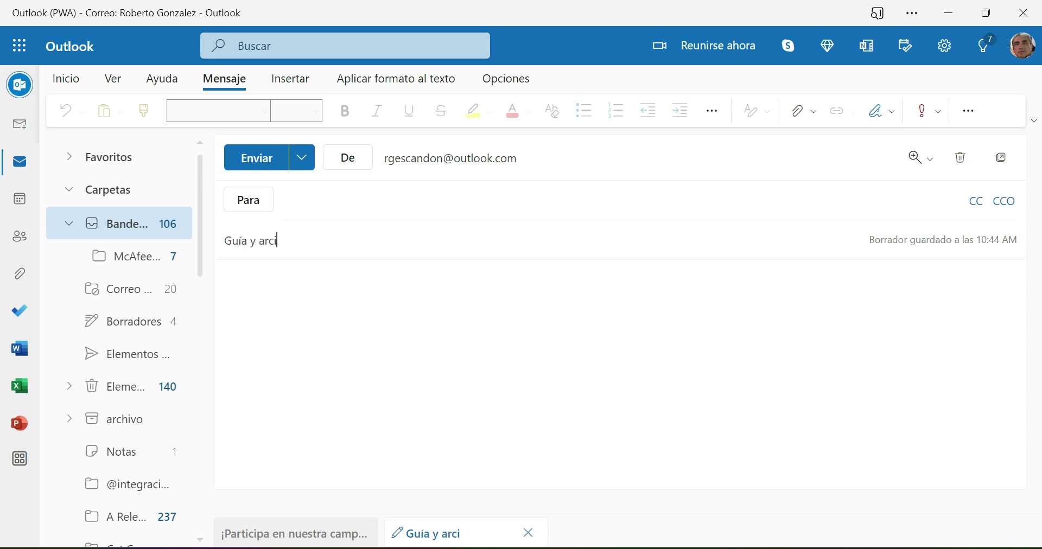
{"action": "type", "text": "hivo de"}
{"action": "key", "text": "BackSpace"}
{"action": "key", "text": "BackSpace"}
{"action": "key", "text": "BackSpace"}
{"action": "key", "text": "BackSpace"}
{"action": "key", "text": "BackSpace"}
{"action": "key", "text": "BackSpace"}
{"action": "key", "text": "BackSpace"}
{"action": "key", "text": "BackSpace"}
{"action": "type", "text": "chivo de da"}
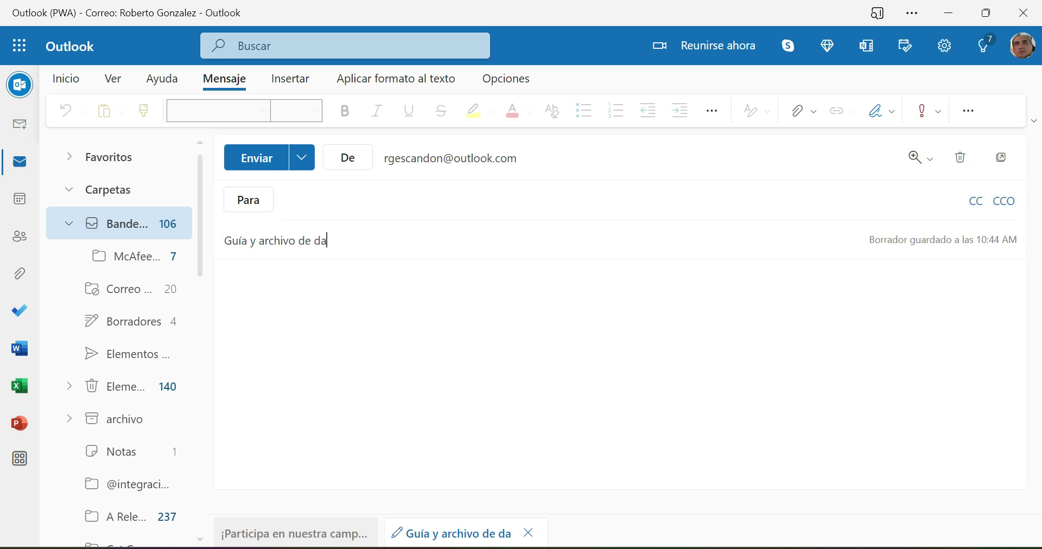
{"action": "type", "text": "tos para la sesión "}
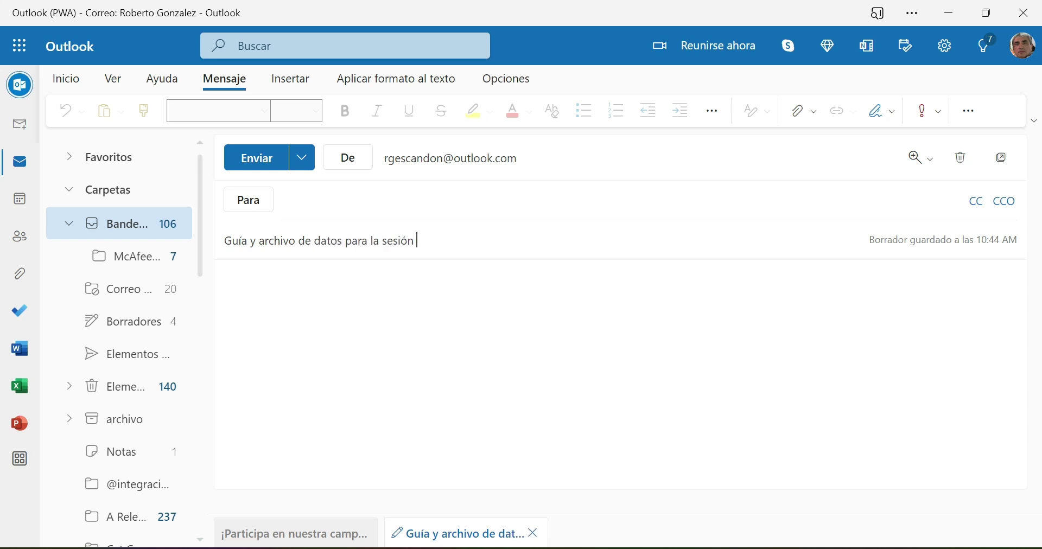
{"action": "type", "text": "3"}
- Write 'Anexo a información' in the message body followed by a new line
{"action": "left_click", "coordinate": [315, 299]}
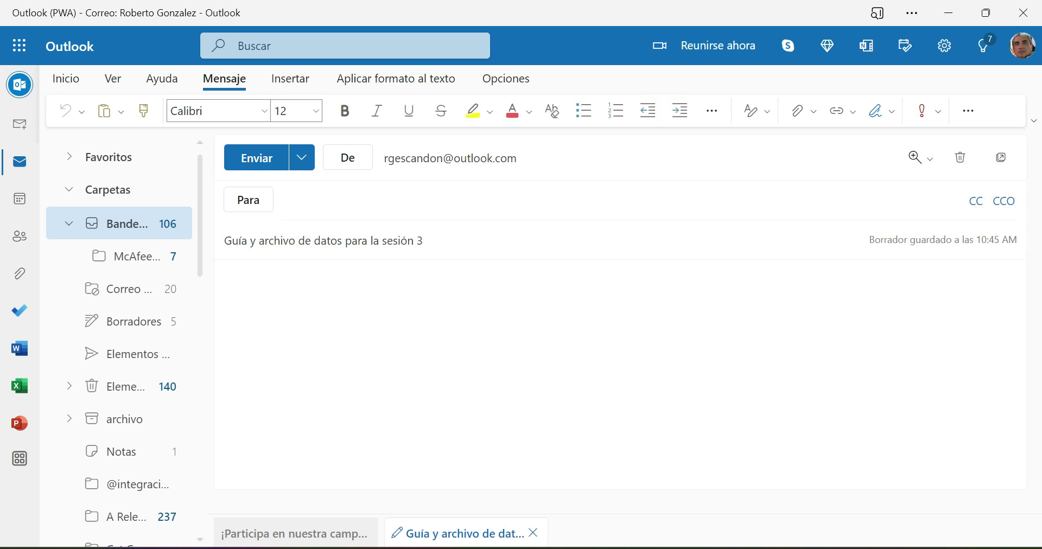
{"action": "type", "text": "Anexo a información"}
{"action": "key", "text": "Return"}
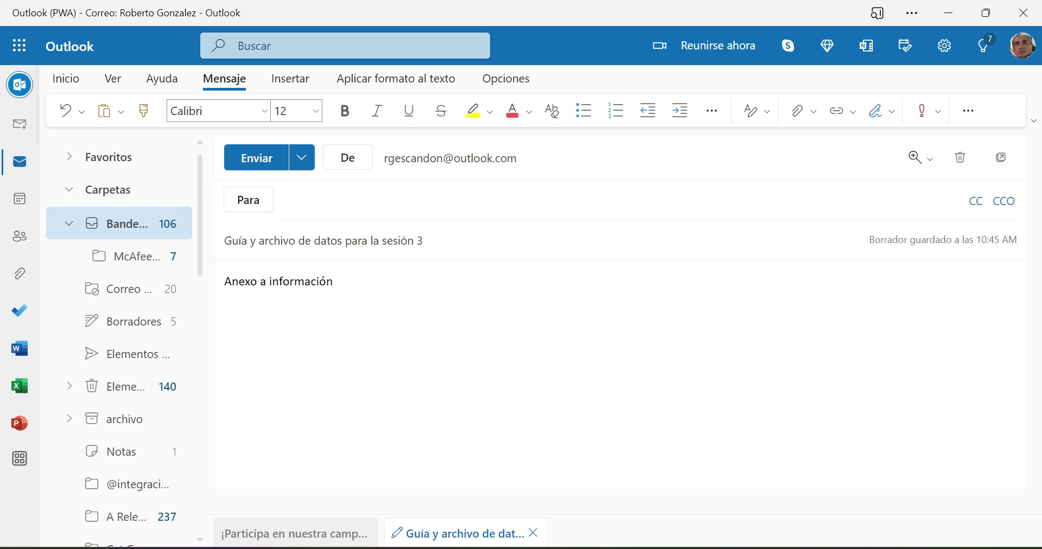
{"action": "key", "text": "alt+Tab"}
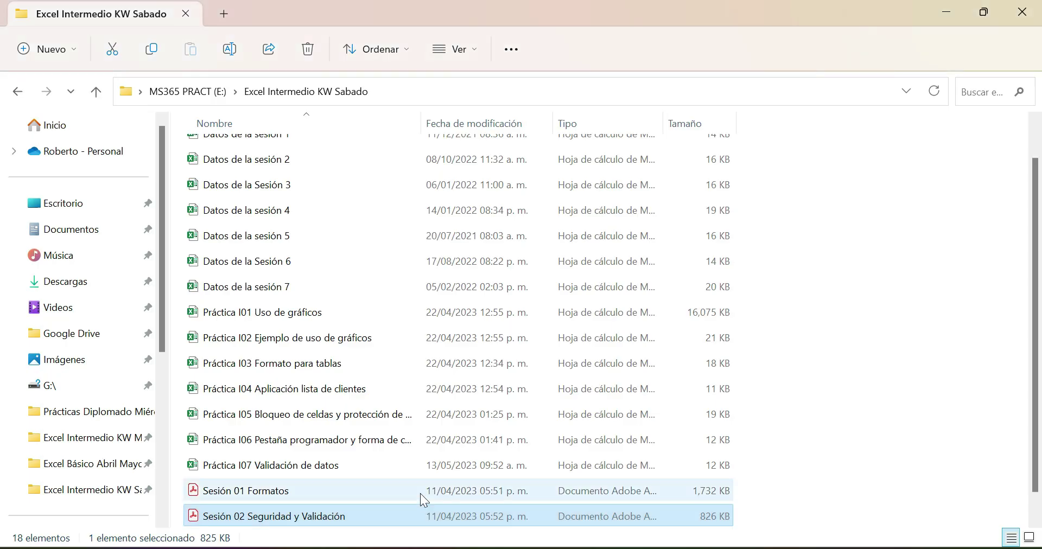
- Attach Datos de la Sesión 3.xlsx to the draft by dragging it from File Explorer
{"action": "scroll", "coordinate": [425, 424], "scroll_direction": "down", "scroll_amount": 1}
{"action": "scroll", "coordinate": [425, 425], "scroll_direction": "up", "scroll_amount": 1}
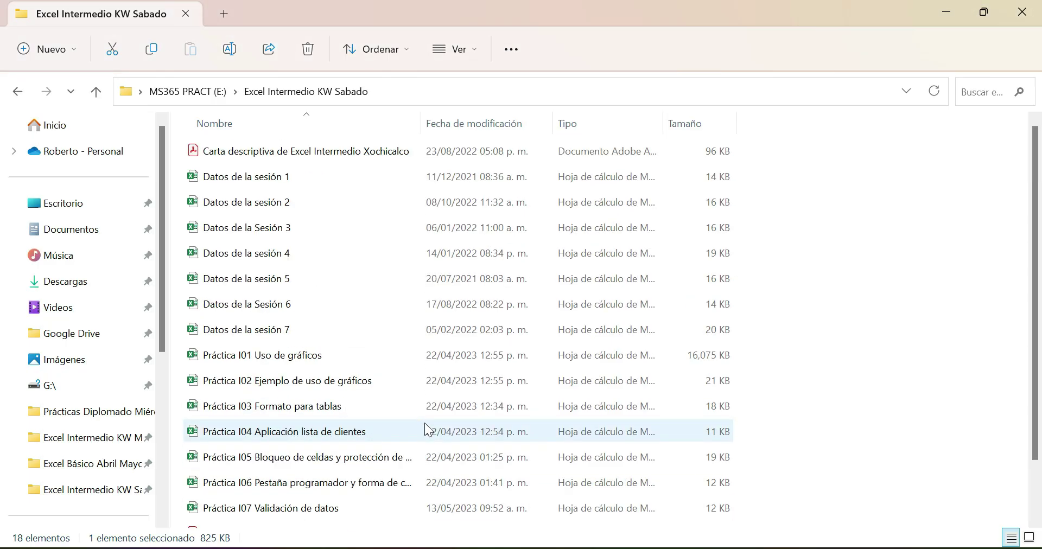
{"action": "left_click", "coordinate": [984, 12]}
{"action": "left_click_drag", "start_coordinate": [501, 45], "coordinate": [868, 52]}
{"action": "left_click_drag", "start_coordinate": [850, 266], "coordinate": [328, 380]}
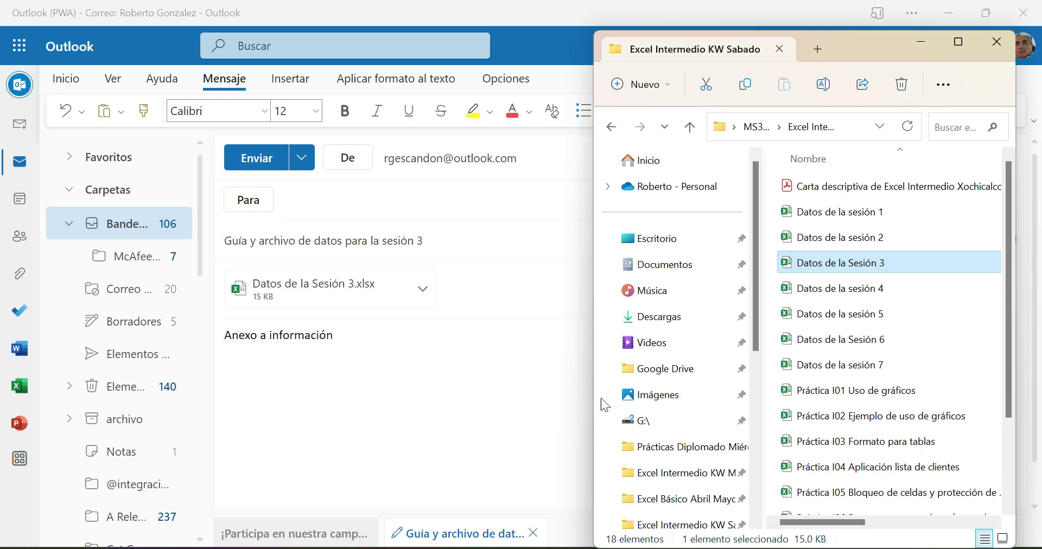
- Attach Sesión 03 Funciones.pdf from the Excel Intermedio KW Martes folder to the draft
{"action": "left_click", "coordinate": [959, 42]}
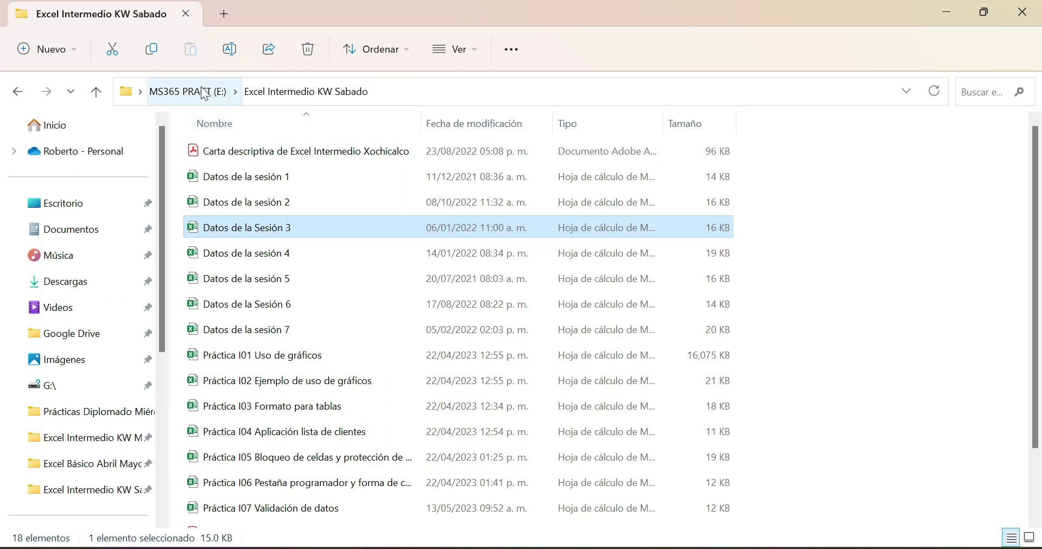
{"action": "scroll", "coordinate": [283, 248], "scroll_direction": "down", "scroll_amount": 1}
{"action": "scroll", "coordinate": [283, 248], "scroll_direction": "up", "scroll_amount": 1}
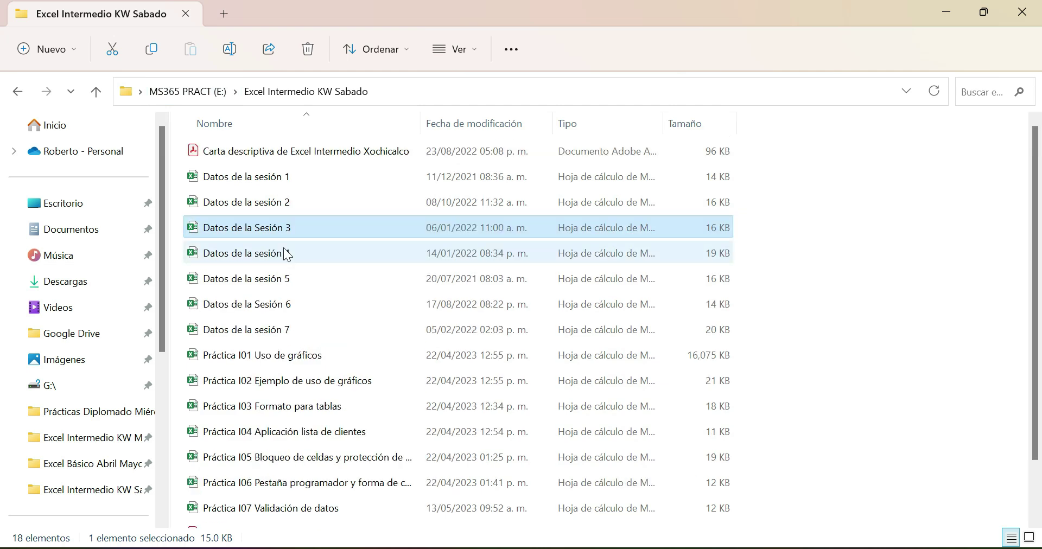
{"action": "left_click", "coordinate": [191, 92]}
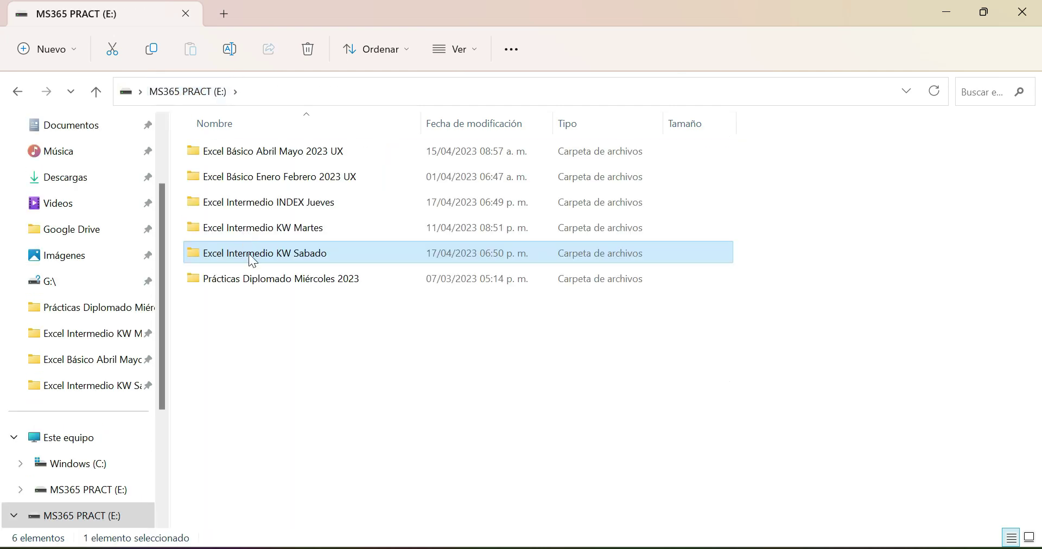
{"action": "left_click", "coordinate": [262, 234]}
{"action": "double_click", "coordinate": [262, 233]}
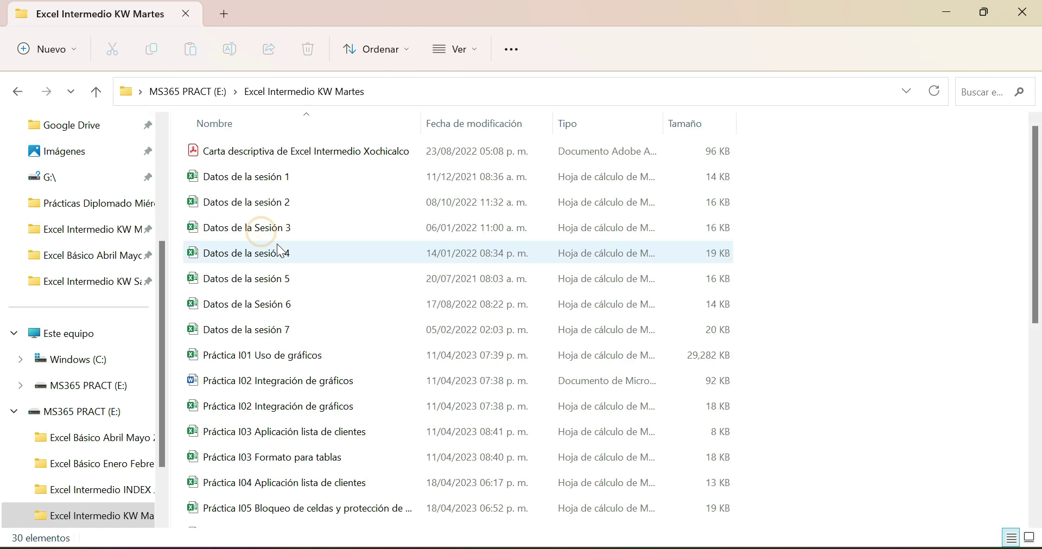
{"action": "scroll", "coordinate": [277, 243], "scroll_direction": "down", "scroll_amount": 4}
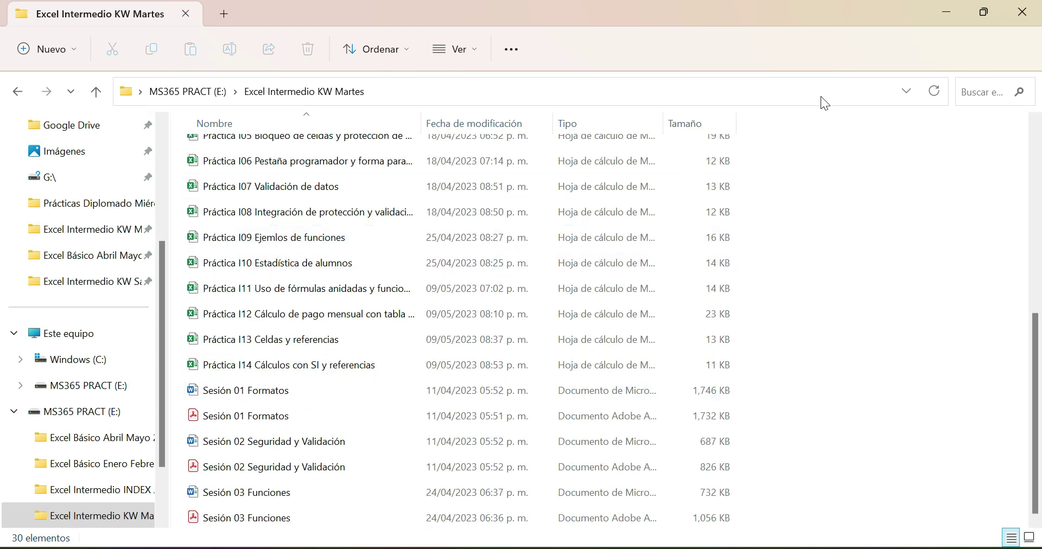
{"action": "left_click", "coordinate": [985, 17]}
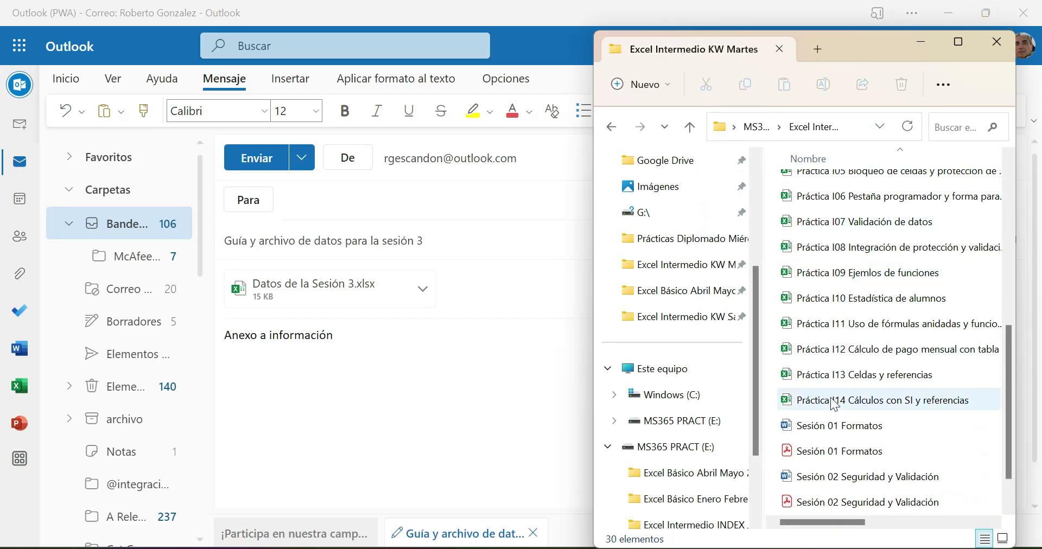
{"action": "scroll", "coordinate": [839, 411], "scroll_direction": "down", "scroll_amount": 2}
{"action": "left_click_drag", "start_coordinate": [839, 505], "coordinate": [424, 315]}
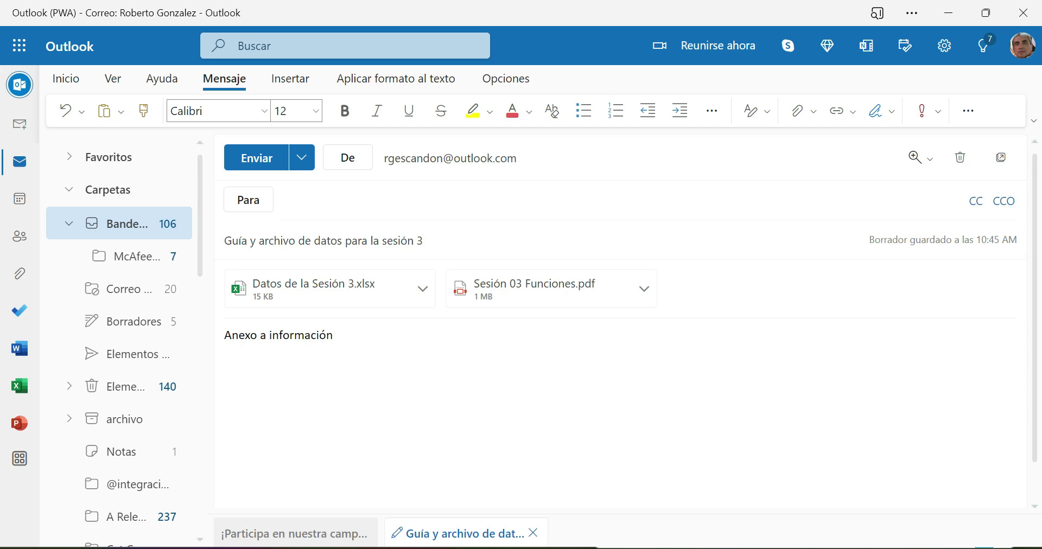
{"action": "left_click", "coordinate": [304, 202]}
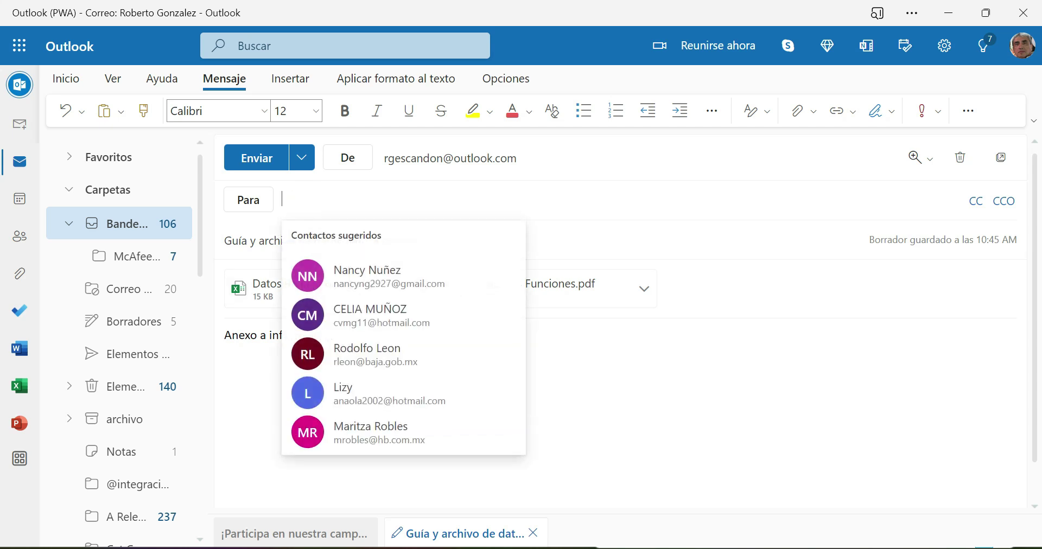
- Add three contacts from the suggestions as recipients and send the session 3 email
{"action": "left_click", "coordinate": [304, 202]}
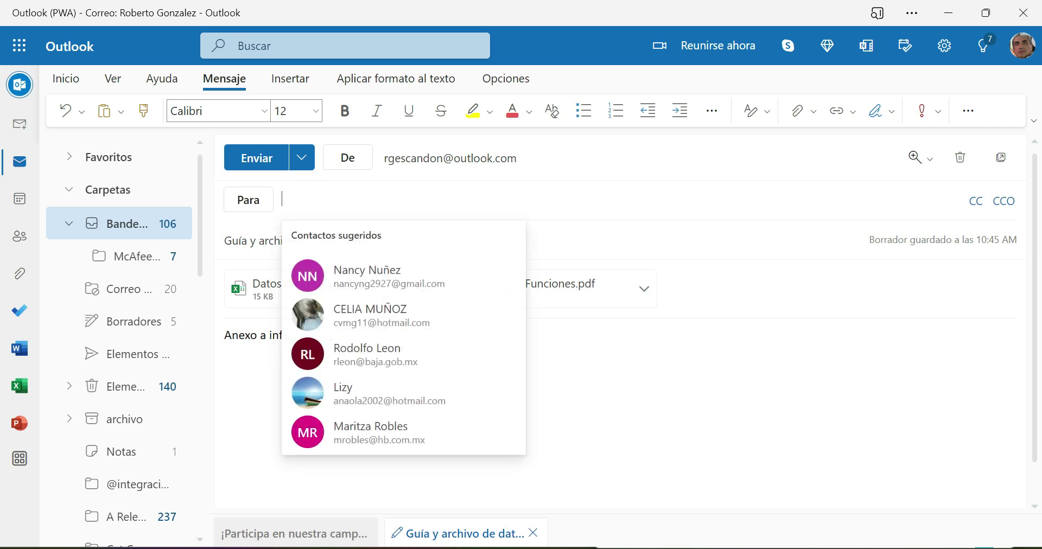
{"action": "type", "text": "i"}
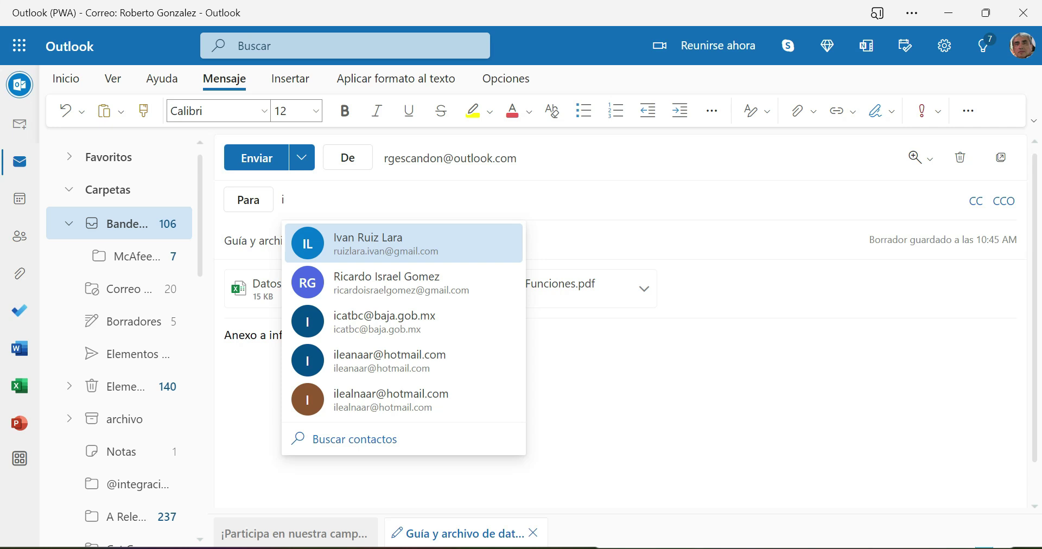
{"action": "key", "text": "BackSpace"}
{"action": "type", "text": "gis"}
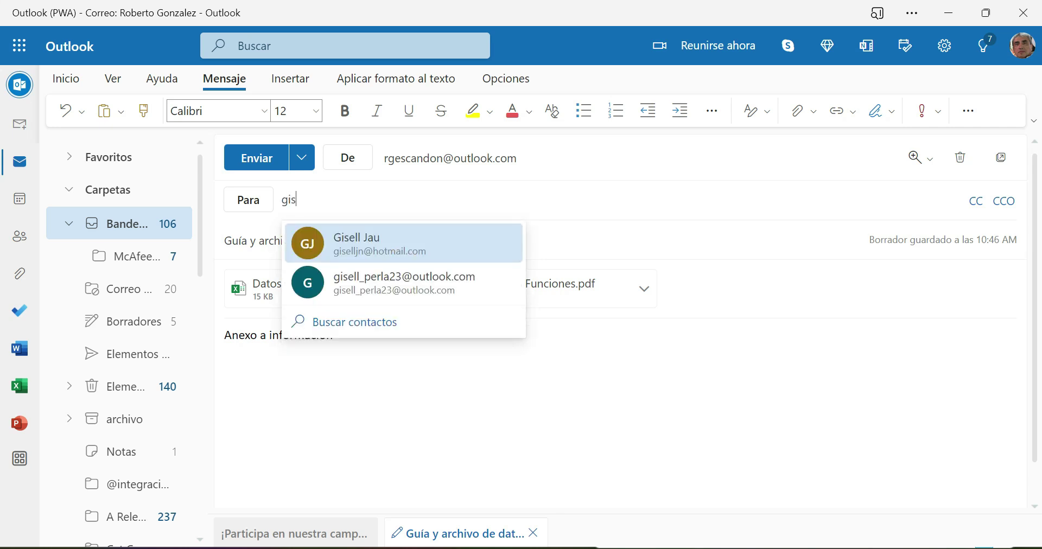
{"action": "left_click", "coordinate": [353, 289]}
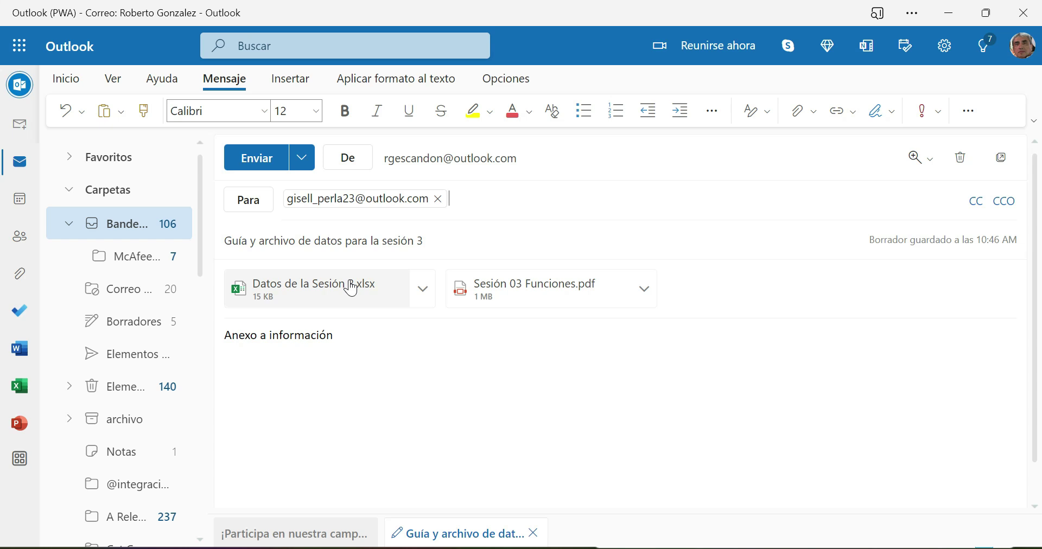
{"action": "type", "text": "vi"}
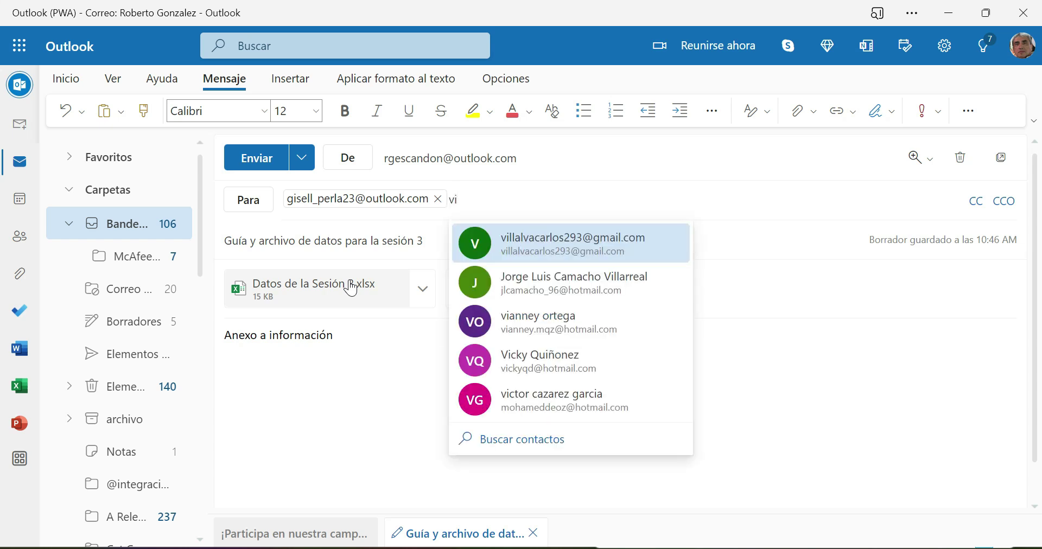
{"action": "left_click", "coordinate": [515, 244]}
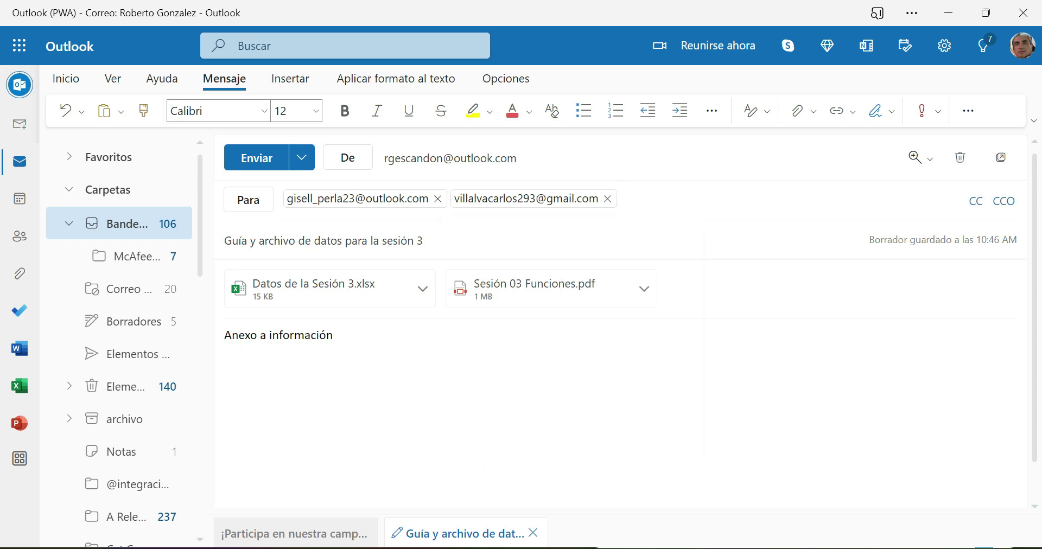
{"action": "type", "text": "alex"}
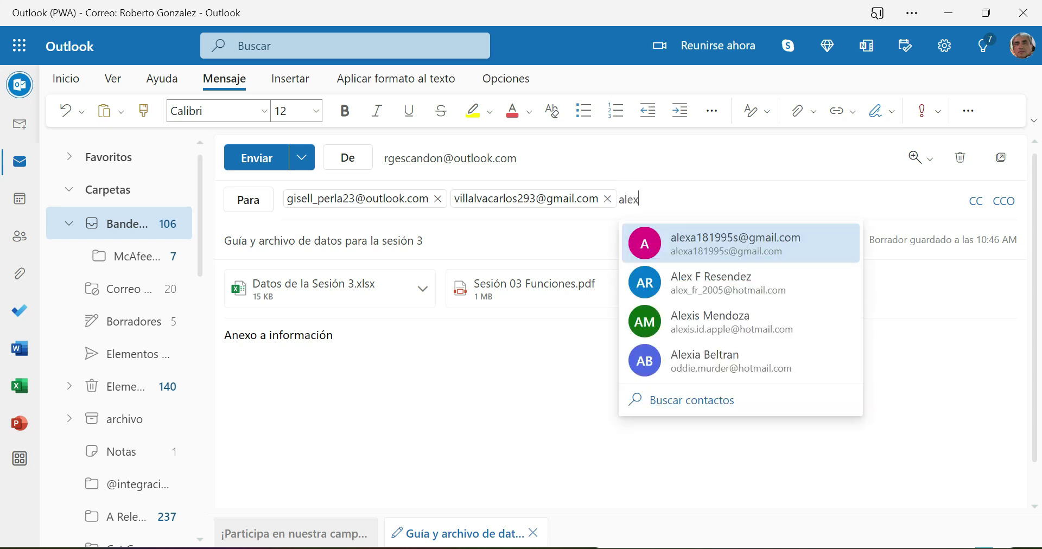
{"action": "left_click", "coordinate": [719, 243]}
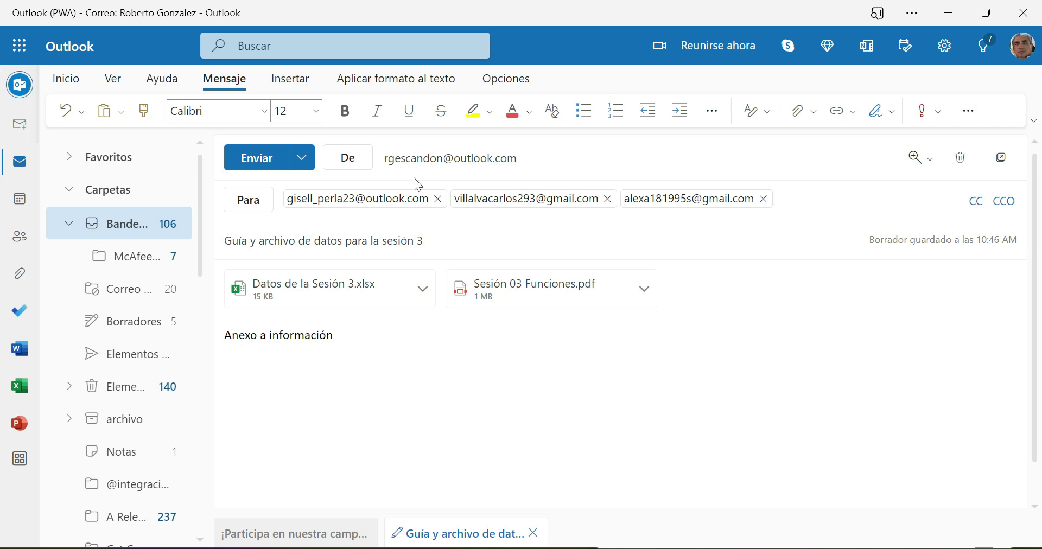
{"action": "left_click", "coordinate": [254, 165]}
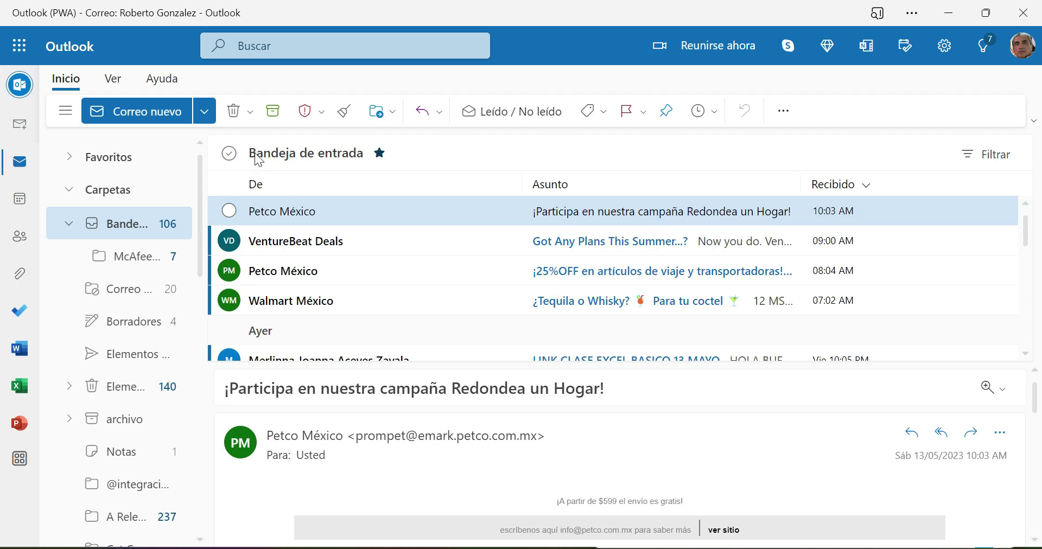
- Minimize Outlook and File Explorer, then create a blank workbook from Archivo > Nuevo
{"action": "left_click", "coordinate": [947, 12]}
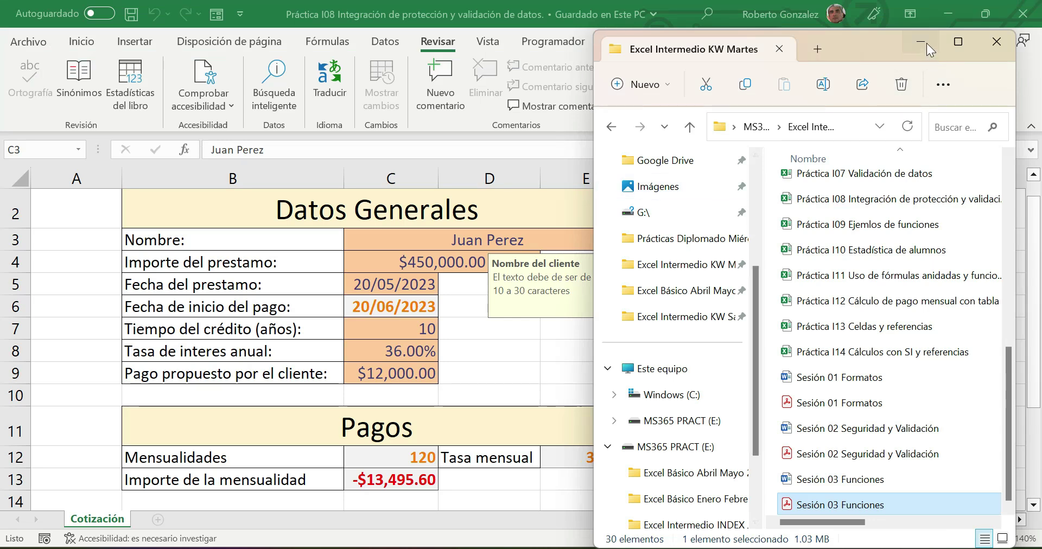
{"action": "left_click", "coordinate": [927, 44]}
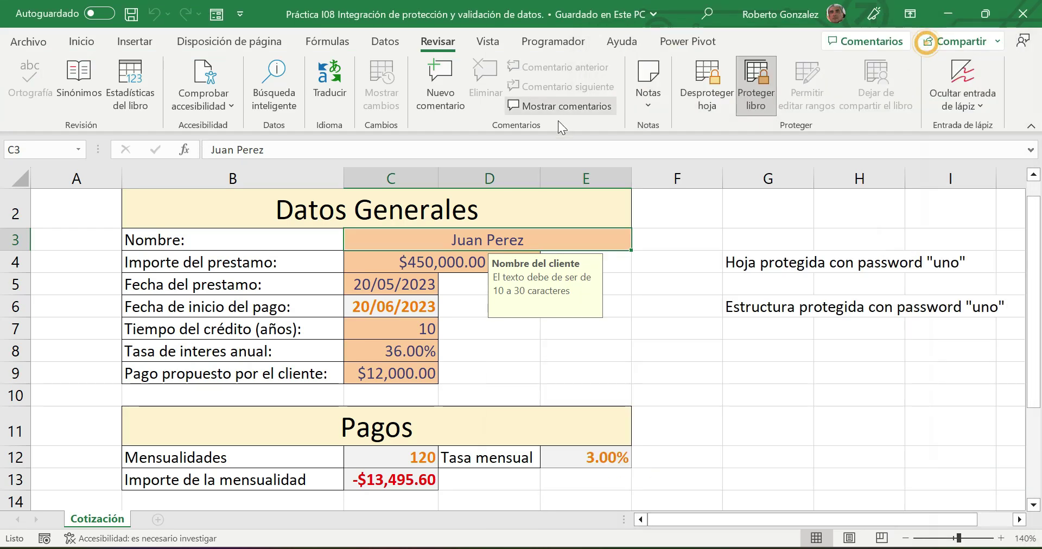
{"action": "left_click", "coordinate": [22, 43]}
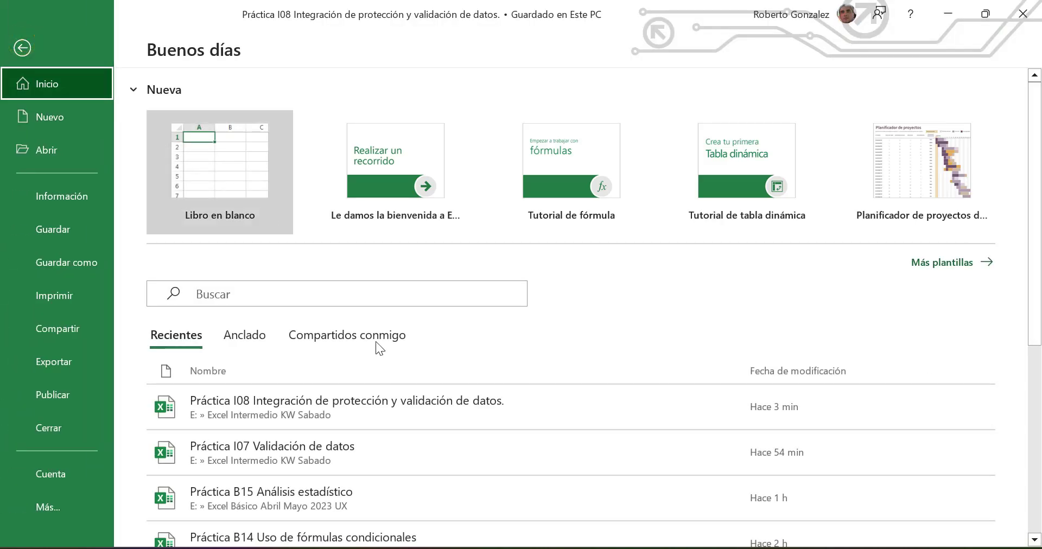
{"action": "mouse_move", "coordinate": [705, 548]}
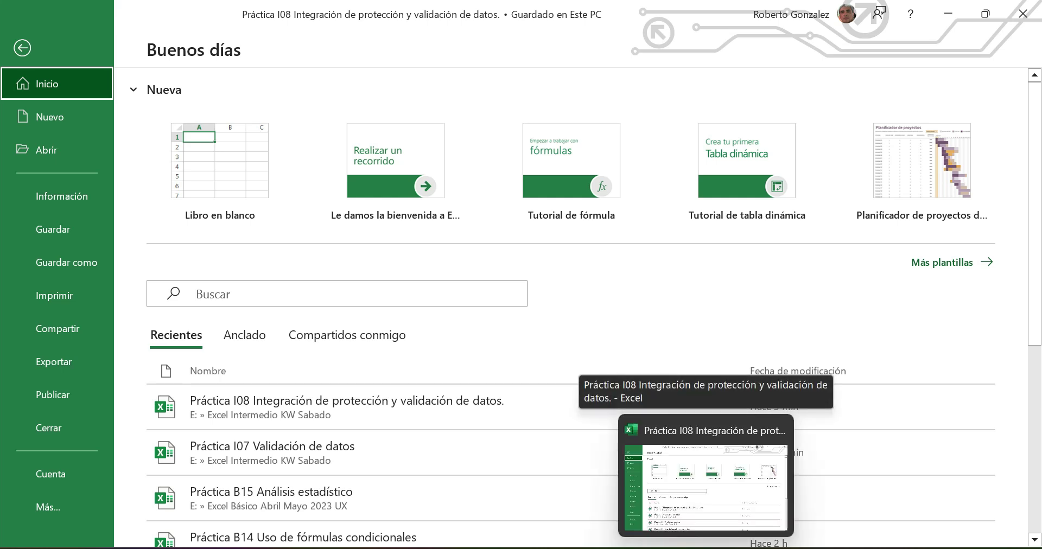
{"action": "left_click", "coordinate": [57, 117]}
{"action": "left_click", "coordinate": [230, 172]}
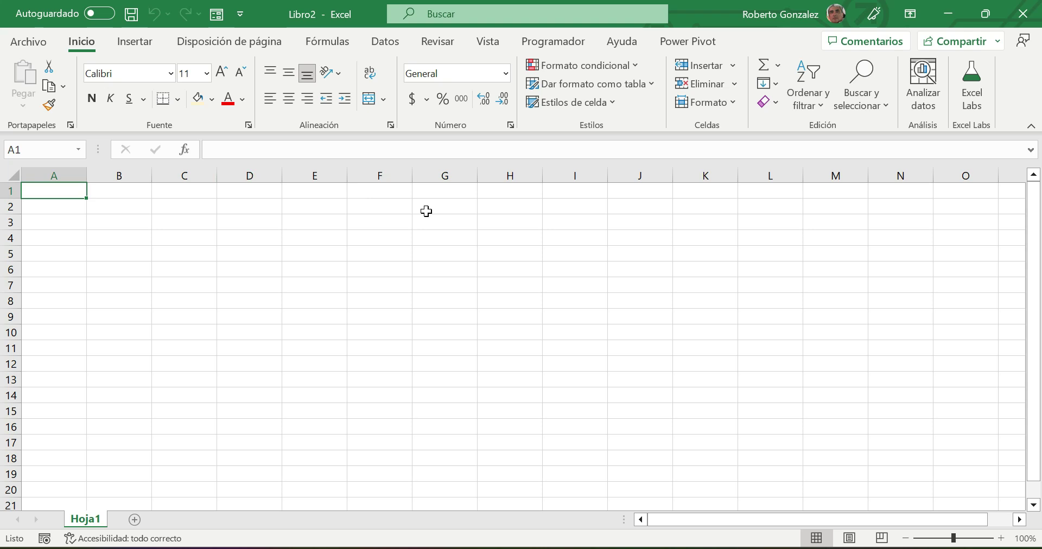
- Save the new workbook in Excel Intermedio KW Sabado as 'Práctica I09 ejemplos de funciones'
{"action": "left_click", "coordinate": [27, 42]}
{"action": "left_click", "coordinate": [43, 262]}
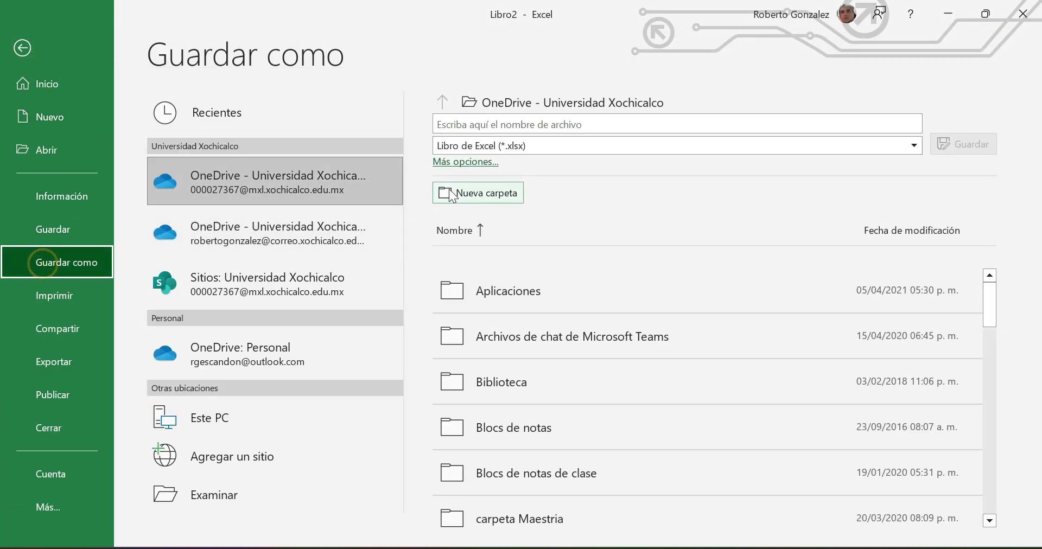
{"action": "left_click", "coordinate": [206, 491]}
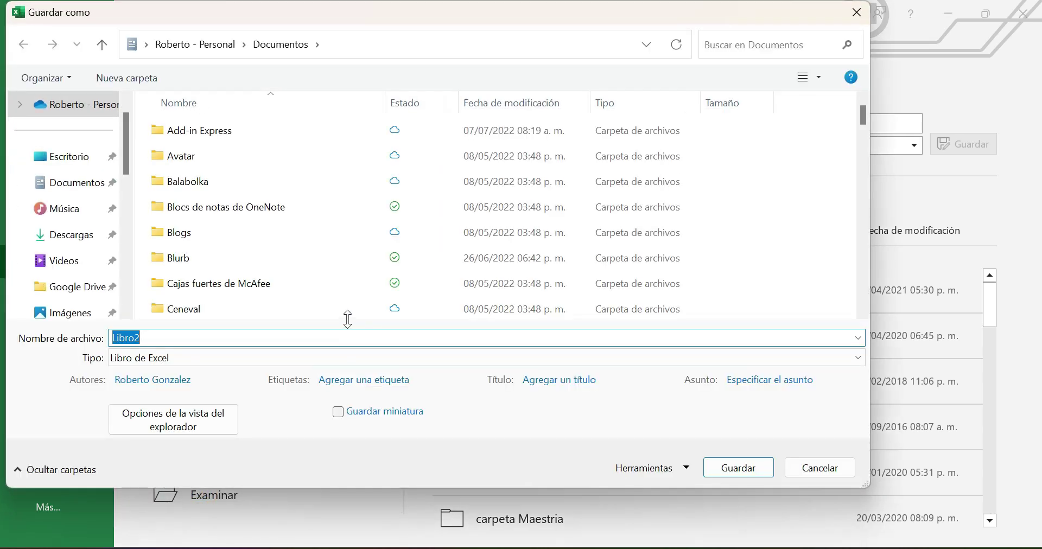
{"action": "left_click_drag", "start_coordinate": [125, 130], "coordinate": [132, 280]}
{"action": "left_click", "coordinate": [80, 209]}
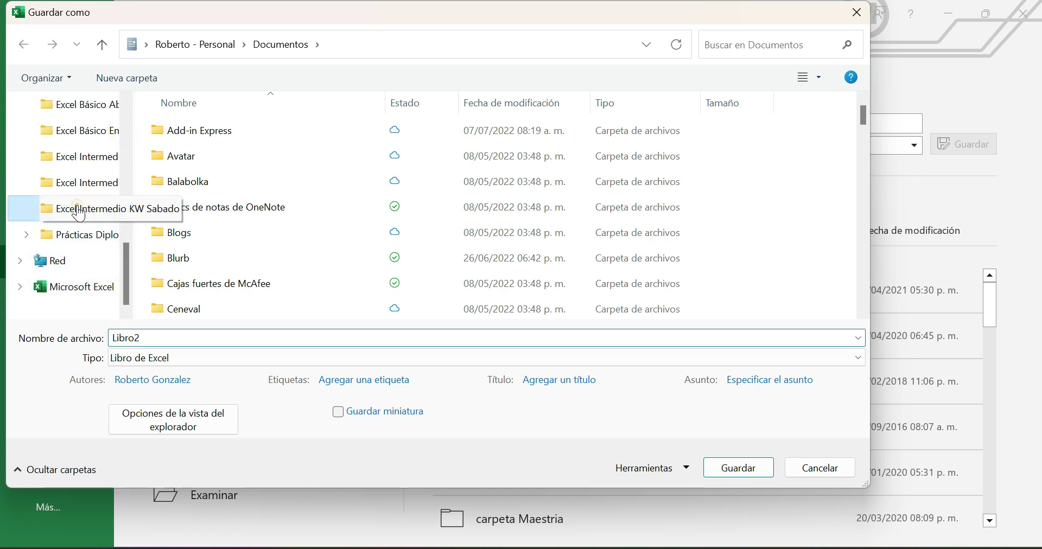
{"action": "double_click", "coordinate": [164, 338]}
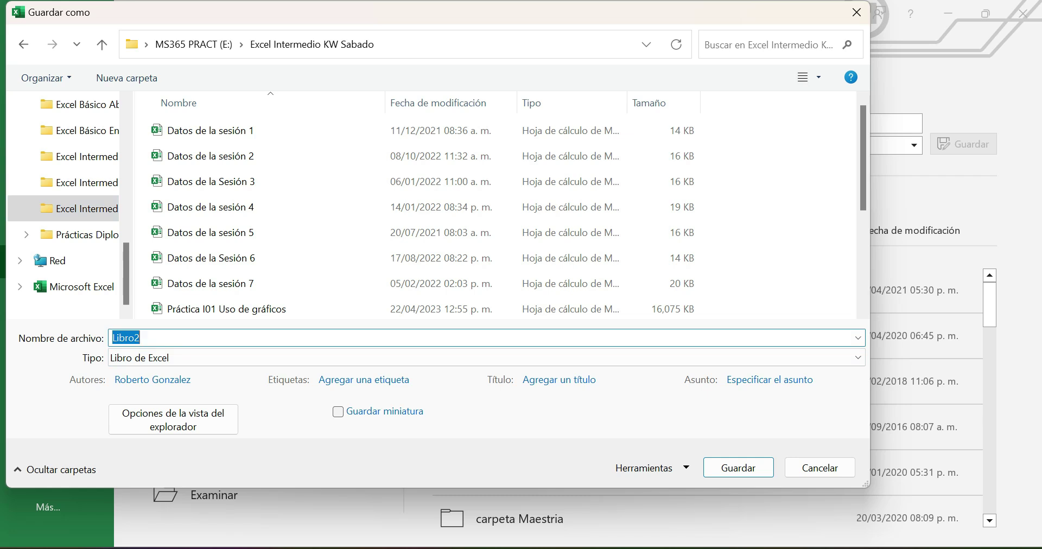
{"action": "type", "text": "Prácitca"}
{"action": "key", "text": "BackSpace"}
{"action": "key", "text": "BackSpace"}
{"action": "key", "text": "BackSpace"}
{"action": "key", "text": "BackSpace"}
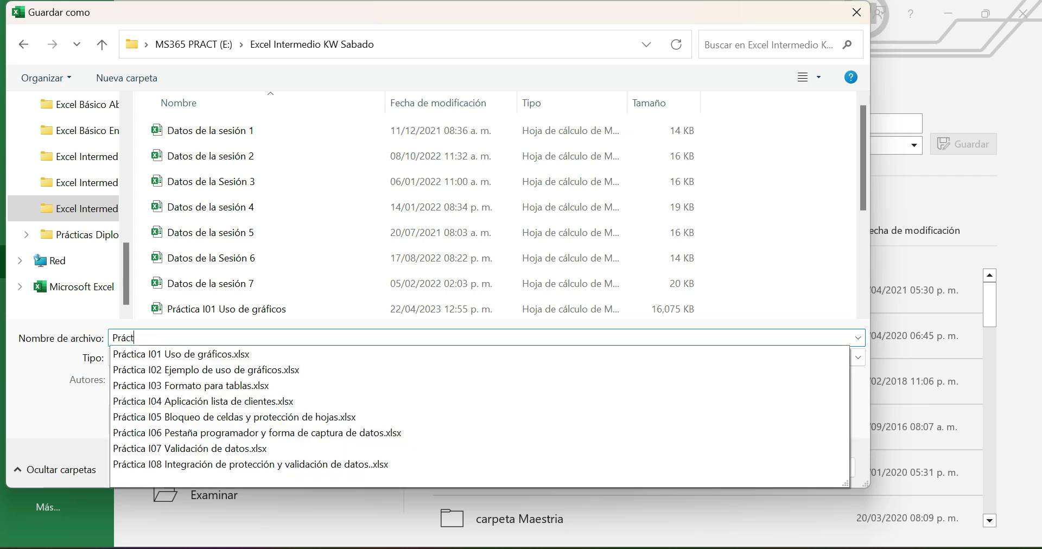
{"action": "type", "text": "tica "}
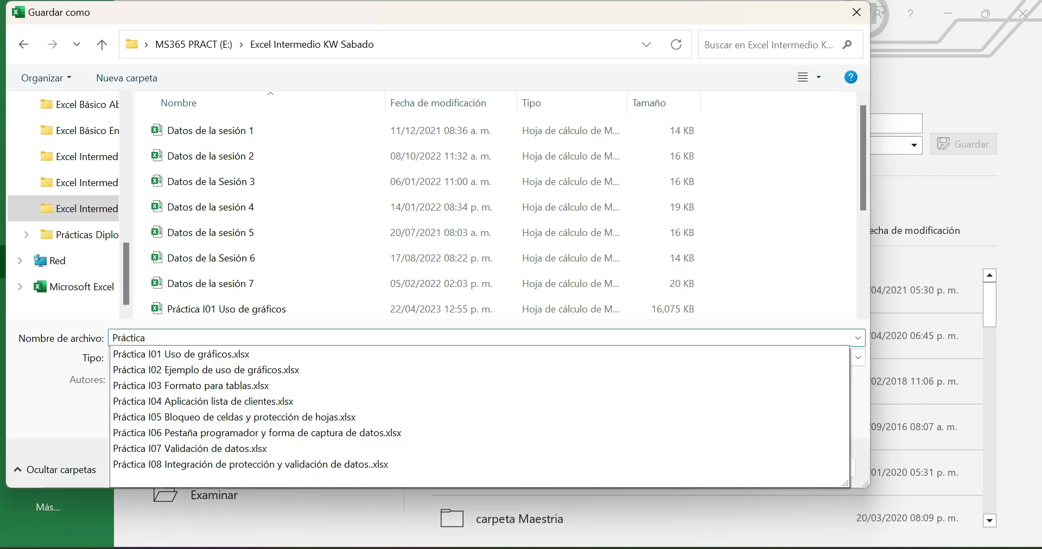
{"action": "type", "text": "I09 "}
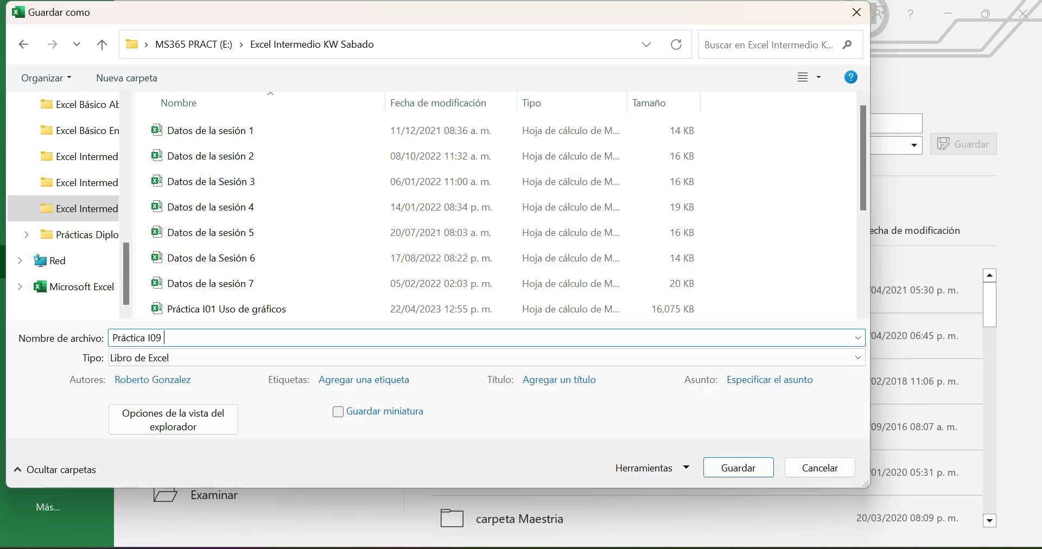
{"action": "type", "text": "ejemplos de funcioes"}
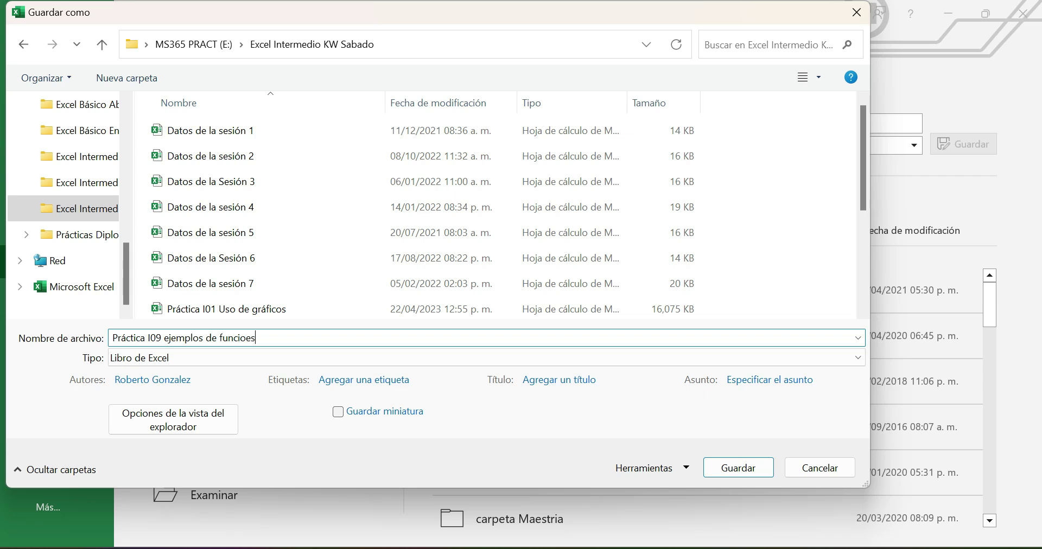
{"action": "key", "text": "BackSpace"}
{"action": "key", "text": "BackSpace"}
{"action": "type", "text": "nes"}
{"action": "left_click", "coordinate": [731, 467]}
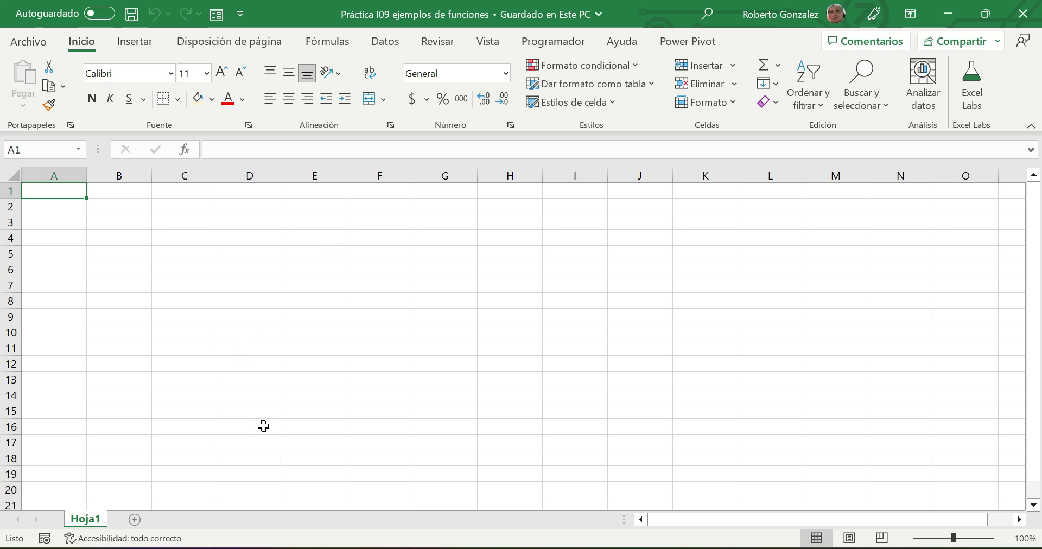
- Open the Datos de la Sesión 3 workbook from File Explorer
{"action": "key", "text": "alt+Tab"}
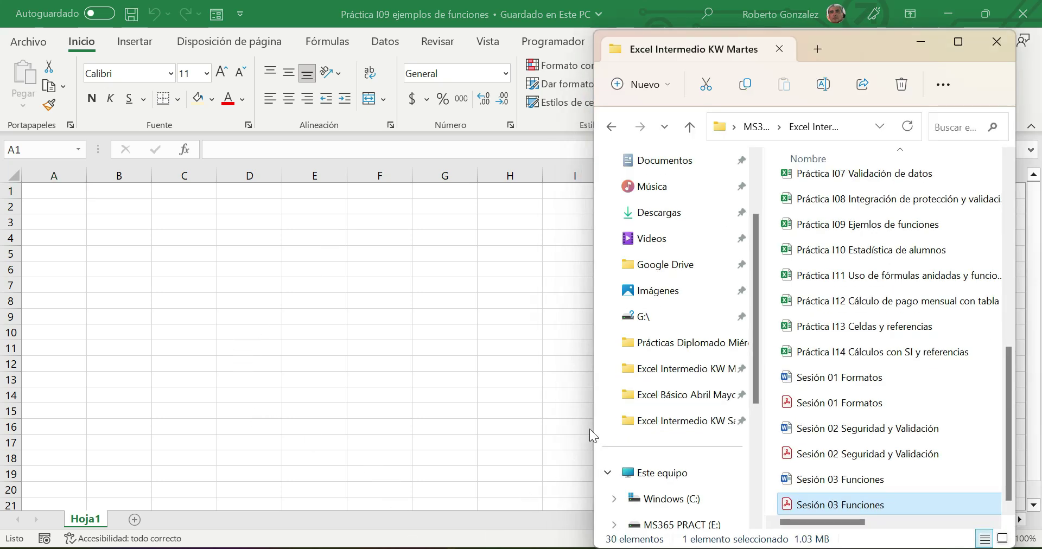
{"action": "scroll", "coordinate": [774, 298], "scroll_direction": "up", "scroll_amount": 5}
{"action": "left_click", "coordinate": [831, 264]}
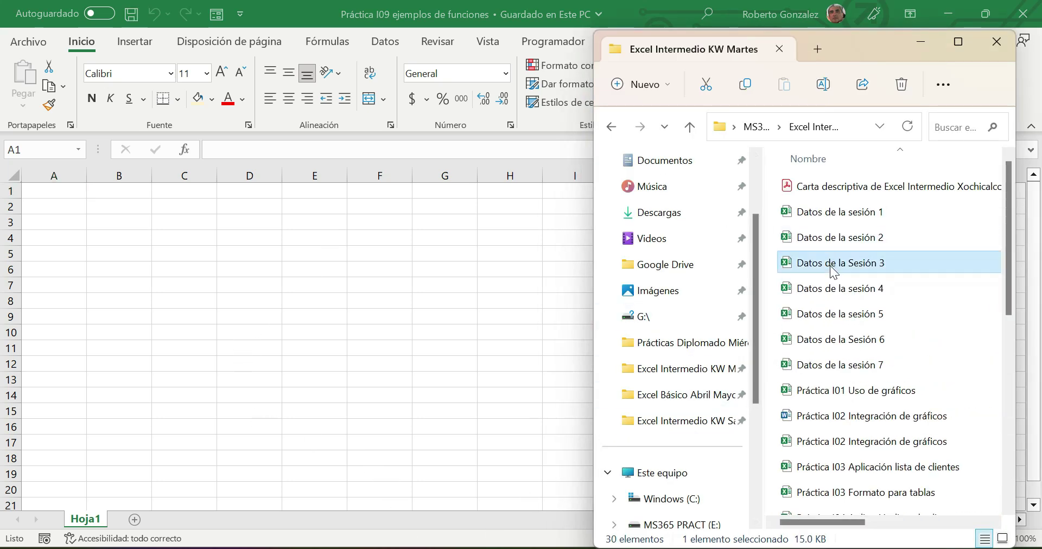
{"action": "double_click", "coordinate": [832, 264]}
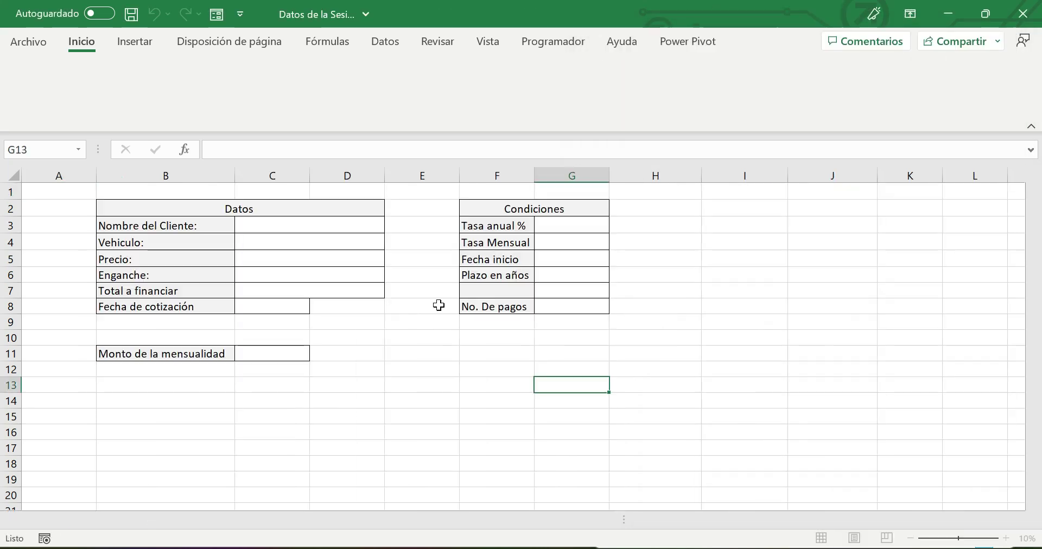
- Copy the whole Práctica 9 sheet and minimize the source workbook
{"action": "left_click", "coordinate": [54, 520]}
{"action": "left_click", "coordinate": [50, 519]}
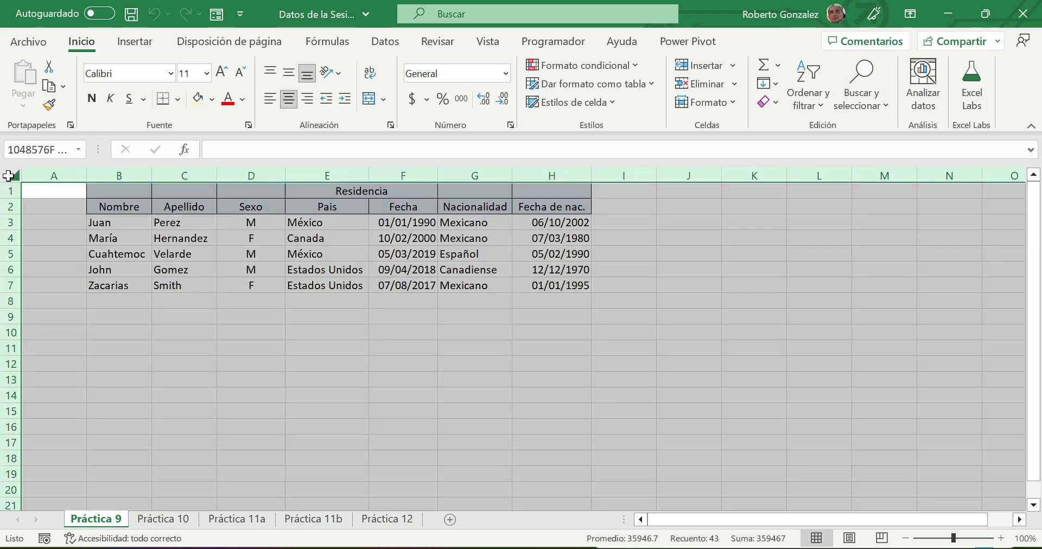
{"action": "left_click", "coordinate": [9, 175]}
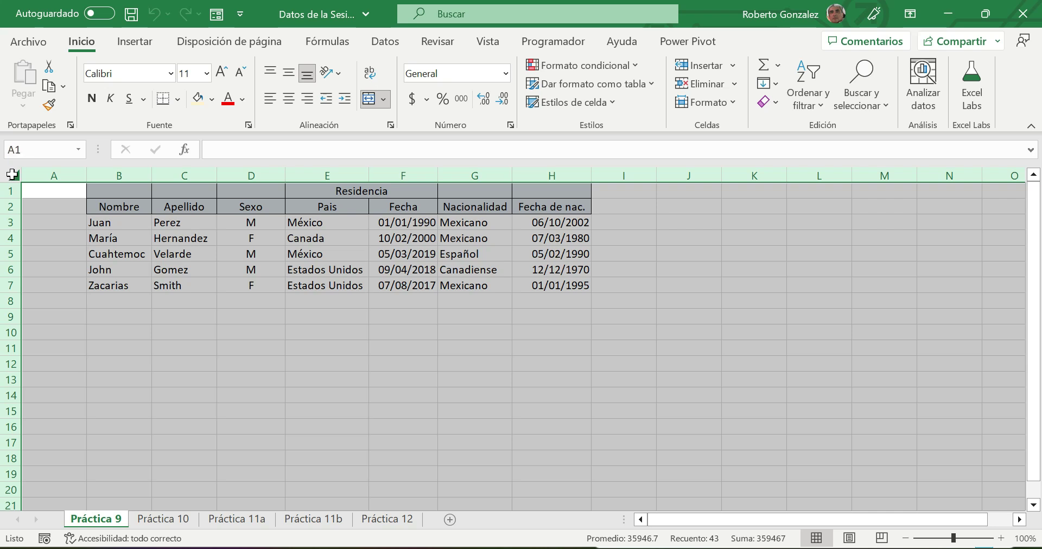
{"action": "right_click", "coordinate": [14, 181]}
{"action": "left_click", "coordinate": [43, 120]}
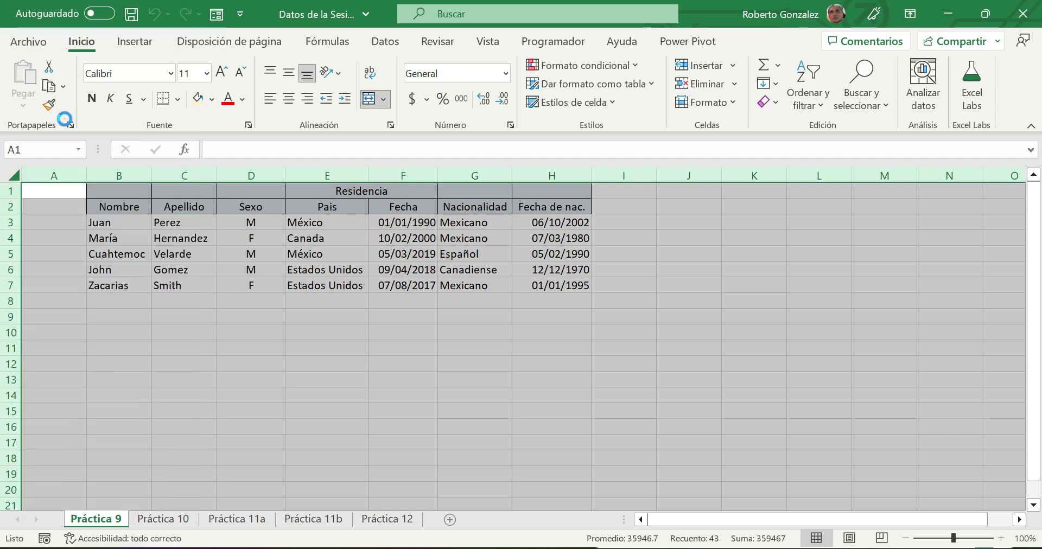
{"action": "left_click", "coordinate": [950, 11]}
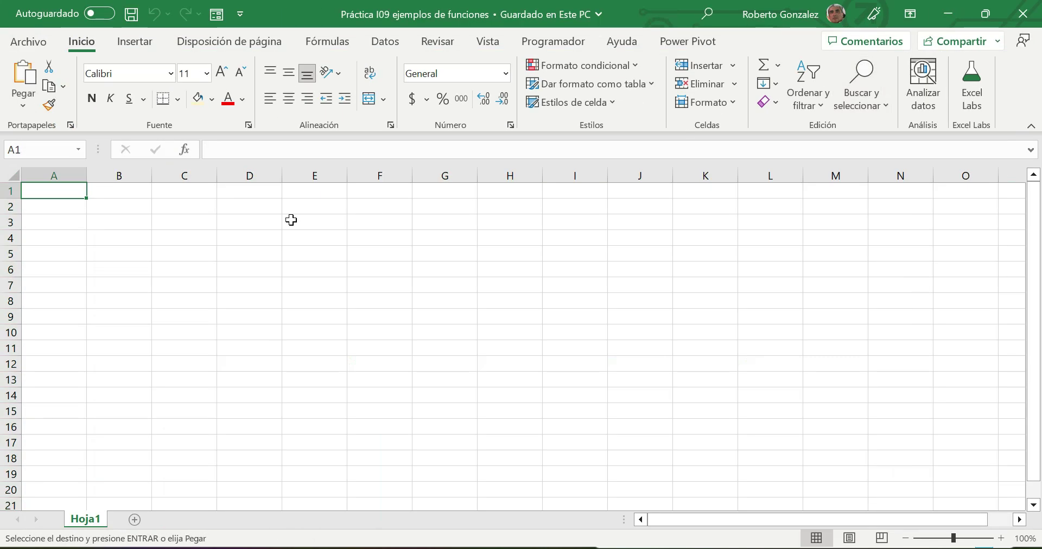
- Paste the people data table into the blank sheet, keeping its column widths
{"action": "left_click", "coordinate": [13, 173]}
{"action": "right_click", "coordinate": [13, 173]}
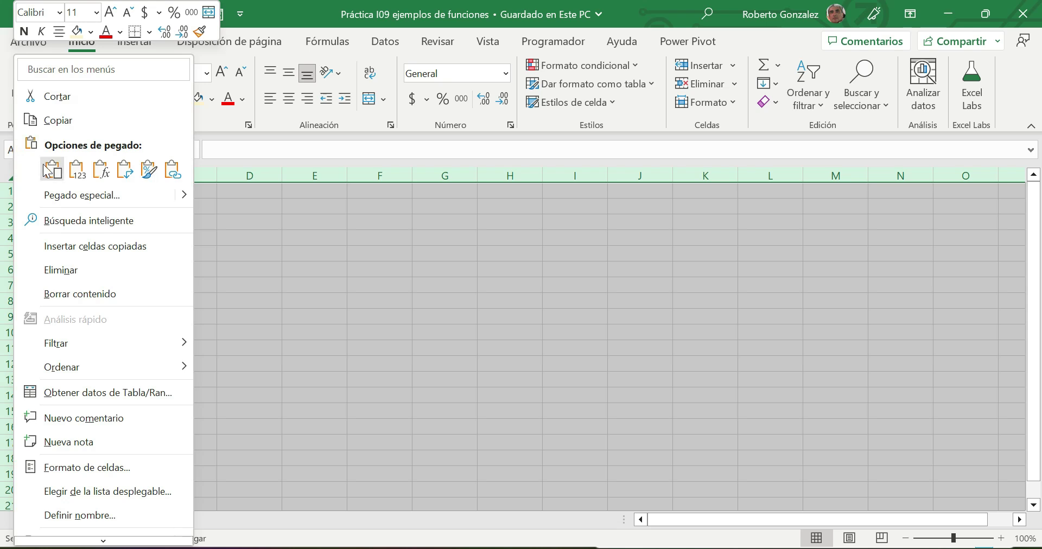
{"action": "left_click", "coordinate": [60, 174]}
{"action": "left_click", "coordinate": [676, 275]}
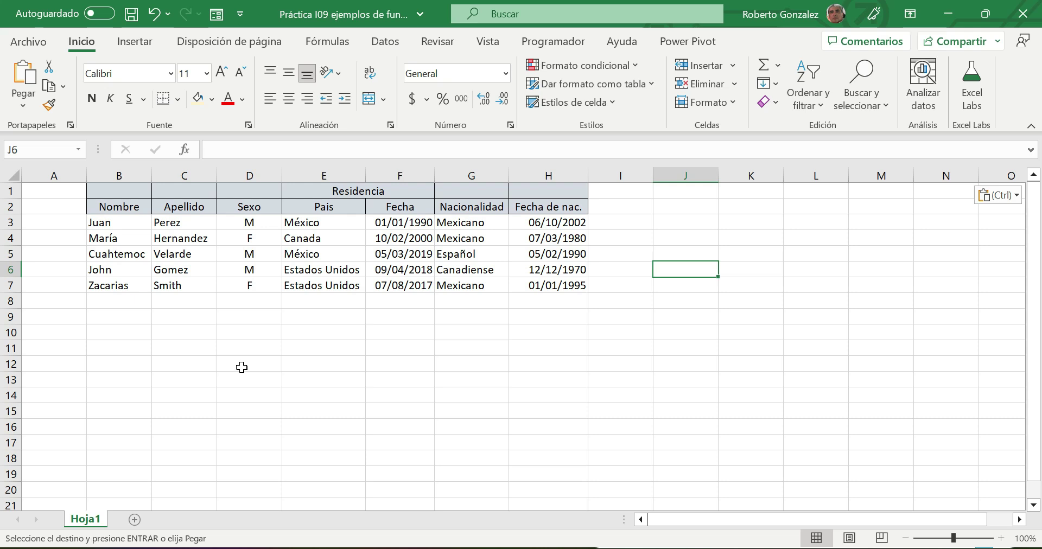
- Rename sheet Hoja1 to 'Lógicas'
{"action": "right_click", "coordinate": [82, 522]}
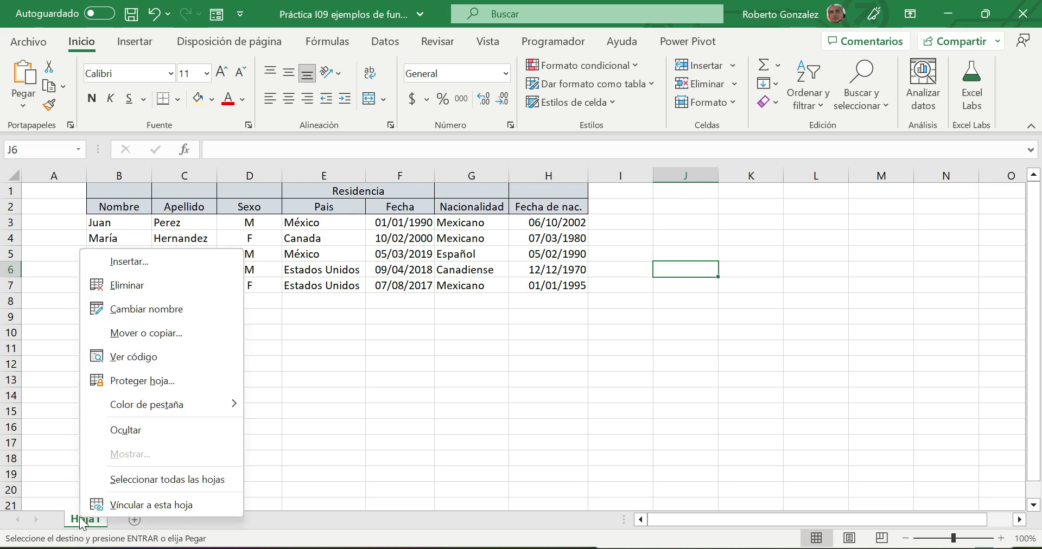
{"action": "left_click", "coordinate": [144, 307]}
{"action": "type", "text": "L"}
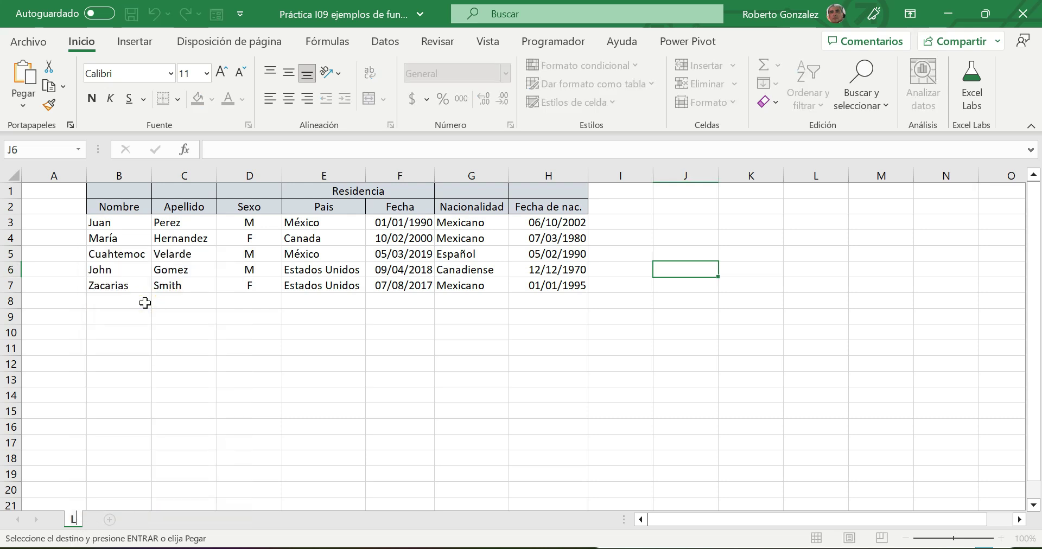
{"action": "type", "text": "ógicas"}
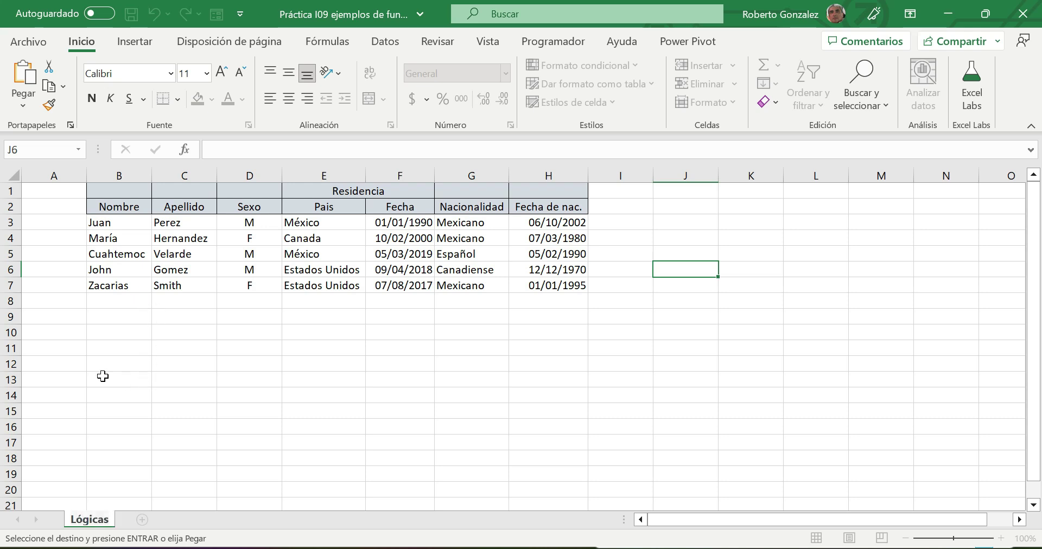
{"action": "left_click", "coordinate": [175, 381]}
- Narrow column A so the table shifts left, and zoom the sheet to 120%
{"action": "left_click_drag", "start_coordinate": [86, 176], "coordinate": [44, 176]}
{"action": "left_click", "coordinate": [342, 351]}
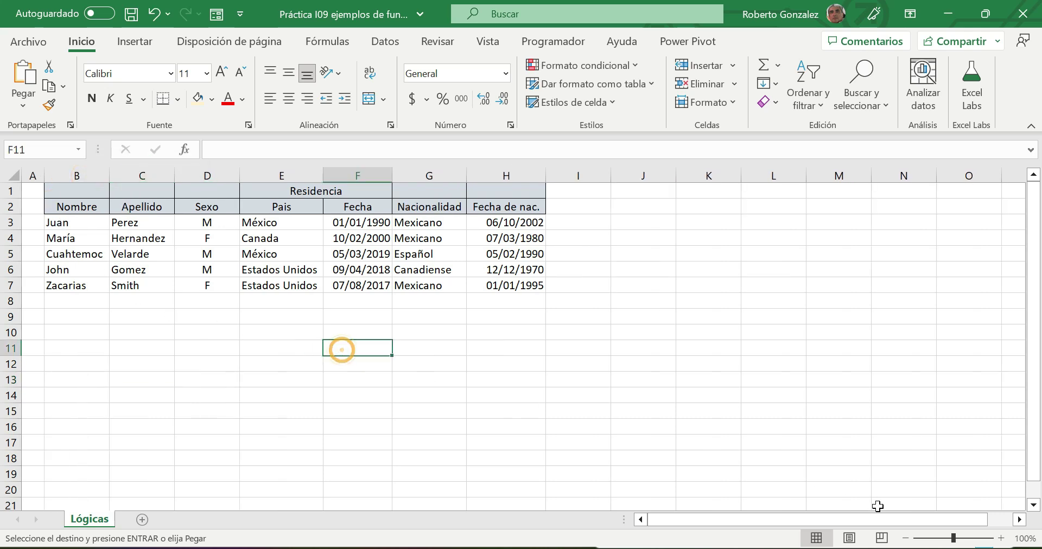
{"action": "left_click", "coordinate": [1000, 538]}
{"action": "left_click", "coordinate": [1001, 538]}
{"action": "left_click", "coordinate": [842, 421]}
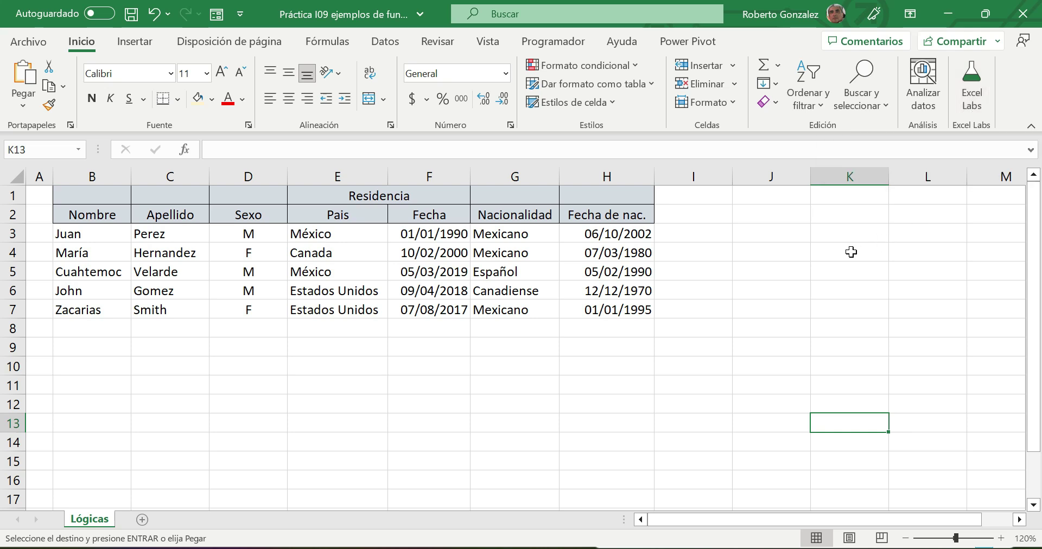
- Begin a LABS.GENERATIVEAI formula in G12 and start typing the sorting prompt
{"action": "left_click", "coordinate": [533, 405]}
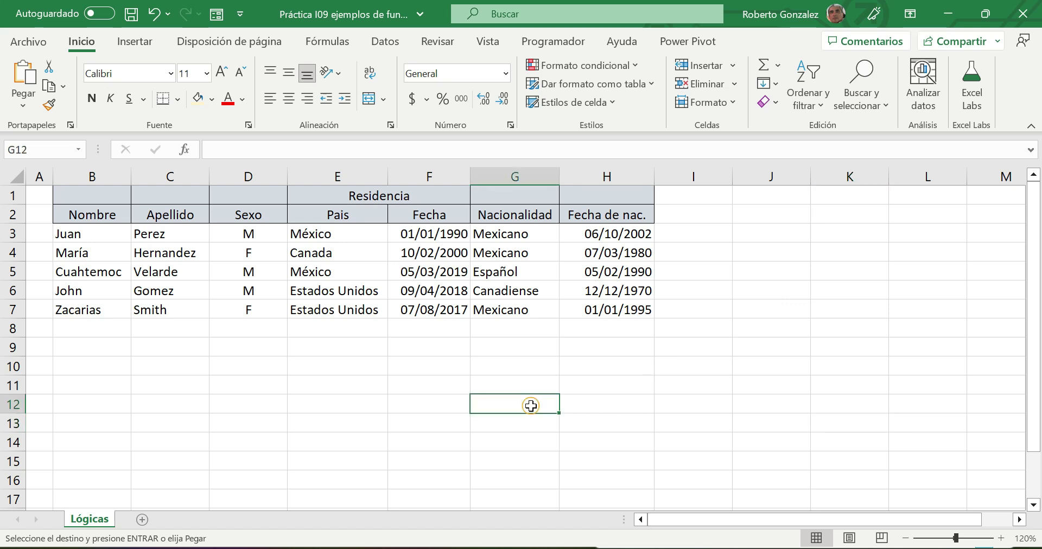
{"action": "type", "text": "="}
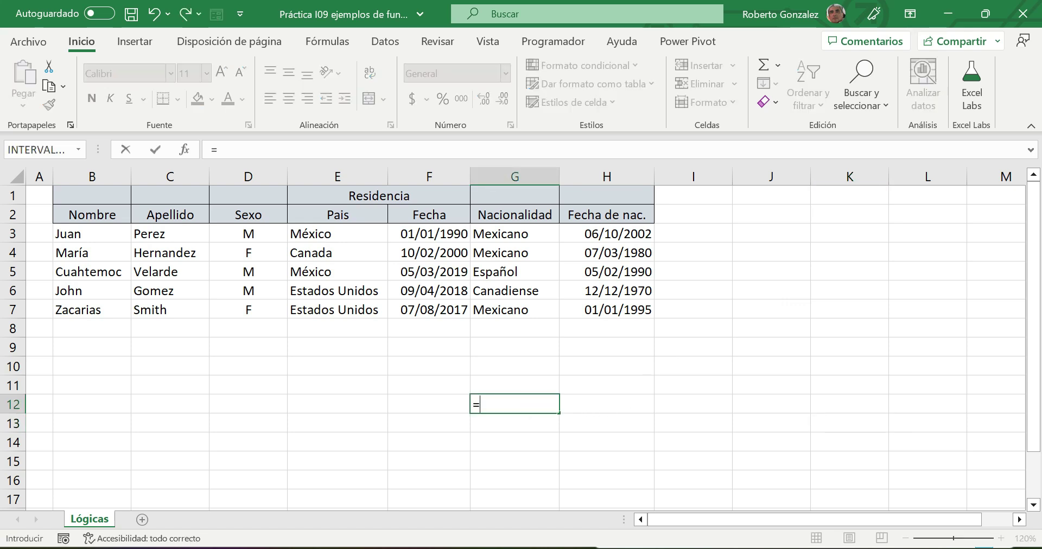
{"action": "type", "text": "L"}
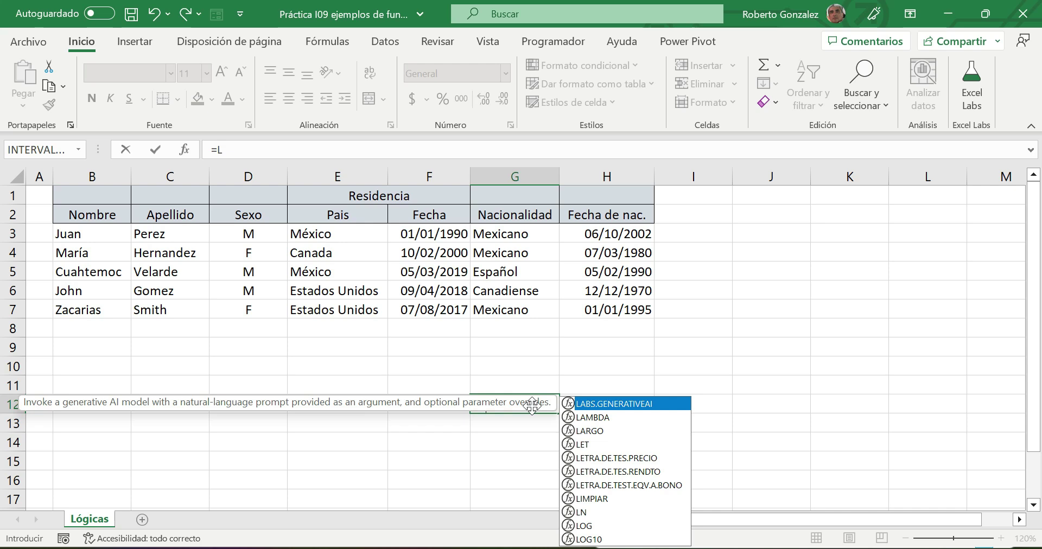
{"action": "double_click", "coordinate": [610, 404]}
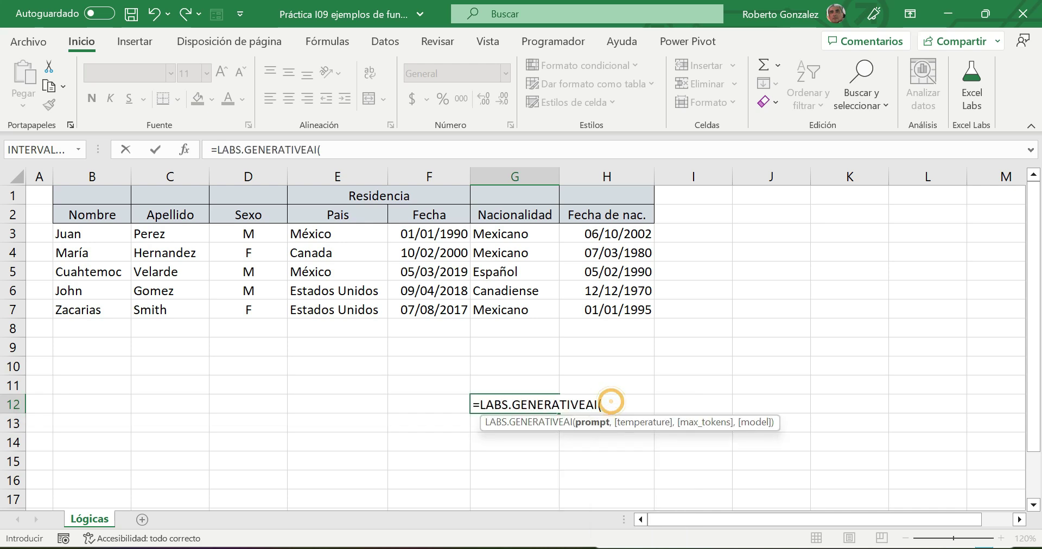
{"action": "type", "text": "\"Como "}
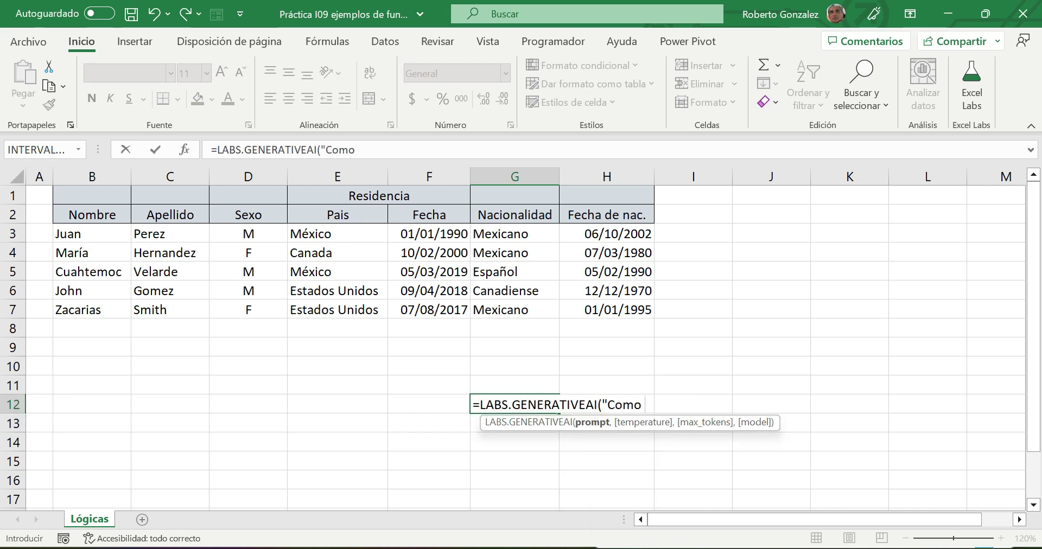
{"action": "type", "text": "ordeno"}
{"action": "type", "text": " la "}
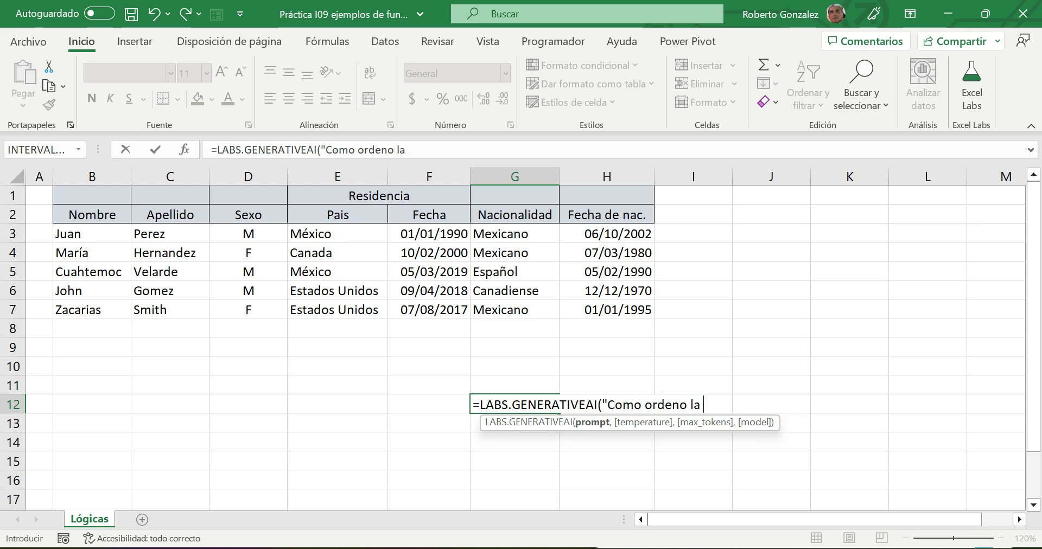
{"action": "type", "text": "columna"}
{"action": "key", "text": "BackSpace"}
{"action": "key", "text": "BackSpace"}
{"action": "key", "text": "BackSpace"}
{"action": "key", "text": "BackSpace"}
{"action": "key", "text": "BackSpace"}
{"action": "key", "text": "BackSpace"}
{"action": "key", "text": "BackSpace"}
{"action": "key", "text": "BackSpace"}
{"action": "key", "text": "BackSpace"}
{"action": "type", "text": "en el ex"}
{"action": "key", "text": "alt+c"}
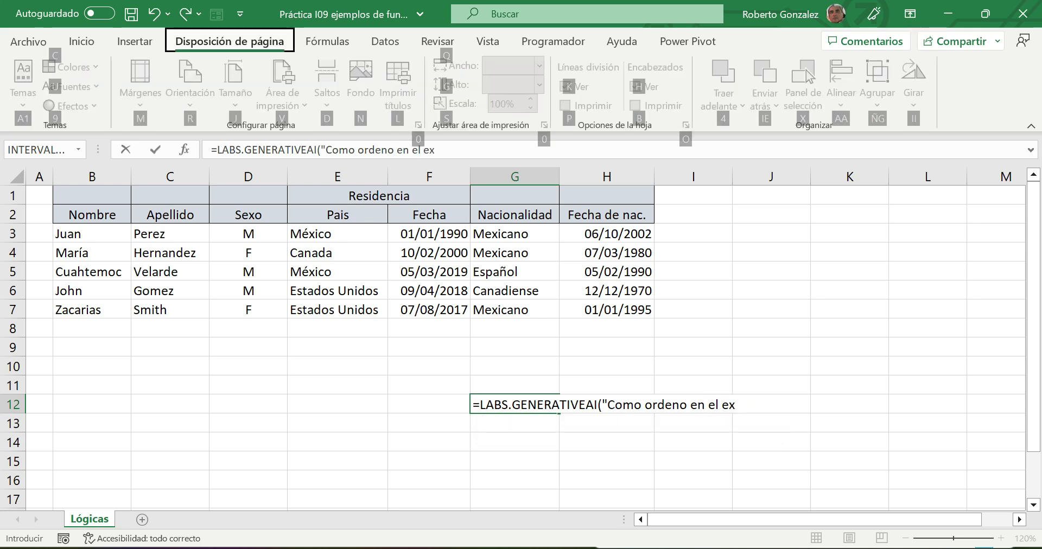
{"action": "key", "text": "Escape"}
- Finish the prompt 'Como ordeno en el excel el rango de d3 a d7' and commit the formula
{"action": "key", "text": "F2"}
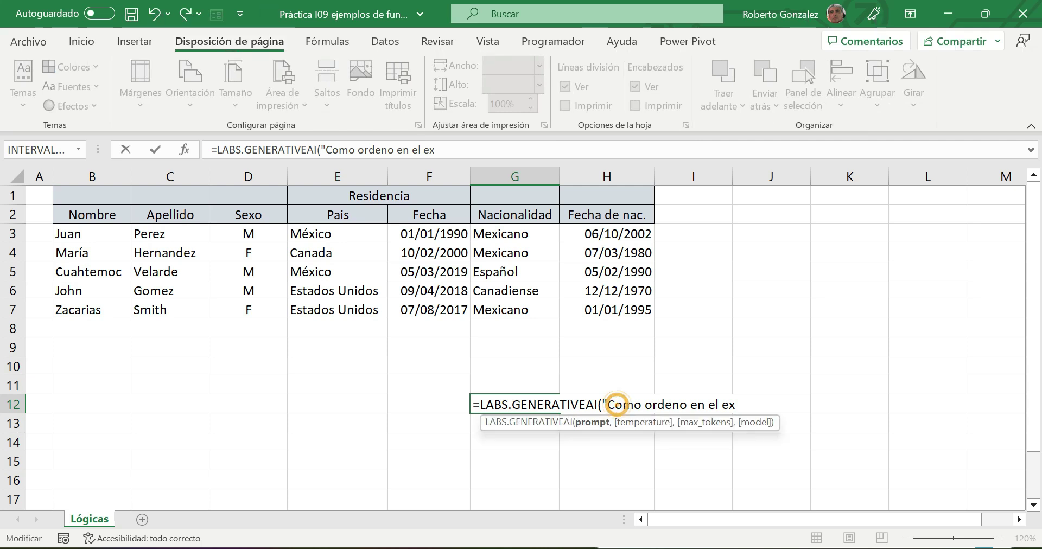
{"action": "type", "text": "cel el rango"}
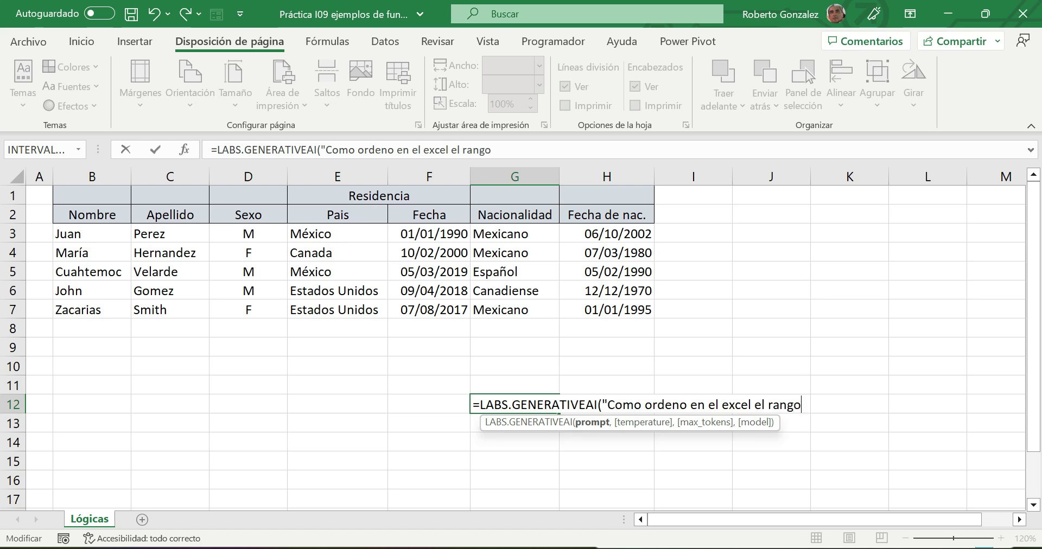
{"action": "type", "text": " de d3;"}
{"action": "key", "text": "BackSpace"}
{"action": "type", "text": "a"}
{"action": "key", "text": "BackSpace"}
{"action": "type", "text": "a "}
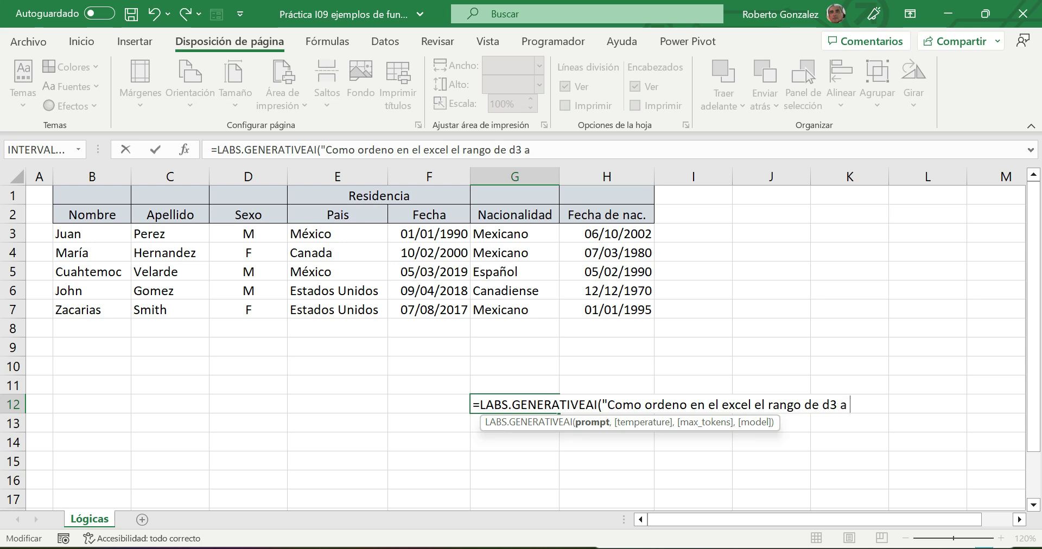
{"action": "type", "text": "d7\")"}
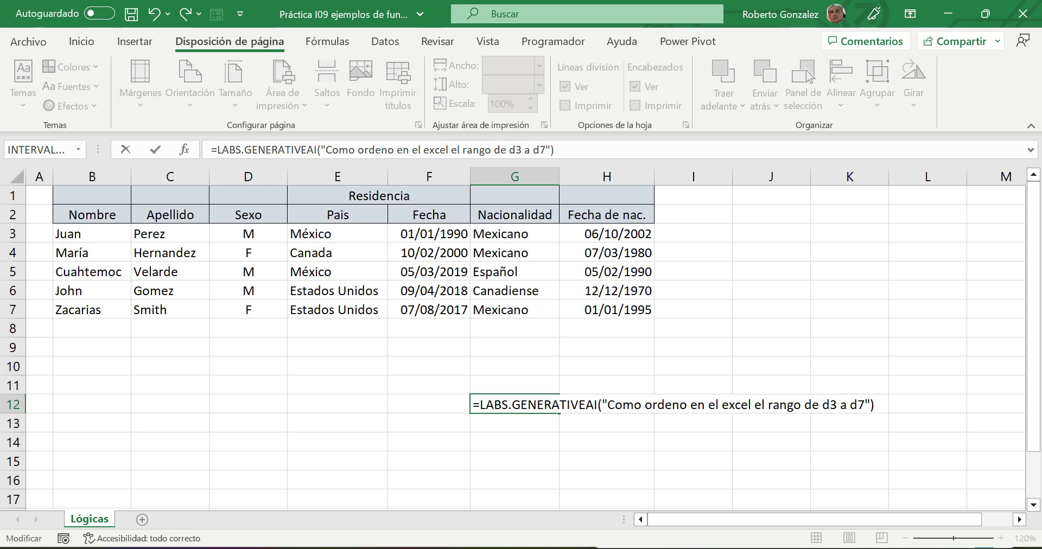
{"action": "key", "text": "Return"}
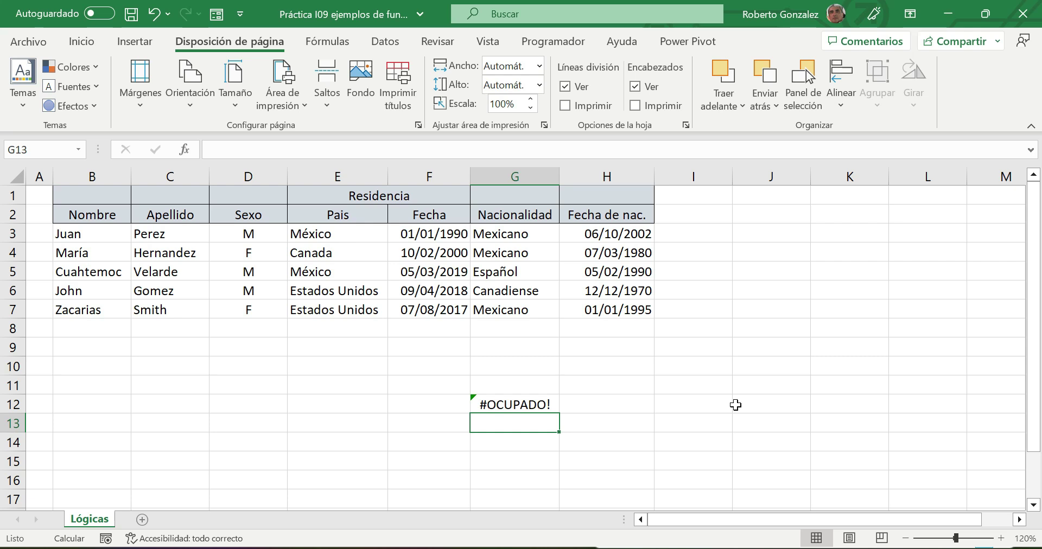
{"action": "left_click", "coordinate": [542, 405]}
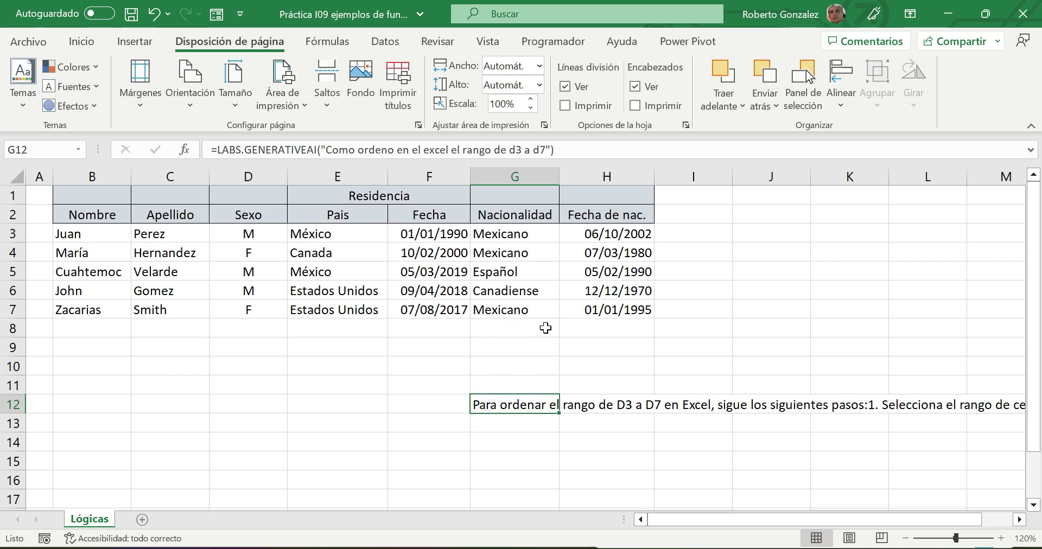
- Widen column G and wrap G12's text so the full AI answer shows
{"action": "left_click_drag", "start_coordinate": [554, 182], "coordinate": [850, 182]}
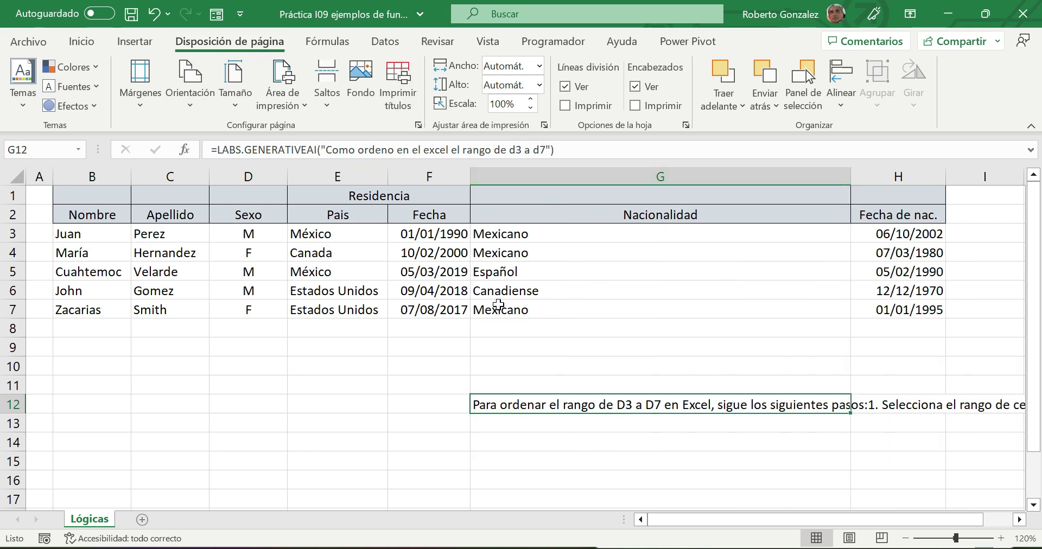
{"action": "left_click", "coordinate": [81, 41]}
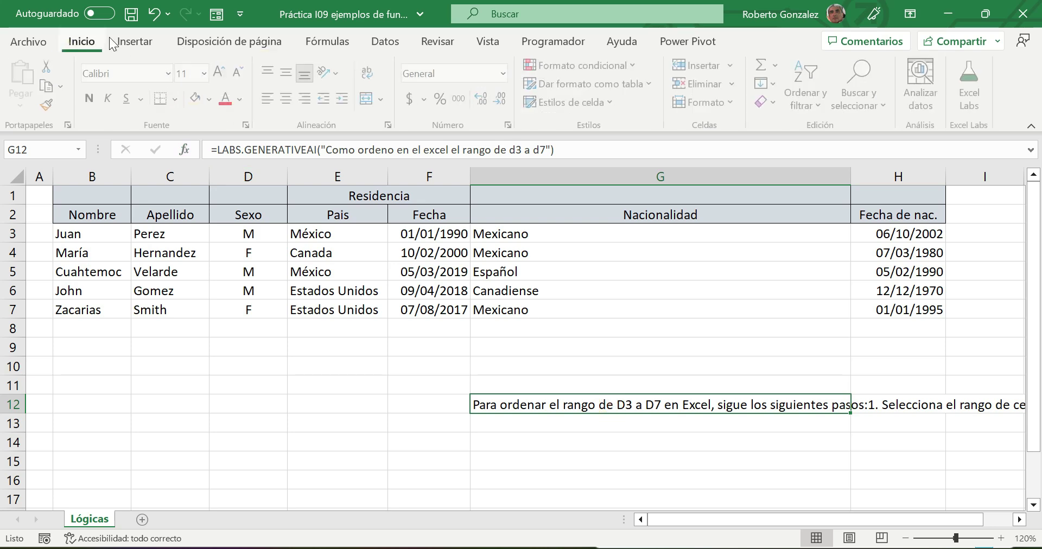
{"action": "left_click", "coordinate": [367, 72]}
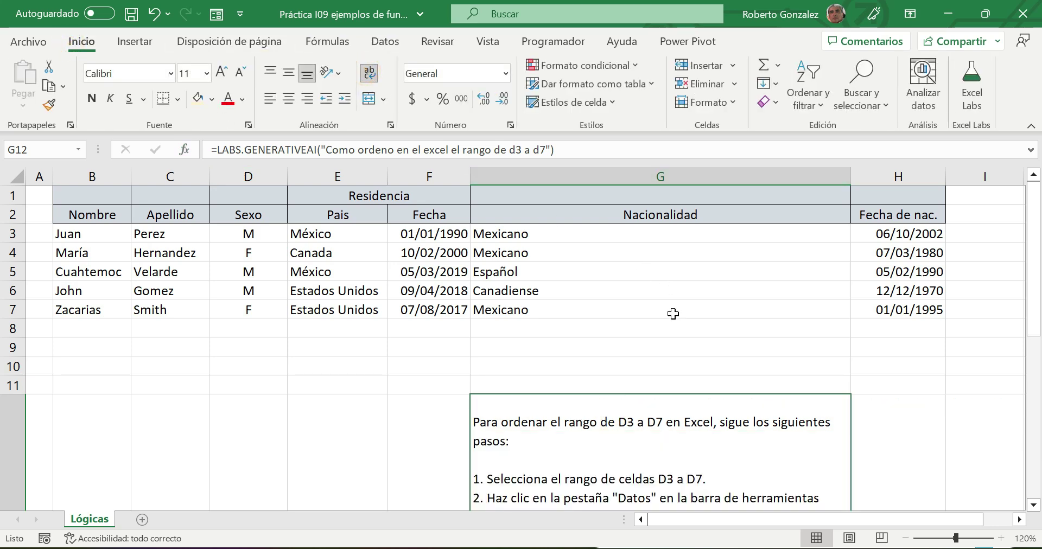
{"action": "scroll", "coordinate": [673, 335], "scroll_direction": "down", "scroll_amount": 5}
{"action": "scroll", "coordinate": [674, 335], "scroll_direction": "up", "scroll_amount": 4}
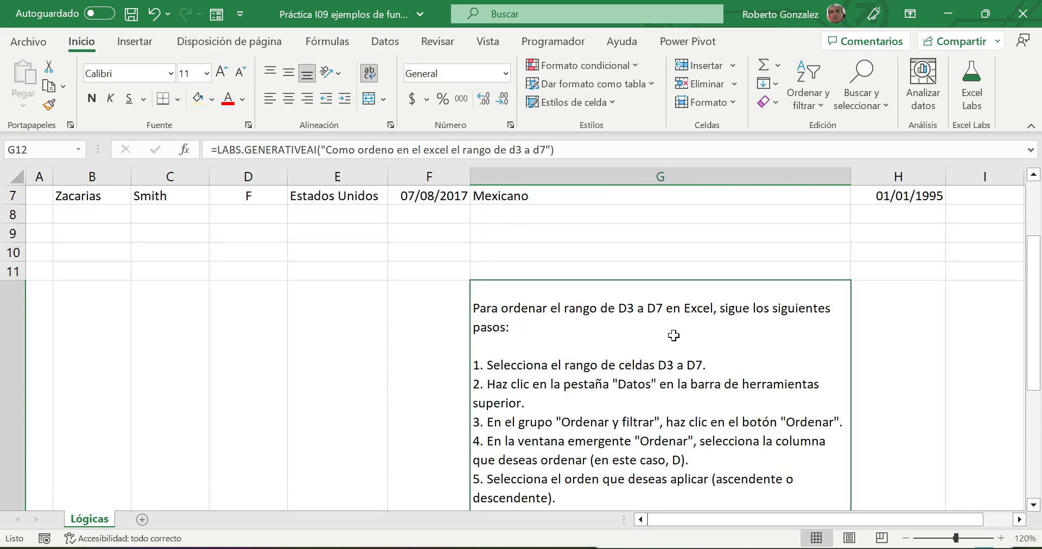
- Select the existing prompt text in G12's formula for replacement
{"action": "scroll", "coordinate": [674, 336], "scroll_direction": "down", "scroll_amount": 2}
{"action": "scroll", "coordinate": [674, 335], "scroll_direction": "up", "scroll_amount": 3}
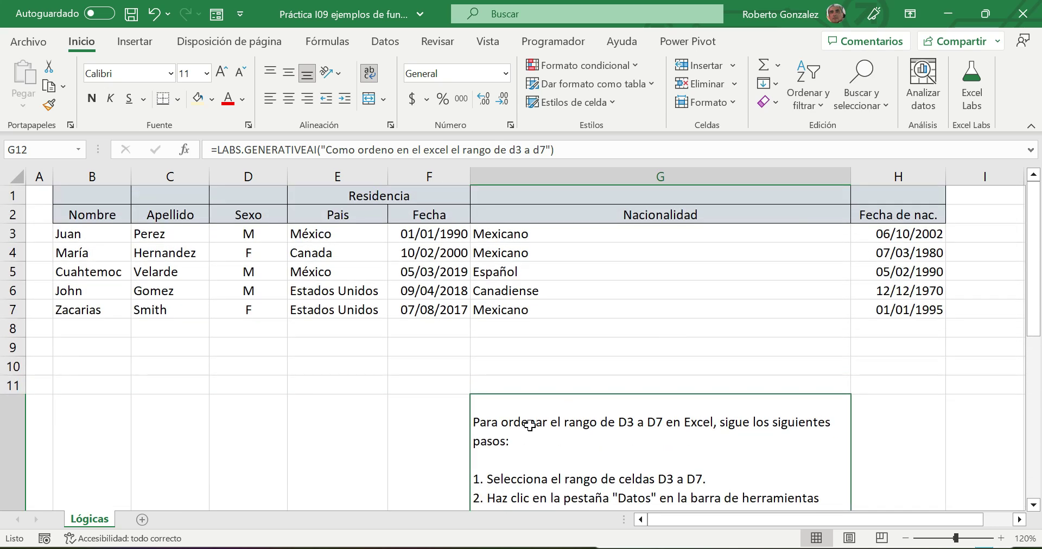
{"action": "left_click", "coordinate": [555, 150]}
{"action": "left_click_drag", "start_coordinate": [326, 150], "coordinate": [546, 150]}
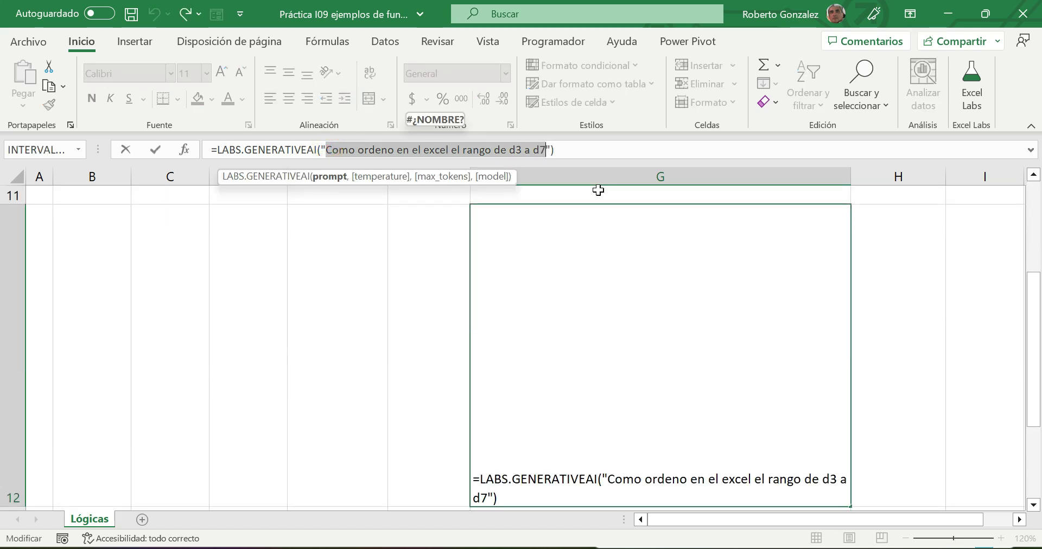
- Change G12's prompt to 'crea una macro en VBA para excel que ordene el rango de d2 a d6'
{"action": "type", "text": "crea una "}
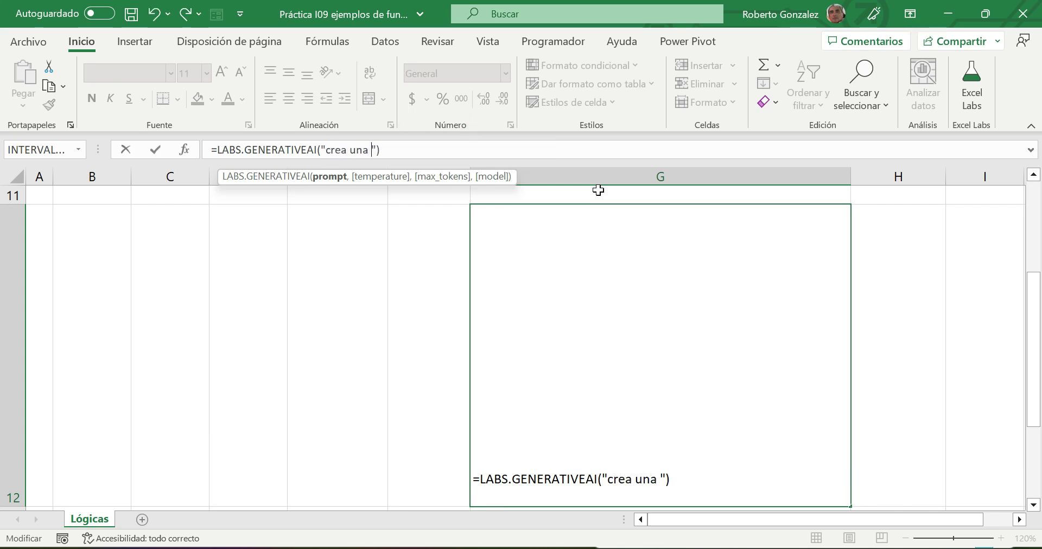
{"action": "type", "text": "maccro en"}
{"action": "key", "text": "BackSpace"}
{"action": "key", "text": "BackSpace"}
{"action": "key", "text": "BackSpace"}
{"action": "key", "text": "BackSpace"}
{"action": "key", "text": "BackSpace"}
{"action": "key", "text": "BackSpace"}
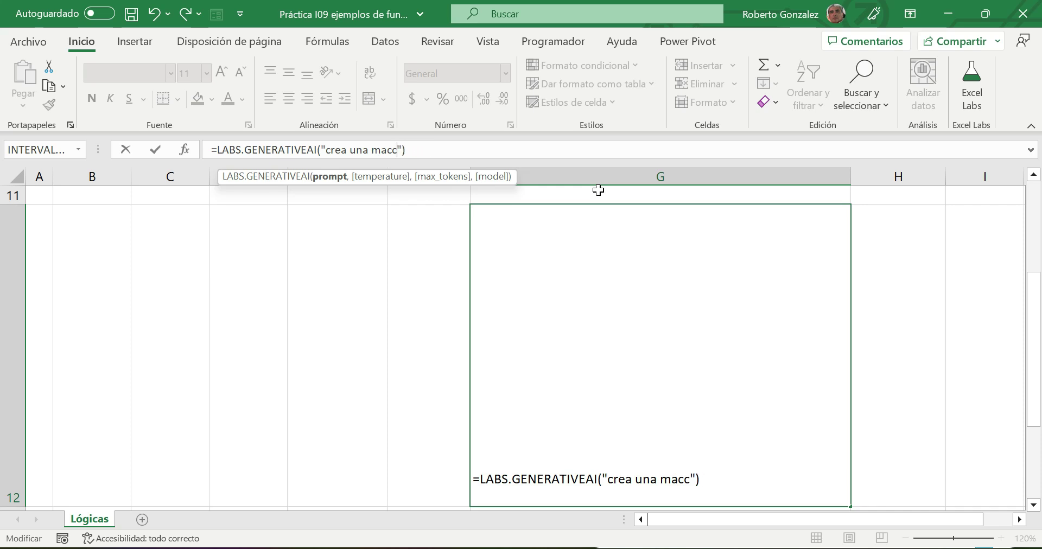
{"action": "type", "text": "ro en VBA para excel que "}
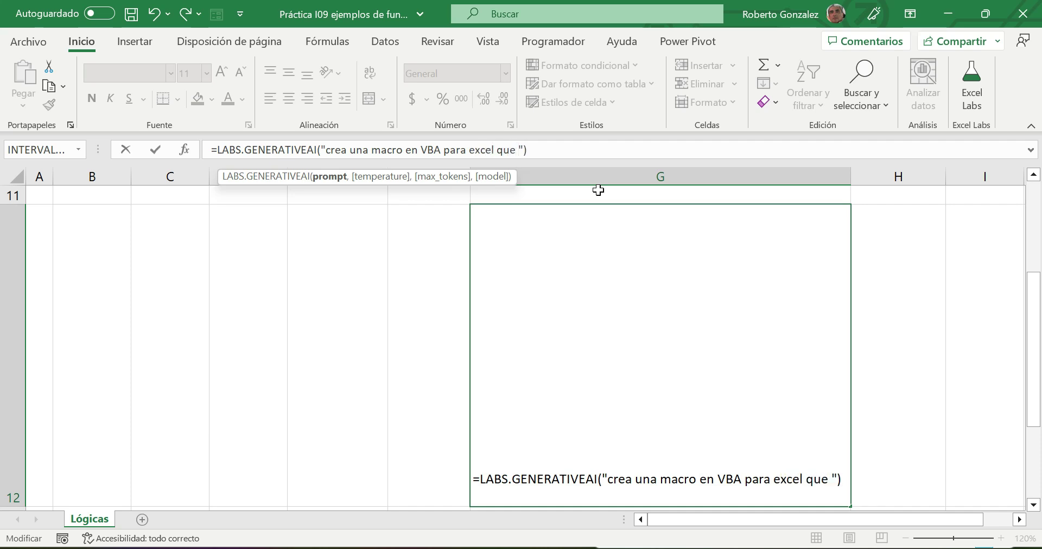
{"action": "type", "text": "ordene el rango de d2 a d6"}
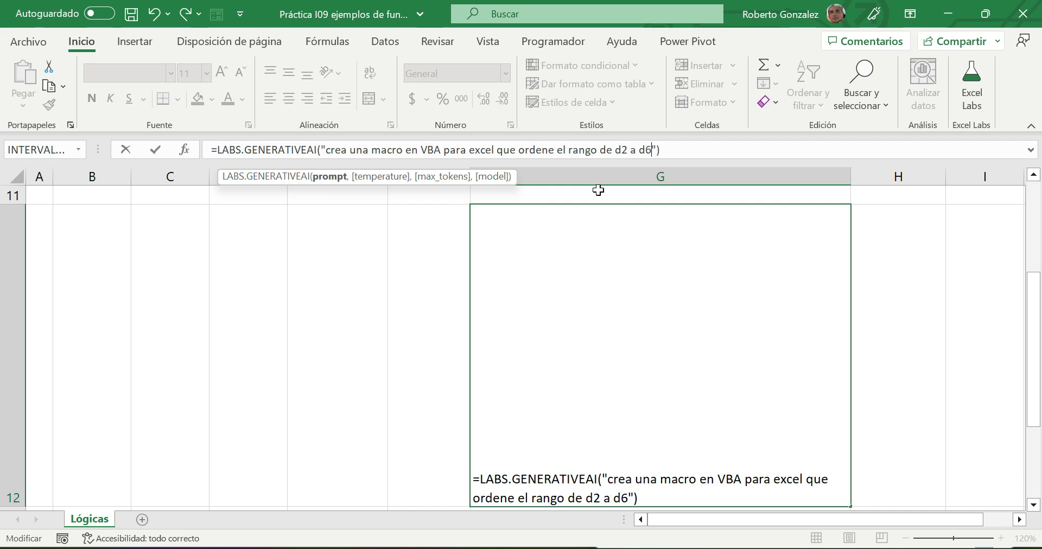
{"action": "key", "text": "Return"}
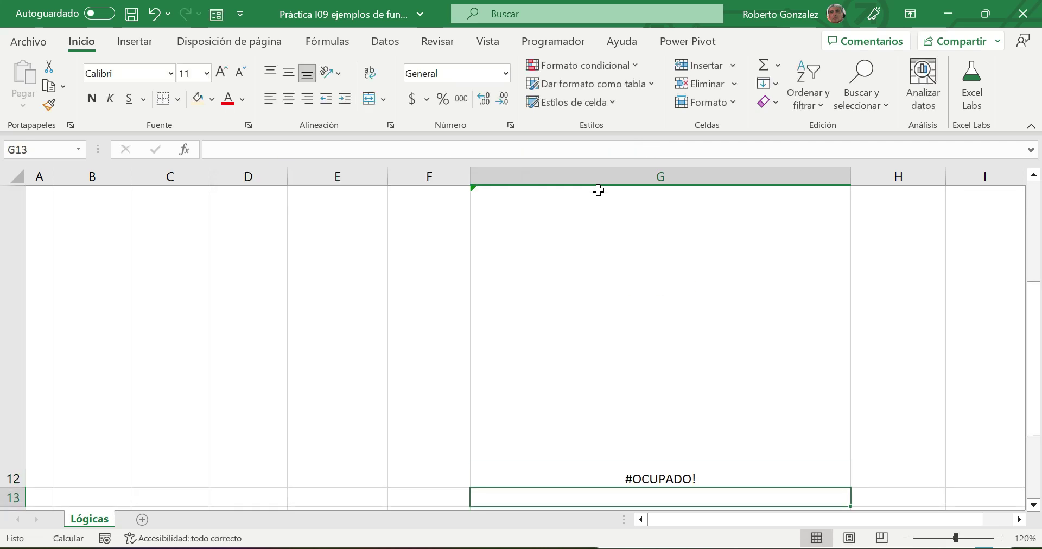
{"action": "scroll", "coordinate": [688, 228], "scroll_direction": "up", "scroll_amount": 1}
{"action": "scroll", "coordinate": [690, 231], "scroll_direction": "down", "scroll_amount": 1}
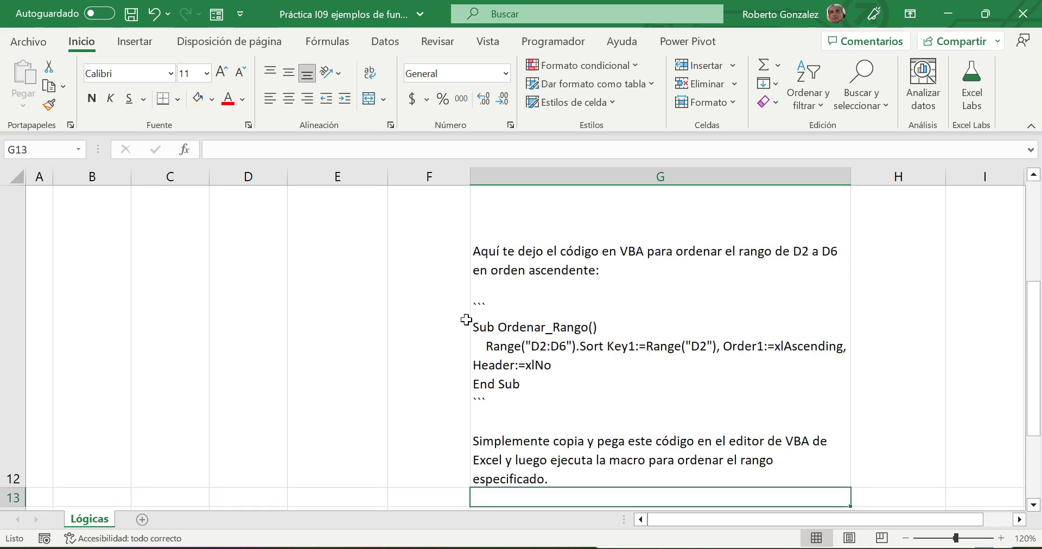
{"action": "scroll", "coordinate": [544, 336], "scroll_direction": "up", "scroll_amount": 2}
{"action": "scroll", "coordinate": [544, 336], "scroll_direction": "down", "scroll_amount": 2}
{"action": "scroll", "coordinate": [575, 453], "scroll_direction": "up", "scroll_amount": 2}
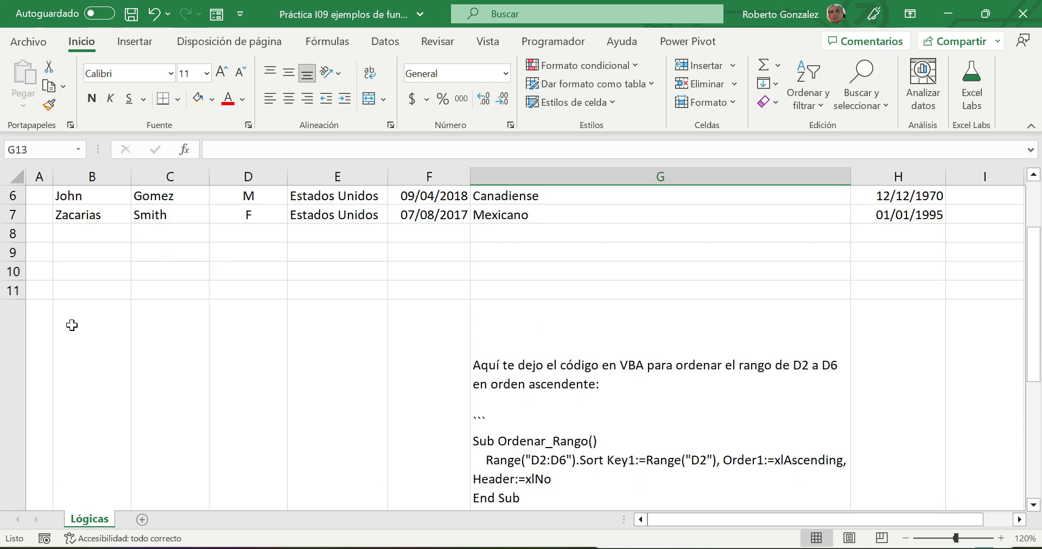
{"action": "left_click", "coordinate": [11, 342]}
- Delete row 12 to remove the AI-generated macro answer
{"action": "right_click", "coordinate": [11, 342]}
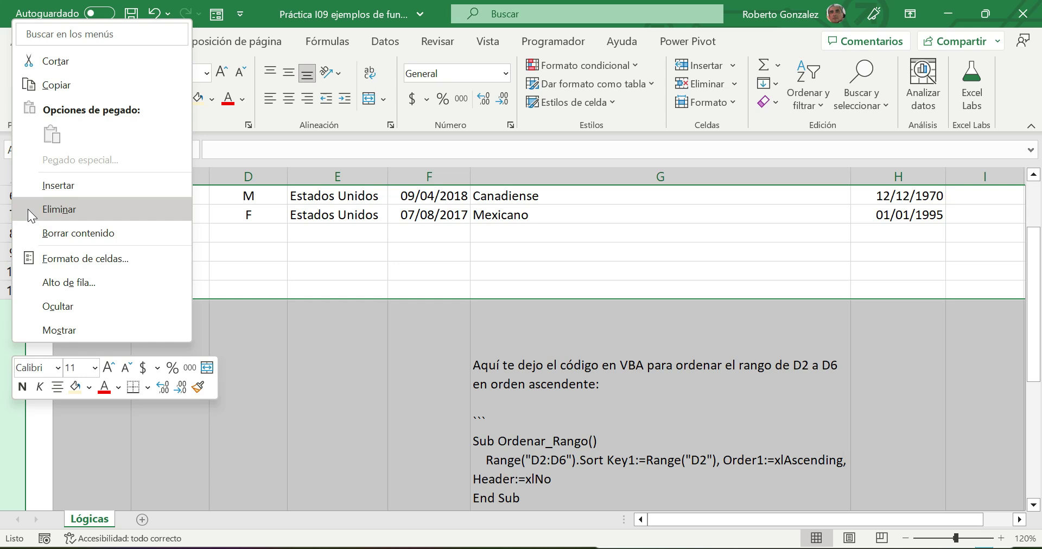
{"action": "left_click", "coordinate": [27, 209]}
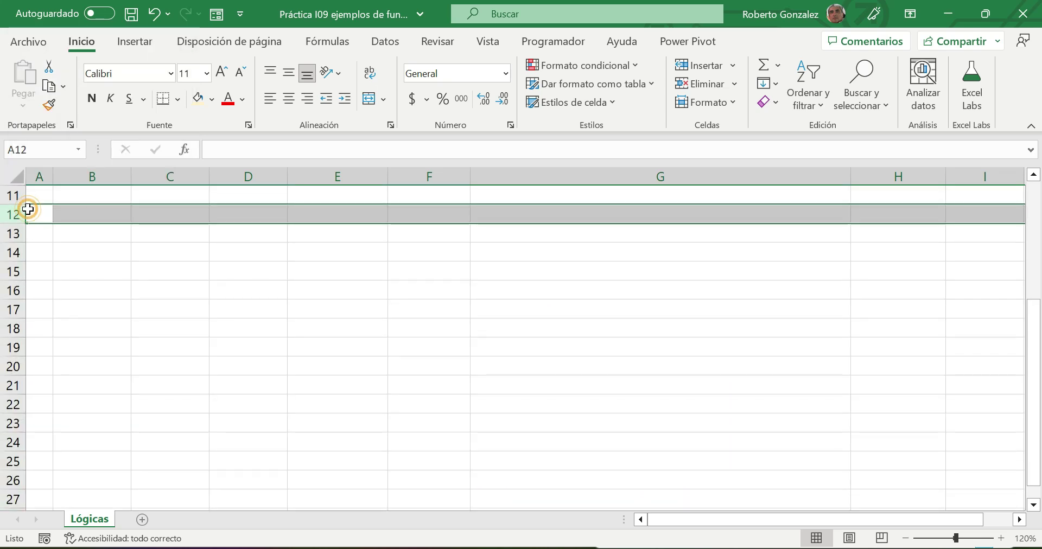
{"action": "left_click", "coordinate": [286, 328]}
{"action": "scroll", "coordinate": [343, 315], "scroll_direction": "up", "scroll_amount": 3}
{"action": "scroll", "coordinate": [343, 315], "scroll_direction": "up", "scroll_amount": 1}
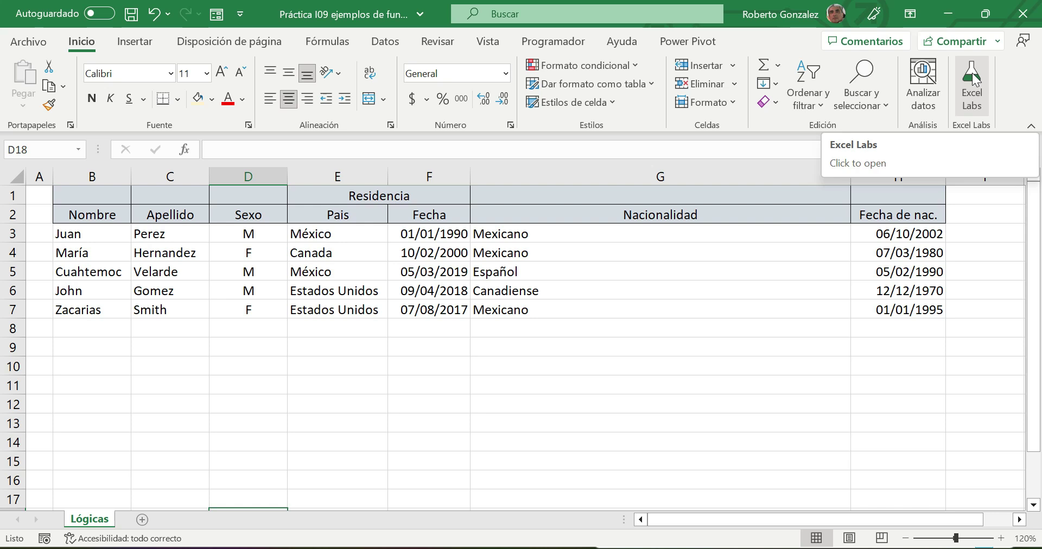
{"action": "left_click", "coordinate": [791, 307]}
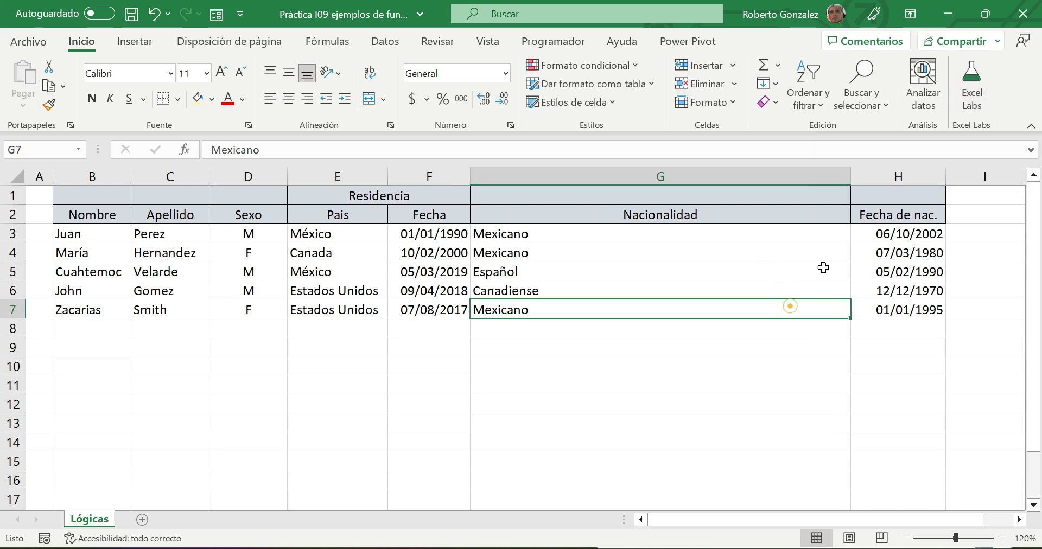
- Narrow the Nacionalidad column G and the empty spacer columns A and I
{"action": "left_click_drag", "start_coordinate": [851, 178], "coordinate": [579, 204]}
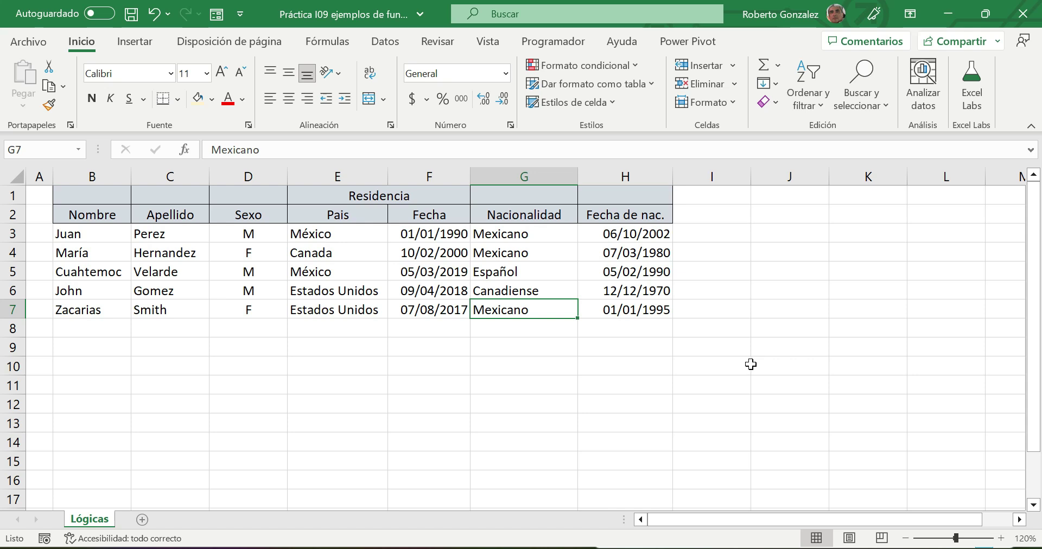
{"action": "left_click_drag", "start_coordinate": [53, 176], "coordinate": [39, 176]}
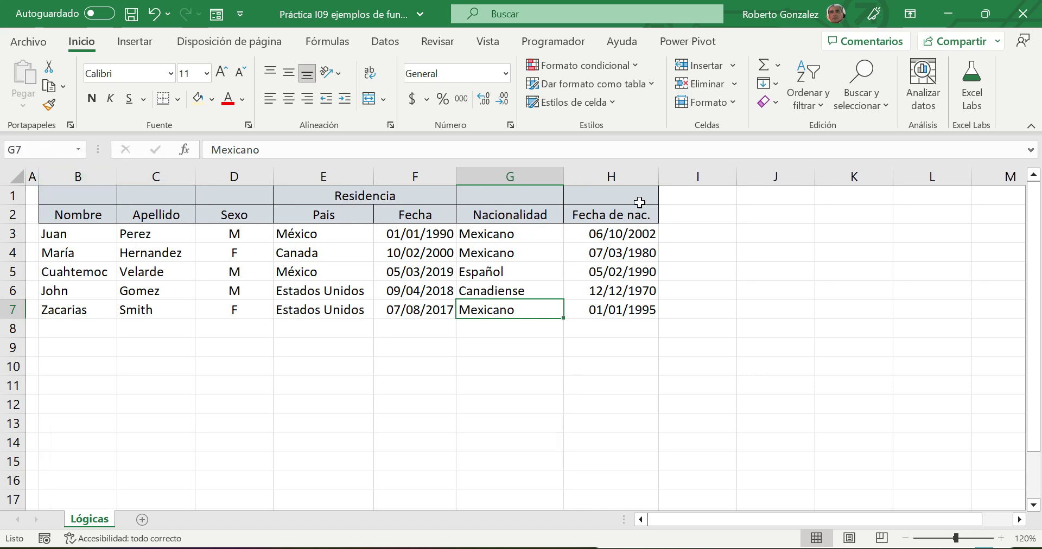
{"action": "left_click_drag", "start_coordinate": [737, 176], "coordinate": [672, 179]}
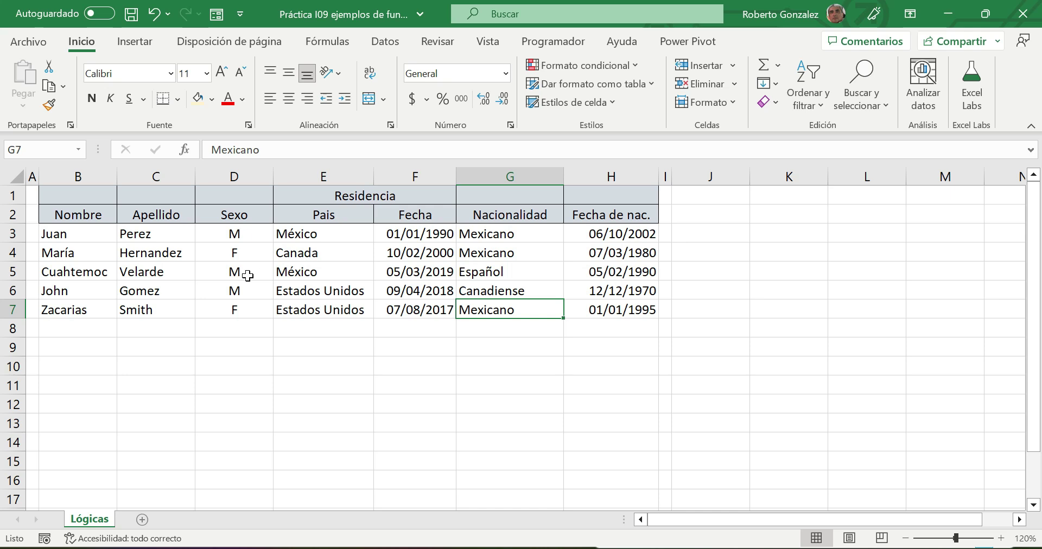
{"action": "left_click", "coordinate": [713, 214]}
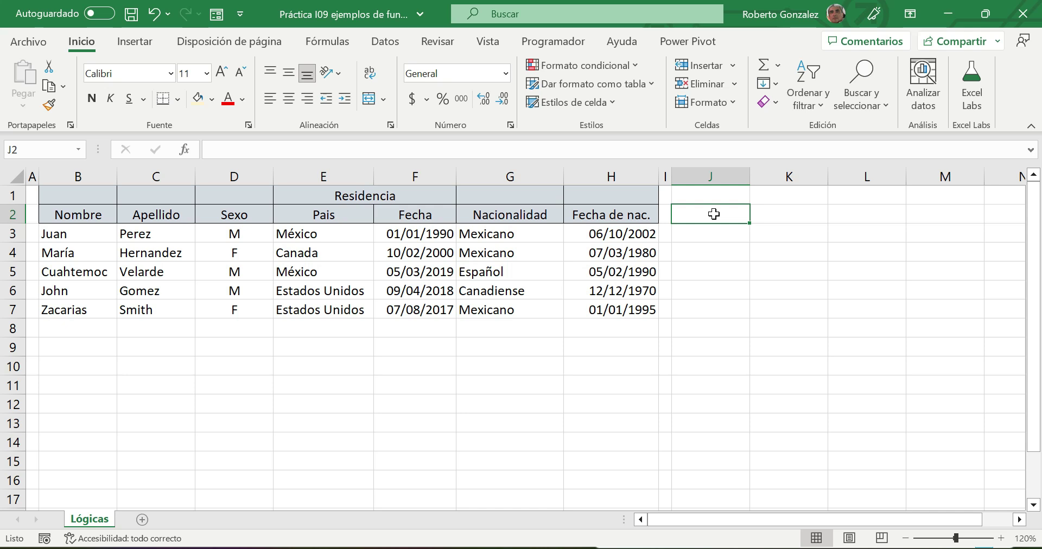
- Select the last digit of H3's birth-date year for correction
{"action": "left_click", "coordinate": [642, 234]}
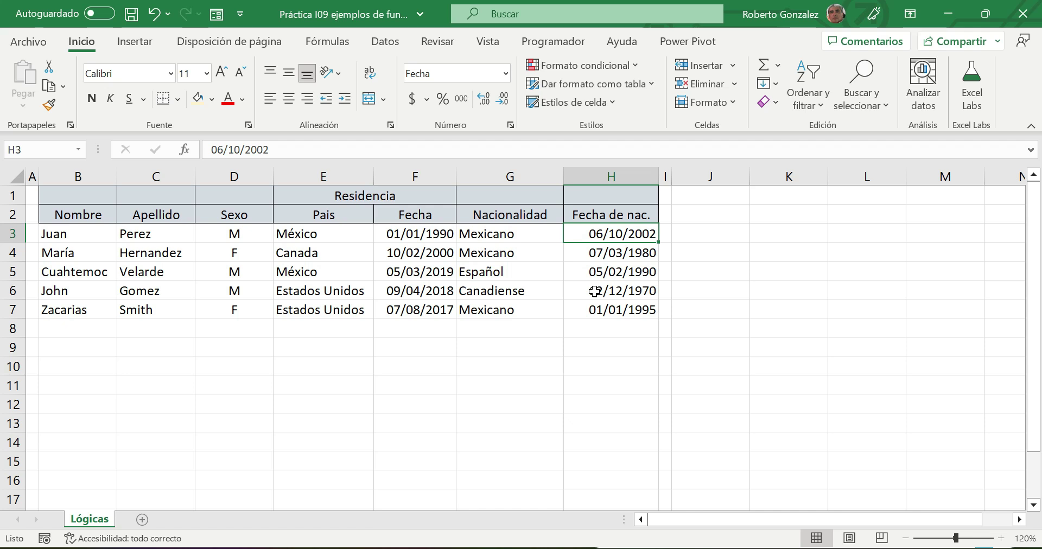
{"action": "left_click", "coordinate": [270, 150]}
{"action": "left_click_drag", "start_coordinate": [270, 150], "coordinate": [263, 150]}
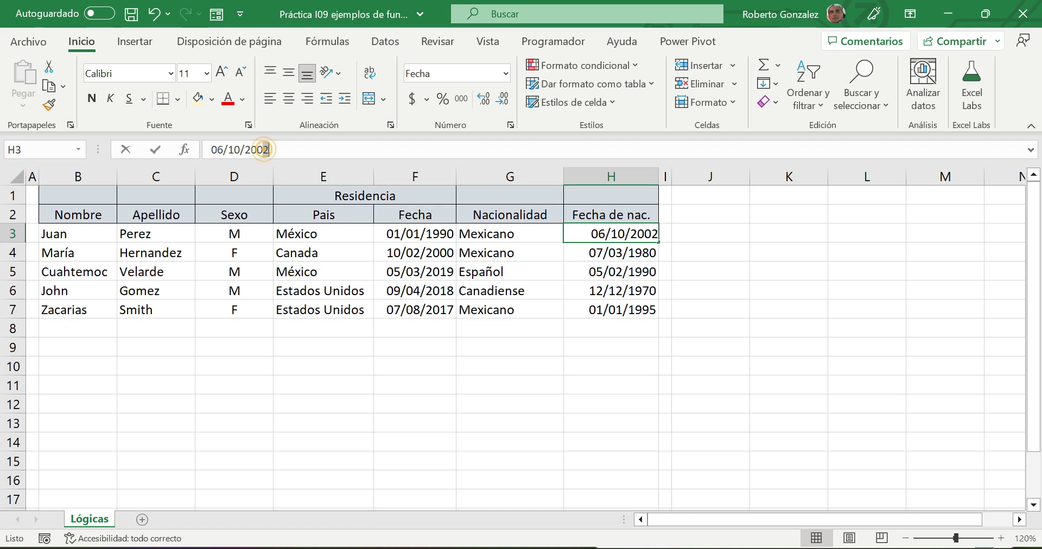
- Change H3's birth date to 06/10/2007 and head J2 'Edad'
{"action": "type", "text": "7"}
{"action": "key", "text": "Return"}
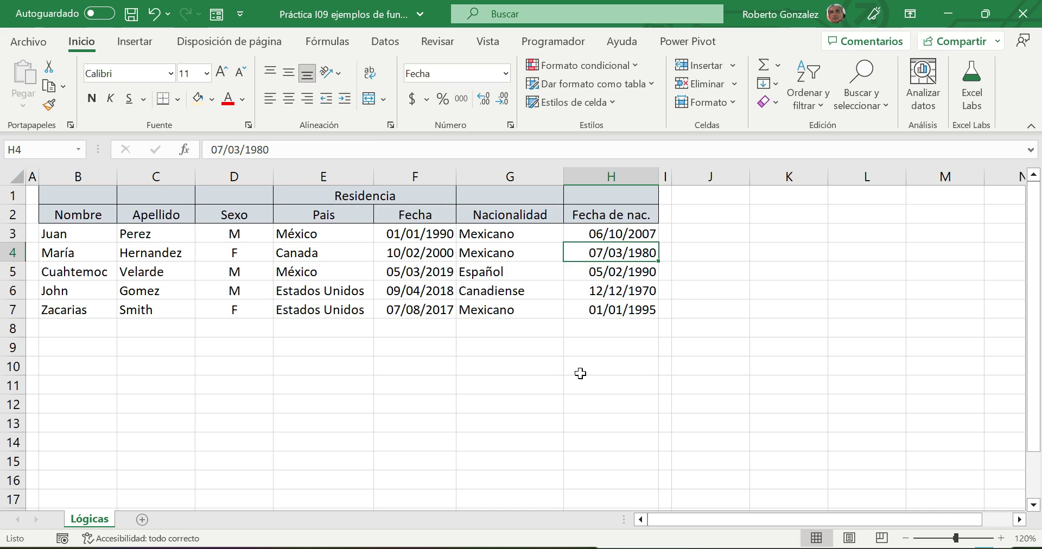
{"action": "left_click", "coordinate": [690, 217]}
{"action": "type", "text": "Edad"}
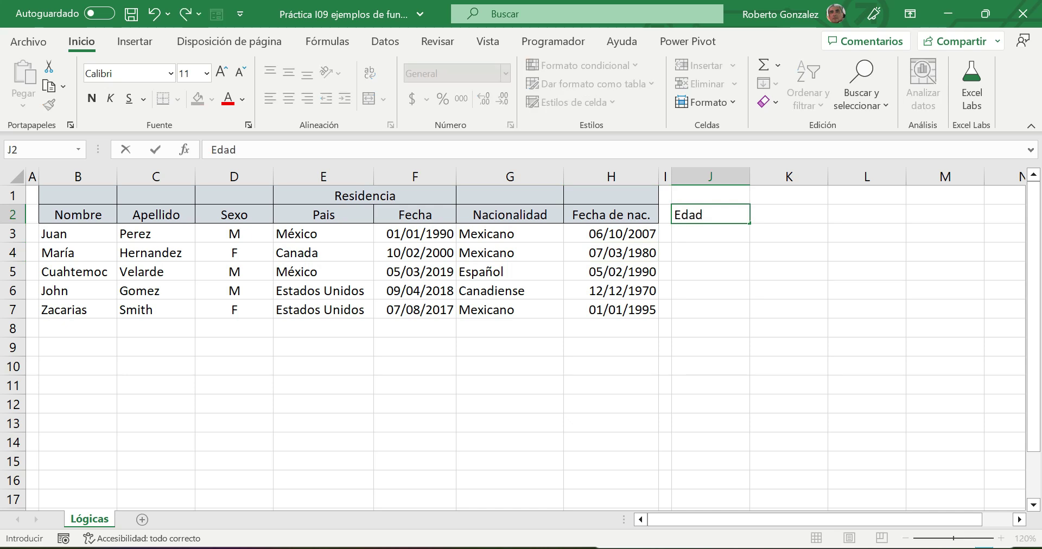
{"action": "key", "text": "Return"}
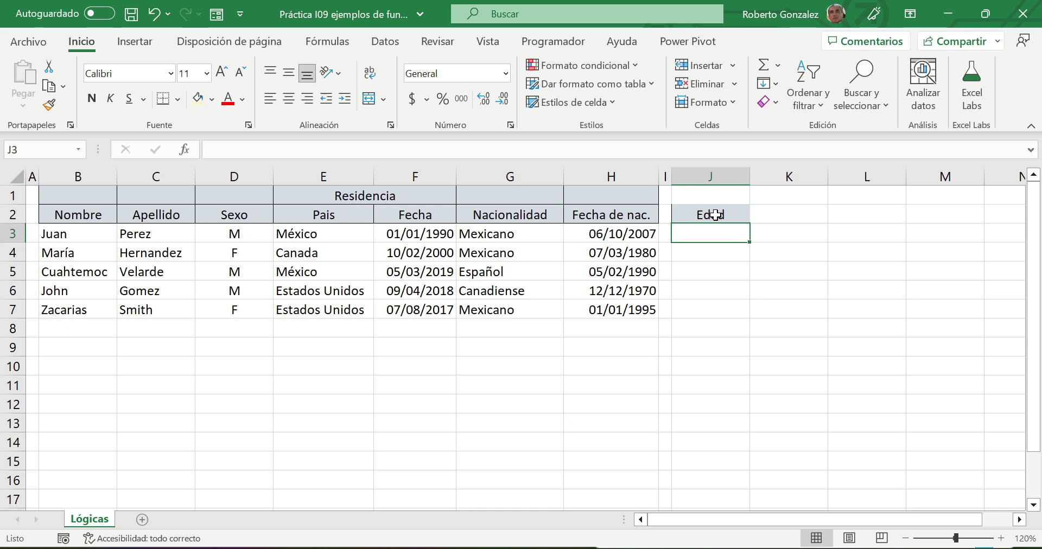
- Enter HOY() in J1 and make it bold, centred, with a light orange fill
{"action": "left_click", "coordinate": [711, 194]}
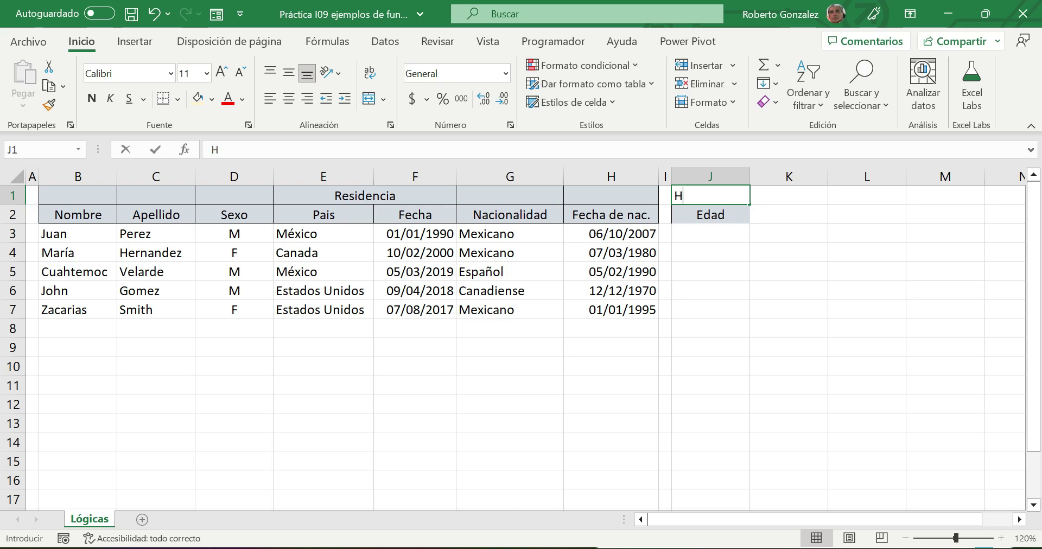
{"action": "type", "text": "HOY()"}
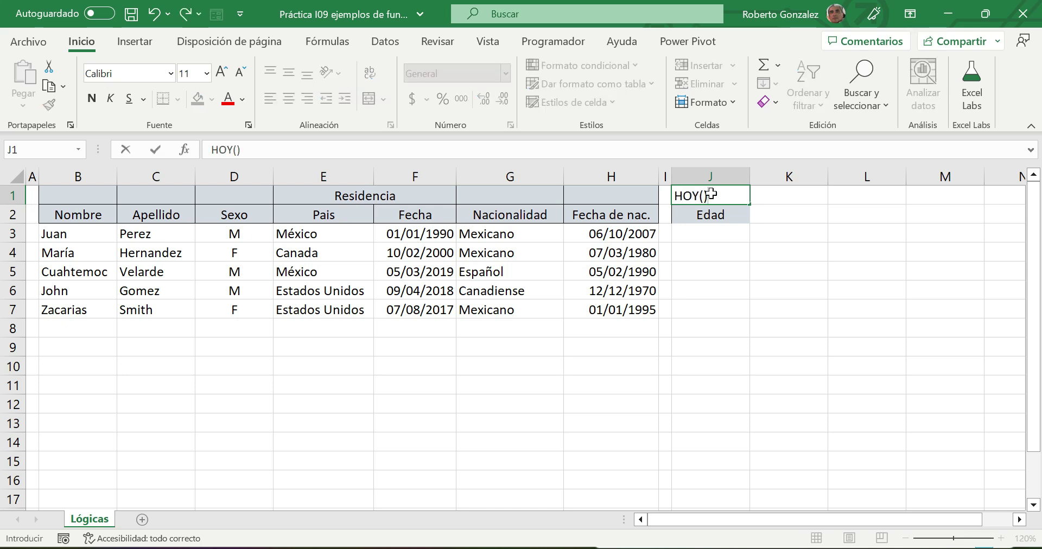
{"action": "key", "text": "Return"}
{"action": "key", "text": "Up"}
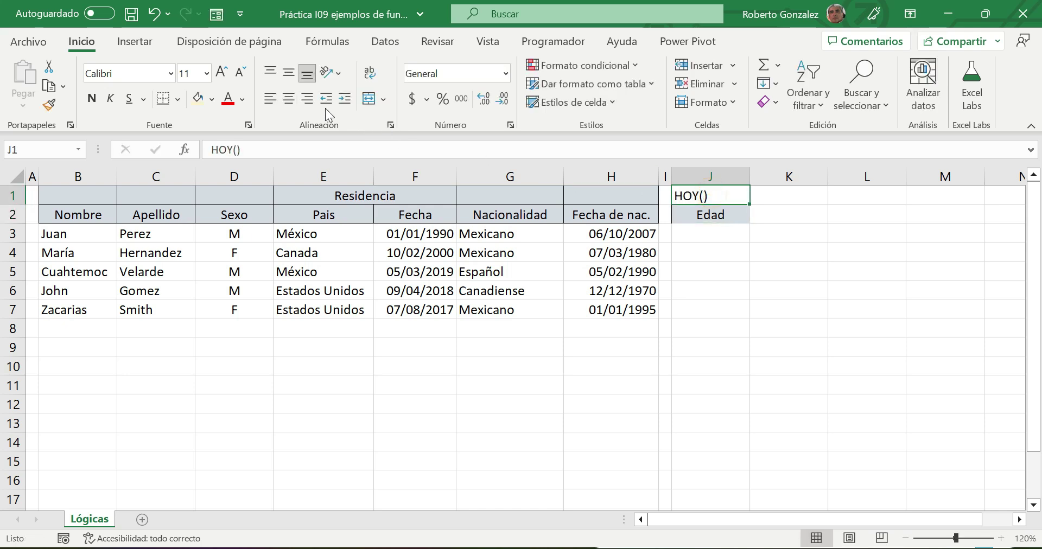
{"action": "left_click", "coordinate": [288, 98]}
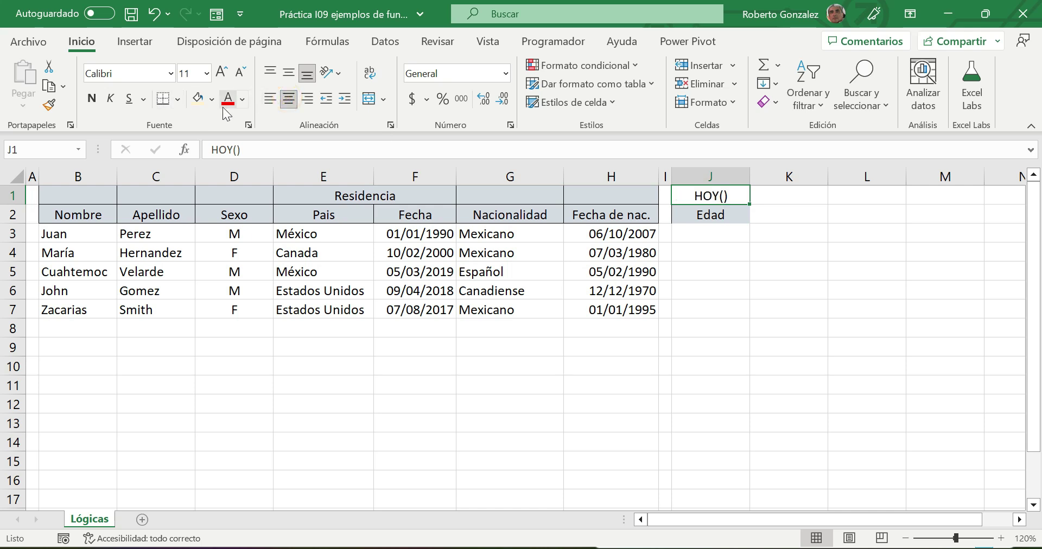
{"action": "left_click", "coordinate": [92, 98]}
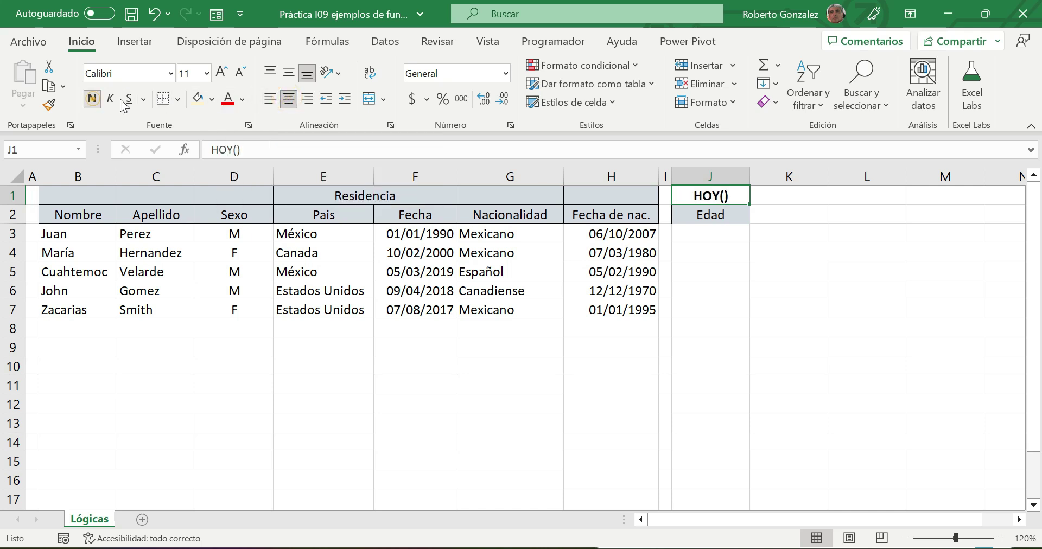
{"action": "left_click", "coordinate": [210, 100]}
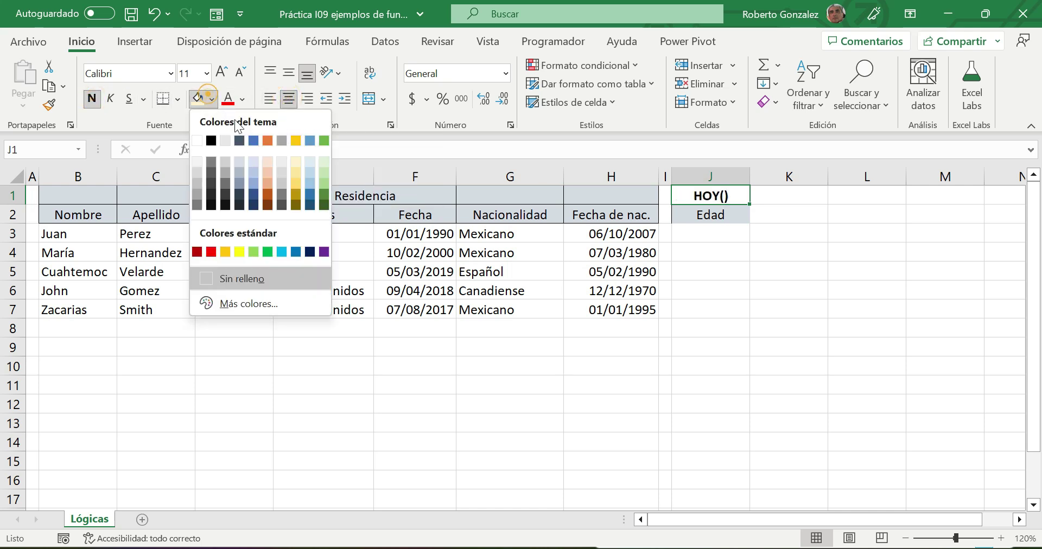
{"action": "left_click", "coordinate": [262, 161]}
{"action": "left_click", "coordinate": [779, 293]}
{"action": "left_click", "coordinate": [704, 237]}
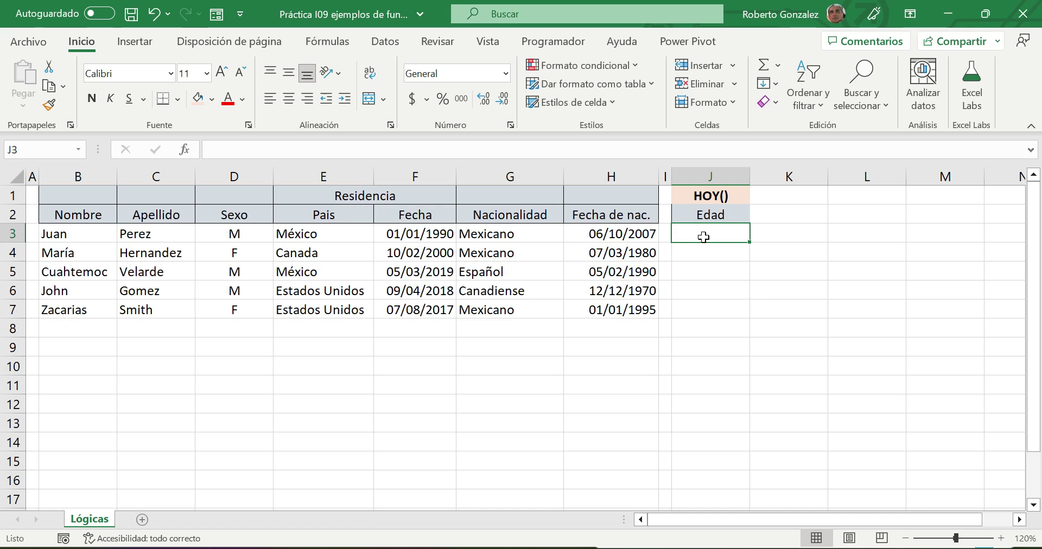
- Start the age formula =HOY()-H3 in J3
{"action": "type", "text": "="}
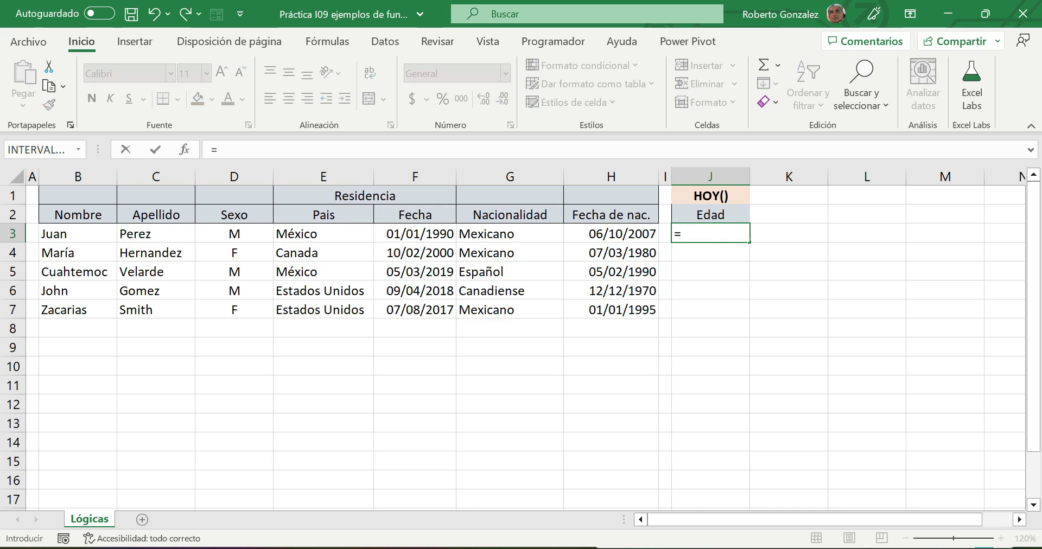
{"action": "type", "text": "HOY()"}
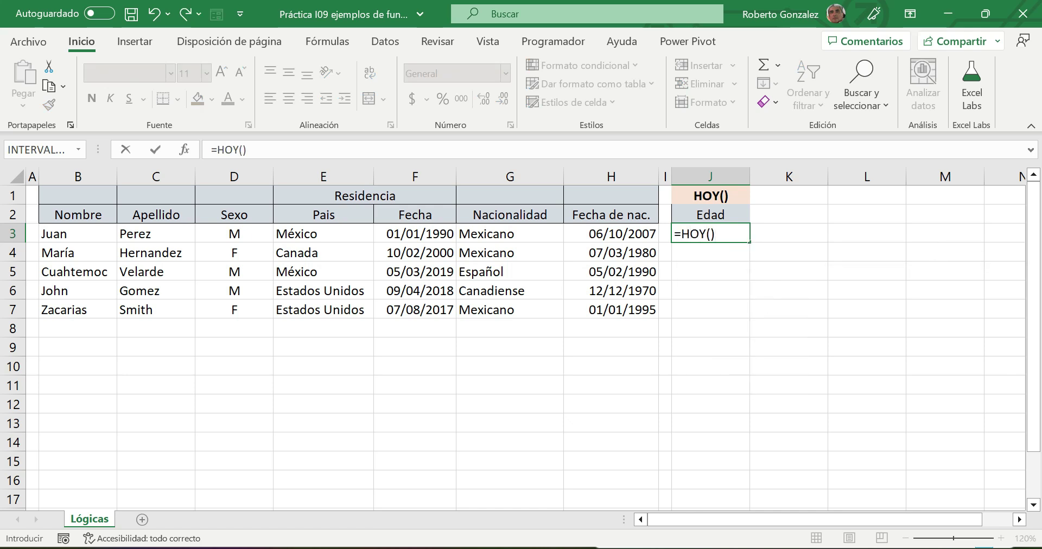
{"action": "type", "text": "-"}
{"action": "left_click", "coordinate": [601, 236]}
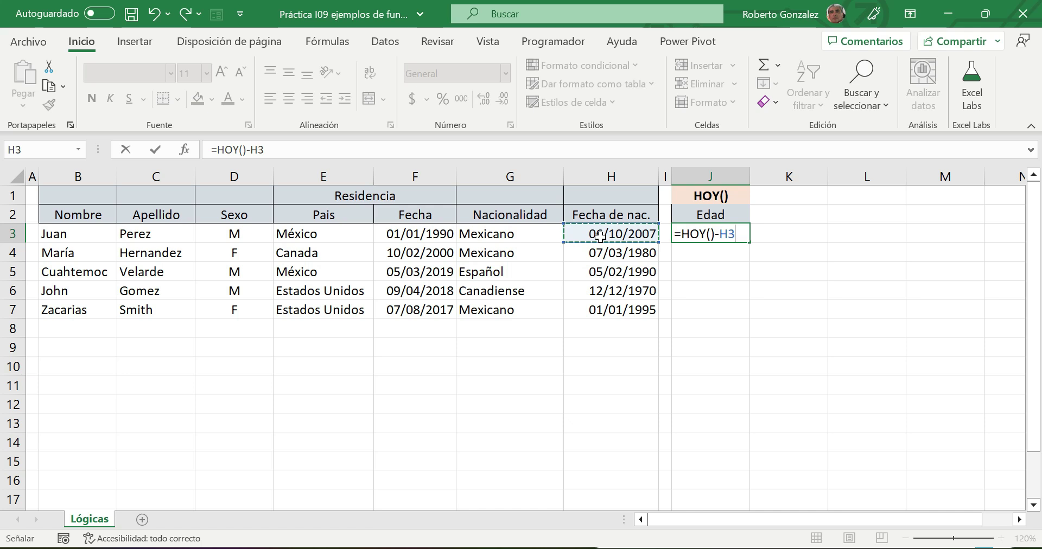
- Complete J3's formula as =(HOY()-H3)/365 and commit it
{"action": "key", "text": "Left"}
{"action": "key", "text": "Left"}
{"action": "key", "text": "Left"}
{"action": "key", "text": "Left"}
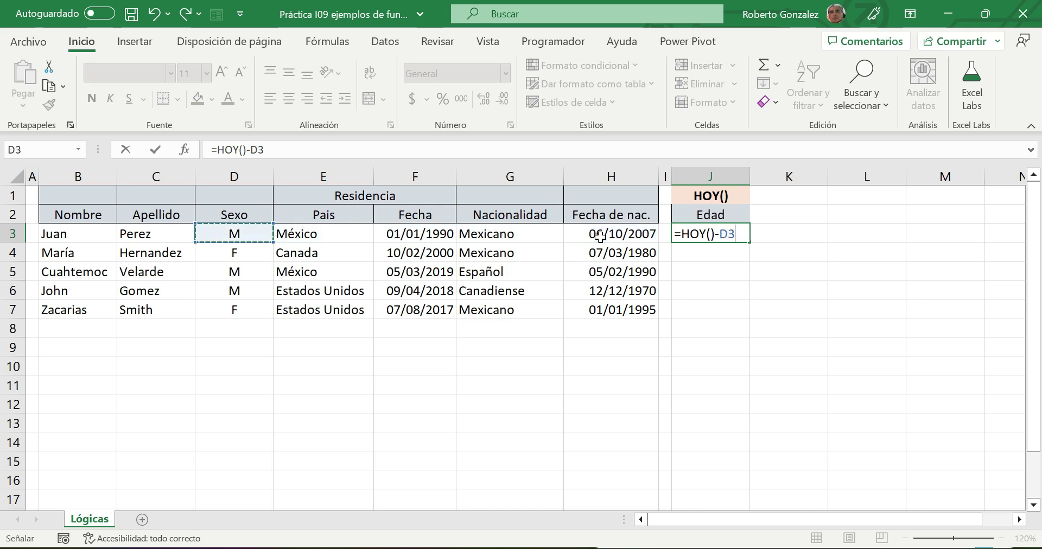
{"action": "key", "text": "Right"}
{"action": "key", "text": "Right"}
{"action": "key", "text": "Right"}
{"action": "key", "text": "Right"}
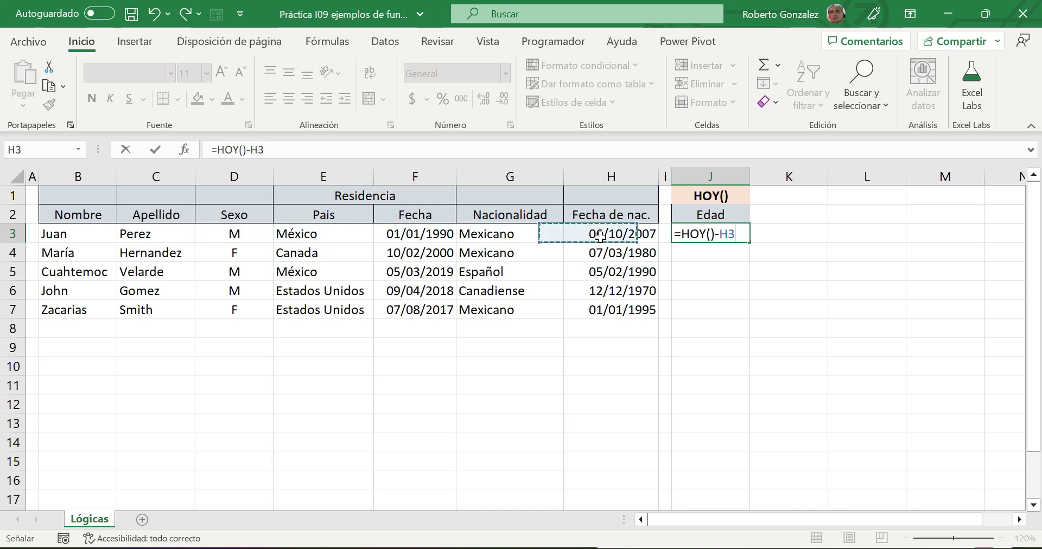
{"action": "key", "text": "F2"}
{"action": "type", "text": "("}
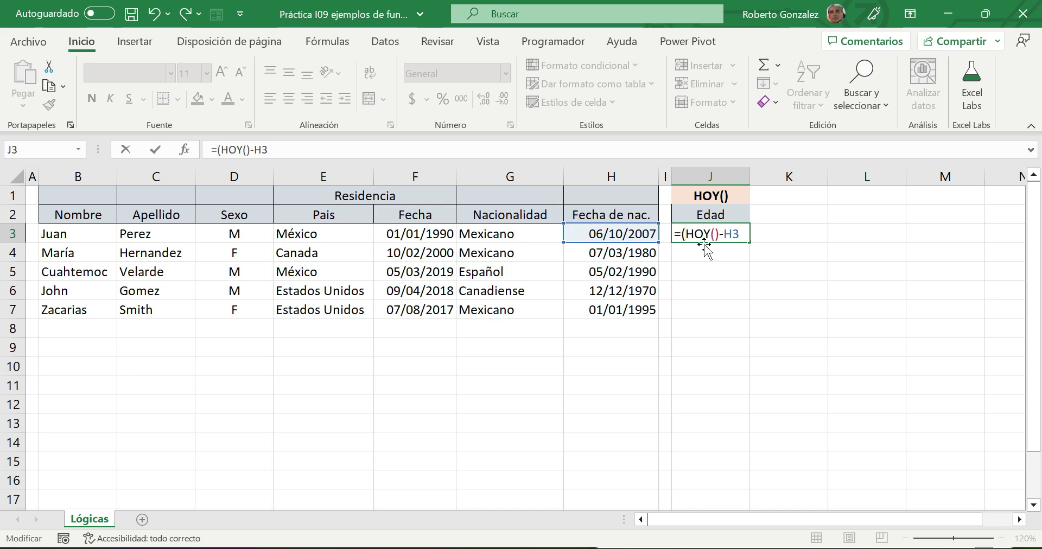
{"action": "type", "text": ")-H3)/365"}
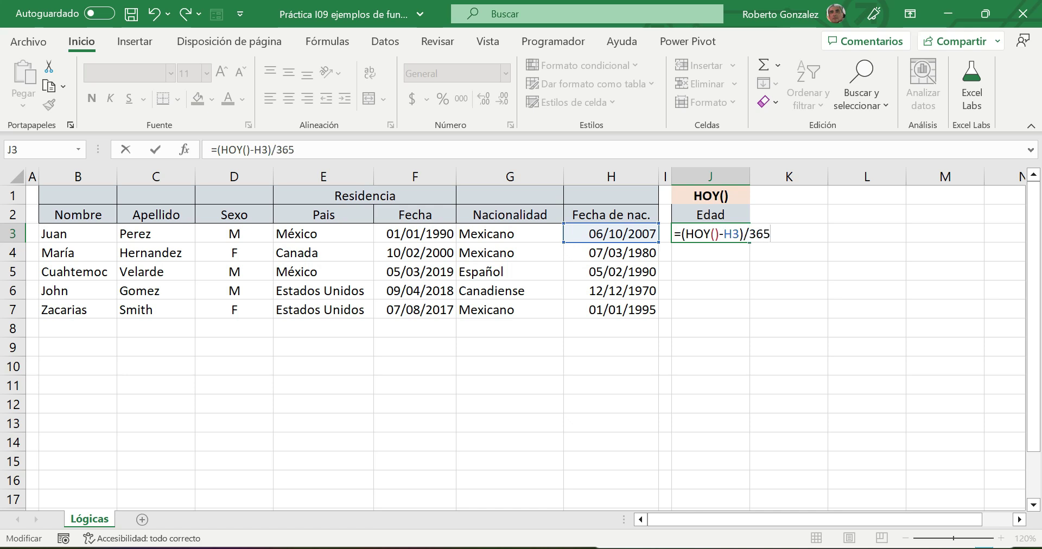
{"action": "key", "text": "Return"}
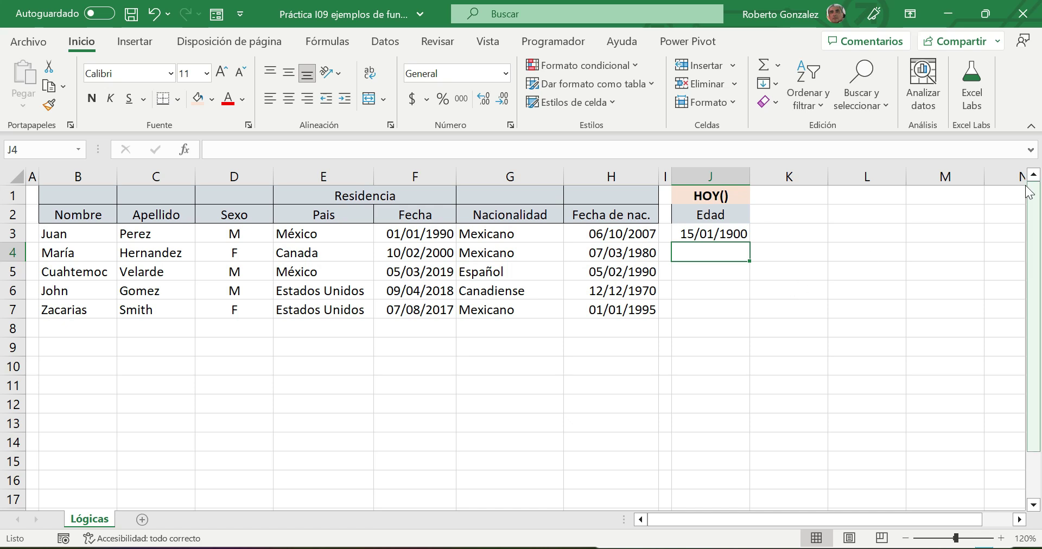
{"action": "left_click", "coordinate": [726, 232]}
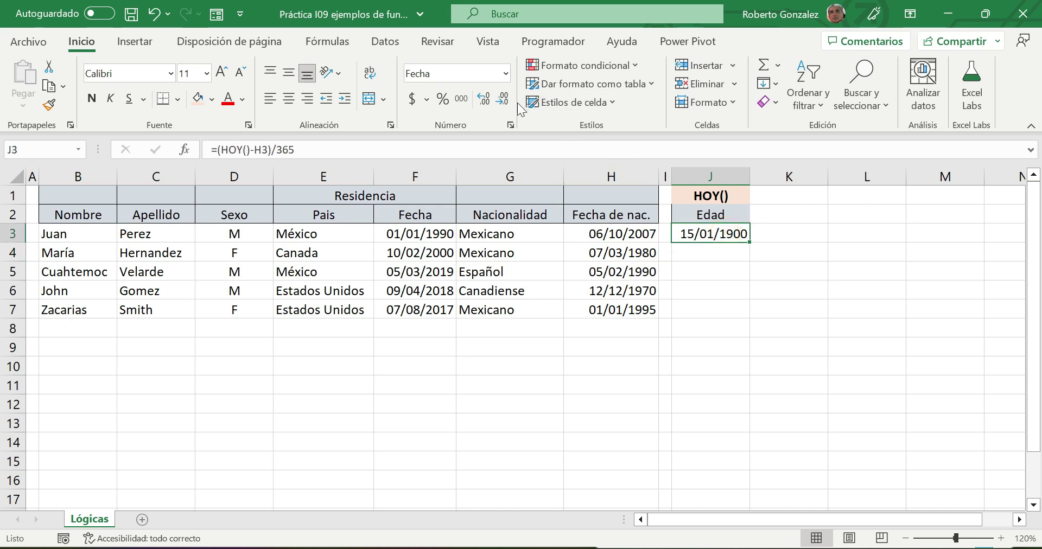
- Format J3 as Número with no decimals so the age shows 16
{"action": "left_click", "coordinate": [506, 72]}
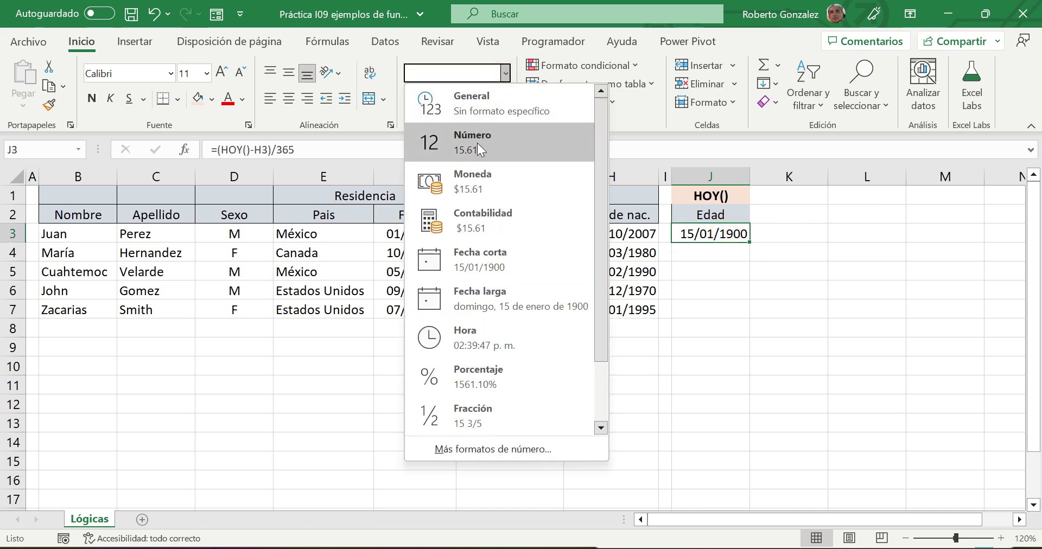
{"action": "left_click", "coordinate": [478, 143]}
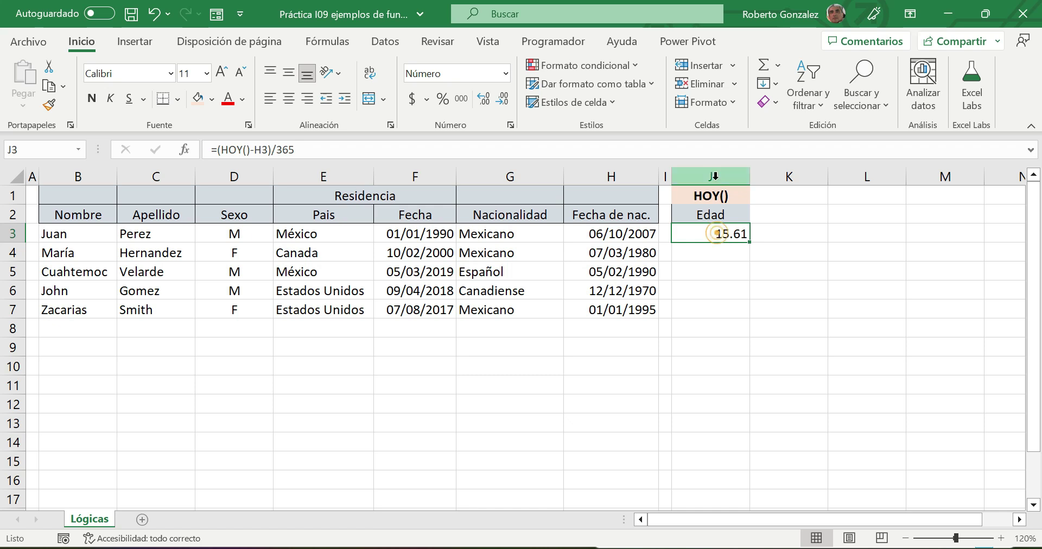
{"action": "left_click", "coordinate": [505, 99]}
{"action": "left_click", "coordinate": [505, 99]}
{"action": "left_click", "coordinate": [810, 325]}
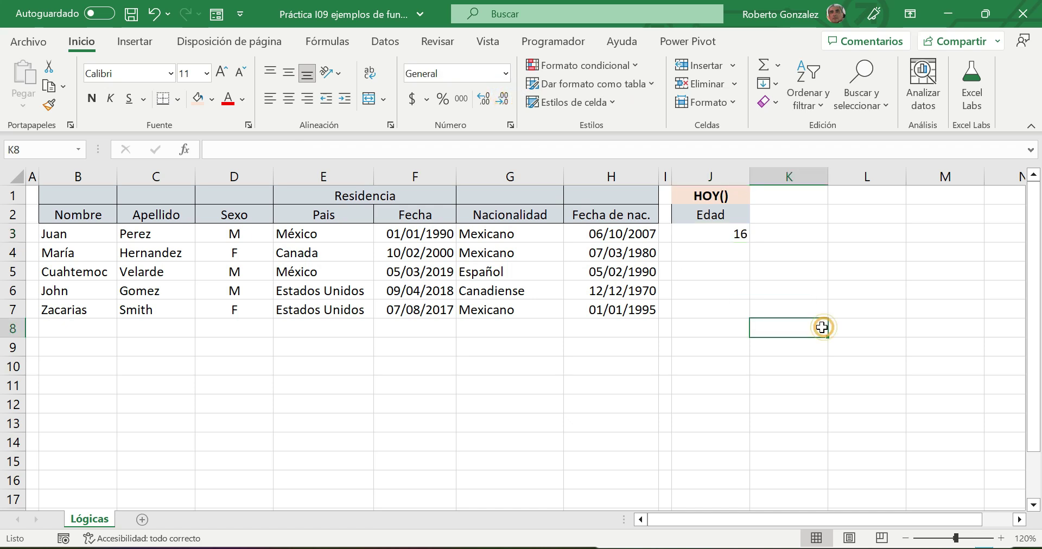
{"action": "left_click", "coordinate": [727, 235]}
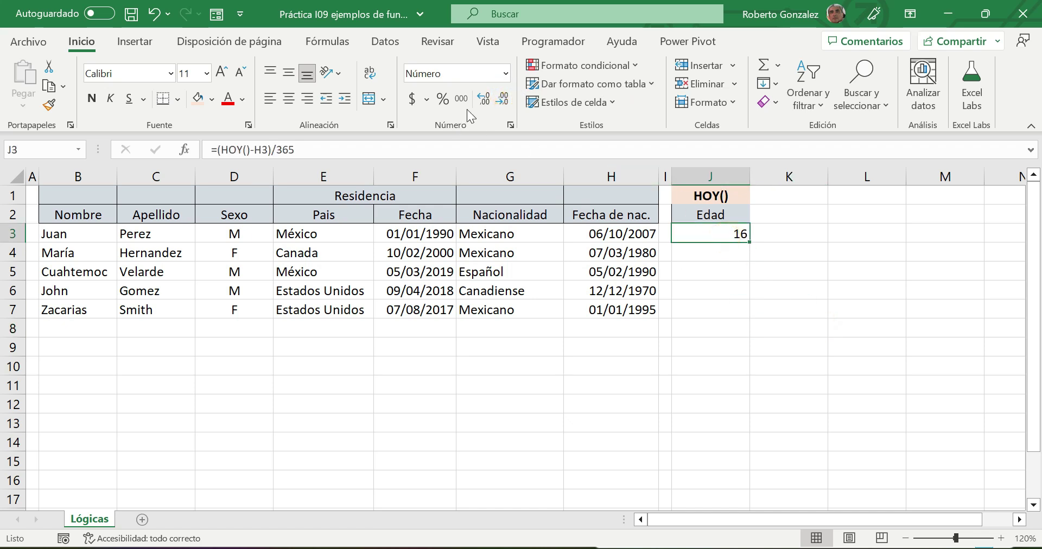
- Centre the age 16 in J3 and zoom the sheet in
{"action": "left_click", "coordinate": [289, 99]}
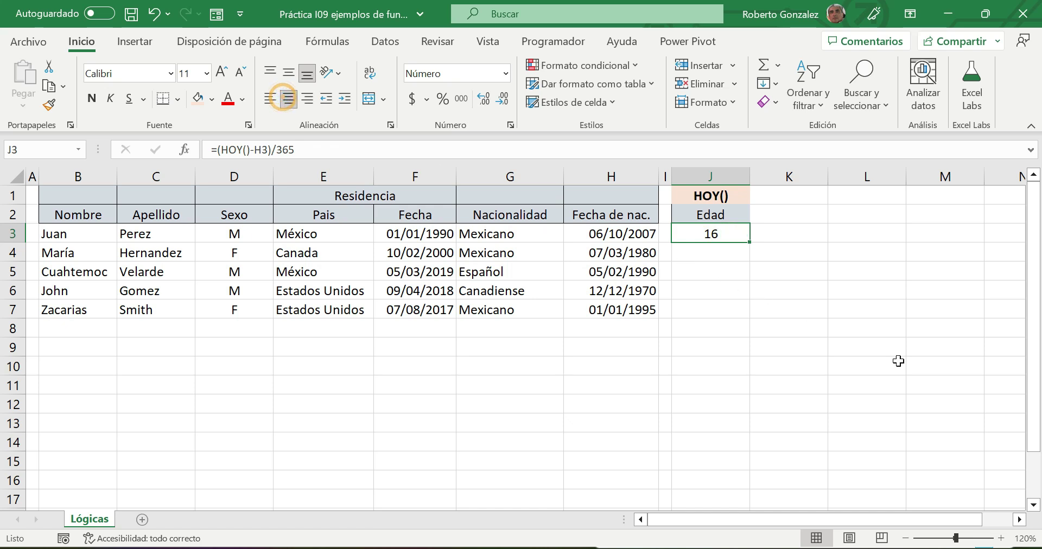
{"action": "left_click", "coordinate": [1005, 380]}
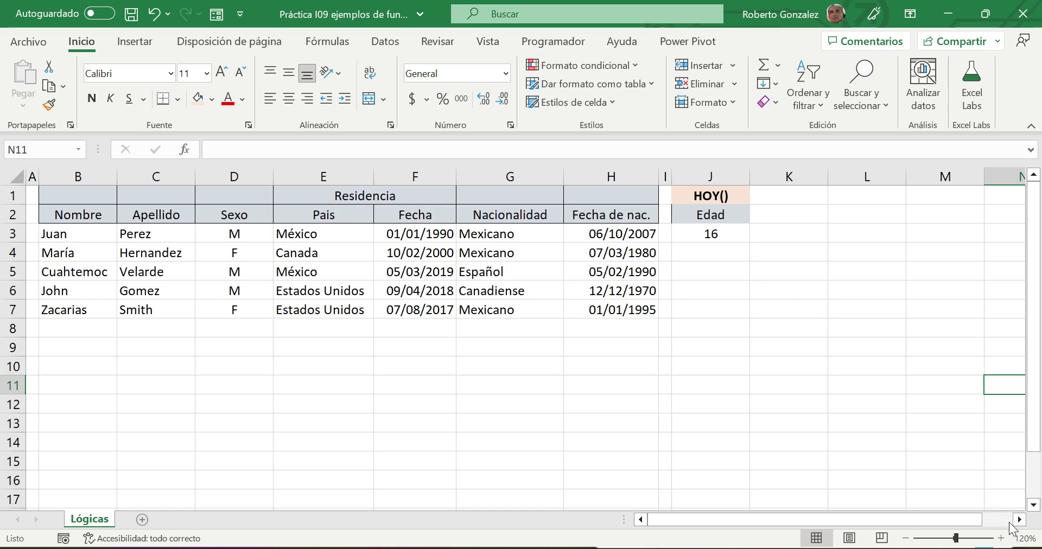
{"action": "left_click", "coordinate": [1002, 538]}
{"action": "left_click", "coordinate": [1002, 539]}
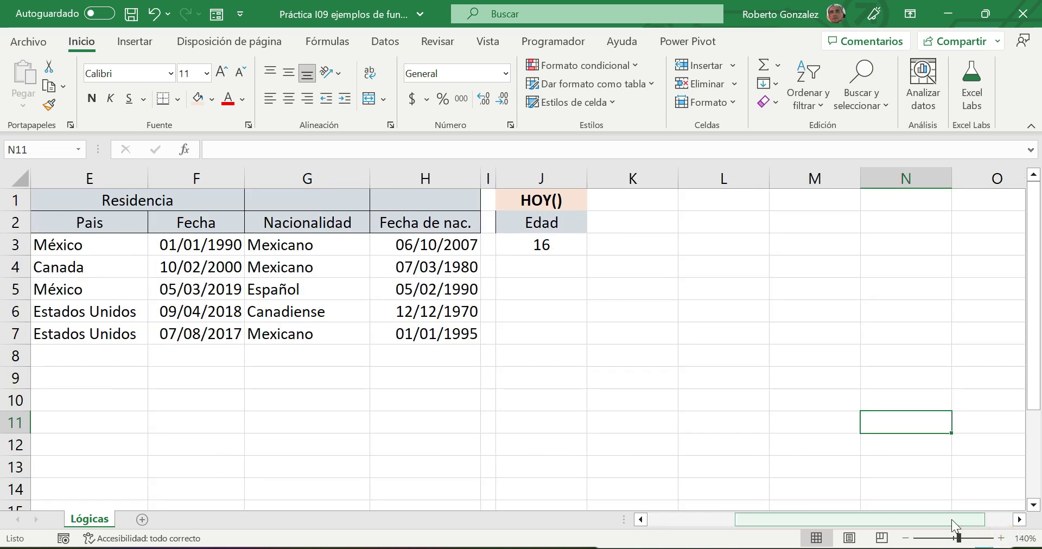
{"action": "left_click_drag", "start_coordinate": [952, 520], "coordinate": [838, 519]}
- Zoom further to 160% and reopen J3's age formula for inspection
{"action": "double_click", "coordinate": [830, 245]}
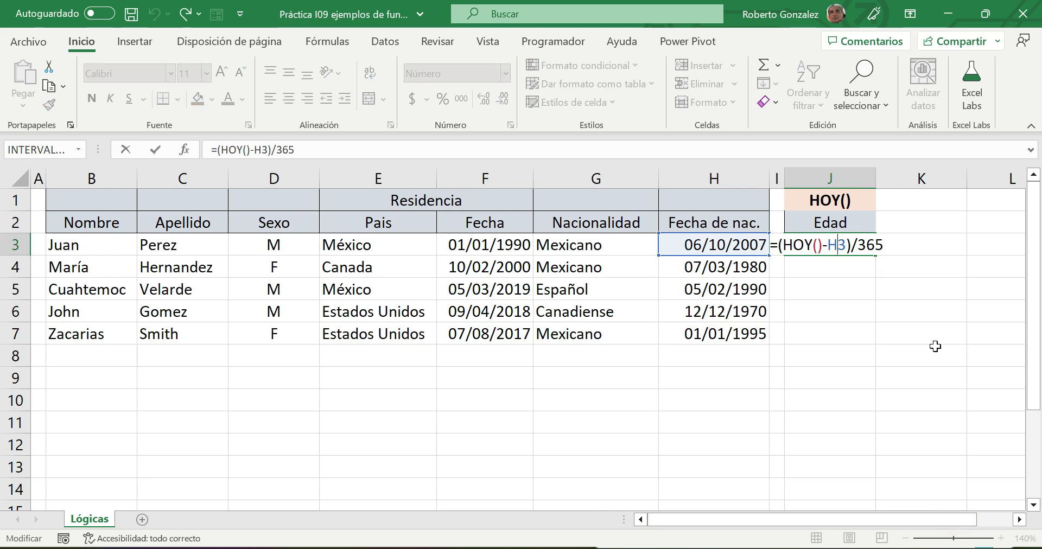
{"action": "key", "text": "Escape"}
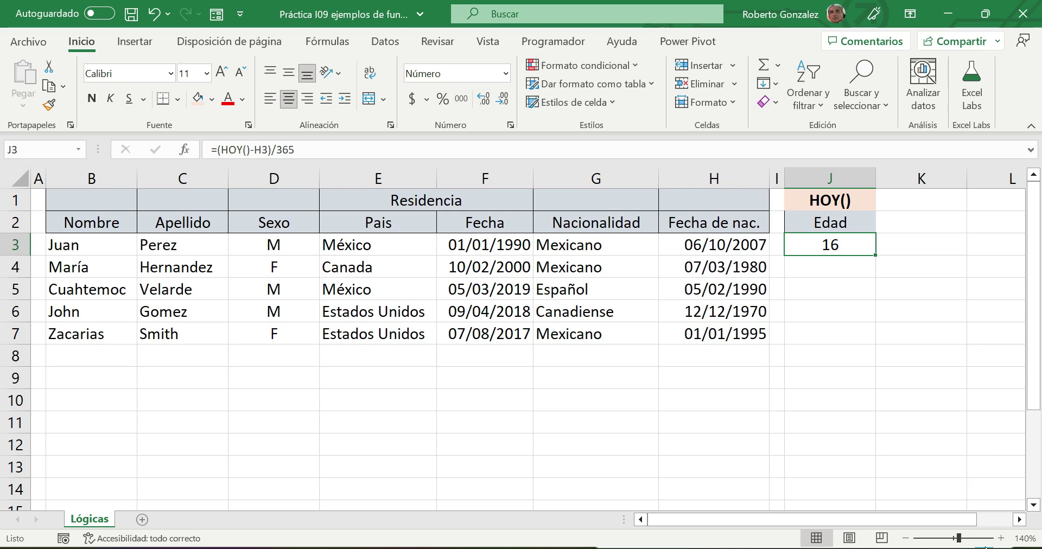
{"action": "left_click", "coordinate": [1000, 538]}
{"action": "left_click", "coordinate": [1000, 537]}
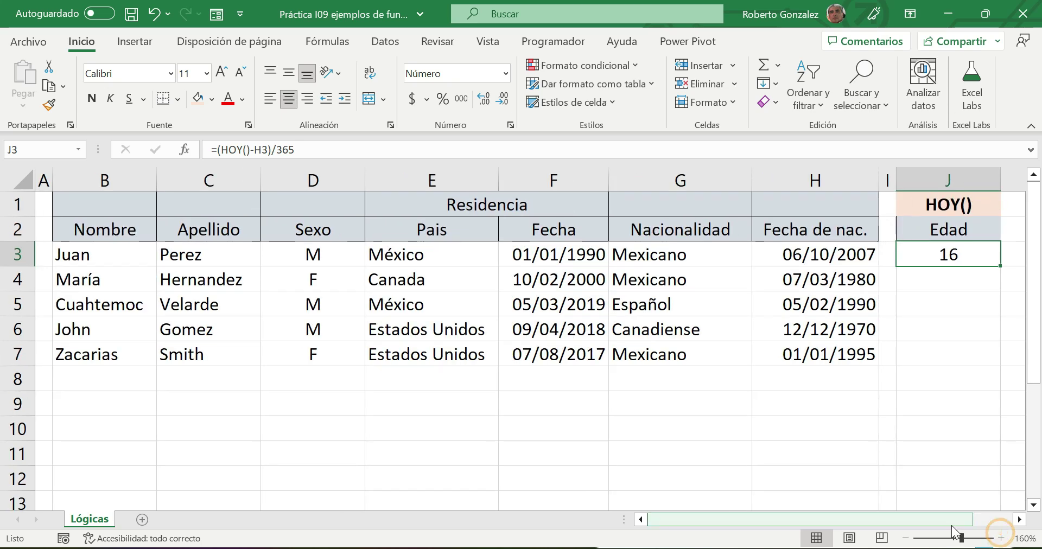
{"action": "left_click_drag", "start_coordinate": [959, 518], "coordinate": [977, 519]}
{"action": "double_click", "coordinate": [836, 253]}
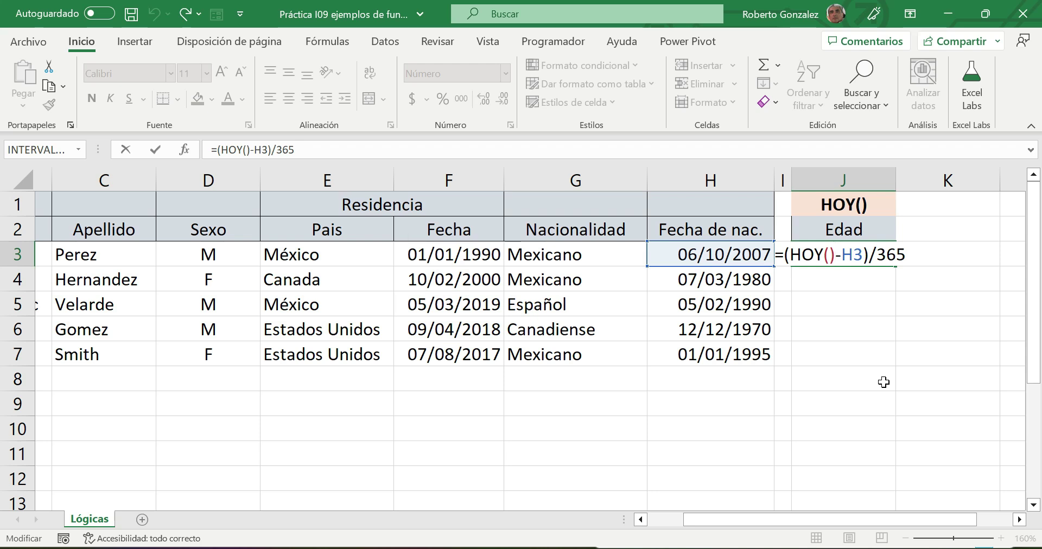
- Enter =(HOY()-H4)/365 in J4 to compute the second person's age from H4
{"action": "key", "text": "Return"}
{"action": "type", "text": "="}
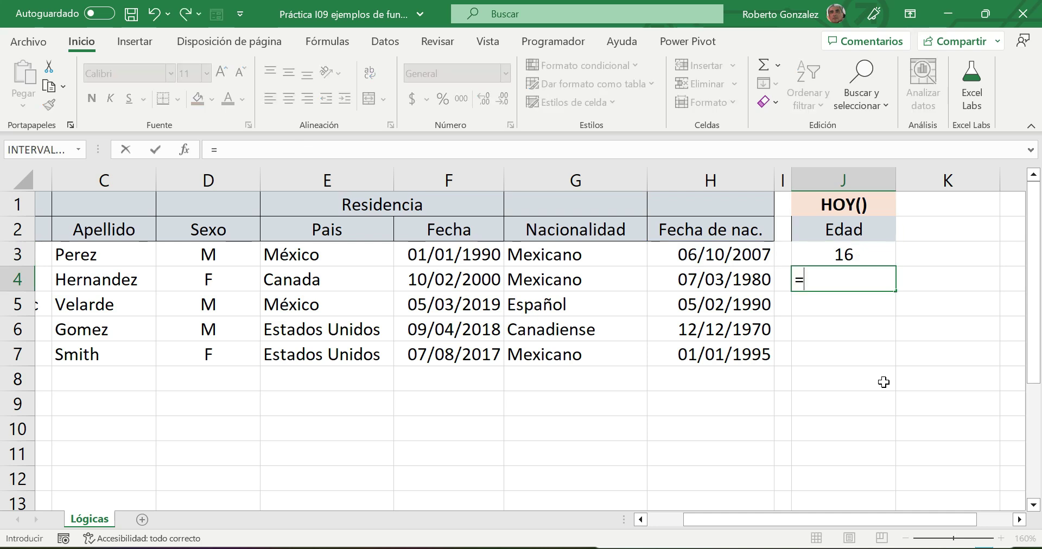
{"action": "type", "text": "(HOY"}
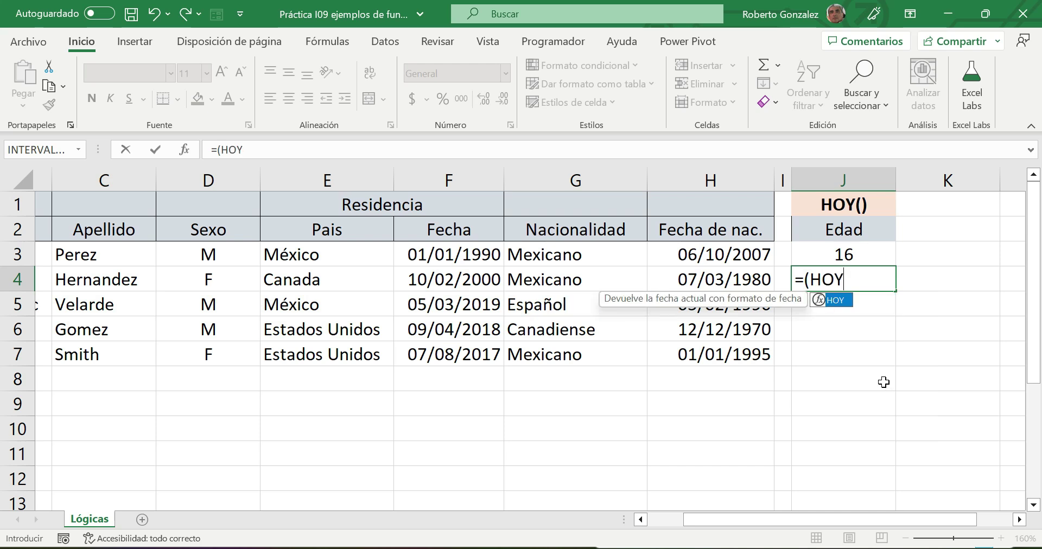
{"action": "type", "text": "()"}
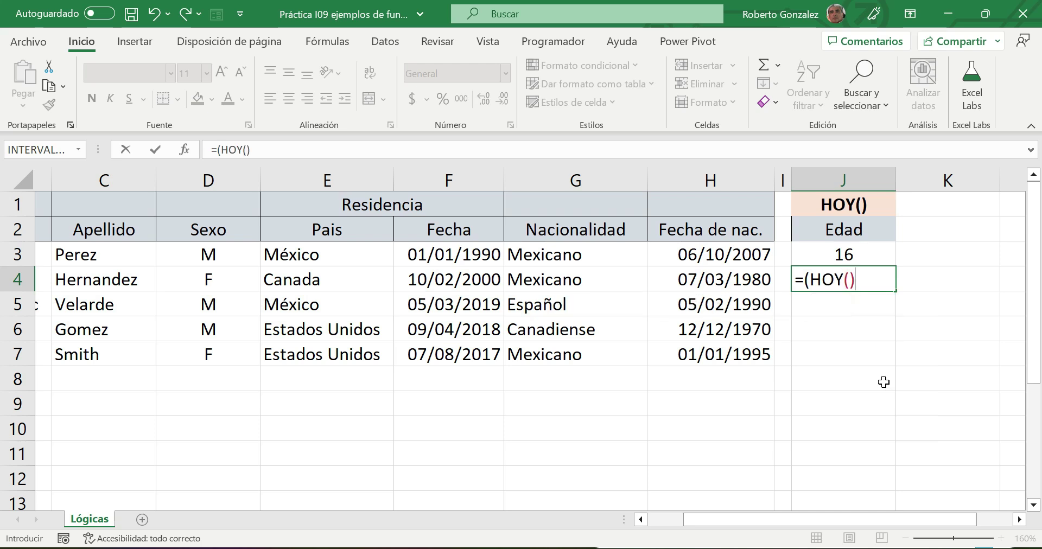
{"action": "type", "text": "-"}
{"action": "left_click", "coordinate": [708, 280]}
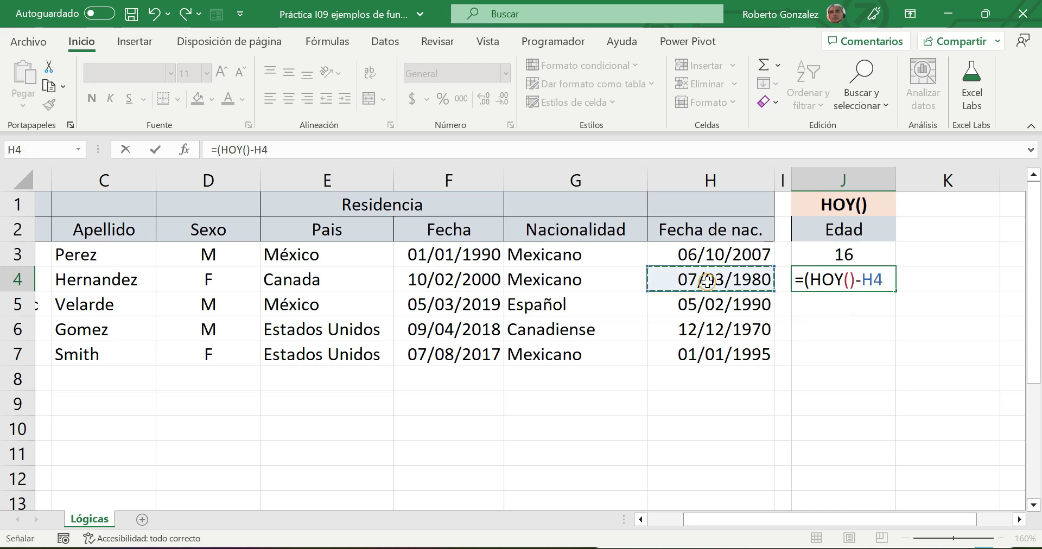
{"action": "type", "text": ")"}
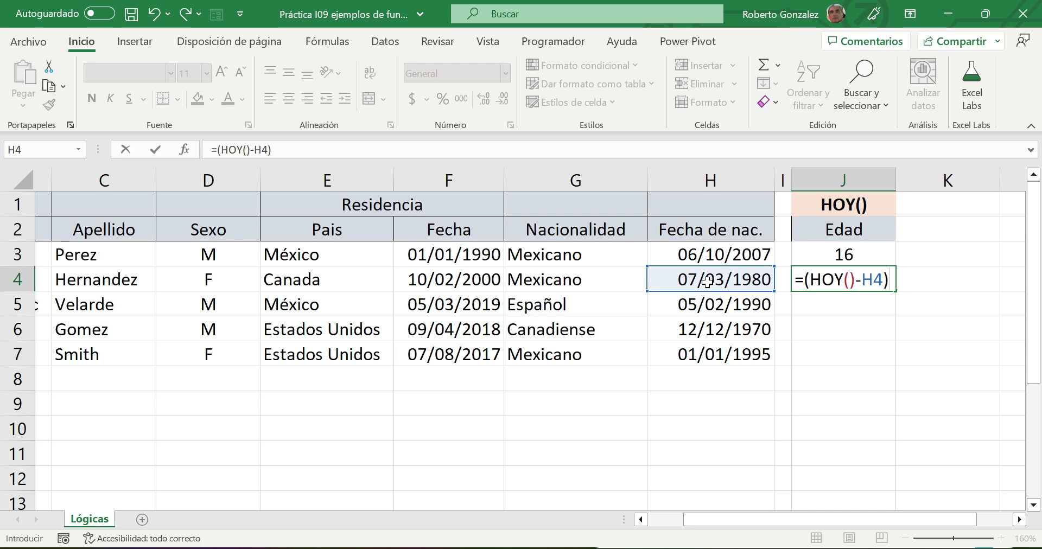
{"action": "type", "text": "/"}
{"action": "type", "text": "365"}
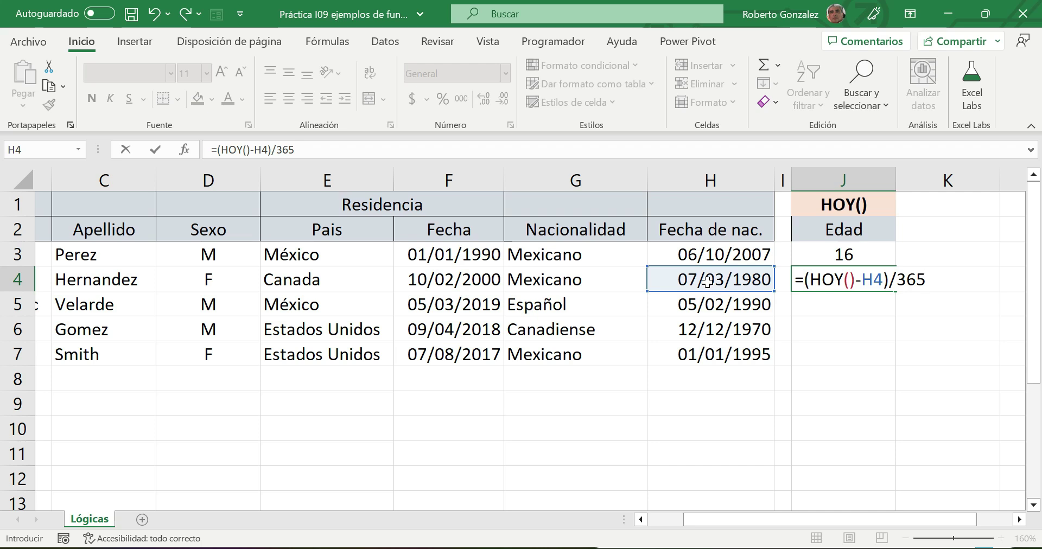
{"action": "key", "text": "Return"}
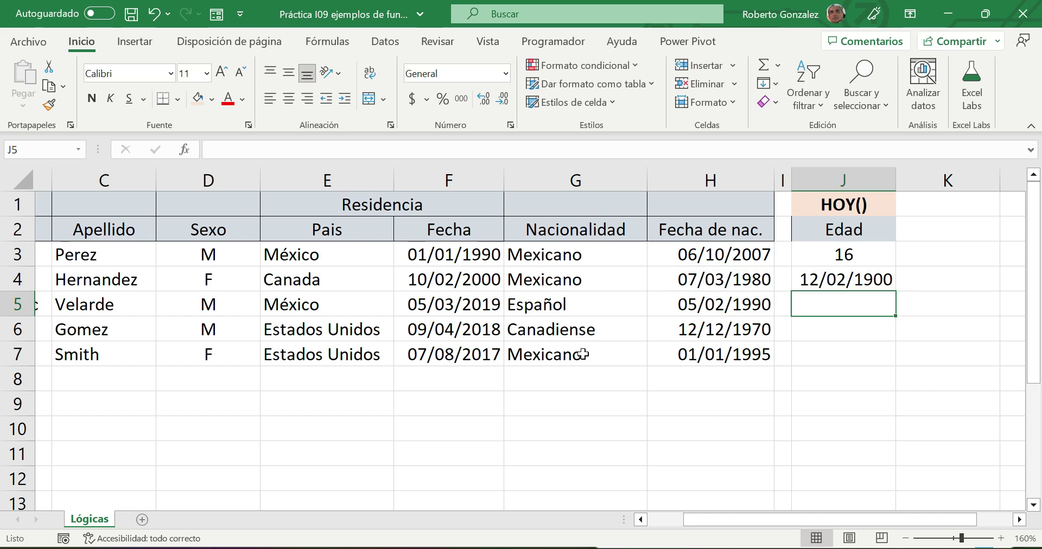
{"action": "left_click", "coordinate": [843, 284]}
{"action": "double_click", "coordinate": [843, 279]}
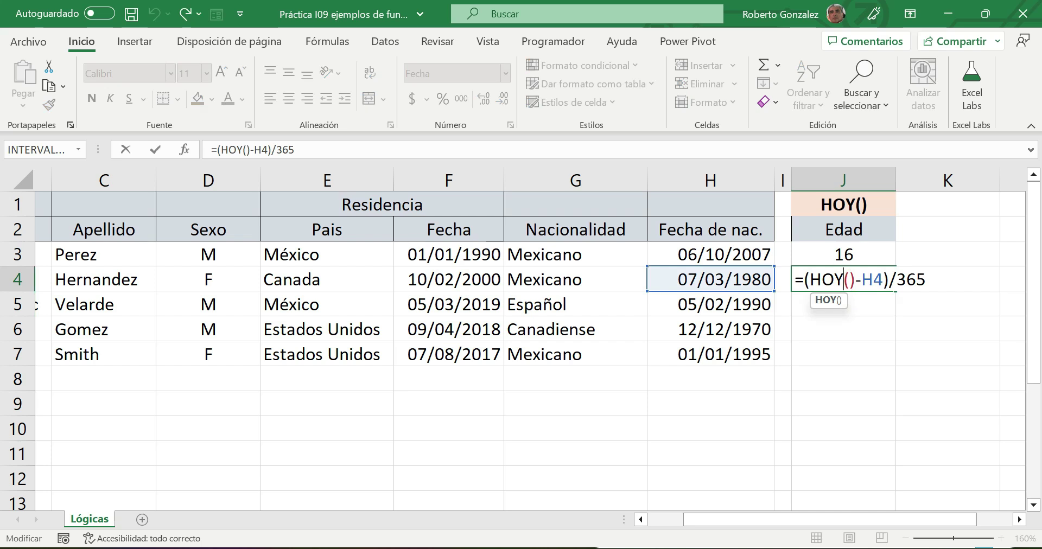
{"action": "key", "text": "Return"}
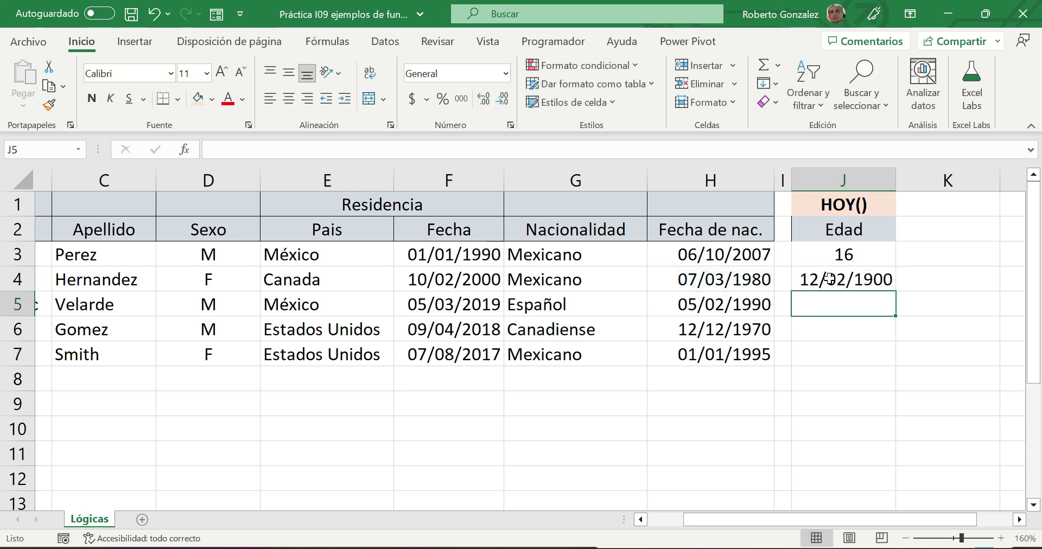
- Format J4 as a centred Número value with no decimals, showing 43
{"action": "left_click", "coordinate": [824, 284]}
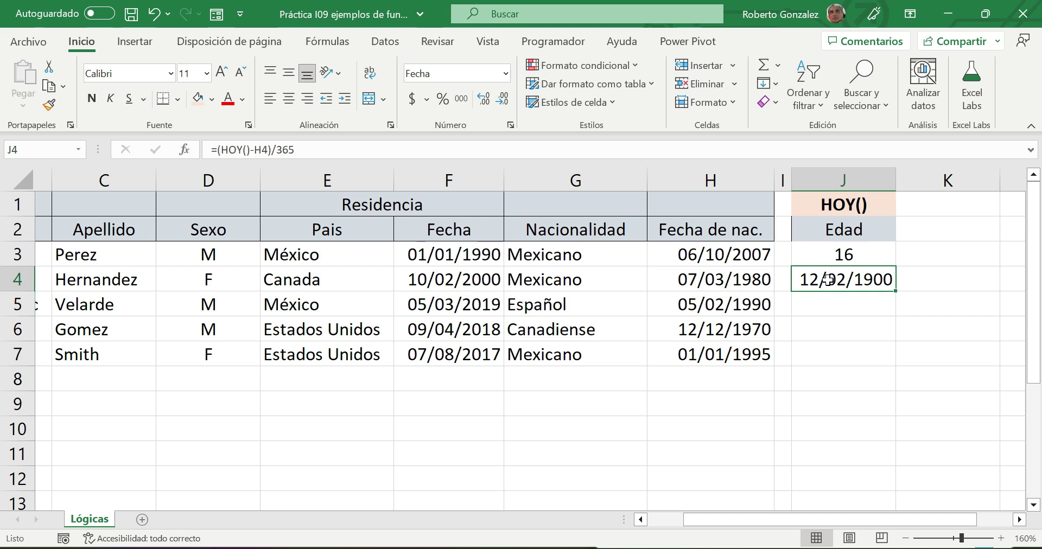
{"action": "left_click", "coordinate": [505, 73]}
{"action": "left_click", "coordinate": [473, 139]}
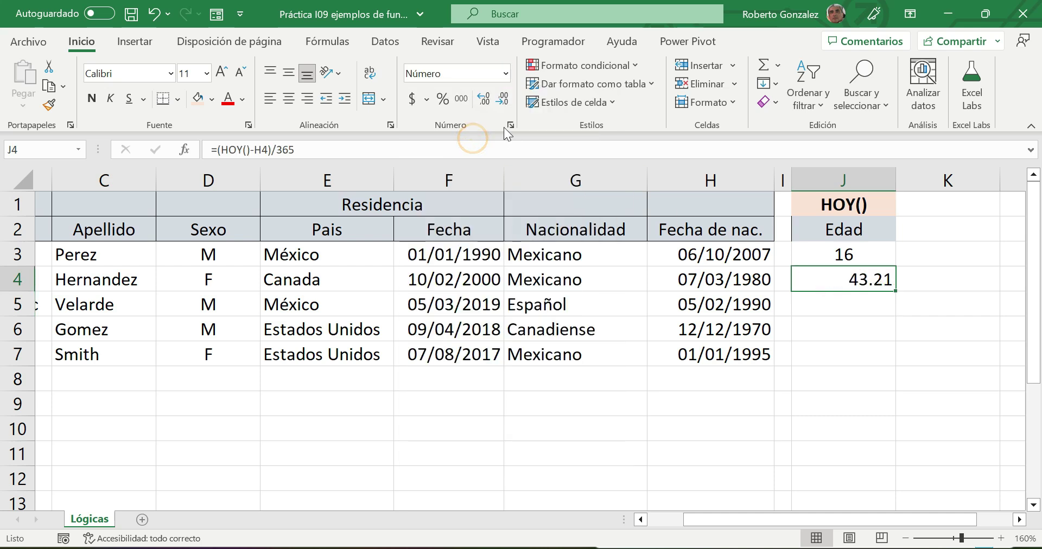
{"action": "left_click", "coordinate": [502, 98]}
{"action": "left_click", "coordinate": [503, 98]}
{"action": "left_click", "coordinate": [289, 99]}
{"action": "left_click", "coordinate": [901, 312]}
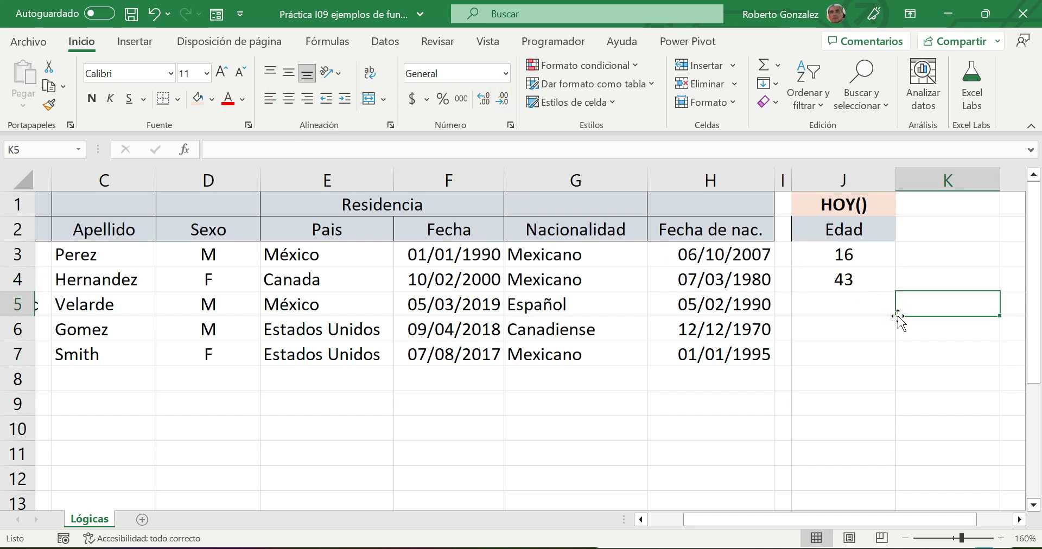
{"action": "left_click", "coordinate": [814, 280]}
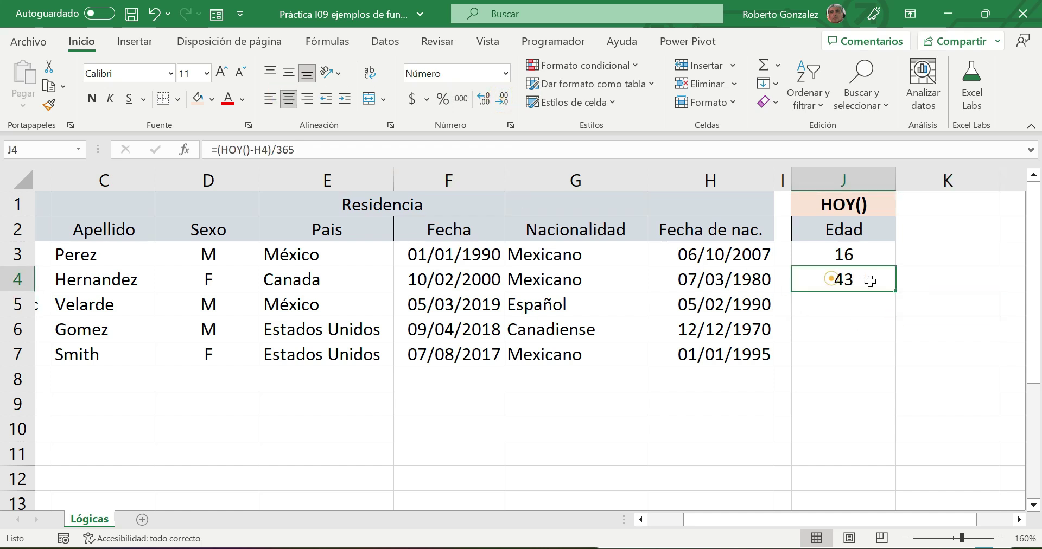
- Fill J4's age formula down to J7, giving 33, 52 and 28, and zoom out
{"action": "left_click_drag", "start_coordinate": [898, 291], "coordinate": [897, 366]}
{"action": "left_click", "coordinate": [850, 427]}
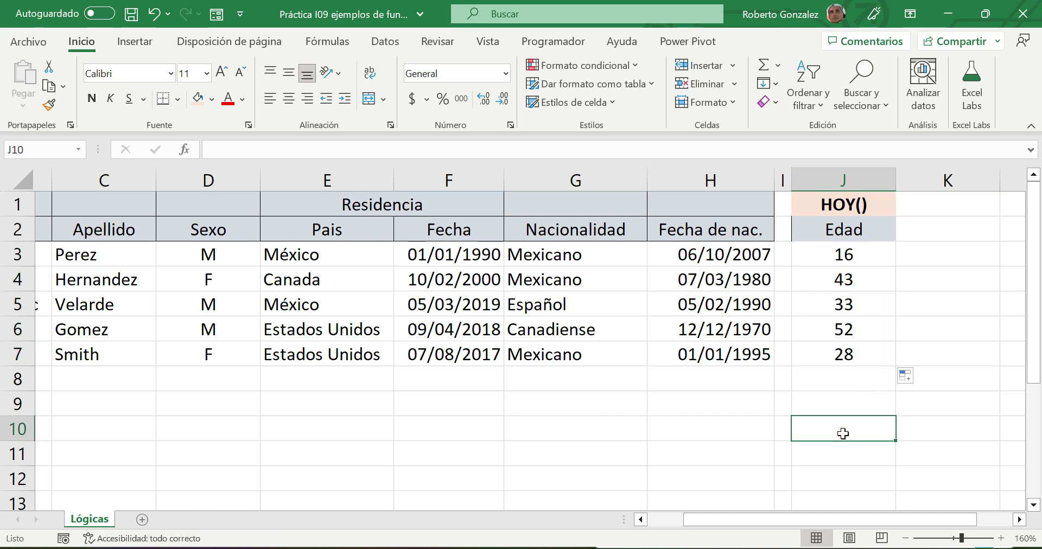
{"action": "left_click", "coordinate": [906, 538]}
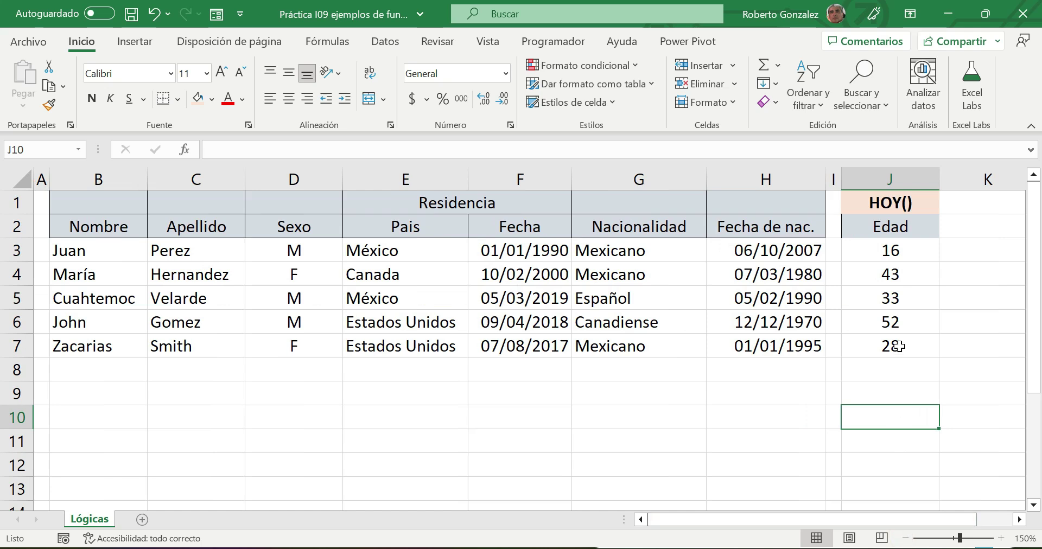
{"action": "left_click", "coordinate": [885, 274]}
{"action": "double_click", "coordinate": [885, 274]}
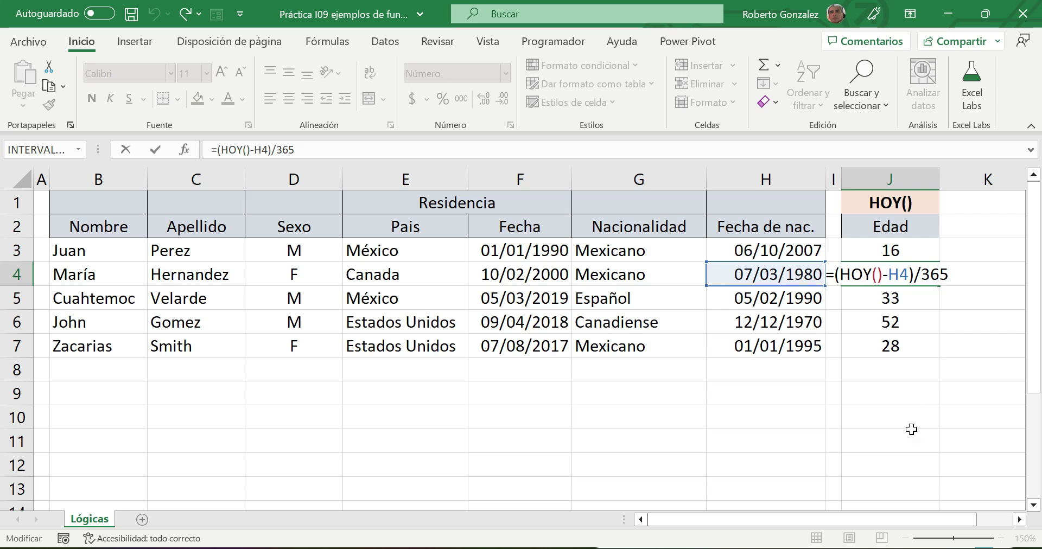
{"action": "key", "text": "Return"}
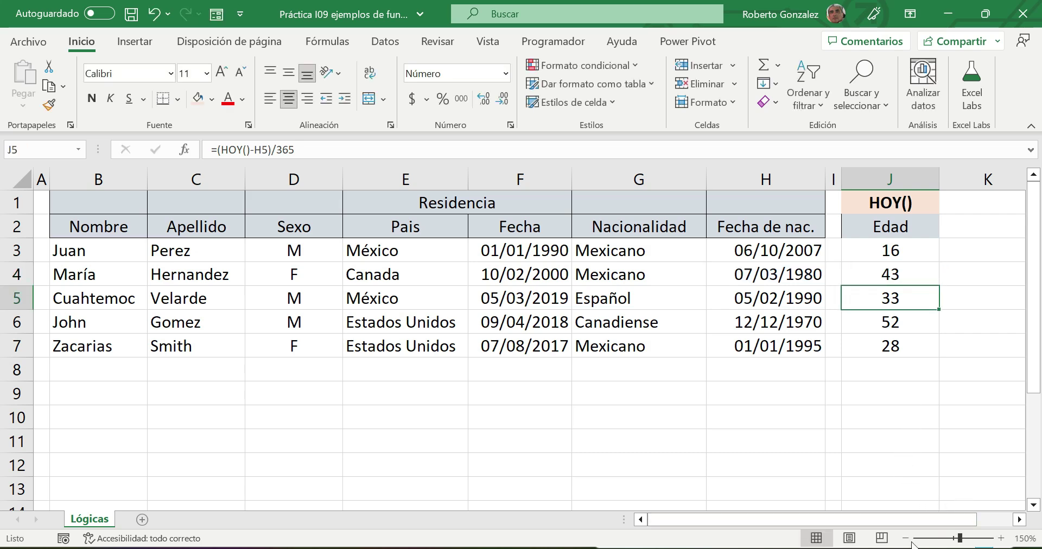
{"action": "left_click", "coordinate": [905, 539]}
{"action": "left_click", "coordinate": [905, 539]}
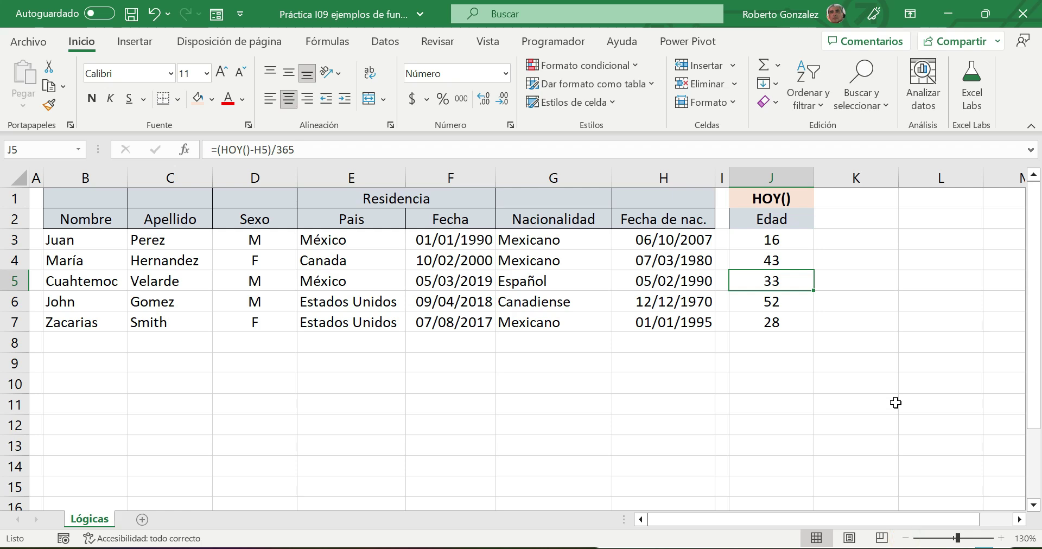
{"action": "left_click", "coordinate": [852, 197]}
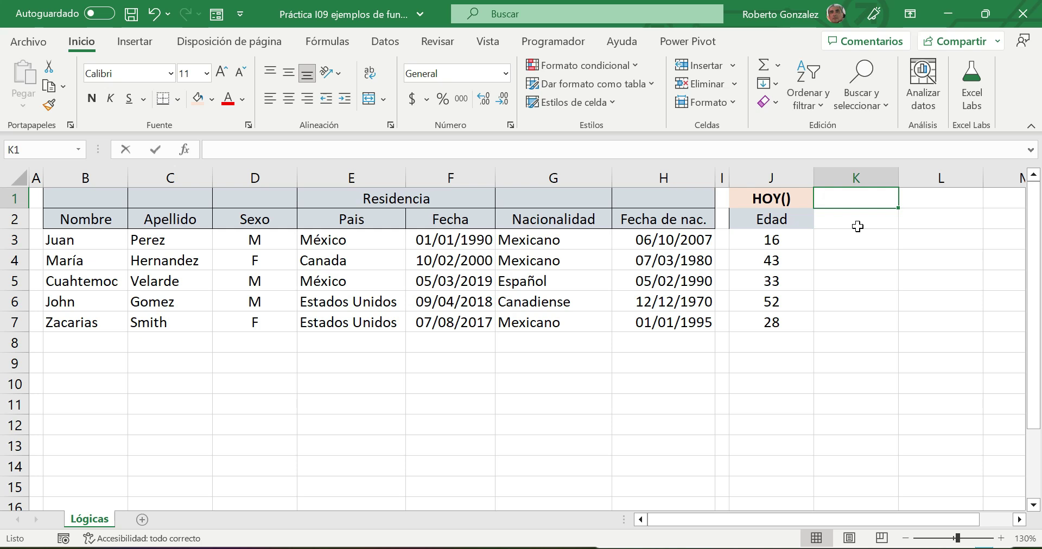
- Add a bold, centred SI header with the peach fill in K1
{"action": "type", "text": "SI"}
{"action": "key", "text": "Return"}
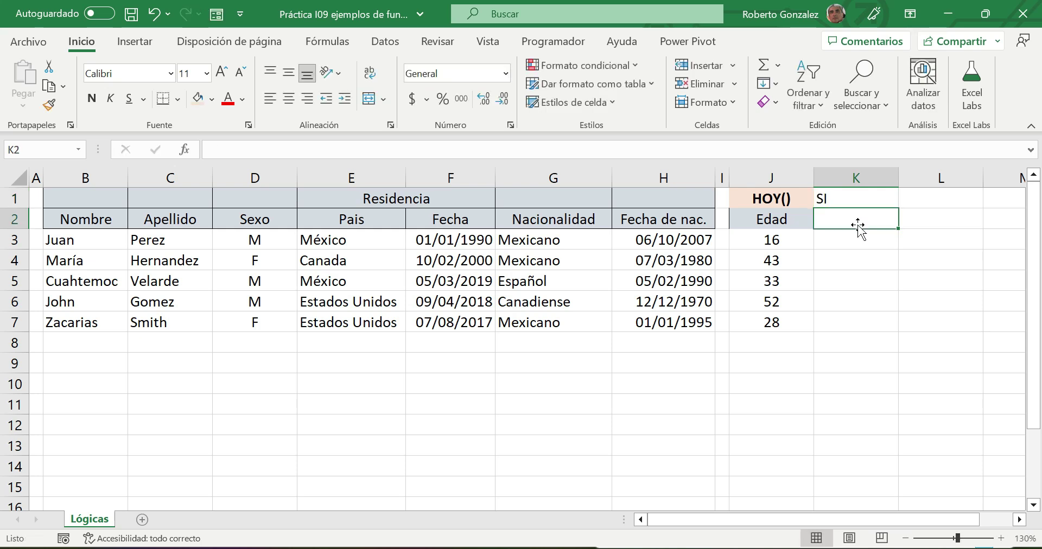
{"action": "left_click", "coordinate": [856, 200]}
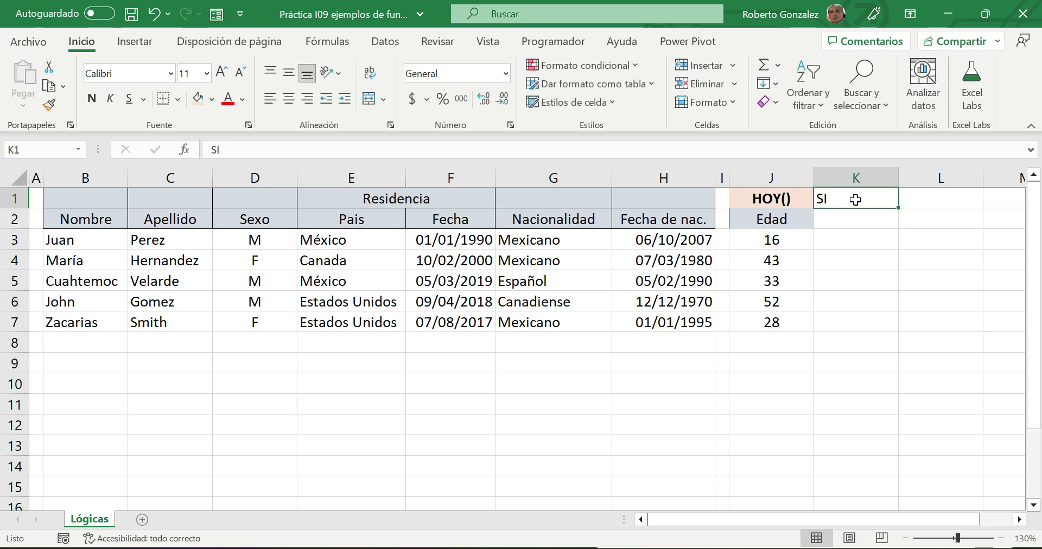
{"action": "left_click", "coordinate": [199, 100]}
{"action": "left_click", "coordinate": [288, 99]}
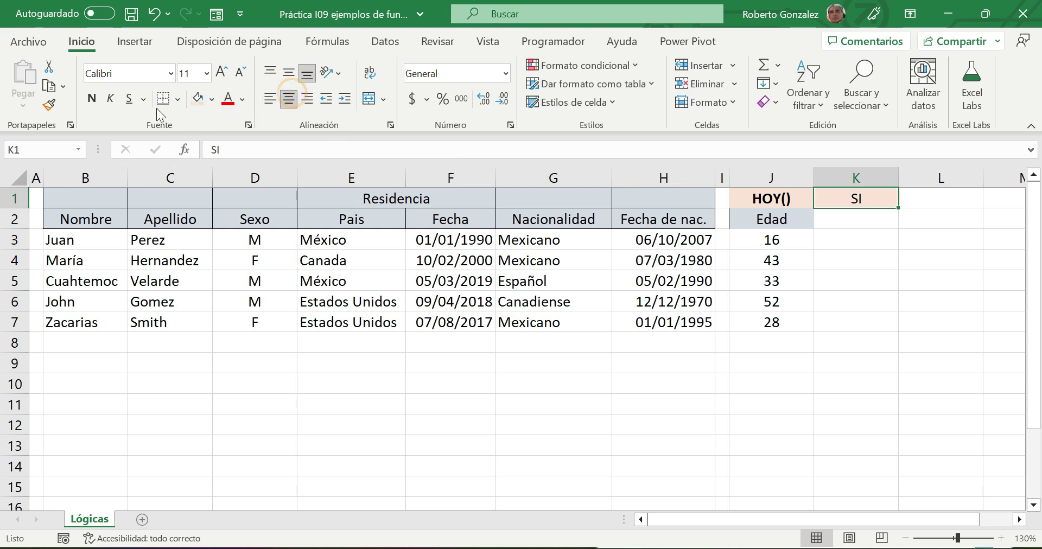
{"action": "left_click", "coordinate": [91, 99]}
- Type ¿Es mexicano? in K2 as the column heading
{"action": "left_click", "coordinate": [849, 218]}
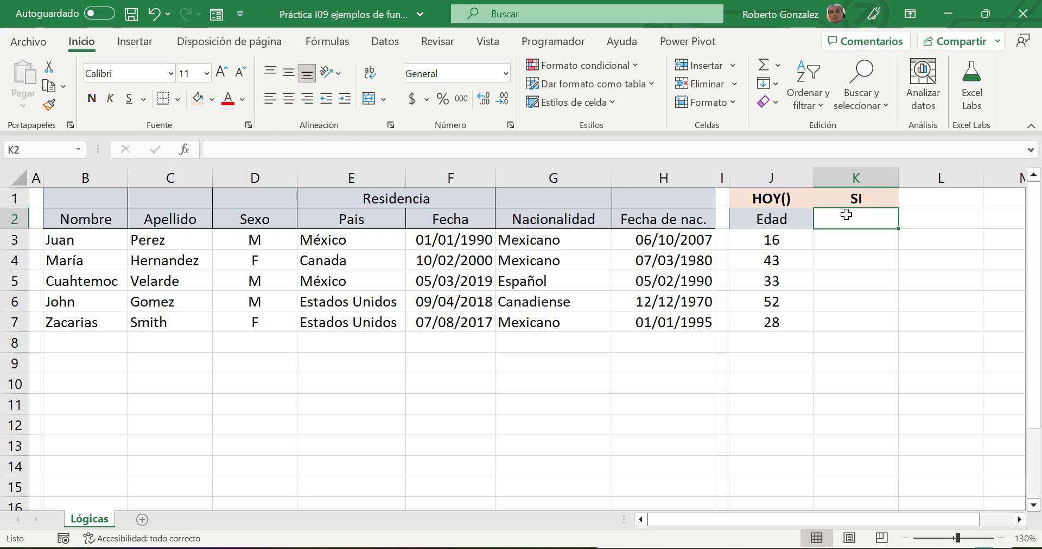
{"action": "type", "text": "¿"}
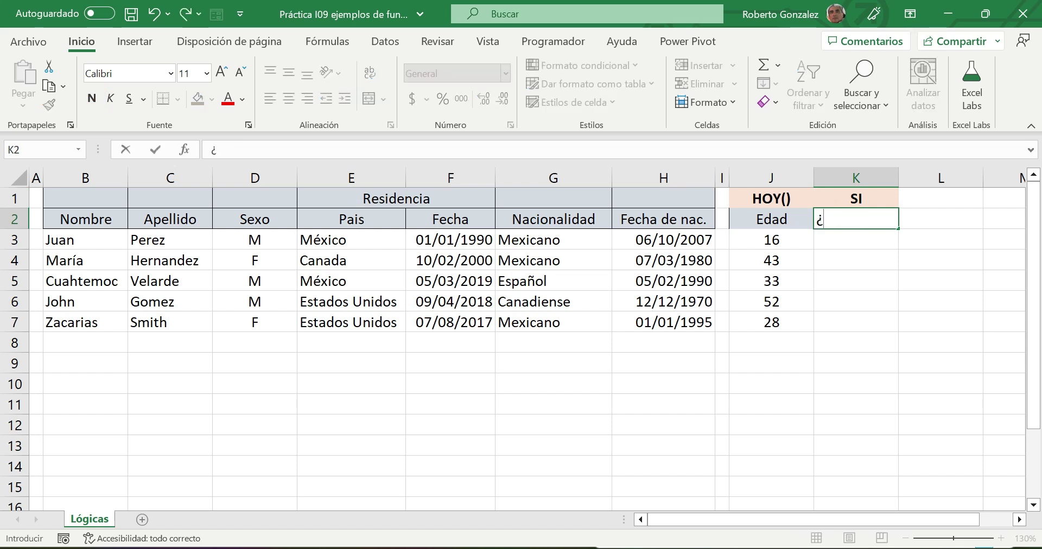
{"action": "type", "text": "Es mexicano"}
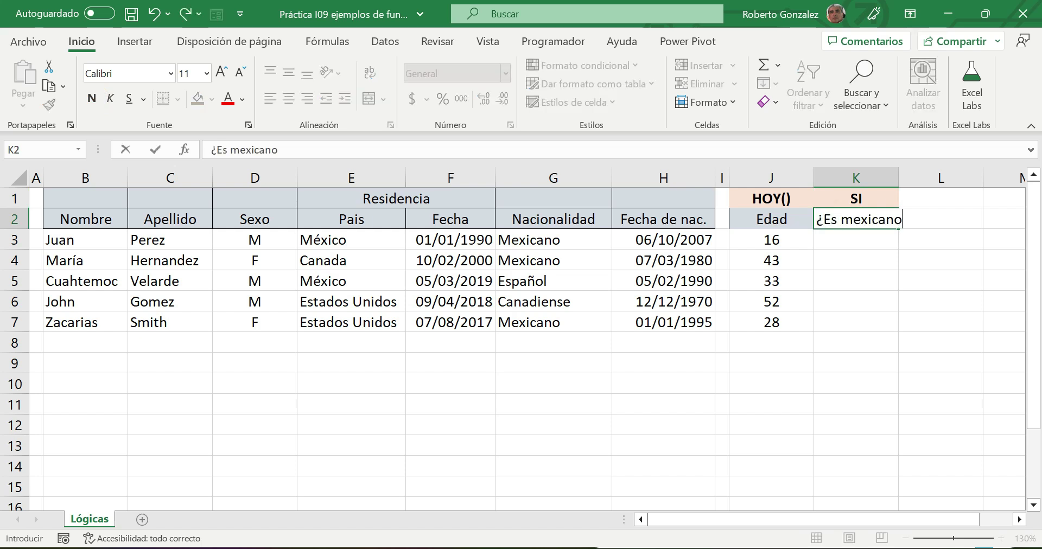
{"action": "type", "text": "?"}
{"action": "left_click", "coordinate": [755, 248]}
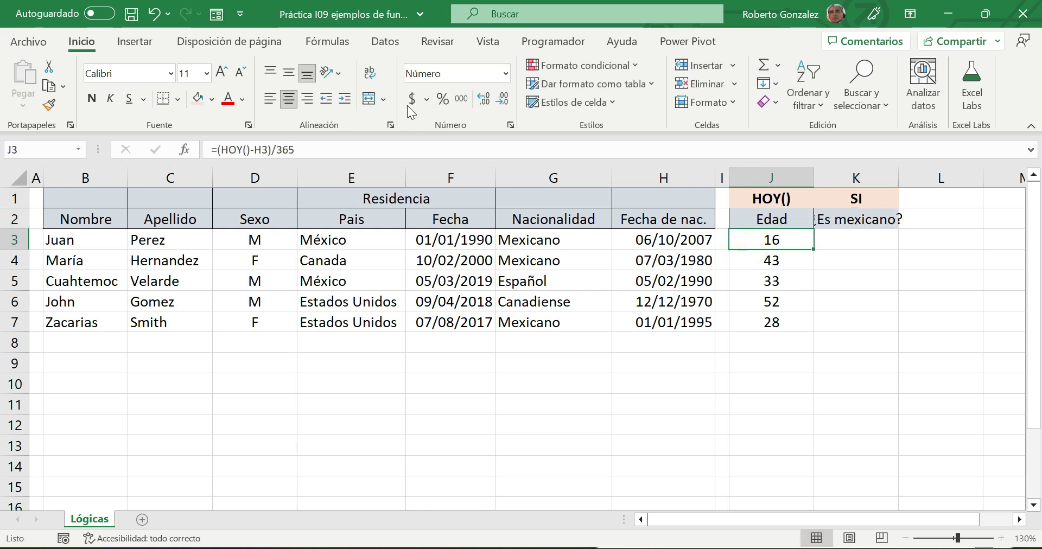
- Toggle J3's decimals back to a whole number and widen column K for ¿Es mexicano?
{"action": "left_click", "coordinate": [490, 99]}
{"action": "left_click", "coordinate": [502, 101]}
{"action": "left_click", "coordinate": [854, 242]}
{"action": "left_click_drag", "start_coordinate": [898, 183], "coordinate": [908, 183]}
{"action": "left_click", "coordinate": [873, 242]}
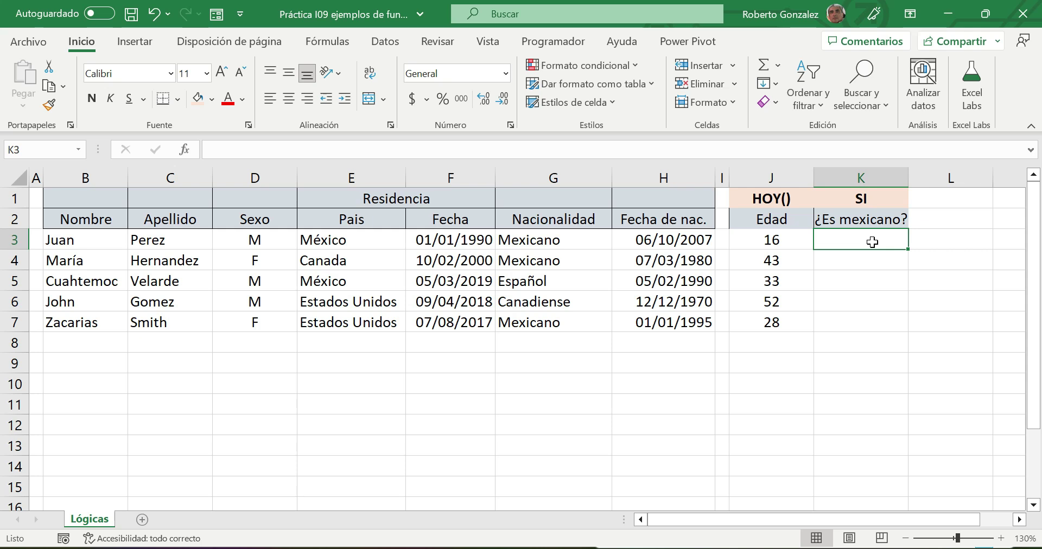
- Enter =SI(G3="Mexicano","Si","No") in K3 to test the first person's nationality
{"action": "type", "text": "="}
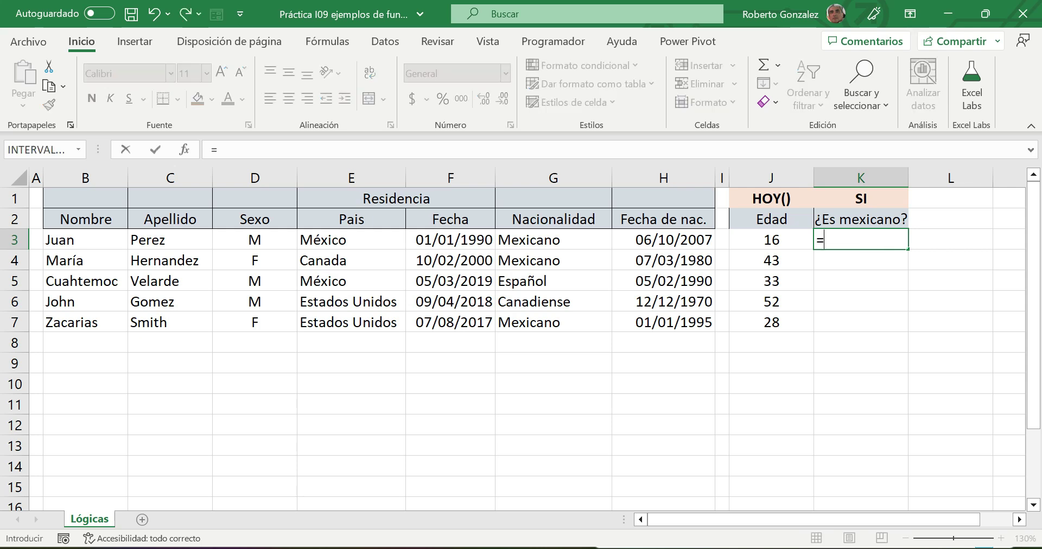
{"action": "type", "text": "SI("}
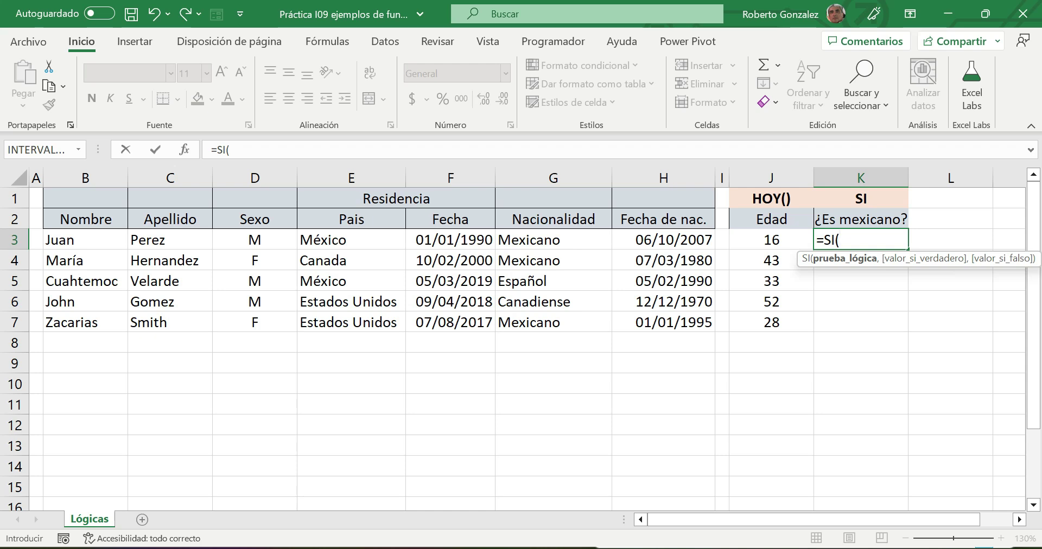
{"action": "left_click", "coordinate": [534, 237]}
{"action": "type", "text": "="}
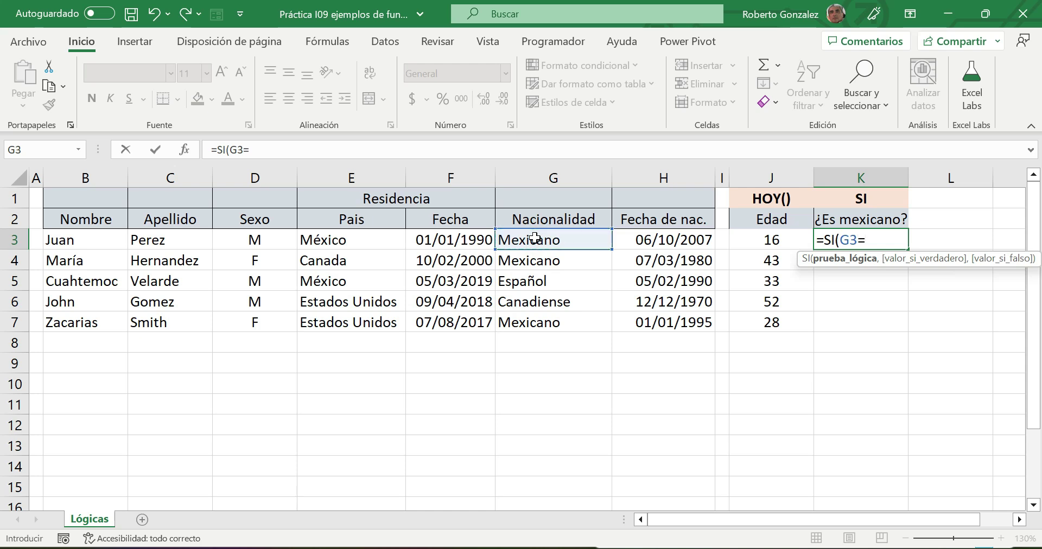
{"action": "type", "text": "\"Mexicano\""}
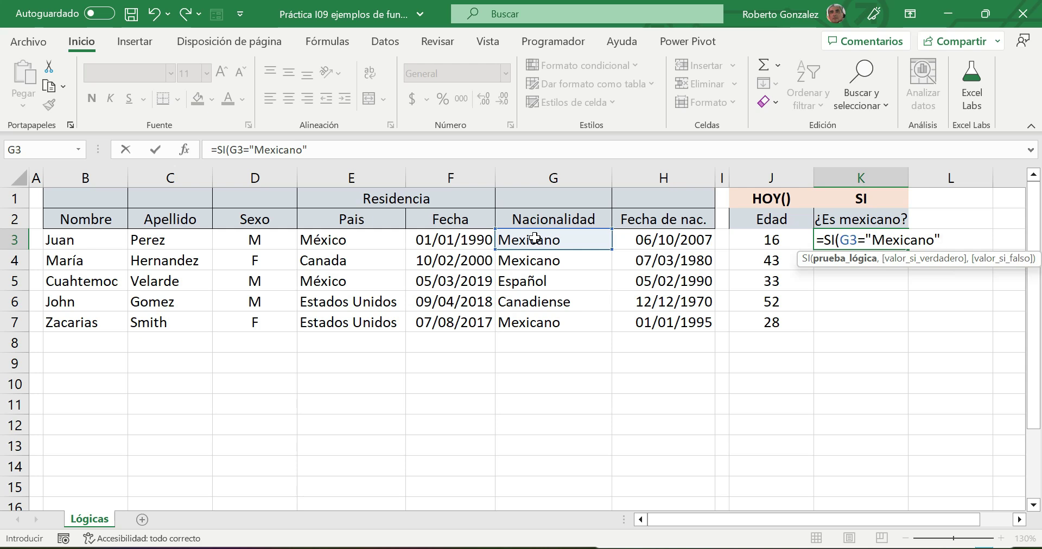
{"action": "type", "text": ","}
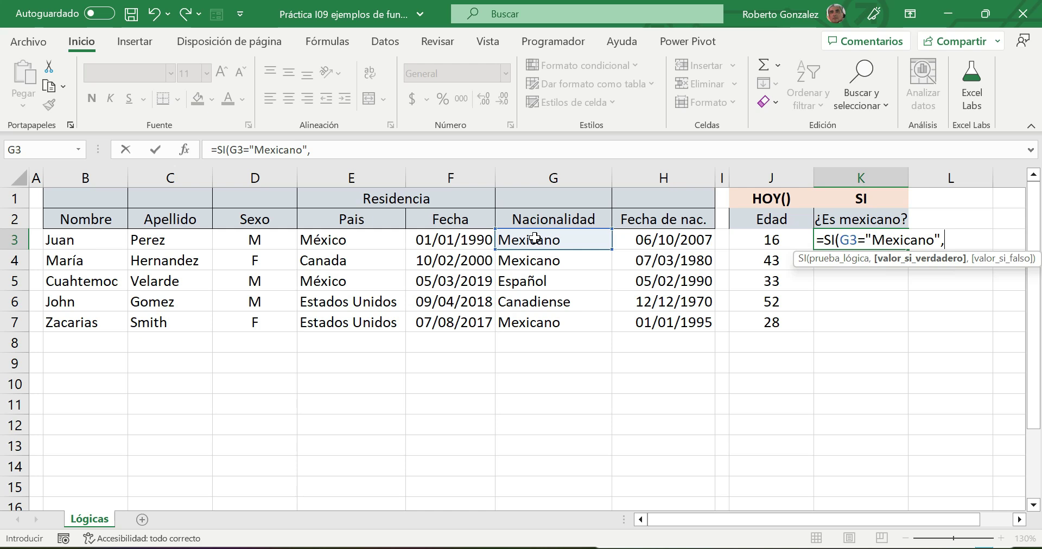
{"action": "type", "text": "\"Si\",\"No"}
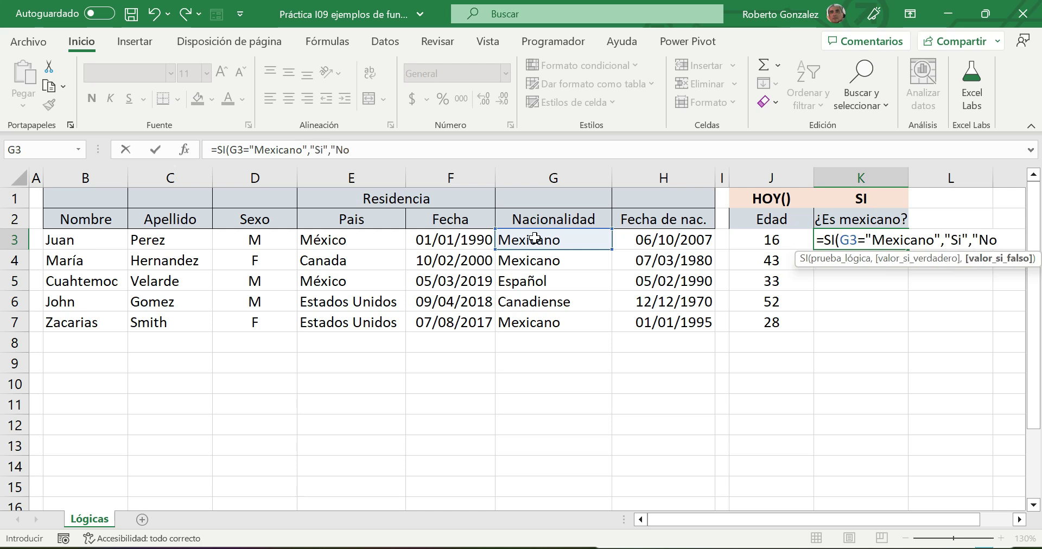
{"action": "type", "text": "\")"}
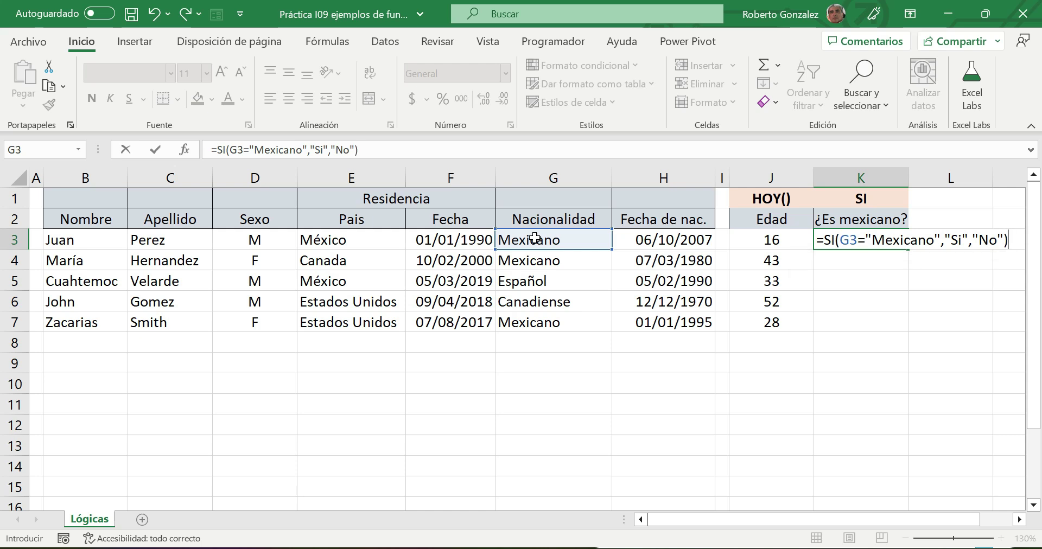
{"action": "key", "text": "Return"}
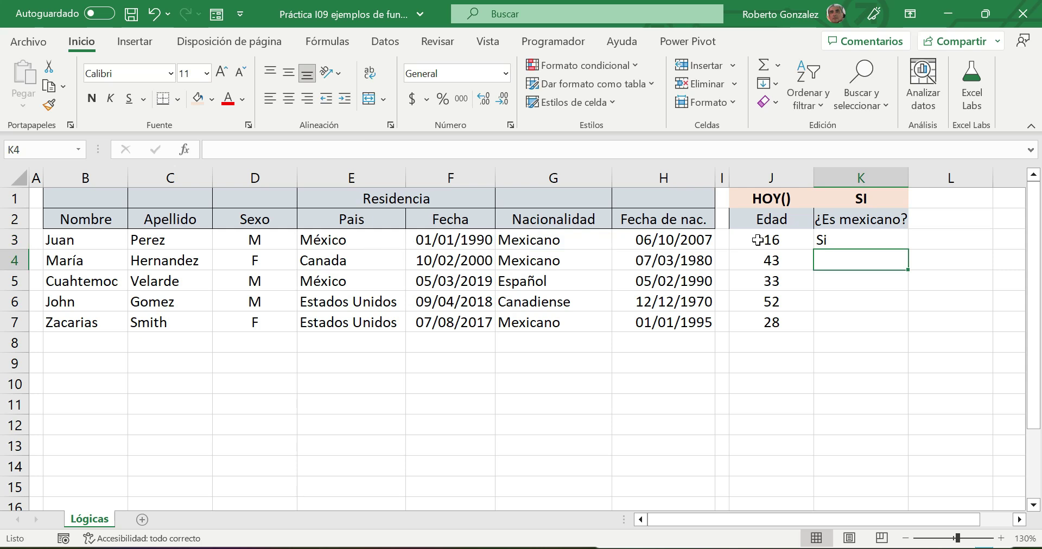
- Centre K3 and fill its nationality test down to K7, giving Si, Si, No, No, Si
{"action": "left_click", "coordinate": [831, 239]}
{"action": "left_click", "coordinate": [289, 99]}
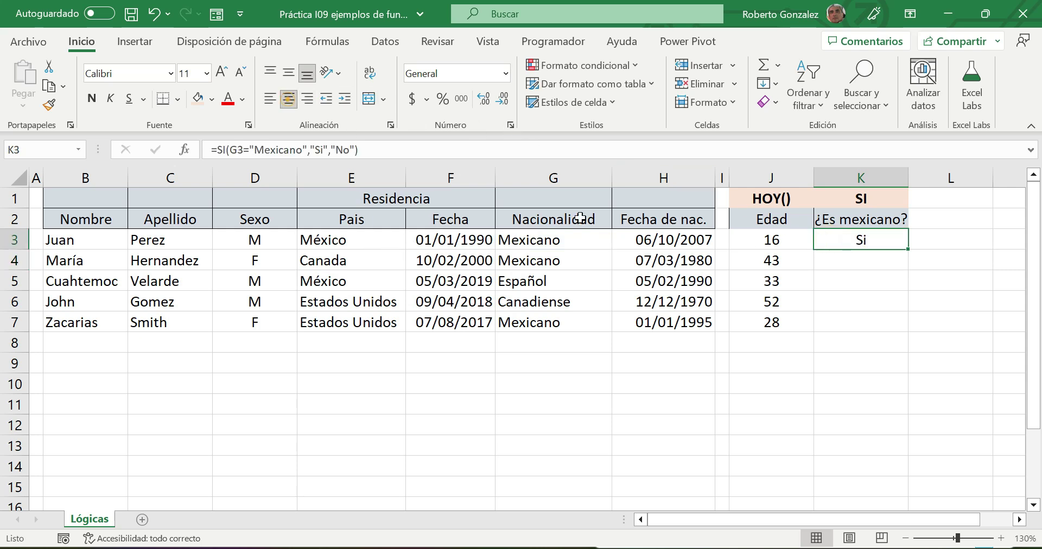
{"action": "left_click_drag", "start_coordinate": [908, 253], "coordinate": [908, 337]}
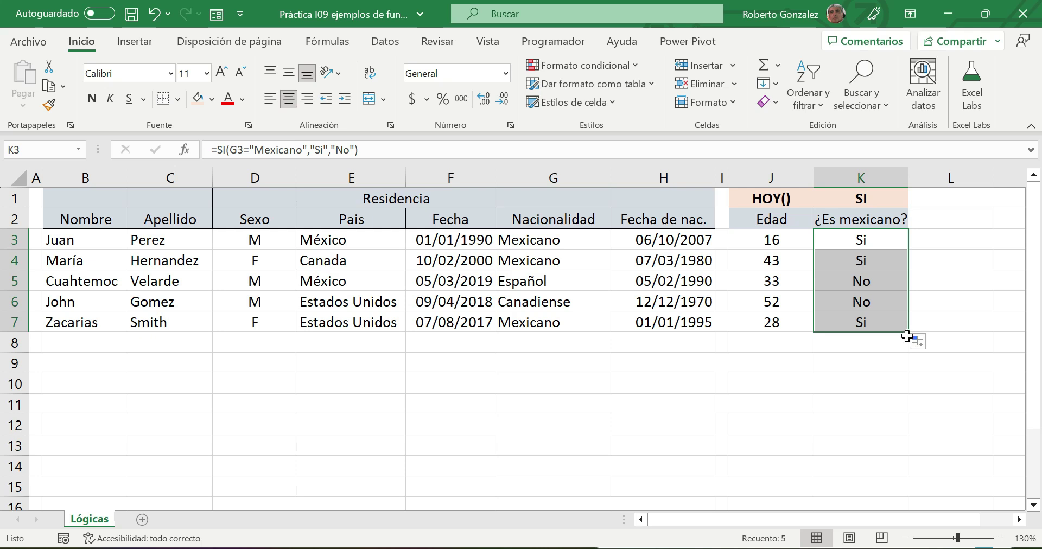
{"action": "left_click", "coordinate": [906, 539]}
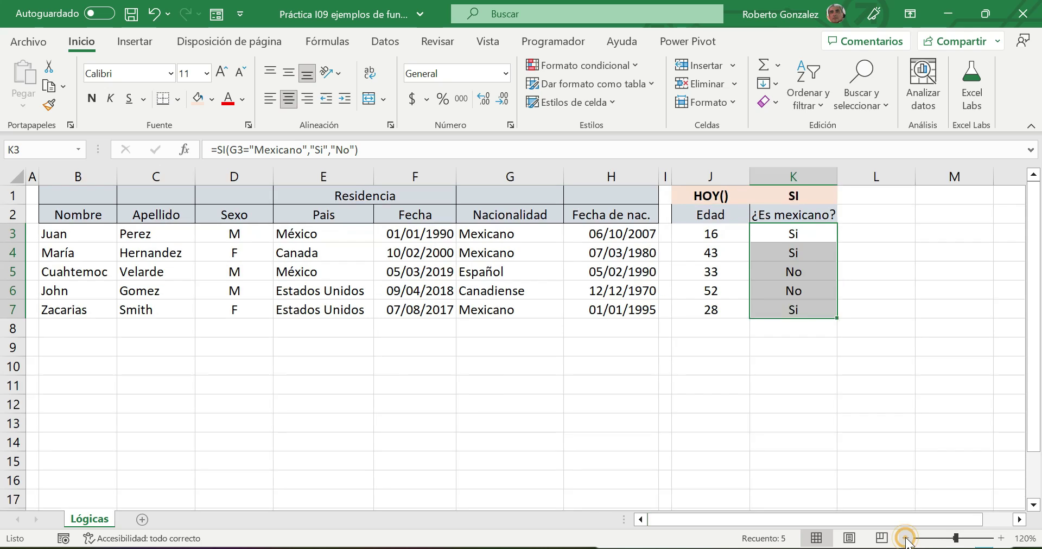
{"action": "left_click", "coordinate": [869, 188]}
- Set the ¿Es mexicano? heading to font size 8 and narrow columns K and J
{"action": "left_click_drag", "start_coordinate": [842, 177], "coordinate": [845, 177]}
{"action": "left_click", "coordinate": [803, 211]}
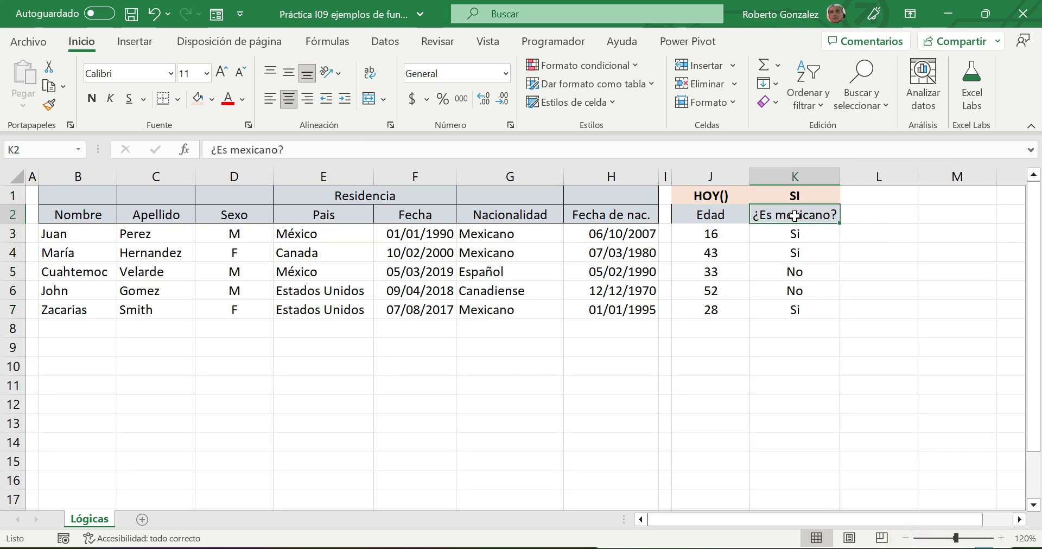
{"action": "left_click", "coordinate": [208, 76]}
{"action": "left_click", "coordinate": [199, 99]}
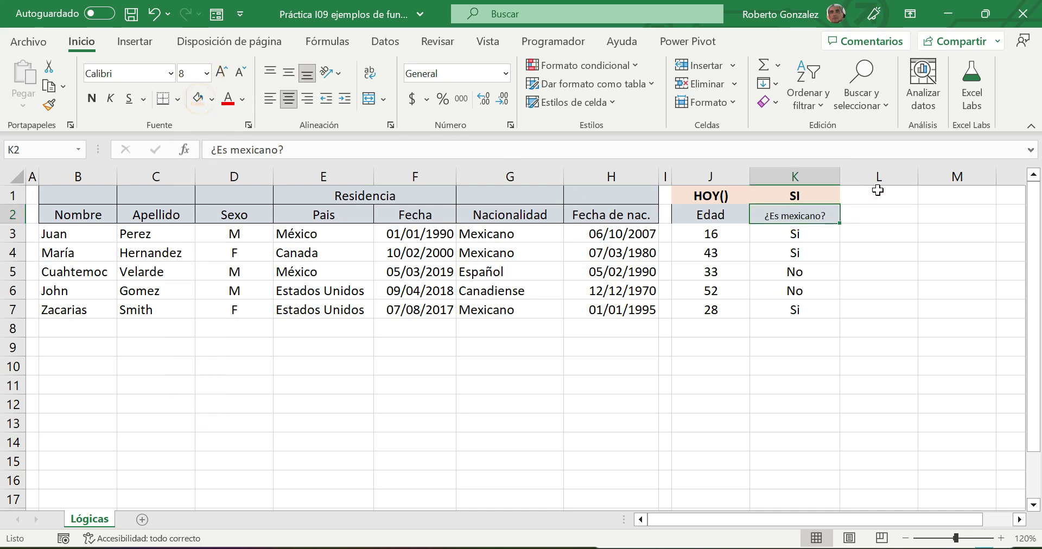
{"action": "left_click_drag", "start_coordinate": [840, 176], "coordinate": [815, 175]}
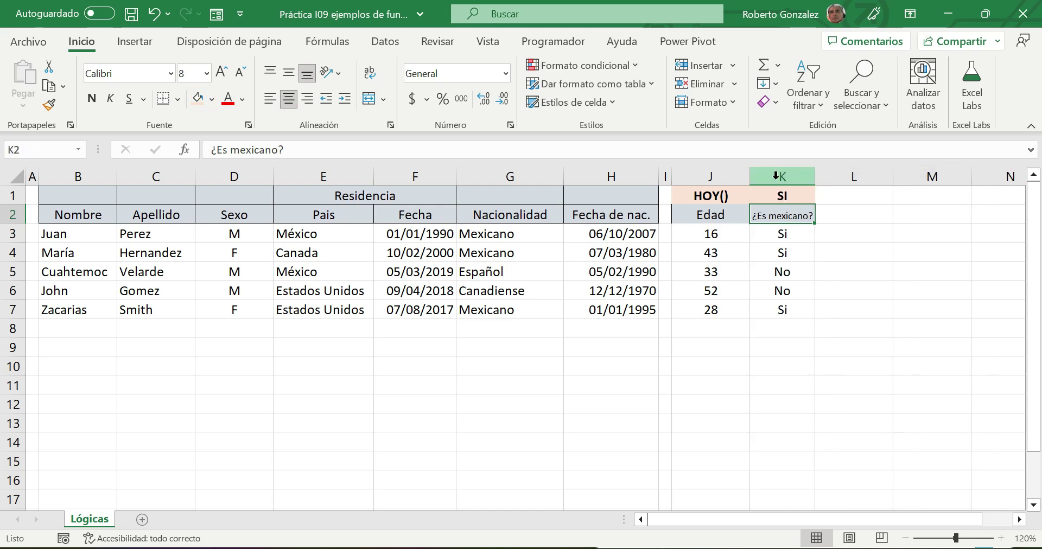
{"action": "left_click_drag", "start_coordinate": [752, 179], "coordinate": [721, 179]}
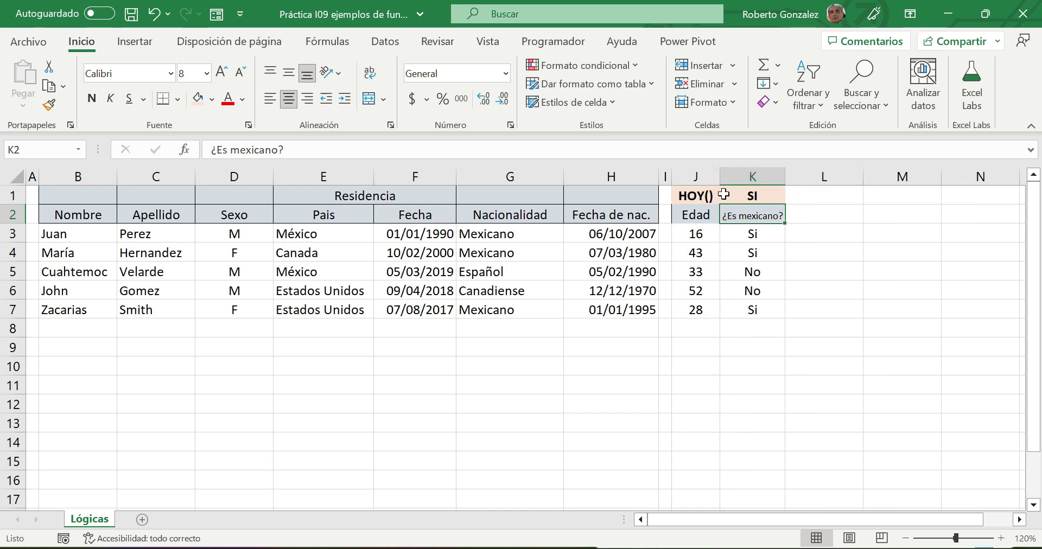
- Enter ¿Puede votar? in L2 at font size 8 and narrow column L to fit
{"action": "left_click", "coordinate": [803, 196]}
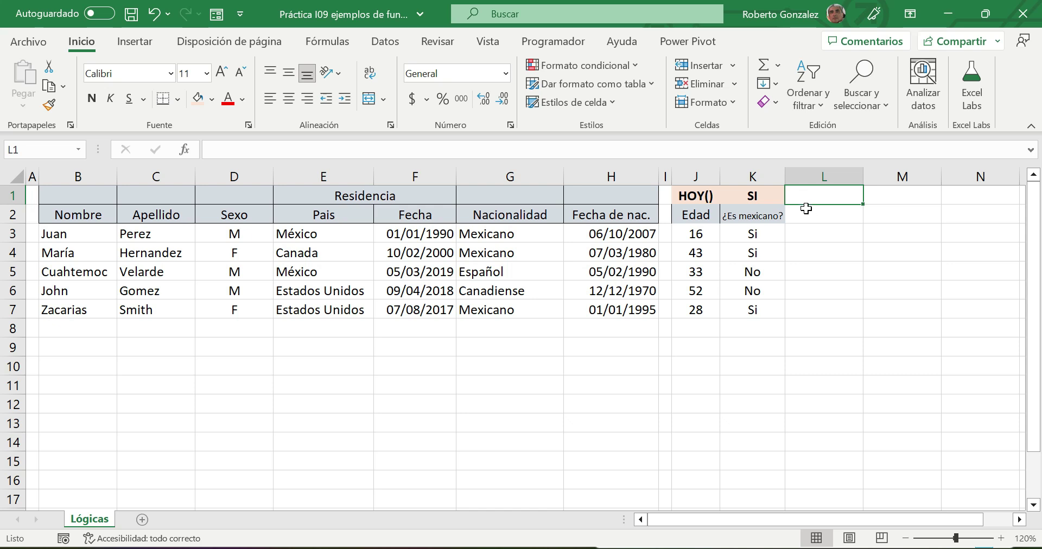
{"action": "left_click", "coordinate": [807, 215]}
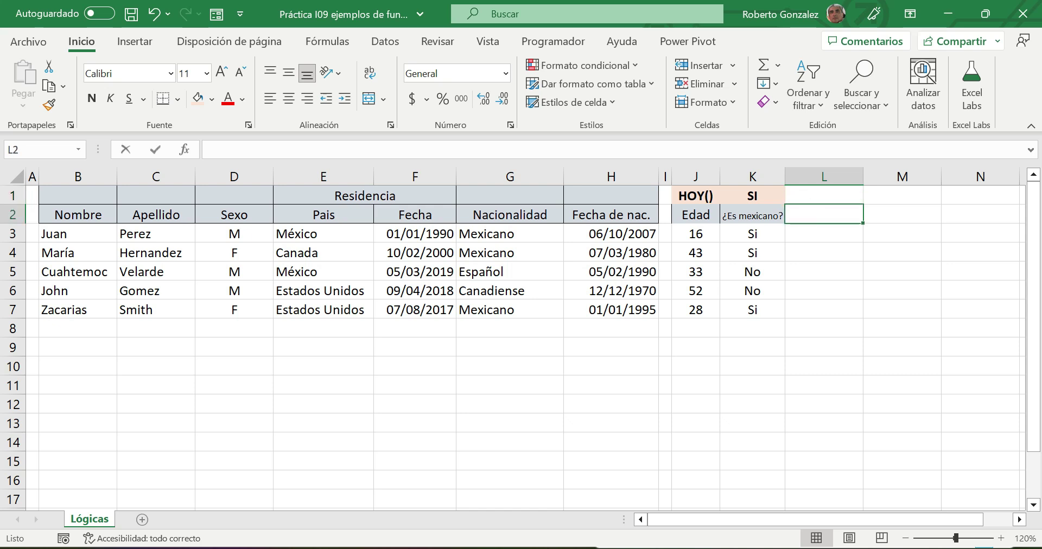
{"action": "type", "text": "¿Puede"}
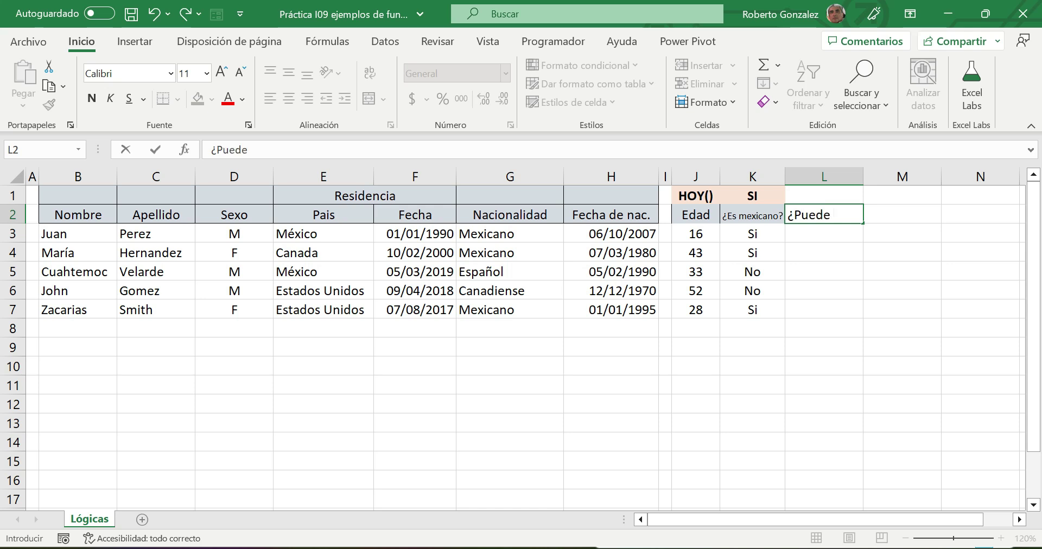
{"action": "type", "text": " votar?"}
{"action": "key", "text": "Return"}
{"action": "left_click", "coordinate": [807, 222]}
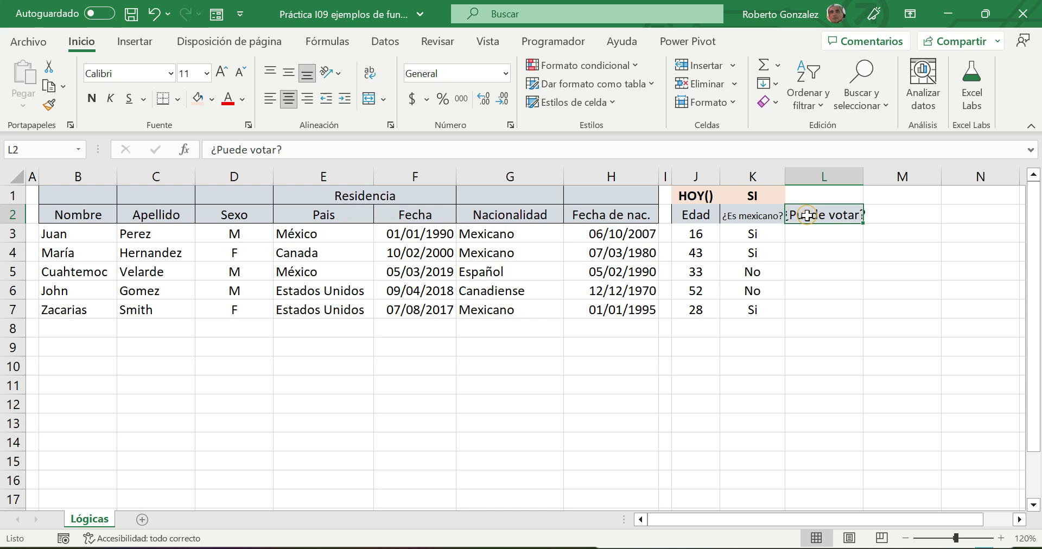
{"action": "left_click", "coordinate": [205, 73]}
{"action": "left_click", "coordinate": [190, 94]}
{"action": "left_click_drag", "start_coordinate": [864, 177], "coordinate": [853, 177]}
{"action": "left_click", "coordinate": [830, 193]}
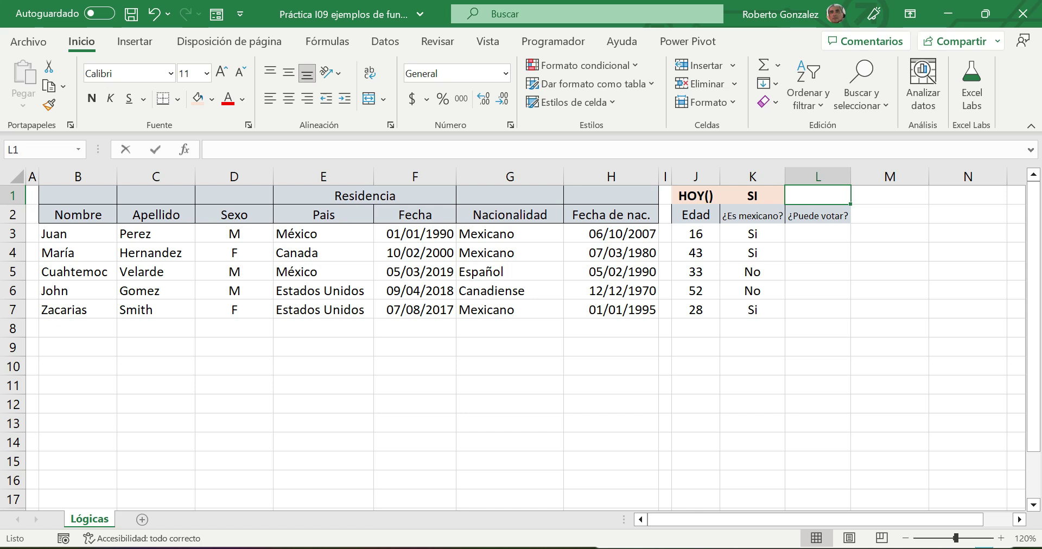
- Title column L with a centred Y on the orange header fill in L1
{"action": "type", "text": "Y"}
{"action": "key", "text": "Return"}
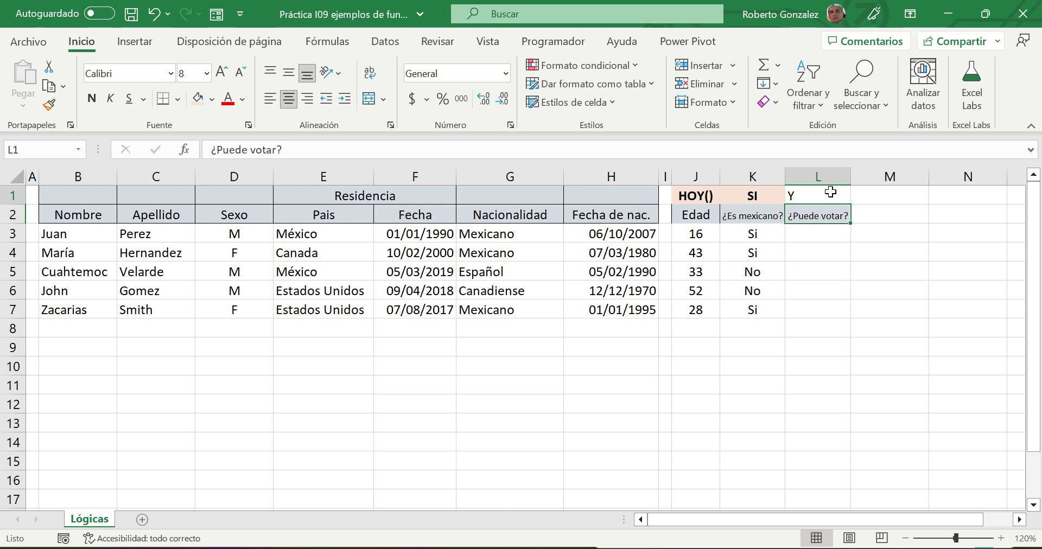
{"action": "left_click", "coordinate": [830, 193]}
{"action": "left_click", "coordinate": [288, 99]}
{"action": "left_click", "coordinate": [193, 98]}
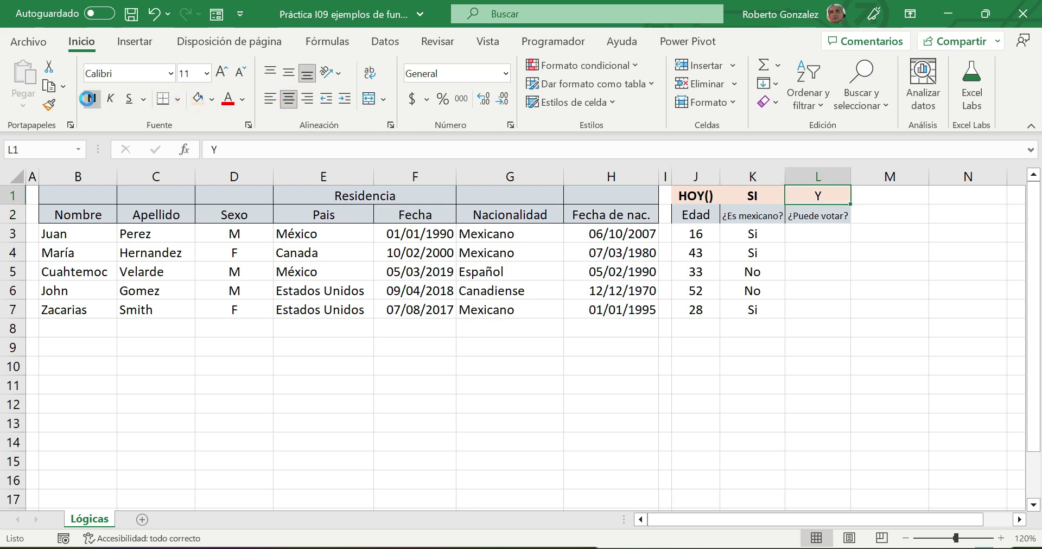
{"action": "left_click", "coordinate": [812, 228]}
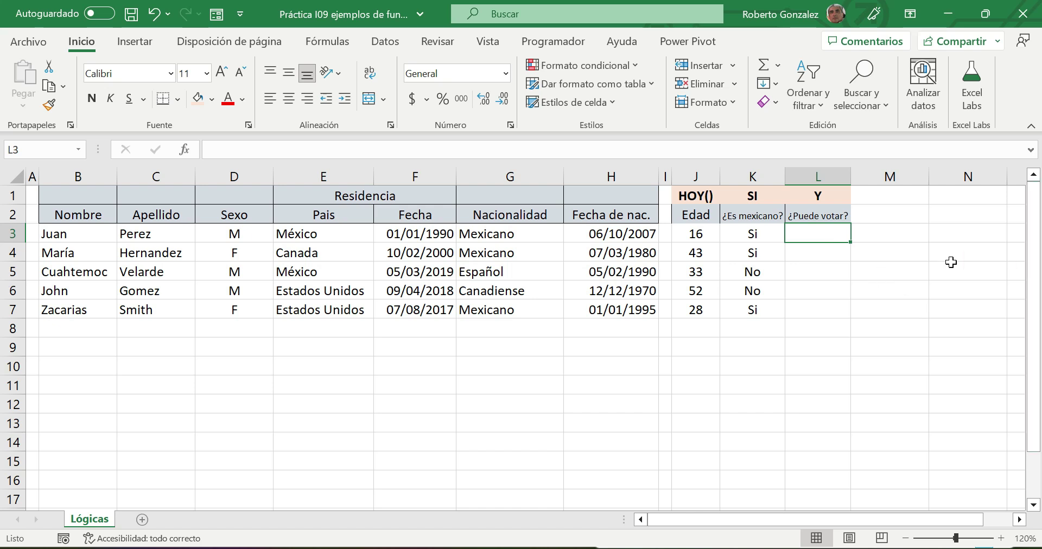
{"action": "double_click", "coordinate": [734, 234]}
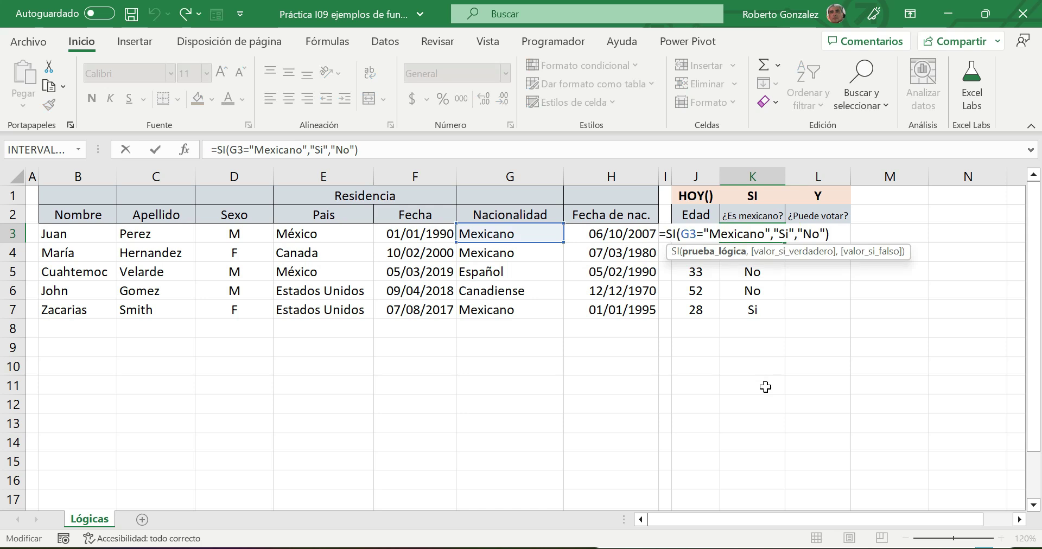
- Zoom to 150% and recommit K3's =SI(G3="Mexicano","Si","No") formula unchanged
{"action": "key", "text": "Escape"}
{"action": "left_click", "coordinate": [1001, 538]}
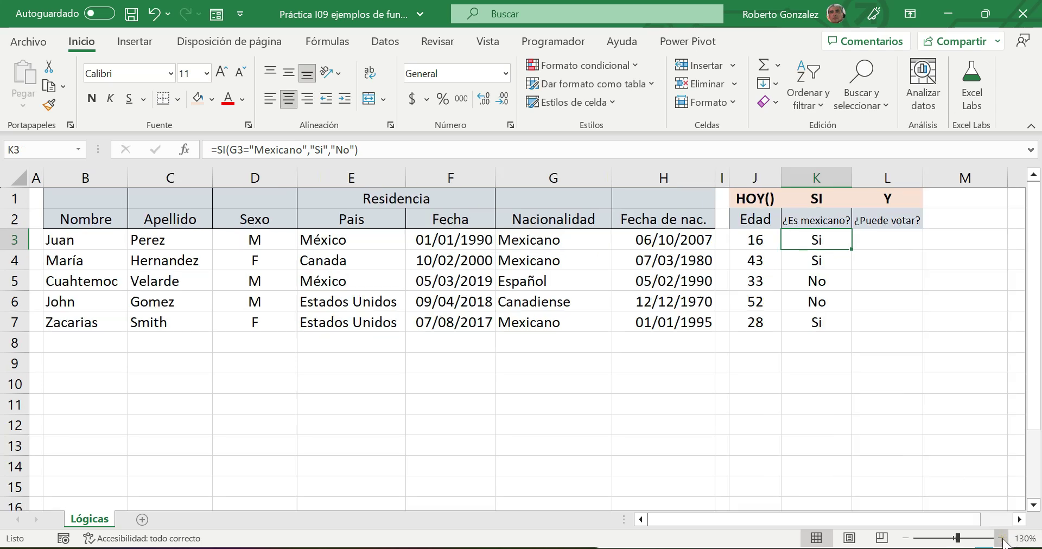
{"action": "left_click", "coordinate": [1002, 539]}
{"action": "left_click", "coordinate": [1001, 538]}
{"action": "double_click", "coordinate": [937, 251]}
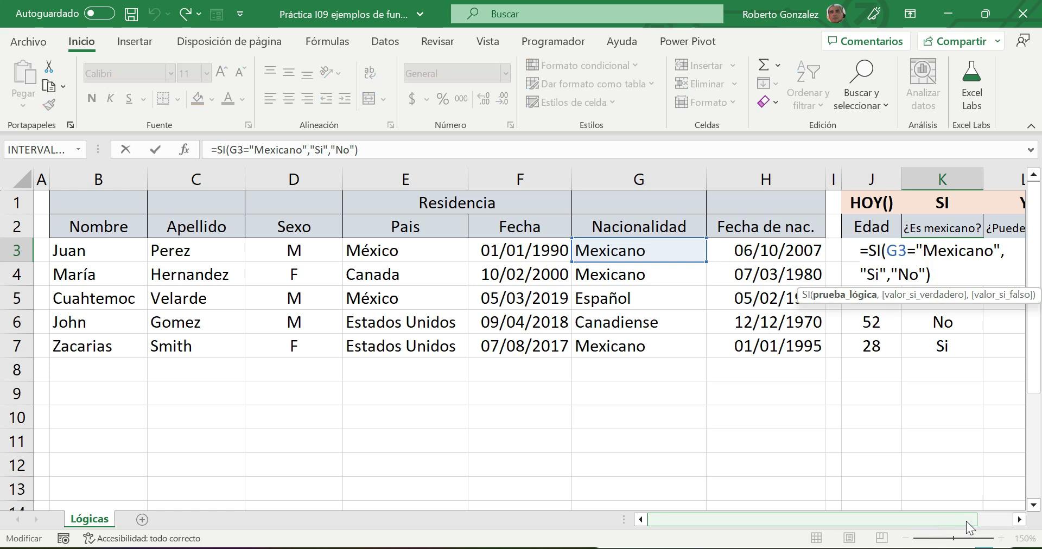
{"action": "left_click", "coordinate": [1019, 519]}
{"action": "left_click", "coordinate": [1019, 520]}
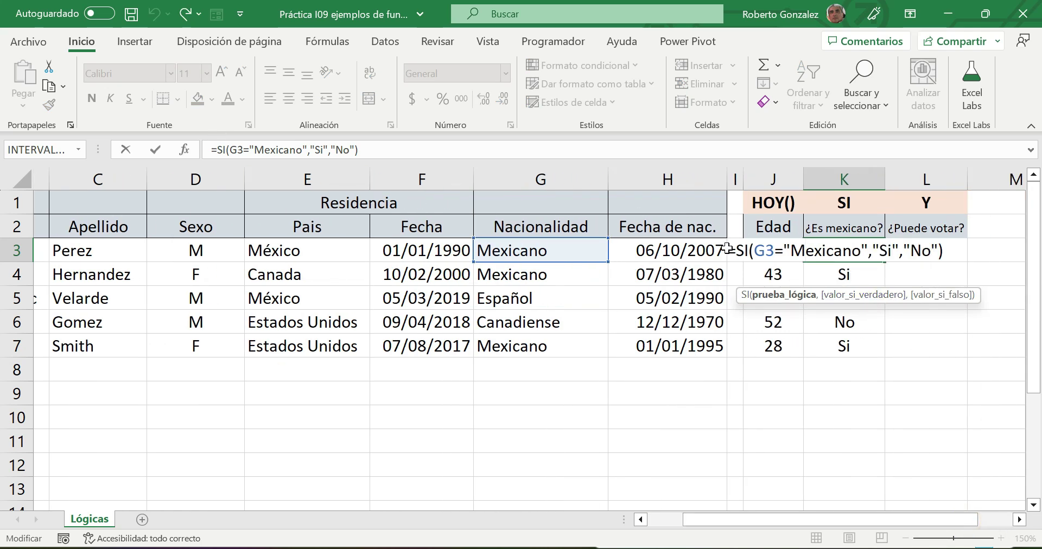
{"action": "left_click_drag", "start_coordinate": [956, 251], "coordinate": [719, 250]}
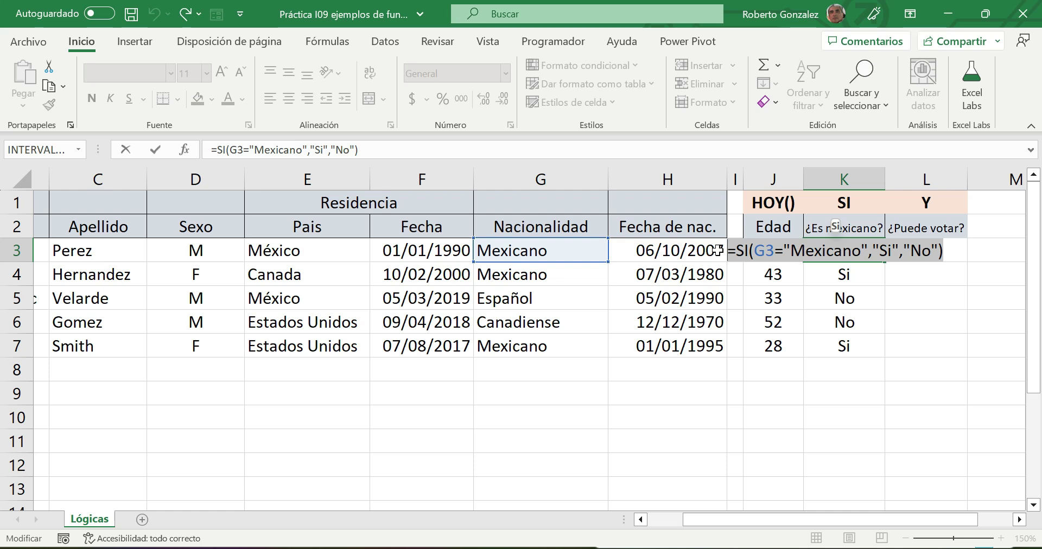
{"action": "key", "text": "Return"}
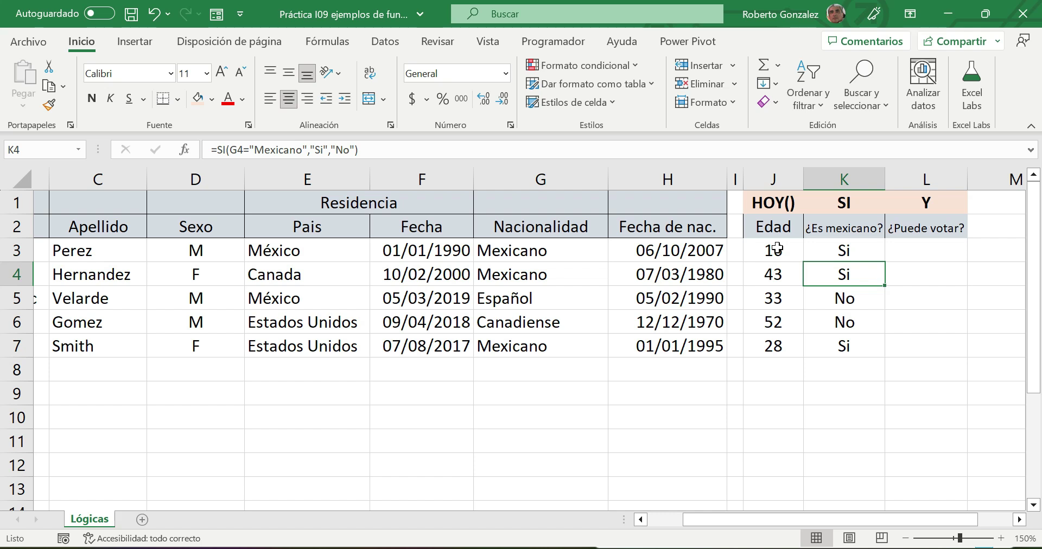
{"action": "left_click", "coordinate": [930, 247]}
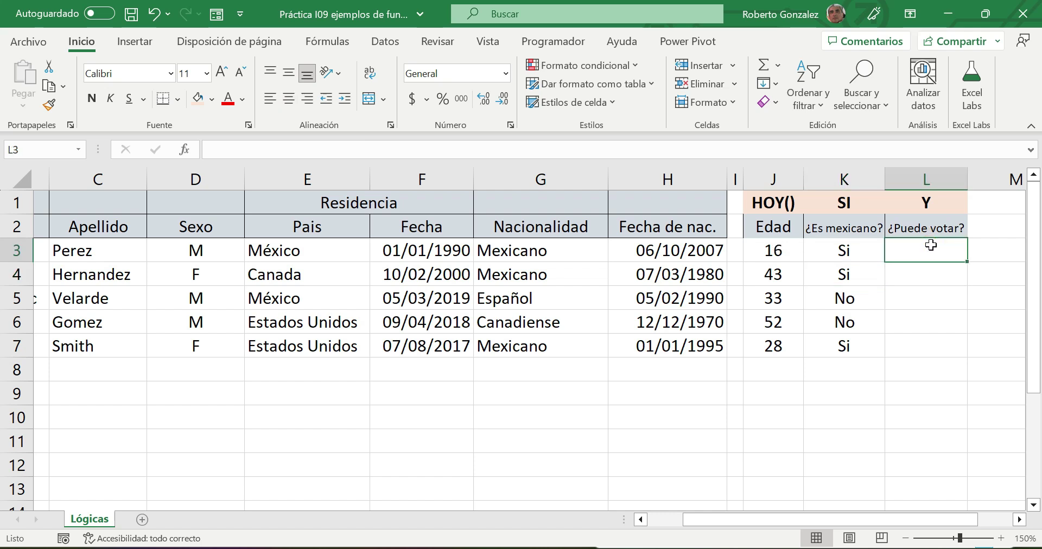
- Start typing =Y( in L3, restarting it after zooming the sheet to 170%
{"action": "type", "text": "=Y"}
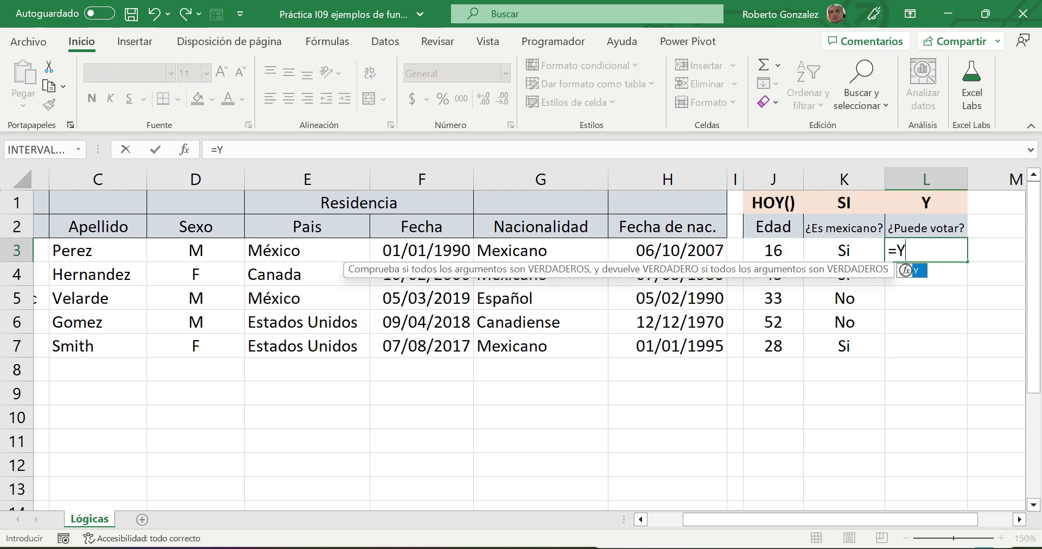
{"action": "type", "text": "("}
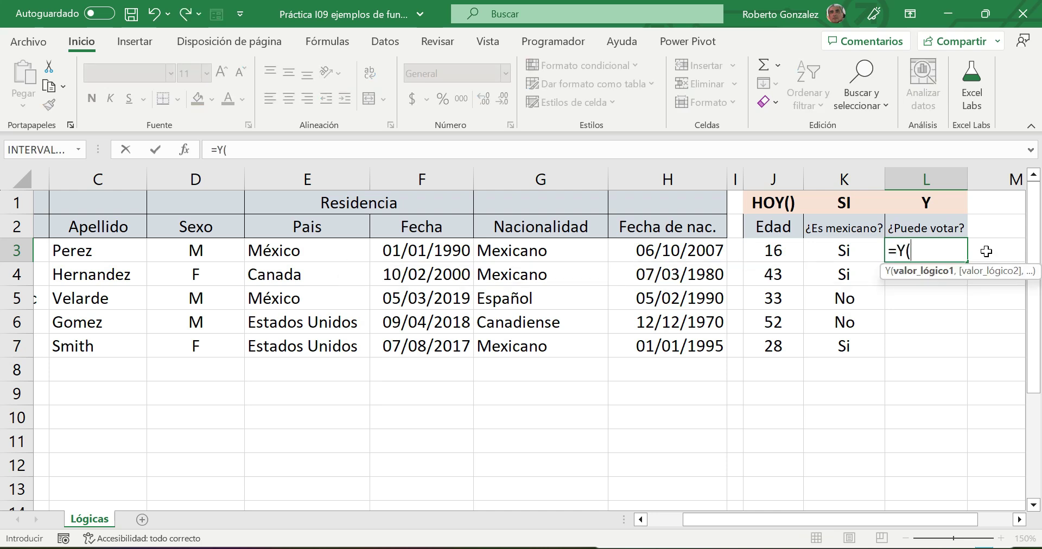
{"action": "key", "text": "Escape"}
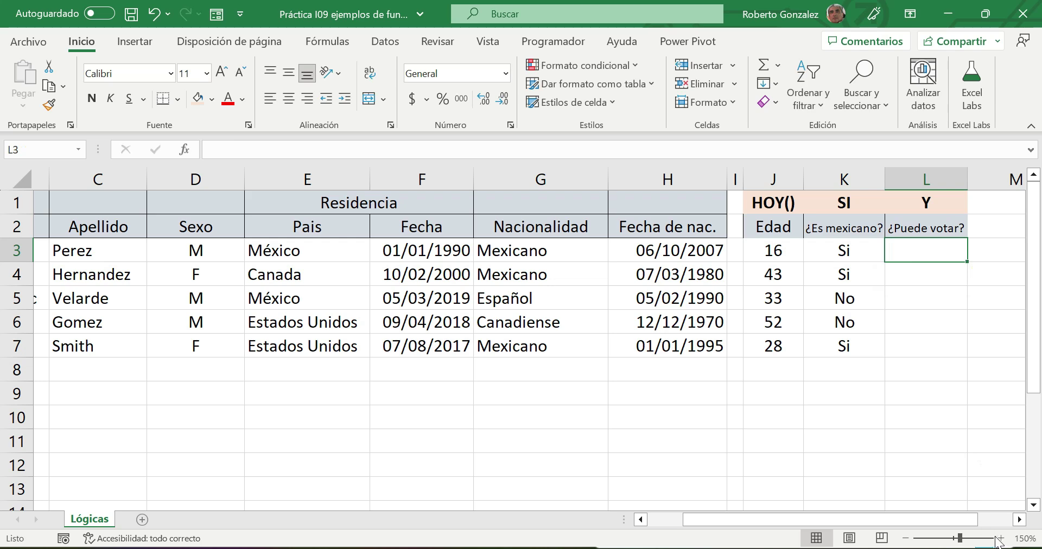
{"action": "left_click_drag", "start_coordinate": [960, 520], "coordinate": [1026, 525]}
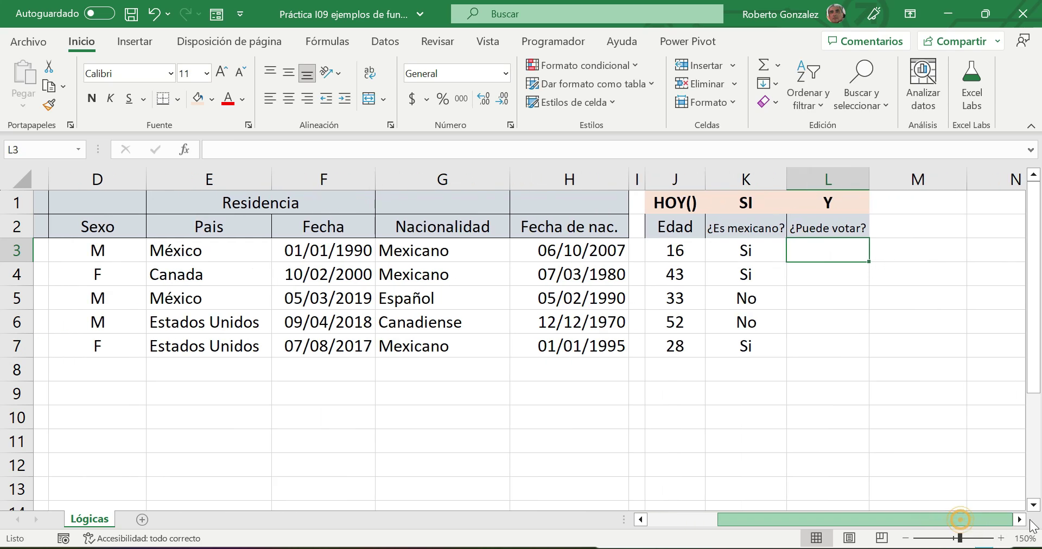
{"action": "left_click", "coordinate": [1001, 538]}
{"action": "left_click", "coordinate": [1002, 538]}
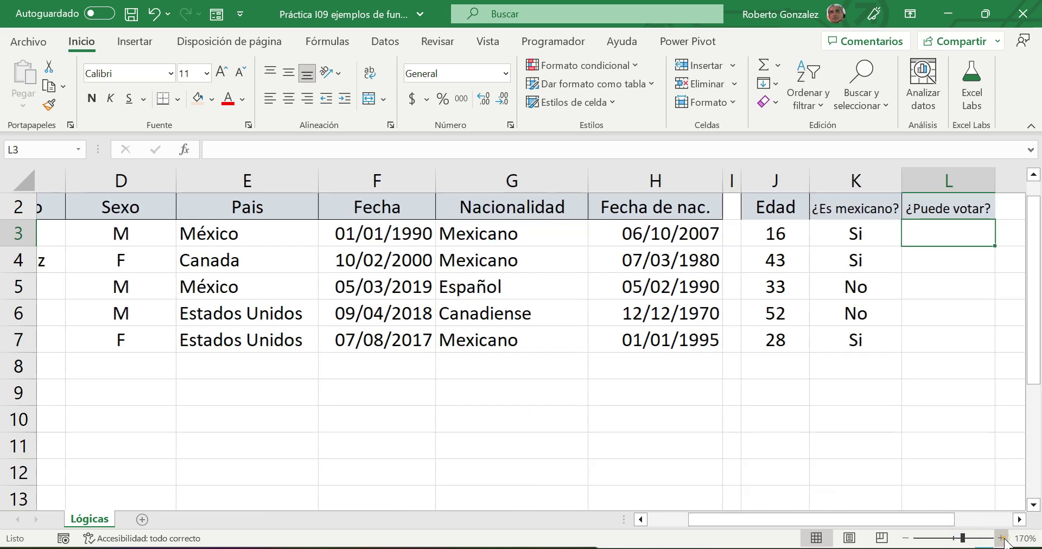
{"action": "left_click_drag", "start_coordinate": [863, 520], "coordinate": [912, 520]}
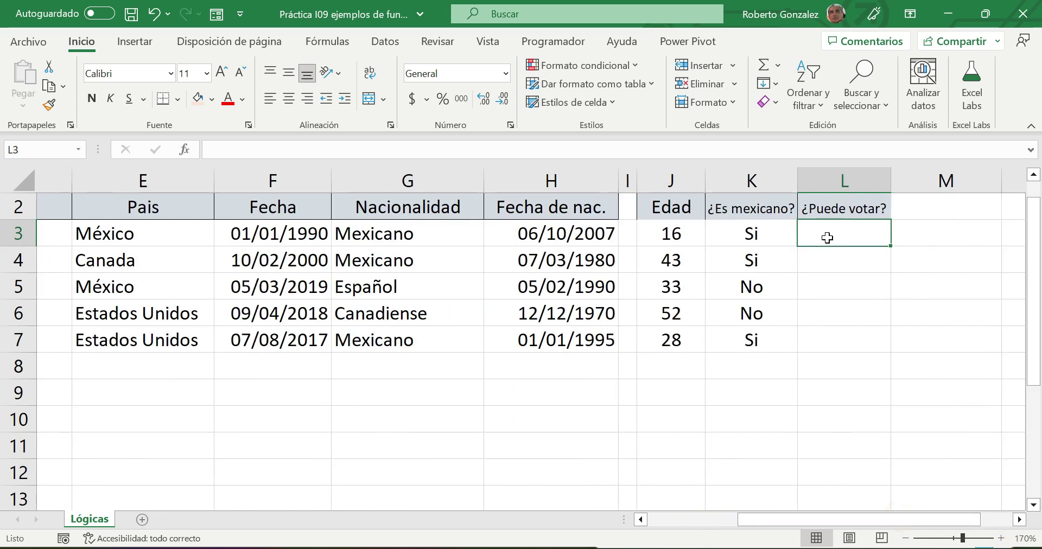
{"action": "type", "text": "=Y"}
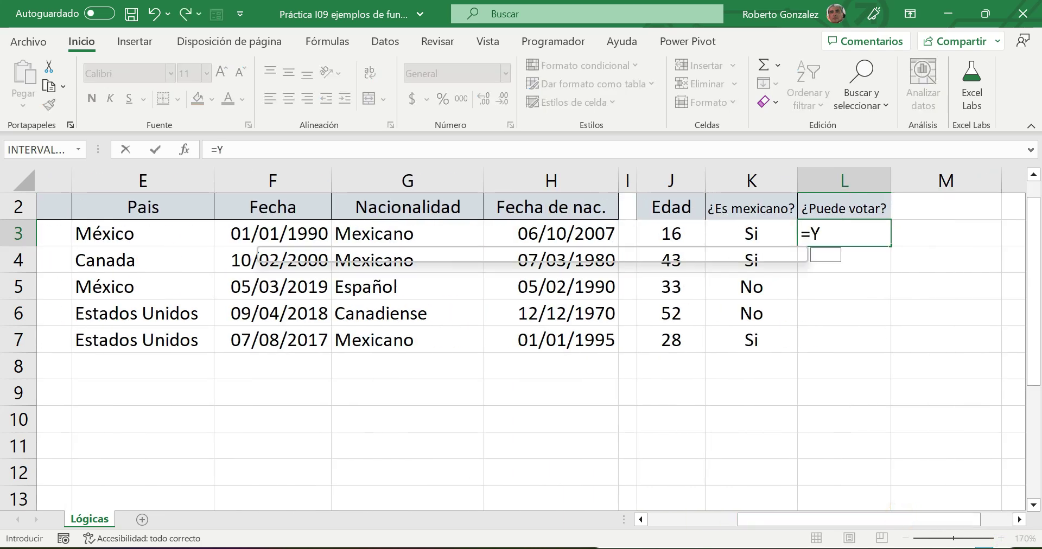
{"action": "type", "text": "("}
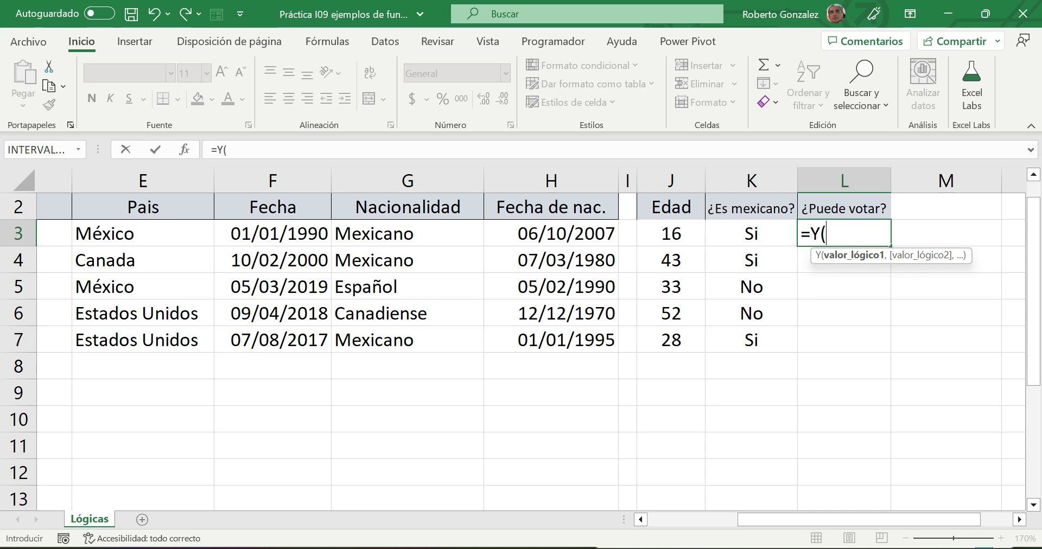
- Enter =Y(G3="Mexicano",J3>=18) in L3, which returns FALSO
{"action": "left_click", "coordinate": [406, 234]}
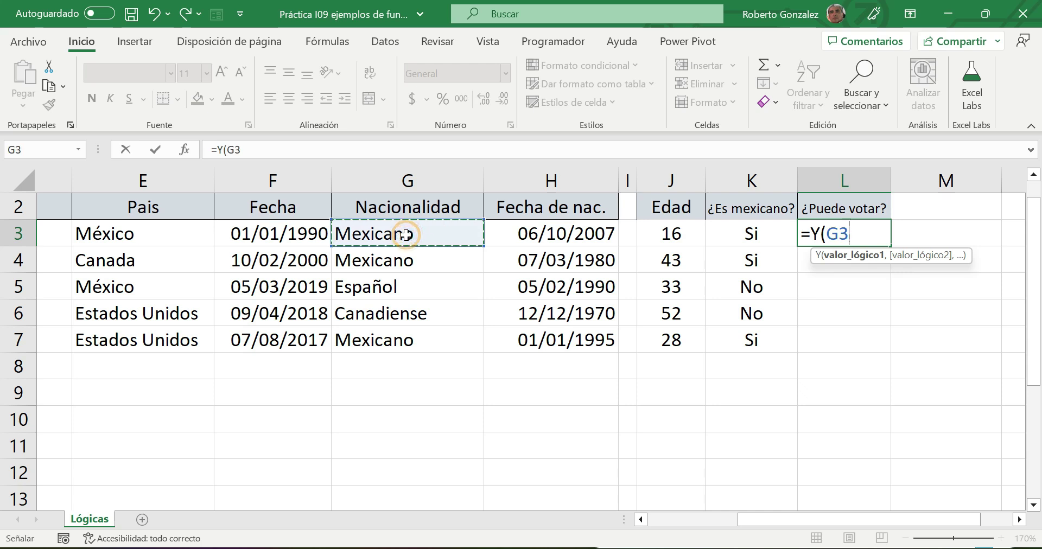
{"action": "type", "text": "=\"Mexicano"}
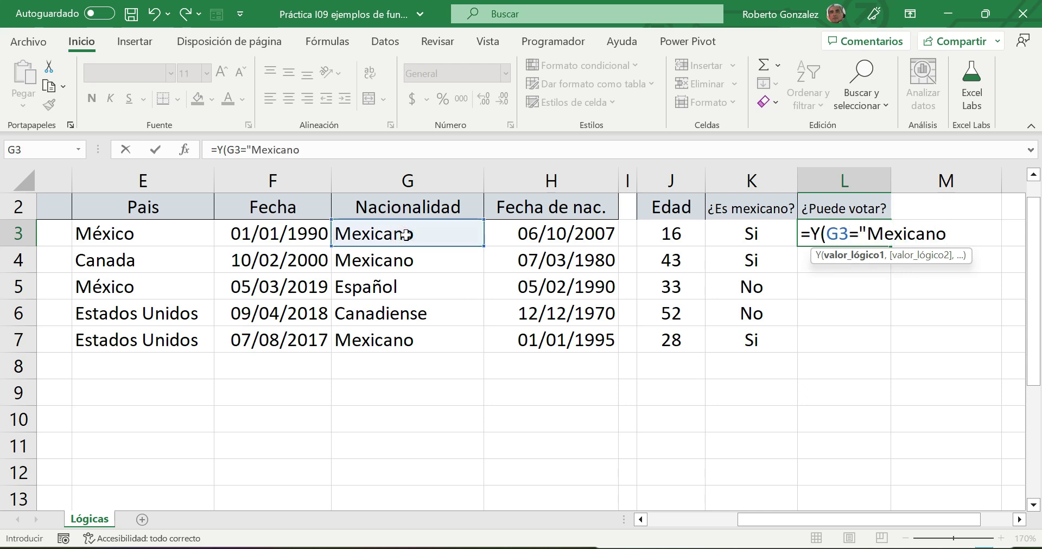
{"action": "type", "text": "\","}
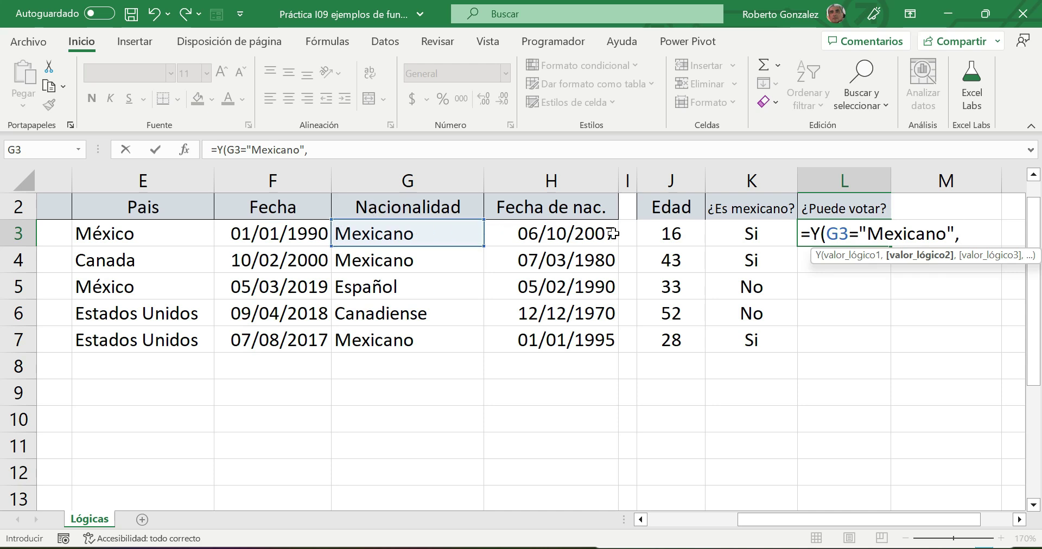
{"action": "left_click", "coordinate": [672, 235]}
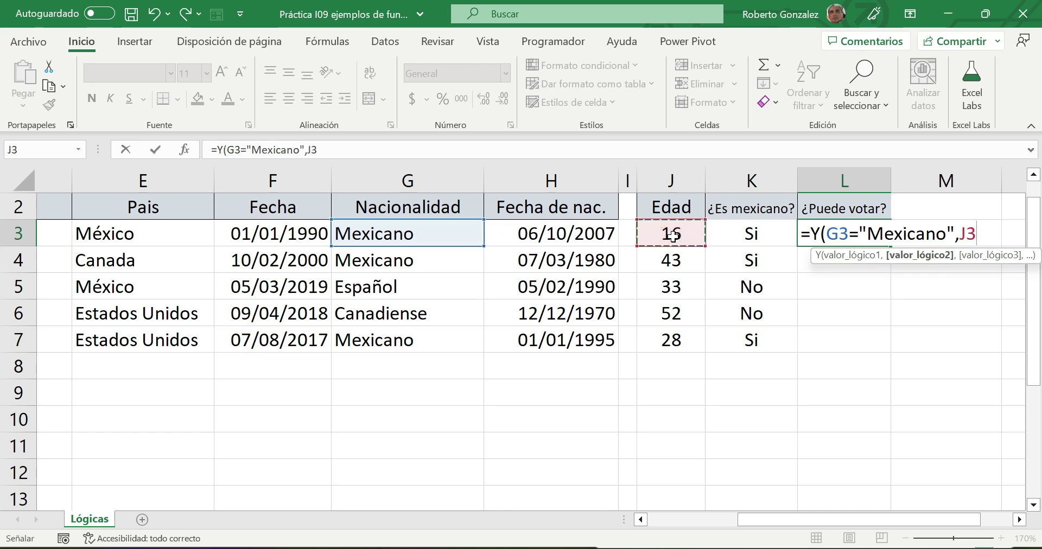
{"action": "type", "text": ">=18"}
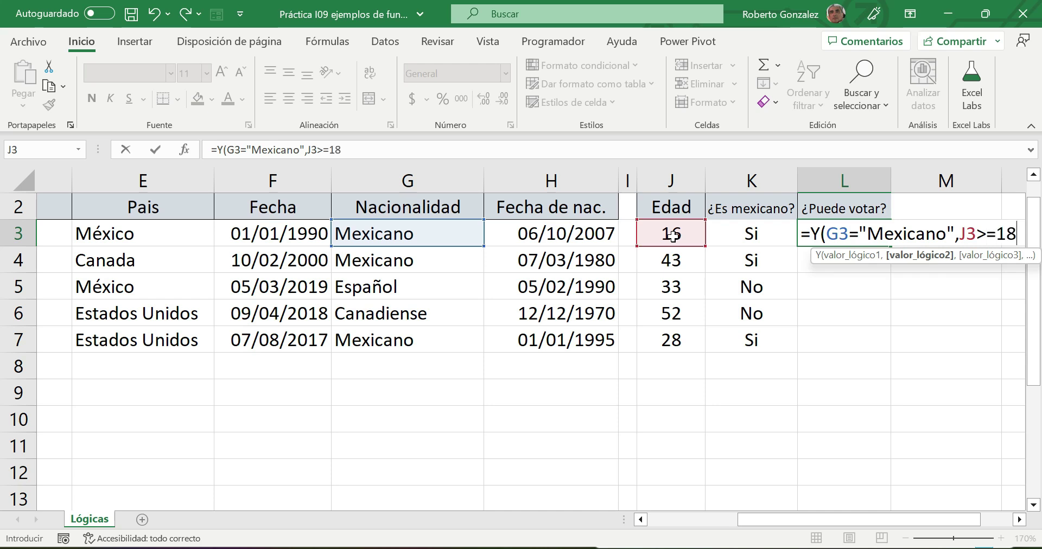
{"action": "type", "text": ")"}
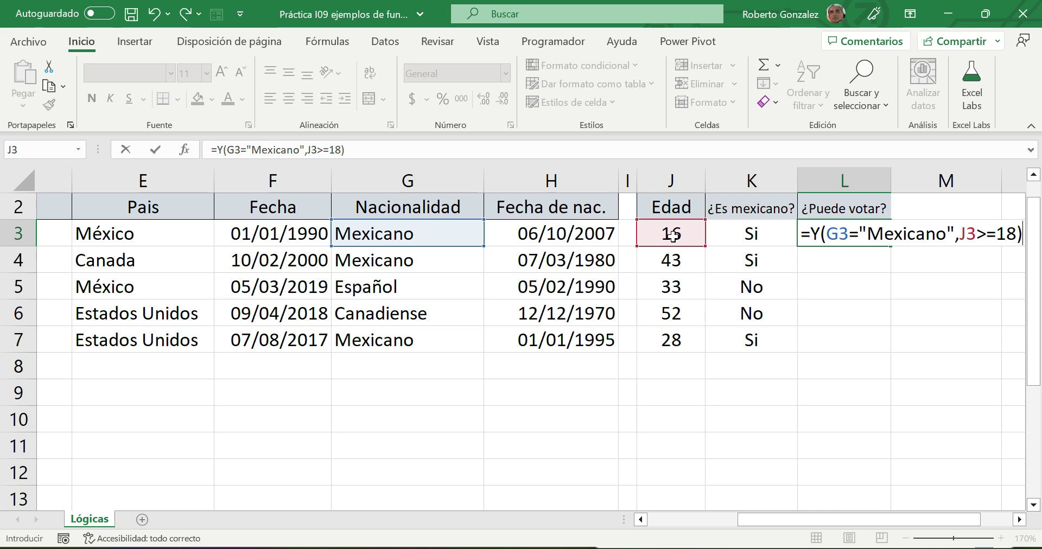
{"action": "key", "text": "Return"}
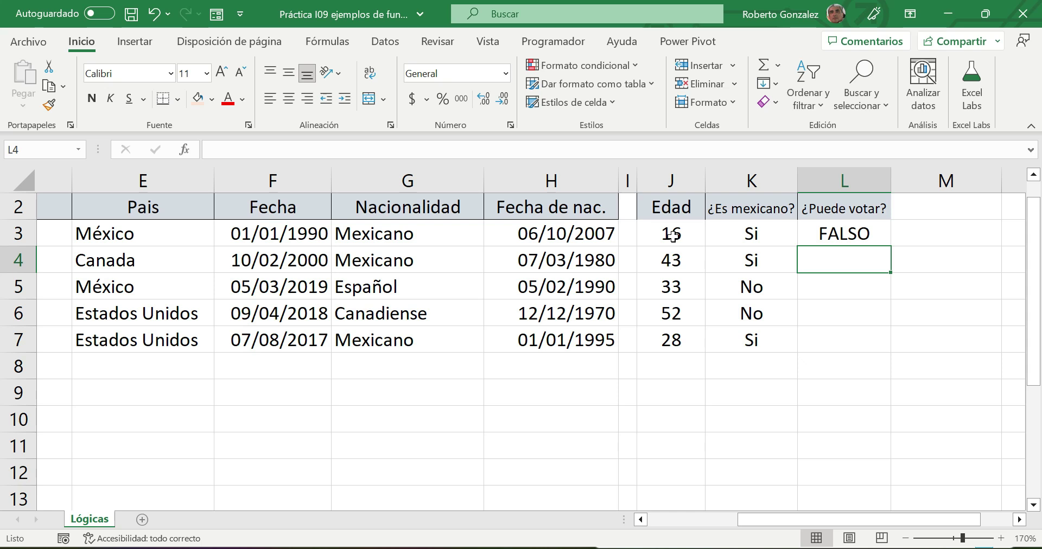
{"action": "type", "text": "=Y"}
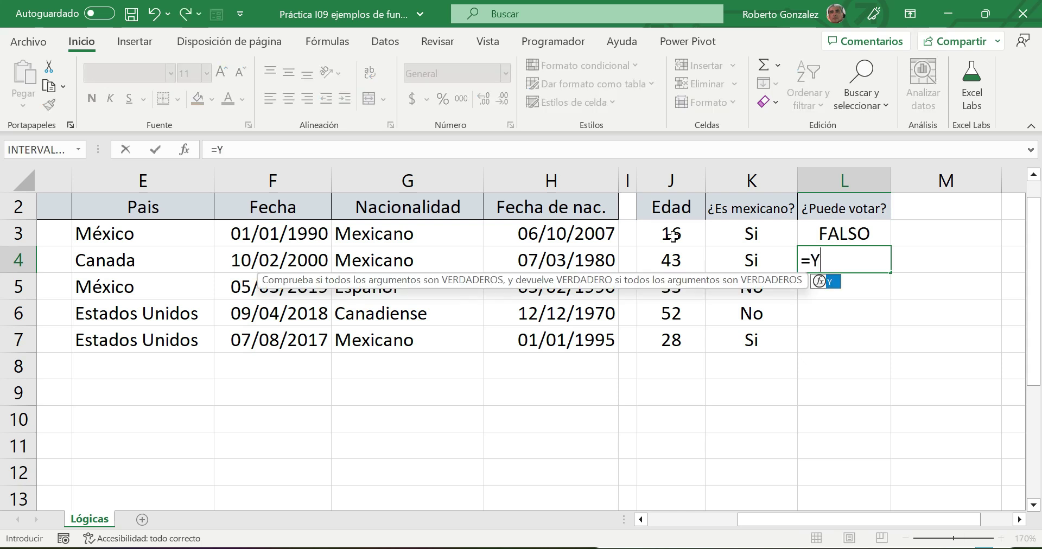
{"action": "type", "text": "("}
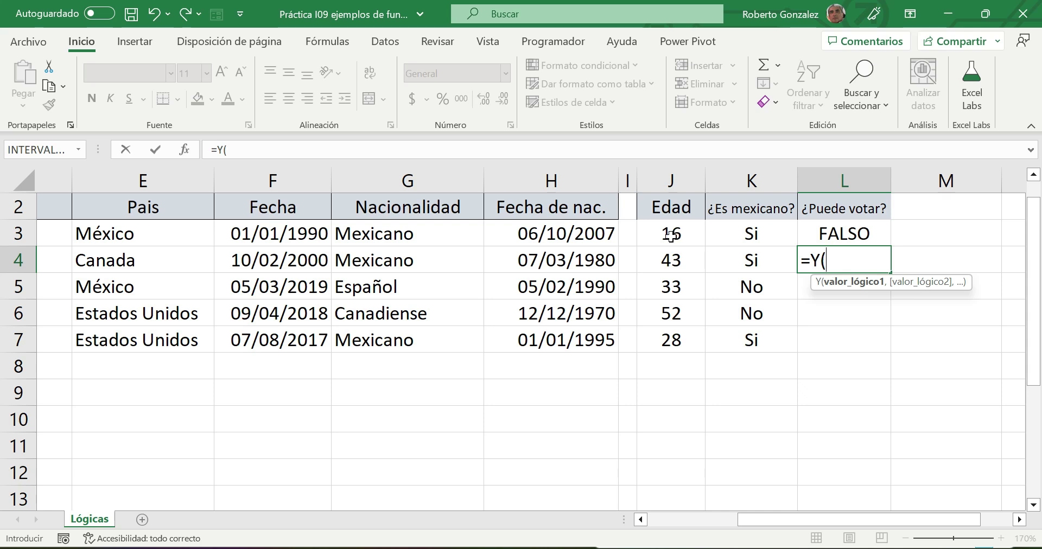
- Enter =Y(G4="Mexicano",J4>=18) in L4
{"action": "left_click", "coordinate": [389, 262]}
{"action": "type", "text": "=\"Mexicno"}
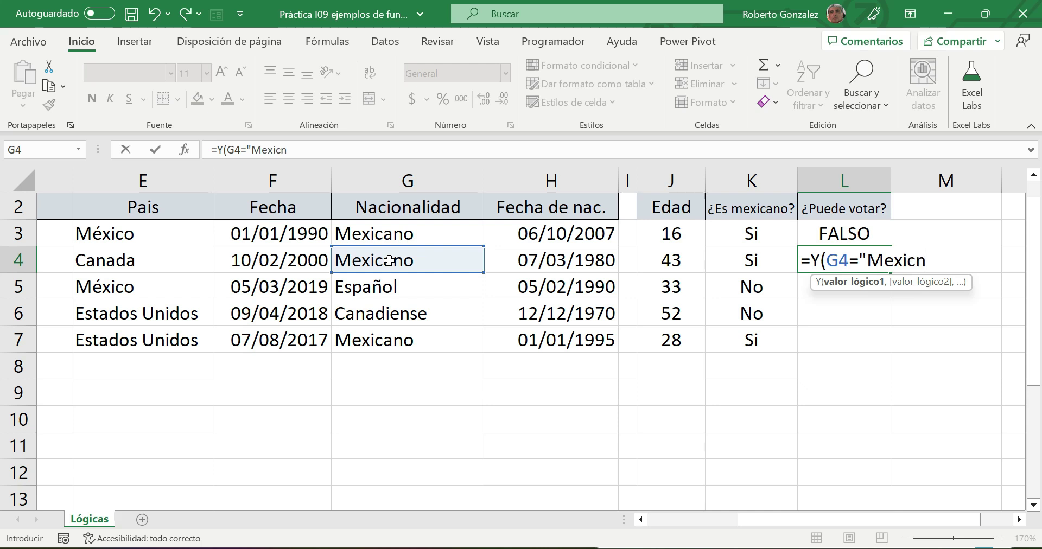
{"action": "key", "text": "BackSpace"}
{"action": "key", "text": "BackSpace"}
{"action": "key", "text": "BackSpace"}
{"action": "type", "text": "an"}
{"action": "key", "text": "BackSpace"}
{"action": "key", "text": "BackSpace"}
{"action": "type", "text": "cano\","}
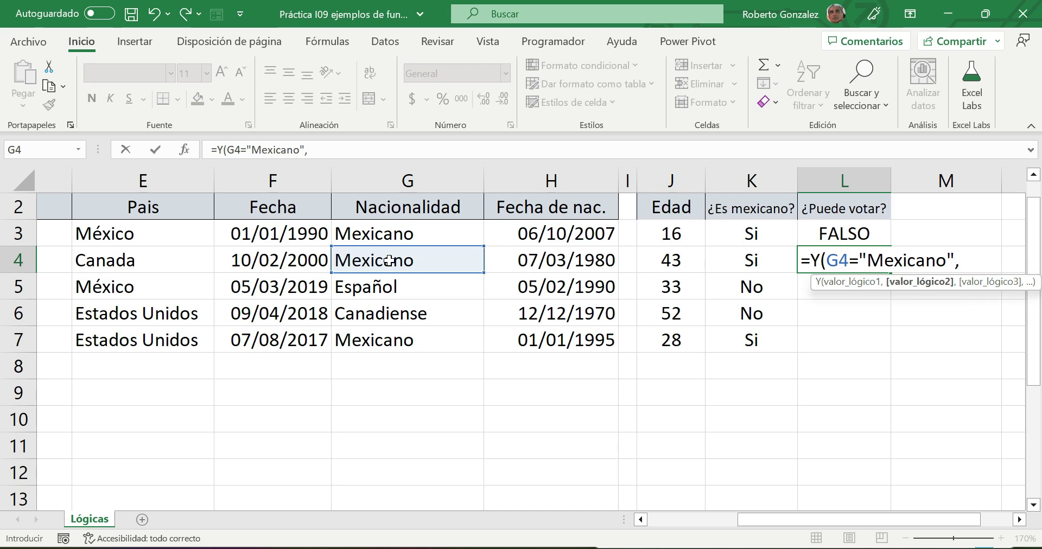
{"action": "left_click", "coordinate": [660, 260]}
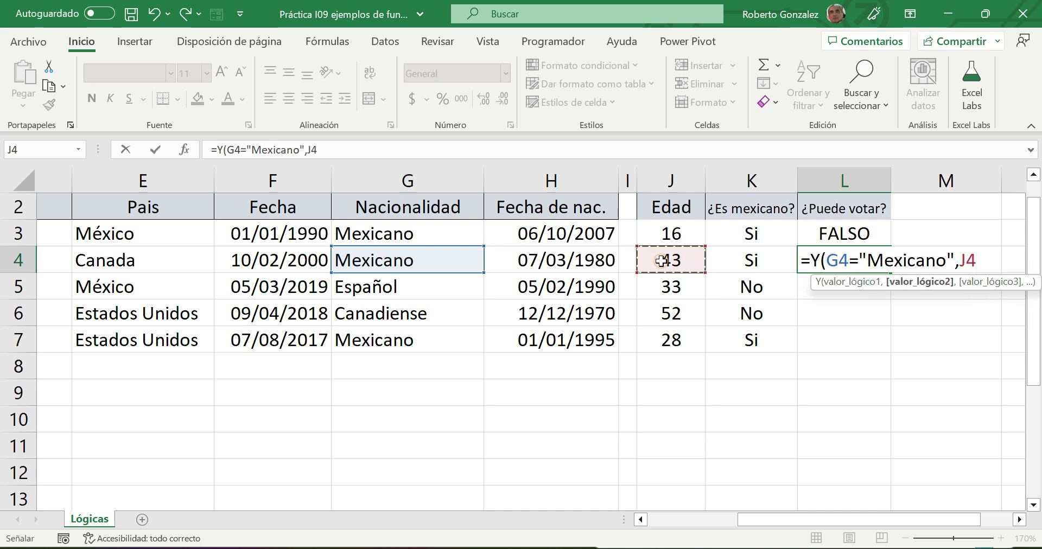
{"action": "type", "text": ">="}
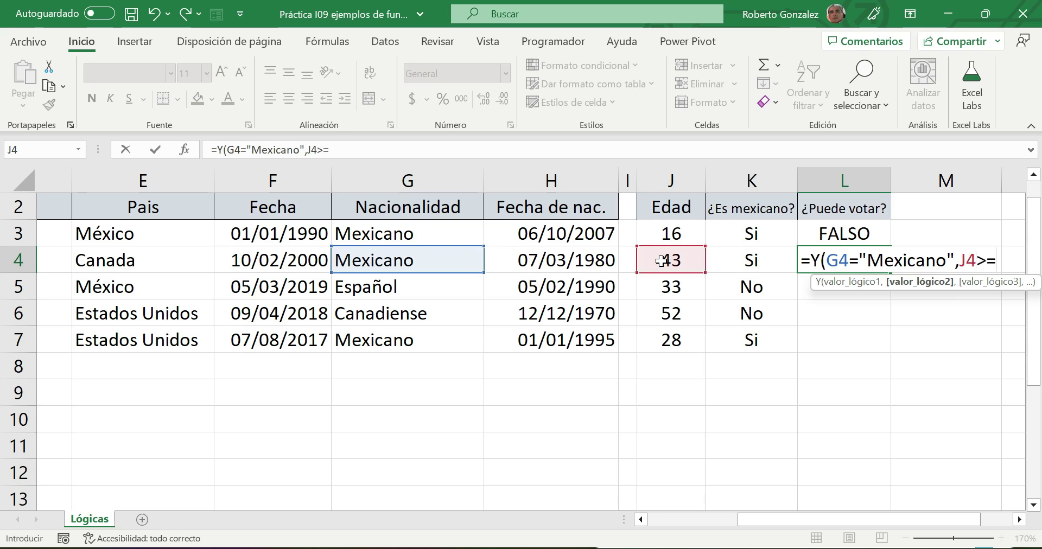
{"action": "type", "text": "18)"}
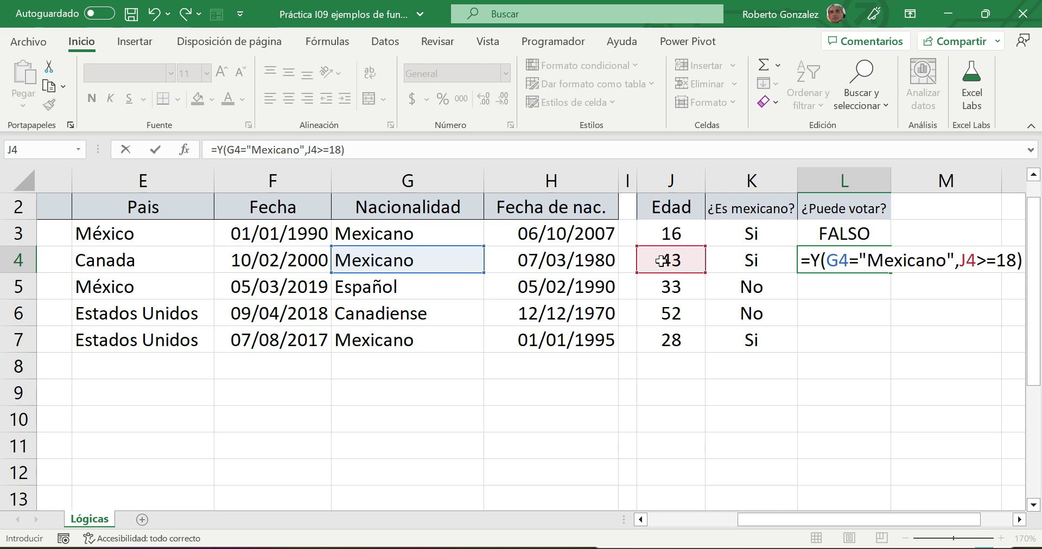
{"action": "key", "text": "Return"}
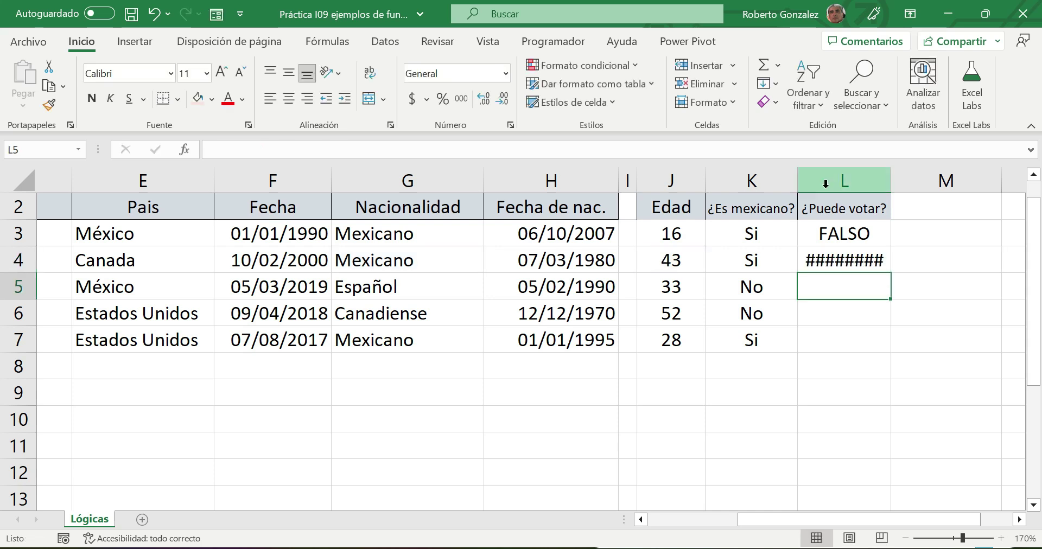
- Widen column L and fill the L4 formula down to L7
{"action": "left_click_drag", "start_coordinate": [894, 182], "coordinate": [915, 173]}
{"action": "left_click", "coordinate": [911, 259]}
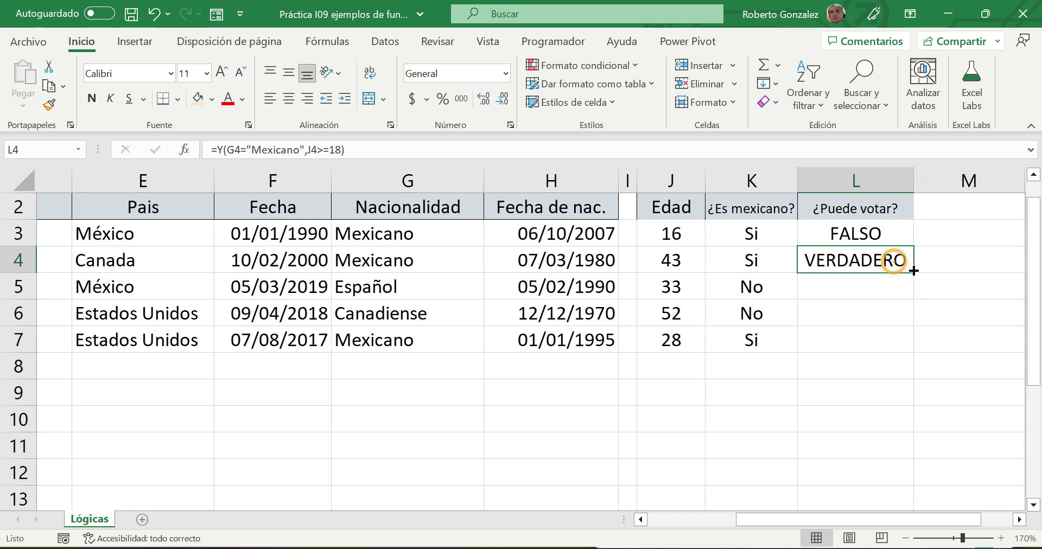
{"action": "left_click_drag", "start_coordinate": [913, 272], "coordinate": [913, 352]}
{"action": "left_click", "coordinate": [904, 411]}
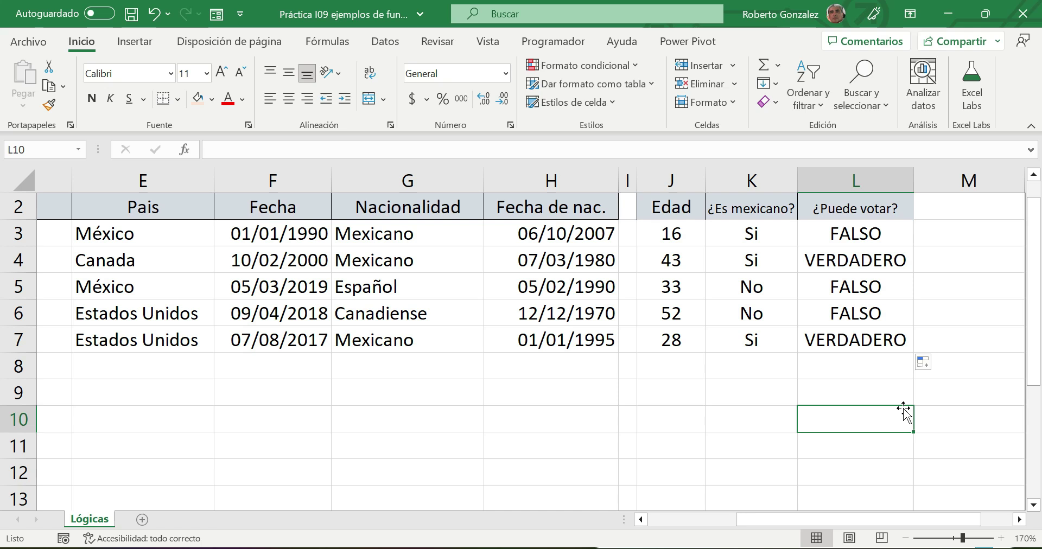
{"action": "scroll", "coordinate": [911, 324], "scroll_direction": "up", "scroll_amount": 1}
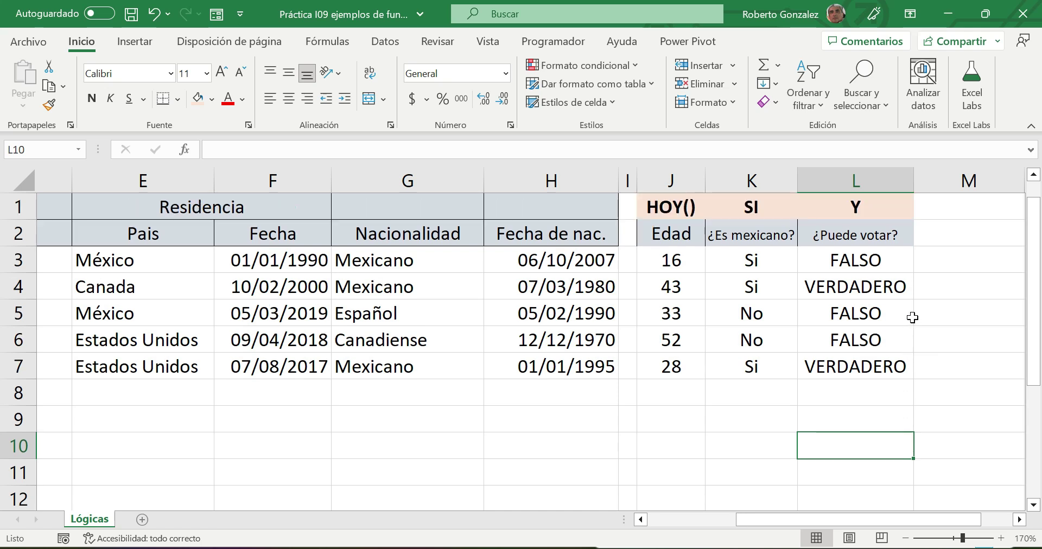
- Title cell M1 with the heading SI(Y())
{"action": "left_click", "coordinate": [944, 209]}
{"action": "type", "text": "SI(Y)"}
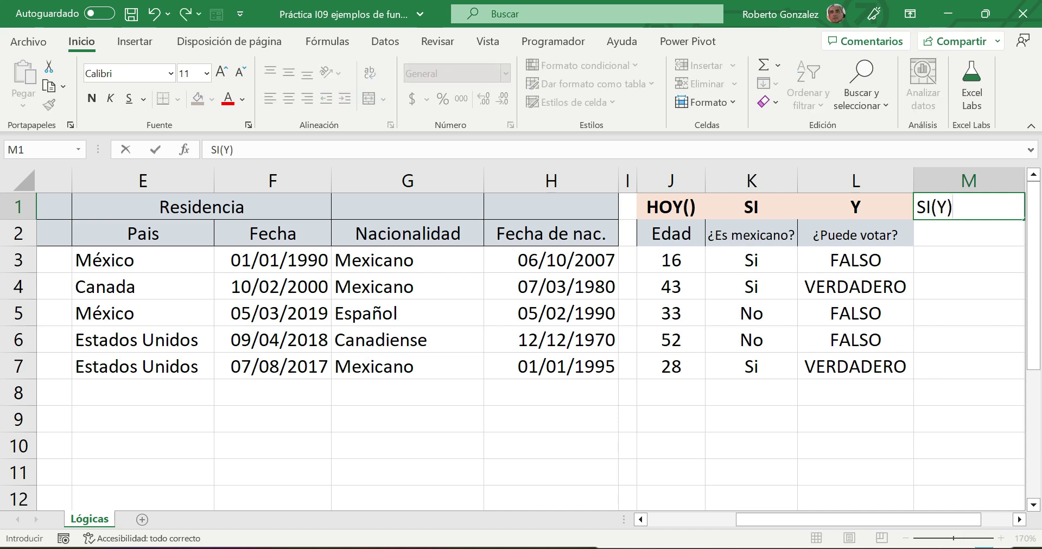
{"action": "key", "text": "BackSpace"}
{"action": "type", "text": "())"}
{"action": "key", "text": "Return"}
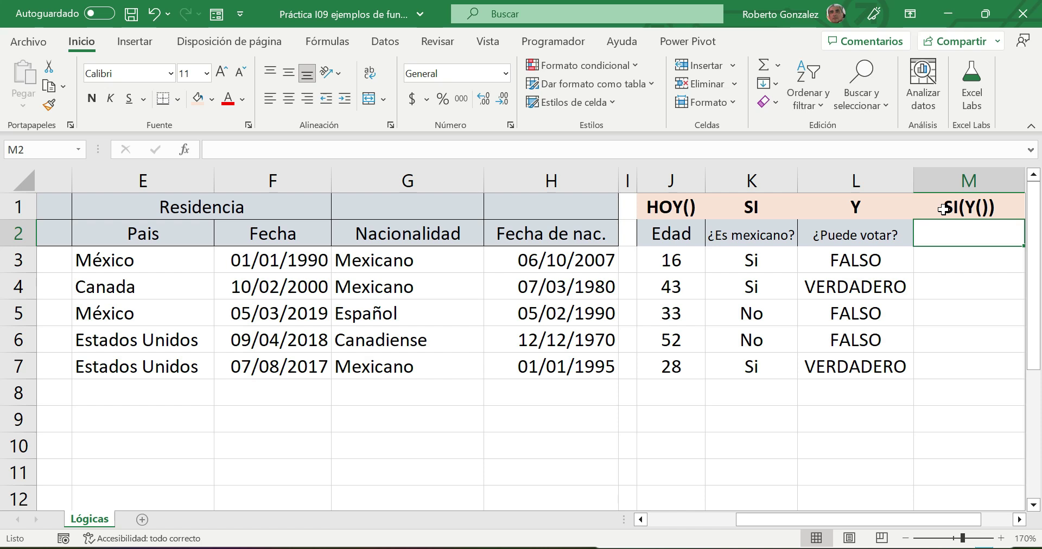
- Add the subheading ¿Puede votar? in M2
{"action": "type", "text": "¿Puede votar"}
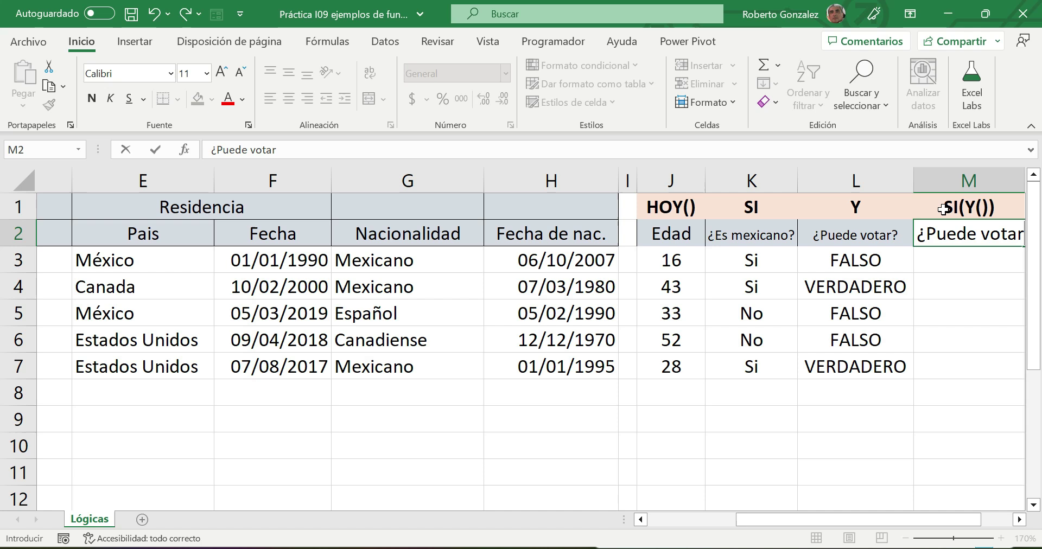
{"action": "type", "text": "?"}
{"action": "key", "text": "Return"}
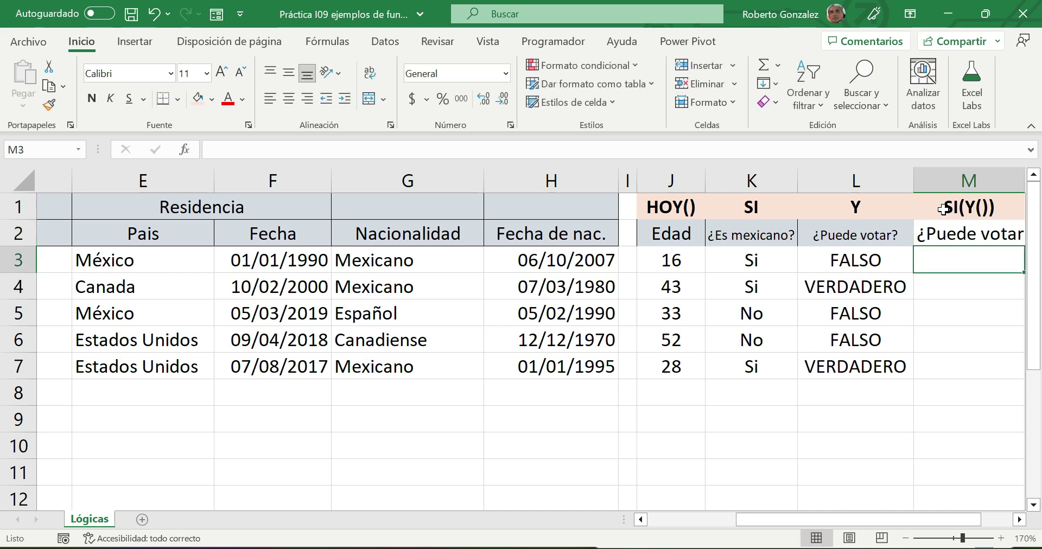
{"action": "left_click", "coordinate": [956, 233]}
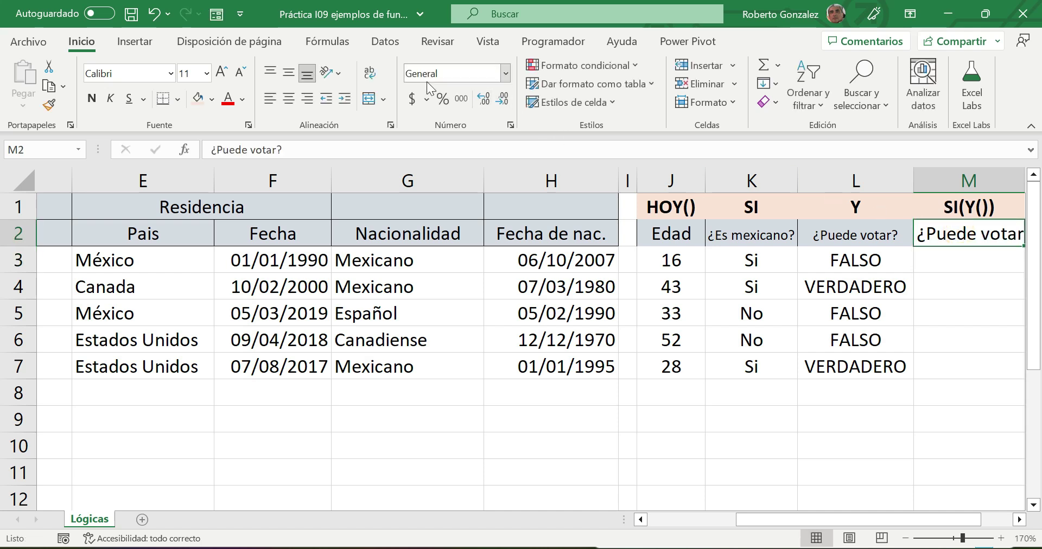
- Set the M2 subheading to font size 8
{"action": "left_click_drag", "start_coordinate": [758, 520], "coordinate": [826, 517]}
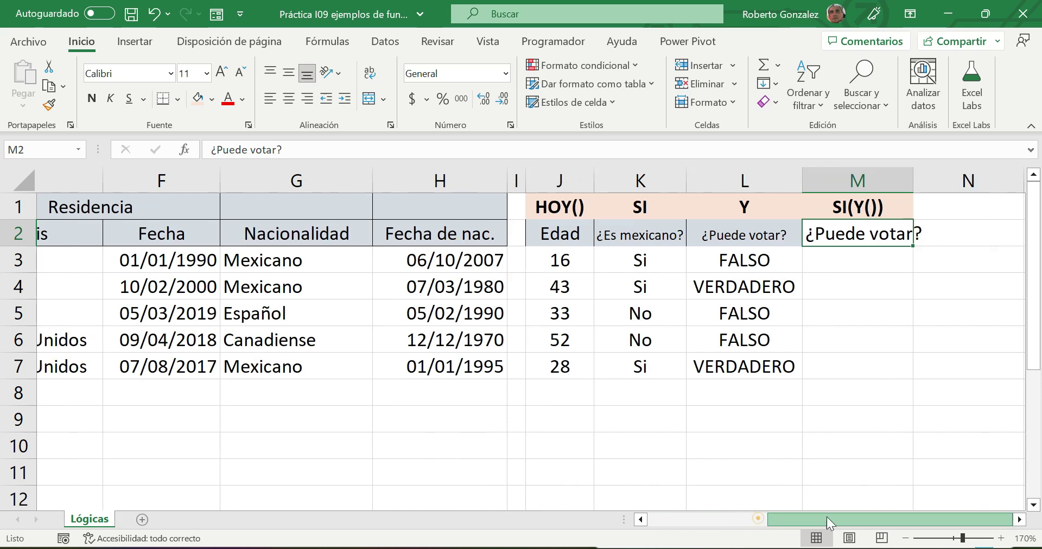
{"action": "left_click", "coordinate": [207, 73]}
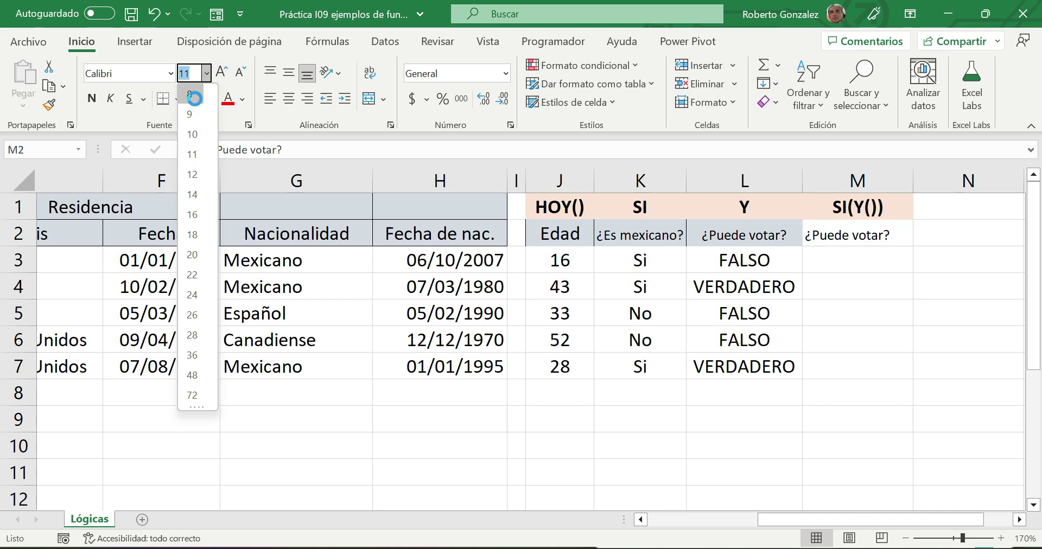
{"action": "left_click", "coordinate": [195, 98]}
- Copy L2's formatting onto M2 with Format Painter
{"action": "left_click", "coordinate": [821, 278]}
{"action": "left_click", "coordinate": [830, 237]}
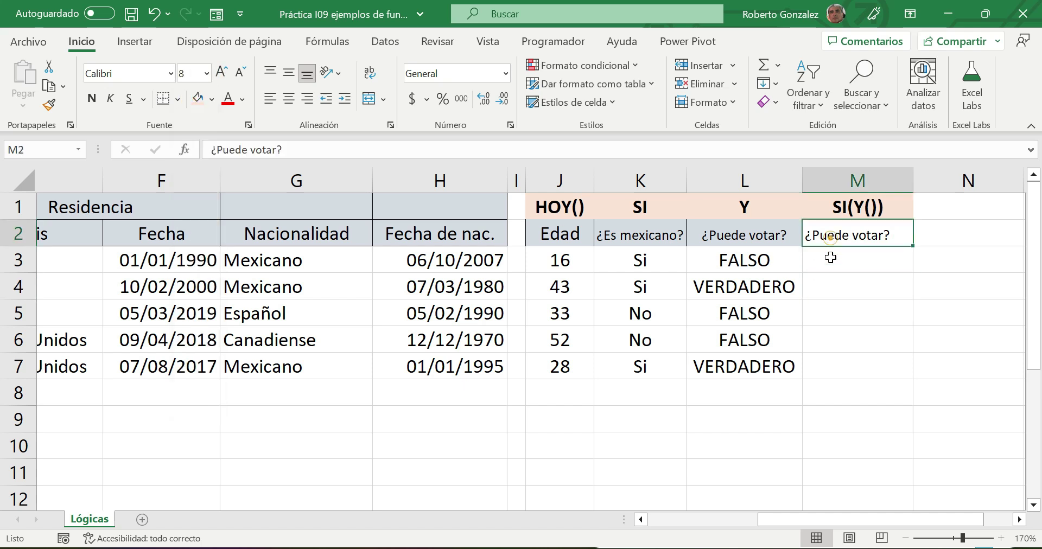
{"action": "left_click", "coordinate": [831, 260]}
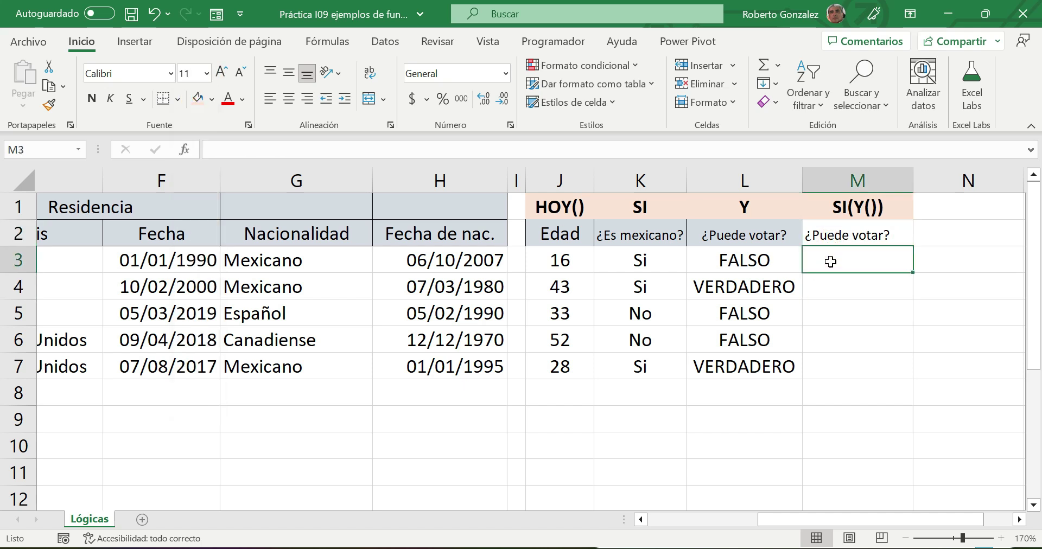
{"action": "left_click", "coordinate": [829, 230]}
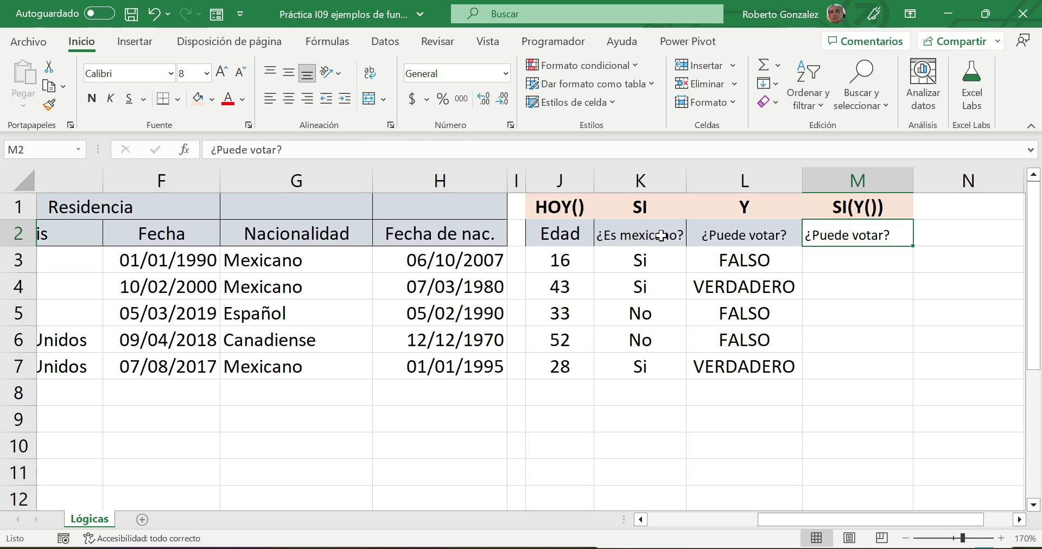
{"action": "left_click", "coordinate": [700, 235]}
{"action": "left_click", "coordinate": [51, 105]}
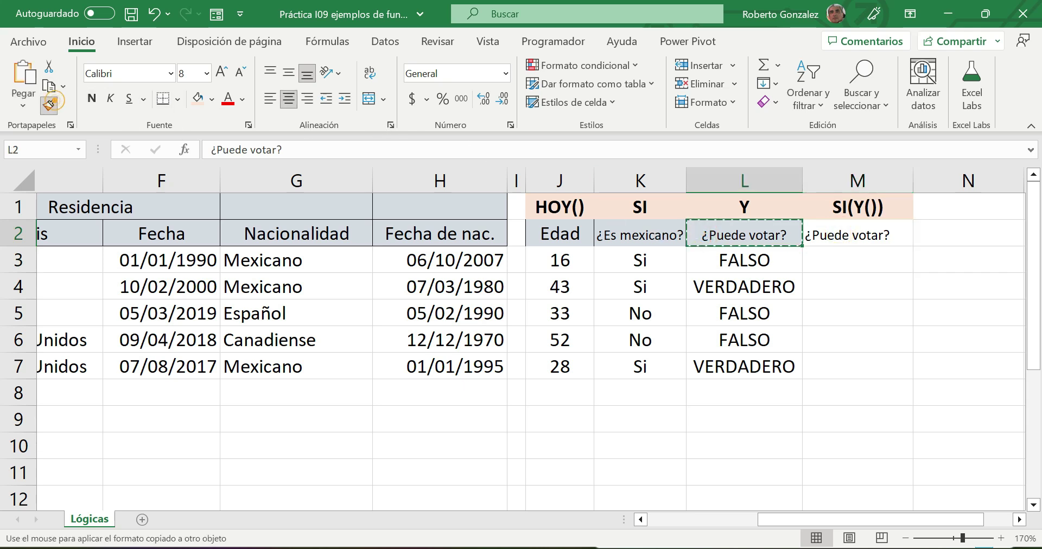
{"action": "left_click", "coordinate": [844, 234]}
{"action": "left_click", "coordinate": [841, 257]}
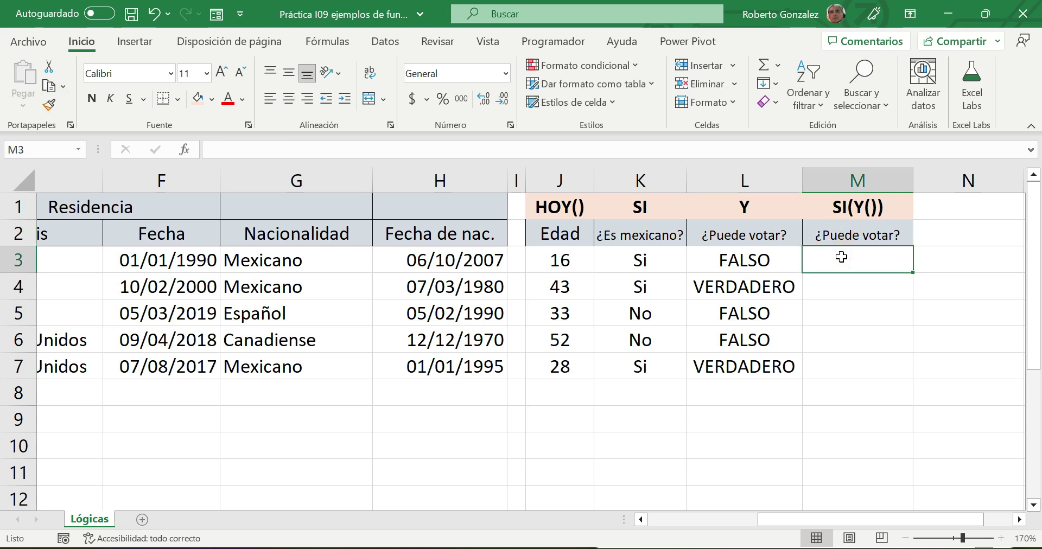
- In M3, type =SI(Y(G3="Mexicano",J3>=18),"Puede votar", leaving the false result to add
{"action": "type", "text": "SI"}
{"action": "key", "text": "BackSpace"}
{"action": "key", "text": "BackSpace"}
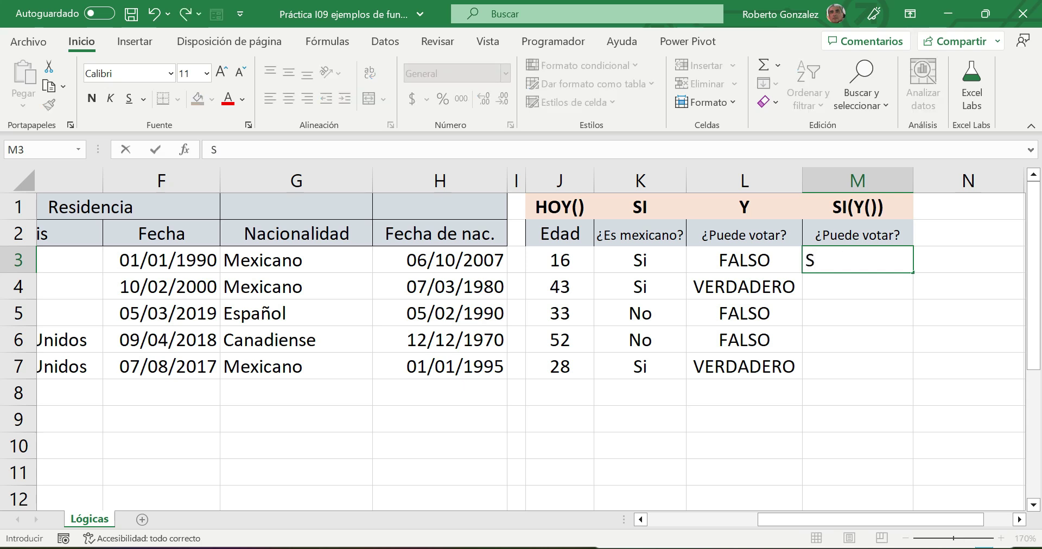
{"action": "type", "text": "=SI("}
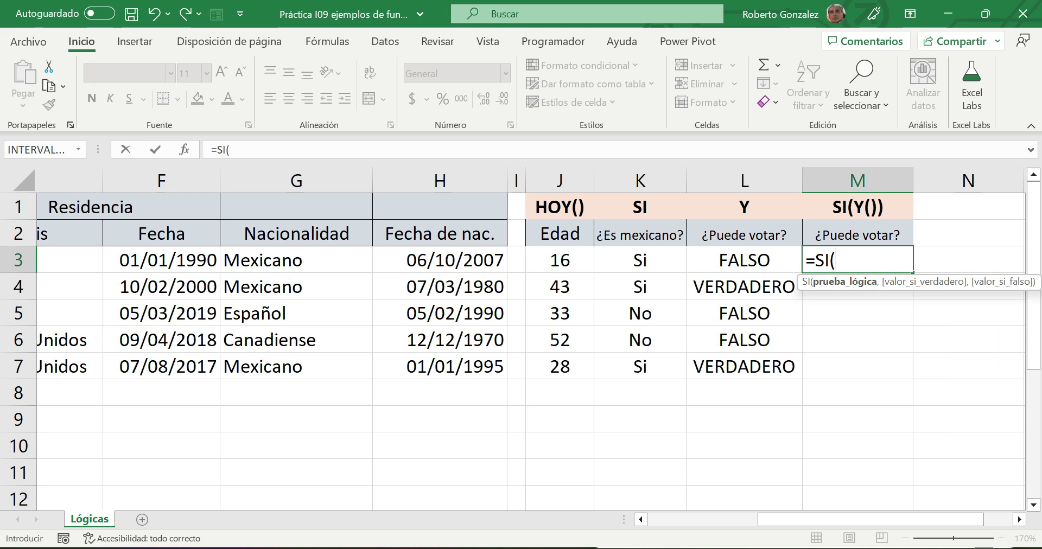
{"action": "type", "text": "Y"}
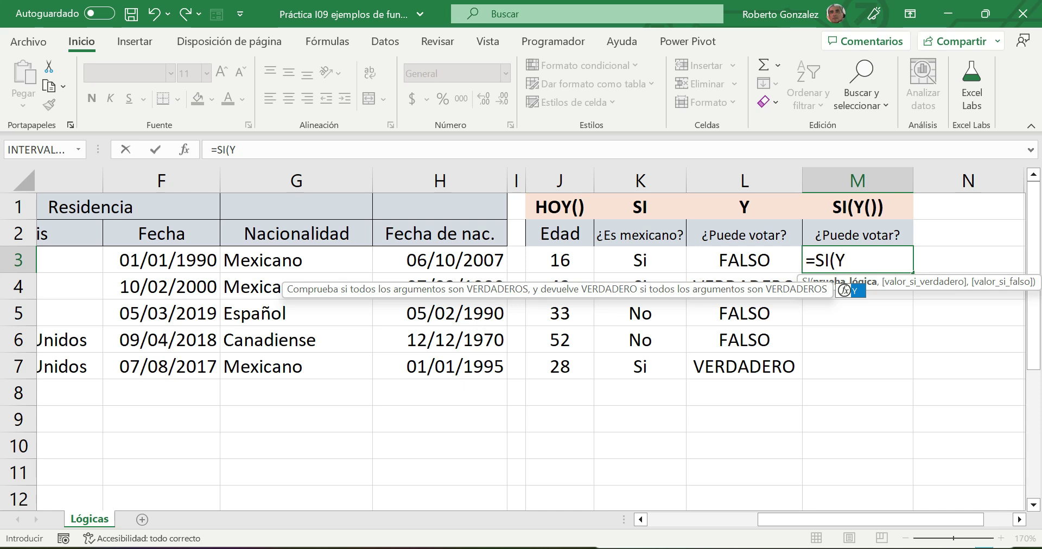
{"action": "type", "text": "("}
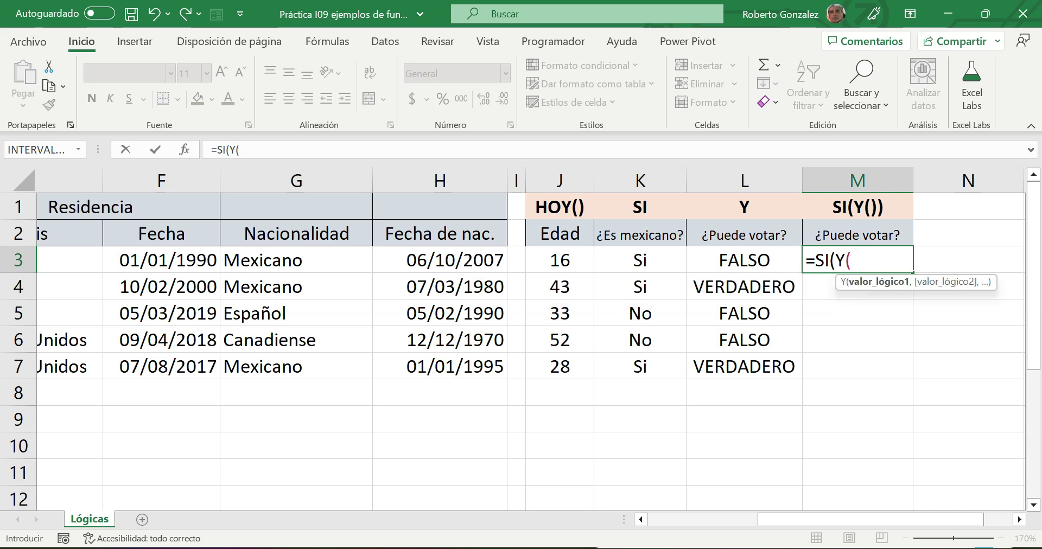
{"action": "left_click", "coordinate": [264, 263]}
{"action": "type", "text": "="}
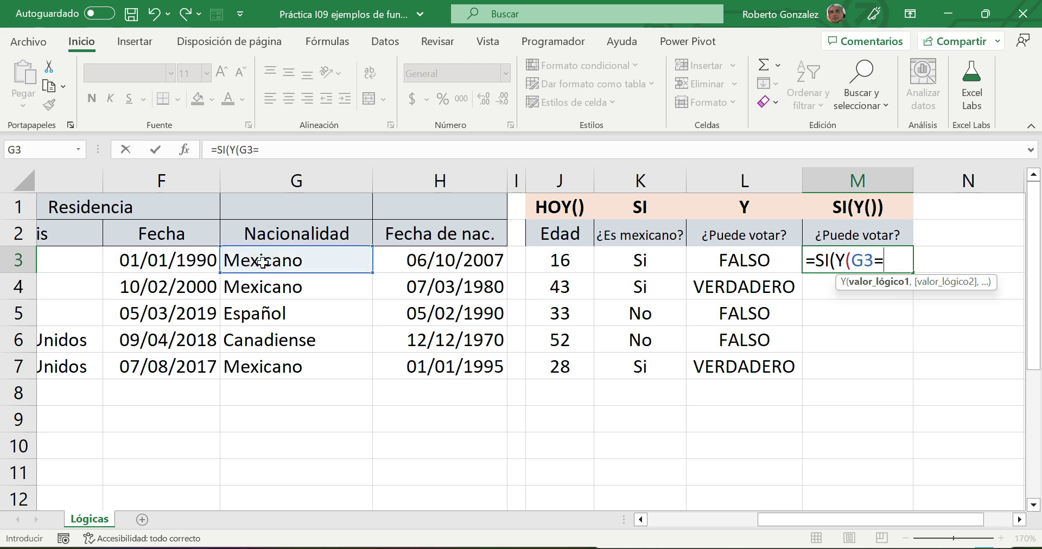
{"action": "type", "text": "\"Mexicano\","}
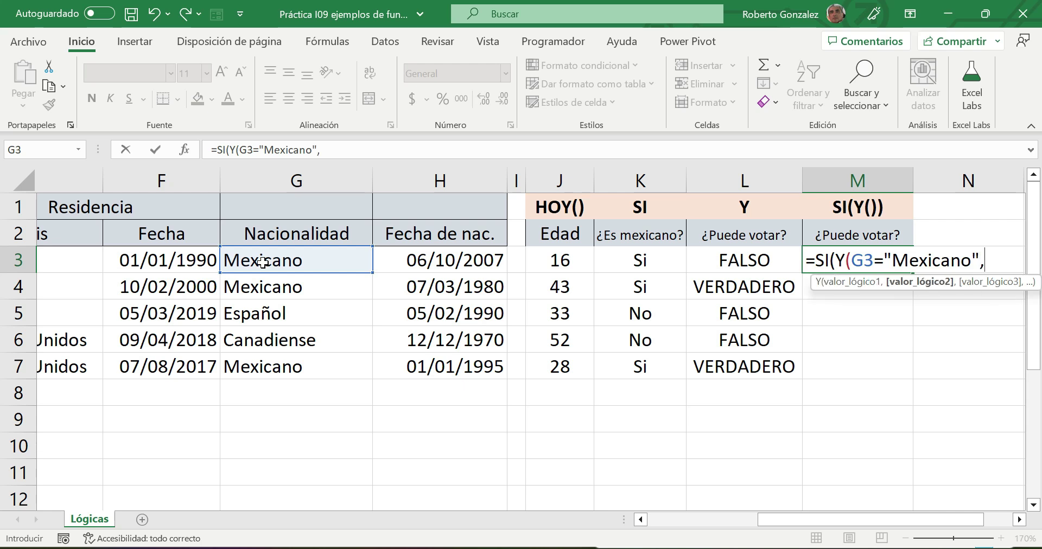
{"action": "left_click", "coordinate": [536, 259]}
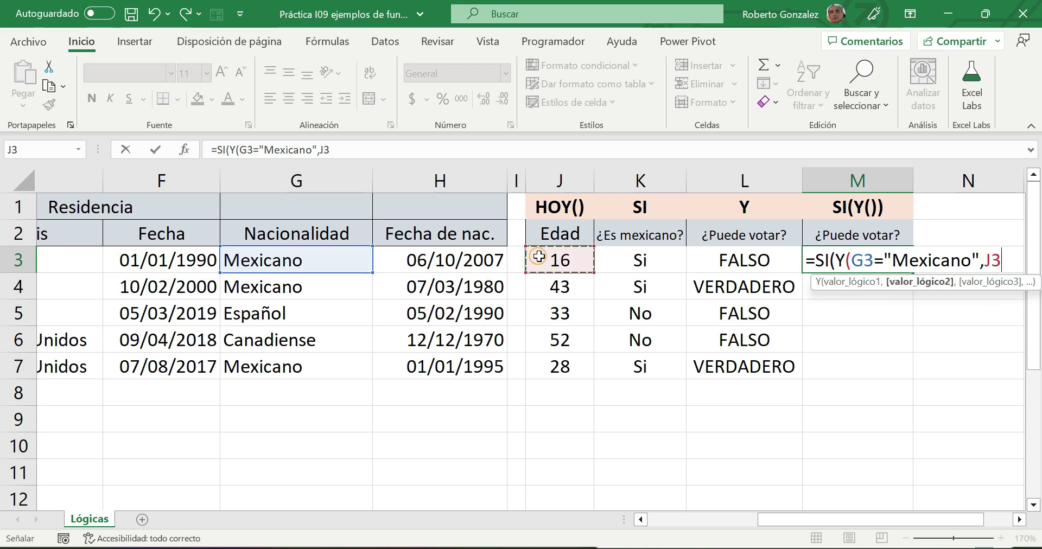
{"action": "type", "text": "<="}
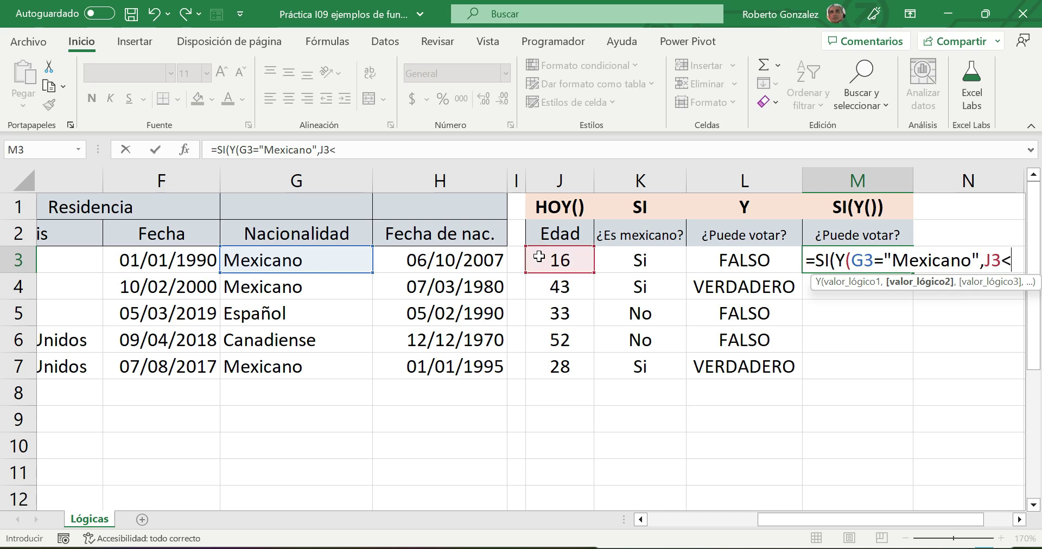
{"action": "key", "text": "BackSpace"}
{"action": "key", "text": "BackSpace"}
{"action": "type", "text": ">=18)"}
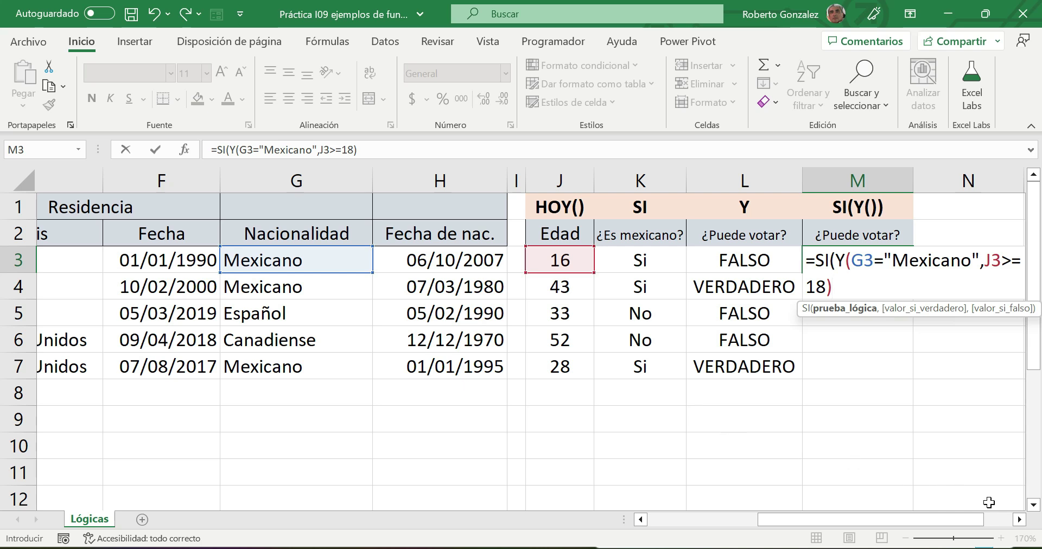
{"action": "left_click_drag", "start_coordinate": [956, 521], "coordinate": [998, 521]}
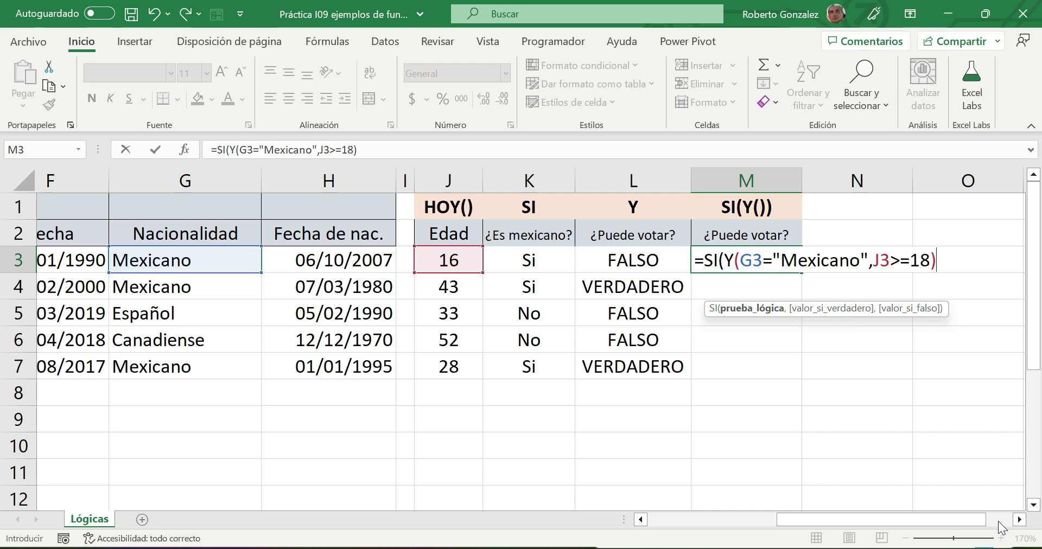
{"action": "type", "text": ","}
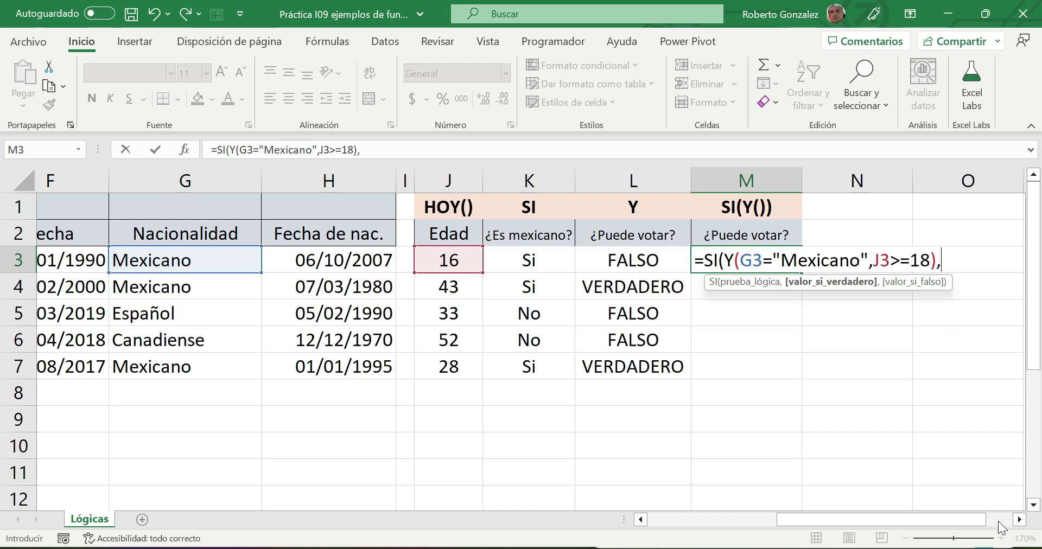
{"action": "type", "text": "\"Puede votar\""}
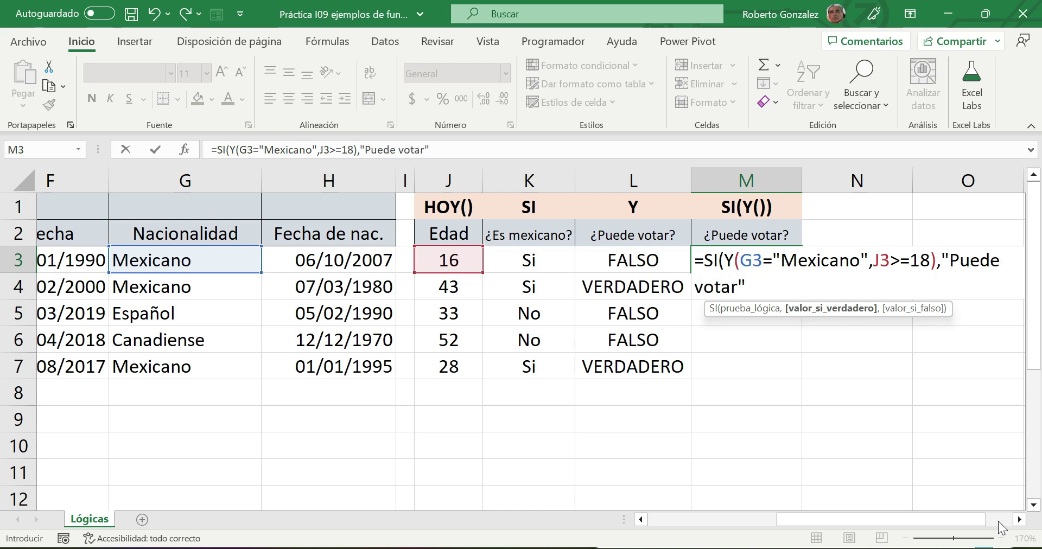
{"action": "type", "text": ",\""}
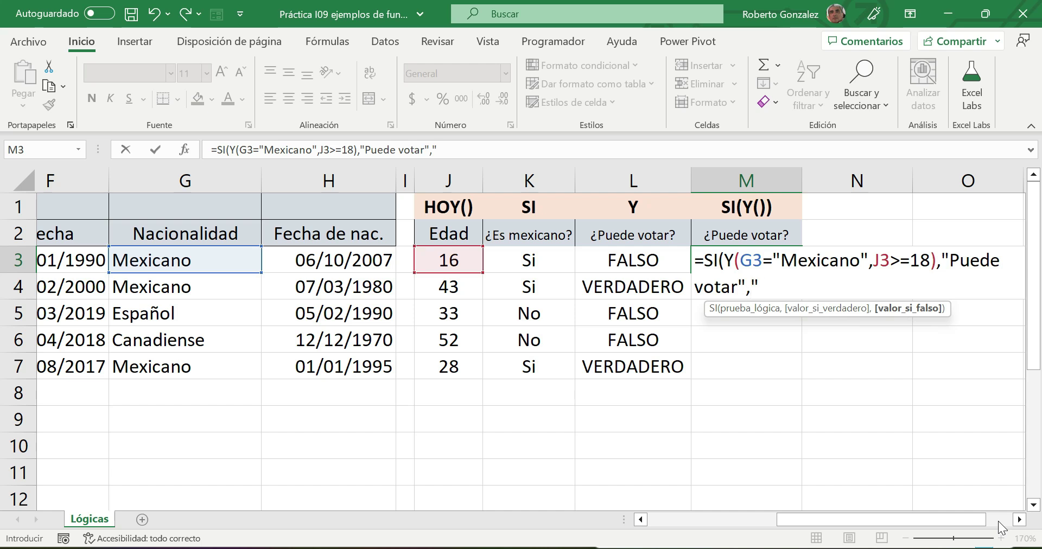
- Finish M3 with the false result "No pued votar" and widen column M to fit
{"action": "type", "text": "No pued votr"}
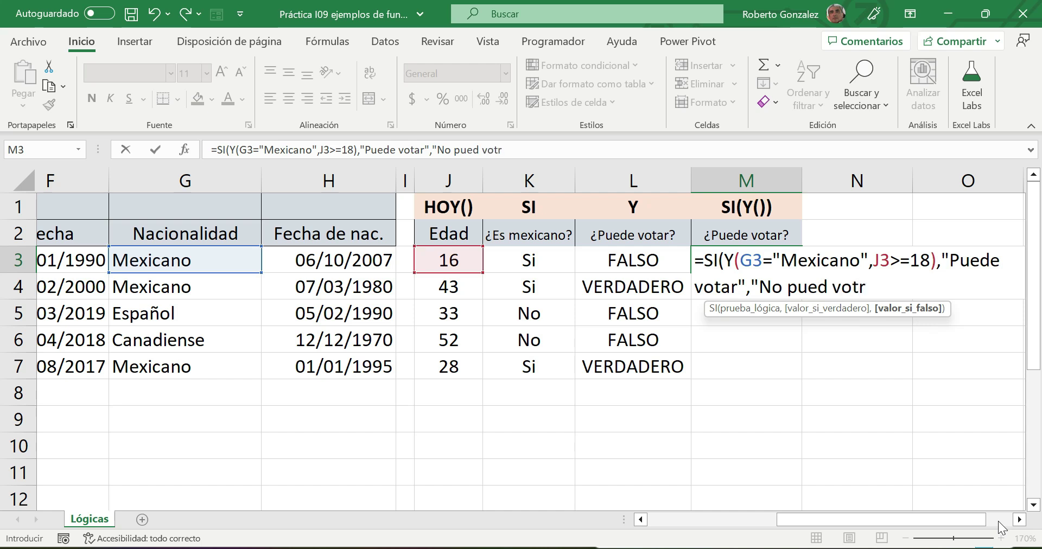
{"action": "key", "text": "BackSpace"}
{"action": "type", "text": "ar\")"}
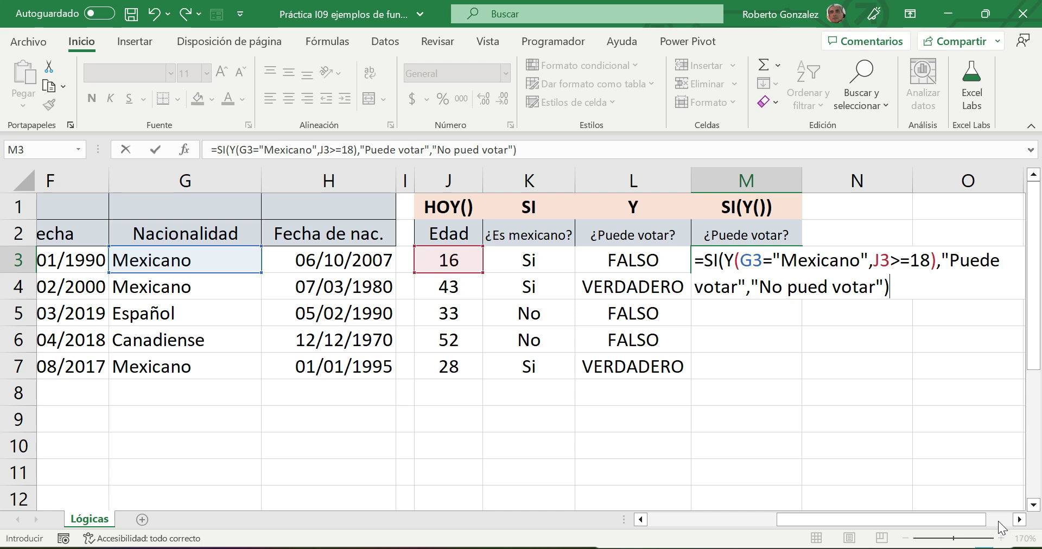
{"action": "key", "text": "Return"}
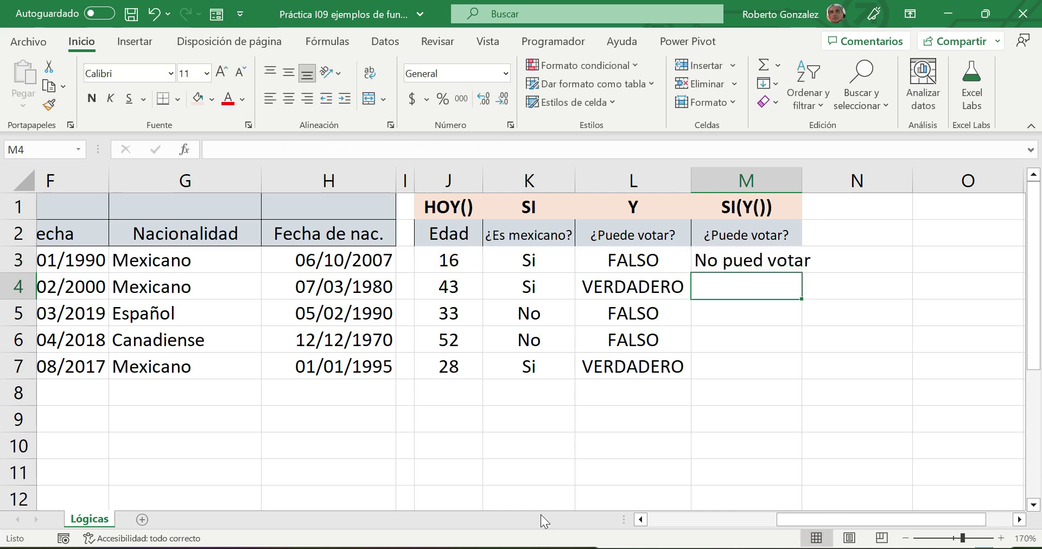
{"action": "left_click_drag", "start_coordinate": [803, 177], "coordinate": [821, 176]}
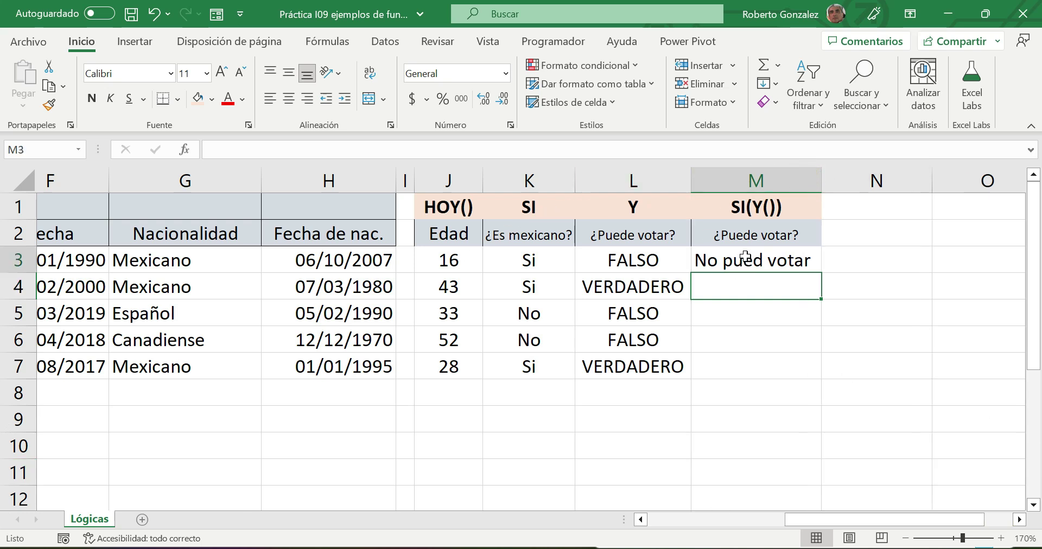
{"action": "double_click", "coordinate": [740, 261]}
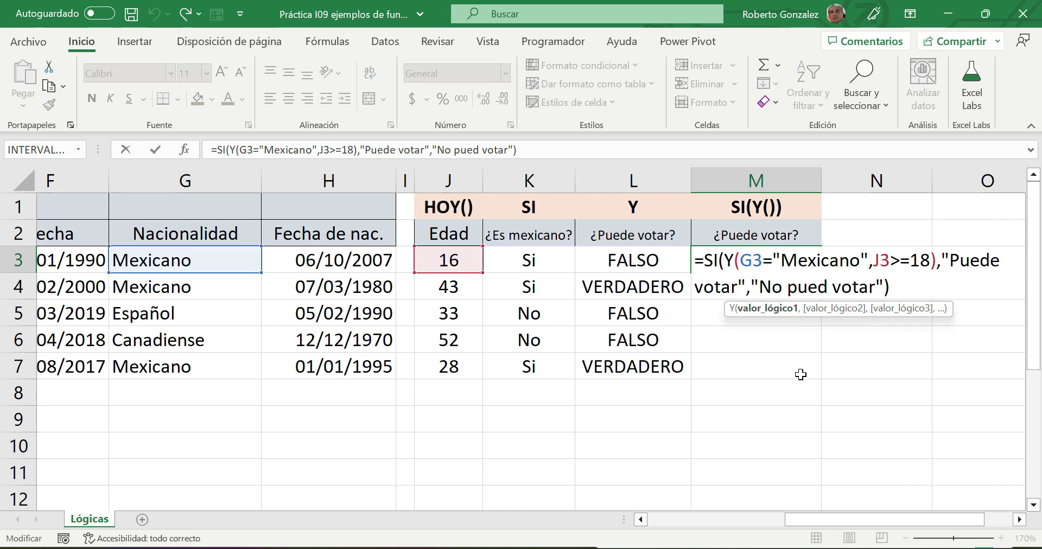
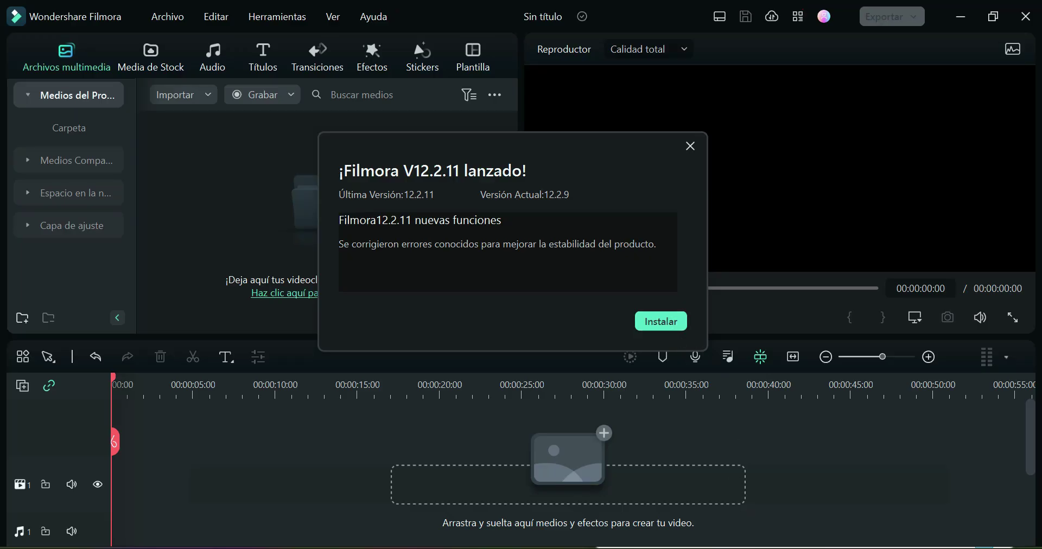
- Open the Grabador de Pantalla recorder window via its tray icon's "Grabadora abierta" option, showing the running timer
{"action": "mouse_move", "coordinate": [742, 547]}
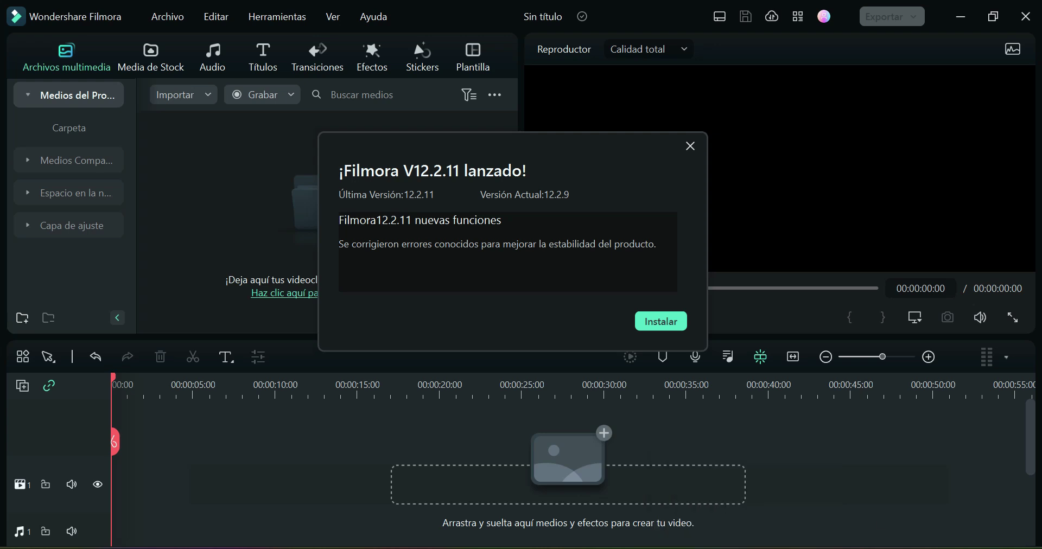
{"action": "left_click", "coordinate": [784, 548]}
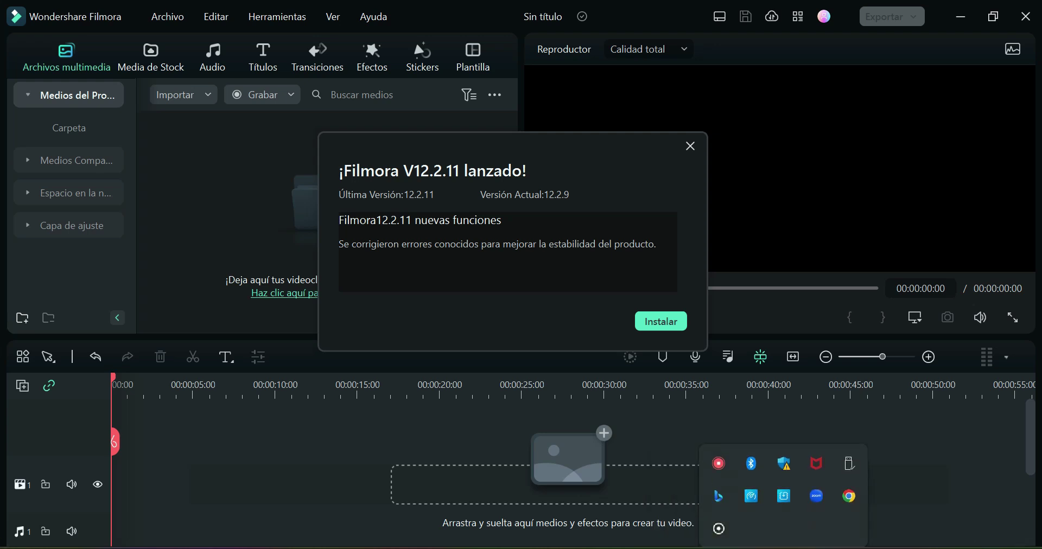
{"action": "right_click", "coordinate": [724, 462]}
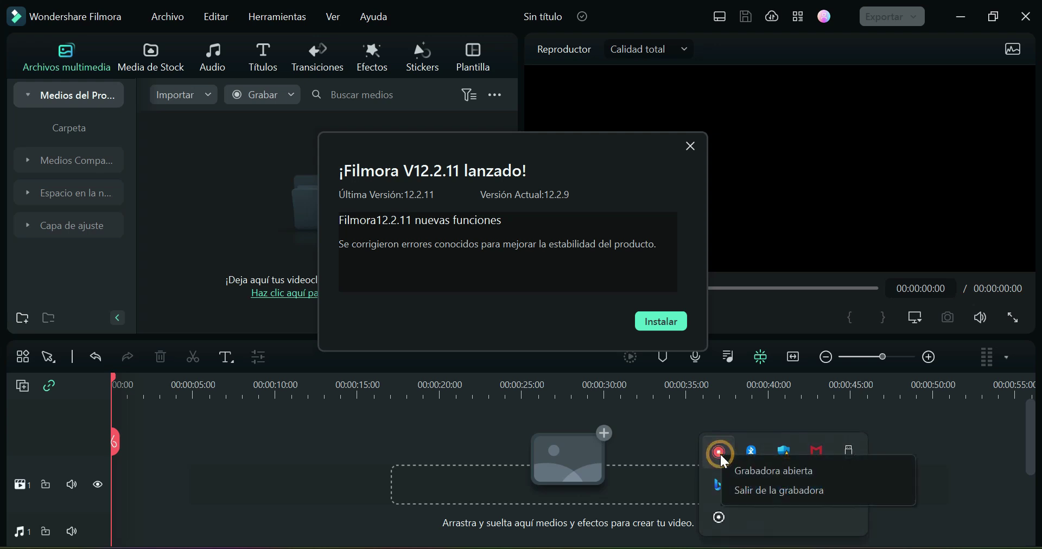
{"action": "left_click", "coordinate": [719, 467]}
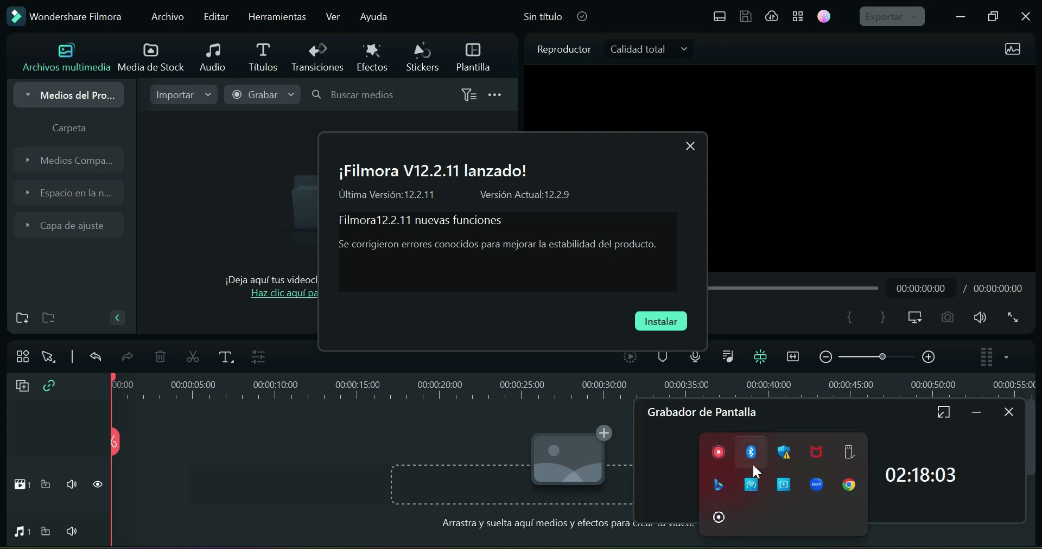
{"action": "right_click", "coordinate": [718, 452]}
{"action": "left_click", "coordinate": [986, 443]}
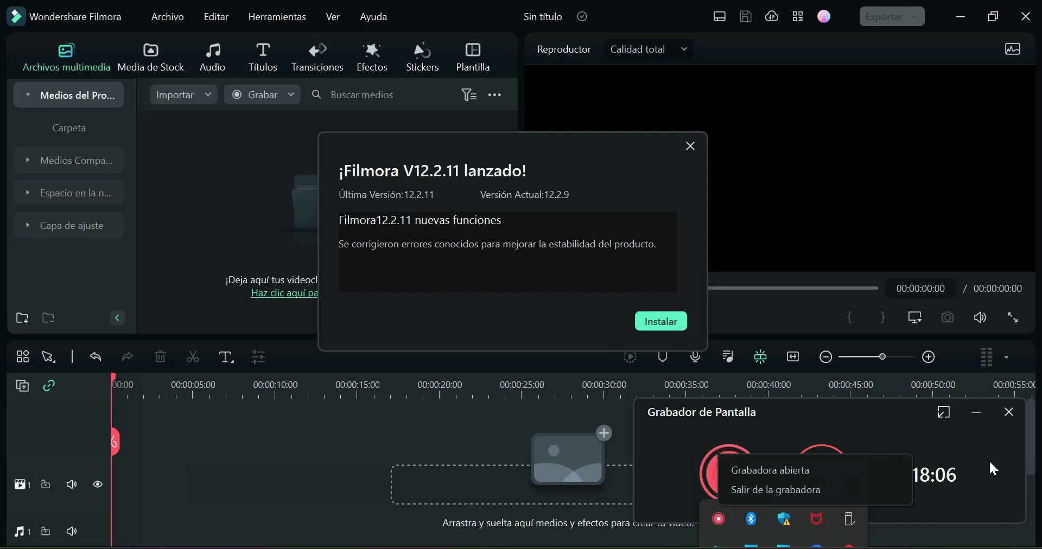